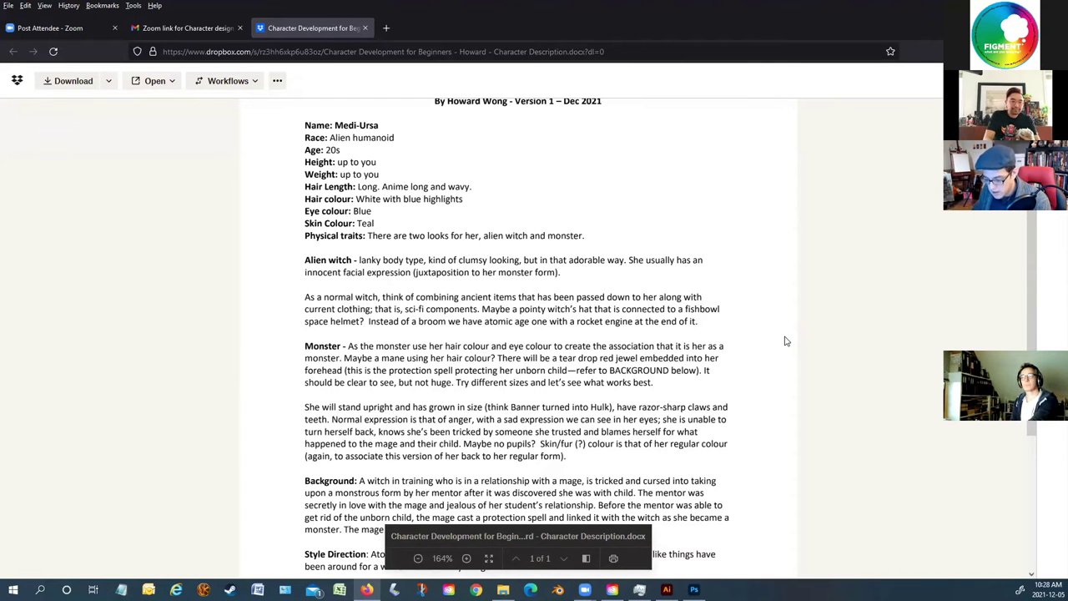
# Read the character sheet's basic traits and alien witch description, enlarging the document to 198%
pyautogui.scroll(-1, 780, 342)
pyautogui.scroll(1, 760, 349)
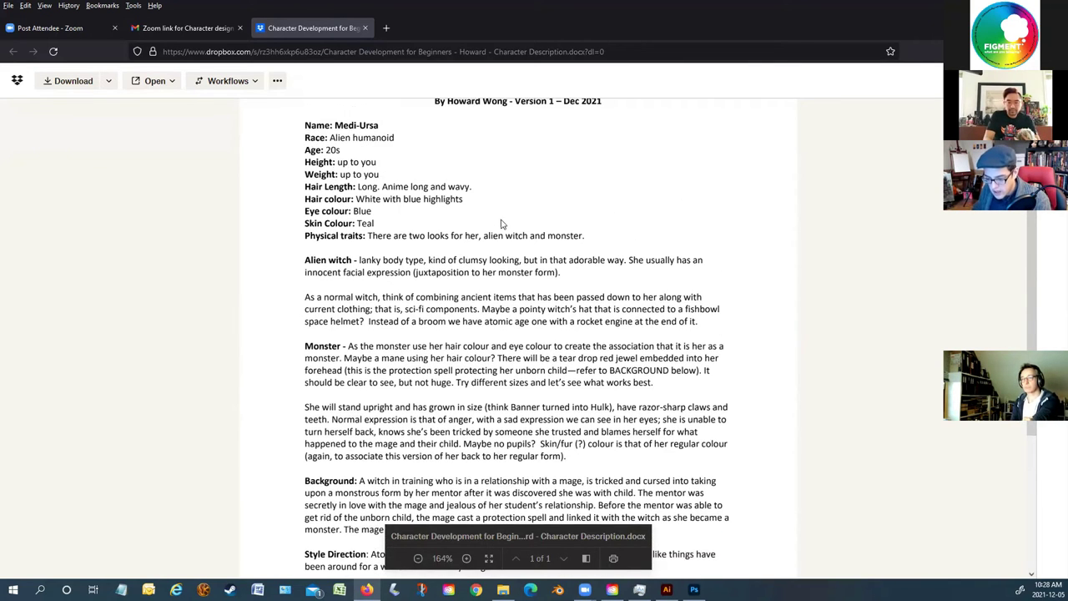
pyautogui.scroll(1, 434, 218)
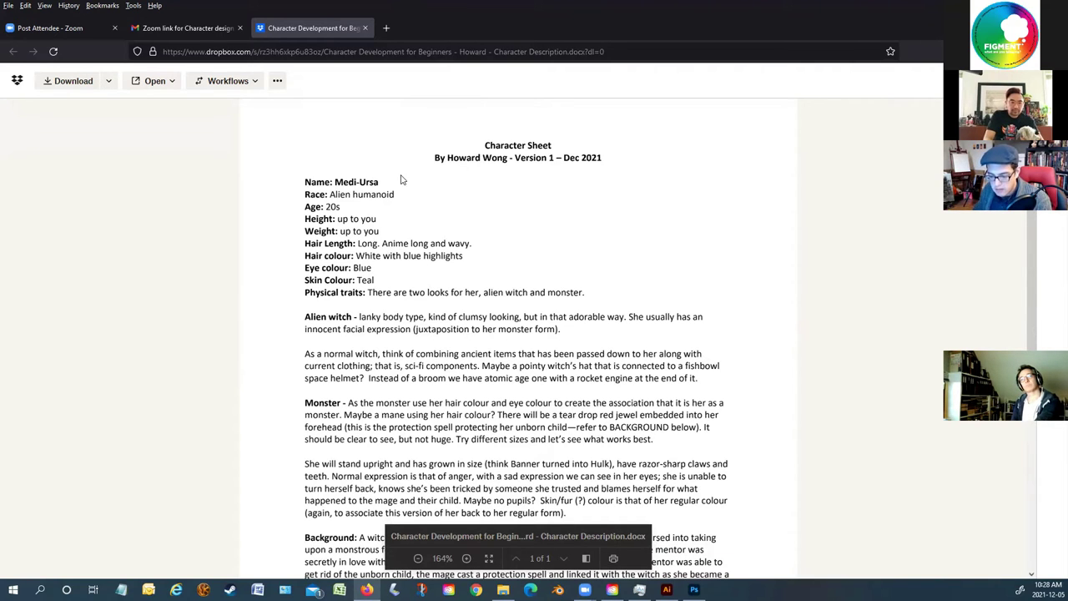
pyautogui.scroll(-1, 397, 222)
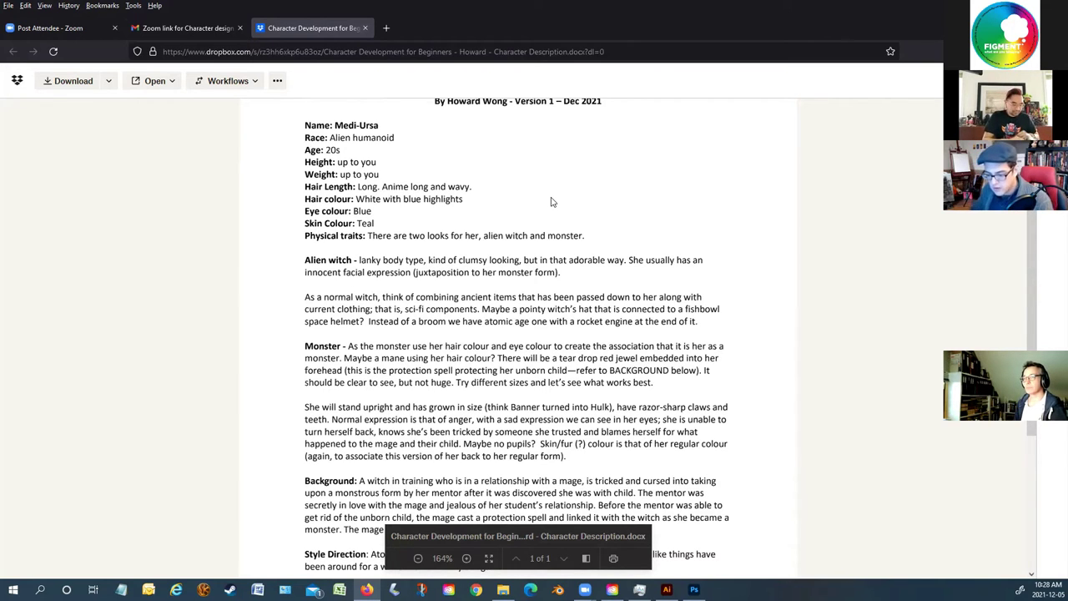
pyautogui.scroll(-1, 547, 200)
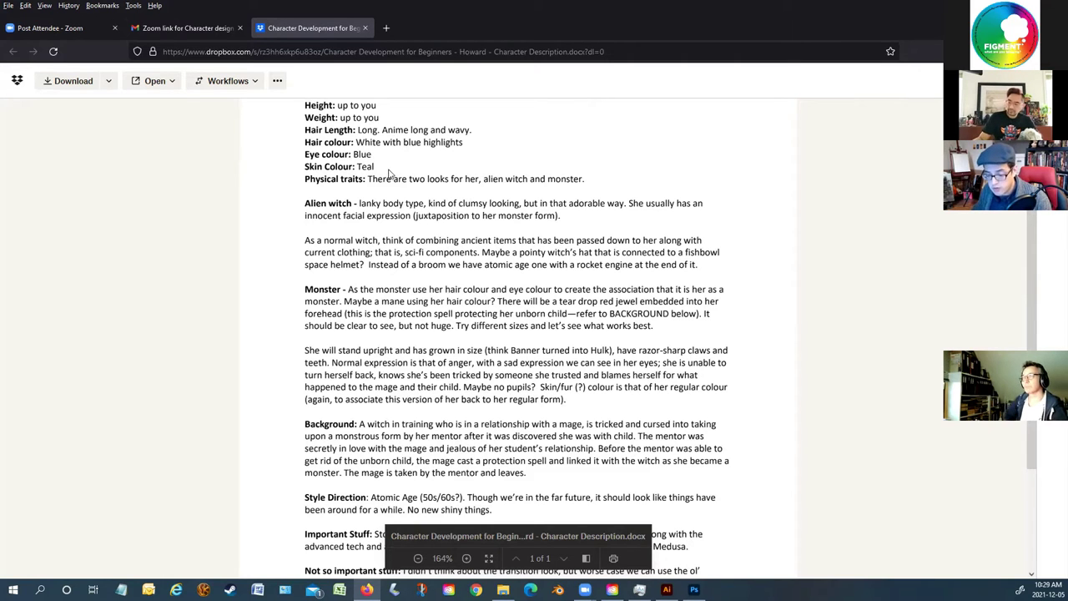
pyautogui.scroll(-1, 390, 175)
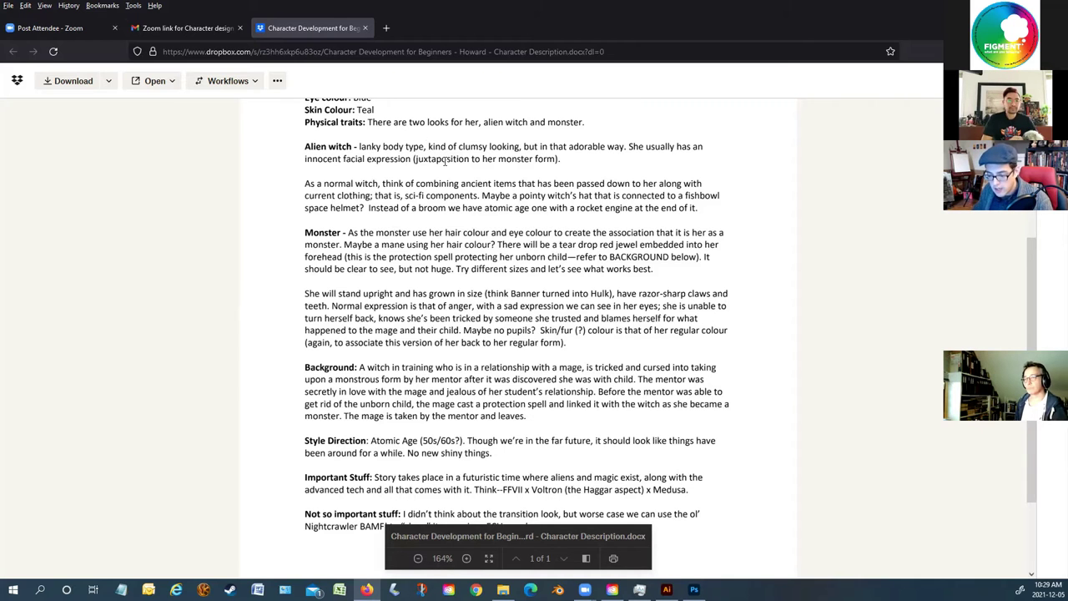
pyautogui.click(467, 558)
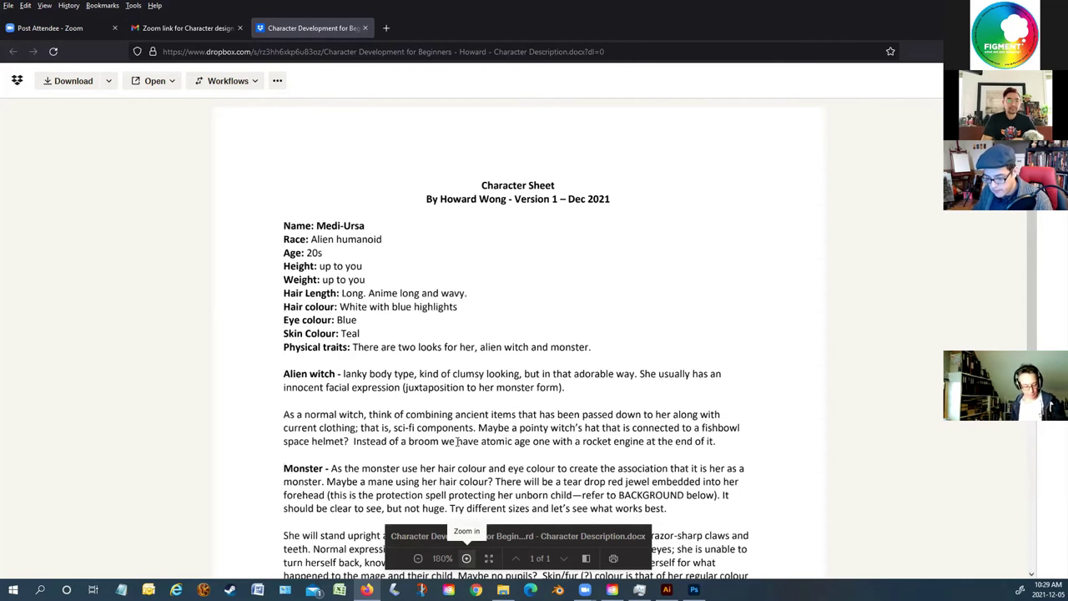
pyautogui.click(466, 558)
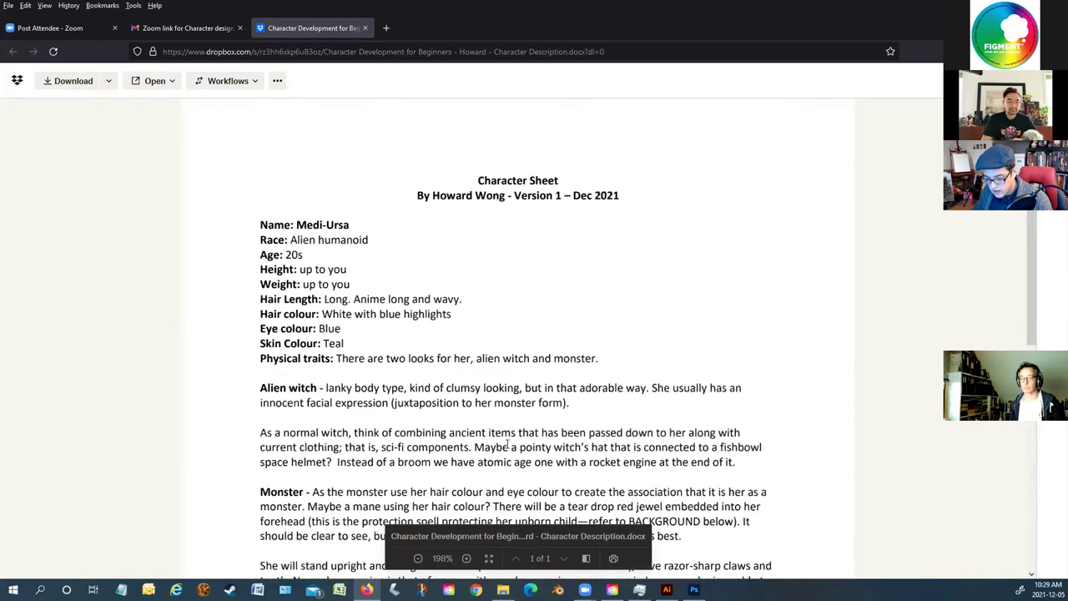
pyautogui.scroll(-3, 508, 444)
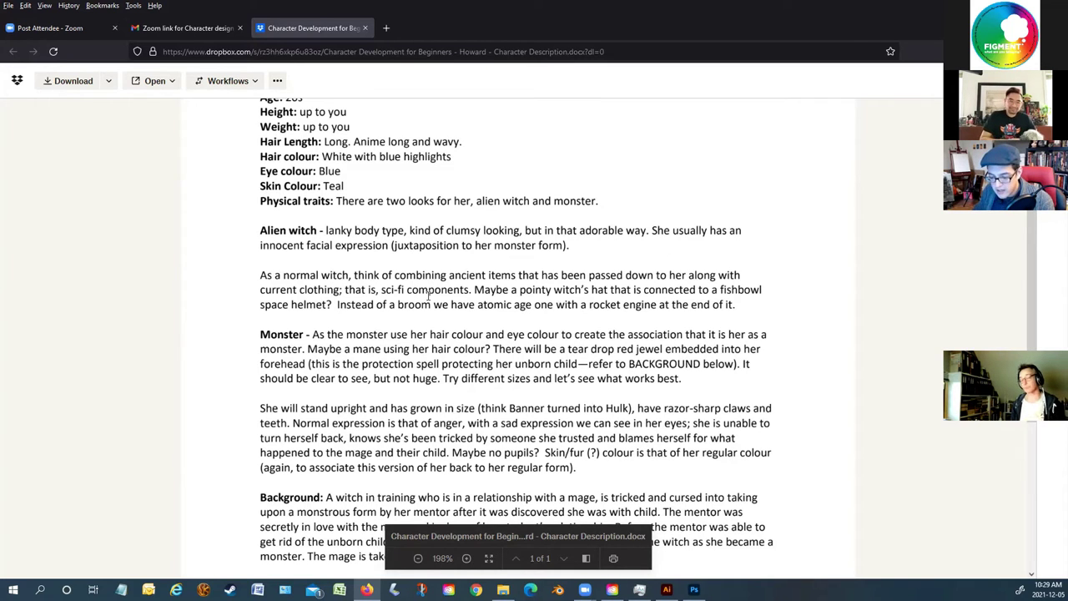
pyautogui.scroll(-1, 451, 312)
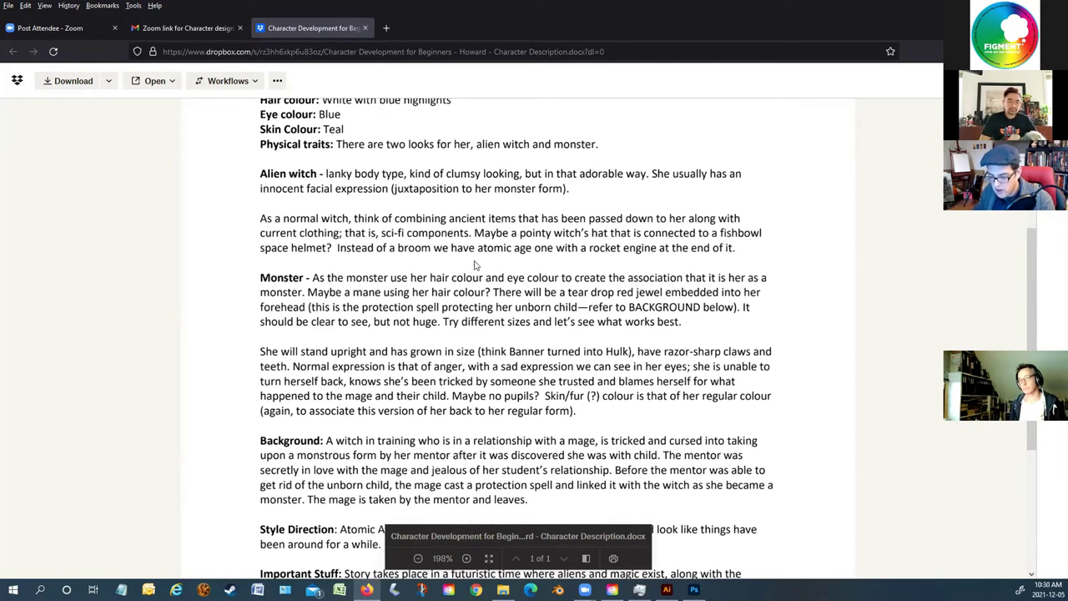
pyautogui.scroll(-1, 474, 263)
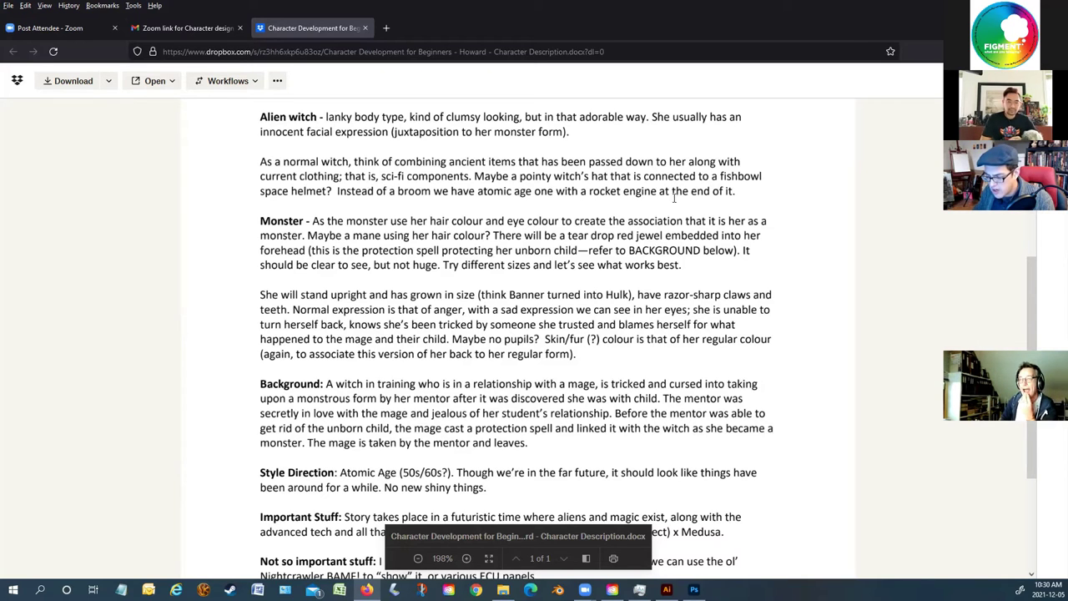
# Read the Monster, Background, Style Direction and closing notes of the character sheet
pyautogui.scroll(-1, 751, 214)
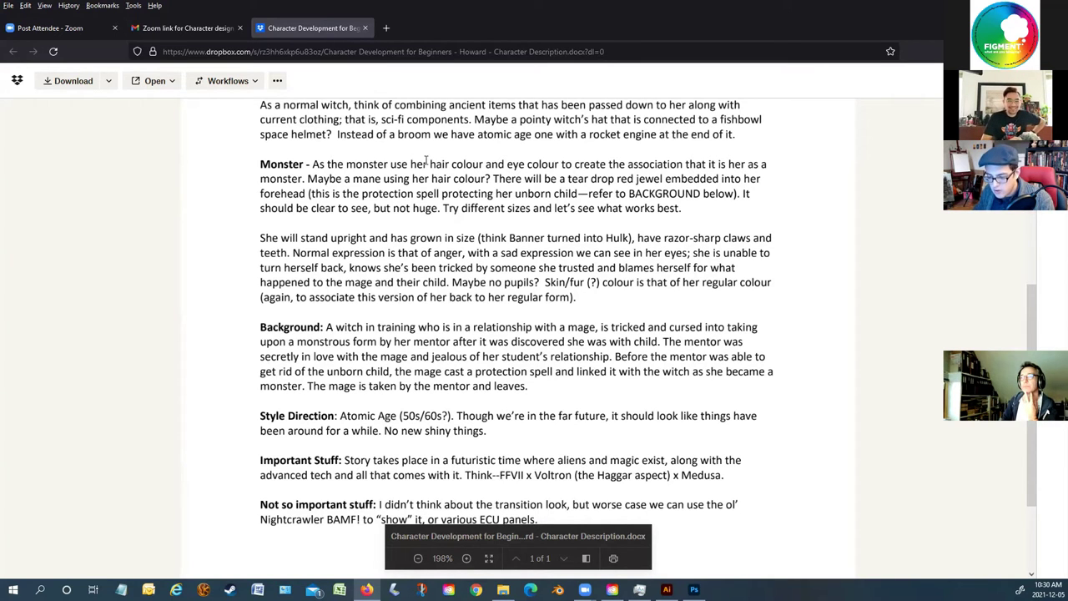
pyautogui.scroll(2, 324, 192)
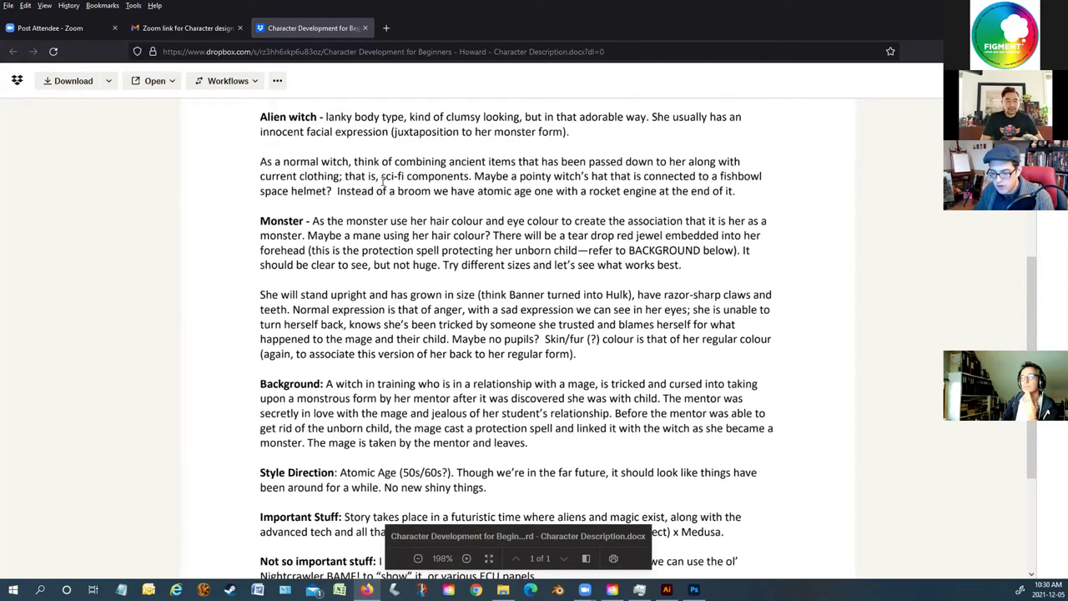
pyautogui.scroll(-2, 328, 226)
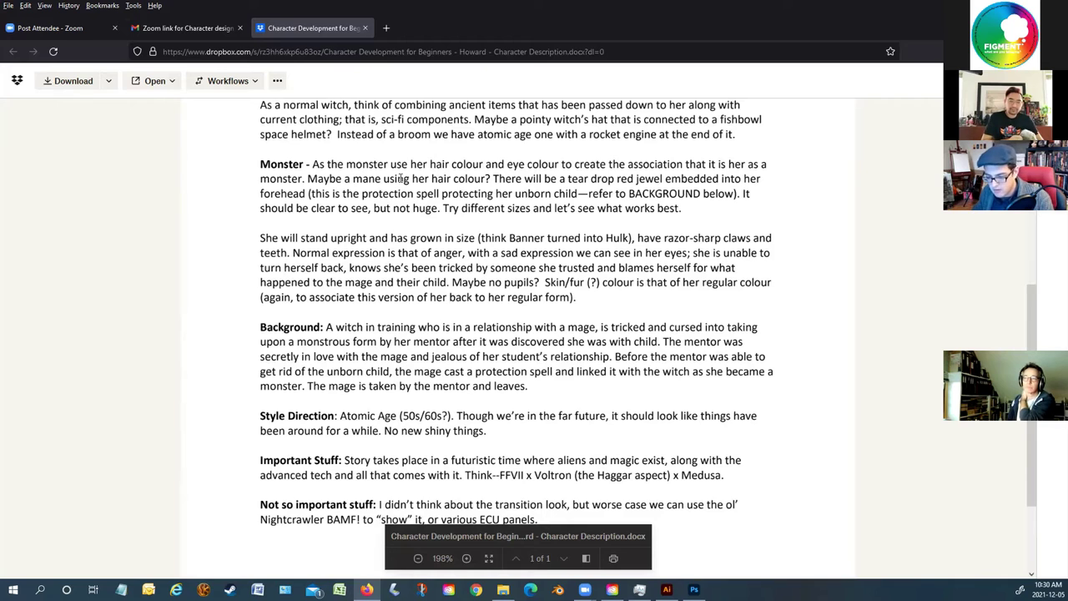
pyautogui.scroll(-1, 379, 185)
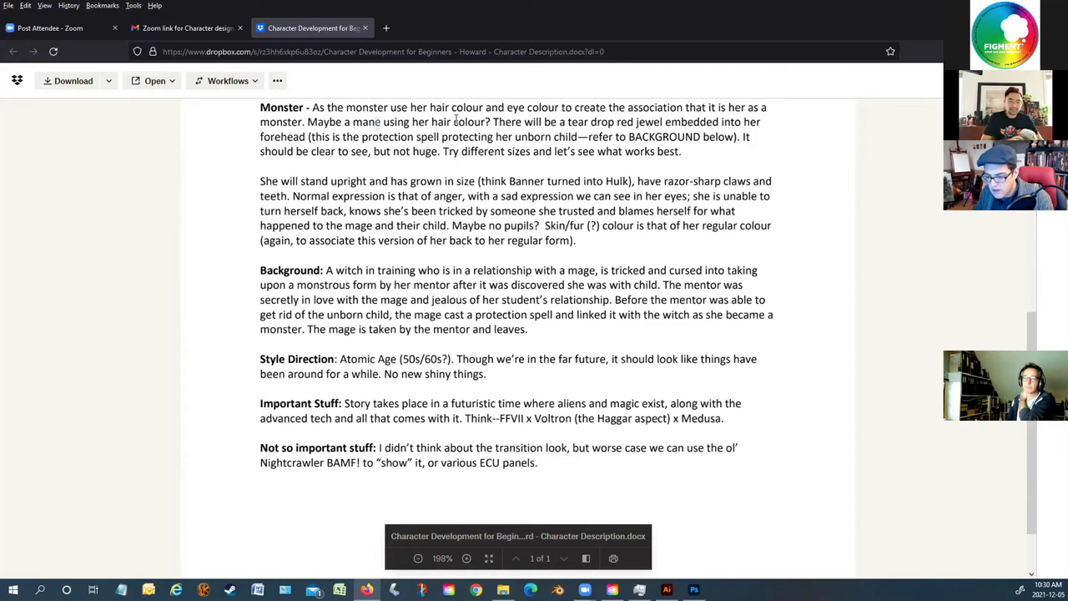
pyautogui.scroll(1, 428, 140)
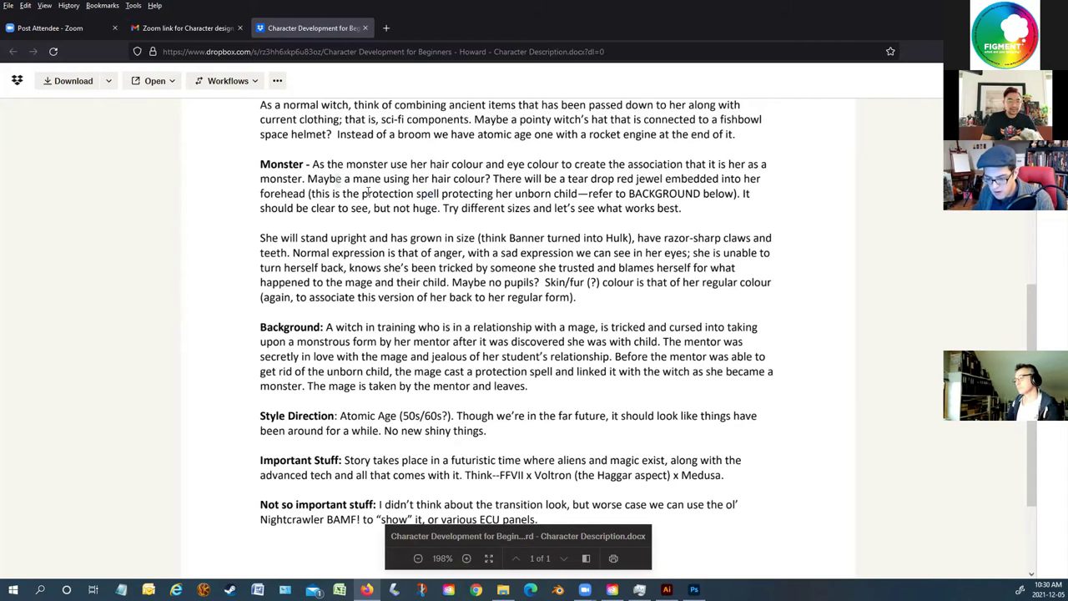
pyautogui.moveTo(487, 165); pyautogui.dragTo(428, 179)
pyautogui.click(481, 179)
pyautogui.moveTo(493, 165); pyautogui.dragTo(468, 182)
pyautogui.click(492, 178)
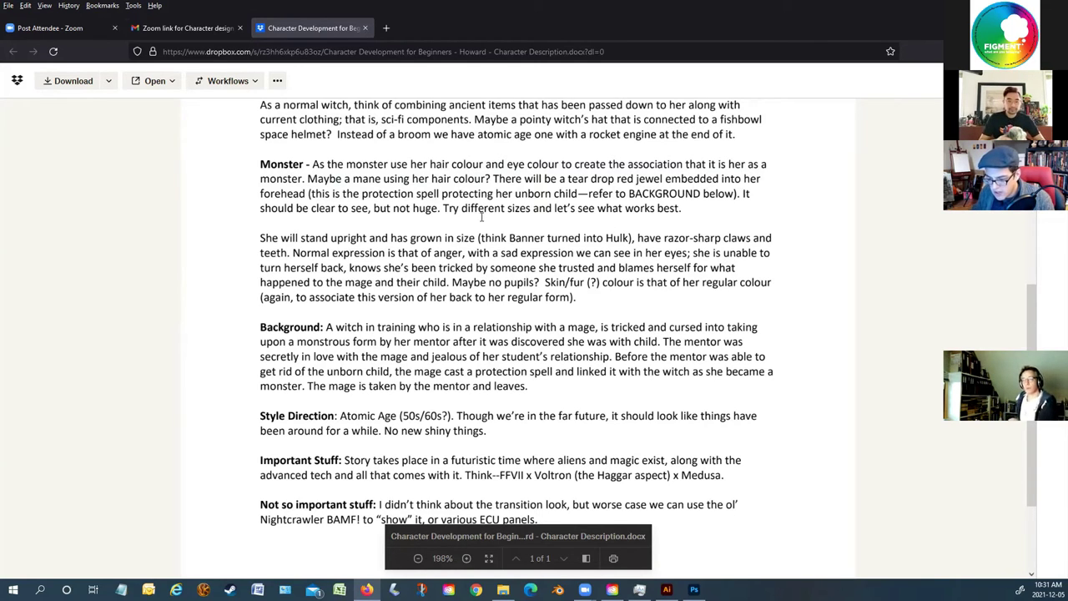
pyautogui.scroll(-1, 490, 223)
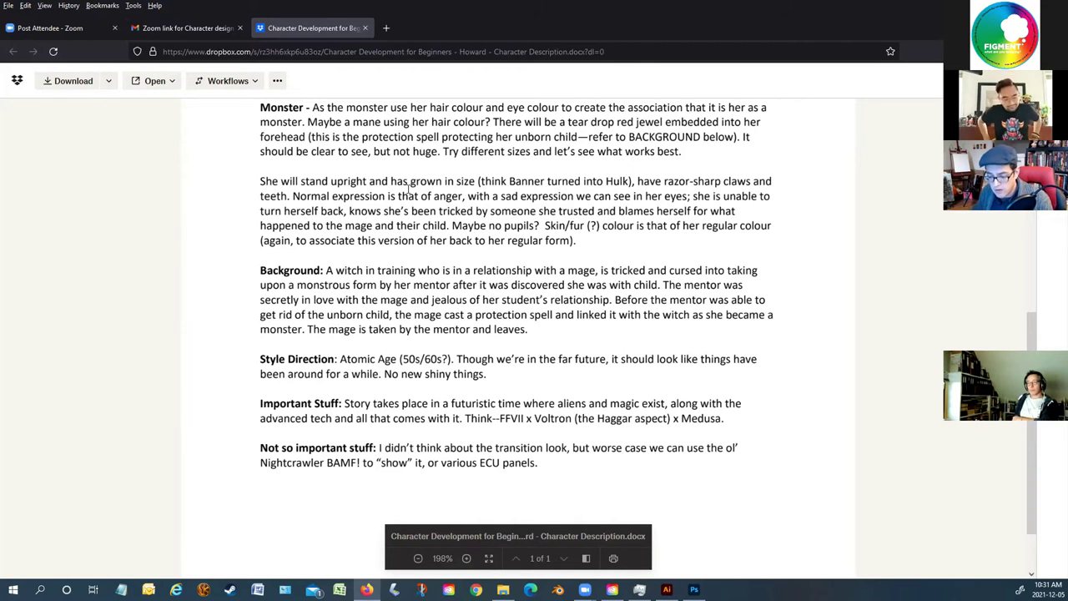
pyautogui.scroll(-1, 351, 242)
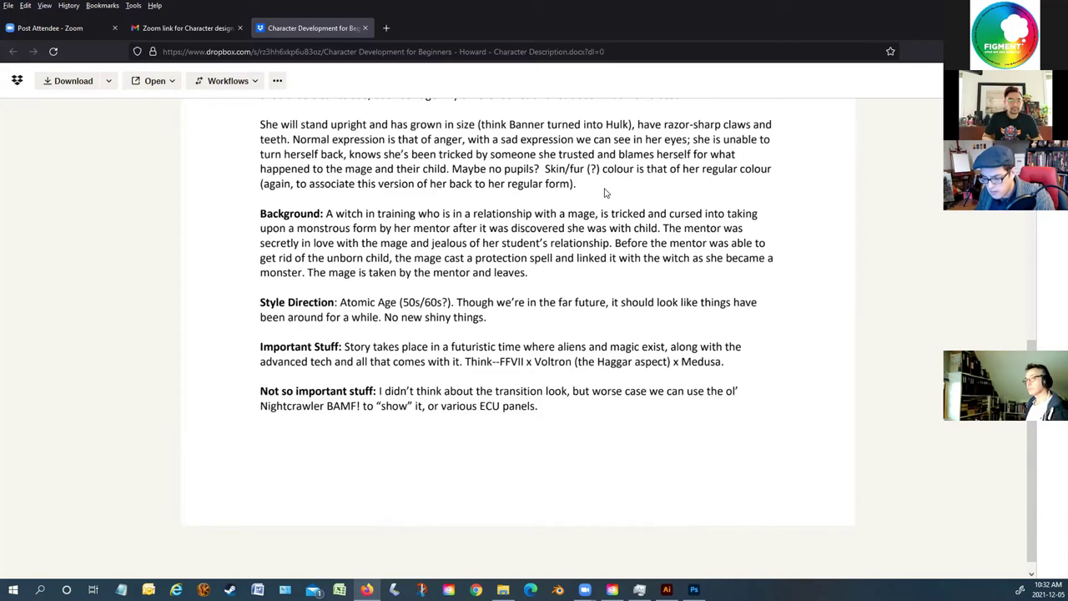
pyautogui.scroll(-1, 606, 193)
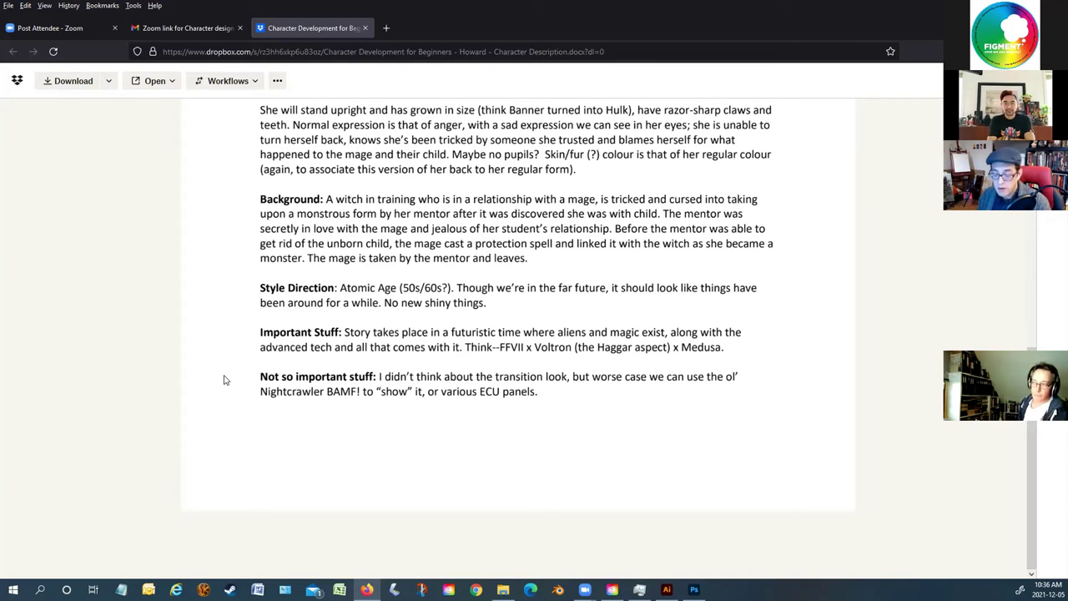
# Switch to Photoshop, bring up the Untitled-1 document and show Group 1 so it covers the handwritten notes
pyautogui.click(694, 589)
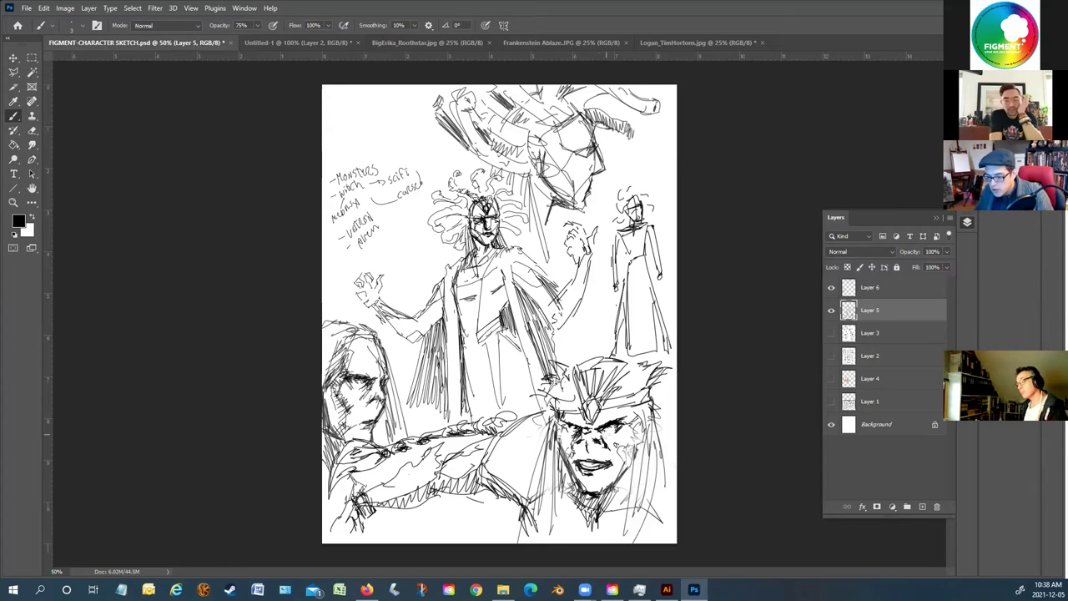
pyautogui.click(295, 43)
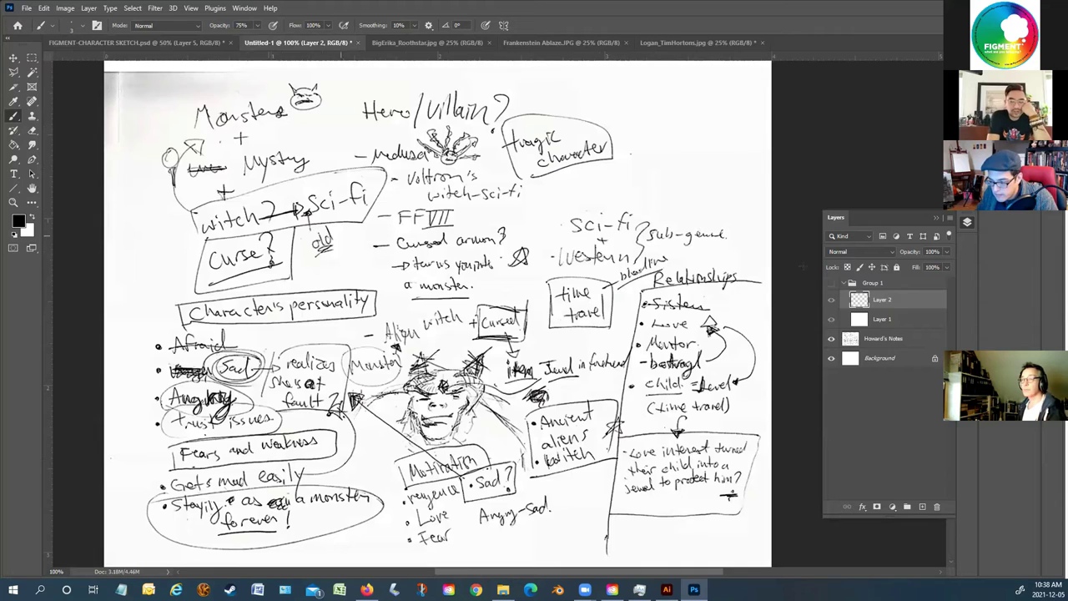
pyautogui.click(832, 283)
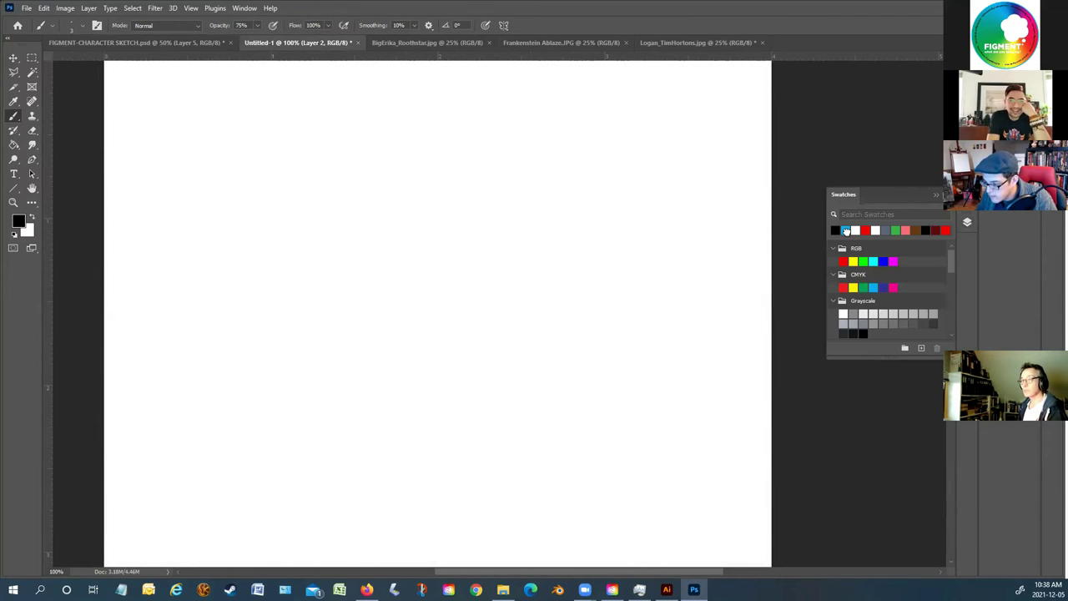
# Make light blue the foreground colour with black as the background colour, and display the document's layers again
pyautogui.keyDown('ctrl'); pyautogui.click(836, 229); pyautogui.keyUp('ctrl')
pyautogui.click(32, 218)
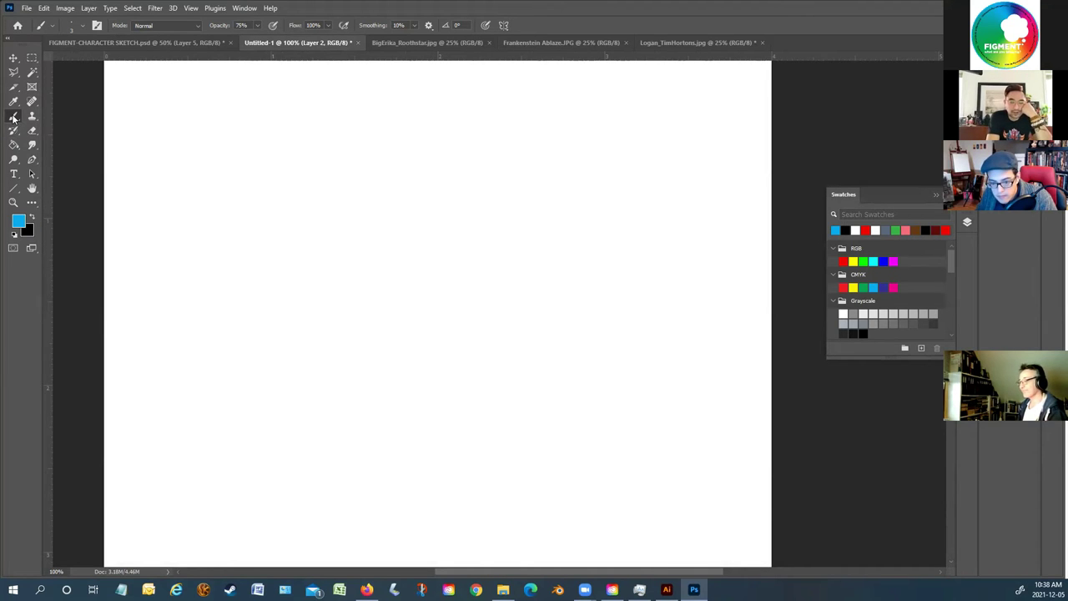
pyautogui.click(936, 194)
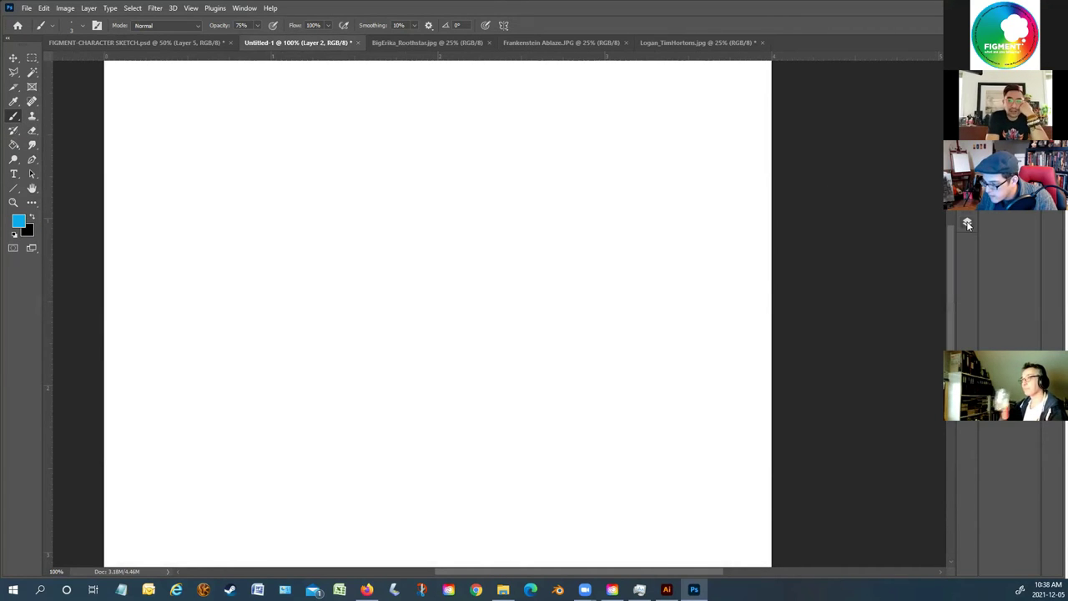
pyautogui.click(968, 222)
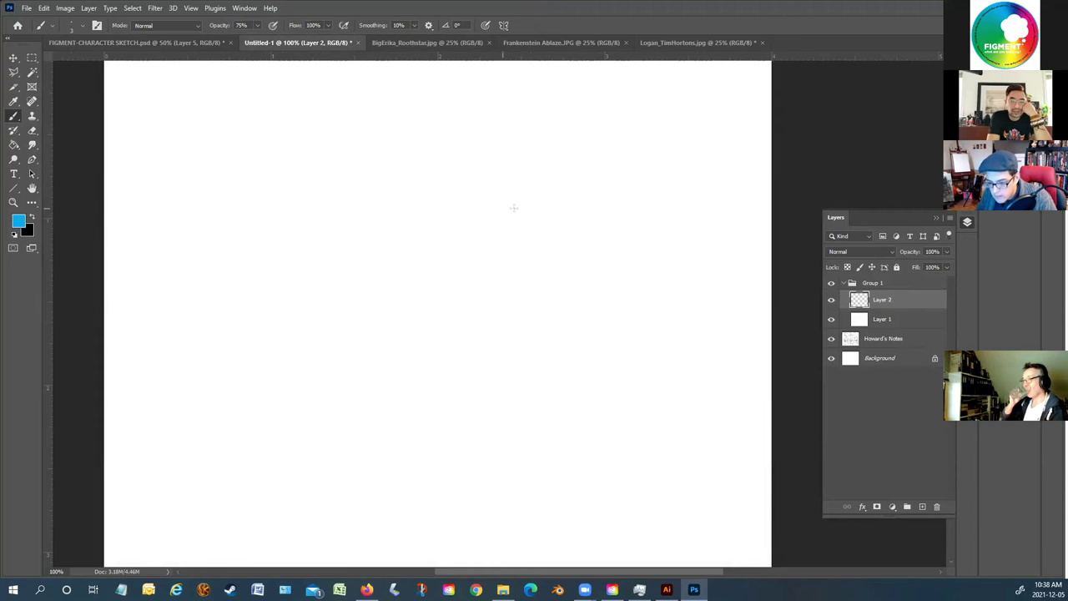
# Sketch small front-view and profile head constructions in blue on Layer 2, across the upper half of the canvas
pyautogui.moveTo(250, 214)
pyautogui.mouseDown()
pyautogui.moveTo(237, 175)
pyautogui.moveTo(218, 209)
pyautogui.moveTo(241, 266)
pyautogui.mouseUp()
pyautogui.moveTo(219, 223)
pyautogui.mouseDown()
pyautogui.moveTo(272, 219)
pyautogui.moveTo(206, 219)
pyautogui.mouseUp()
pyautogui.moveTo(255, 264)
pyautogui.mouseDown()
pyautogui.moveTo(222, 261)
pyautogui.moveTo(205, 201)
pyautogui.moveTo(225, 169)
pyautogui.moveTo(265, 197)
pyautogui.moveTo(282, 182)
pyautogui.moveTo(267, 255)
pyautogui.moveTo(243, 321)
pyautogui.moveTo(190, 316)
pyautogui.moveTo(311, 314)
pyautogui.mouseUp()
pyautogui.moveTo(460, 194); pyautogui.dragTo(461, 304)
pyautogui.moveTo(478, 181)
pyautogui.mouseDown()
pyautogui.moveTo(435, 176)
pyautogui.moveTo(502, 190)
pyautogui.moveTo(508, 264)
pyautogui.moveTo(439, 228)
pyautogui.mouseUp()
pyautogui.moveTo(501, 266)
pyautogui.mouseDown()
pyautogui.moveTo(455, 240)
pyautogui.moveTo(457, 205)
pyautogui.mouseUp()
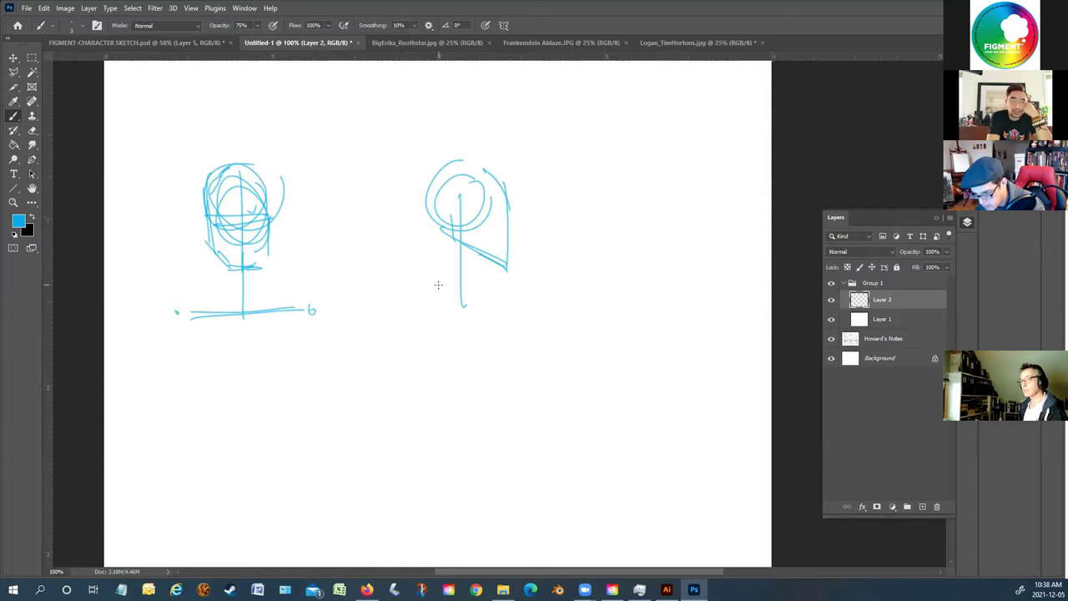
# Sketch a larger front-view head below the first one, with centre line, eye line, jaw, neck and long side lines
pyautogui.moveTo(258, 416)
pyautogui.mouseDown()
pyautogui.moveTo(257, 435)
pyautogui.moveTo(272, 411)
pyautogui.moveTo(199, 399)
pyautogui.moveTo(285, 465)
pyautogui.mouseUp()
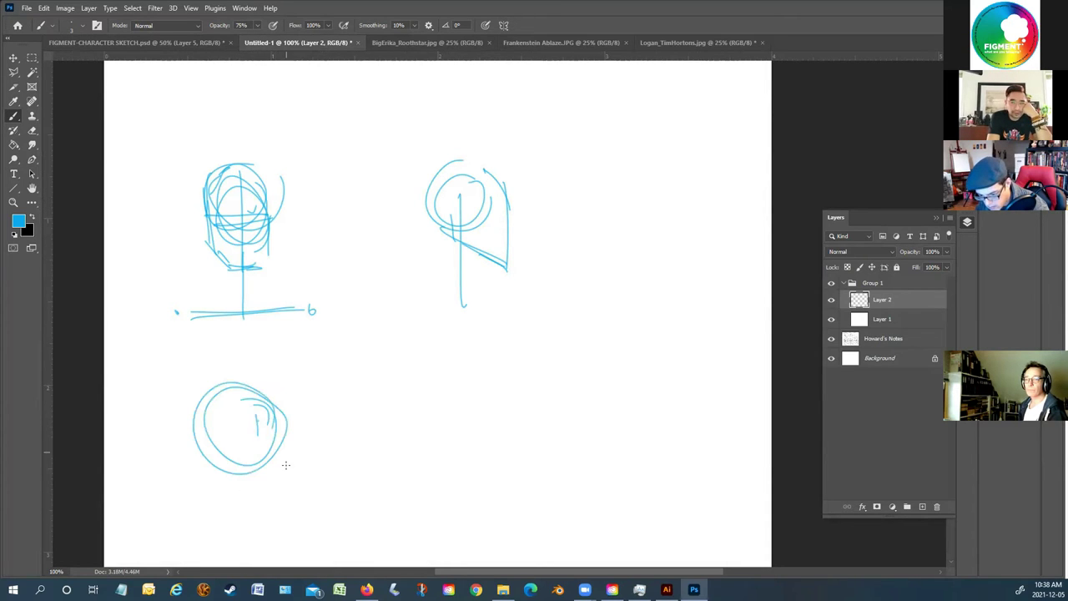
pyautogui.moveTo(242, 397); pyautogui.dragTo(246, 522)
pyautogui.moveTo(290, 434); pyautogui.dragTo(186, 437)
pyautogui.moveTo(266, 524)
pyautogui.mouseDown()
pyautogui.moveTo(226, 521)
pyautogui.moveTo(237, 524)
pyautogui.mouseUp()
pyautogui.moveTo(194, 435); pyautogui.dragTo(199, 498)
pyautogui.moveTo(265, 523)
pyautogui.mouseDown()
pyautogui.moveTo(287, 488)
pyautogui.moveTo(298, 426)
pyautogui.moveTo(275, 378)
pyautogui.moveTo(216, 368)
pyautogui.moveTo(206, 392)
pyautogui.moveTo(288, 374)
pyautogui.moveTo(285, 533)
pyautogui.mouseUp()
pyautogui.moveTo(203, 491); pyautogui.dragTo(207, 526)
pyautogui.moveTo(202, 534)
pyautogui.mouseDown()
pyautogui.moveTo(177, 539)
pyautogui.moveTo(202, 496)
pyautogui.moveTo(220, 552)
pyautogui.mouseUp()
pyautogui.moveTo(201, 491); pyautogui.dragTo(219, 543)
pyautogui.moveTo(282, 488)
pyautogui.mouseDown()
pyautogui.moveTo(252, 564)
pyautogui.moveTo(267, 554)
pyautogui.mouseUp()
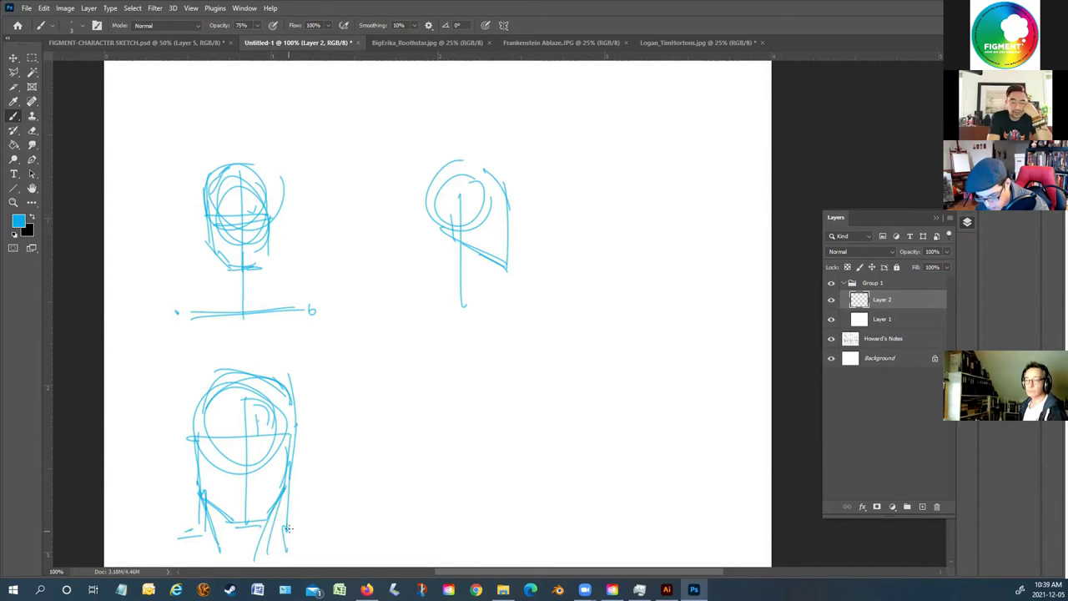
# Sketch a larger side-view head with eye line, slanted neck and shoulder curve below the profile, and touch up both front-view heads
pyautogui.moveTo(456, 393)
pyautogui.mouseDown()
pyautogui.moveTo(520, 404)
pyautogui.moveTo(467, 378)
pyautogui.moveTo(455, 455)
pyautogui.mouseUp()
pyautogui.moveTo(526, 397)
pyautogui.mouseDown()
pyautogui.moveTo(535, 495)
pyautogui.moveTo(472, 473)
pyautogui.mouseUp()
pyautogui.moveTo(531, 507); pyautogui.dragTo(456, 465)
pyautogui.moveTo(467, 446); pyautogui.dragTo(461, 480)
pyautogui.moveTo(461, 427); pyautogui.dragTo(459, 452)
pyautogui.moveTo(497, 380)
pyautogui.mouseDown()
pyautogui.moveTo(532, 399)
pyautogui.moveTo(525, 389)
pyautogui.mouseUp()
pyautogui.moveTo(549, 426); pyautogui.dragTo(472, 429)
pyautogui.moveTo(552, 416); pyautogui.dragTo(412, 432)
pyautogui.moveTo(474, 442)
pyautogui.mouseDown()
pyautogui.moveTo(438, 528)
pyautogui.moveTo(388, 508)
pyautogui.mouseUp()
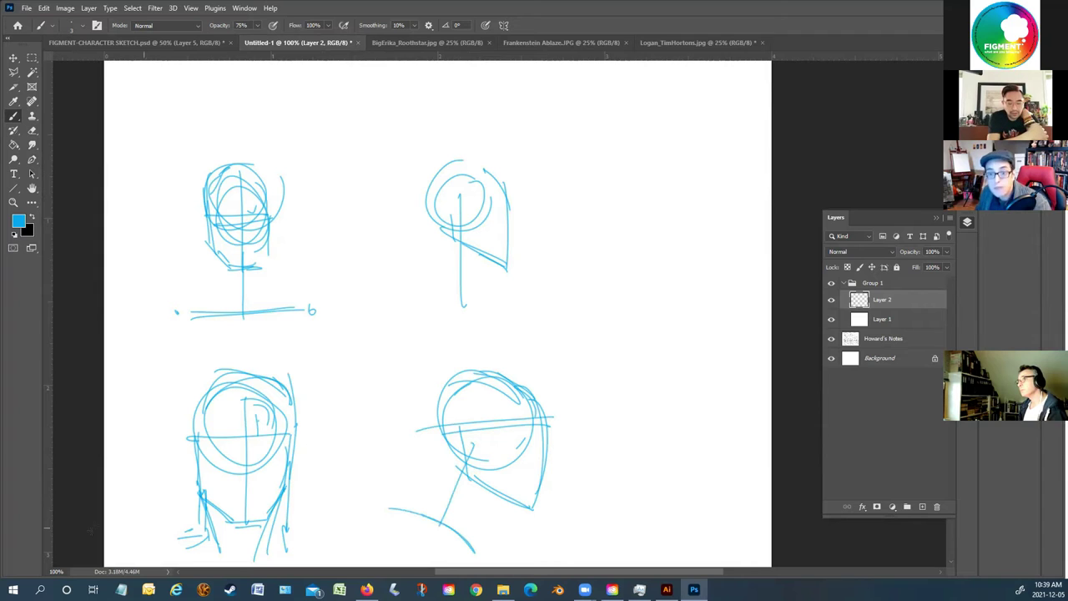
pyautogui.moveTo(177, 543); pyautogui.dragTo(205, 529)
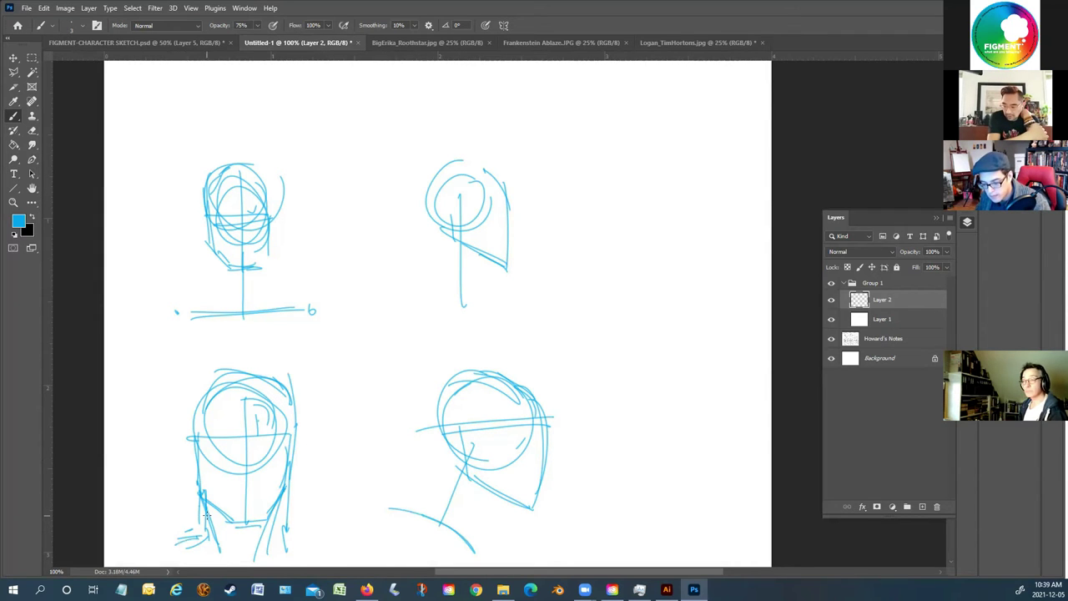
pyautogui.moveTo(269, 254); pyautogui.dragTo(263, 164)
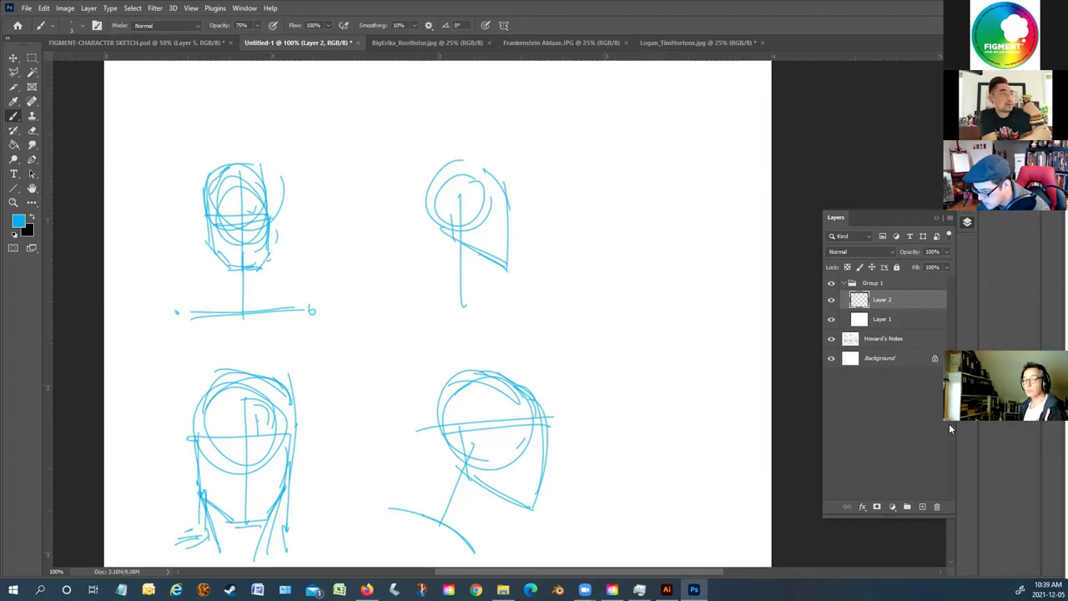
# Set up a new layer above the blue sketches for drawing in black, with Layer 2 locked
pyautogui.click(922, 507)
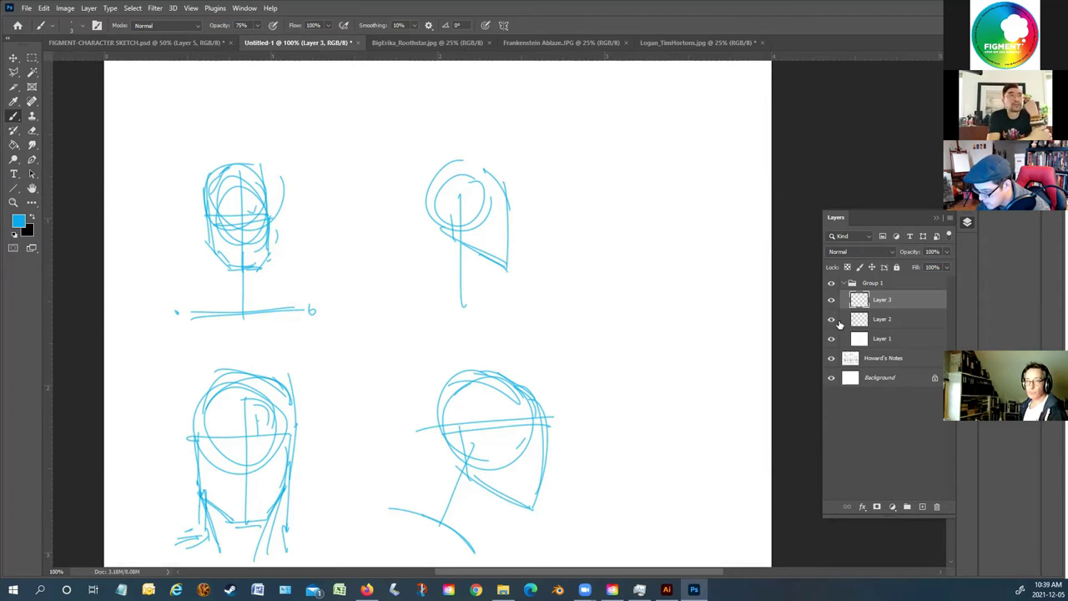
pyautogui.click(844, 324)
pyautogui.click(896, 268)
pyautogui.click(897, 301)
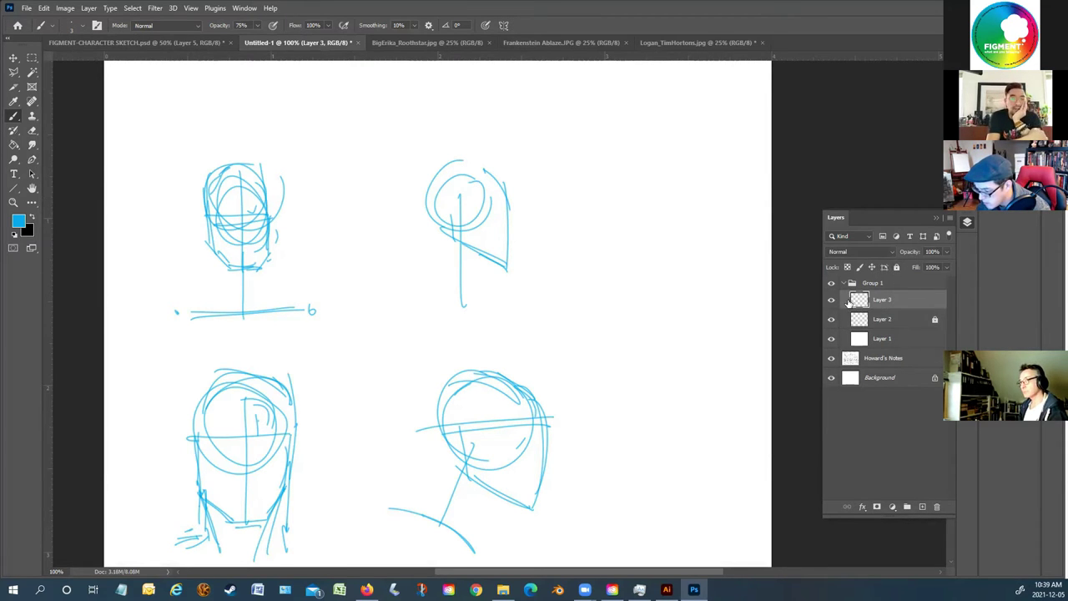
pyautogui.click(33, 218)
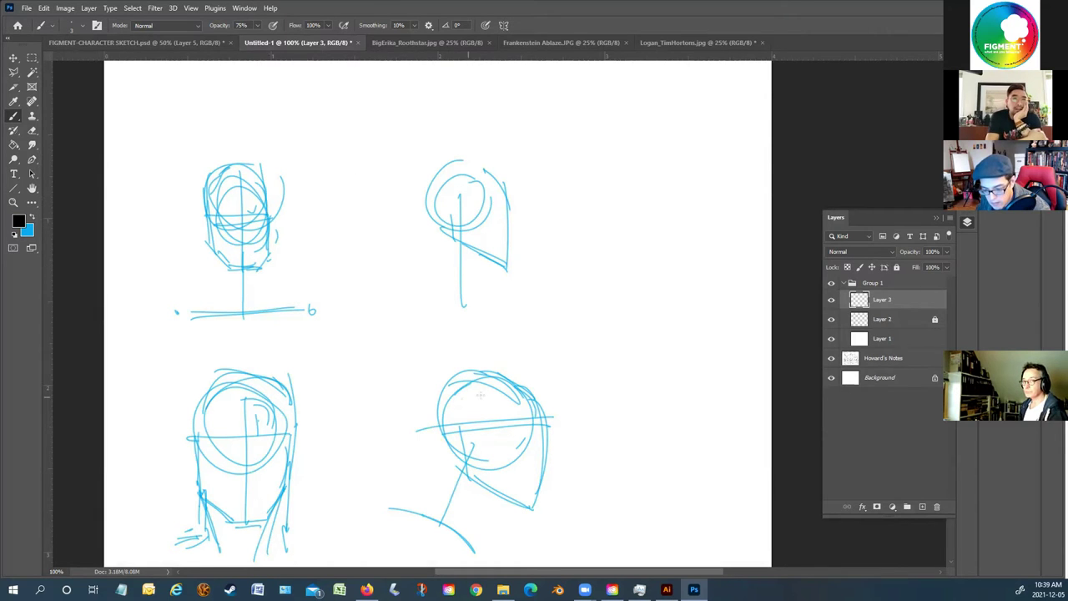
pyautogui.scroll(-2, 484, 388)
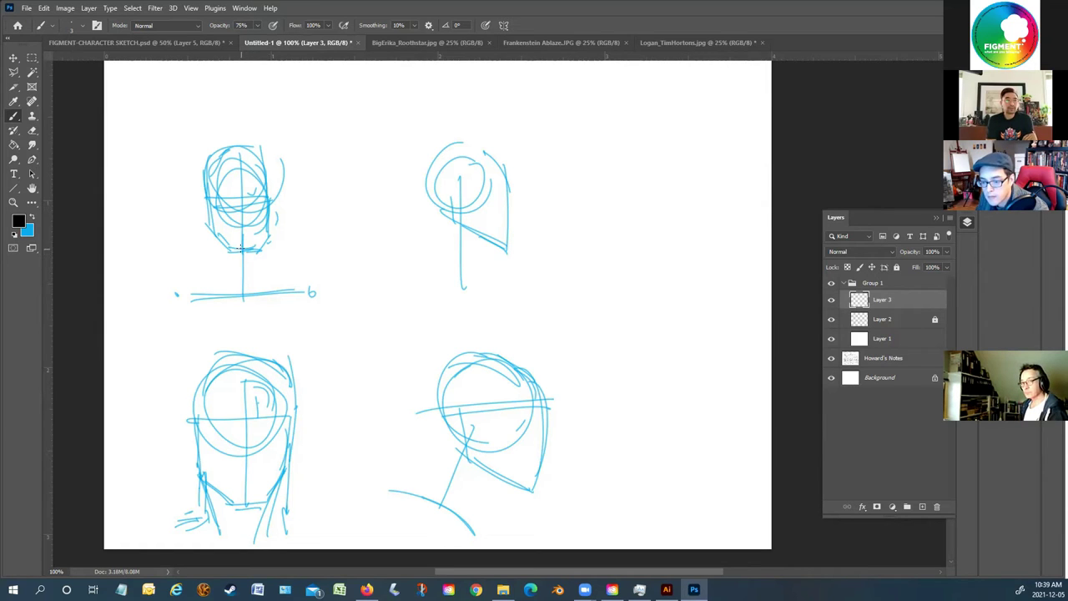
# Draw the jaw, nose, mouth, dark eyes and crossed forehead markings in black over the small front-view head
pyautogui.moveTo(240, 256)
pyautogui.mouseDown()
pyautogui.moveTo(251, 254)
pyautogui.moveTo(233, 258)
pyautogui.moveTo(209, 239)
pyautogui.moveTo(237, 256)
pyautogui.moveTo(276, 218)
pyautogui.moveTo(232, 220)
pyautogui.moveTo(238, 236)
pyautogui.mouseUp()
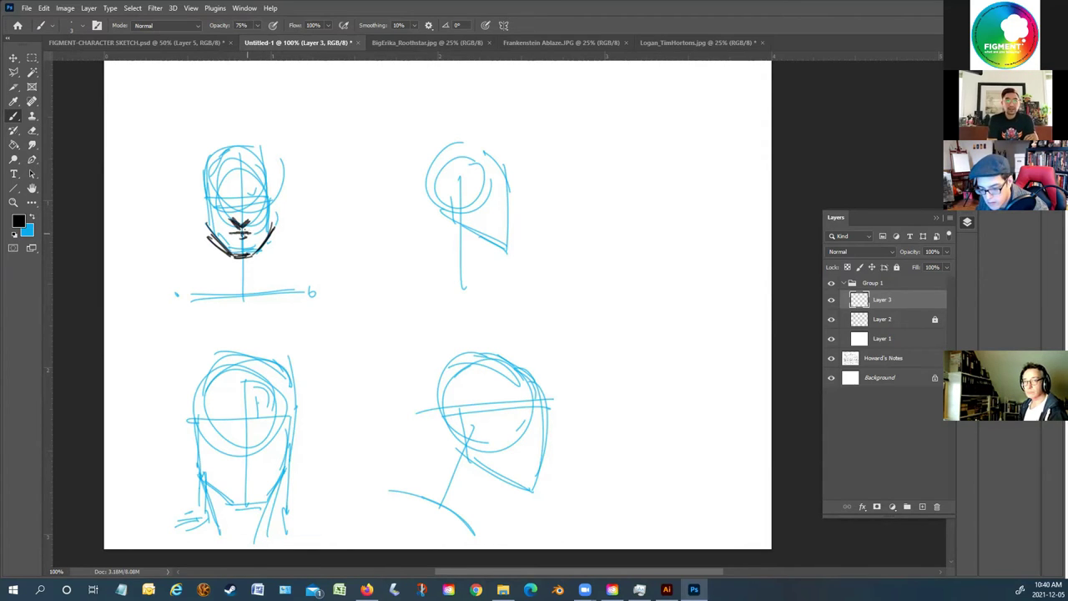
pyautogui.moveTo(256, 230)
pyautogui.mouseDown()
pyautogui.moveTo(222, 240)
pyautogui.moveTo(271, 160)
pyautogui.moveTo(243, 200)
pyautogui.moveTo(270, 198)
pyautogui.moveTo(255, 200)
pyautogui.mouseUp()
pyautogui.moveTo(257, 256); pyautogui.dragTo(272, 200)
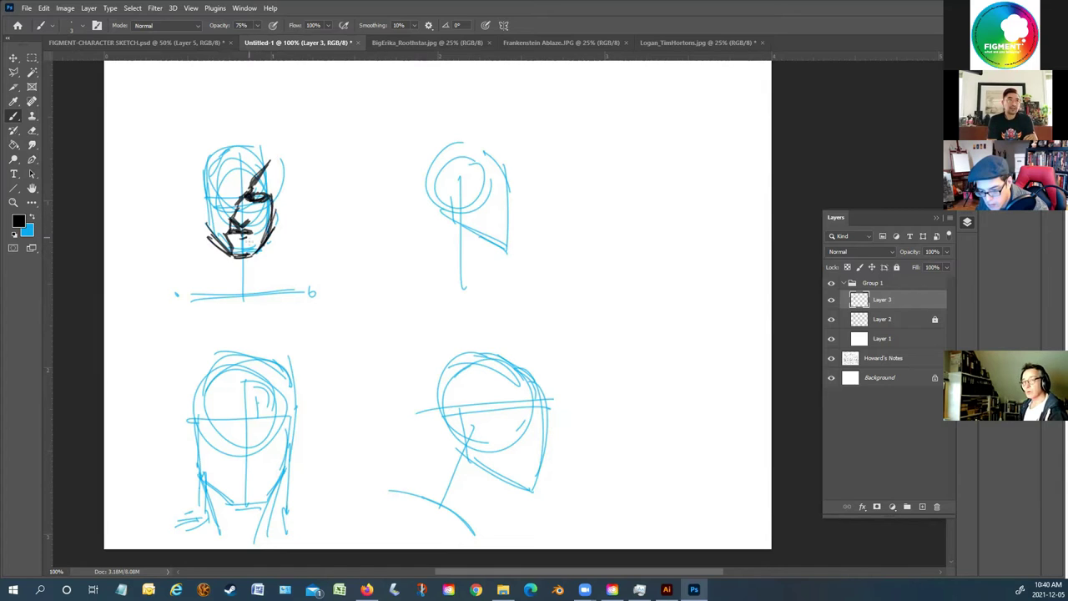
pyautogui.moveTo(217, 245)
pyautogui.mouseDown()
pyautogui.moveTo(202, 207)
pyautogui.moveTo(229, 202)
pyautogui.moveTo(207, 203)
pyautogui.moveTo(212, 195)
pyautogui.moveTo(264, 194)
pyautogui.mouseUp()
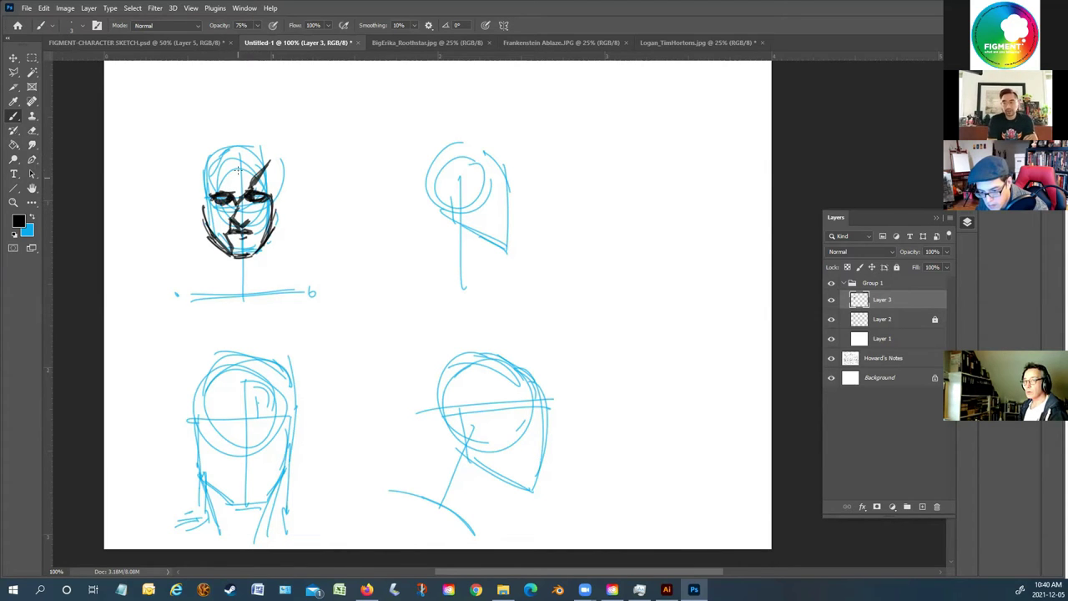
pyautogui.moveTo(240, 189)
pyautogui.mouseDown()
pyautogui.moveTo(239, 155)
pyautogui.moveTo(249, 168)
pyautogui.moveTo(262, 155)
pyautogui.moveTo(224, 165)
pyautogui.moveTo(215, 154)
pyautogui.mouseUp()
pyautogui.moveTo(239, 178); pyautogui.dragTo(211, 151)
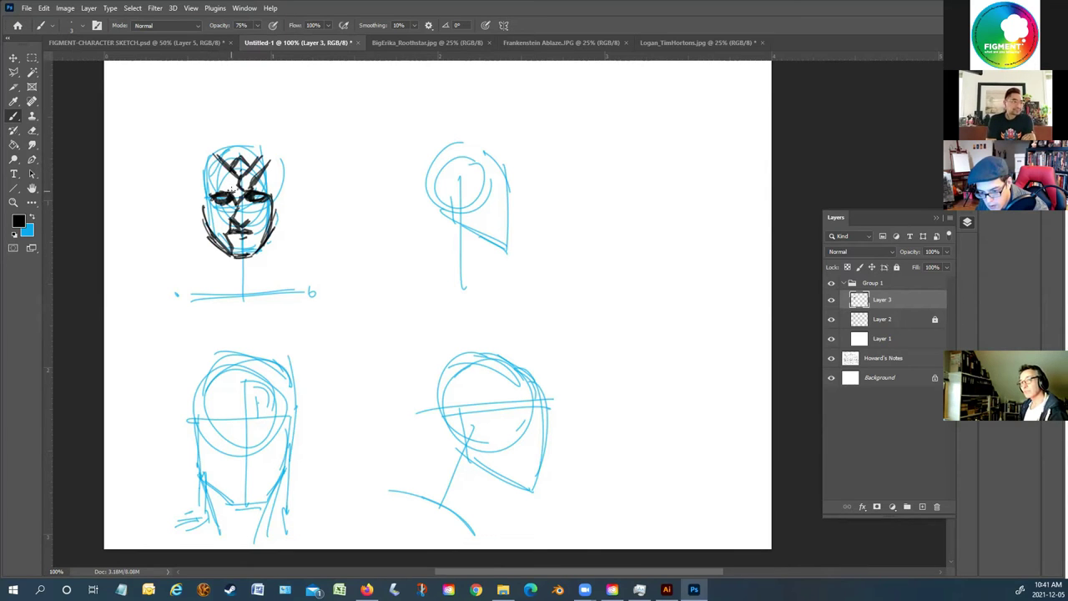
# Outline the small front-view head with bumpy hair and ears, and add its neck and sloping shoulder lines
pyautogui.moveTo(201, 200)
pyautogui.mouseDown()
pyautogui.moveTo(205, 214)
pyautogui.moveTo(210, 157)
pyautogui.mouseUp()
pyautogui.moveTo(199, 212)
pyautogui.mouseDown()
pyautogui.moveTo(195, 177)
pyautogui.moveTo(229, 142)
pyautogui.moveTo(245, 148)
pyautogui.mouseUp()
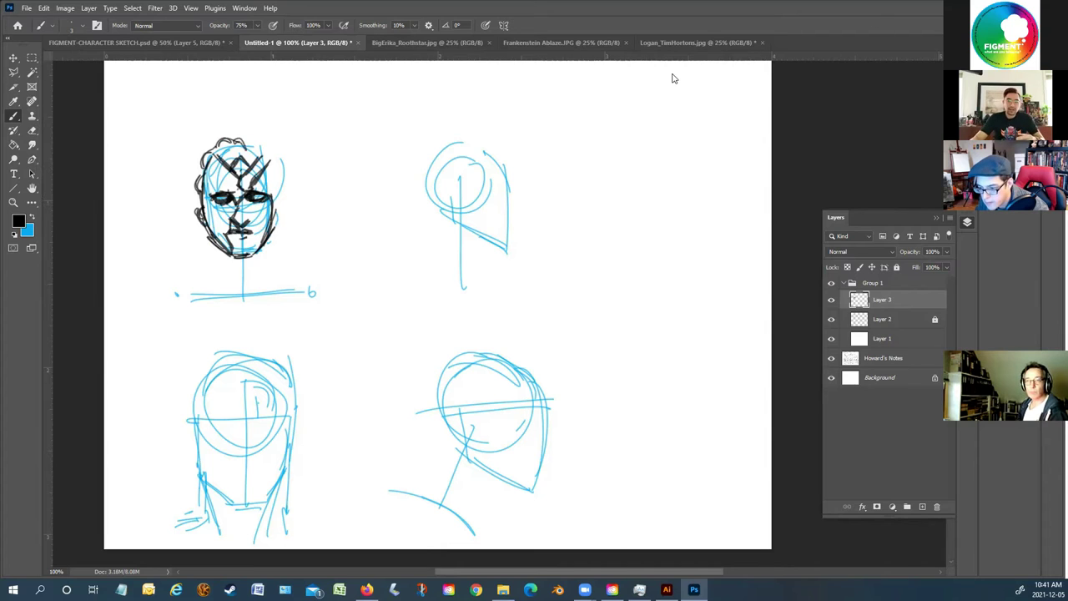
pyautogui.moveTo(249, 135)
pyautogui.mouseDown()
pyautogui.moveTo(263, 143)
pyautogui.moveTo(271, 134)
pyautogui.moveTo(281, 191)
pyautogui.moveTo(252, 275)
pyautogui.mouseUp()
pyautogui.moveTo(214, 238); pyautogui.dragTo(236, 290)
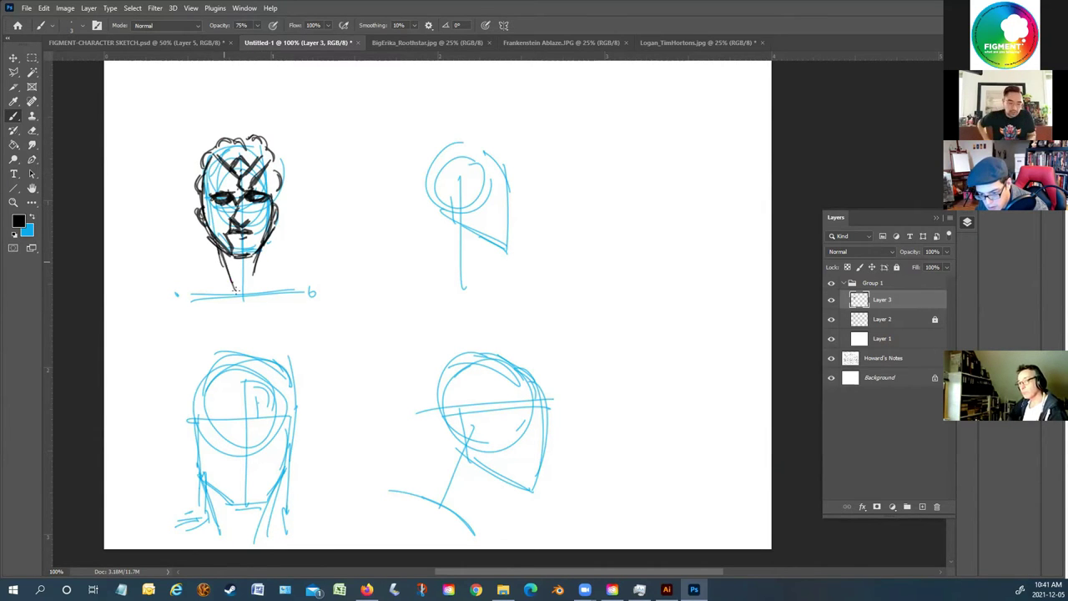
pyautogui.moveTo(213, 244); pyautogui.dragTo(220, 274)
pyautogui.moveTo(264, 244)
pyautogui.mouseDown()
pyautogui.moveTo(267, 271)
pyautogui.moveTo(302, 287)
pyautogui.mouseUp()
pyautogui.moveTo(219, 272); pyautogui.dragTo(189, 289)
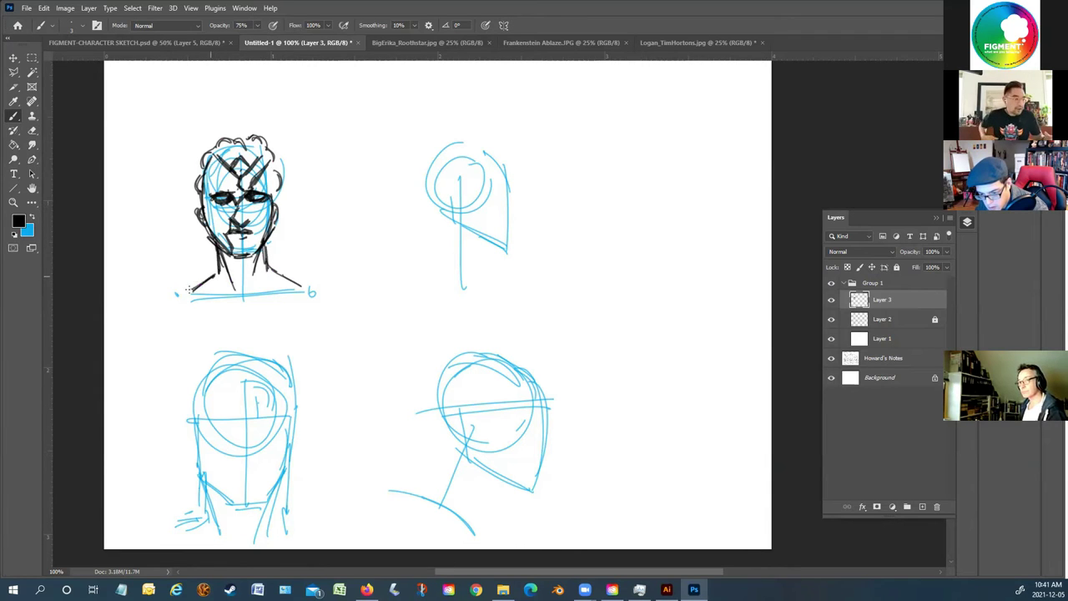
# Add long hair strands falling past the shoulders and small knobs around the hairline of the front-view head
pyautogui.moveTo(214, 249); pyautogui.dragTo(219, 310)
pyautogui.moveTo(207, 230)
pyautogui.mouseDown()
pyautogui.moveTo(234, 357)
pyautogui.moveTo(220, 369)
pyautogui.mouseUp()
pyautogui.moveTo(269, 242)
pyautogui.mouseDown()
pyautogui.moveTo(310, 344)
pyautogui.moveTo(282, 339)
pyautogui.mouseUp()
pyautogui.moveTo(199, 226)
pyautogui.mouseDown()
pyautogui.moveTo(193, 213)
pyautogui.moveTo(187, 182)
pyautogui.moveTo(232, 124)
pyautogui.mouseUp()
pyautogui.moveTo(245, 141)
pyautogui.mouseDown()
pyautogui.moveTo(240, 125)
pyautogui.moveTo(274, 143)
pyautogui.mouseUp()
pyautogui.moveTo(284, 182)
pyautogui.mouseDown()
pyautogui.moveTo(278, 166)
pyautogui.moveTo(279, 206)
pyautogui.moveTo(267, 152)
pyautogui.mouseUp()
pyautogui.moveTo(284, 200)
pyautogui.mouseDown()
pyautogui.moveTo(275, 164)
pyautogui.moveTo(227, 141)
pyautogui.mouseUp()
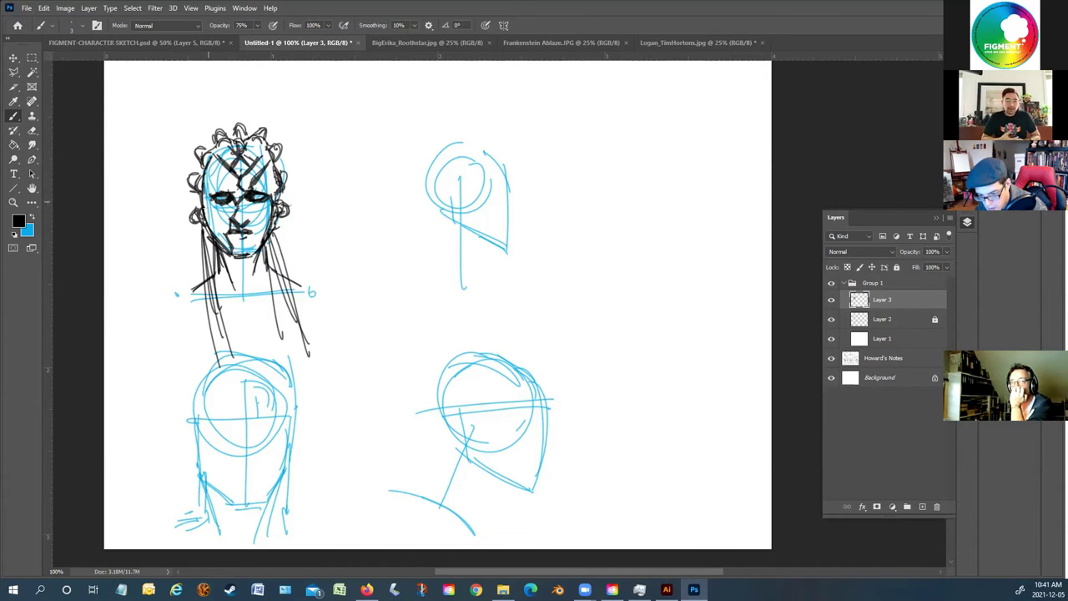
# Refine the face markings and draw curling snake-like locks and hatched hair along the left side of the head
pyautogui.moveTo(209, 195); pyautogui.dragTo(204, 178)
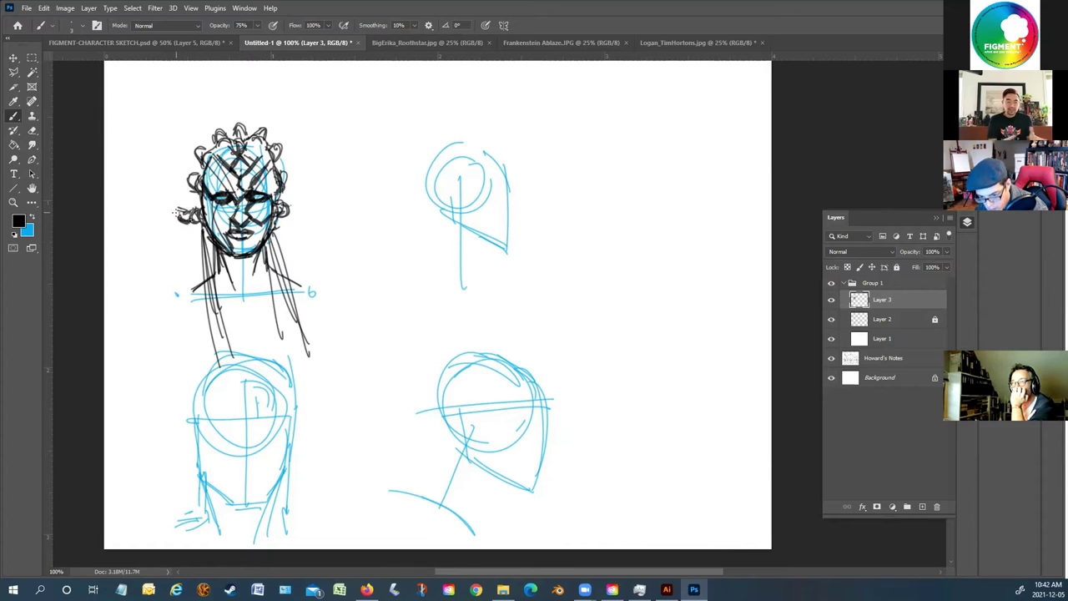
pyautogui.moveTo(168, 204)
pyautogui.mouseDown()
pyautogui.moveTo(151, 203)
pyautogui.moveTo(132, 167)
pyautogui.moveTo(176, 210)
pyautogui.moveTo(167, 197)
pyautogui.moveTo(140, 200)
pyautogui.moveTo(135, 172)
pyautogui.moveTo(167, 212)
pyautogui.moveTo(156, 160)
pyautogui.moveTo(170, 172)
pyautogui.moveTo(181, 160)
pyautogui.moveTo(143, 136)
pyautogui.mouseUp()
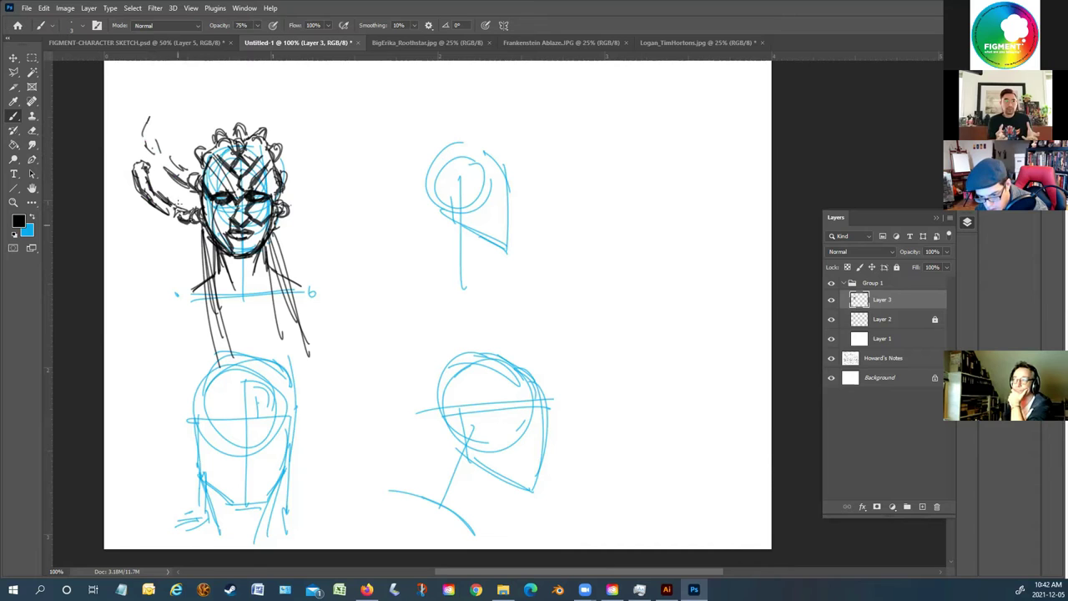
pyautogui.moveTo(190, 250)
pyautogui.mouseDown()
pyautogui.moveTo(201, 286)
pyautogui.moveTo(185, 294)
pyautogui.mouseUp()
pyautogui.moveTo(197, 222); pyautogui.dragTo(190, 249)
pyautogui.moveTo(199, 193); pyautogui.dragTo(195, 208)
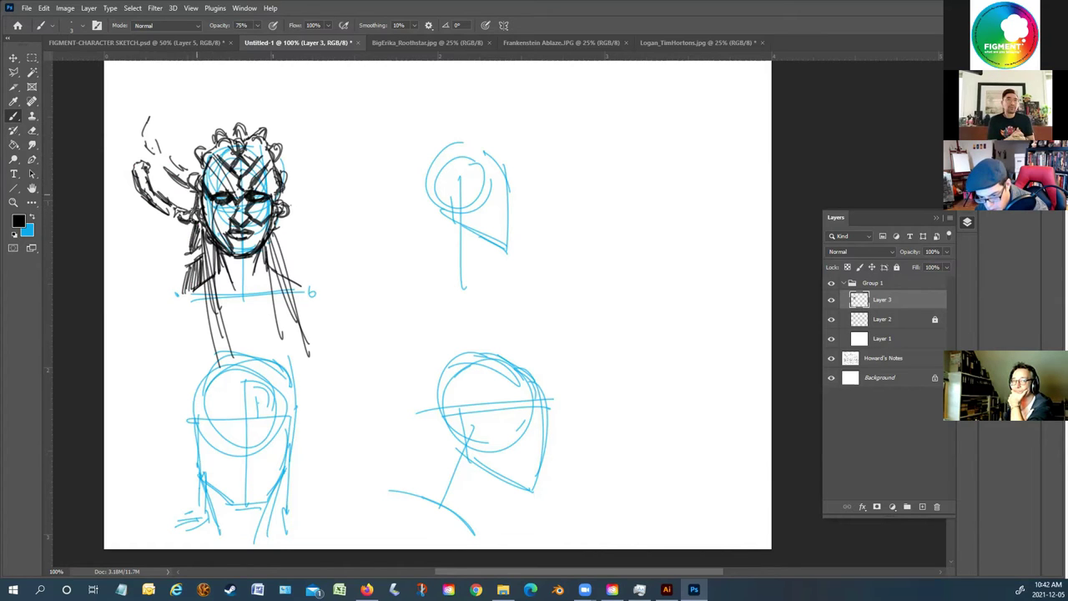
pyautogui.moveTo(162, 258); pyautogui.dragTo(175, 268)
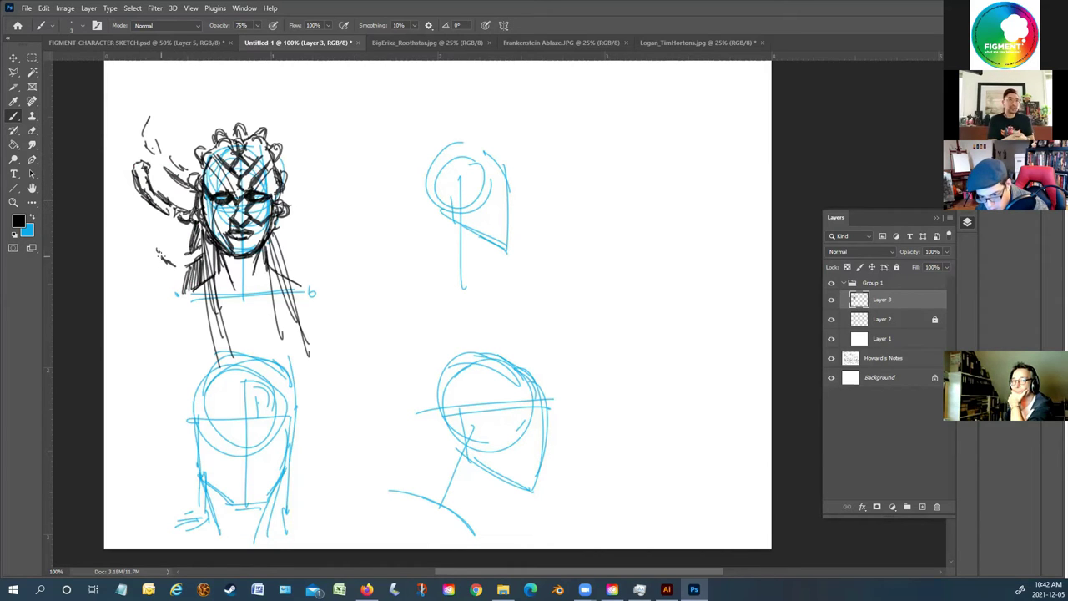
pyautogui.moveTo(133, 234); pyautogui.dragTo(169, 250)
pyautogui.moveTo(163, 241)
pyautogui.mouseDown()
pyautogui.moveTo(177, 256)
pyautogui.moveTo(162, 261)
pyautogui.mouseUp()
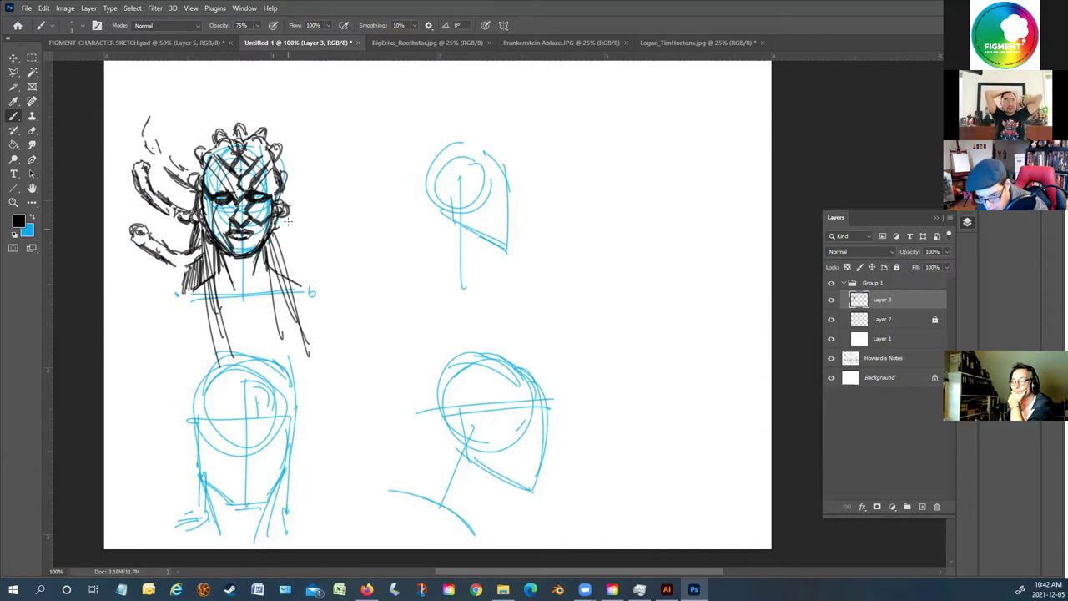
# Finish the upper-left snake-like lock and draw more of them fanning over the crown to the upper right
pyautogui.moveTo(150, 118)
pyautogui.mouseDown()
pyautogui.moveTo(164, 111)
pyautogui.moveTo(160, 126)
pyautogui.moveTo(141, 117)
pyautogui.moveTo(160, 127)
pyautogui.moveTo(147, 149)
pyautogui.moveTo(174, 162)
pyautogui.mouseUp()
pyautogui.moveTo(141, 139); pyautogui.dragTo(160, 165)
pyautogui.moveTo(152, 154); pyautogui.dragTo(181, 180)
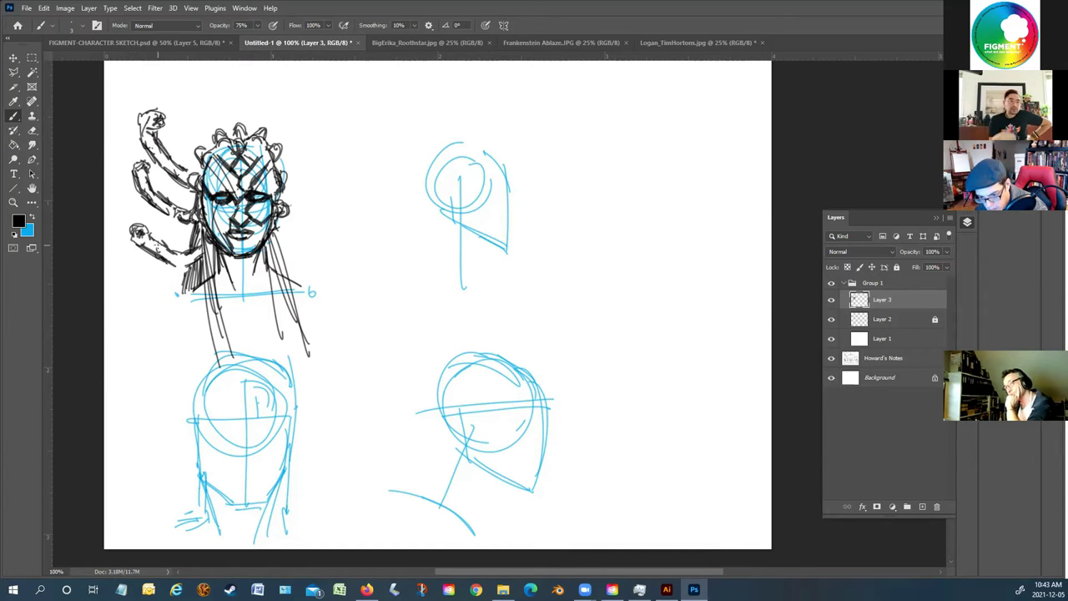
pyautogui.moveTo(192, 130)
pyautogui.mouseDown()
pyautogui.moveTo(190, 83)
pyautogui.moveTo(196, 119)
pyautogui.moveTo(170, 87)
pyautogui.moveTo(180, 125)
pyautogui.moveTo(167, 117)
pyautogui.moveTo(200, 147)
pyautogui.moveTo(207, 134)
pyautogui.moveTo(178, 153)
pyautogui.moveTo(190, 130)
pyautogui.mouseUp()
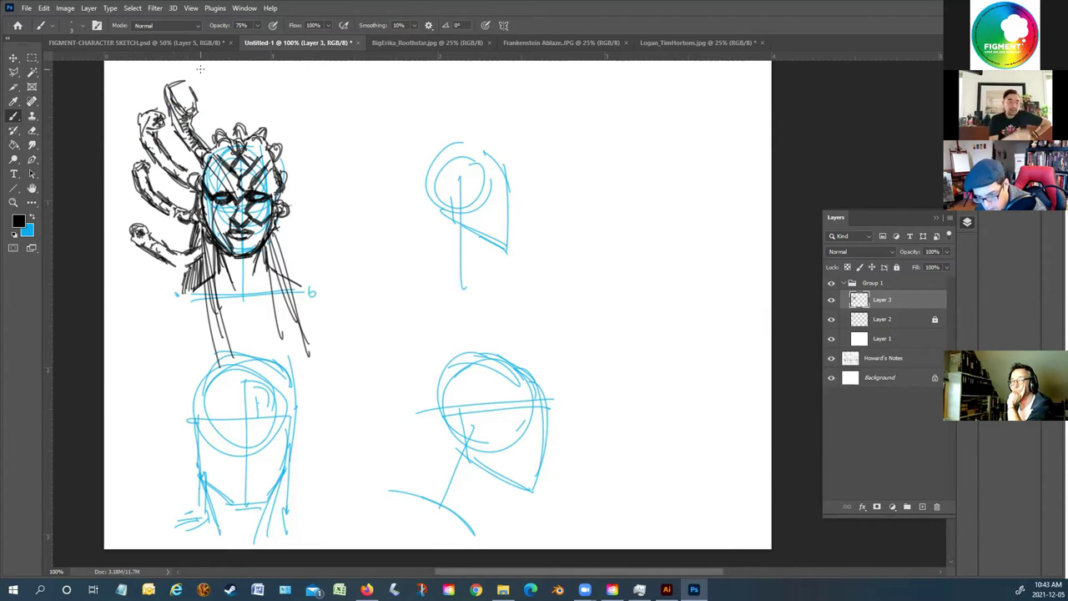
pyautogui.moveTo(212, 129)
pyautogui.mouseDown()
pyautogui.moveTo(211, 94)
pyautogui.moveTo(229, 82)
pyautogui.moveTo(216, 70)
pyautogui.moveTo(222, 108)
pyautogui.moveTo(219, 100)
pyautogui.moveTo(205, 113)
pyautogui.moveTo(219, 125)
pyautogui.moveTo(203, 104)
pyautogui.moveTo(219, 83)
pyautogui.moveTo(225, 92)
pyautogui.moveTo(230, 71)
pyautogui.moveTo(244, 107)
pyautogui.moveTo(243, 75)
pyautogui.moveTo(255, 74)
pyautogui.moveTo(250, 88)
pyautogui.moveTo(254, 71)
pyautogui.moveTo(245, 110)
pyautogui.moveTo(284, 109)
pyautogui.moveTo(310, 87)
pyautogui.mouseUp()
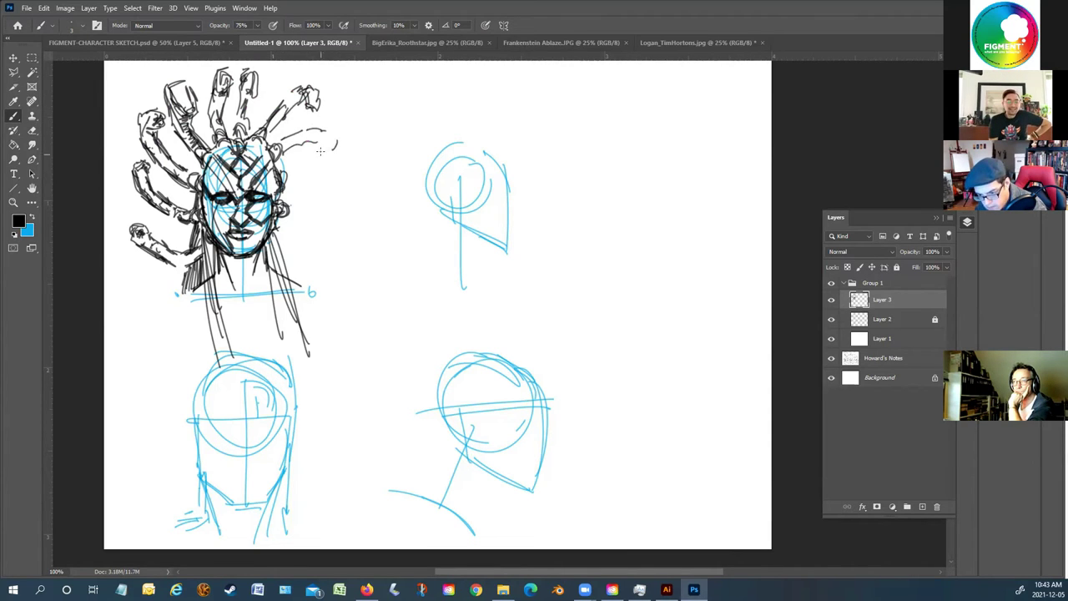
# Draw the snake-like locks down the right side of the head and reinforce the lowest one on the left
pyautogui.moveTo(323, 132)
pyautogui.mouseDown()
pyautogui.moveTo(335, 153)
pyautogui.moveTo(280, 147)
pyautogui.moveTo(311, 175)
pyautogui.moveTo(297, 192)
pyautogui.moveTo(312, 170)
pyautogui.moveTo(316, 180)
pyautogui.moveTo(341, 179)
pyautogui.mouseUp()
pyautogui.moveTo(327, 187)
pyautogui.mouseDown()
pyautogui.moveTo(325, 197)
pyautogui.moveTo(351, 194)
pyautogui.moveTo(326, 188)
pyautogui.moveTo(314, 200)
pyautogui.moveTo(332, 177)
pyautogui.moveTo(291, 188)
pyautogui.moveTo(301, 224)
pyautogui.mouseUp()
pyautogui.moveTo(202, 257); pyautogui.dragTo(170, 267)
pyautogui.moveTo(175, 252)
pyautogui.mouseDown()
pyautogui.moveTo(148, 263)
pyautogui.moveTo(175, 262)
pyautogui.mouseUp()
pyautogui.moveTo(180, 255)
pyautogui.mouseDown()
pyautogui.moveTo(148, 262)
pyautogui.moveTo(142, 247)
pyautogui.mouseUp()
pyautogui.moveTo(294, 214)
pyautogui.mouseDown()
pyautogui.moveTo(276, 232)
pyautogui.moveTo(280, 220)
pyautogui.mouseUp()
pyautogui.moveTo(306, 216); pyautogui.dragTo(289, 242)
pyautogui.moveTo(323, 235)
pyautogui.mouseDown()
pyautogui.moveTo(307, 244)
pyautogui.moveTo(304, 232)
pyautogui.mouseUp()
pyautogui.moveTo(329, 237); pyautogui.dragTo(322, 247)
pyautogui.moveTo(349, 237); pyautogui.dragTo(323, 245)
pyautogui.moveTo(329, 222); pyautogui.dragTo(292, 245)
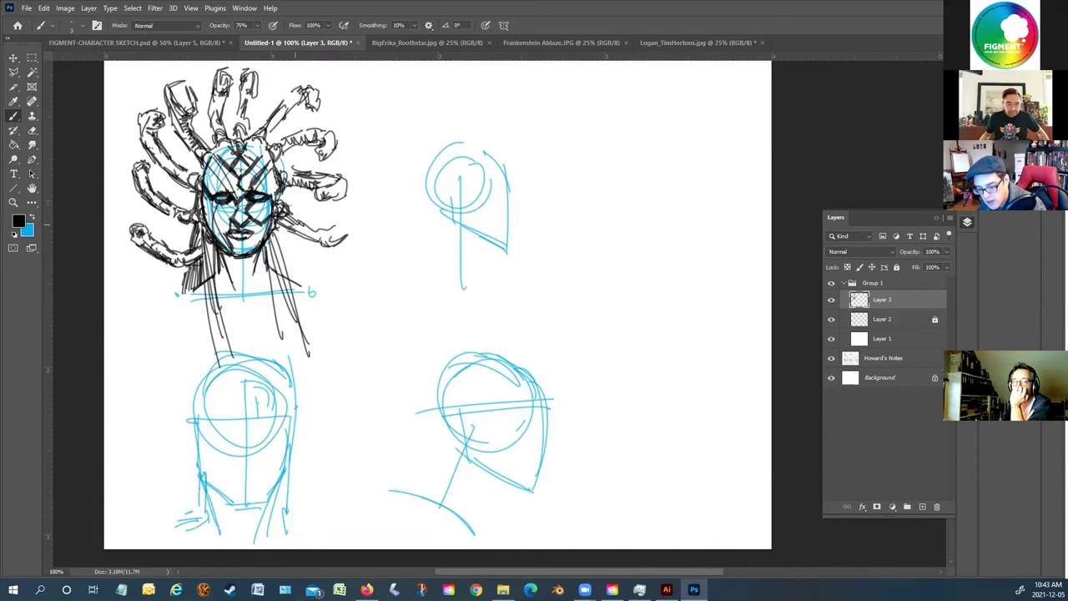
pyautogui.moveTo(355, 213)
pyautogui.mouseDown()
pyautogui.moveTo(339, 243)
pyautogui.moveTo(279, 219)
pyautogui.moveTo(286, 249)
pyautogui.moveTo(364, 265)
pyautogui.moveTo(288, 264)
pyautogui.moveTo(337, 281)
pyautogui.mouseUp()
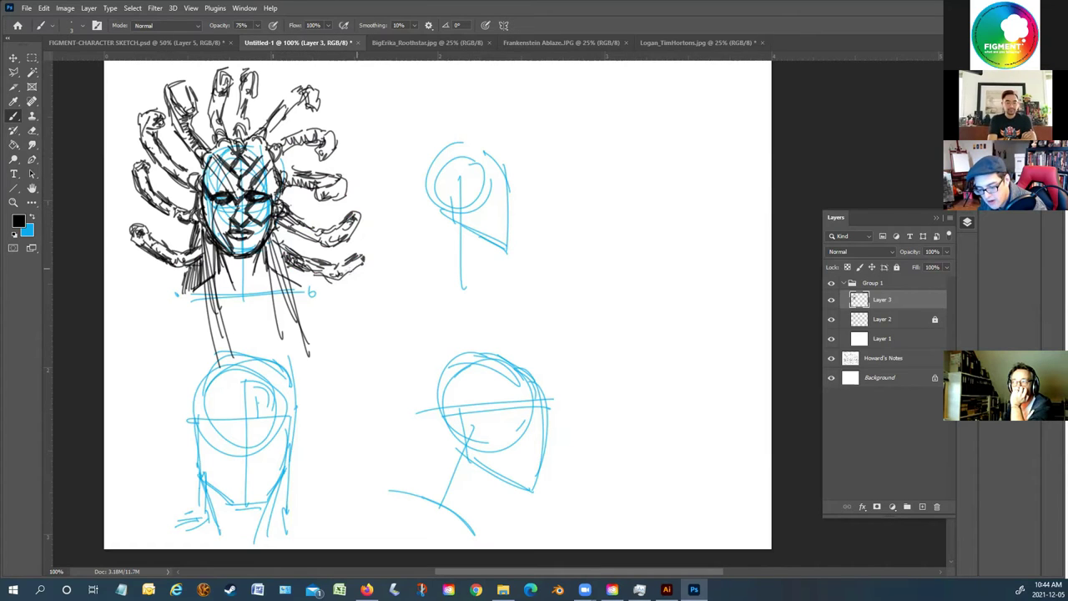
# Darken the hair beside the neck and the sides of the face, and start another lock at the lower left
pyautogui.moveTo(184, 276); pyautogui.dragTo(149, 294)
pyautogui.moveTo(279, 254)
pyautogui.mouseDown()
pyautogui.moveTo(297, 283)
pyautogui.moveTo(281, 236)
pyautogui.moveTo(287, 195)
pyautogui.mouseUp()
pyautogui.moveTo(193, 219); pyautogui.dragTo(184, 287)
pyautogui.moveTo(218, 204)
pyautogui.mouseDown()
pyautogui.moveTo(215, 234)
pyautogui.moveTo(231, 221)
pyautogui.moveTo(224, 256)
pyautogui.moveTo(251, 254)
pyautogui.moveTo(197, 209)
pyautogui.mouseUp()
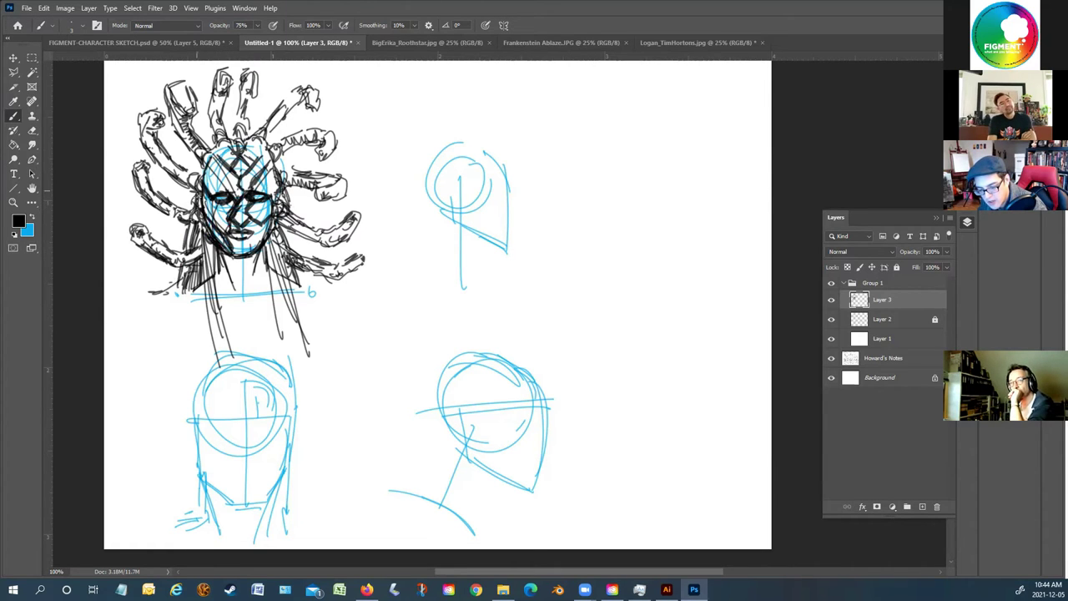
pyautogui.moveTo(192, 161); pyautogui.dragTo(197, 175)
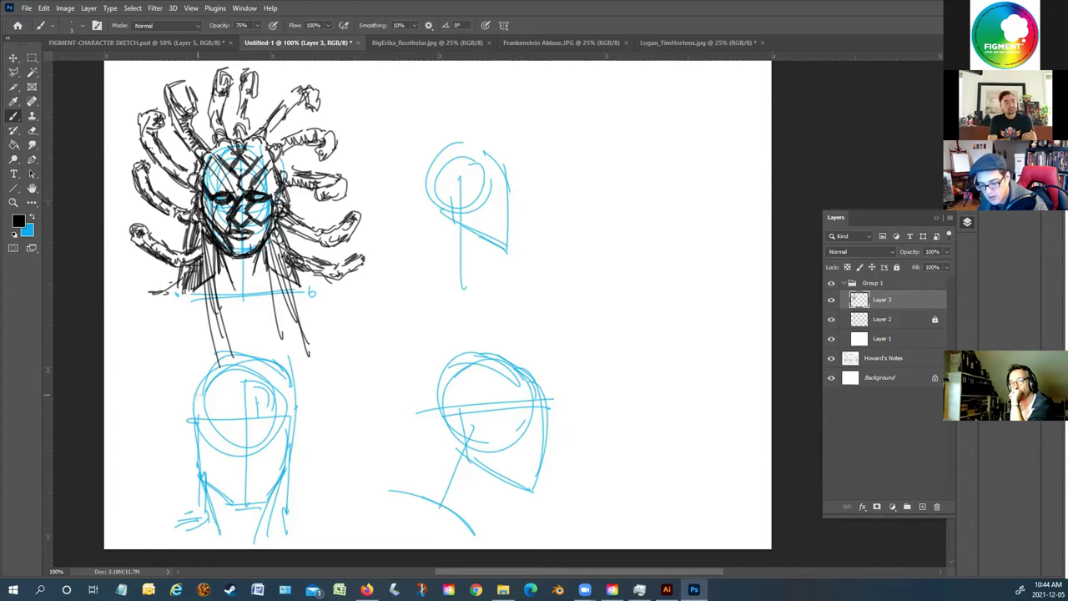
# Sketch a large circular outline around the fan of snake-like locks on the front-view head
pyautogui.moveTo(142, 103)
pyautogui.mouseDown()
pyautogui.moveTo(123, 204)
pyautogui.moveTo(183, 289)
pyautogui.mouseUp()
pyautogui.moveTo(115, 177); pyautogui.dragTo(125, 125)
pyautogui.moveTo(147, 90); pyautogui.dragTo(136, 112)
pyautogui.moveTo(257, 67)
pyautogui.mouseDown()
pyautogui.moveTo(320, 84)
pyautogui.moveTo(364, 179)
pyautogui.moveTo(359, 255)
pyautogui.mouseUp()
pyautogui.moveTo(357, 184); pyautogui.dragTo(297, 262)
pyautogui.moveTo(364, 137); pyautogui.dragTo(354, 202)
pyautogui.moveTo(306, 72)
pyautogui.mouseDown()
pyautogui.moveTo(366, 149)
pyautogui.moveTo(314, 78)
pyautogui.mouseUp()
pyautogui.moveTo(142, 127); pyautogui.dragTo(130, 146)
pyautogui.moveTo(318, 70); pyautogui.dragTo(347, 112)
pyautogui.moveTo(364, 141); pyautogui.dragTo(358, 172)
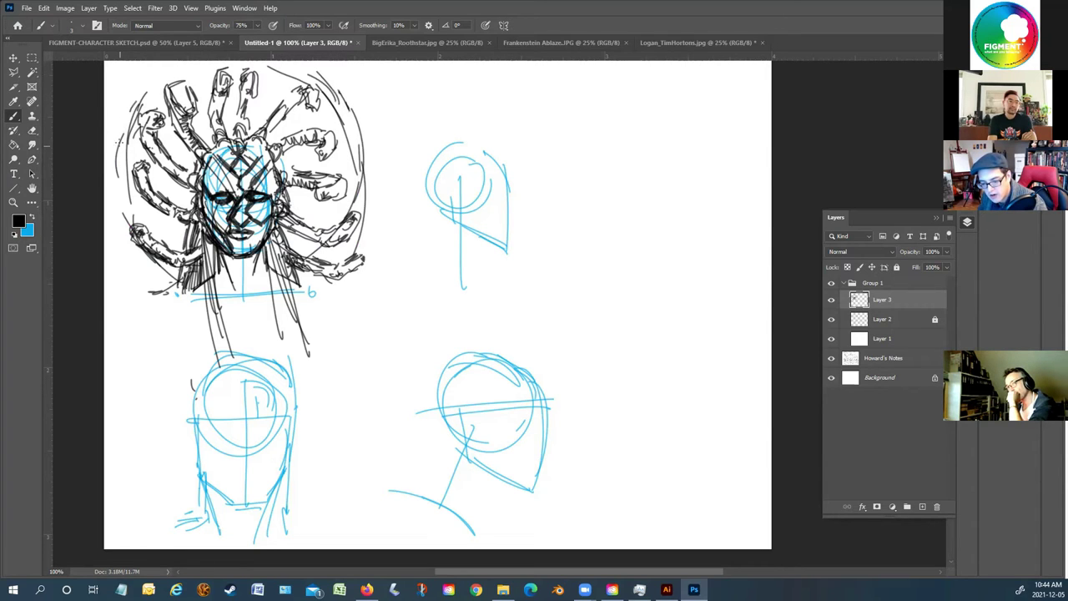
# Build up the circular headdress outline with short broken strokes around its outer and lower edges
pyautogui.moveTo(155, 249); pyautogui.dragTo(142, 255)
pyautogui.moveTo(119, 207); pyautogui.dragTo(113, 222)
pyautogui.moveTo(157, 80)
pyautogui.mouseDown()
pyautogui.moveTo(134, 107)
pyautogui.moveTo(125, 164)
pyautogui.moveTo(137, 153)
pyautogui.mouseUp()
pyautogui.moveTo(204, 77)
pyautogui.mouseDown()
pyautogui.moveTo(254, 67)
pyautogui.moveTo(213, 68)
pyautogui.mouseUp()
pyautogui.moveTo(284, 82); pyautogui.dragTo(302, 77)
pyautogui.moveTo(369, 134); pyautogui.dragTo(359, 152)
pyautogui.moveTo(347, 107); pyautogui.dragTo(342, 117)
pyautogui.moveTo(359, 177); pyautogui.dragTo(347, 219)
pyautogui.moveTo(141, 247); pyautogui.dragTo(171, 266)
pyautogui.moveTo(174, 250)
pyautogui.mouseDown()
pyautogui.moveTo(137, 263)
pyautogui.moveTo(152, 270)
pyautogui.moveTo(147, 262)
pyautogui.mouseUp()
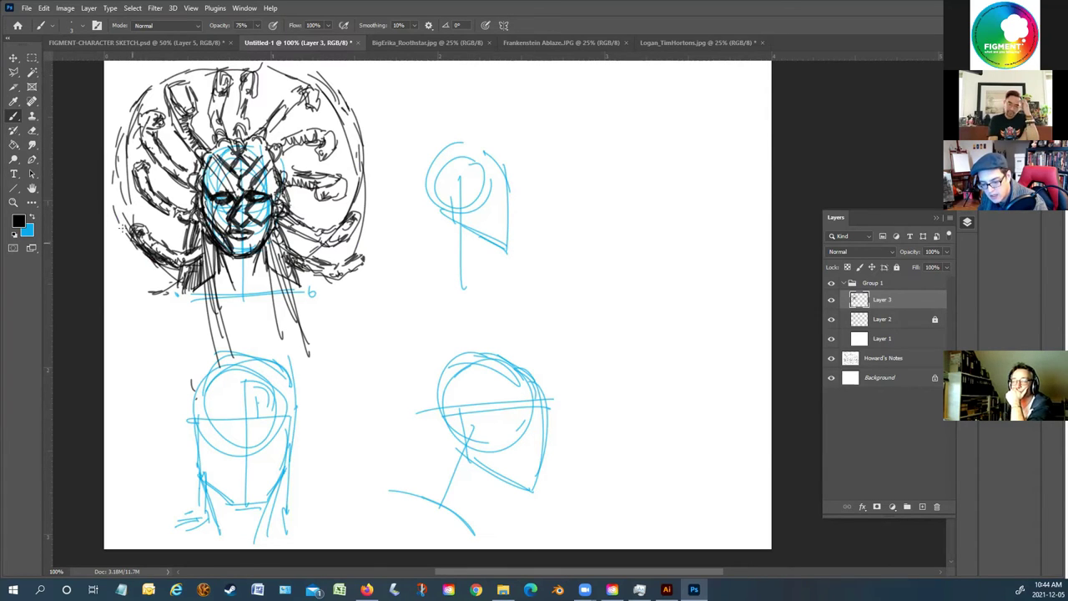
pyautogui.moveTo(347, 224); pyautogui.dragTo(324, 253)
pyautogui.moveTo(341, 233); pyautogui.dragTo(334, 247)
pyautogui.moveTo(367, 172)
pyautogui.mouseDown()
pyautogui.moveTo(349, 216)
pyautogui.moveTo(370, 237)
pyautogui.mouseUp()
# Sketch a curved snake-like lock and a large headdress arc above the small profile head
pyautogui.moveTo(419, 115)
pyautogui.mouseDown()
pyautogui.moveTo(451, 71)
pyautogui.moveTo(506, 82)
pyautogui.moveTo(524, 112)
pyautogui.mouseUp()
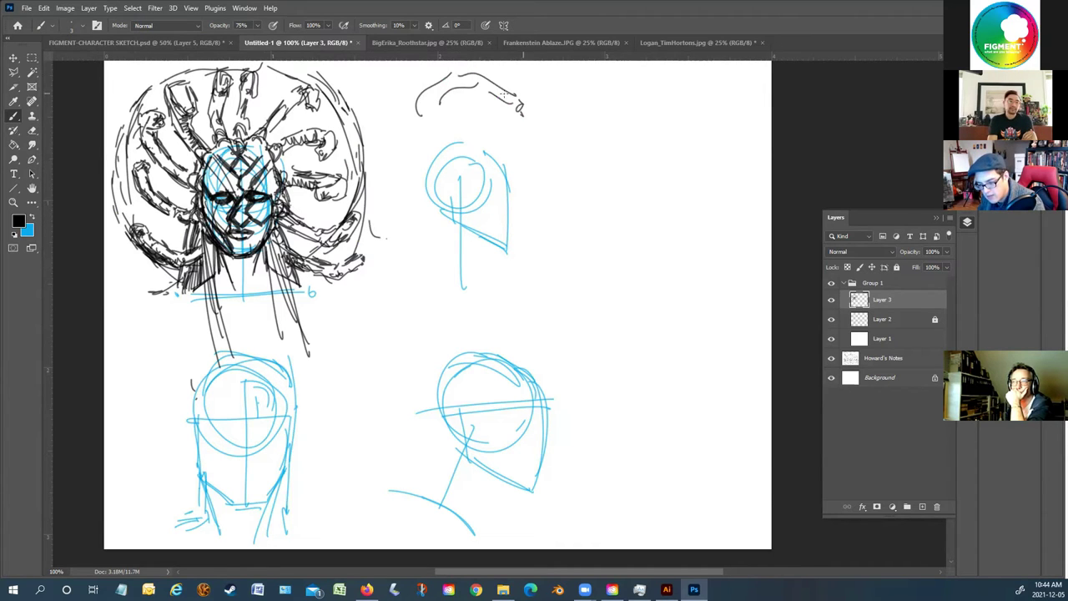
pyautogui.moveTo(464, 92); pyautogui.dragTo(488, 95)
pyautogui.moveTo(395, 113)
pyautogui.mouseDown()
pyautogui.moveTo(398, 130)
pyautogui.moveTo(562, 105)
pyautogui.moveTo(583, 190)
pyautogui.mouseUp()
pyautogui.moveTo(500, 114); pyautogui.dragTo(523, 140)
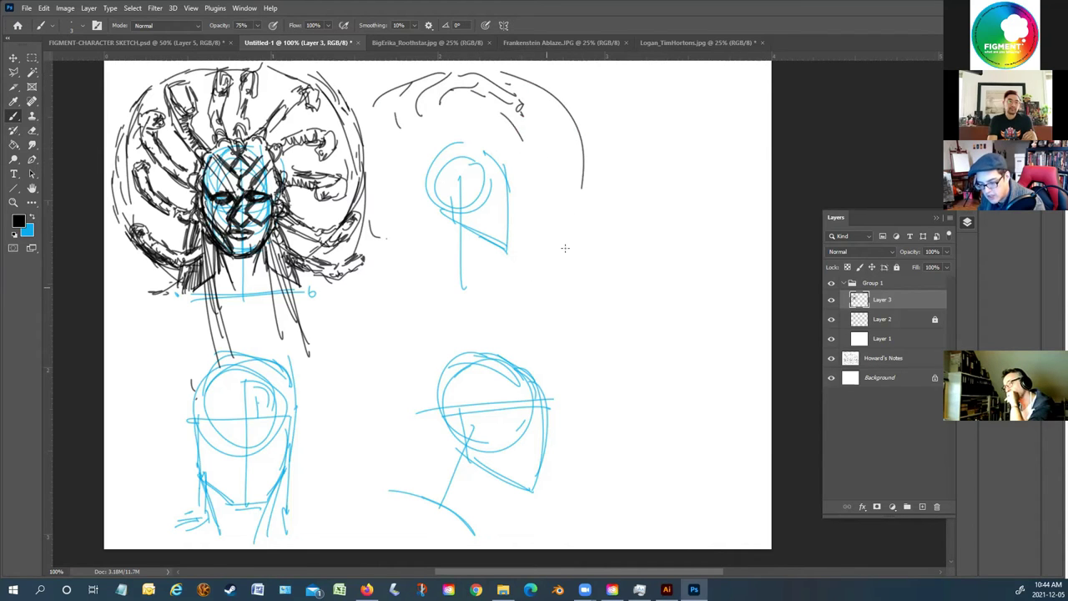
# Draw the profile's eye, nose, mouth, jaw and ear in black, with a long lock curving back from the jaw
pyautogui.moveTo(503, 187)
pyautogui.mouseDown()
pyautogui.moveTo(516, 215)
pyautogui.moveTo(509, 249)
pyautogui.moveTo(471, 222)
pyautogui.moveTo(471, 207)
pyautogui.moveTo(504, 197)
pyautogui.mouseUp()
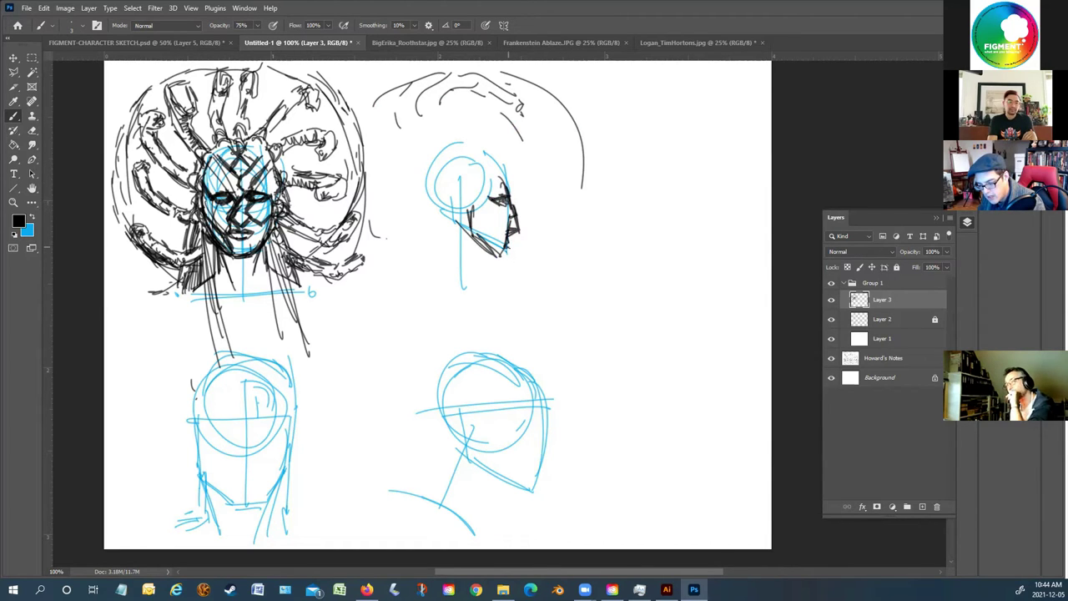
pyautogui.moveTo(501, 271)
pyautogui.mouseDown()
pyautogui.moveTo(447, 232)
pyautogui.moveTo(498, 275)
pyautogui.moveTo(452, 246)
pyautogui.moveTo(452, 217)
pyautogui.mouseUp()
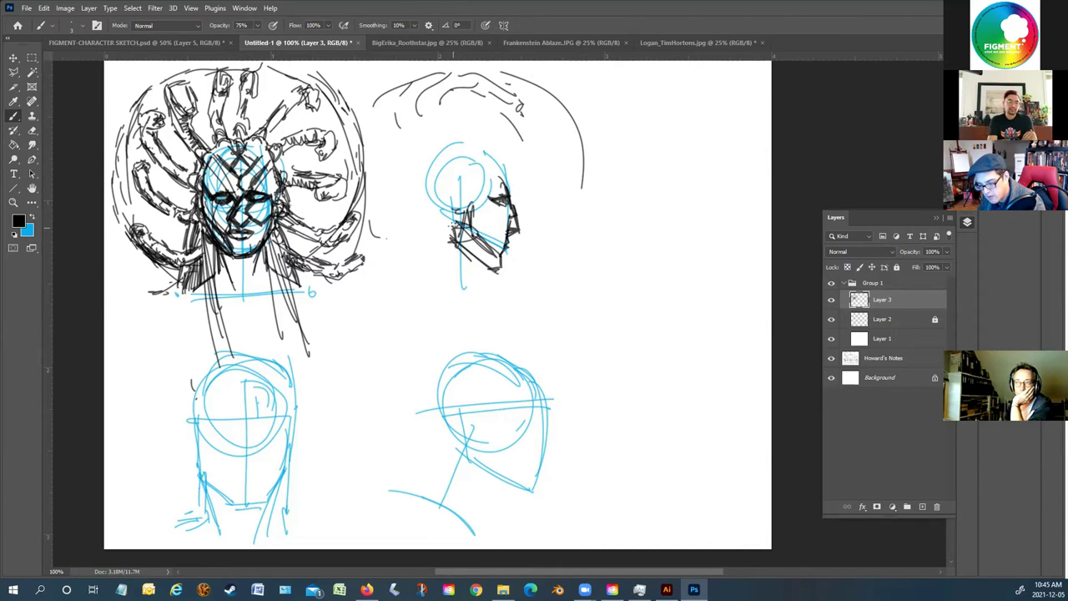
pyautogui.moveTo(456, 225)
pyautogui.mouseDown()
pyautogui.moveTo(406, 241)
pyautogui.moveTo(399, 262)
pyautogui.mouseUp()
pyautogui.moveTo(444, 230)
pyautogui.mouseDown()
pyautogui.moveTo(408, 250)
pyautogui.moveTo(358, 207)
pyautogui.mouseUp()
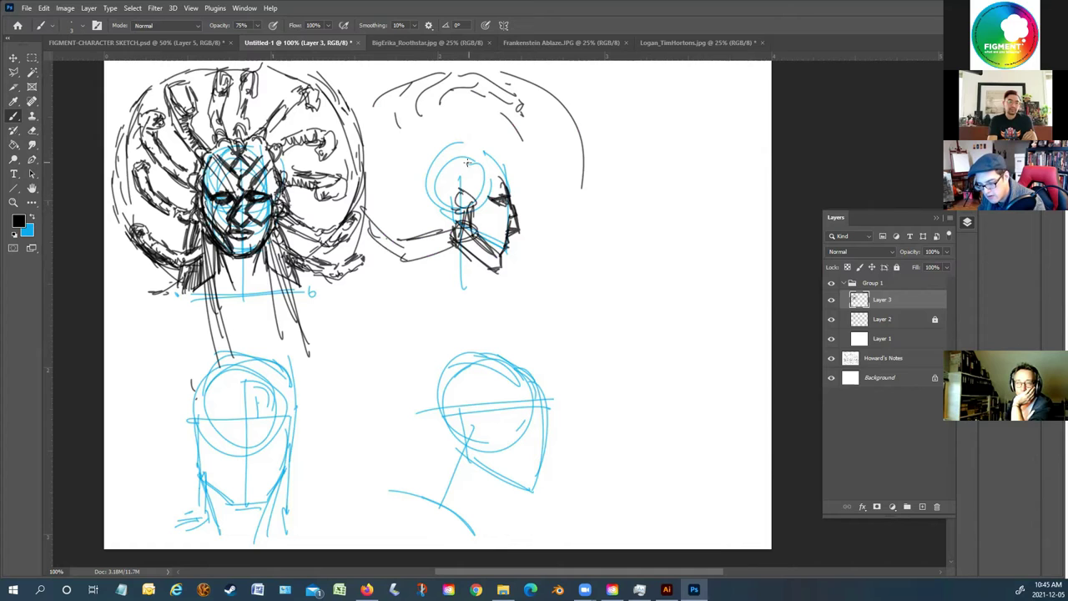
# Add hairline knobs, back hair and long strands sweeping down from the profile head toward the lower right
pyautogui.moveTo(486, 142); pyautogui.dragTo(514, 188)
pyautogui.moveTo(453, 145); pyautogui.dragTo(409, 238)
pyautogui.moveTo(425, 172); pyautogui.dragTo(399, 231)
pyautogui.moveTo(419, 168)
pyautogui.mouseDown()
pyautogui.moveTo(394, 232)
pyautogui.moveTo(381, 320)
pyautogui.mouseUp()
pyautogui.moveTo(409, 254); pyautogui.dragTo(392, 324)
pyautogui.moveTo(411, 255); pyautogui.dragTo(427, 329)
pyautogui.moveTo(534, 367)
pyautogui.mouseDown()
pyautogui.moveTo(466, 260)
pyautogui.moveTo(569, 407)
pyautogui.mouseUp()
pyautogui.moveTo(461, 252)
pyautogui.mouseDown()
pyautogui.moveTo(643, 496)
pyautogui.moveTo(624, 365)
pyautogui.moveTo(693, 525)
pyautogui.mouseUp()
pyautogui.moveTo(381, 260); pyautogui.dragTo(431, 407)
pyautogui.moveTo(374, 251); pyautogui.dragTo(359, 226)
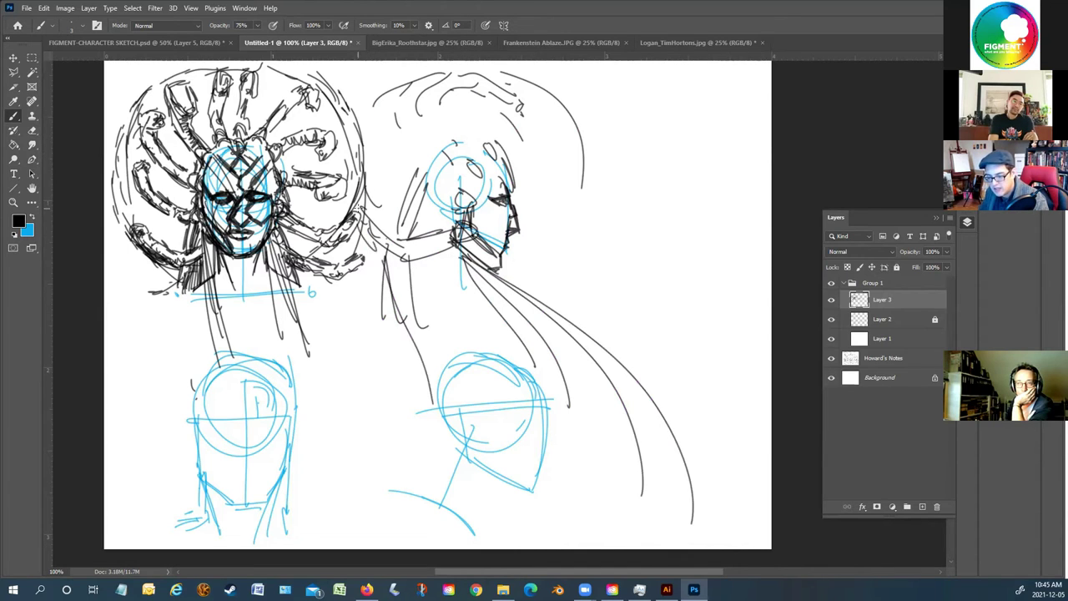
# Fill the profile's headdress arc with more snake-like locks and add extra hair strands below the neck
pyautogui.moveTo(373, 172); pyautogui.dragTo(367, 213)
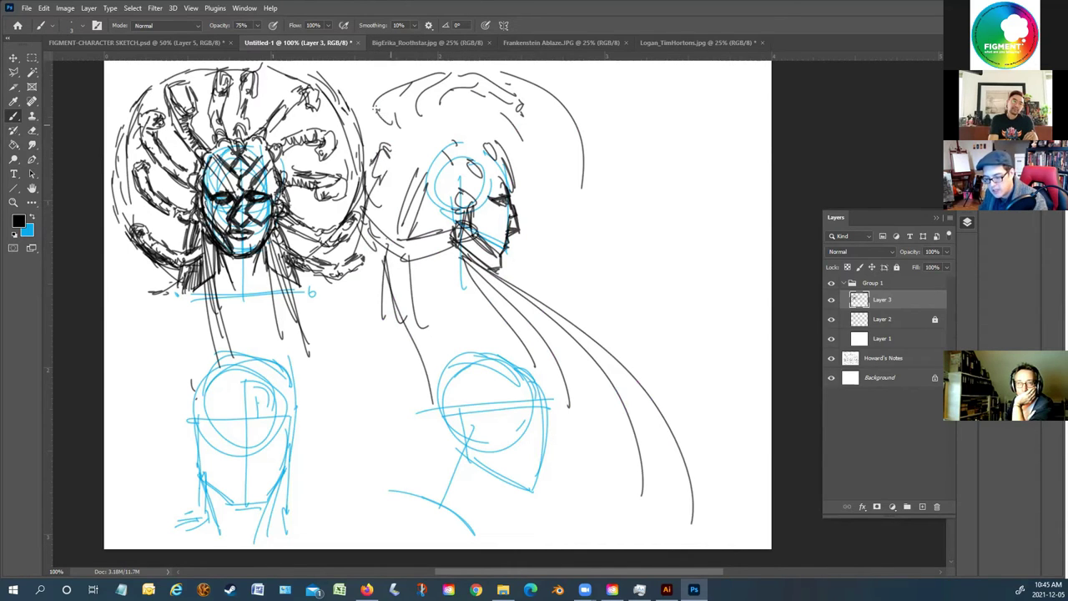
pyautogui.moveTo(445, 206)
pyautogui.mouseDown()
pyautogui.moveTo(409, 134)
pyautogui.moveTo(399, 155)
pyautogui.moveTo(395, 129)
pyautogui.moveTo(388, 136)
pyautogui.moveTo(387, 99)
pyautogui.mouseUp()
pyautogui.moveTo(456, 154)
pyautogui.mouseDown()
pyautogui.moveTo(434, 111)
pyautogui.moveTo(482, 80)
pyautogui.mouseUp()
pyautogui.moveTo(535, 122); pyautogui.dragTo(561, 125)
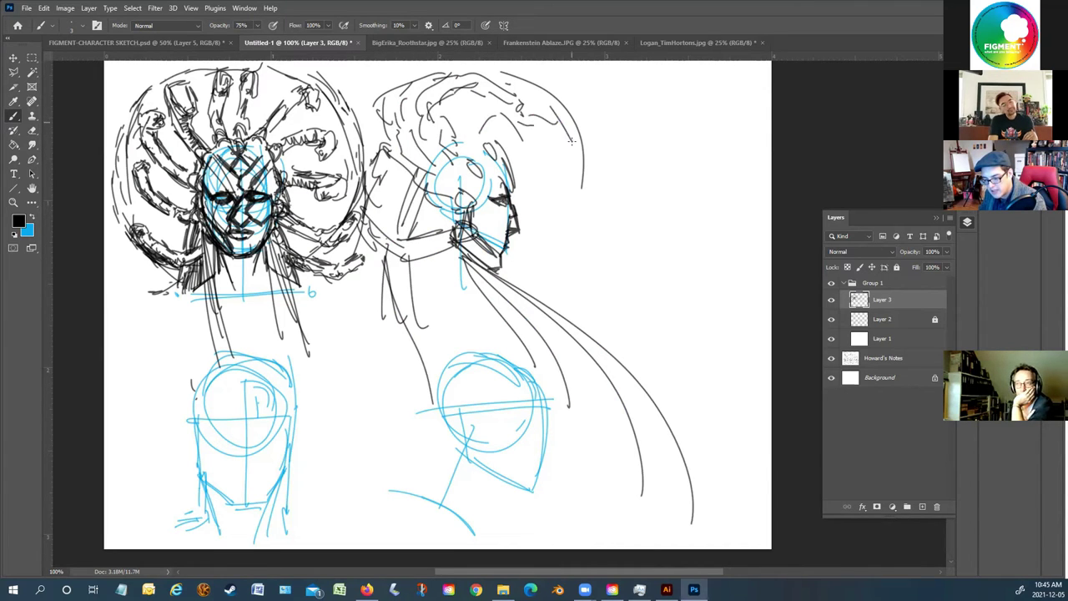
pyautogui.moveTo(544, 160); pyautogui.dragTo(554, 177)
pyautogui.moveTo(529, 76); pyautogui.dragTo(501, 76)
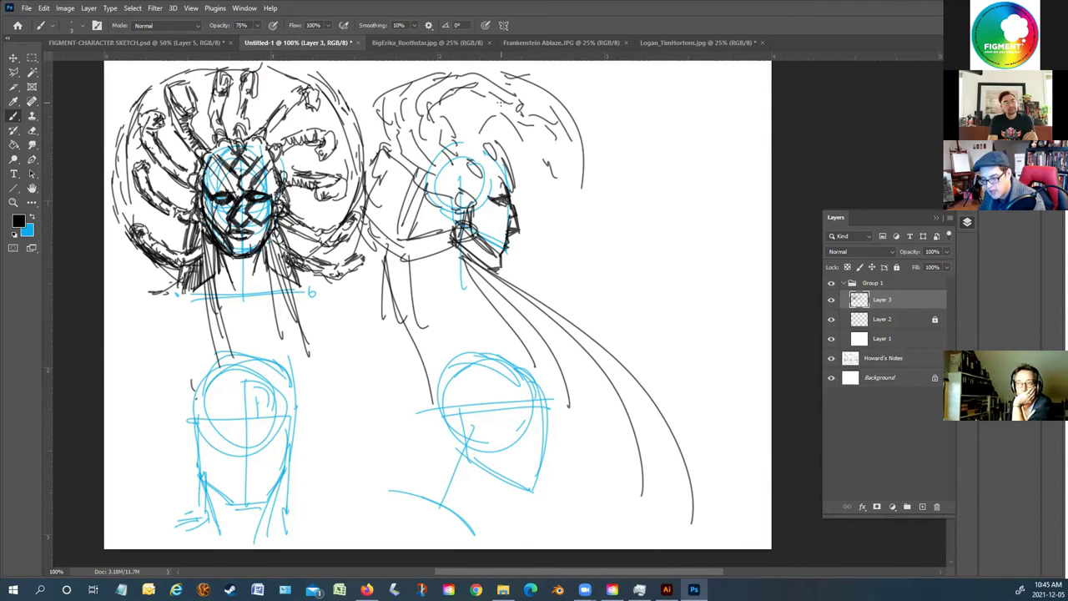
pyautogui.moveTo(380, 307); pyautogui.dragTo(402, 354)
pyautogui.moveTo(439, 260); pyautogui.dragTo(489, 354)
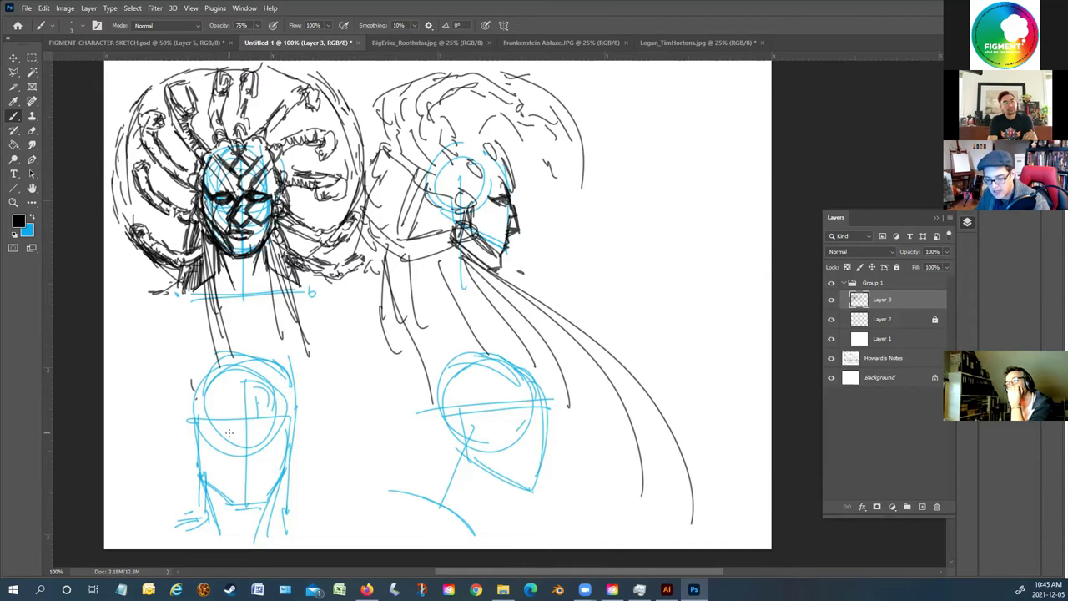
# Draw rounded knobs around the larger front-view head and rough in its eyes, nose and mouth
pyautogui.moveTo(293, 420); pyautogui.dragTo(298, 469)
pyautogui.moveTo(178, 444)
pyautogui.mouseDown()
pyautogui.moveTo(164, 451)
pyautogui.moveTo(174, 472)
pyautogui.moveTo(185, 468)
pyautogui.mouseUp()
pyautogui.moveTo(181, 416); pyautogui.dragTo(187, 420)
pyautogui.moveTo(192, 373)
pyautogui.mouseDown()
pyautogui.moveTo(197, 384)
pyautogui.moveTo(181, 389)
pyautogui.mouseUp()
pyautogui.moveTo(214, 345)
pyautogui.mouseDown()
pyautogui.moveTo(260, 349)
pyautogui.moveTo(298, 363)
pyautogui.moveTo(319, 441)
pyautogui.mouseUp()
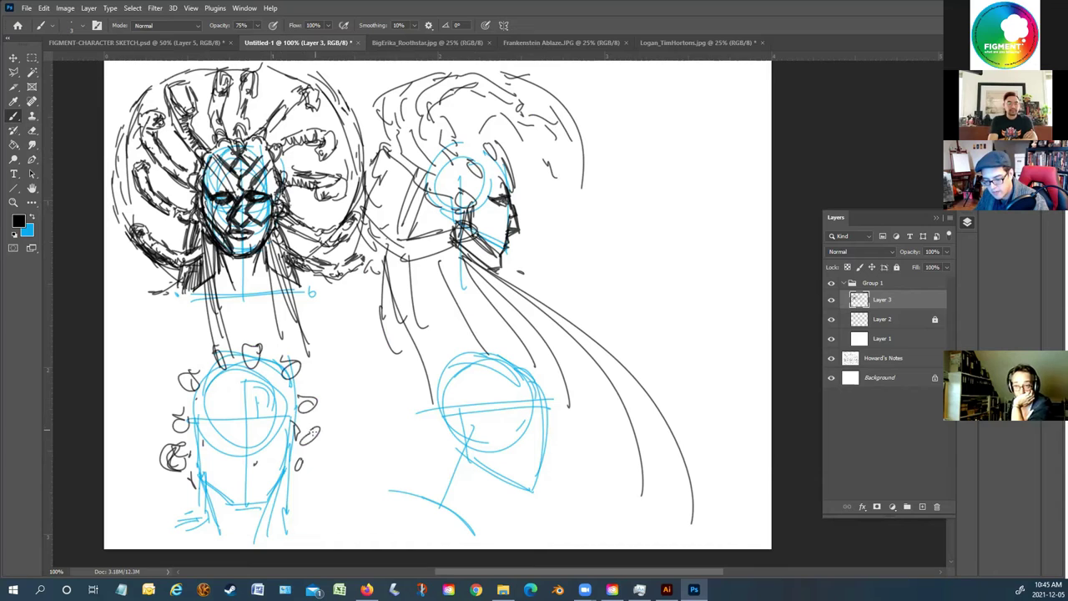
pyautogui.moveTo(209, 432); pyautogui.dragTo(280, 427)
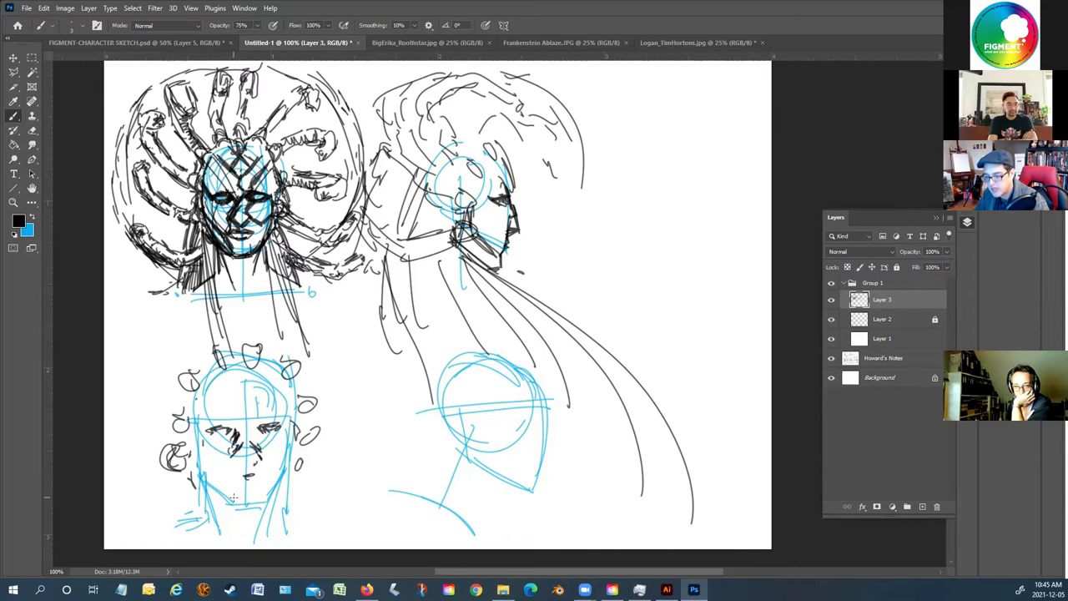
# Hide Group 1 to consult the handwritten character notes beneath the sketches
pyautogui.click(830, 283)
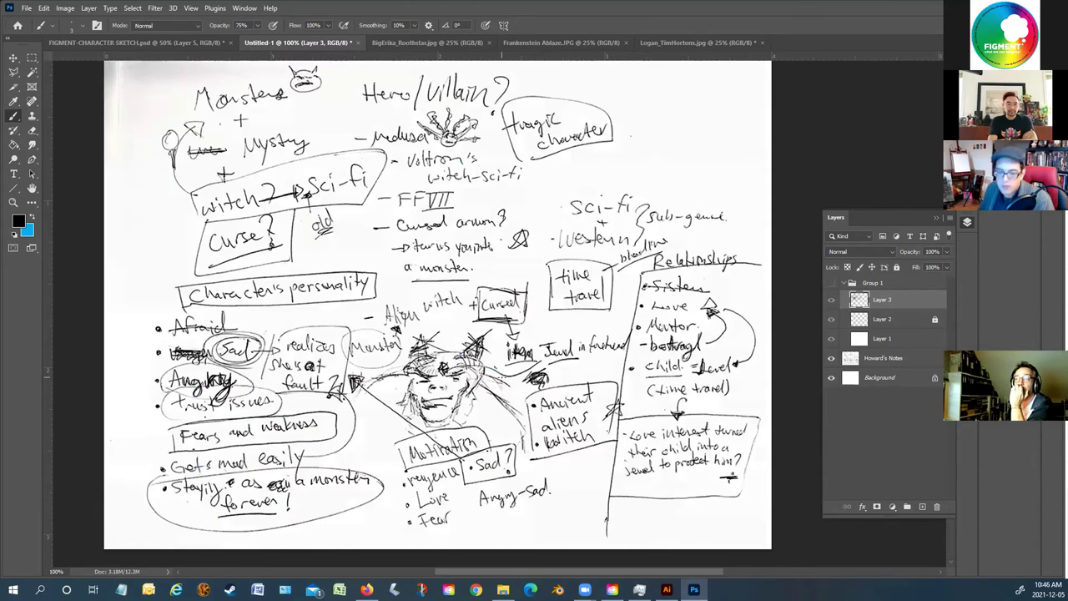
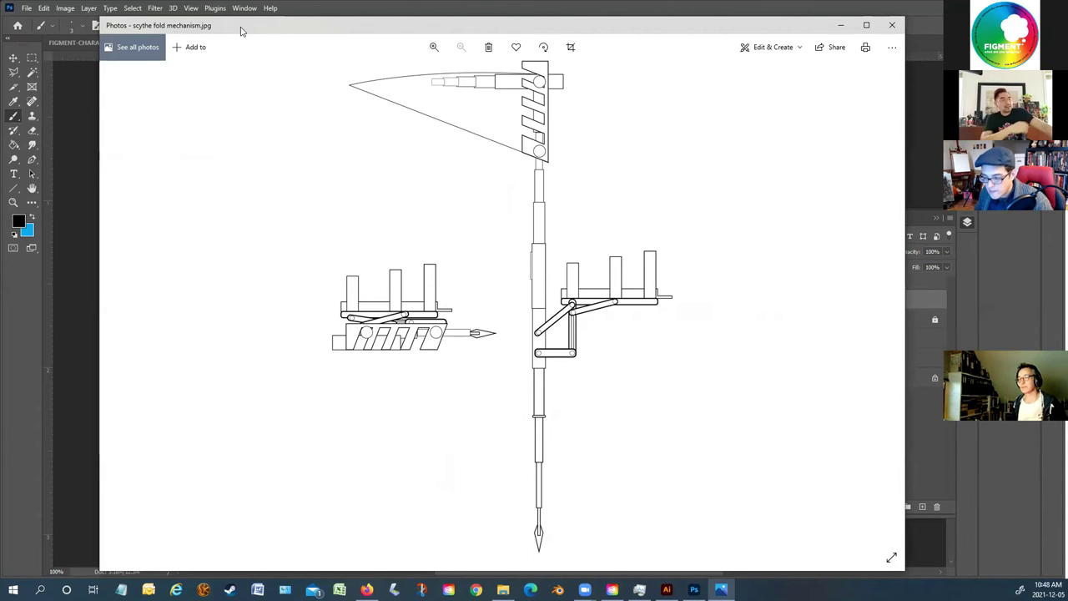
# Browse the Red Sky concept art, comparing the scythe fold mechanism drawing, the finished scythe and the rover's front and back views
pyautogui.moveTo(242, 30); pyautogui.dragTo(181, 27)
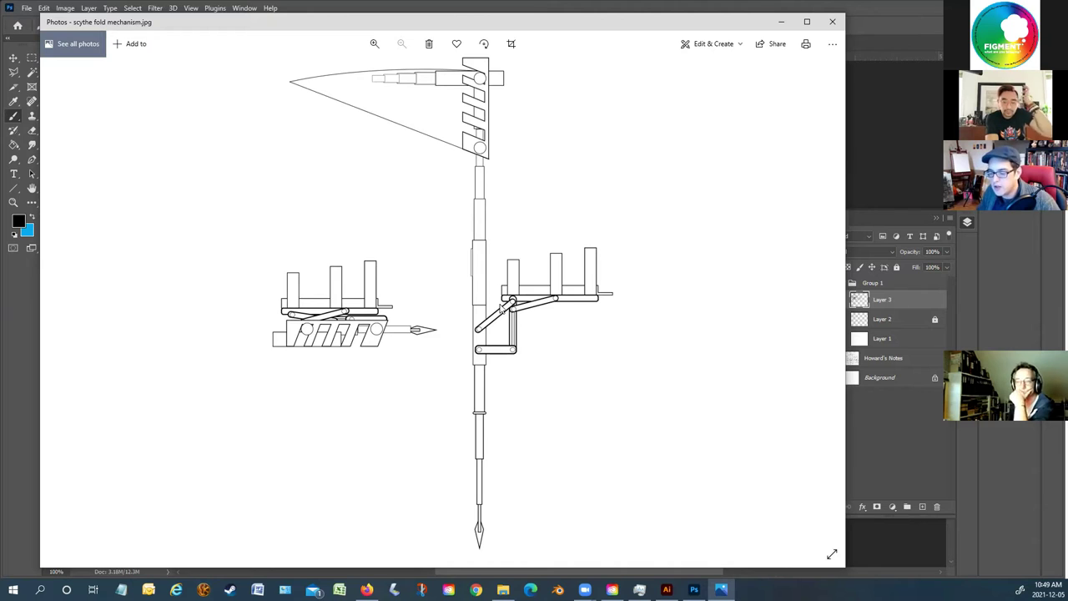
pyautogui.click(828, 296)
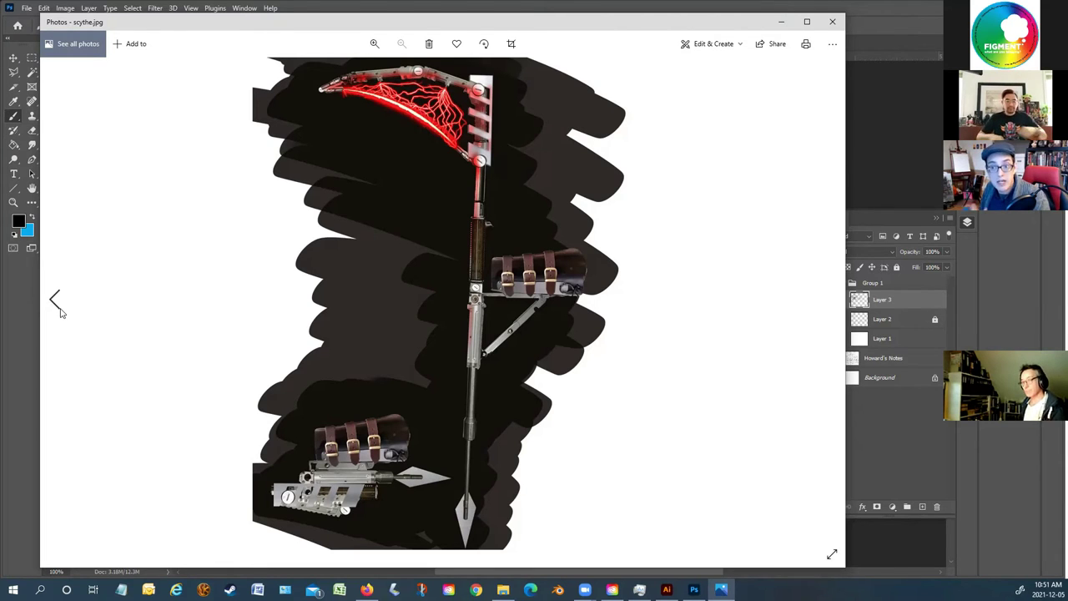
pyautogui.click(55, 302)
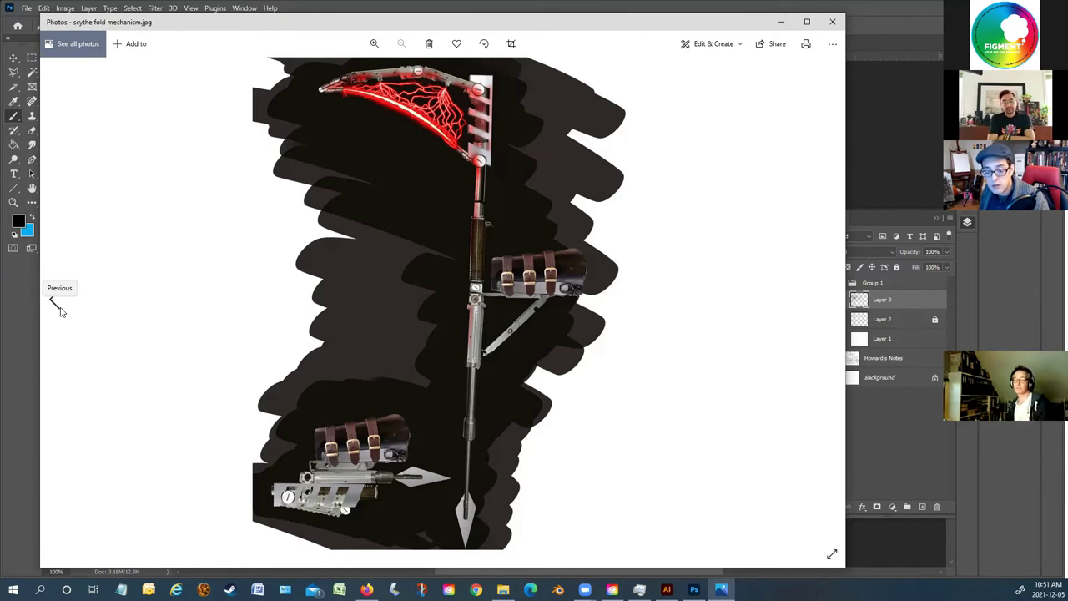
pyautogui.click(55, 303)
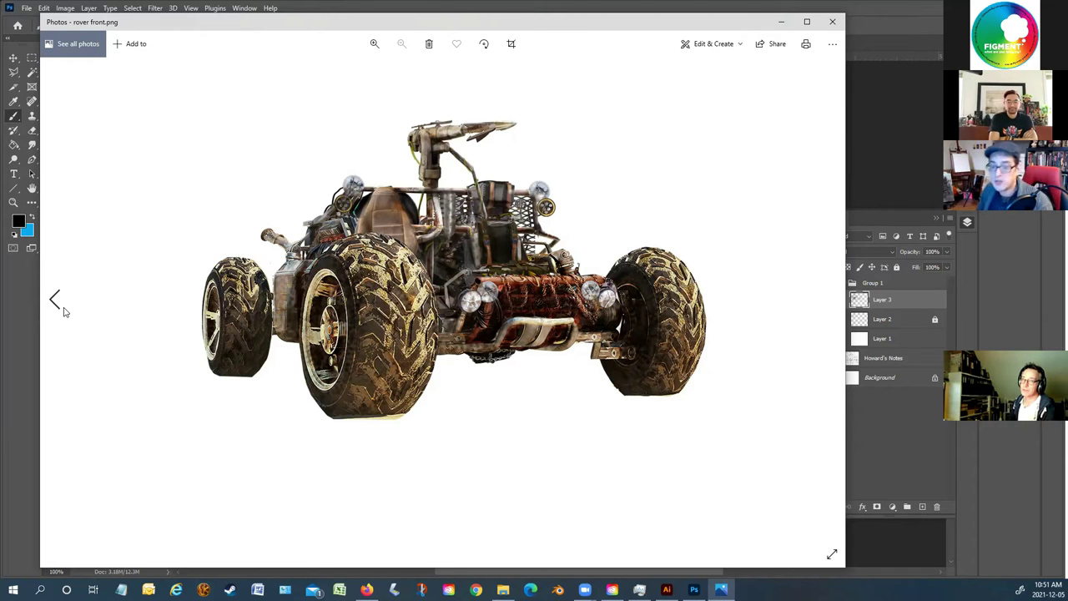
pyautogui.click(57, 301)
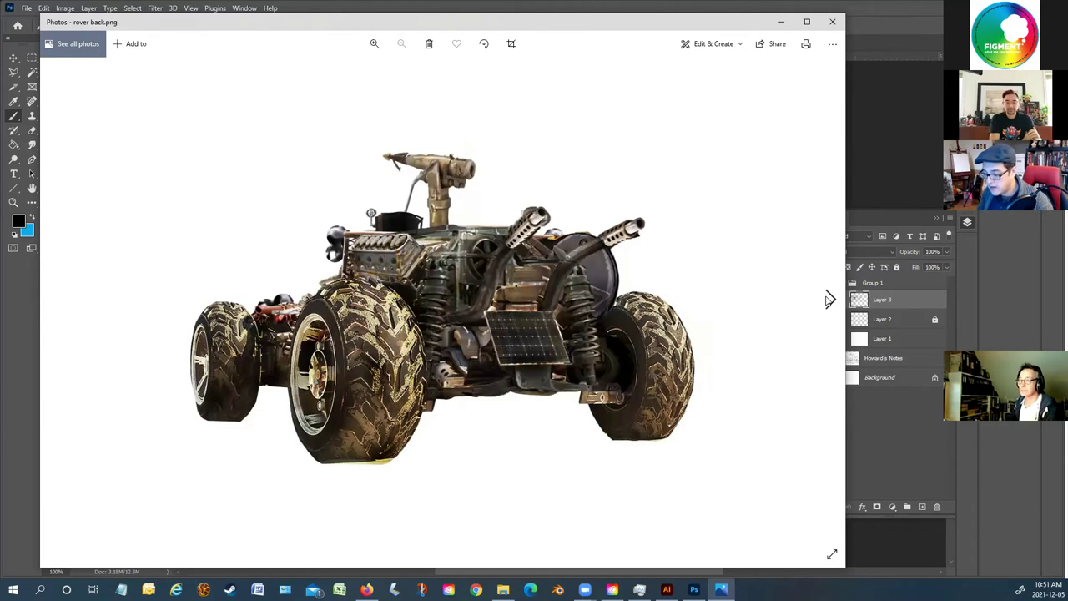
pyautogui.click(829, 299)
pyautogui.click(829, 299)
pyautogui.click(829, 299)
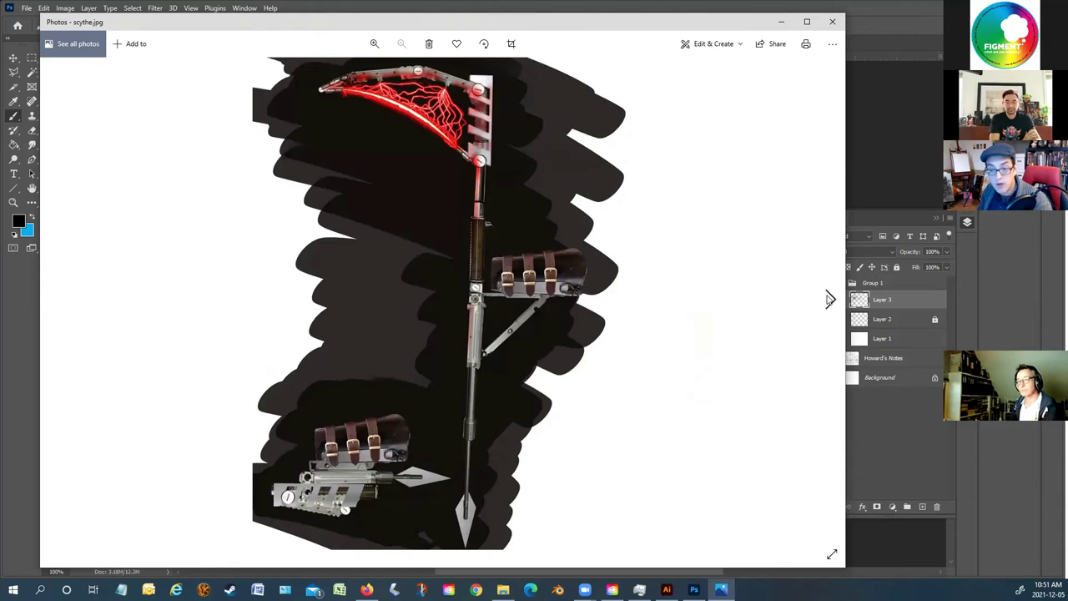
# View the SuitV1 spacesuit concept and the Vlad and Lex speed painting
pyautogui.click(828, 299)
pyautogui.click(829, 299)
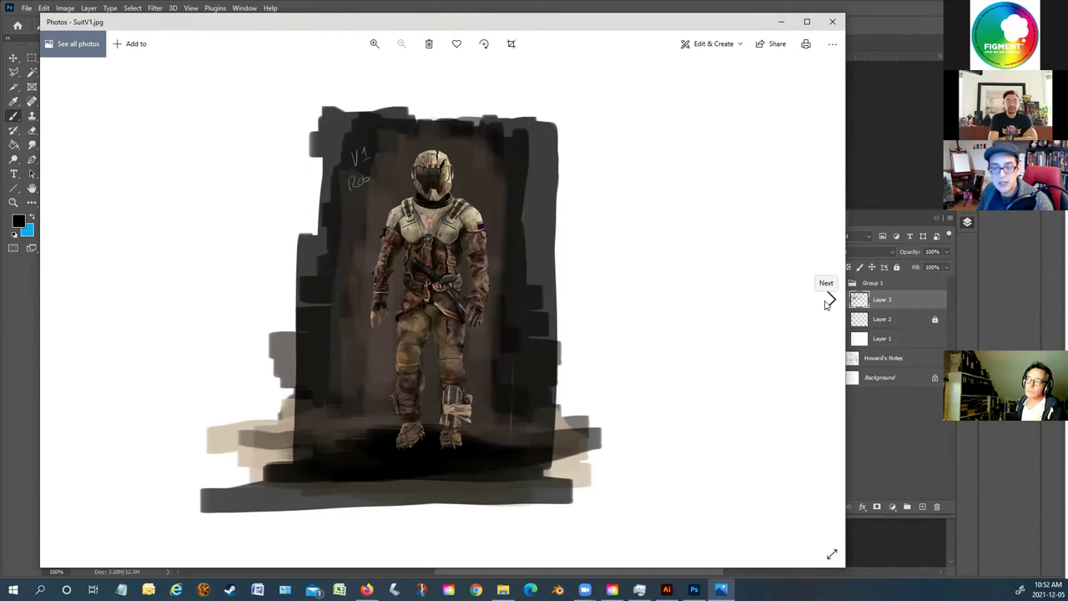
pyautogui.click(828, 300)
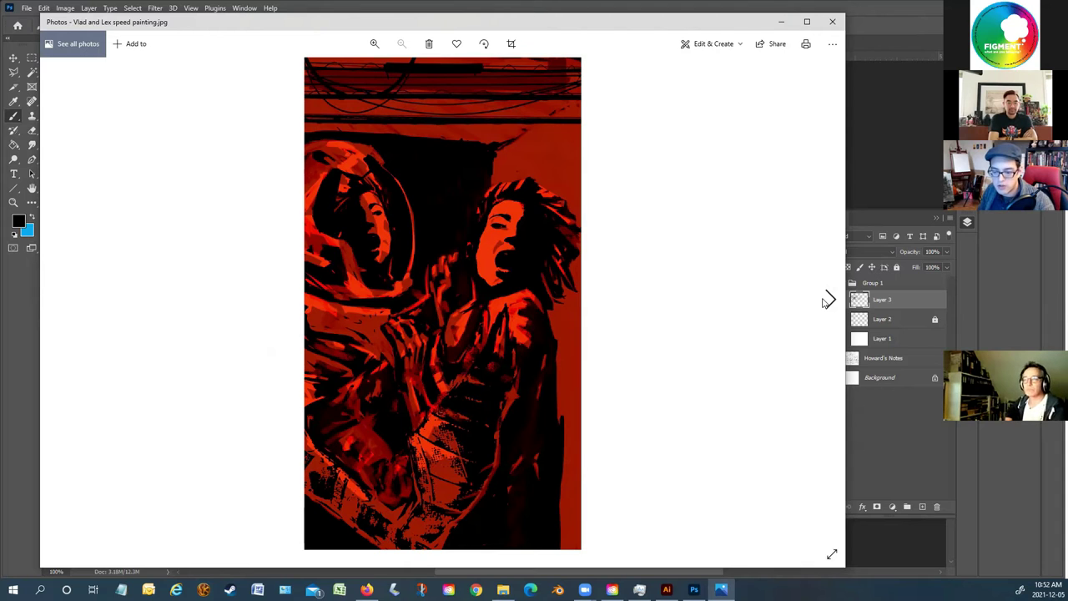
# Examine the Vlad in Shipwreck painting enlarged to 130%, and return it to its full view
pyautogui.click(829, 300)
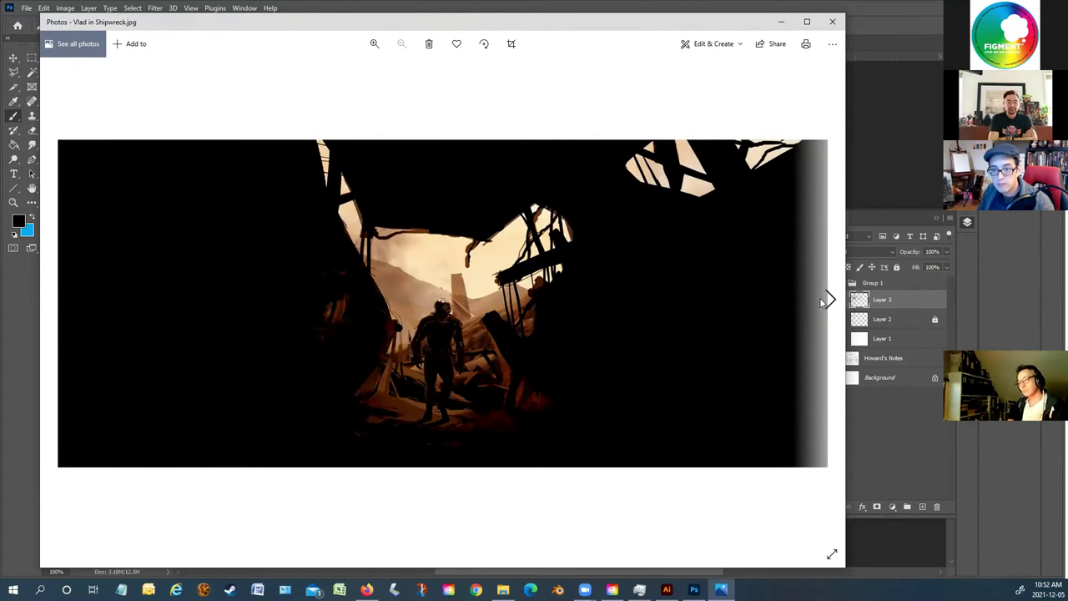
pyautogui.click(374, 44)
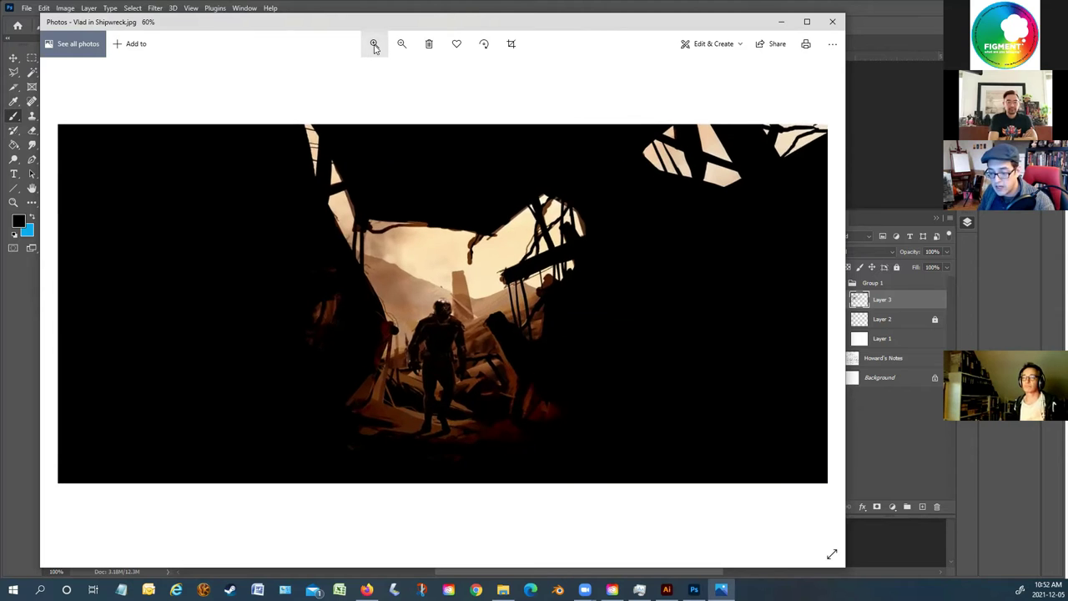
pyautogui.click(374, 45)
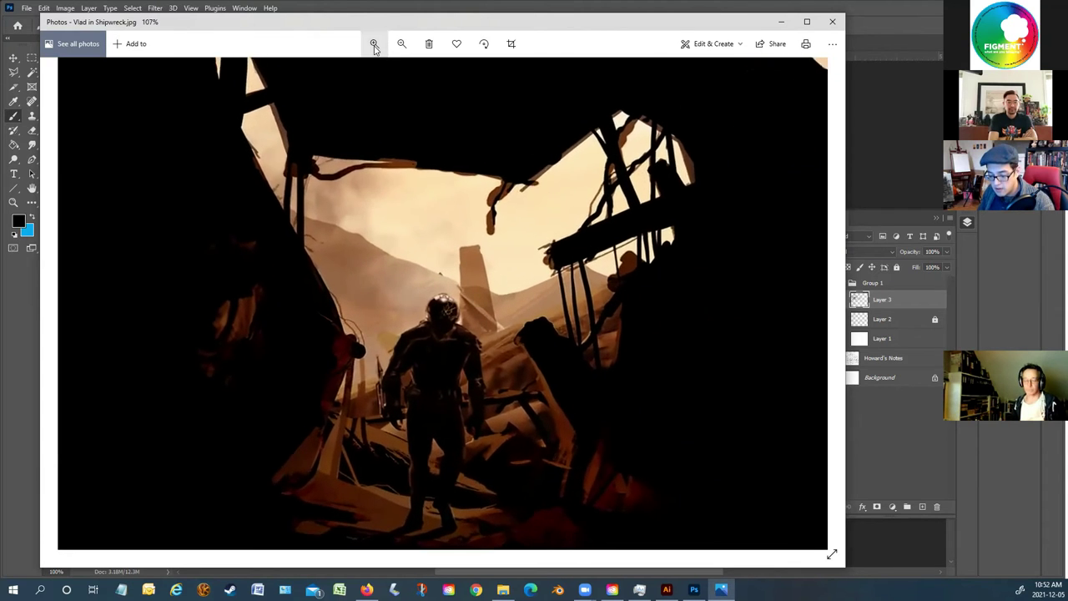
pyautogui.click(374, 44)
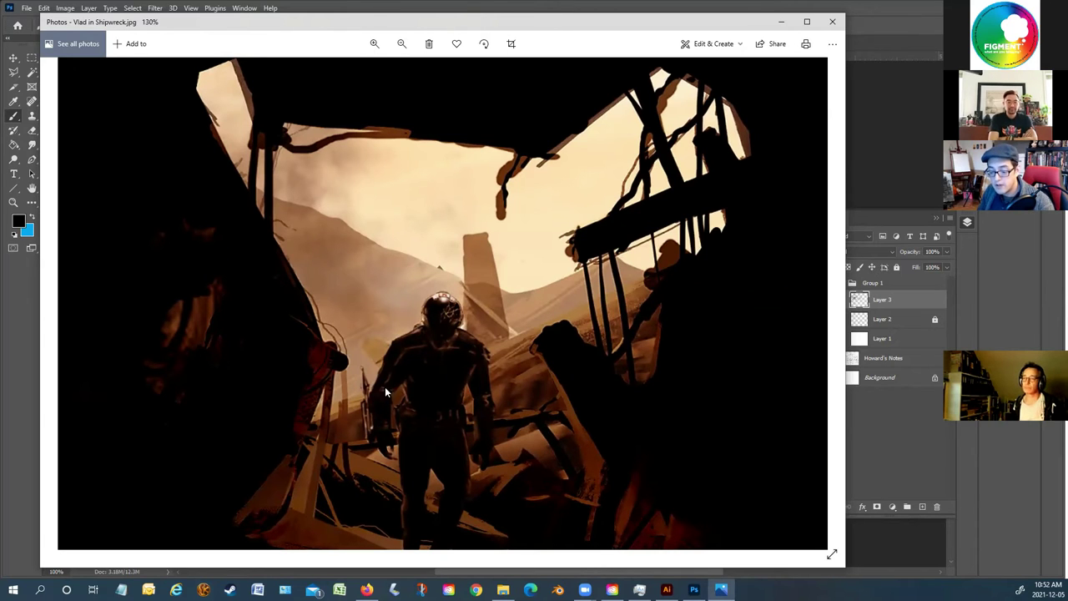
pyautogui.scroll(-5, 379, 419)
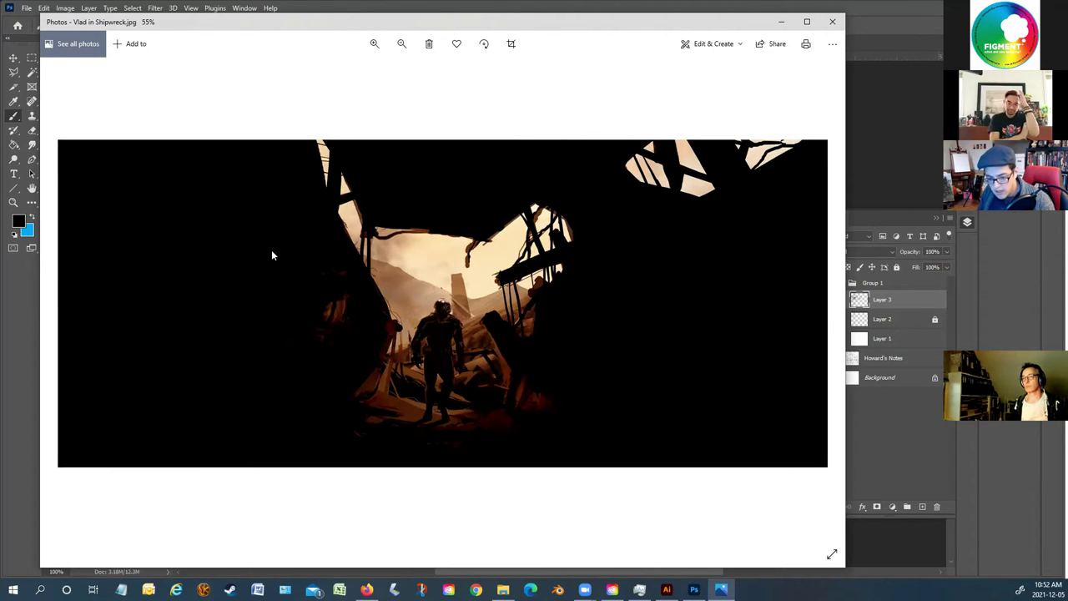
pyautogui.moveTo(248, 28); pyautogui.dragTo(246, 31)
pyautogui.click(399, 49)
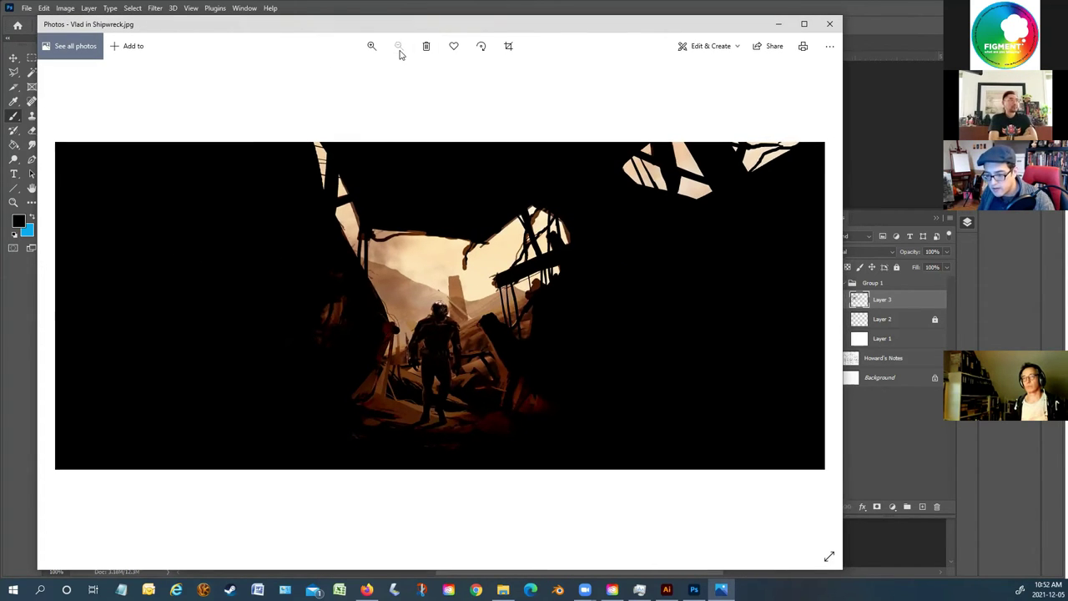
# Look through the Vlad portraits, full-body suit renders and Vlad-test image, and close the image viewer
pyautogui.click(829, 302)
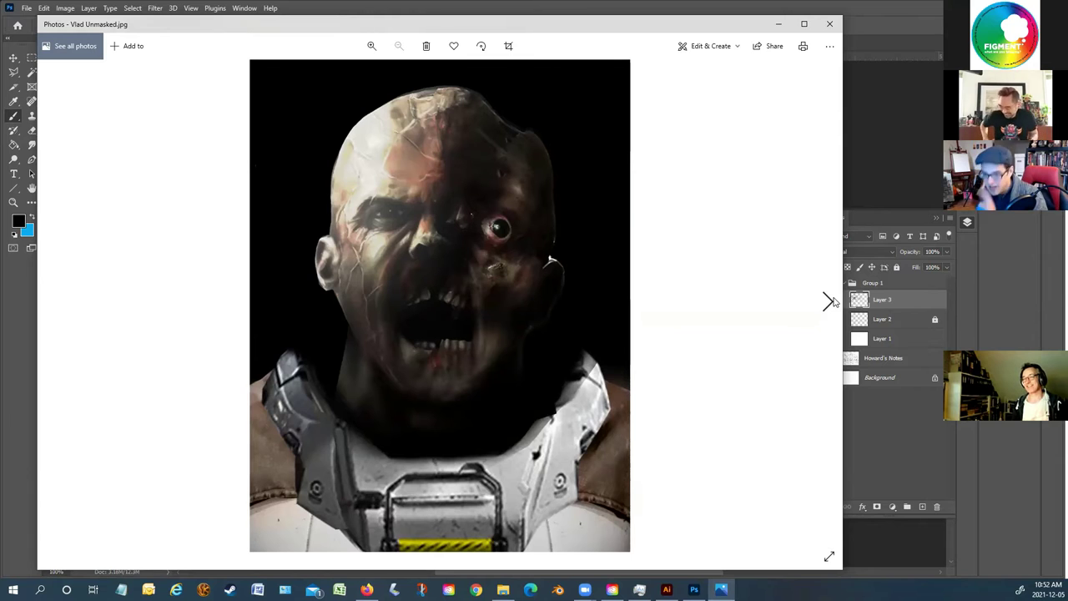
pyautogui.click(828, 303)
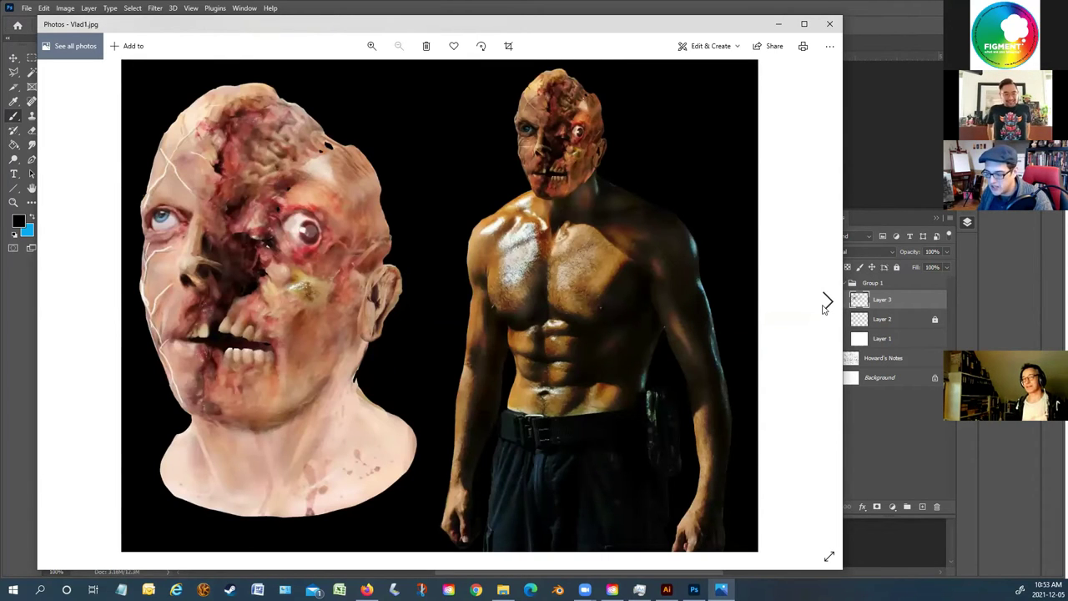
pyautogui.click(827, 302)
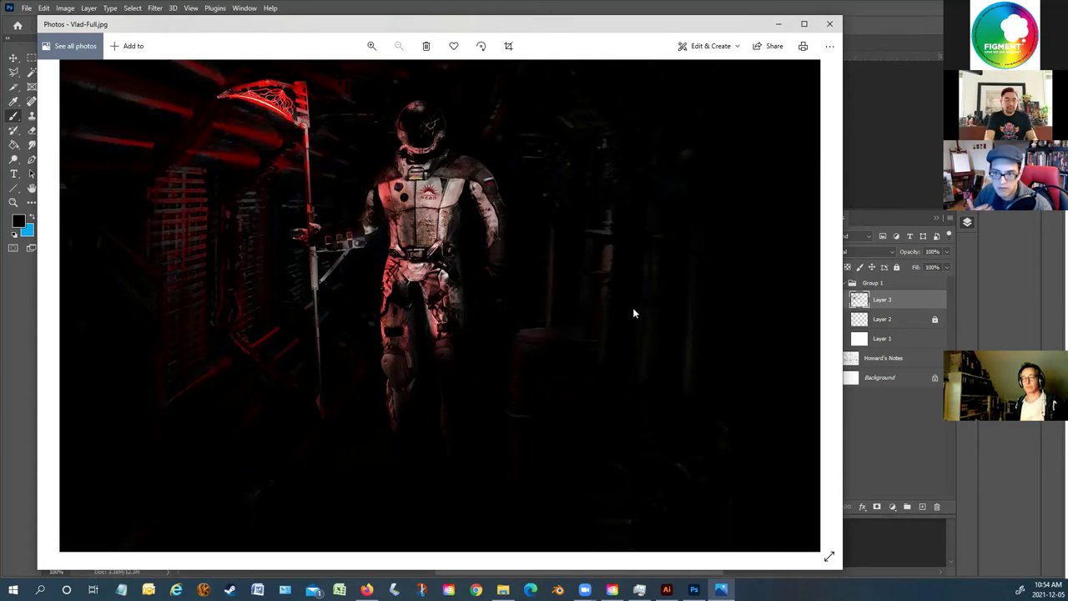
pyautogui.click(829, 301)
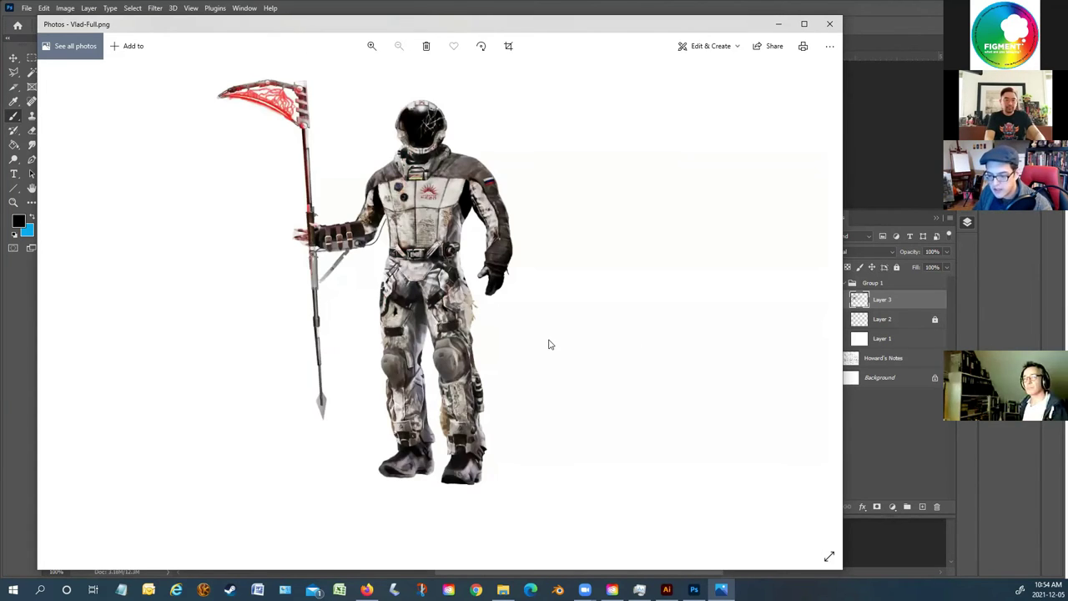
pyautogui.press('Right')
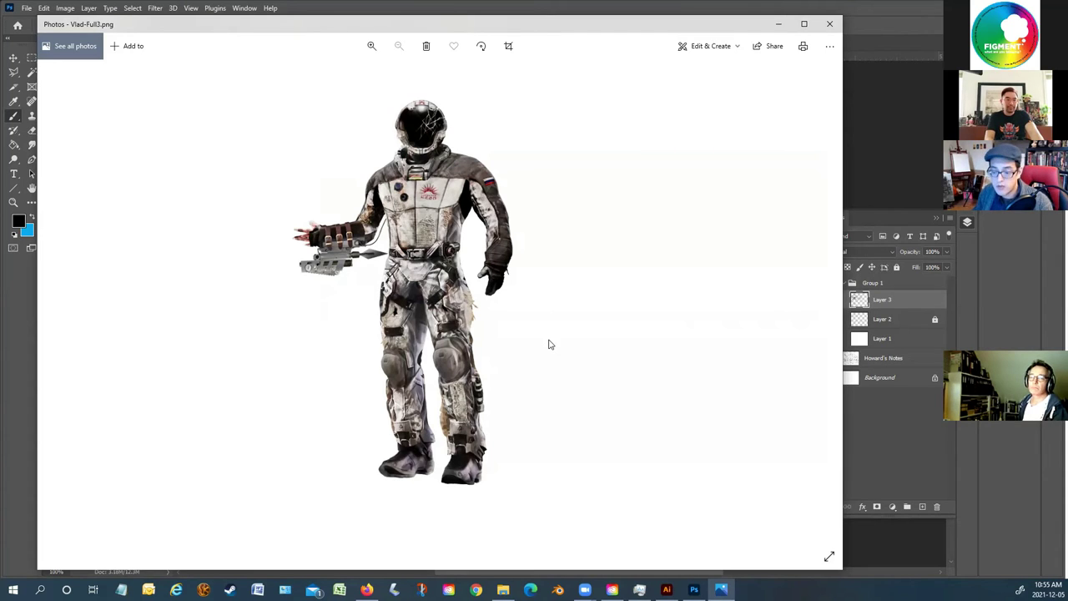
pyautogui.press('Right')
pyautogui.press('Right')
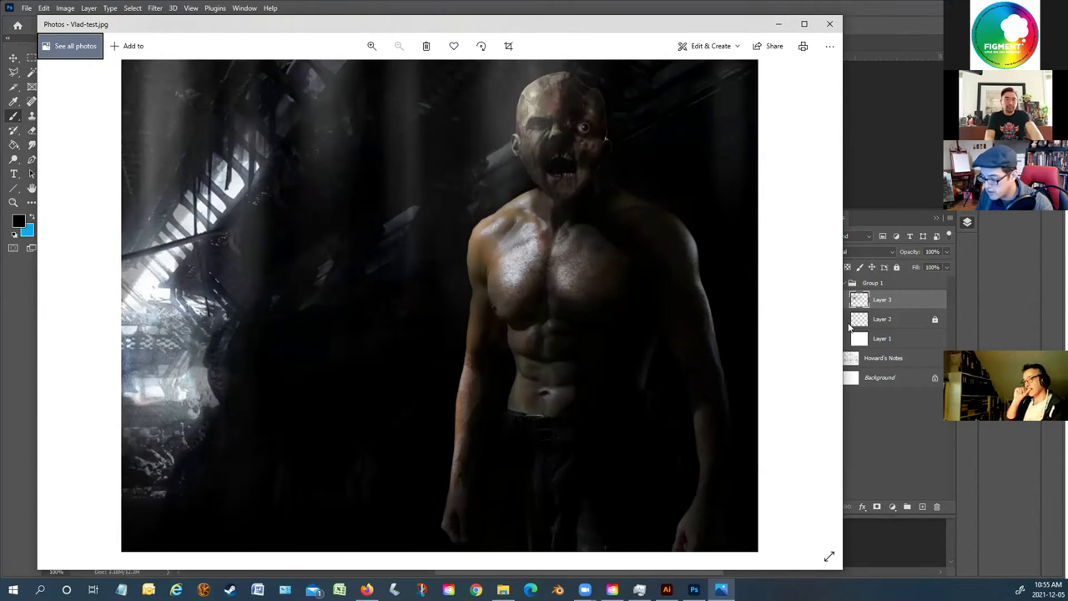
pyautogui.click(831, 25)
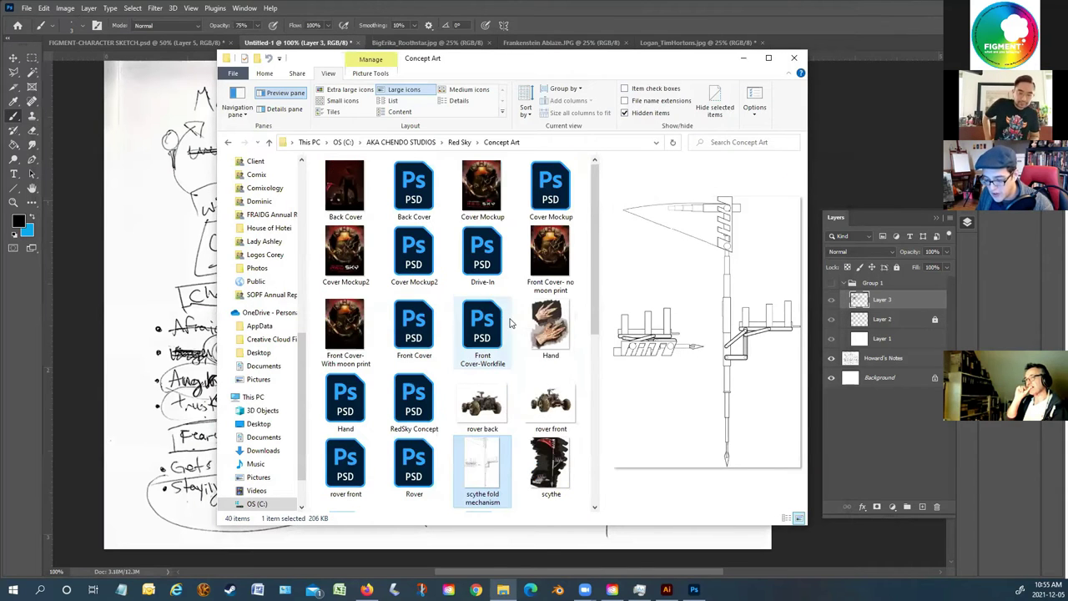
# Open the Cover Mockup image from the Concept Art folder and look through the cover versions and the clawed hand studies
pyautogui.click(499, 206)
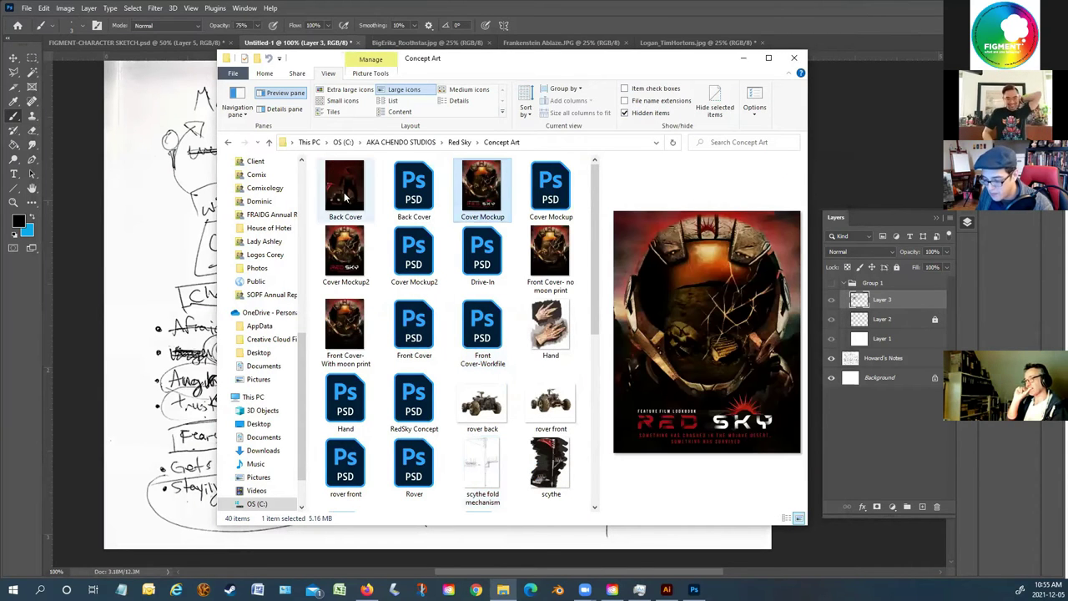
pyautogui.doubleClick(484, 193)
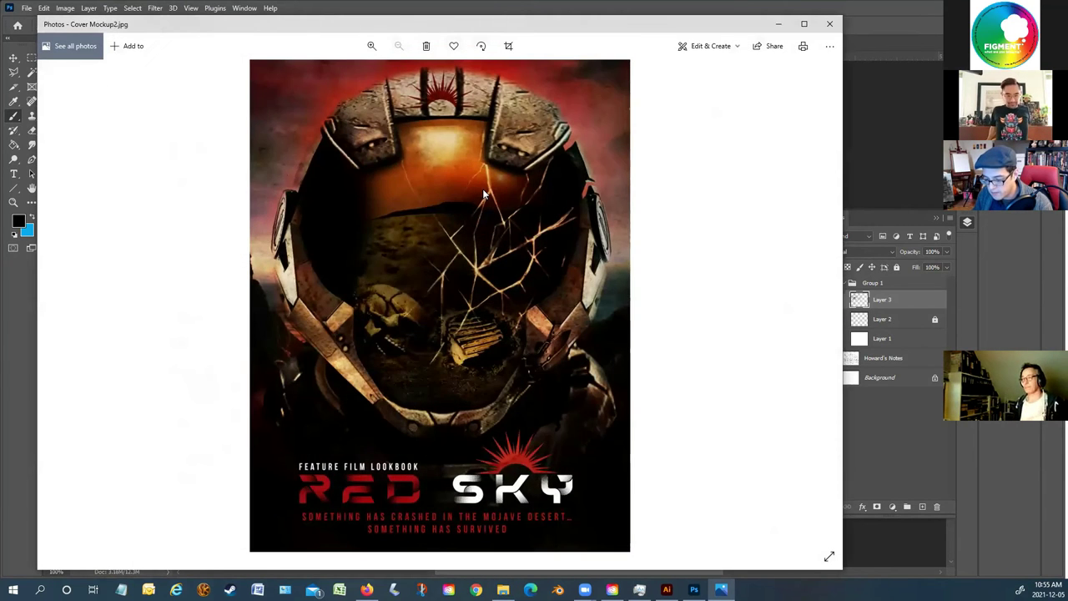
pyautogui.press('Right')
pyautogui.press('Right')
pyautogui.press('Right')
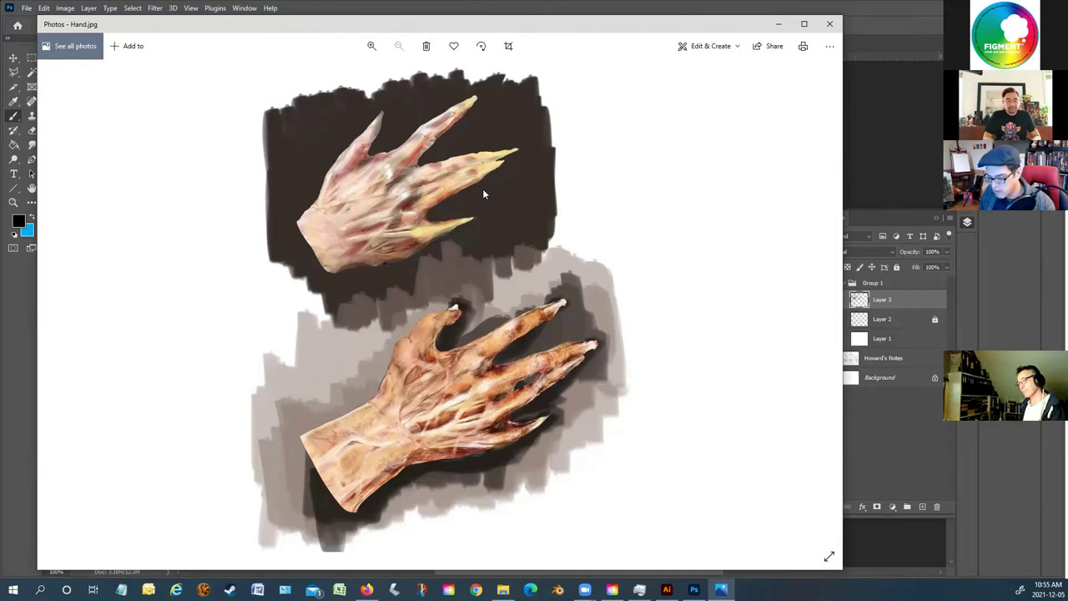
pyautogui.press('Right')
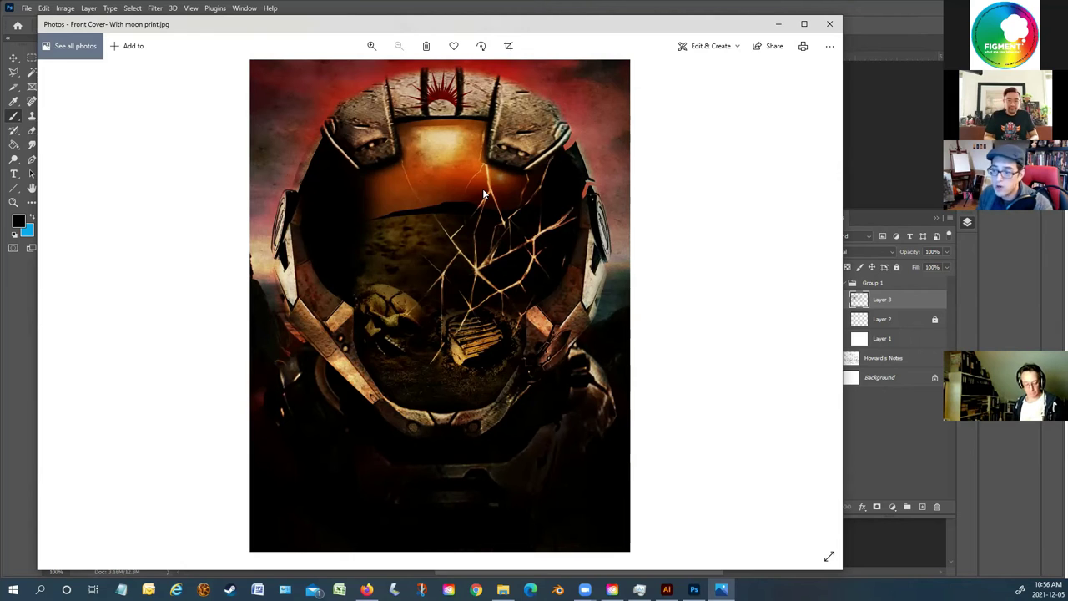
pyautogui.press('Right')
pyautogui.press('Right')
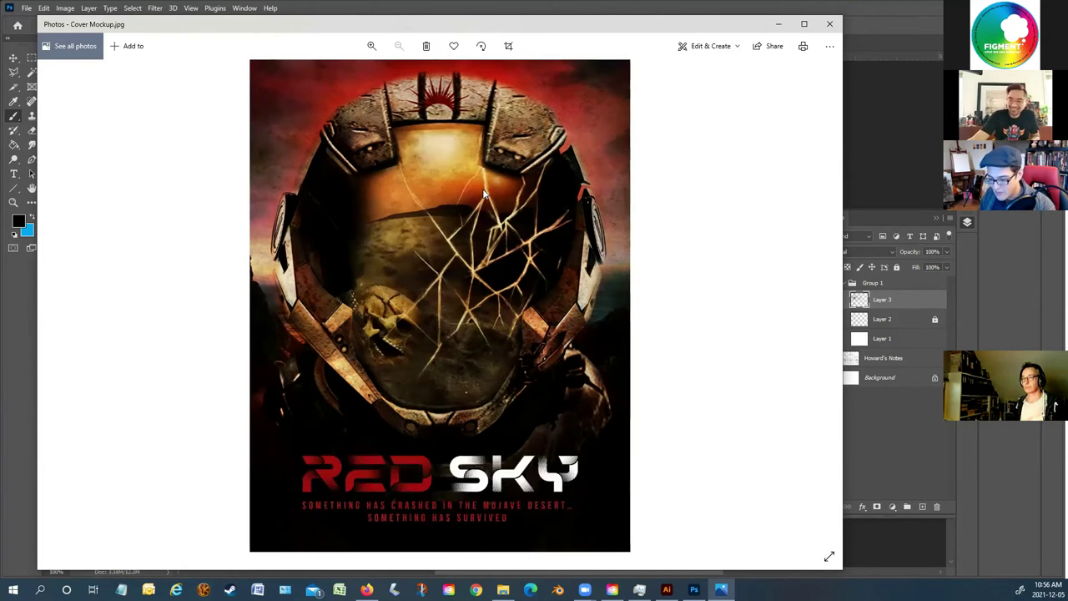
pyautogui.press('Right')
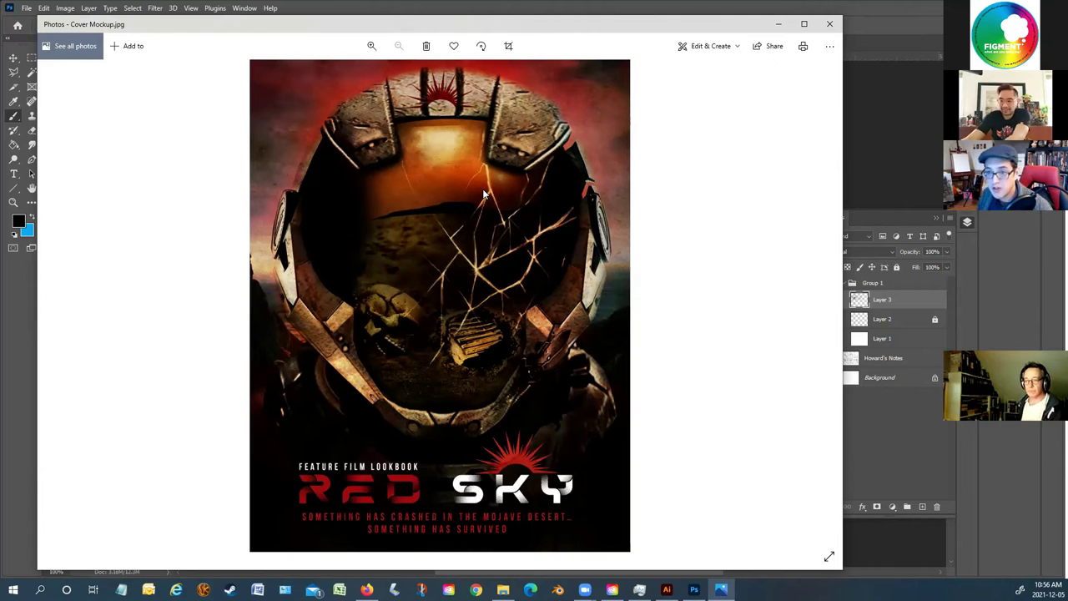
# Examine the Back Cover image enlarged to 43%, and close the viewer and the Concept Art folder to return to Photoshop
pyautogui.press('Right')
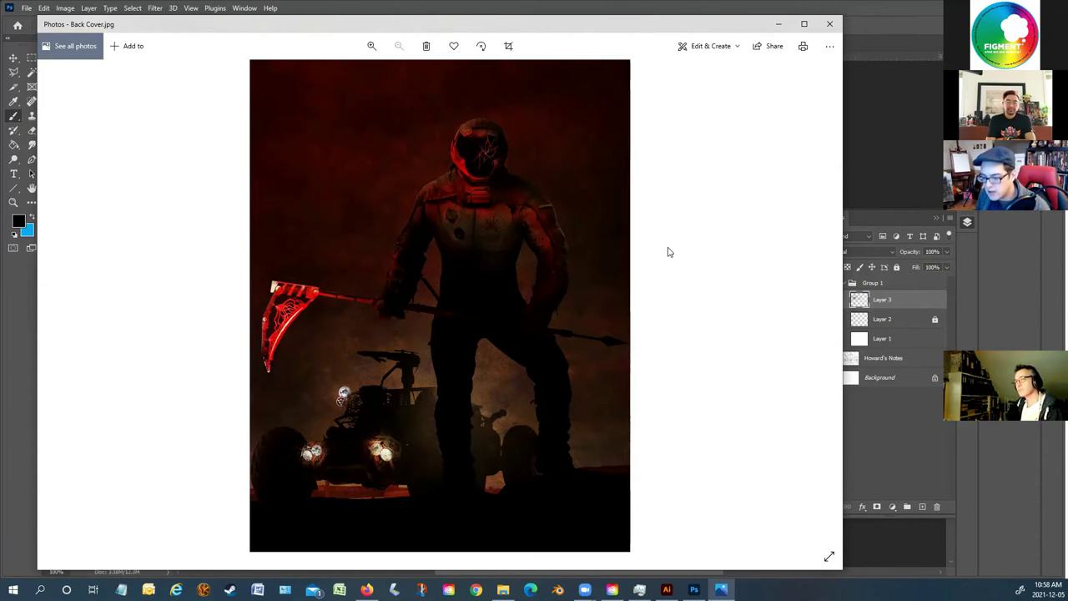
pyautogui.scroll(2, 402, 310)
pyautogui.scroll(1, 404, 312)
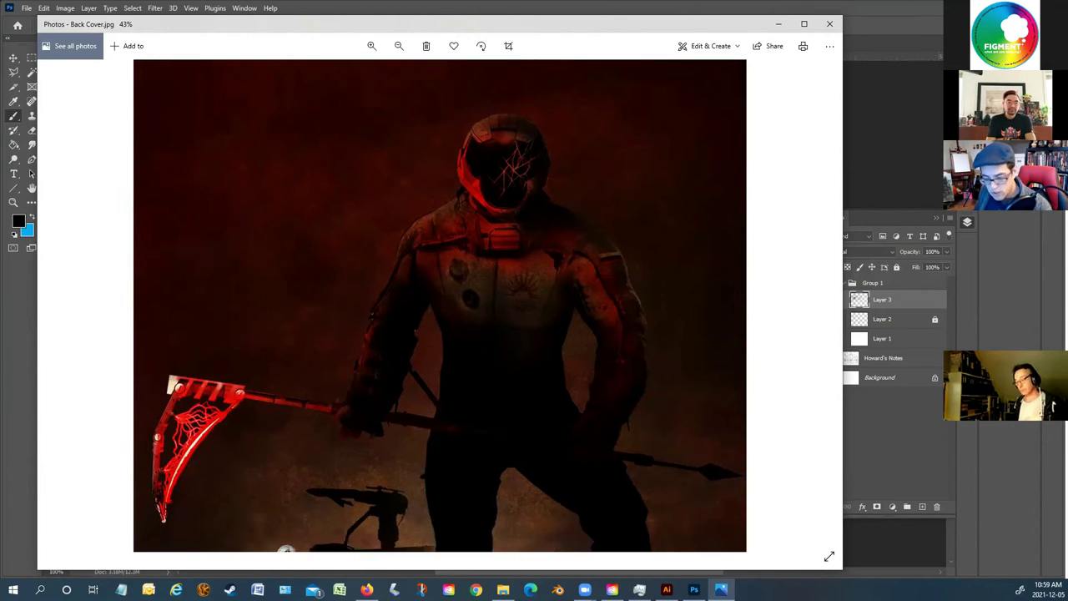
pyautogui.click(830, 23)
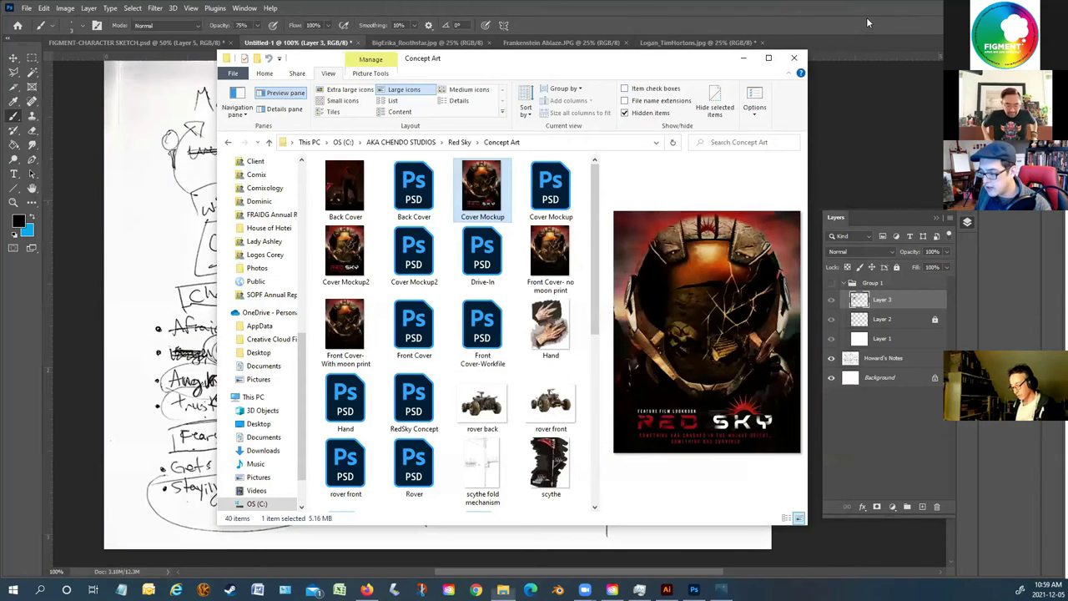
pyautogui.click(796, 56)
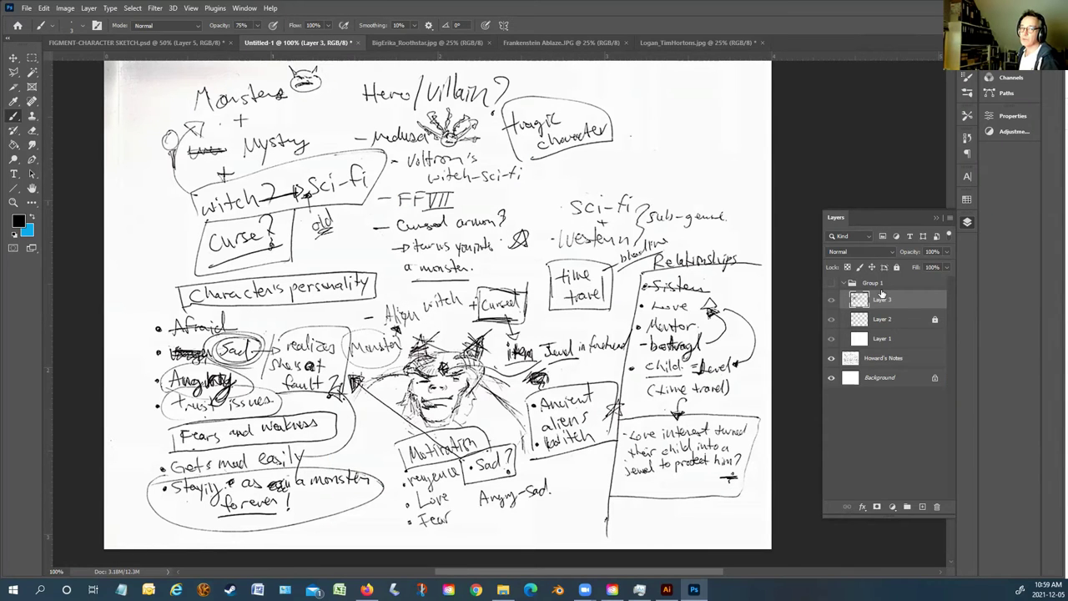
# Show Group 1 with the head sketches again and add a new empty layer above Layer 3
pyautogui.click(831, 284)
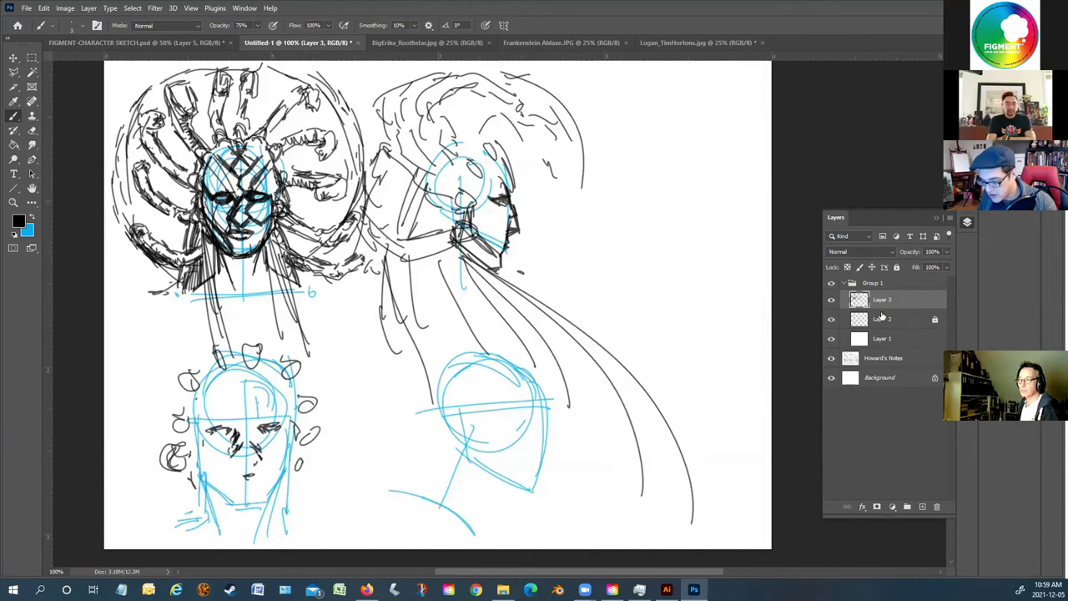
pyautogui.click(881, 317)
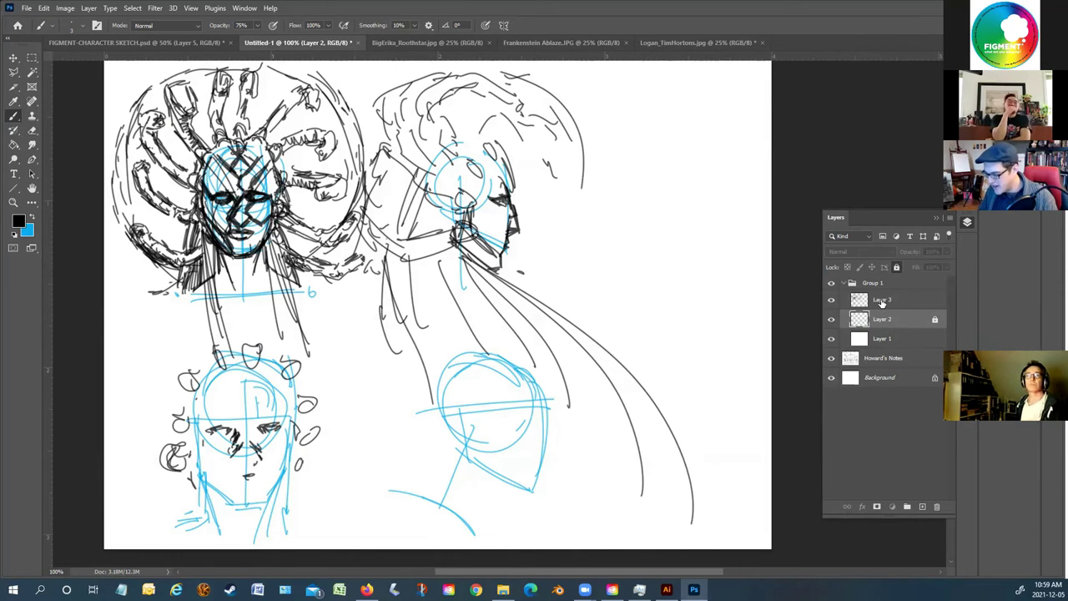
pyautogui.click(882, 302)
pyautogui.click(923, 507)
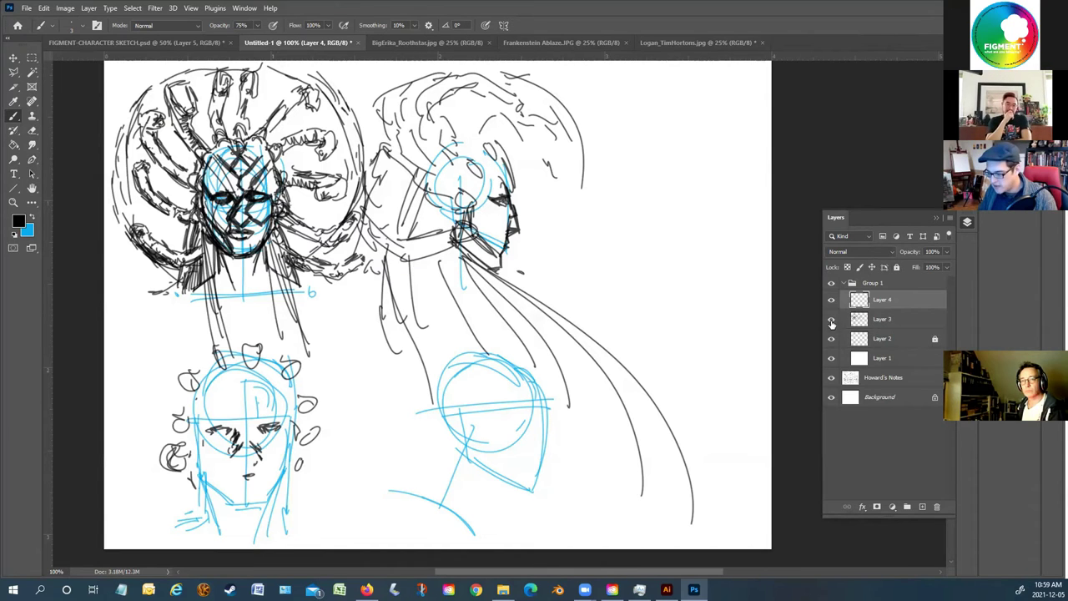
# On Layer 3, sketch the mouth and strengthen the eyes and brows of the lower front-view face
pyautogui.click(872, 321)
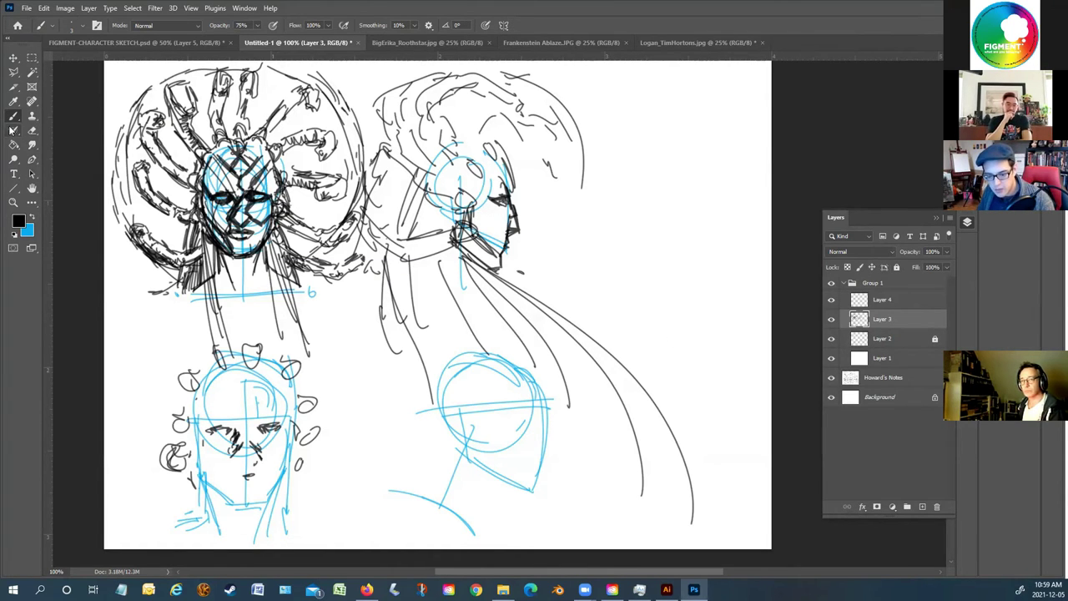
pyautogui.moveTo(231, 474)
pyautogui.mouseDown()
pyautogui.moveTo(258, 482)
pyautogui.moveTo(249, 485)
pyautogui.mouseUp()
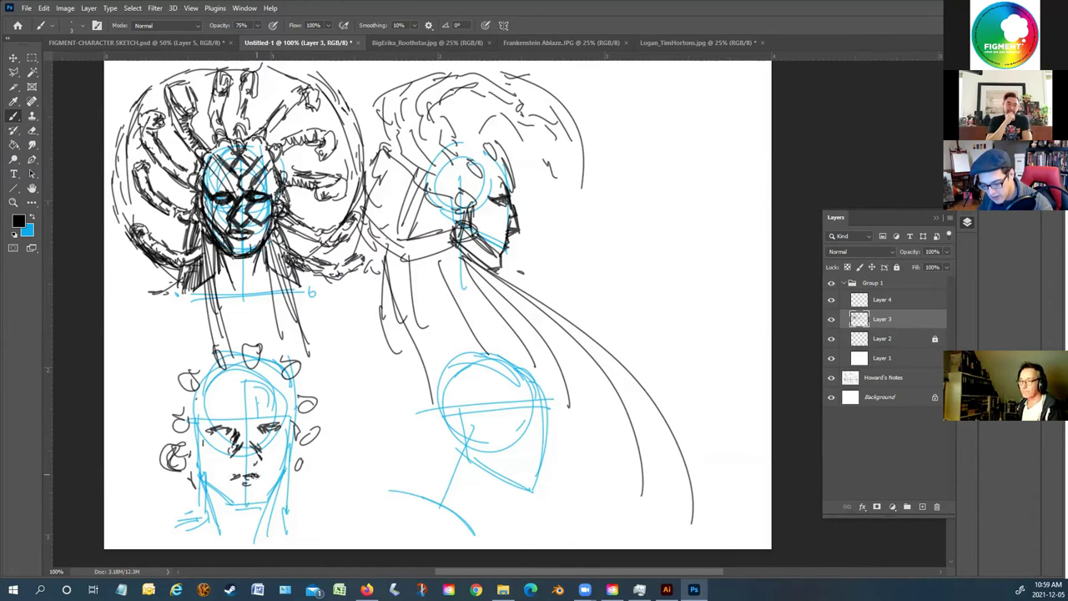
pyautogui.moveTo(236, 444)
pyautogui.mouseDown()
pyautogui.moveTo(244, 451)
pyautogui.moveTo(209, 456)
pyautogui.moveTo(232, 413)
pyautogui.moveTo(281, 424)
pyautogui.mouseUp()
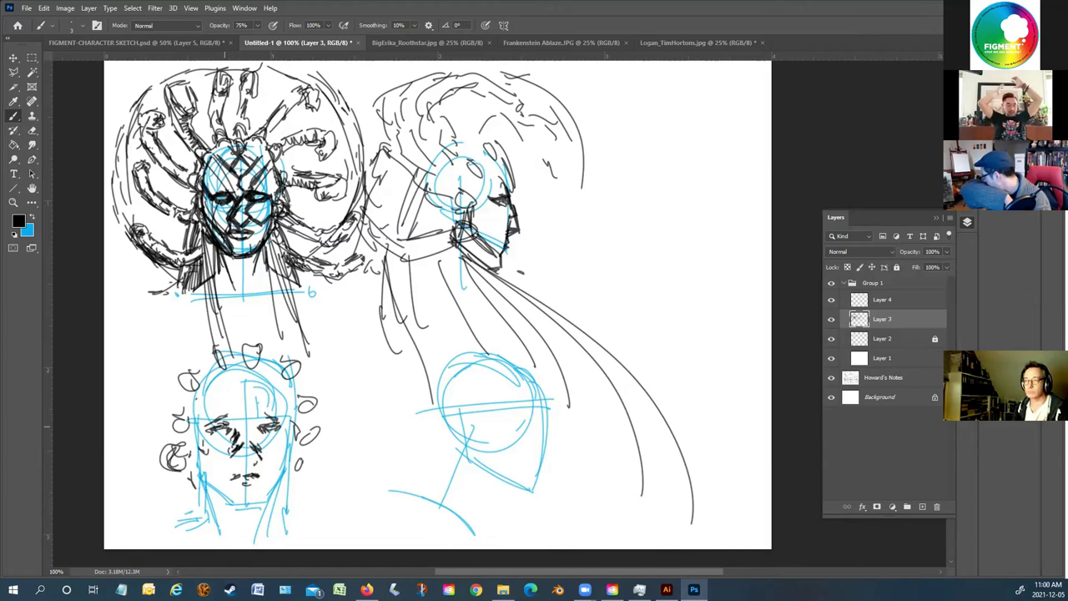
# Darken the jaw and chin contours of the lower front-view face, and sketch a rough face profile on the lower side-view head
pyautogui.moveTo(230, 504); pyautogui.dragTo(254, 506)
pyautogui.moveTo(202, 478); pyautogui.dragTo(232, 505)
pyautogui.moveTo(199, 459); pyautogui.dragTo(227, 503)
pyautogui.moveTo(200, 464)
pyautogui.mouseDown()
pyautogui.moveTo(207, 485)
pyautogui.moveTo(202, 473)
pyautogui.mouseUp()
pyautogui.moveTo(217, 428)
pyautogui.mouseDown()
pyautogui.moveTo(230, 437)
pyautogui.moveTo(214, 436)
pyautogui.moveTo(283, 427)
pyautogui.moveTo(230, 419)
pyautogui.mouseUp()
pyautogui.moveTo(244, 418); pyautogui.dragTo(253, 410)
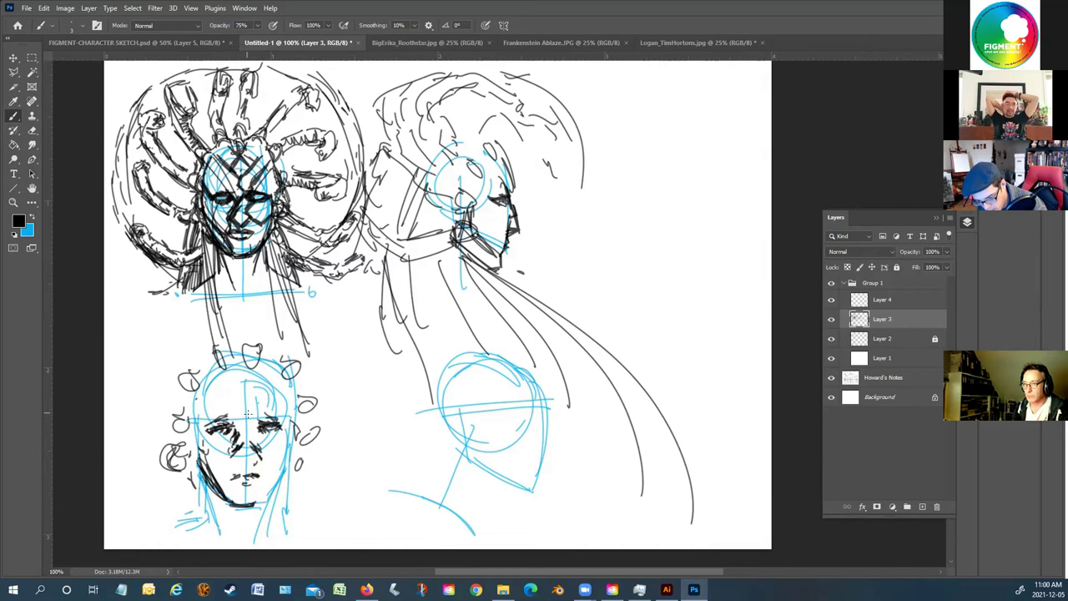
pyautogui.moveTo(233, 470)
pyautogui.mouseDown()
pyautogui.moveTo(265, 476)
pyautogui.moveTo(276, 460)
pyautogui.moveTo(256, 506)
pyautogui.mouseUp()
pyautogui.moveTo(290, 464)
pyautogui.mouseDown()
pyautogui.moveTo(274, 509)
pyautogui.moveTo(282, 491)
pyautogui.mouseUp()
pyautogui.moveTo(194, 467); pyautogui.dragTo(191, 499)
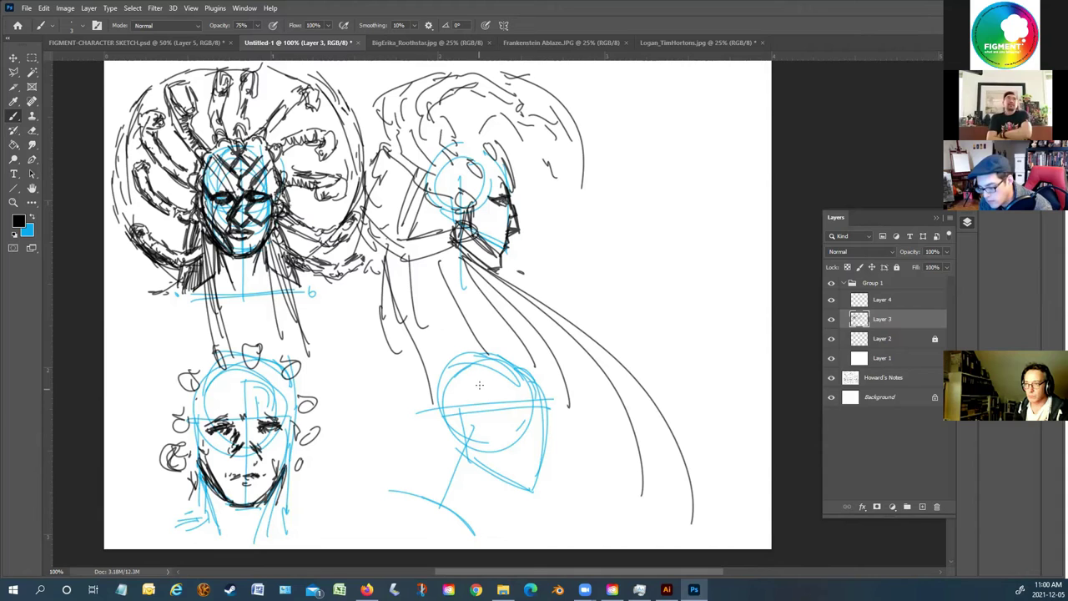
pyautogui.moveTo(539, 389)
pyautogui.mouseDown()
pyautogui.moveTo(554, 417)
pyautogui.moveTo(546, 475)
pyautogui.moveTo(552, 451)
pyautogui.moveTo(529, 484)
pyautogui.mouseUp()
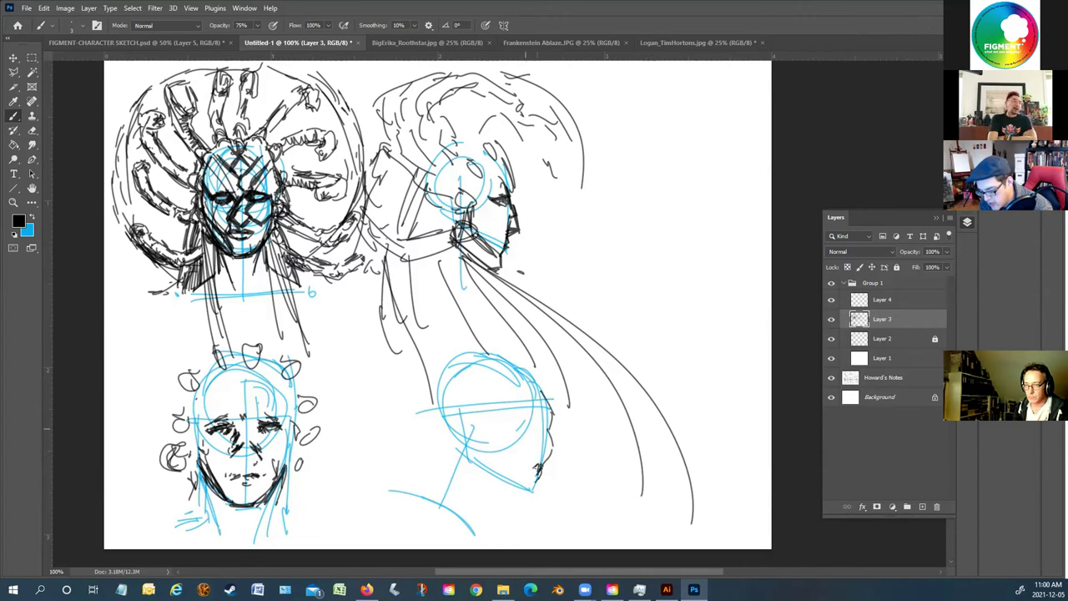
# Try adding wrinkle lines around the mouth and nose of the lower front-view face
pyautogui.moveTo(243, 464)
pyautogui.mouseDown()
pyautogui.moveTo(237, 479)
pyautogui.moveTo(252, 460)
pyautogui.moveTo(259, 472)
pyautogui.moveTo(256, 485)
pyautogui.moveTo(241, 485)
pyautogui.moveTo(234, 461)
pyautogui.moveTo(255, 456)
pyautogui.moveTo(272, 473)
pyautogui.moveTo(261, 489)
pyautogui.moveTo(222, 469)
pyautogui.moveTo(225, 451)
pyautogui.moveTo(219, 470)
pyautogui.mouseUp()
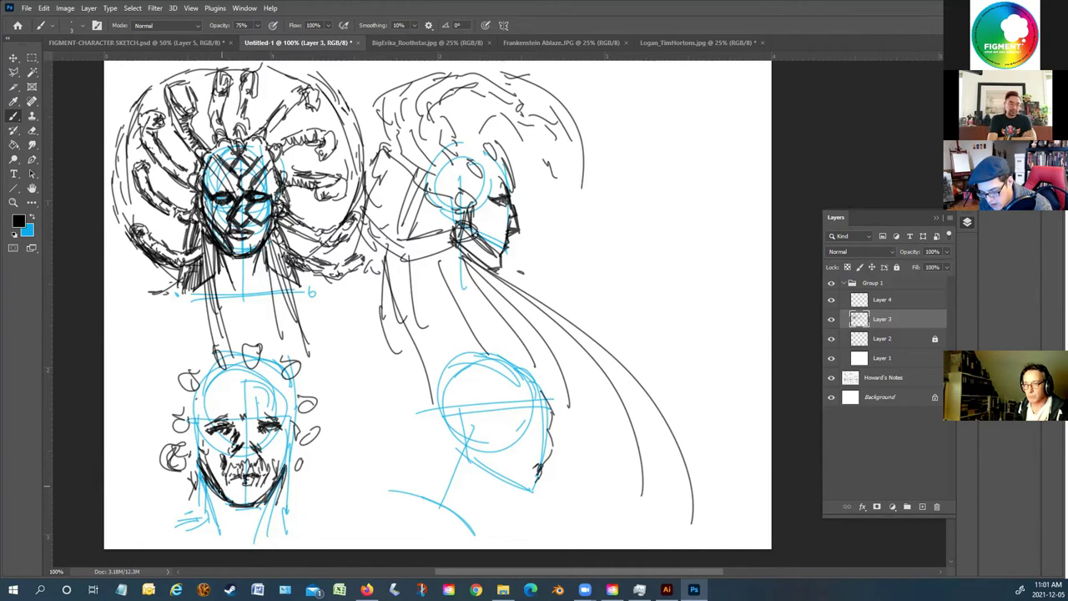
pyautogui.moveTo(264, 439); pyautogui.dragTo(259, 451)
pyautogui.moveTo(251, 456); pyautogui.dragTo(235, 484)
pyautogui.moveTo(243, 434); pyautogui.dragTo(219, 464)
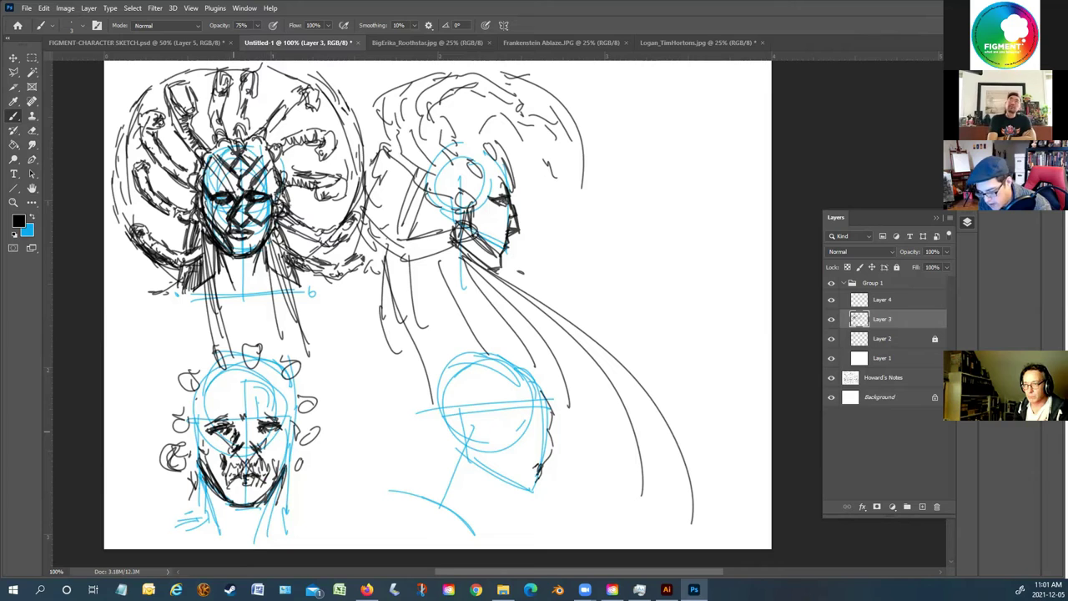
# Undo the wrinkle strokes around the mouth and nose of the lower front-view face
pyautogui.hotkey('ctrl', 'z')
pyautogui.hotkey('ctrl', 'z')
pyautogui.hotkey('ctrl', 'z')
pyautogui.hotkey('ctrl', 'z')
pyautogui.hotkey('ctrl', 'z')
pyautogui.hotkey('ctrl', 'z')
pyautogui.hotkey('ctrl', 'z')
pyautogui.hotkey('ctrl', 'z')
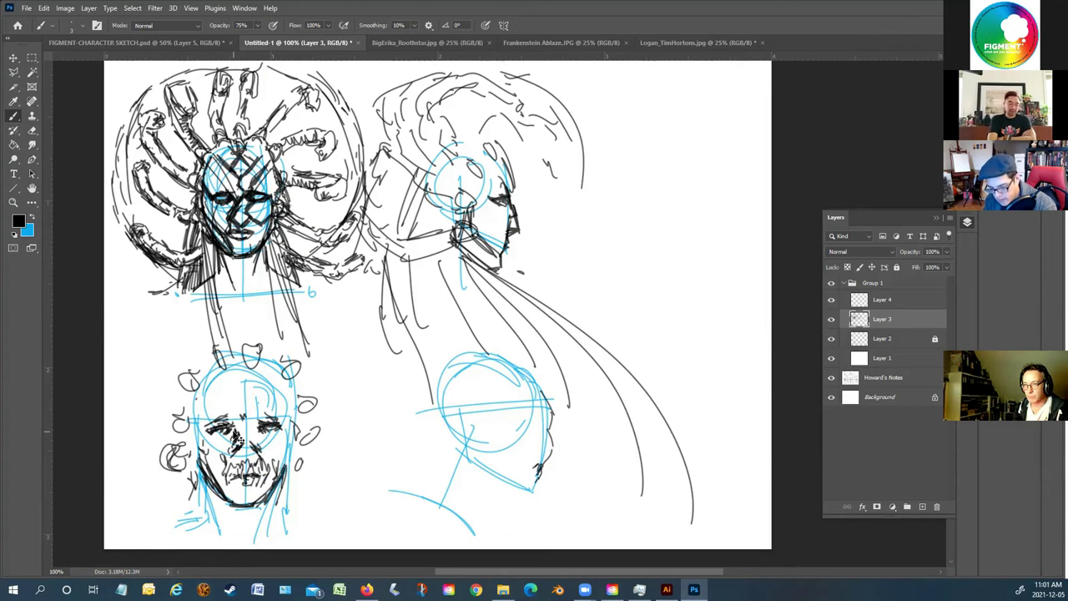
pyautogui.hotkey('ctrl', 'z')
pyautogui.hotkey('ctrl', 'z')
pyautogui.hotkey('ctrl', 'z')
pyautogui.hotkey('ctrl', 'z')
pyautogui.hotkey('ctrl', 'z')
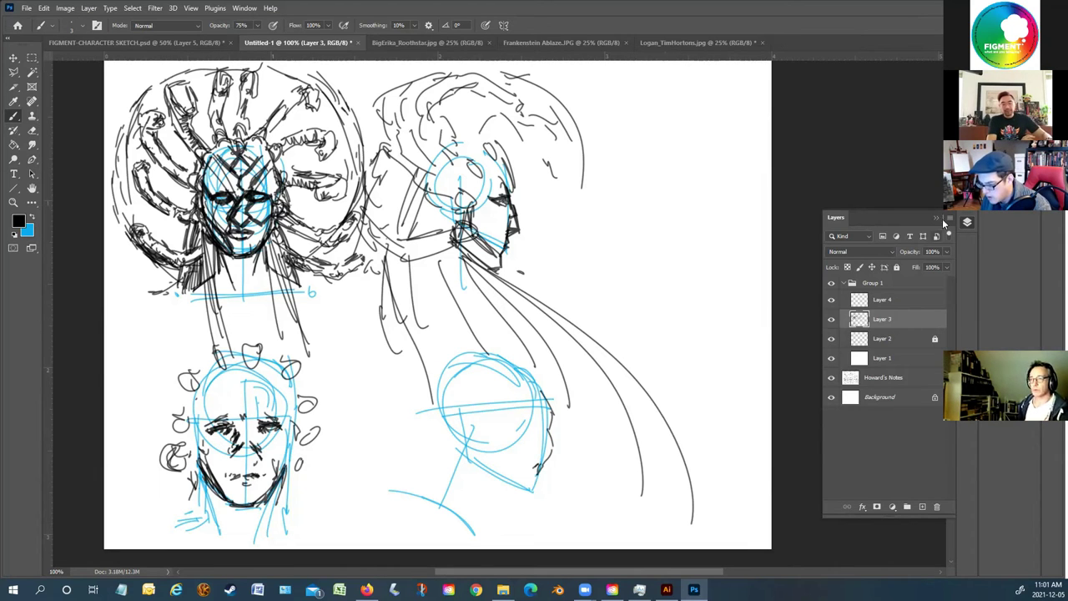
# Hide Layer 3 and set up the Pen_1 brush at 10 px for drawing on Layer 4
pyautogui.click(831, 319)
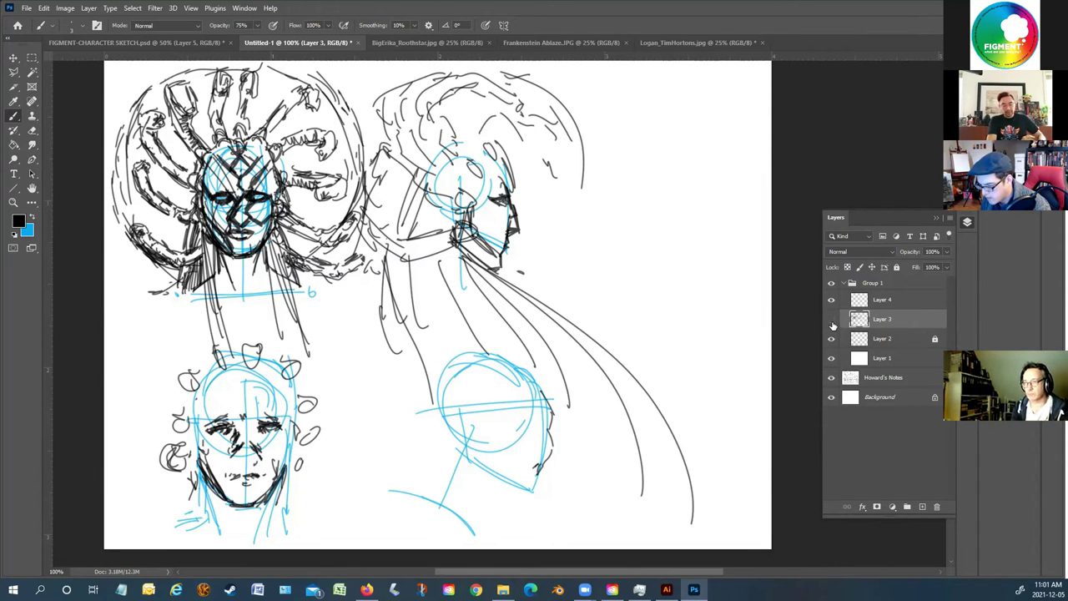
pyautogui.click(891, 299)
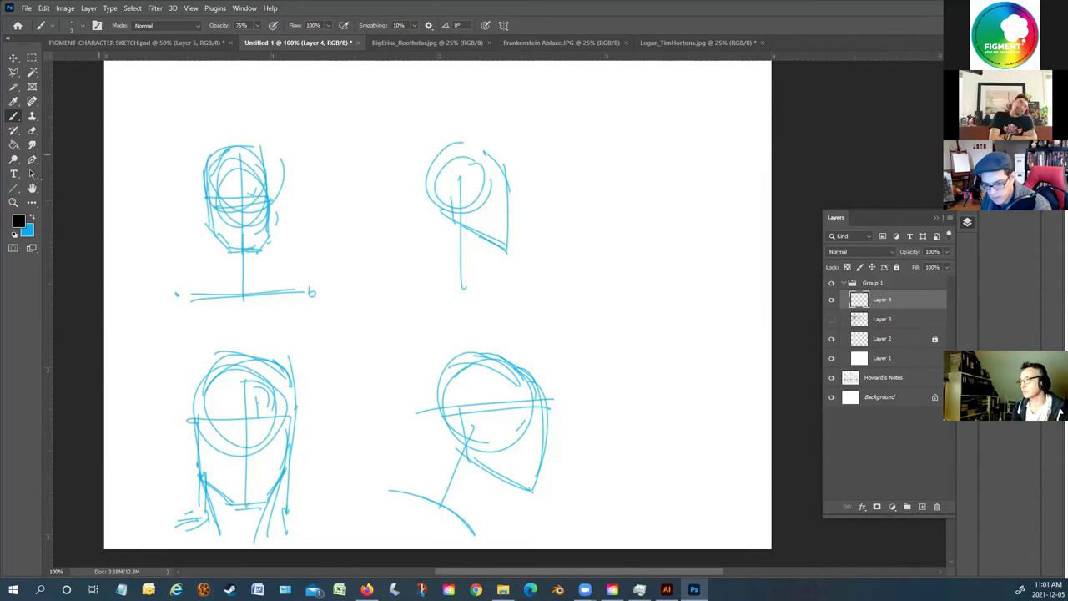
pyautogui.click(74, 26)
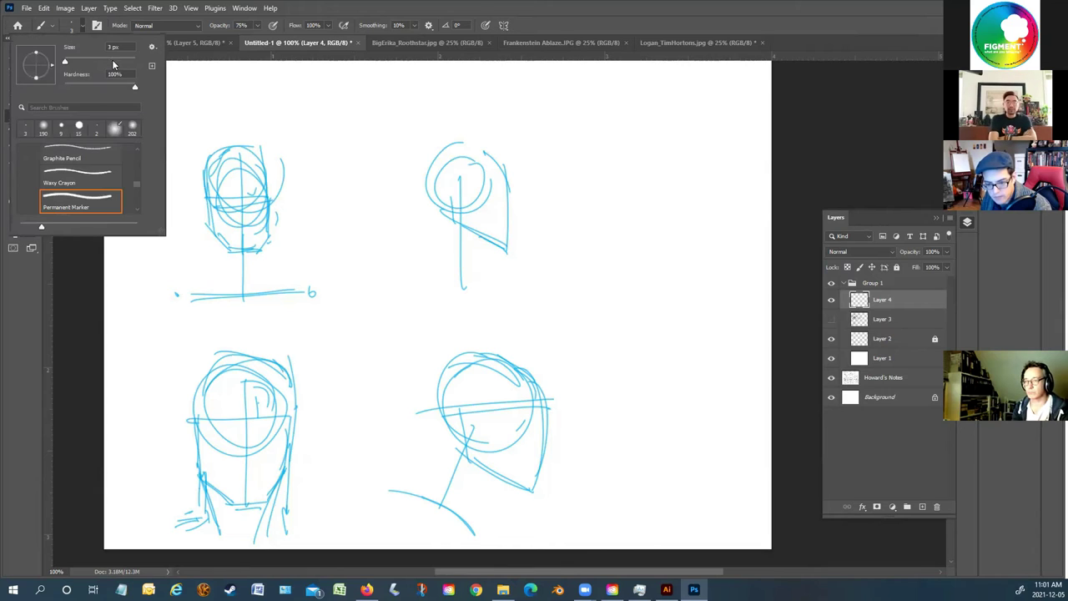
pyautogui.click(73, 107)
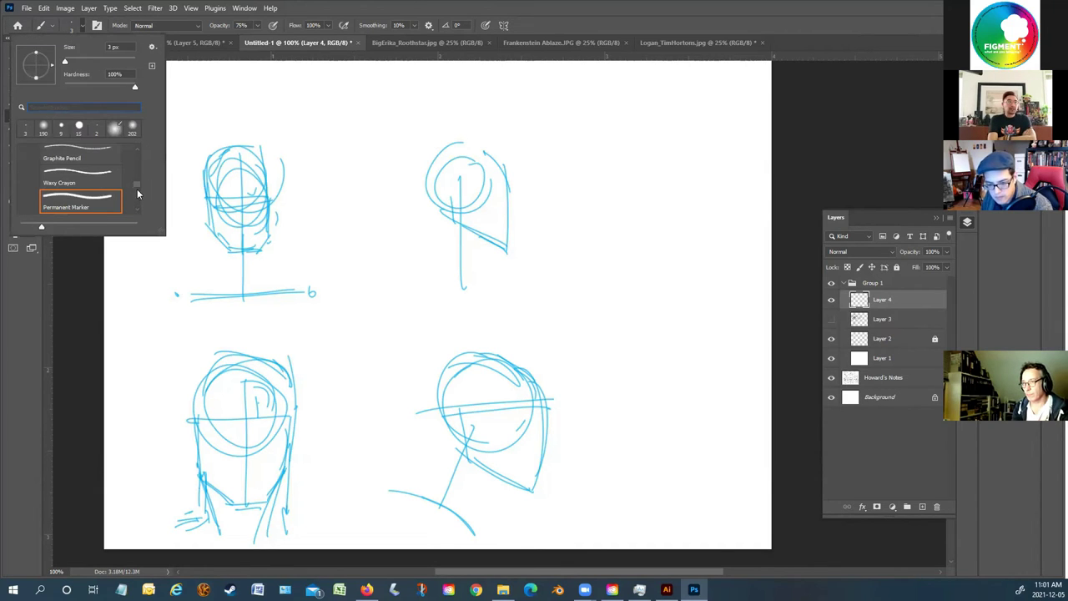
pyautogui.write('pen')
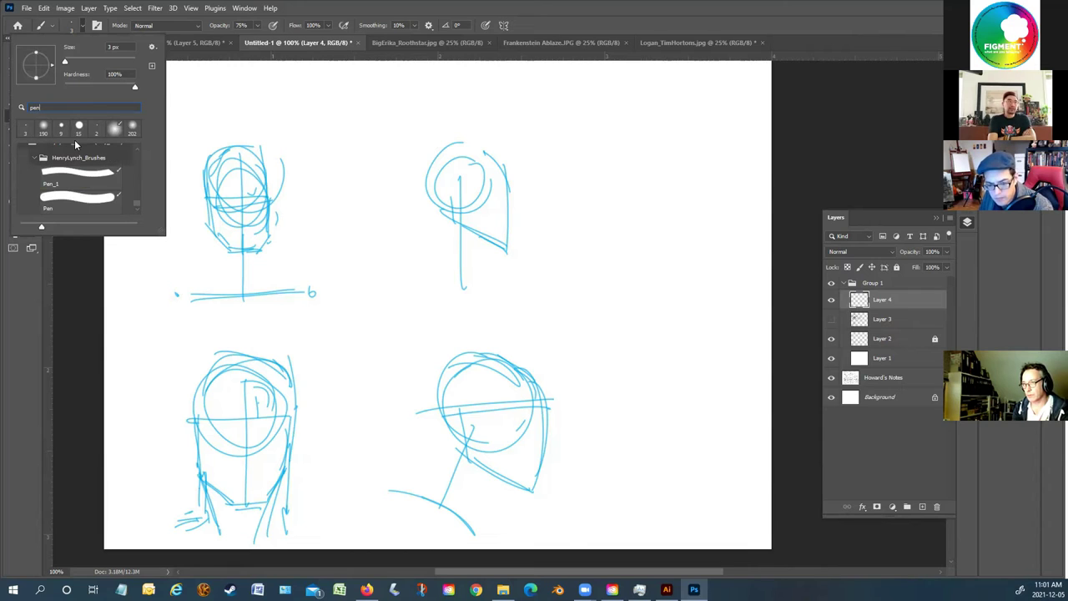
pyautogui.click(107, 179)
pyautogui.moveTo(120, 62); pyautogui.dragTo(82, 62)
pyautogui.click(69, 63)
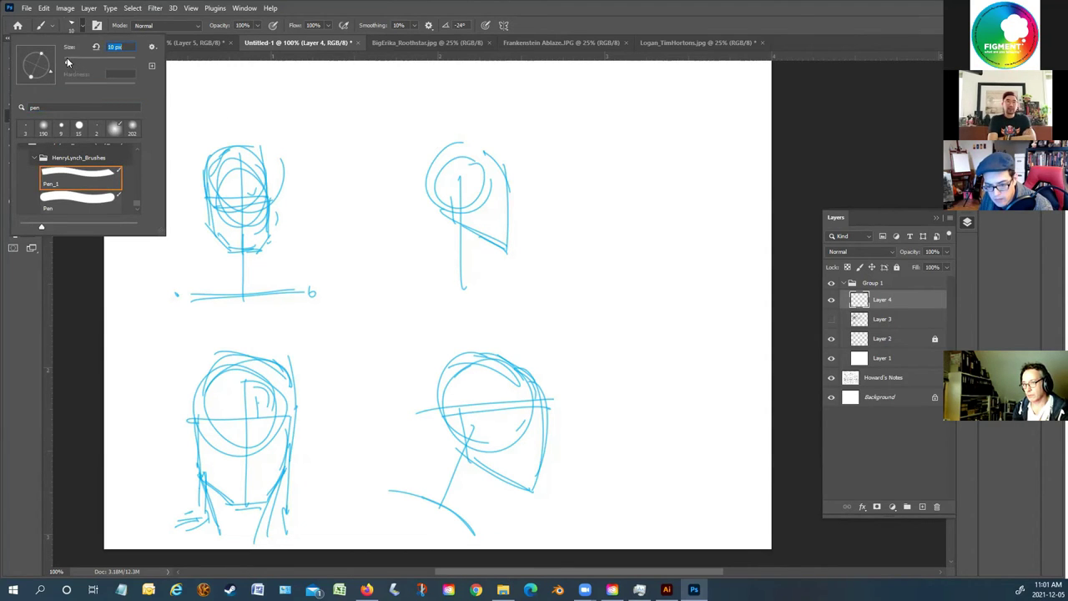
pyautogui.click(72, 304)
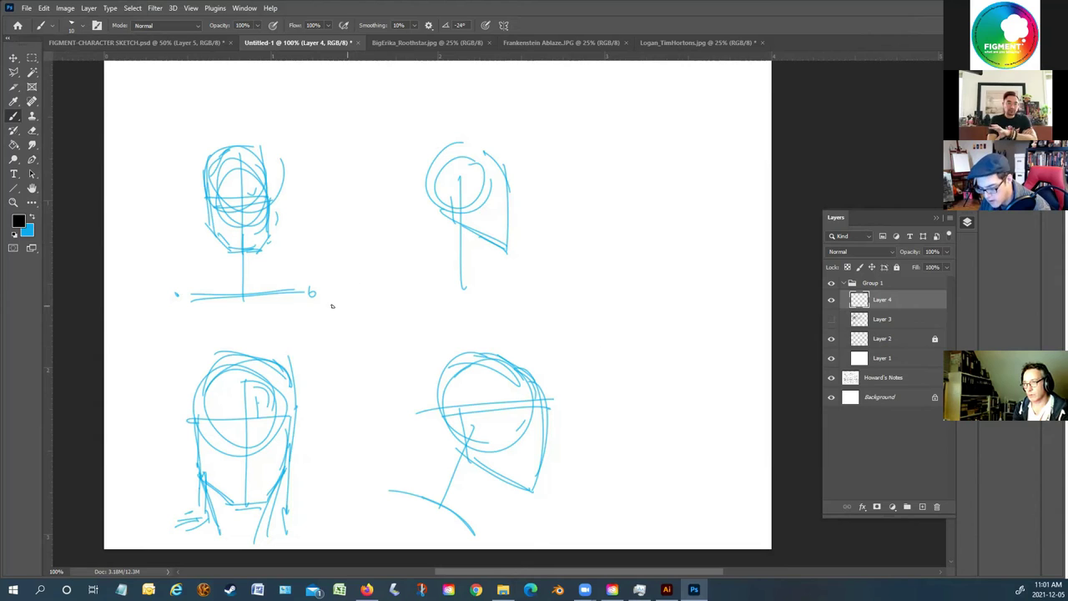
# Ink the forehead contour and the eye line of the lower side-view head with bold black strokes
pyautogui.moveTo(537, 372); pyautogui.dragTo(556, 416)
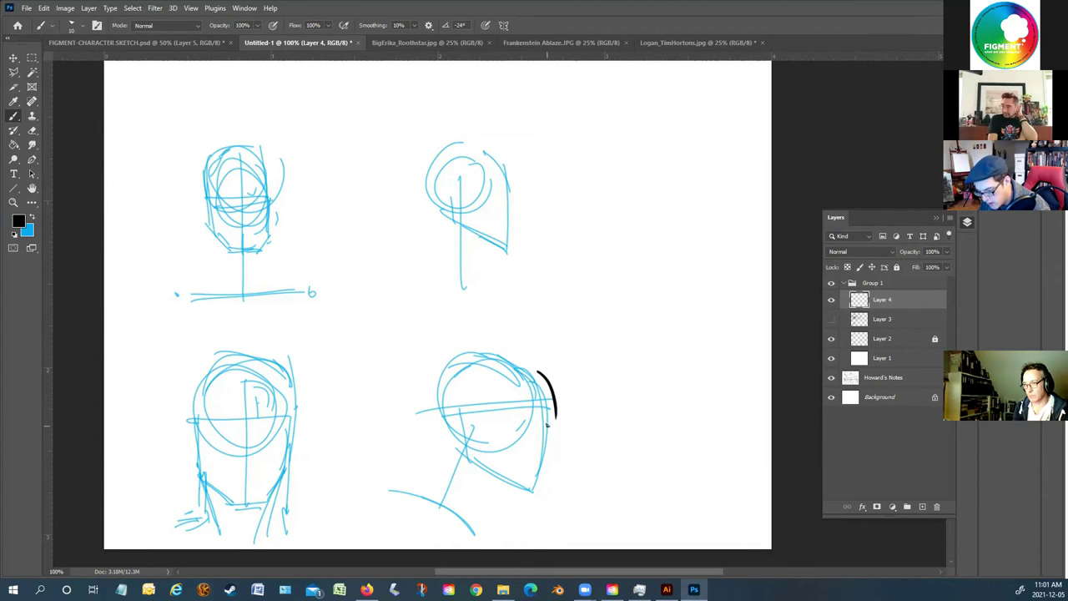
pyautogui.moveTo(527, 428)
pyautogui.mouseDown()
pyautogui.moveTo(550, 421)
pyautogui.moveTo(521, 426)
pyautogui.mouseUp()
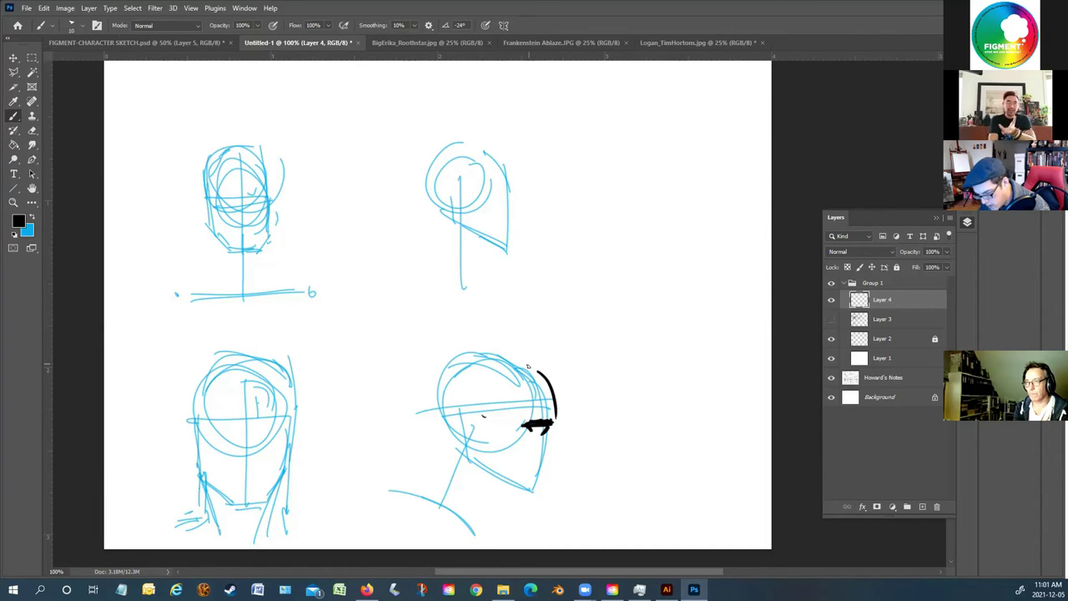
pyautogui.moveTo(558, 397)
pyautogui.mouseDown()
pyautogui.moveTo(561, 413)
pyautogui.moveTo(538, 357)
pyautogui.moveTo(551, 416)
pyautogui.mouseUp()
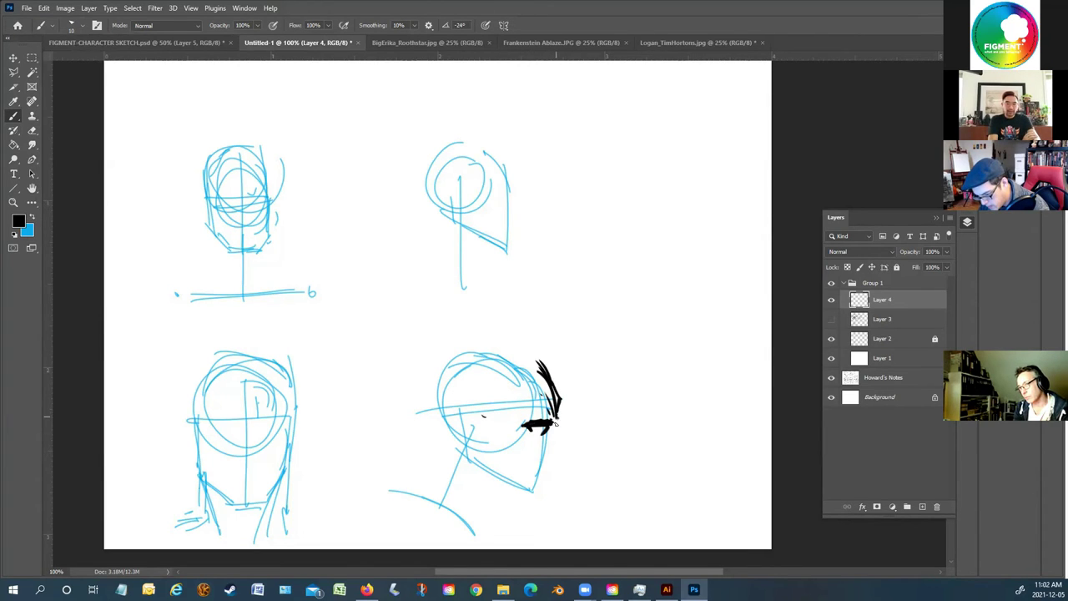
pyautogui.moveTo(556, 417); pyautogui.dragTo(554, 381)
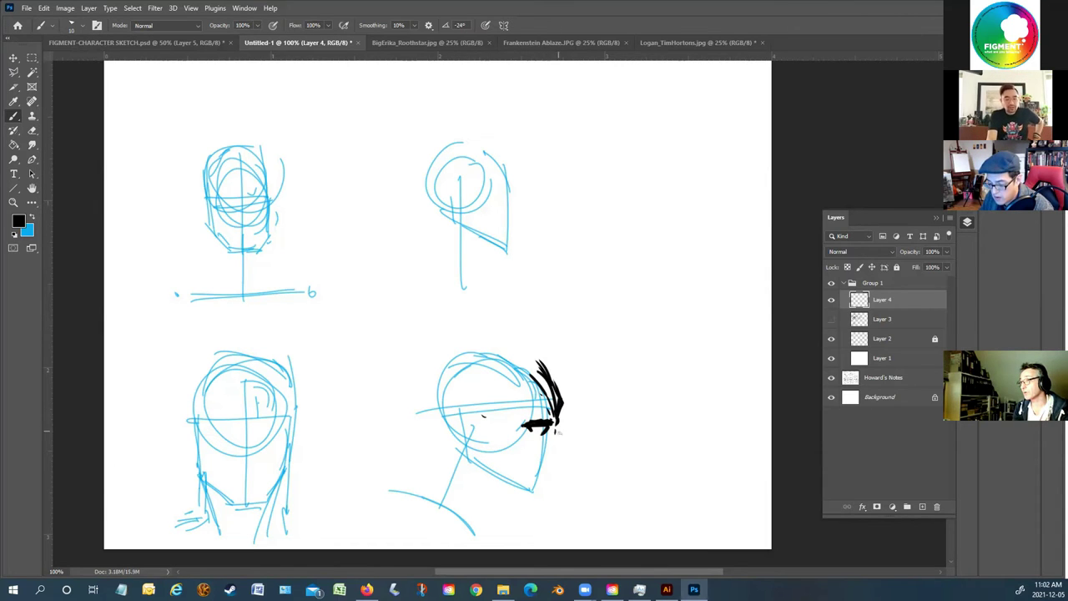
# Try inking the nose, lips, chin, heavy brow and jawline of the lower side-view face
pyautogui.moveTo(555, 430)
pyautogui.mouseDown()
pyautogui.moveTo(568, 467)
pyautogui.moveTo(538, 469)
pyautogui.moveTo(559, 461)
pyautogui.moveTo(551, 444)
pyautogui.moveTo(550, 476)
pyautogui.mouseUp()
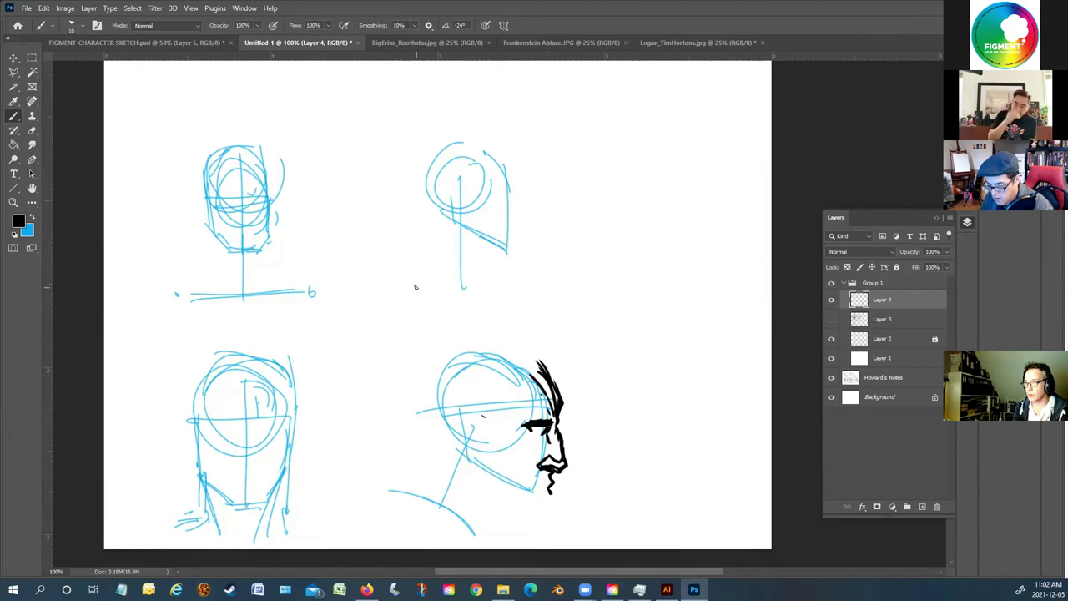
pyautogui.moveTo(548, 487)
pyautogui.mouseDown()
pyautogui.moveTo(533, 493)
pyautogui.moveTo(550, 491)
pyautogui.moveTo(545, 524)
pyautogui.mouseUp()
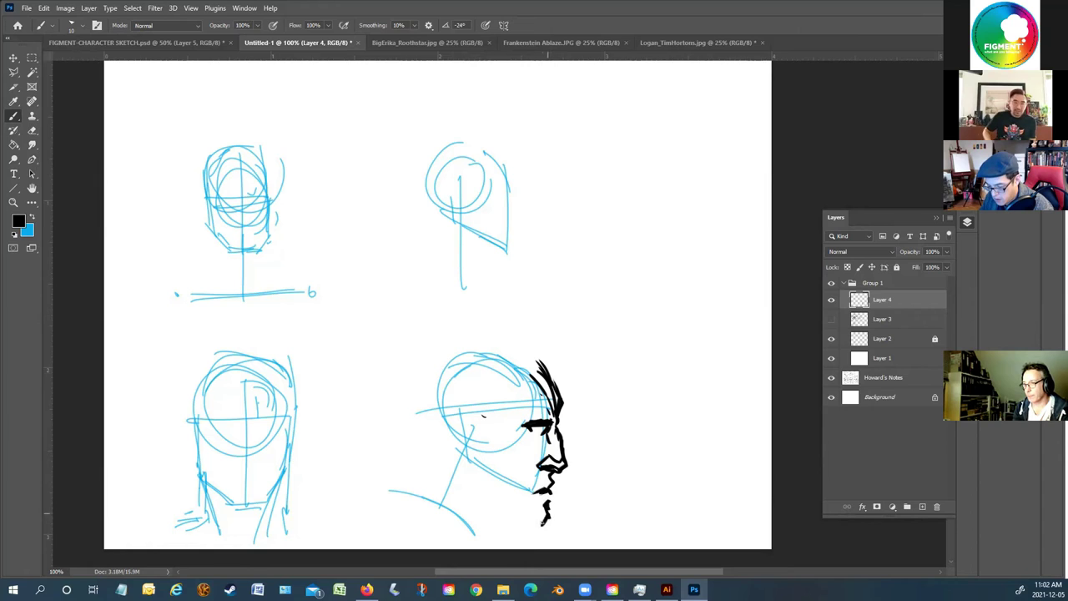
pyautogui.moveTo(558, 422)
pyautogui.mouseDown()
pyautogui.moveTo(564, 415)
pyautogui.moveTo(500, 434)
pyautogui.mouseUp()
pyautogui.moveTo(505, 506); pyautogui.dragTo(540, 526)
pyautogui.moveTo(477, 468); pyautogui.dragTo(528, 523)
pyautogui.moveTo(504, 501); pyautogui.dragTo(536, 526)
pyautogui.moveTo(469, 473); pyautogui.dragTo(518, 511)
pyautogui.moveTo(457, 474); pyautogui.dragTo(517, 520)
pyautogui.moveTo(556, 432)
pyautogui.mouseDown()
pyautogui.moveTo(568, 466)
pyautogui.moveTo(552, 478)
pyautogui.mouseUp()
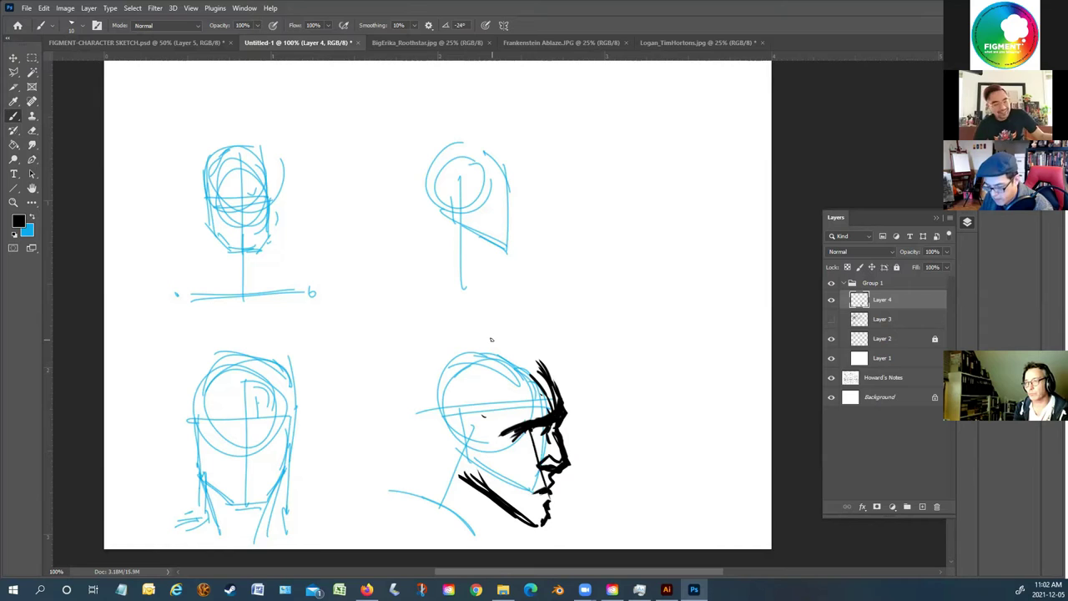
# Undo the nose, lips, chin, brow and jaw strokes, keeping the forehead and eye line
pyautogui.hotkey('ctrl', 'z')
pyautogui.hotkey('ctrl', 'z')
pyautogui.hotkey('ctrl', 'z')
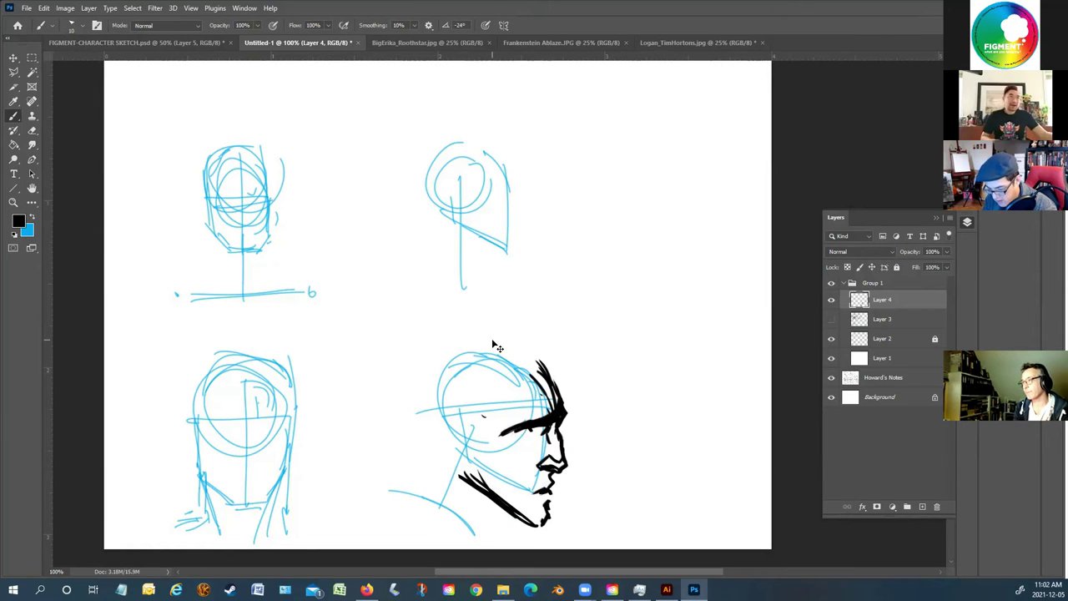
pyautogui.hotkey('ctrl', 'z')
pyautogui.hotkey('ctrl', 'z')
pyautogui.hotkey('ctrl', 'z')
pyautogui.hotkey('ctrl', 'z')
pyautogui.hotkey('ctrl', 'z')
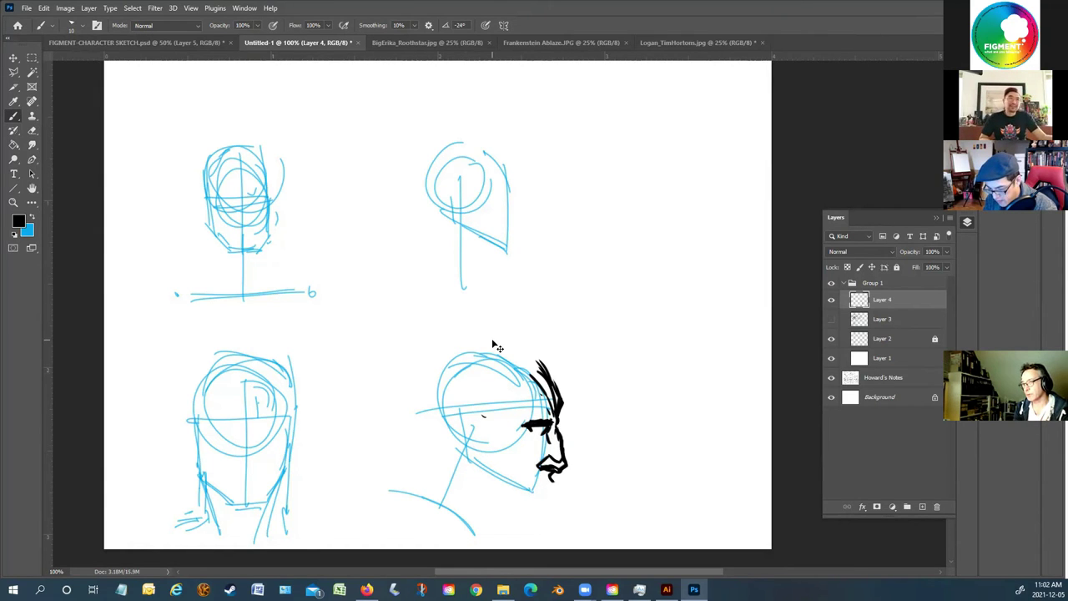
pyautogui.hotkey('ctrl', 'z')
pyautogui.hotkey('ctrl', 'z')
pyautogui.hotkey('ctrl', 'z')
pyautogui.hotkey('ctrl', 'z')
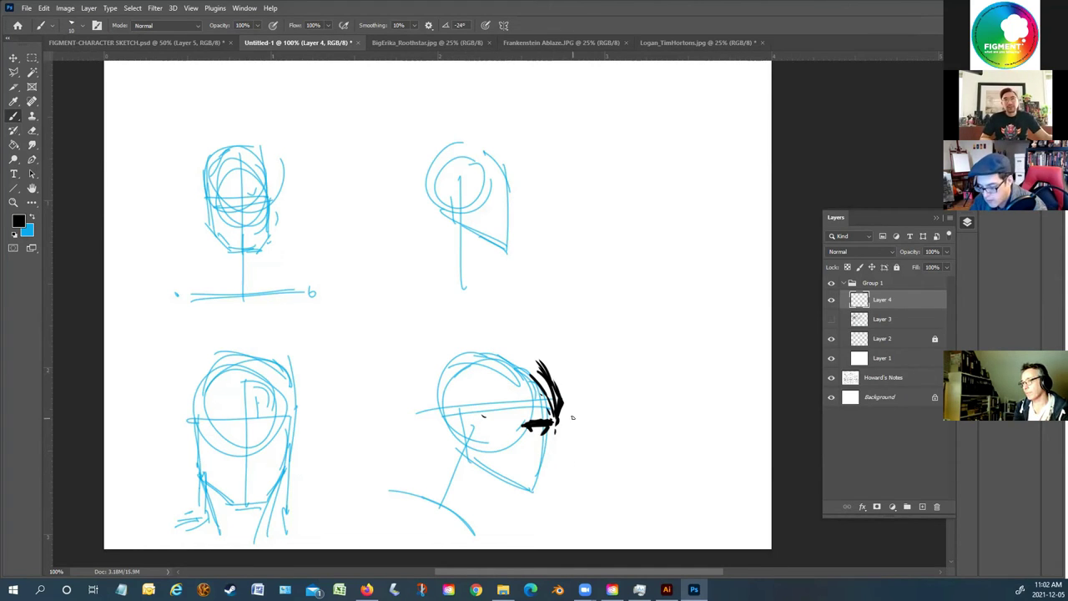
# Redraw the side-view face with a flatter, longer nose, a nostril crease and a downturned mouth
pyautogui.moveTo(558, 430); pyautogui.dragTo(561, 447)
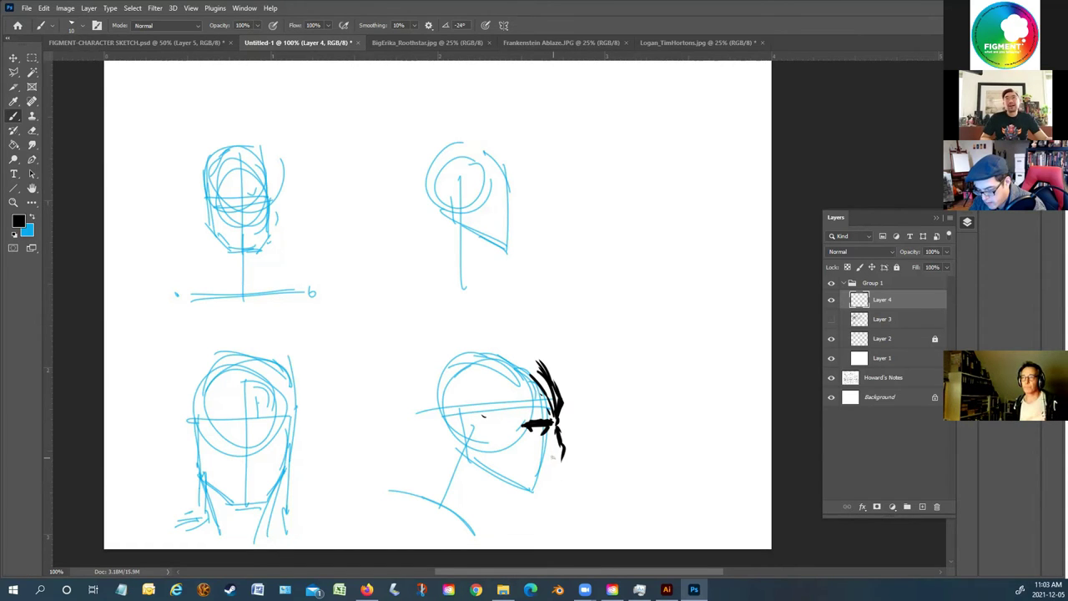
pyautogui.moveTo(552, 458); pyautogui.dragTo(535, 478)
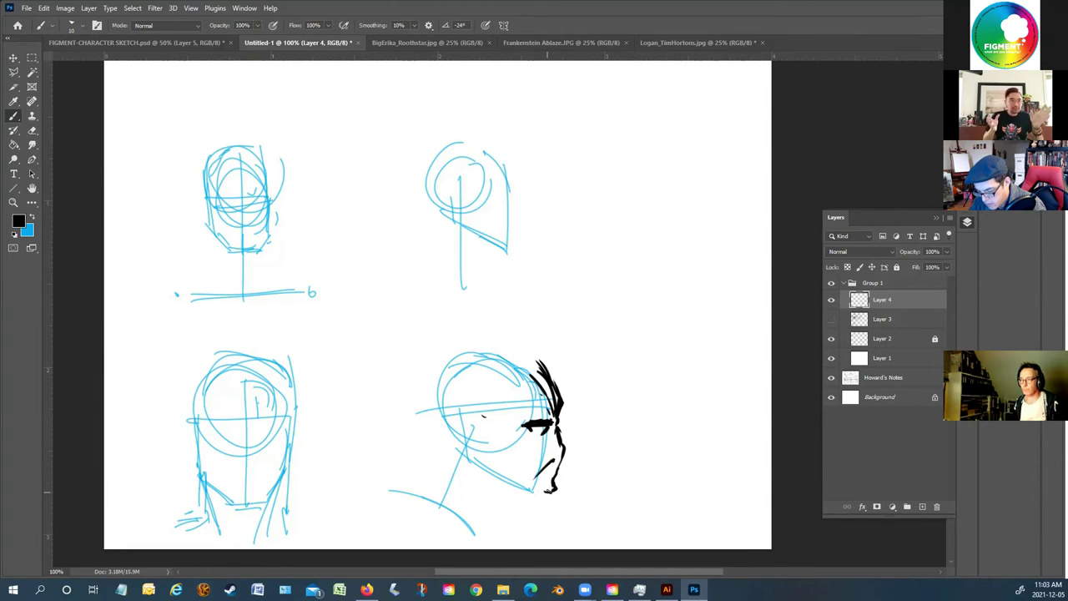
pyautogui.moveTo(549, 492); pyautogui.dragTo(526, 505)
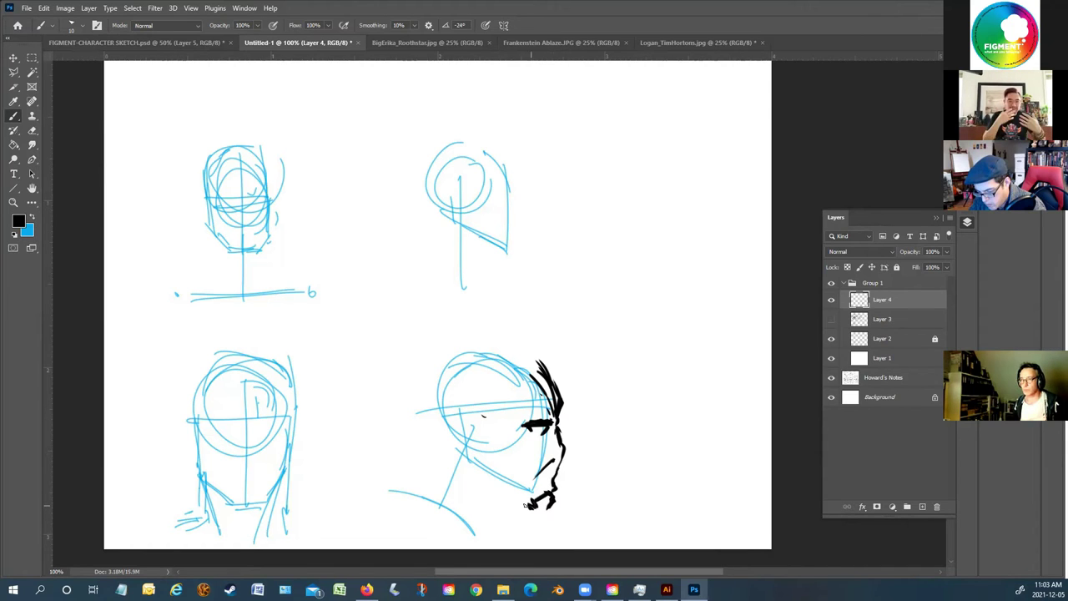
# Thicken the side-view brow and draw angular plate shapes across the forehead, temple, cheek and jaw
pyautogui.moveTo(518, 431); pyautogui.dragTo(553, 414)
pyautogui.moveTo(529, 376)
pyautogui.mouseDown()
pyautogui.moveTo(527, 408)
pyautogui.moveTo(508, 421)
pyautogui.moveTo(472, 380)
pyautogui.mouseUp()
pyautogui.moveTo(541, 394); pyautogui.dragTo(519, 359)
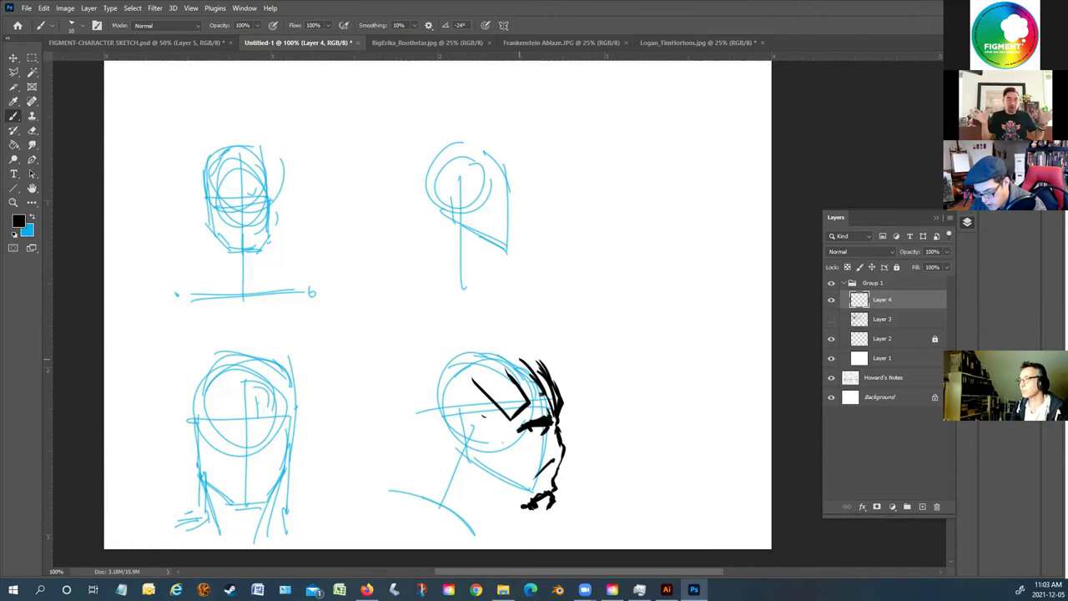
pyautogui.moveTo(508, 433)
pyautogui.mouseDown()
pyautogui.moveTo(531, 448)
pyautogui.moveTo(473, 472)
pyautogui.moveTo(463, 437)
pyautogui.moveTo(506, 444)
pyautogui.moveTo(461, 442)
pyautogui.mouseUp()
pyautogui.moveTo(506, 393)
pyautogui.mouseDown()
pyautogui.moveTo(482, 421)
pyautogui.moveTo(472, 418)
pyautogui.mouseUp()
pyautogui.moveTo(531, 482)
pyautogui.mouseDown()
pyautogui.moveTo(508, 519)
pyautogui.moveTo(486, 487)
pyautogui.mouseUp()
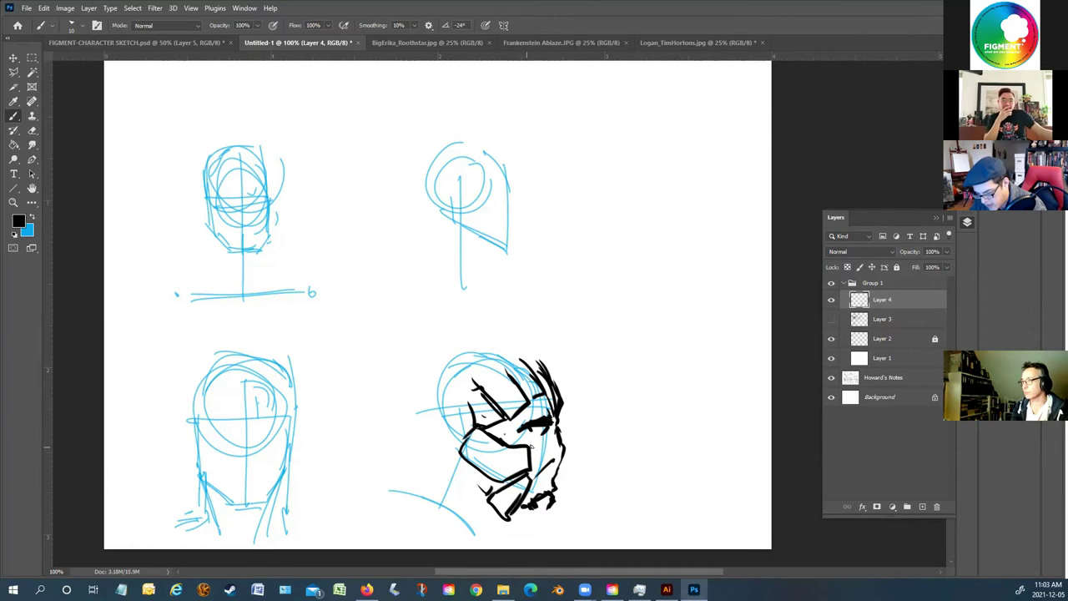
# Detail the side-view eye and chin, and extend the angular plates over the crown, back of the head and jaw
pyautogui.moveTo(545, 435); pyautogui.dragTo(515, 429)
pyautogui.moveTo(459, 366)
pyautogui.mouseDown()
pyautogui.moveTo(477, 378)
pyautogui.moveTo(505, 344)
pyautogui.moveTo(533, 379)
pyautogui.mouseUp()
pyautogui.moveTo(544, 511)
pyautogui.mouseDown()
pyautogui.moveTo(538, 539)
pyautogui.moveTo(435, 496)
pyautogui.moveTo(474, 503)
pyautogui.moveTo(467, 488)
pyautogui.moveTo(519, 473)
pyautogui.moveTo(504, 489)
pyautogui.mouseUp()
pyautogui.moveTo(474, 397)
pyautogui.mouseDown()
pyautogui.moveTo(461, 430)
pyautogui.moveTo(494, 404)
pyautogui.moveTo(484, 393)
pyautogui.moveTo(499, 352)
pyautogui.mouseUp()
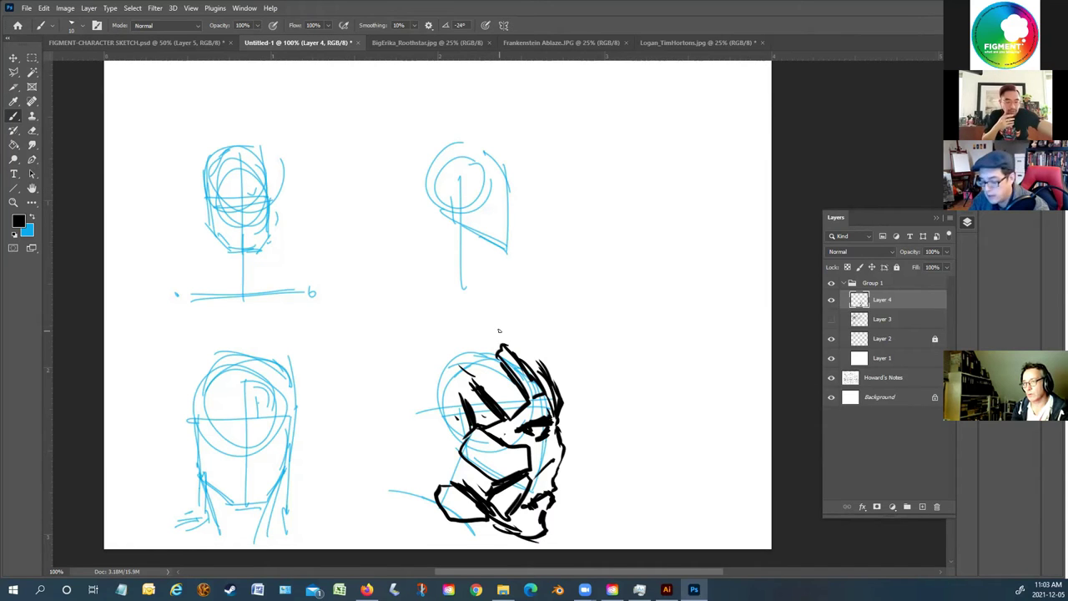
pyautogui.moveTo(492, 487); pyautogui.dragTo(446, 442)
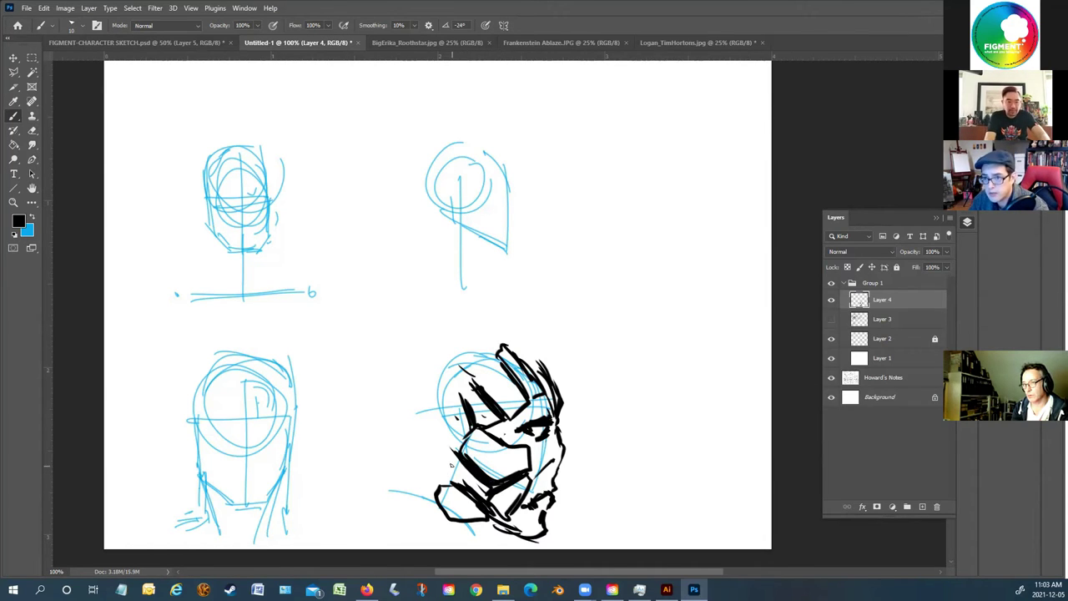
pyautogui.moveTo(445, 484)
pyautogui.mouseDown()
pyautogui.moveTo(458, 438)
pyautogui.moveTo(472, 428)
pyautogui.moveTo(440, 407)
pyautogui.moveTo(443, 388)
pyautogui.moveTo(501, 354)
pyautogui.mouseUp()
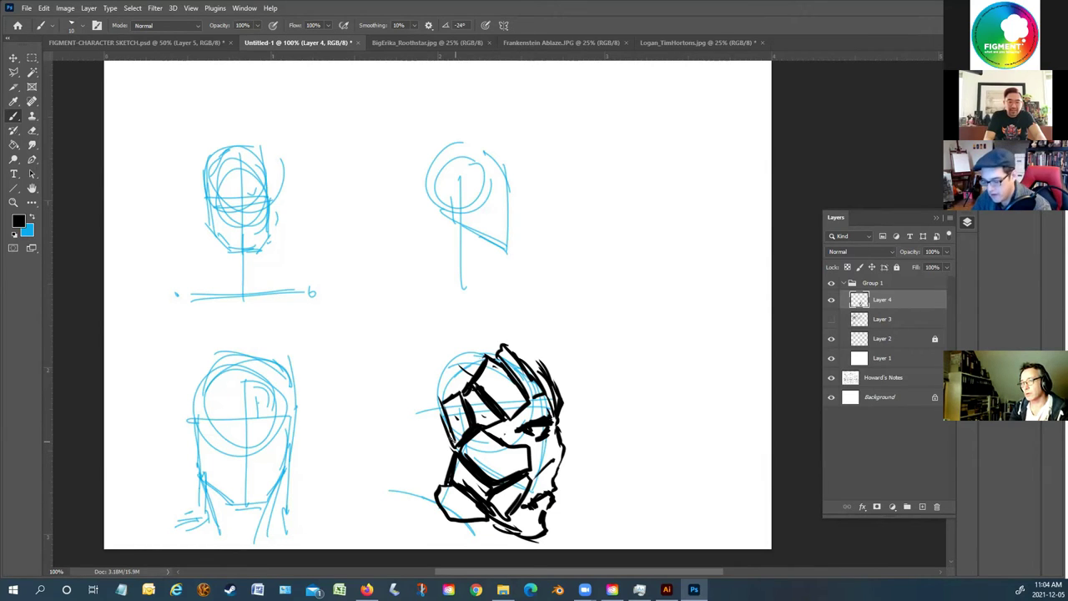
# Draw a long tentacle-like horn rising from the side-view crown, curling up and over the head with an inner contour
pyautogui.moveTo(489, 334)
pyautogui.mouseDown()
pyautogui.moveTo(531, 366)
pyautogui.moveTo(460, 306)
pyautogui.moveTo(424, 313)
pyautogui.moveTo(444, 244)
pyautogui.mouseUp()
pyautogui.moveTo(450, 291); pyautogui.dragTo(504, 234)
pyautogui.moveTo(429, 266)
pyautogui.mouseDown()
pyautogui.moveTo(551, 237)
pyautogui.moveTo(584, 274)
pyautogui.mouseUp()
pyautogui.moveTo(425, 359)
pyautogui.mouseDown()
pyautogui.moveTo(451, 376)
pyautogui.moveTo(471, 362)
pyautogui.mouseUp()
pyautogui.moveTo(443, 378)
pyautogui.mouseDown()
pyautogui.moveTo(454, 375)
pyautogui.moveTo(431, 398)
pyautogui.moveTo(414, 382)
pyautogui.moveTo(446, 374)
pyautogui.mouseUp()
# Draw a second tapering horn sweeping up from the back of the side-view head, plus a small block shape behind the jaw
pyautogui.moveTo(412, 416)
pyautogui.mouseDown()
pyautogui.moveTo(439, 407)
pyautogui.moveTo(337, 407)
pyautogui.mouseUp()
pyautogui.moveTo(364, 420); pyautogui.dragTo(386, 427)
pyautogui.moveTo(406, 380); pyautogui.dragTo(365, 391)
pyautogui.moveTo(384, 400); pyautogui.dragTo(341, 417)
pyautogui.moveTo(327, 372); pyautogui.dragTo(342, 389)
pyautogui.moveTo(434, 456)
pyautogui.mouseDown()
pyautogui.moveTo(400, 479)
pyautogui.moveTo(430, 450)
pyautogui.mouseUp()
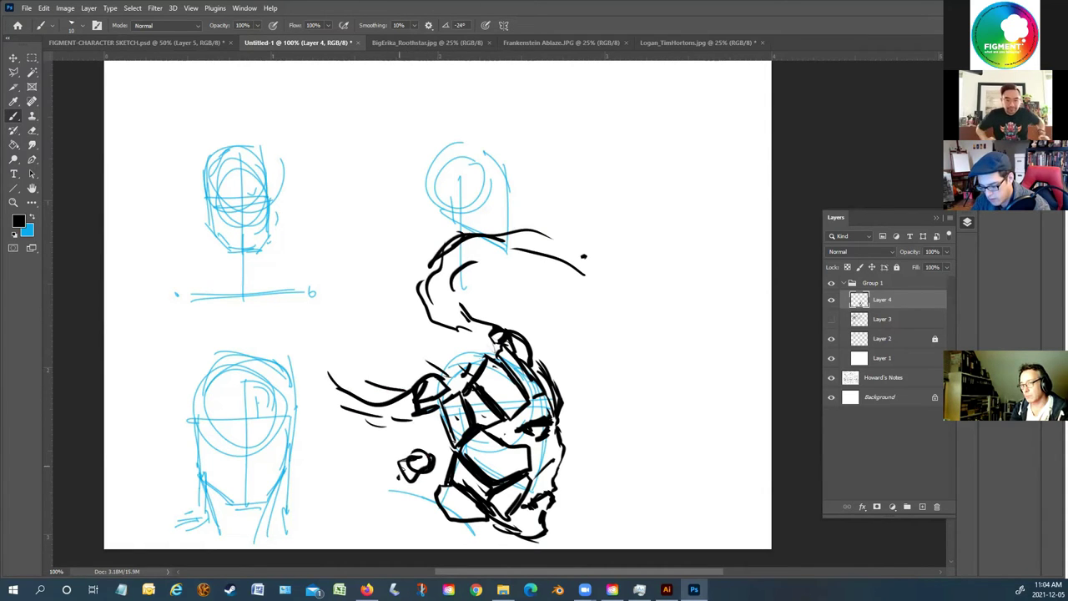
pyautogui.moveTo(378, 390); pyautogui.dragTo(328, 326)
pyautogui.moveTo(347, 289)
pyautogui.mouseDown()
pyautogui.moveTo(317, 359)
pyautogui.moveTo(316, 334)
pyautogui.mouseUp()
pyautogui.moveTo(471, 333); pyautogui.dragTo(451, 344)
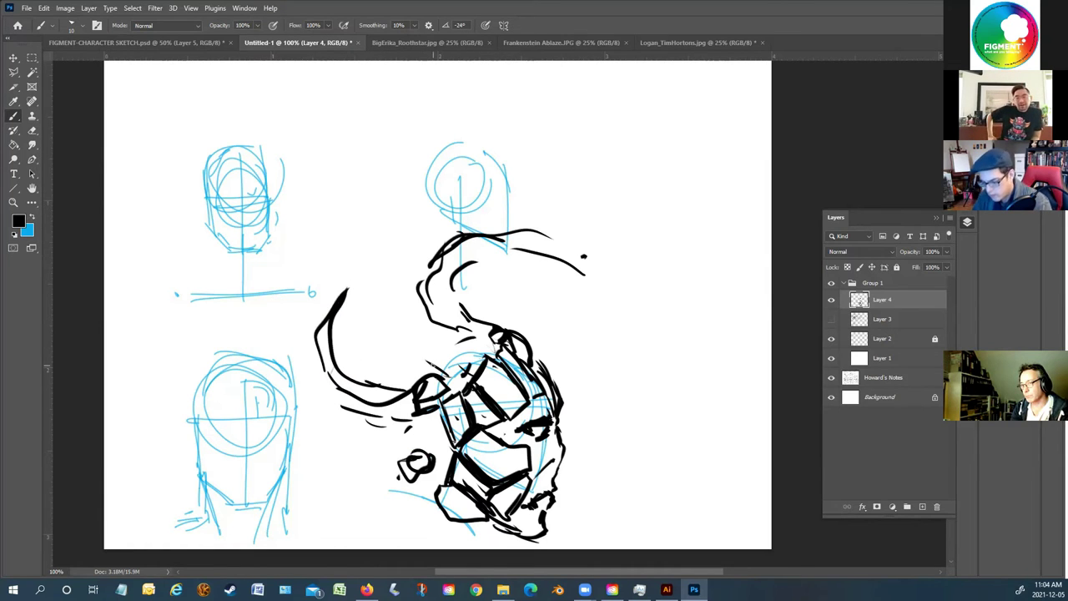
# Hide Layer 4 and add a new empty layer above it
pyautogui.click(831, 300)
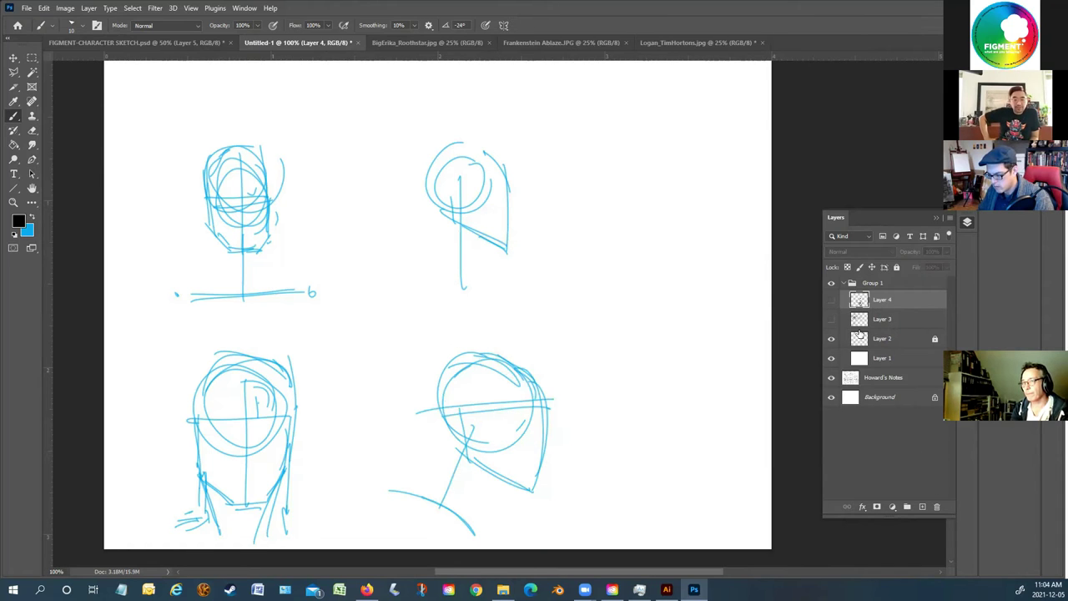
pyautogui.click(924, 508)
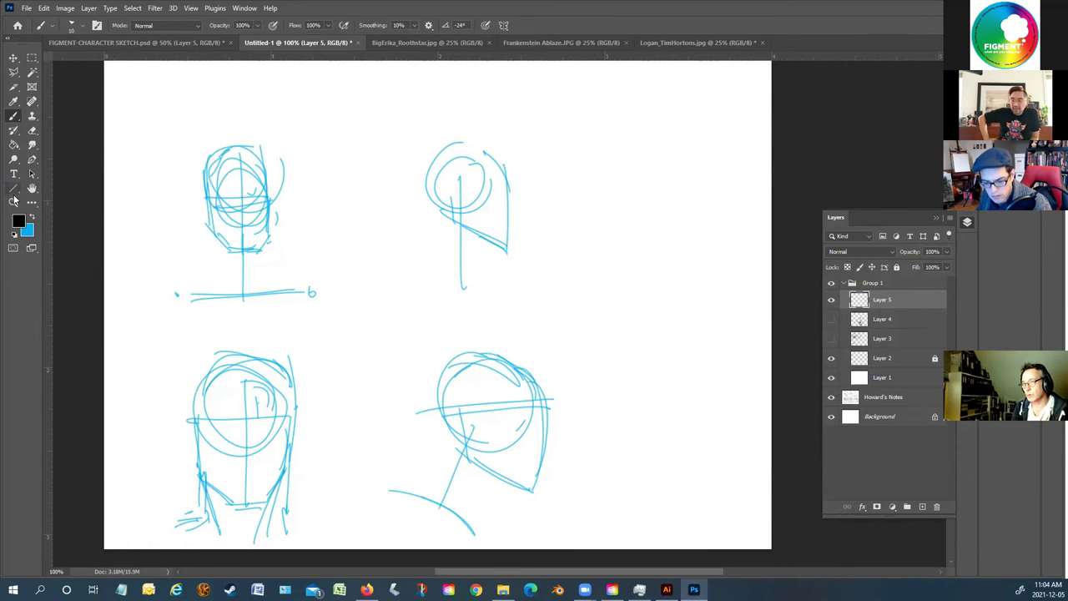
# Ink the heavy-lidded eyes with the Brush along the eye line of the large front-view head
pyautogui.click(13, 202)
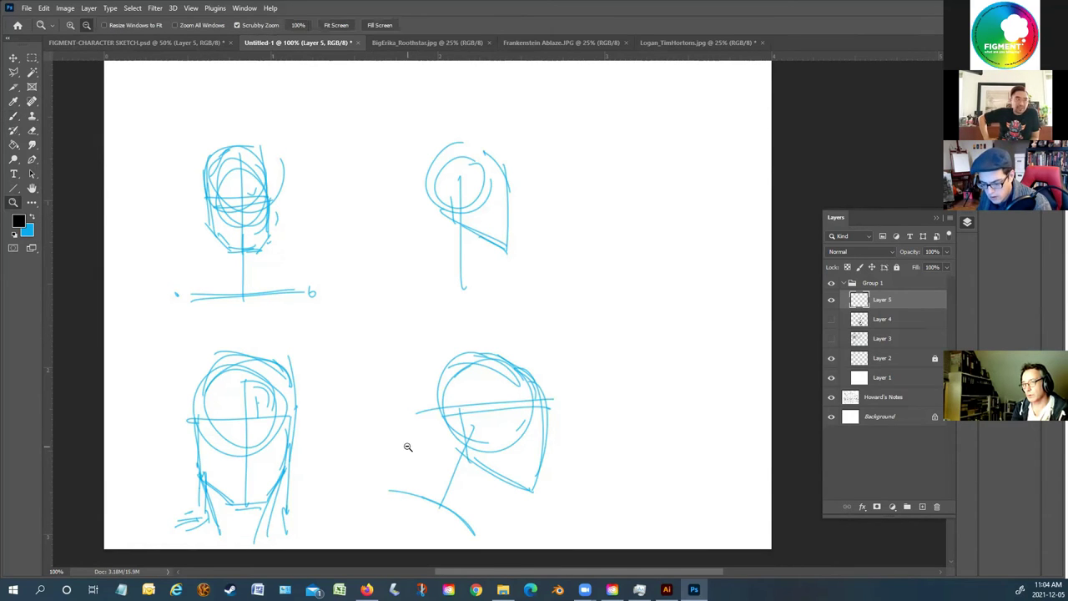
pyautogui.click(238, 472)
pyautogui.scroll(-1, 316, 407)
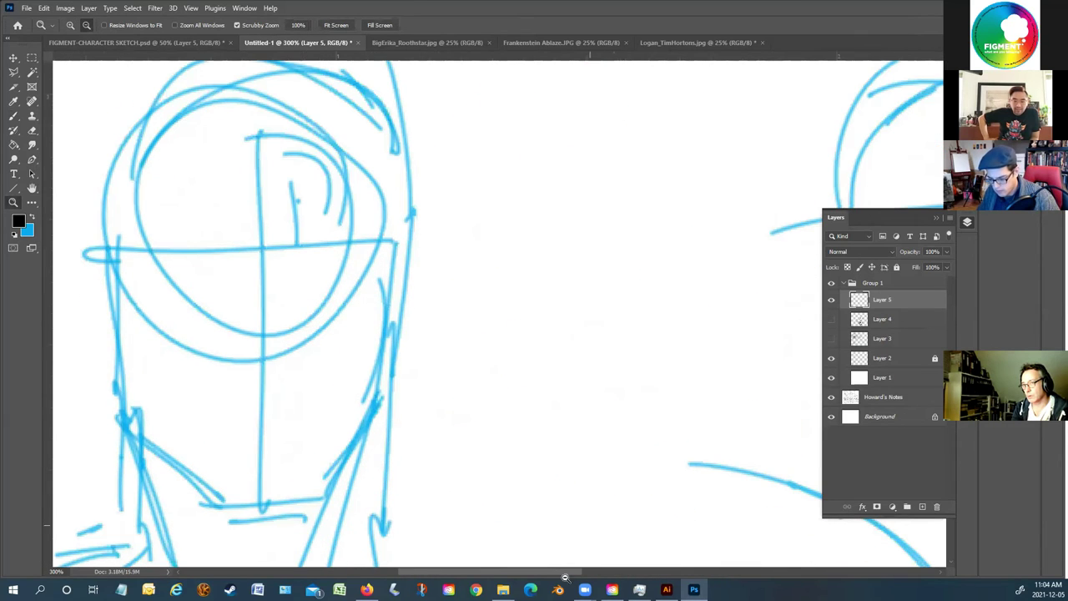
pyautogui.moveTo(565, 572); pyautogui.dragTo(511, 573)
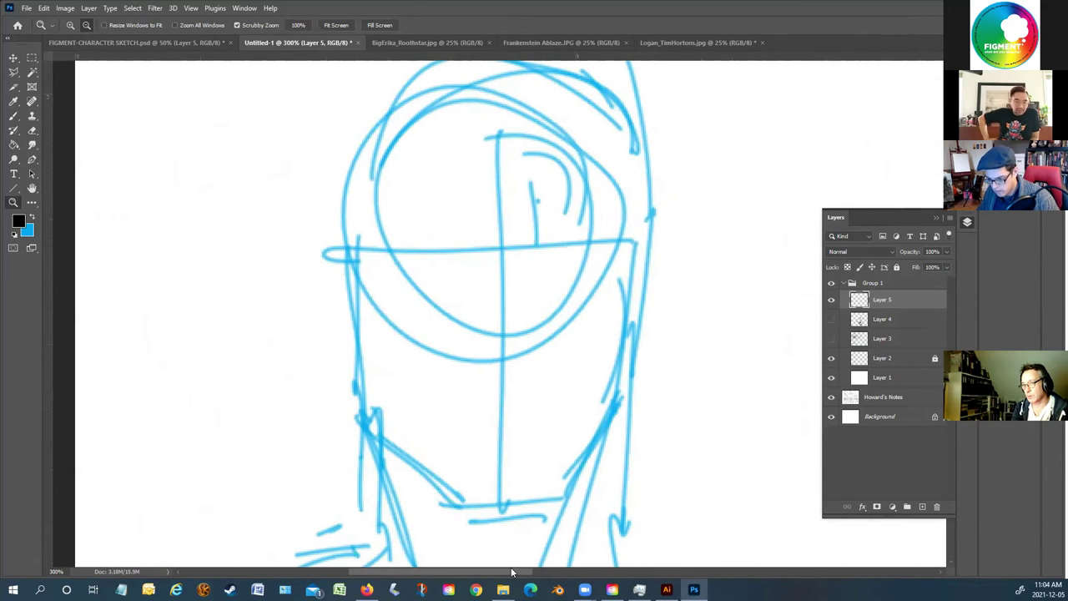
pyautogui.scroll(1, 219, 251)
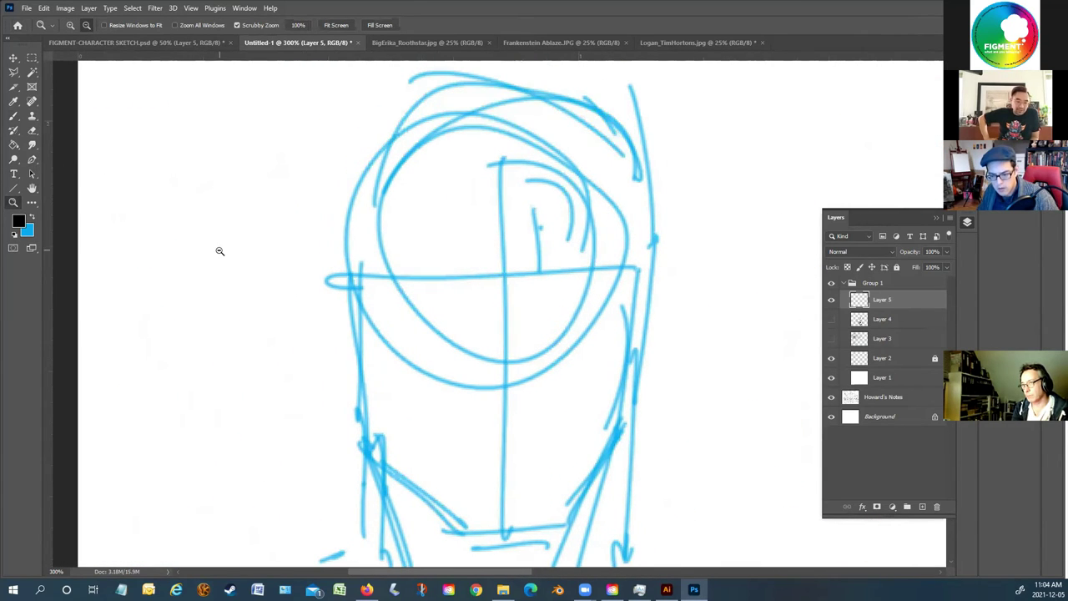
pyautogui.click(14, 115)
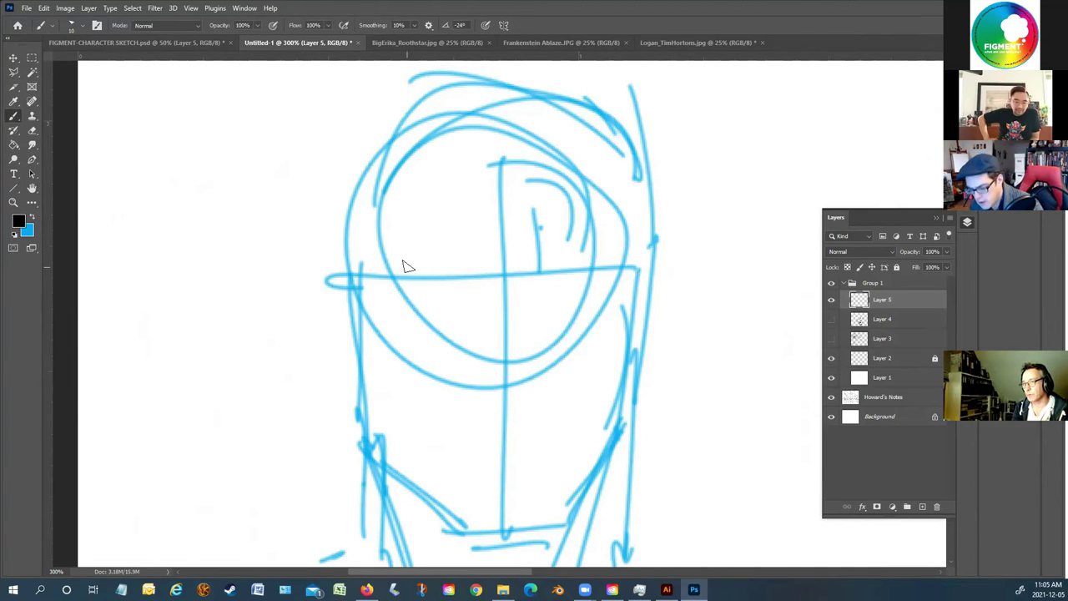
pyautogui.moveTo(459, 291)
pyautogui.mouseDown()
pyautogui.moveTo(412, 294)
pyautogui.moveTo(460, 282)
pyautogui.moveTo(465, 297)
pyautogui.moveTo(409, 304)
pyautogui.mouseUp()
pyautogui.moveTo(543, 279)
pyautogui.mouseDown()
pyautogui.moveTo(599, 293)
pyautogui.moveTo(540, 282)
pyautogui.mouseUp()
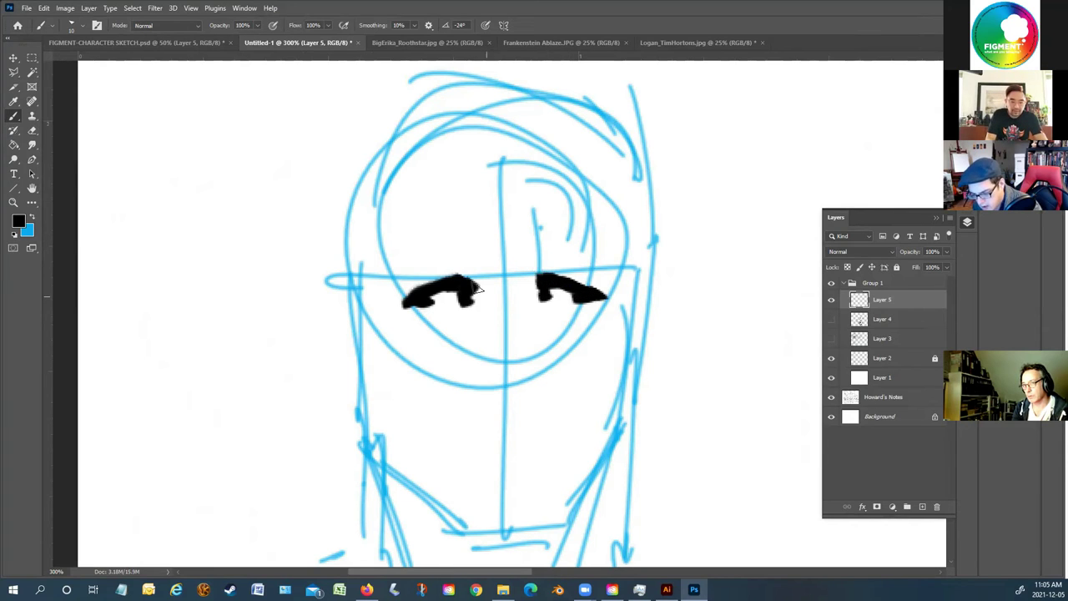
# Ink the left face edge, an angular left brow plate and a diamond shape in the middle of the forehead
pyautogui.moveTo(349, 294); pyautogui.dragTo(364, 359)
pyautogui.moveTo(430, 253); pyautogui.dragTo(385, 277)
pyautogui.moveTo(349, 232); pyautogui.dragTo(385, 274)
pyautogui.moveTo(523, 210)
pyautogui.mouseDown()
pyautogui.moveTo(496, 238)
pyautogui.moveTo(503, 256)
pyautogui.moveTo(472, 219)
pyautogui.moveTo(507, 207)
pyautogui.mouseUp()
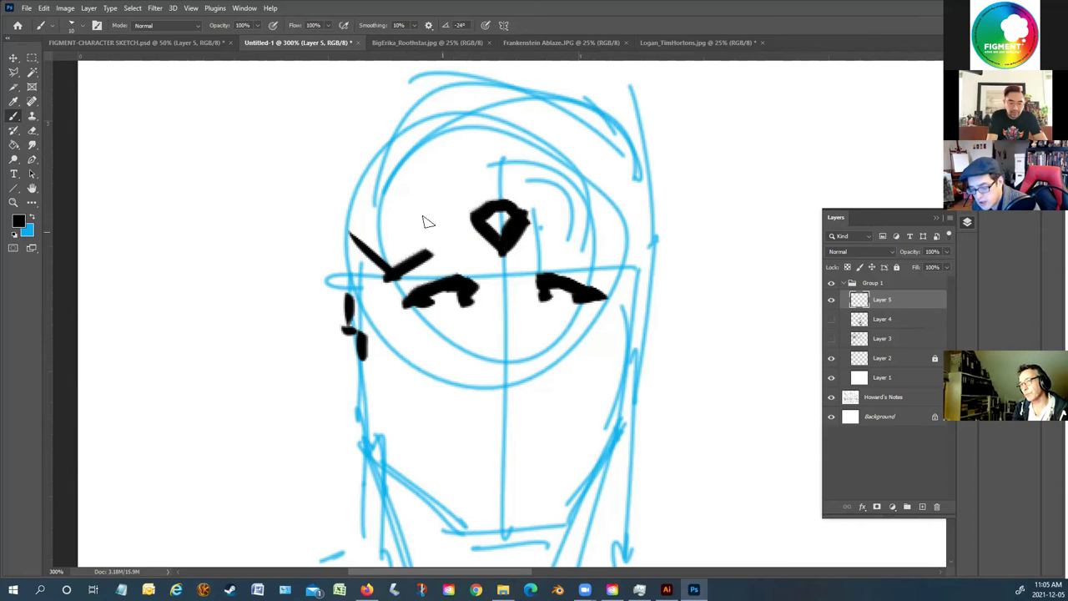
# Draw angular plate edges across both sides of the forehead and down to the right temple
pyautogui.moveTo(422, 245)
pyautogui.mouseDown()
pyautogui.moveTo(406, 265)
pyautogui.moveTo(384, 185)
pyautogui.moveTo(388, 271)
pyautogui.moveTo(455, 226)
pyautogui.mouseUp()
pyautogui.moveTo(492, 186); pyautogui.dragTo(455, 231)
pyautogui.moveTo(415, 190)
pyautogui.mouseDown()
pyautogui.moveTo(451, 235)
pyautogui.moveTo(410, 190)
pyautogui.moveTo(447, 161)
pyautogui.mouseUp()
pyautogui.moveTo(552, 218); pyautogui.dragTo(576, 240)
pyautogui.moveTo(576, 189); pyautogui.dragTo(541, 225)
pyautogui.moveTo(619, 200)
pyautogui.mouseDown()
pyautogui.moveTo(584, 243)
pyautogui.moveTo(596, 249)
pyautogui.mouseUp()
pyautogui.moveTo(598, 245)
pyautogui.mouseDown()
pyautogui.moveTo(626, 280)
pyautogui.moveTo(656, 288)
pyautogui.mouseUp()
# Ink the plated right cheek and jaw edge, then frame the chin with a blocky plate and a dark centre
pyautogui.moveTo(641, 324)
pyautogui.mouseDown()
pyautogui.moveTo(621, 334)
pyautogui.moveTo(602, 384)
pyautogui.moveTo(631, 399)
pyautogui.moveTo(599, 419)
pyautogui.mouseUp()
pyautogui.moveTo(616, 403)
pyautogui.mouseDown()
pyautogui.moveTo(567, 474)
pyautogui.moveTo(582, 484)
pyautogui.mouseUp()
pyautogui.moveTo(572, 526)
pyautogui.mouseDown()
pyautogui.moveTo(558, 485)
pyautogui.moveTo(474, 494)
pyautogui.moveTo(535, 547)
pyautogui.moveTo(518, 551)
pyautogui.mouseUp()
pyautogui.moveTo(506, 502); pyautogui.dragTo(525, 549)
pyautogui.moveTo(517, 501)
pyautogui.mouseDown()
pyautogui.moveTo(534, 535)
pyautogui.moveTo(520, 556)
pyautogui.moveTo(456, 543)
pyautogui.mouseUp()
pyautogui.moveTo(469, 499)
pyautogui.mouseDown()
pyautogui.moveTo(452, 539)
pyautogui.moveTo(377, 469)
pyautogui.moveTo(418, 498)
pyautogui.mouseUp()
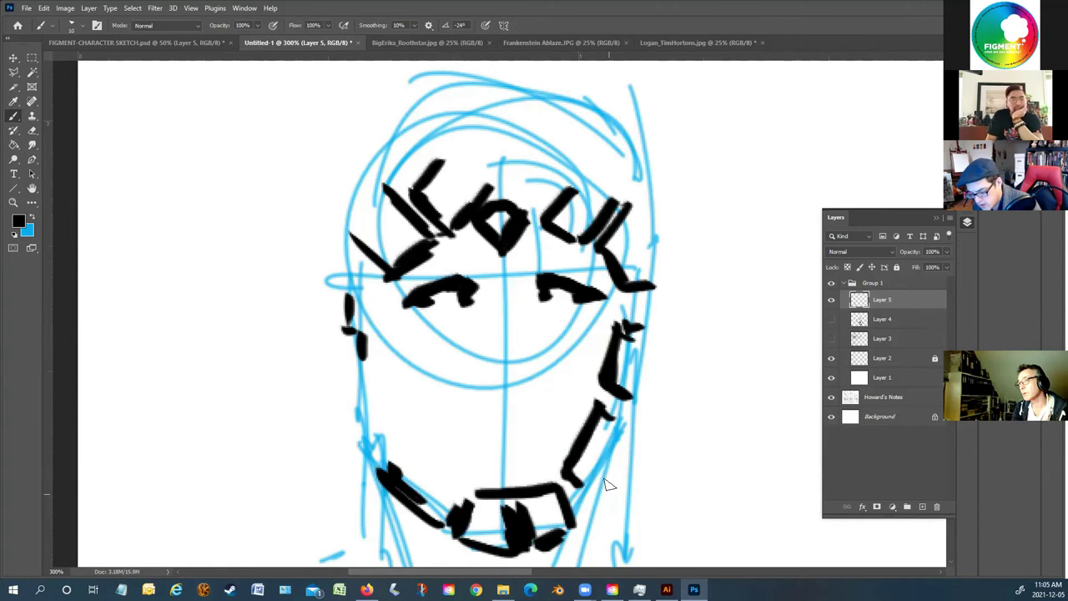
# Add outer jaw and left temple plate strokes, and draw thick ears on both sides of the front-view head
pyautogui.moveTo(624, 451); pyautogui.dragTo(589, 505)
pyautogui.moveTo(635, 422)
pyautogui.mouseDown()
pyautogui.moveTo(624, 444)
pyautogui.moveTo(639, 429)
pyautogui.mouseUp()
pyautogui.moveTo(361, 457)
pyautogui.mouseDown()
pyautogui.moveTo(353, 407)
pyautogui.moveTo(335, 385)
pyautogui.moveTo(358, 380)
pyautogui.moveTo(344, 382)
pyautogui.moveTo(376, 399)
pyautogui.mouseUp()
pyautogui.moveTo(386, 284); pyautogui.dragTo(366, 335)
pyautogui.moveTo(379, 282); pyautogui.dragTo(349, 269)
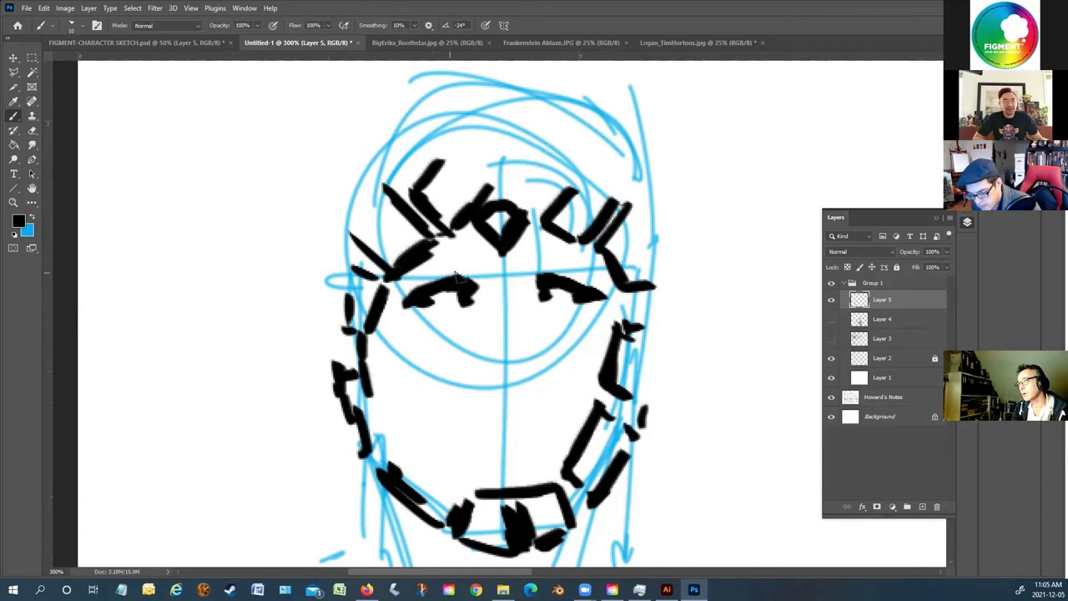
pyautogui.moveTo(334, 342); pyautogui.dragTo(338, 362)
pyautogui.moveTo(321, 307)
pyautogui.mouseDown()
pyautogui.moveTo(328, 369)
pyautogui.moveTo(322, 358)
pyautogui.mouseUp()
pyautogui.moveTo(668, 294)
pyautogui.mouseDown()
pyautogui.moveTo(664, 355)
pyautogui.moveTo(653, 327)
pyautogui.mouseUp()
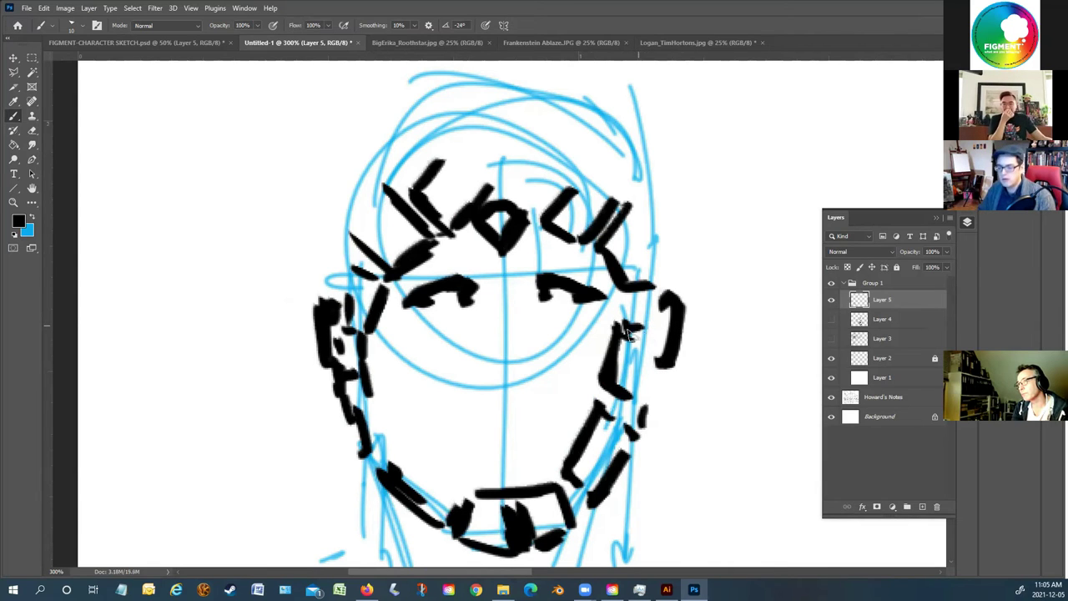
# Hatch the neck and shoulders in bold black strokes, with a solid shadow under the front-view chin
pyautogui.scroll(-5, 701, 360)
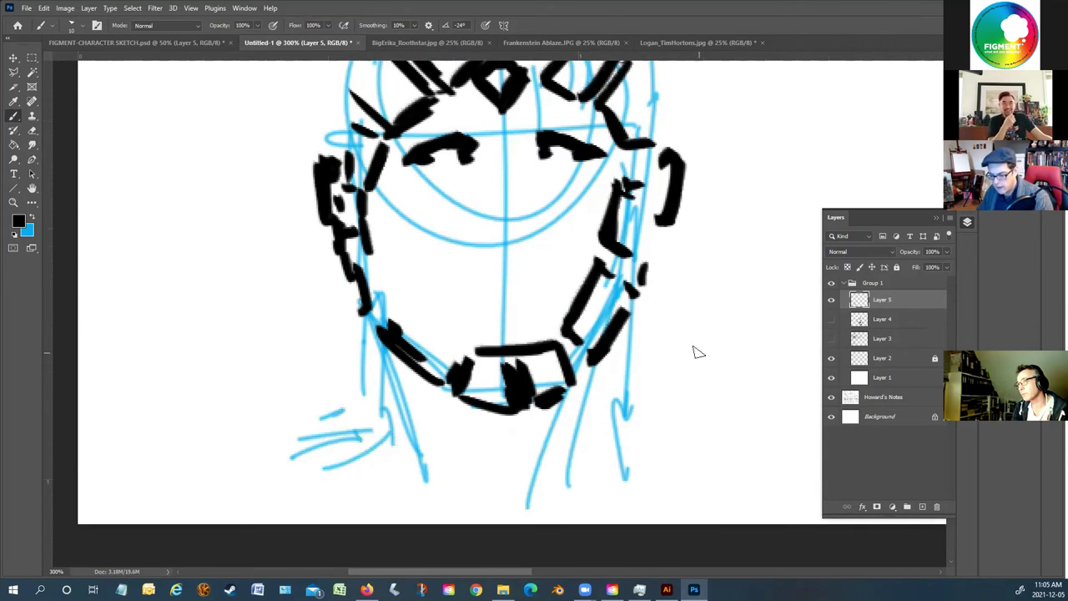
pyautogui.moveTo(394, 354)
pyautogui.mouseDown()
pyautogui.moveTo(419, 385)
pyautogui.moveTo(383, 357)
pyautogui.moveTo(419, 407)
pyautogui.moveTo(421, 458)
pyautogui.moveTo(403, 476)
pyautogui.moveTo(369, 480)
pyautogui.moveTo(327, 459)
pyautogui.moveTo(316, 475)
pyautogui.moveTo(292, 455)
pyautogui.mouseUp()
pyautogui.moveTo(675, 468)
pyautogui.mouseDown()
pyautogui.moveTo(684, 475)
pyautogui.moveTo(622, 468)
pyautogui.moveTo(599, 443)
pyautogui.moveTo(614, 409)
pyautogui.moveTo(608, 355)
pyautogui.moveTo(513, 501)
pyautogui.moveTo(495, 406)
pyautogui.moveTo(469, 428)
pyautogui.mouseUp()
pyautogui.click(493, 498)
pyautogui.moveTo(369, 325); pyautogui.dragTo(382, 356)
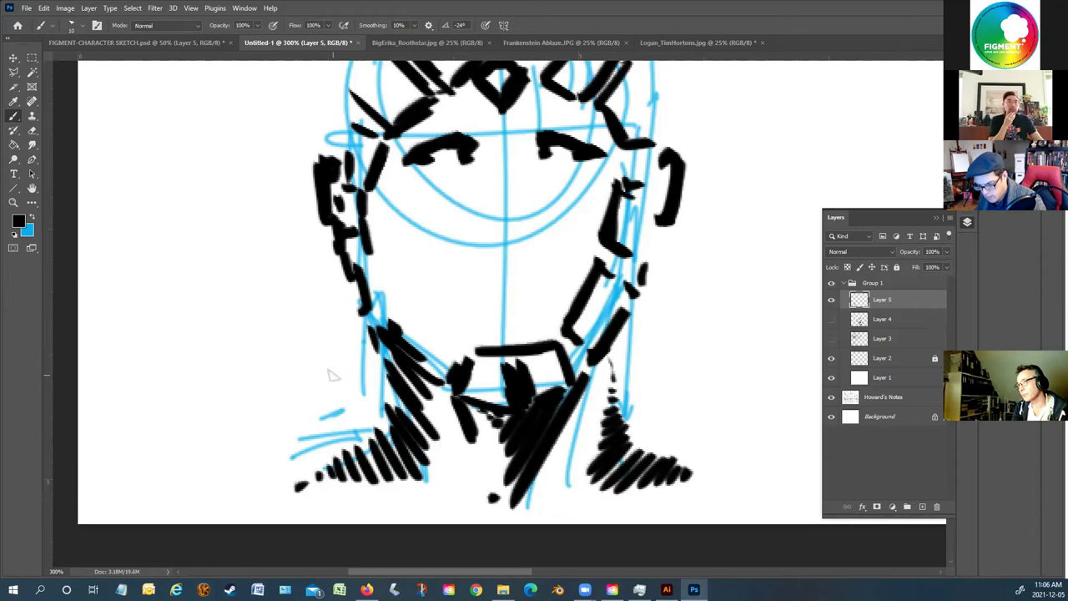
# Fill a large black collar shape beside the left jaw and extend it with rough outer shoulder strokes
pyautogui.moveTo(357, 490)
pyautogui.mouseDown()
pyautogui.moveTo(238, 382)
pyautogui.moveTo(296, 342)
pyautogui.mouseUp()
pyautogui.moveTo(265, 385)
pyautogui.mouseDown()
pyautogui.moveTo(335, 326)
pyautogui.moveTo(314, 414)
pyautogui.moveTo(337, 423)
pyautogui.moveTo(374, 409)
pyautogui.moveTo(364, 422)
pyautogui.moveTo(323, 440)
pyautogui.moveTo(278, 401)
pyautogui.moveTo(285, 411)
pyautogui.moveTo(298, 376)
pyautogui.moveTo(338, 410)
pyautogui.moveTo(337, 361)
pyautogui.moveTo(375, 399)
pyautogui.moveTo(371, 347)
pyautogui.moveTo(371, 366)
pyautogui.moveTo(349, 328)
pyautogui.moveTo(347, 347)
pyautogui.moveTo(346, 296)
pyautogui.moveTo(331, 348)
pyautogui.moveTo(353, 298)
pyautogui.mouseUp()
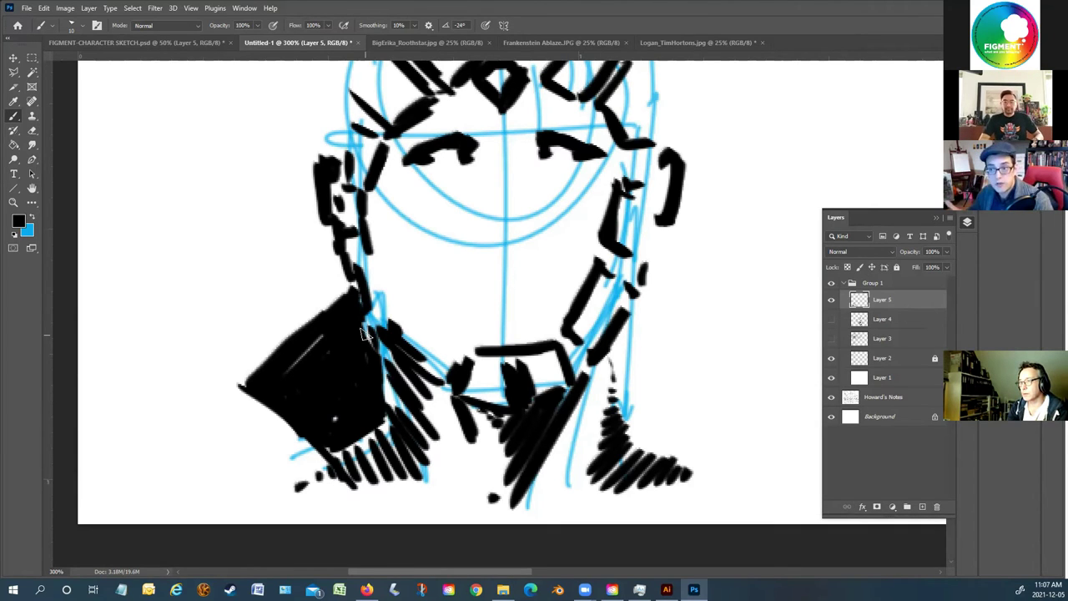
pyautogui.moveTo(327, 445)
pyautogui.mouseDown()
pyautogui.moveTo(279, 471)
pyautogui.moveTo(240, 471)
pyautogui.moveTo(257, 419)
pyautogui.mouseUp()
pyautogui.moveTo(196, 380); pyautogui.dragTo(308, 449)
pyautogui.moveTo(250, 464)
pyautogui.mouseDown()
pyautogui.moveTo(329, 484)
pyautogui.moveTo(187, 375)
pyautogui.moveTo(342, 280)
pyautogui.moveTo(163, 455)
pyautogui.mouseUp()
# Block in the black collar shape beside the right jaw and add slanted shoulder lines on both sides
pyautogui.moveTo(646, 344); pyautogui.dragTo(708, 392)
pyautogui.moveTo(643, 320)
pyautogui.mouseDown()
pyautogui.moveTo(723, 372)
pyautogui.moveTo(711, 390)
pyautogui.mouseUp()
pyautogui.moveTo(638, 360)
pyautogui.mouseDown()
pyautogui.moveTo(657, 403)
pyautogui.moveTo(648, 336)
pyautogui.moveTo(636, 366)
pyautogui.moveTo(653, 429)
pyautogui.moveTo(613, 413)
pyautogui.mouseUp()
pyautogui.moveTo(648, 313)
pyautogui.mouseDown()
pyautogui.moveTo(618, 412)
pyautogui.moveTo(618, 345)
pyautogui.moveTo(639, 280)
pyautogui.mouseUp()
pyautogui.moveTo(665, 268)
pyautogui.mouseDown()
pyautogui.moveTo(639, 249)
pyautogui.moveTo(723, 294)
pyautogui.mouseUp()
pyautogui.moveTo(679, 259); pyautogui.dragTo(788, 358)
pyautogui.moveTo(319, 247); pyautogui.dragTo(247, 305)
pyautogui.moveTo(269, 290); pyautogui.dragTo(243, 310)
# Ink a wide open mouth with a thick outline and dark interior on the front-view face
pyautogui.scroll(2, 251, 233)
pyautogui.moveTo(478, 204); pyautogui.dragTo(472, 215)
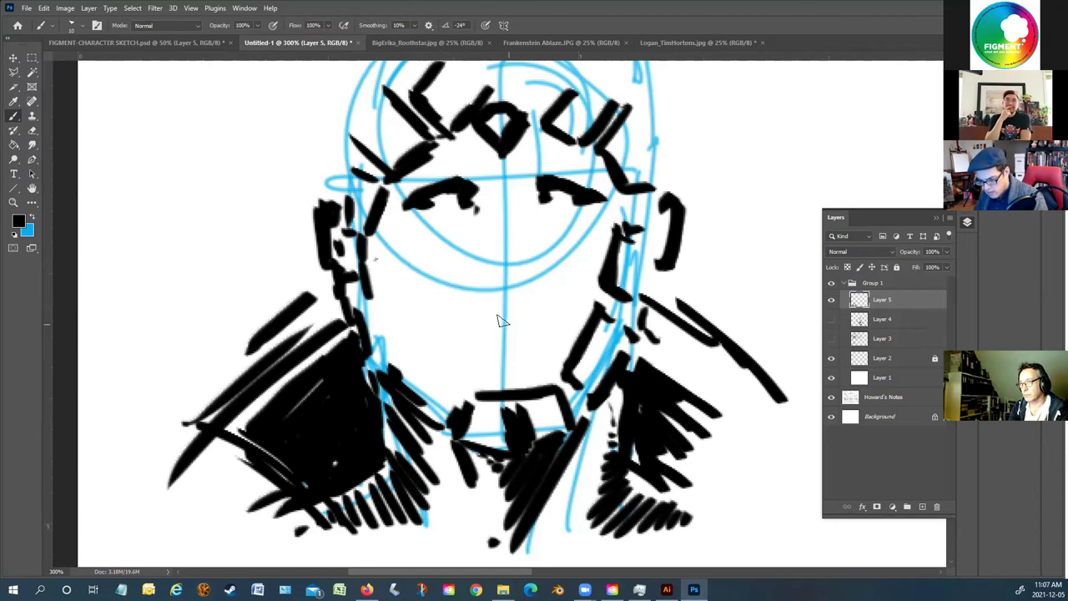
pyautogui.moveTo(493, 351)
pyautogui.mouseDown()
pyautogui.moveTo(440, 358)
pyautogui.moveTo(467, 321)
pyautogui.moveTo(449, 338)
pyautogui.moveTo(460, 311)
pyautogui.moveTo(540, 301)
pyautogui.moveTo(554, 326)
pyautogui.moveTo(551, 351)
pyautogui.moveTo(531, 371)
pyautogui.moveTo(469, 376)
pyautogui.moveTo(457, 366)
pyautogui.moveTo(474, 320)
pyautogui.moveTo(491, 327)
pyautogui.moveTo(493, 346)
pyautogui.moveTo(522, 327)
pyautogui.moveTo(513, 315)
pyautogui.moveTo(533, 343)
pyautogui.mouseUp()
pyautogui.moveTo(465, 310); pyautogui.dragTo(496, 296)
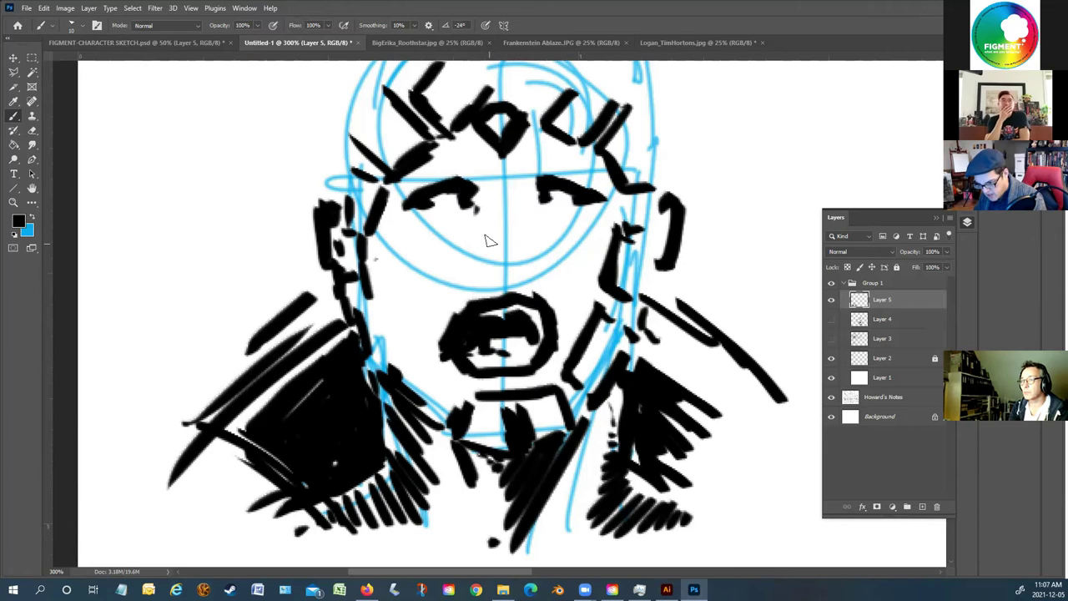
# Draw the nose creases, darken the left eye's inner corner and brow, and add plate strokes on the left cheek
pyautogui.moveTo(492, 237); pyautogui.dragTo(455, 258)
pyautogui.moveTo(518, 233); pyautogui.dragTo(556, 267)
pyautogui.moveTo(522, 223); pyautogui.dragTo(548, 249)
pyautogui.moveTo(478, 189)
pyautogui.mouseDown()
pyautogui.moveTo(473, 216)
pyautogui.moveTo(450, 235)
pyautogui.mouseUp()
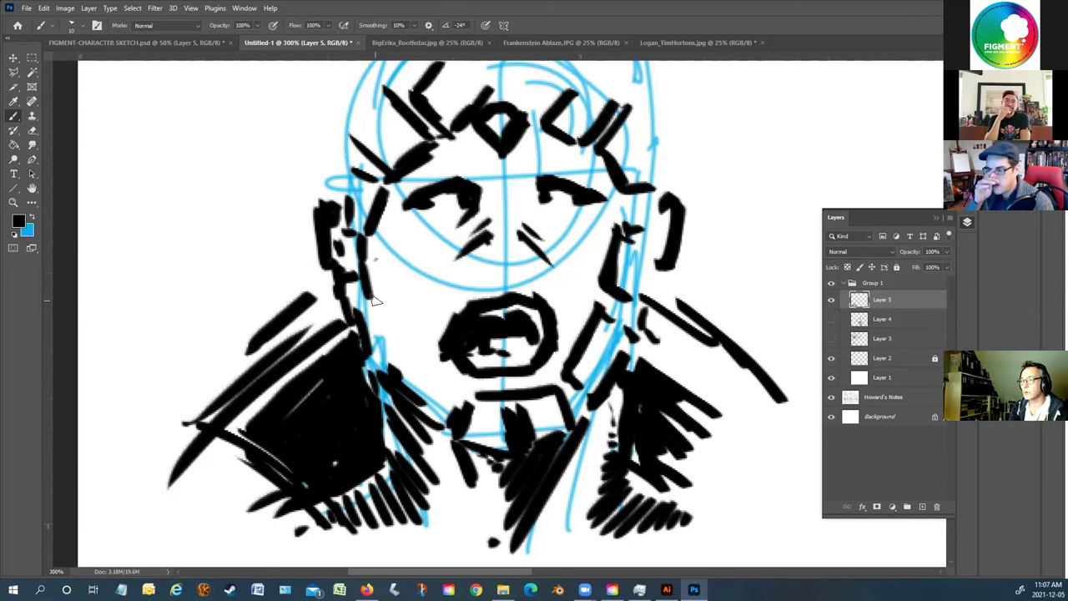
pyautogui.moveTo(399, 229)
pyautogui.mouseDown()
pyautogui.moveTo(377, 262)
pyautogui.moveTo(396, 282)
pyautogui.moveTo(369, 290)
pyautogui.moveTo(377, 216)
pyautogui.mouseUp()
pyautogui.moveTo(386, 299); pyautogui.dragTo(375, 327)
pyautogui.moveTo(491, 173)
pyautogui.mouseDown()
pyautogui.moveTo(479, 197)
pyautogui.moveTo(441, 174)
pyautogui.mouseUp()
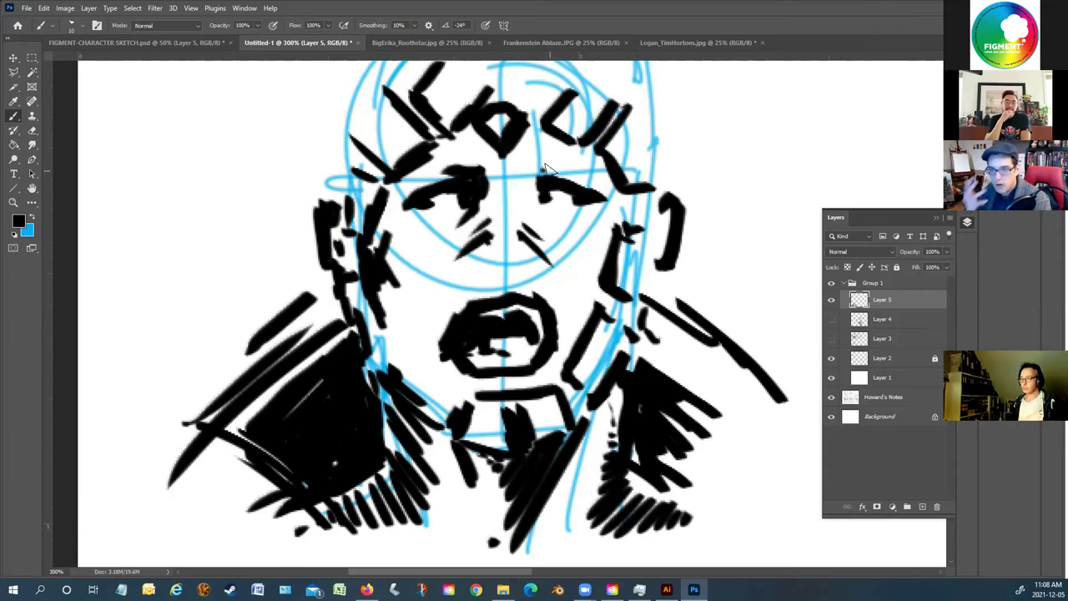
# Add angular crease and plate strokes to both cheeks and the jaw, and thicken the upper lip and left nose crease
pyautogui.moveTo(425, 273)
pyautogui.mouseDown()
pyautogui.moveTo(402, 311)
pyautogui.moveTo(404, 344)
pyautogui.mouseUp()
pyautogui.moveTo(589, 249); pyautogui.dragTo(574, 292)
pyautogui.moveTo(621, 291); pyautogui.dragTo(586, 327)
pyautogui.moveTo(588, 367); pyautogui.dragTo(556, 417)
pyautogui.moveTo(467, 400)
pyautogui.mouseDown()
pyautogui.moveTo(444, 432)
pyautogui.moveTo(423, 351)
pyautogui.mouseUp()
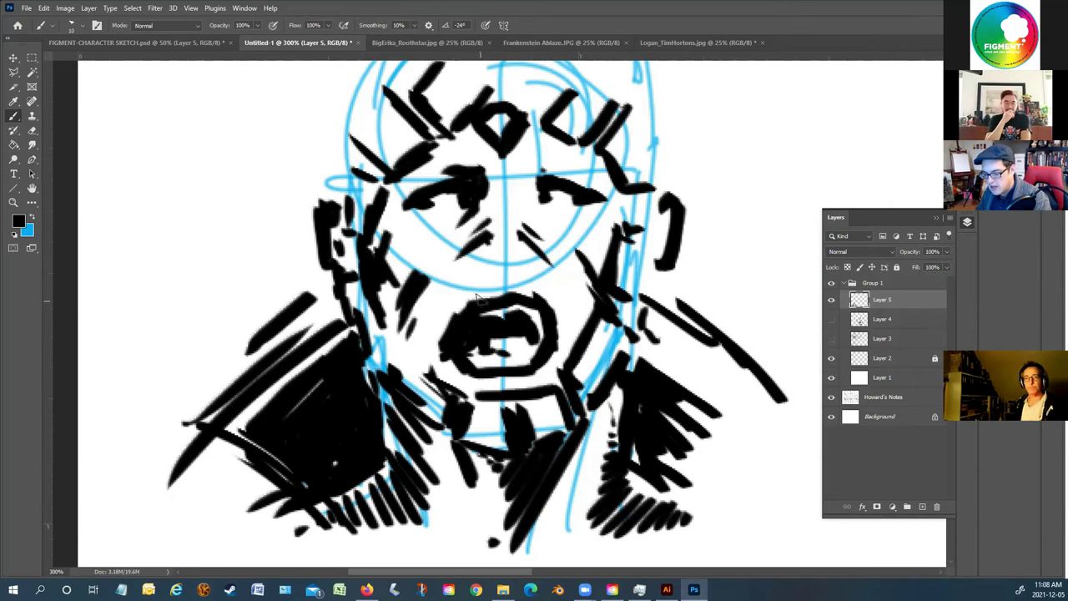
pyautogui.moveTo(527, 292); pyautogui.dragTo(459, 324)
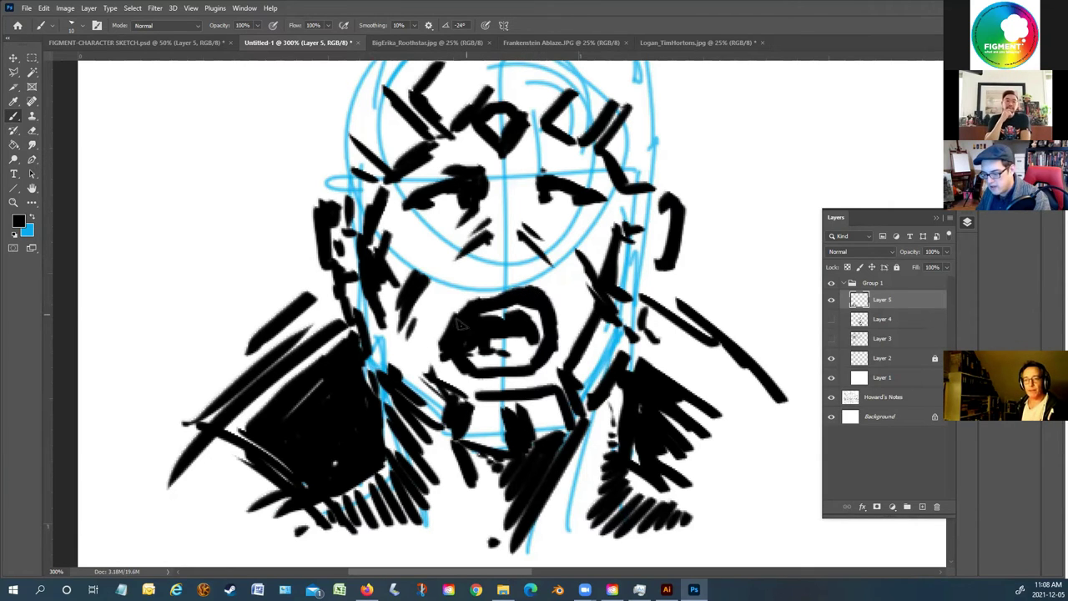
pyautogui.moveTo(465, 252); pyautogui.dragTo(450, 287)
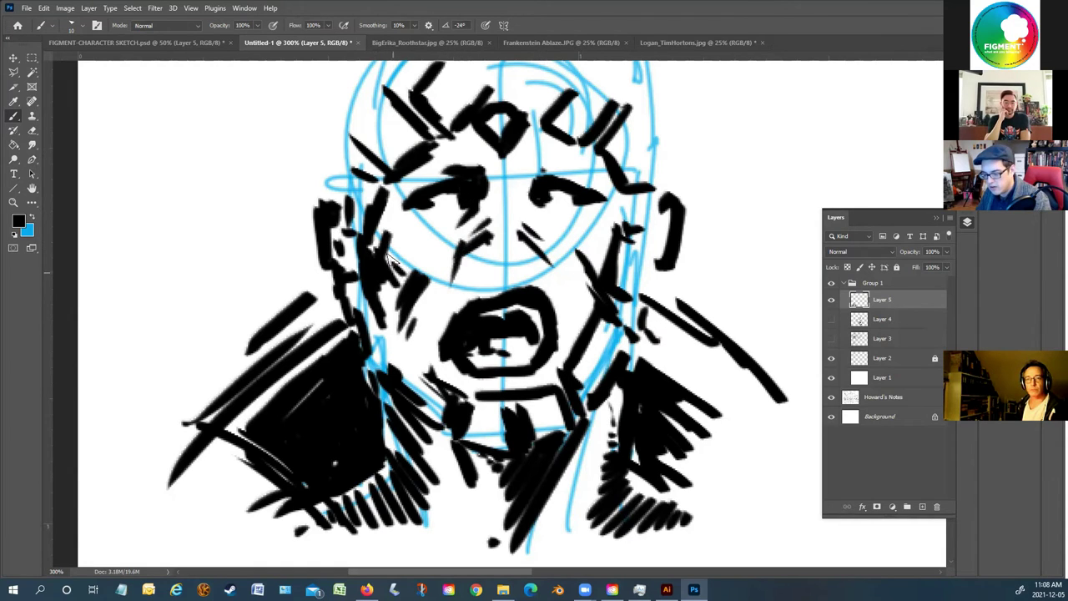
# Shade the left cheek and jaw with dense black strokes and fill in the forehead diamond
pyautogui.moveTo(409, 327)
pyautogui.mouseDown()
pyautogui.moveTo(382, 337)
pyautogui.moveTo(409, 365)
pyautogui.moveTo(352, 303)
pyautogui.moveTo(372, 359)
pyautogui.mouseUp()
pyautogui.moveTo(392, 309); pyautogui.dragTo(357, 356)
pyautogui.moveTo(367, 294); pyautogui.dragTo(353, 320)
pyautogui.moveTo(389, 200); pyautogui.dragTo(375, 246)
pyautogui.moveTo(457, 136)
pyautogui.mouseDown()
pyautogui.moveTo(482, 126)
pyautogui.moveTo(504, 164)
pyautogui.mouseUp()
pyautogui.moveTo(527, 124)
pyautogui.mouseDown()
pyautogui.moveTo(506, 166)
pyautogui.moveTo(514, 161)
pyautogui.mouseUp()
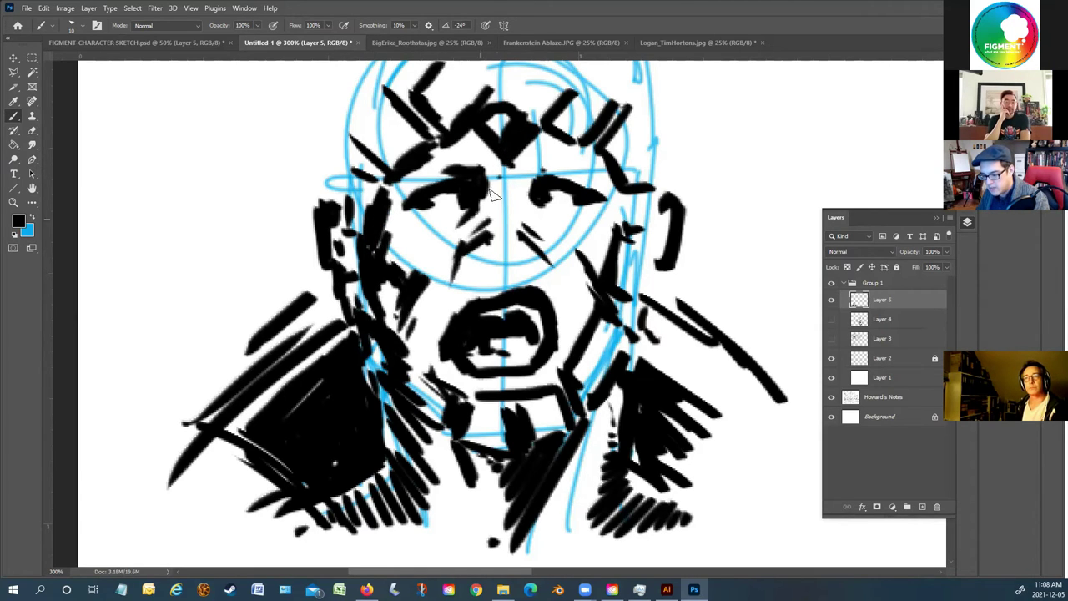
# Deepen the shadows under both eyes, on the left temple and cheek, and around the corners of the mouth
pyautogui.moveTo(604, 190); pyautogui.dragTo(577, 224)
pyautogui.moveTo(409, 225); pyautogui.dragTo(386, 257)
pyautogui.moveTo(397, 221); pyautogui.dragTo(378, 255)
pyautogui.moveTo(404, 211); pyautogui.dragTo(385, 231)
pyautogui.moveTo(398, 283); pyautogui.dragTo(380, 310)
pyautogui.moveTo(399, 292)
pyautogui.mouseDown()
pyautogui.moveTo(381, 331)
pyautogui.moveTo(416, 371)
pyautogui.mouseUp()
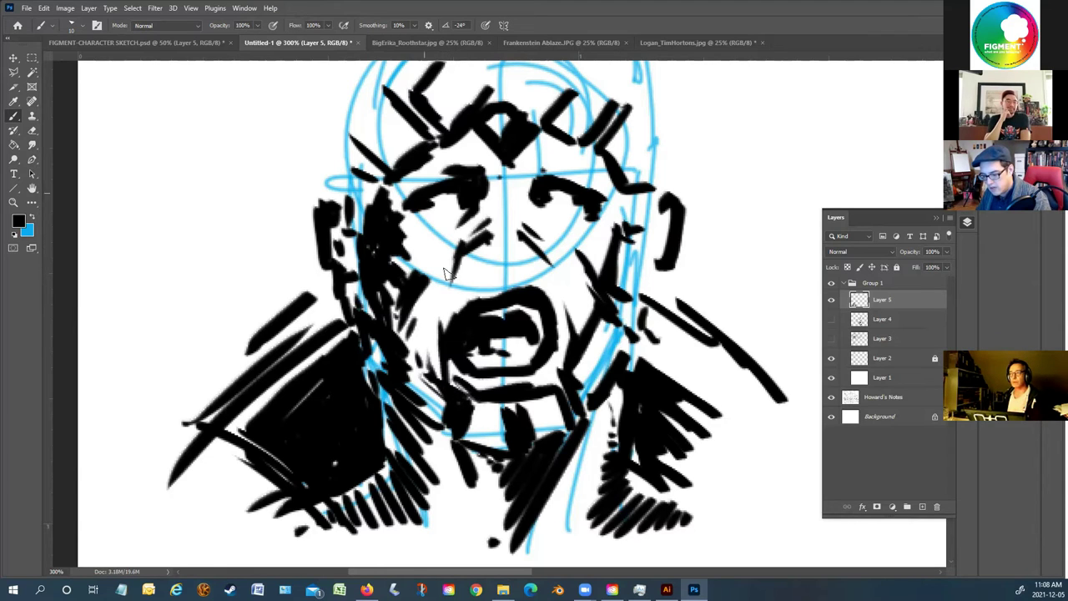
pyautogui.moveTo(454, 219); pyautogui.dragTo(465, 199)
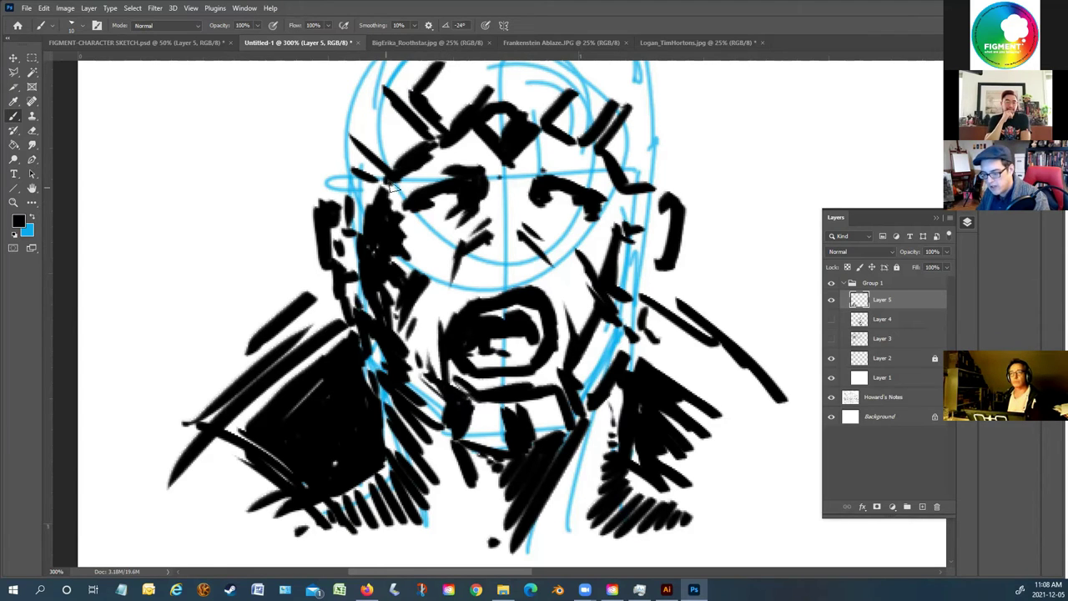
pyautogui.moveTo(599, 178); pyautogui.dragTo(559, 172)
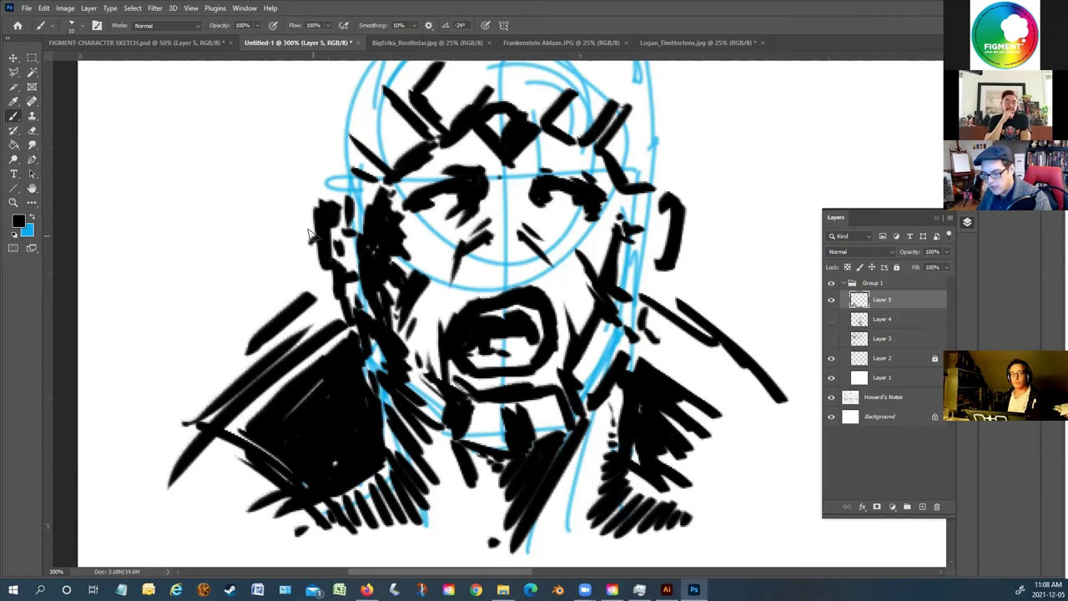
# Draw a row of thick rounded knobs over the crown from the left ear around to the right ear
pyautogui.scroll(4, 308, 237)
pyautogui.moveTo(349, 283)
pyautogui.mouseDown()
pyautogui.moveTo(373, 259)
pyautogui.moveTo(330, 324)
pyautogui.moveTo(320, 243)
pyautogui.moveTo(352, 252)
pyautogui.mouseUp()
pyautogui.moveTo(385, 205)
pyautogui.mouseDown()
pyautogui.moveTo(391, 165)
pyautogui.moveTo(394, 190)
pyautogui.mouseUp()
pyautogui.moveTo(464, 146); pyautogui.dragTo(460, 157)
pyautogui.moveTo(518, 131)
pyautogui.mouseDown()
pyautogui.moveTo(480, 150)
pyautogui.moveTo(473, 140)
pyautogui.mouseUp()
pyautogui.moveTo(582, 151)
pyautogui.mouseDown()
pyautogui.moveTo(586, 177)
pyautogui.moveTo(594, 149)
pyautogui.mouseUp()
pyautogui.moveTo(649, 200)
pyautogui.mouseDown()
pyautogui.moveTo(671, 222)
pyautogui.moveTo(639, 218)
pyautogui.mouseUp()
pyautogui.moveTo(672, 277)
pyautogui.mouseDown()
pyautogui.moveTo(648, 252)
pyautogui.moveTo(668, 327)
pyautogui.mouseUp()
pyautogui.scroll(3, 661, 261)
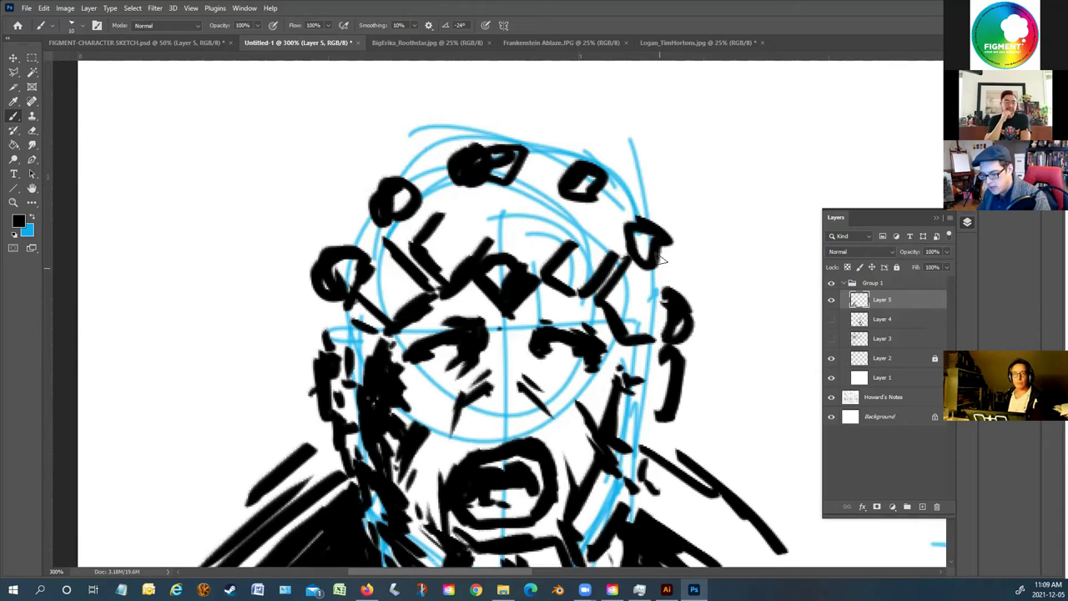
# Link the knobs on the left of the forehead and draw a plated tube projecting outward from the left ear
pyautogui.scroll(-3, 291, 323)
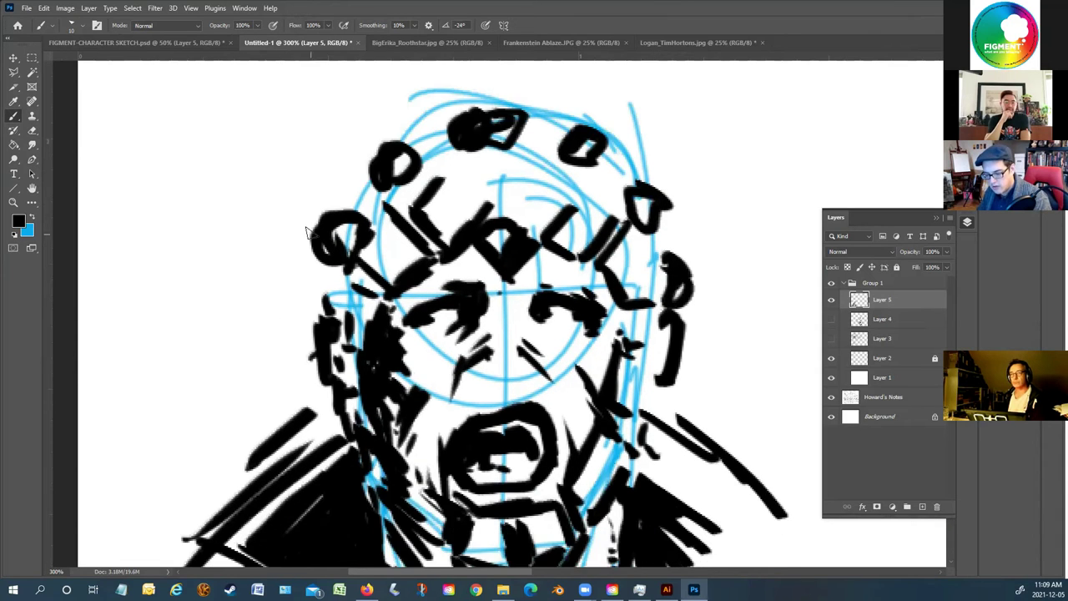
pyautogui.scroll(3, 307, 232)
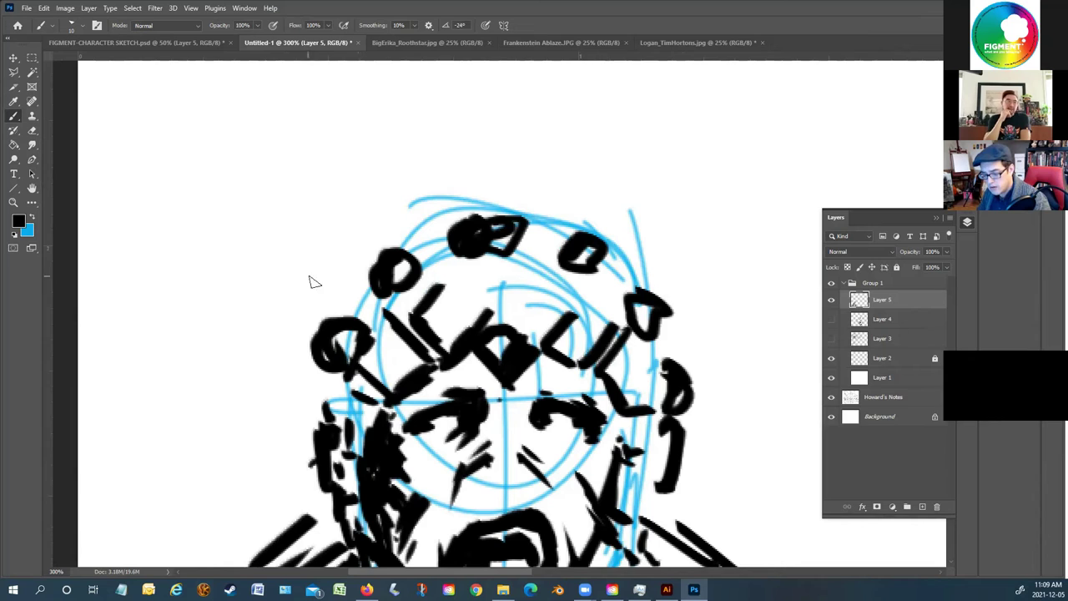
pyautogui.scroll(-1, 309, 275)
pyautogui.scroll(-2, 317, 288)
pyautogui.moveTo(321, 304)
pyautogui.mouseDown()
pyautogui.moveTo(316, 225)
pyautogui.moveTo(292, 338)
pyautogui.moveTo(286, 319)
pyautogui.moveTo(273, 332)
pyautogui.moveTo(325, 392)
pyautogui.moveTo(317, 418)
pyautogui.moveTo(248, 312)
pyautogui.moveTo(250, 280)
pyautogui.moveTo(216, 280)
pyautogui.moveTo(193, 321)
pyautogui.moveTo(190, 275)
pyautogui.moveTo(267, 321)
pyautogui.mouseUp()
pyautogui.scroll(1, 217, 251)
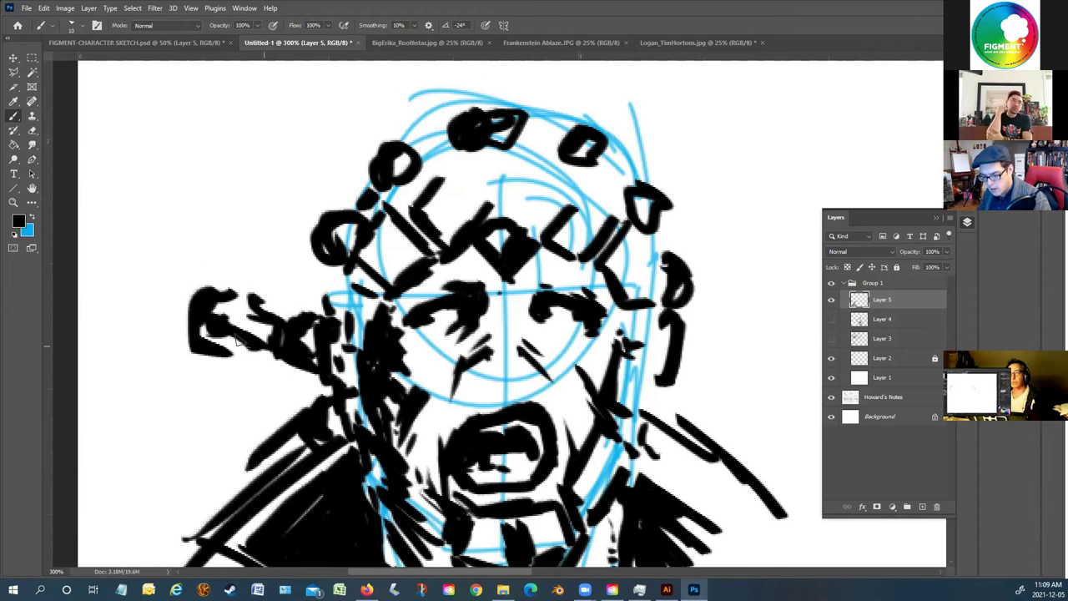
# Undo the strokes of the plated tube projecting from the left ear
pyautogui.hotkey('ctrl', 'z')
pyautogui.hotkey('ctrl', 'z')
pyautogui.hotkey('ctrl', 'z')
pyautogui.hotkey('ctrl', 'z')
pyautogui.hotkey('ctrl', 'z')
pyautogui.hotkey('ctrl', 'z')
pyautogui.hotkey('ctrl', 'z')
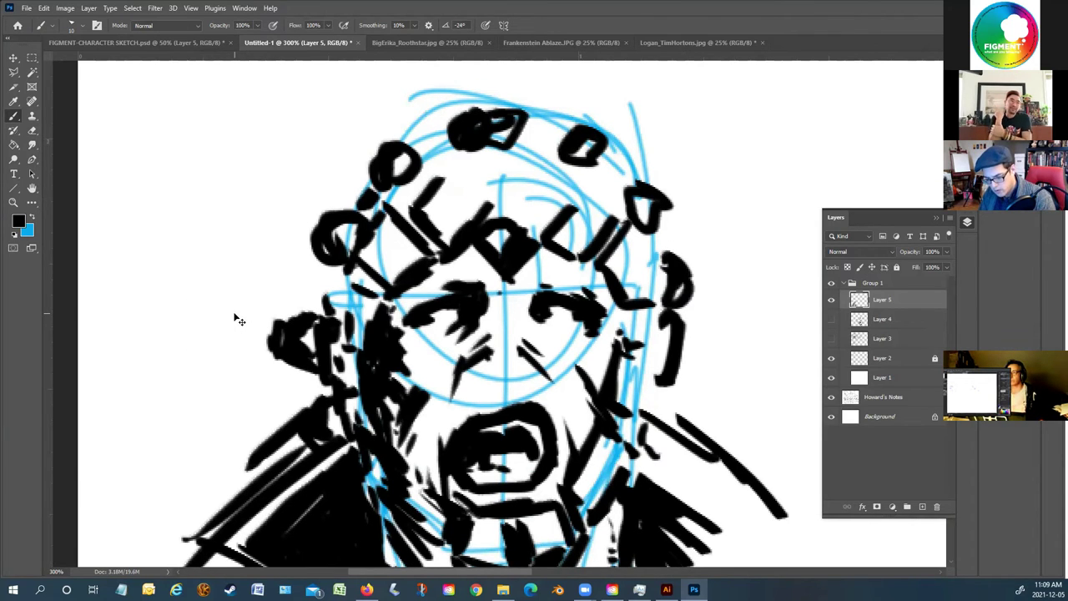
pyautogui.hotkey('ctrl', 'z')
pyautogui.hotkey('ctrl', 'z')
# Redraw the left ear's outer edge with short jagged strokes and a thin spike rising above it
pyautogui.moveTo(316, 367)
pyautogui.mouseDown()
pyautogui.moveTo(285, 339)
pyautogui.moveTo(311, 350)
pyautogui.mouseUp()
pyautogui.moveTo(286, 267); pyautogui.dragTo(302, 321)
pyautogui.scroll(2, 282, 201)
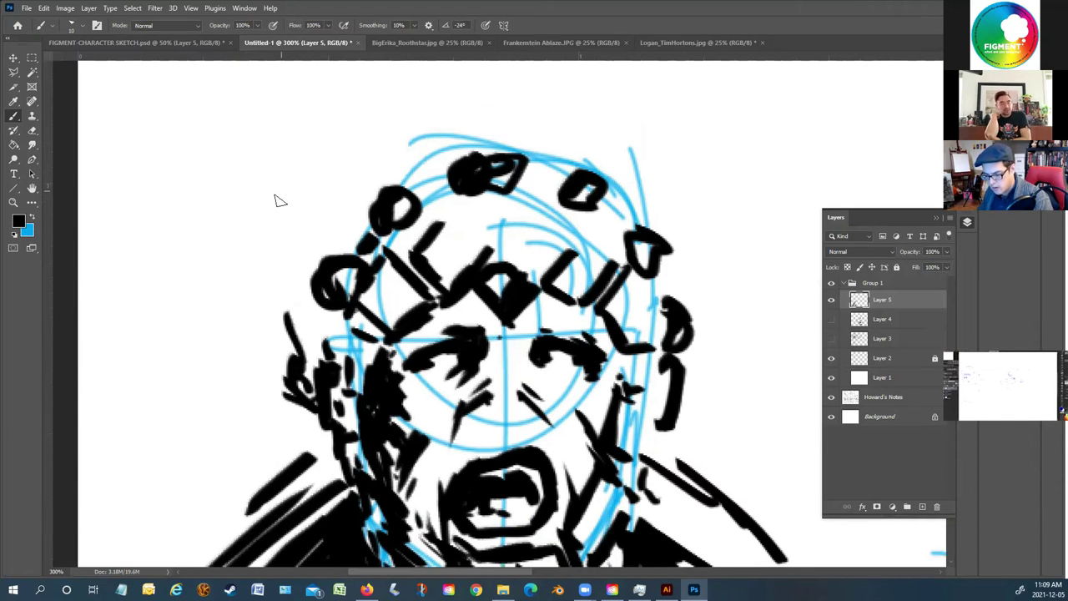
# Build up the crown knobs with jagged black horn spikes on both sides and a thicker plated knob at the centre
pyautogui.moveTo(305, 251); pyautogui.dragTo(334, 269)
pyautogui.moveTo(363, 197); pyautogui.dragTo(387, 207)
pyautogui.moveTo(464, 147)
pyautogui.mouseDown()
pyautogui.moveTo(534, 182)
pyautogui.moveTo(470, 156)
pyautogui.mouseUp()
pyautogui.moveTo(572, 176)
pyautogui.mouseDown()
pyautogui.moveTo(611, 183)
pyautogui.moveTo(603, 164)
pyautogui.moveTo(615, 161)
pyautogui.moveTo(664, 174)
pyautogui.moveTo(614, 158)
pyautogui.moveTo(677, 144)
pyautogui.moveTo(648, 217)
pyautogui.moveTo(622, 203)
pyautogui.moveTo(637, 224)
pyautogui.moveTo(672, 160)
pyautogui.mouseUp()
pyautogui.moveTo(424, 207)
pyautogui.mouseDown()
pyautogui.moveTo(365, 175)
pyautogui.moveTo(330, 194)
pyautogui.moveTo(352, 241)
pyautogui.moveTo(316, 197)
pyautogui.mouseUp()
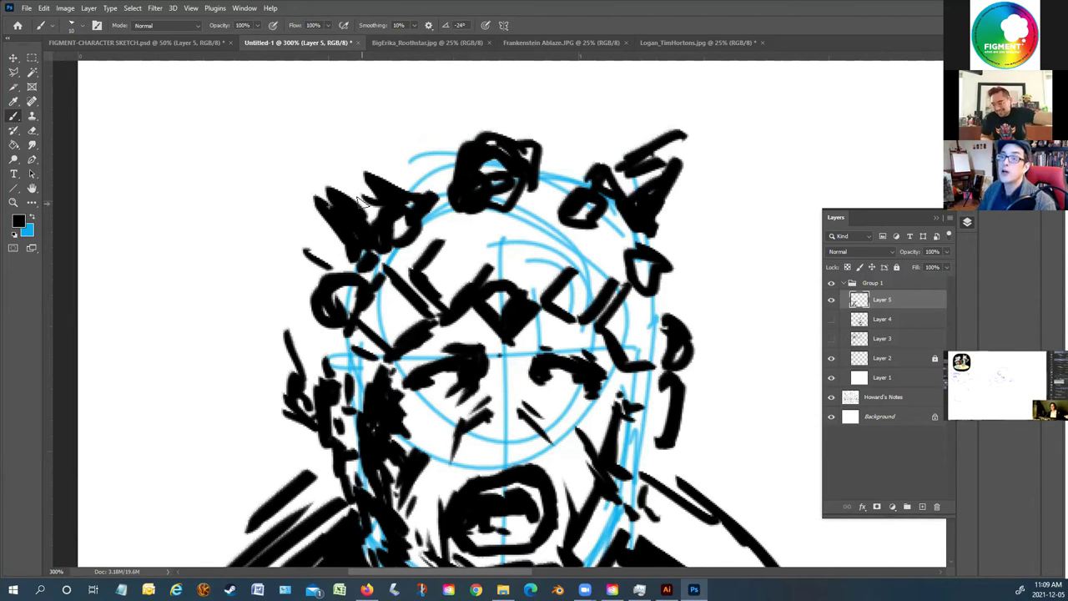
# Extend the jagged black spikes outward beyond the left crown knobs and thicken the thin spike above the left ear
pyautogui.moveTo(342, 202)
pyautogui.mouseDown()
pyautogui.moveTo(334, 148)
pyautogui.moveTo(303, 219)
pyautogui.moveTo(317, 267)
pyautogui.moveTo(329, 250)
pyautogui.moveTo(307, 296)
pyautogui.moveTo(288, 254)
pyautogui.moveTo(318, 326)
pyautogui.moveTo(332, 334)
pyautogui.moveTo(274, 313)
pyautogui.mouseUp()
pyautogui.moveTo(259, 268); pyautogui.dragTo(288, 332)
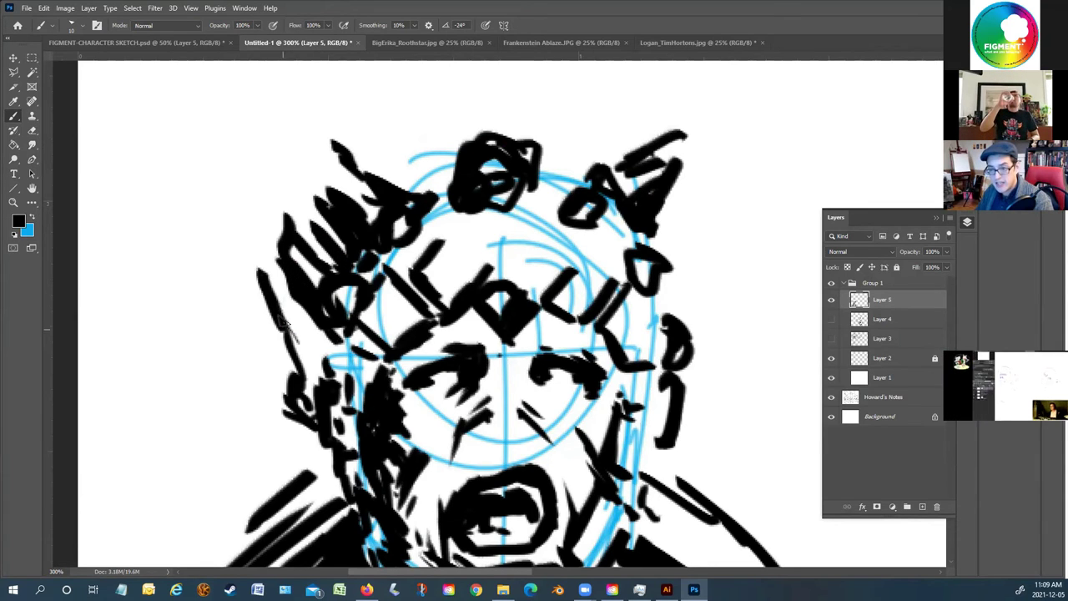
pyautogui.moveTo(279, 286); pyautogui.dragTo(262, 256)
pyautogui.moveTo(288, 330)
pyautogui.mouseDown()
pyautogui.moveTo(313, 384)
pyautogui.moveTo(296, 302)
pyautogui.mouseUp()
# Outline a large horn rising from the right side of the crown, broad at the base and curving up to a point
pyautogui.scroll(3, 298, 302)
pyautogui.moveTo(678, 309); pyautogui.dragTo(717, 252)
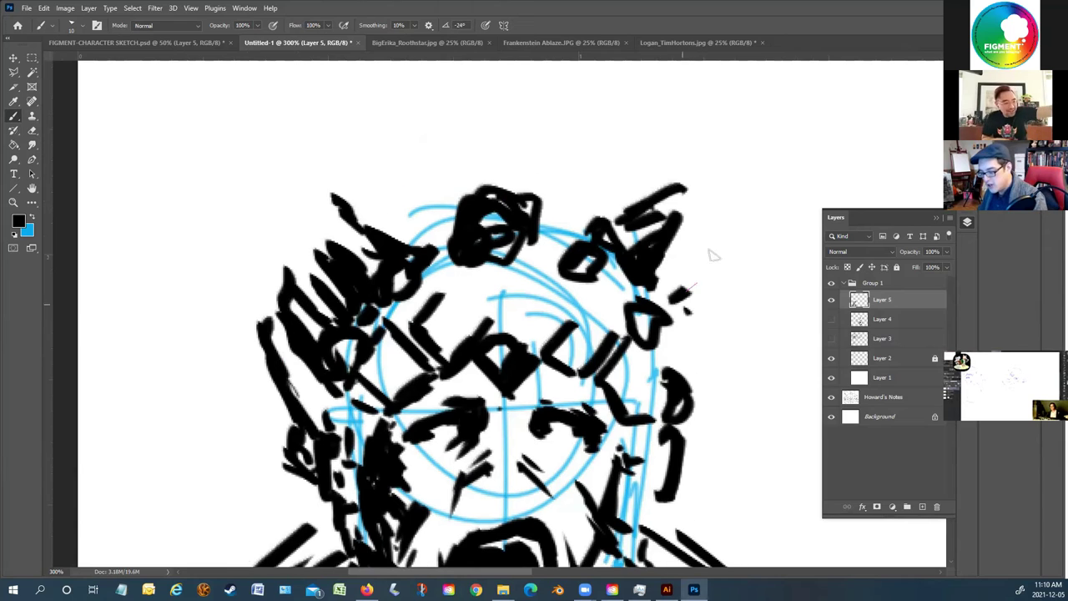
pyautogui.moveTo(659, 284); pyautogui.dragTo(720, 250)
pyautogui.moveTo(692, 219); pyautogui.dragTo(675, 249)
pyautogui.moveTo(678, 344); pyautogui.dragTo(718, 284)
pyautogui.moveTo(692, 380)
pyautogui.mouseDown()
pyautogui.moveTo(726, 323)
pyautogui.moveTo(730, 257)
pyautogui.moveTo(750, 234)
pyautogui.moveTo(768, 147)
pyautogui.moveTo(766, 107)
pyautogui.mouseUp()
pyautogui.moveTo(756, 276); pyautogui.dragTo(797, 227)
pyautogui.moveTo(785, 264); pyautogui.dragTo(703, 382)
pyautogui.scroll(1, 718, 334)
pyautogui.moveTo(691, 208); pyautogui.dragTo(758, 135)
pyautogui.moveTo(716, 247); pyautogui.dragTo(764, 179)
pyautogui.moveTo(788, 224); pyautogui.dragTo(843, 100)
pyautogui.moveTo(750, 56); pyautogui.dragTo(801, 109)
# Texture the right horn with heavy black ridge strokes and darken its outer edge
pyautogui.scroll(4, 733, 152)
pyautogui.scroll(1, 733, 153)
pyautogui.moveTo(758, 219)
pyautogui.mouseDown()
pyautogui.moveTo(719, 148)
pyautogui.moveTo(790, 110)
pyautogui.moveTo(761, 297)
pyautogui.mouseUp()
pyautogui.moveTo(748, 321)
pyautogui.mouseDown()
pyautogui.moveTo(728, 350)
pyautogui.moveTo(727, 386)
pyautogui.mouseUp()
pyautogui.moveTo(780, 276); pyautogui.dragTo(795, 349)
pyautogui.moveTo(816, 304); pyautogui.dragTo(741, 457)
pyautogui.moveTo(810, 240)
pyautogui.mouseDown()
pyautogui.moveTo(800, 333)
pyautogui.moveTo(780, 317)
pyautogui.mouseUp()
pyautogui.moveTo(778, 216); pyautogui.dragTo(768, 241)
pyautogui.moveTo(755, 315); pyautogui.dragTo(726, 353)
# Outline the matching horn on the left side of the crown with short, thick curved strokes
pyautogui.moveTo(272, 329); pyautogui.dragTo(254, 434)
pyautogui.moveTo(334, 307); pyautogui.dragTo(310, 372)
pyautogui.moveTo(317, 261); pyautogui.dragTo(283, 319)
pyautogui.moveTo(272, 277); pyautogui.dragTo(261, 318)
pyautogui.moveTo(272, 255); pyautogui.dragTo(217, 310)
pyautogui.moveTo(219, 317)
pyautogui.mouseDown()
pyautogui.moveTo(244, 340)
pyautogui.moveTo(231, 404)
pyautogui.mouseUp()
pyautogui.moveTo(239, 250); pyautogui.dragTo(250, 282)
pyautogui.moveTo(244, 209)
pyautogui.mouseDown()
pyautogui.moveTo(265, 247)
pyautogui.moveTo(297, 150)
pyautogui.moveTo(249, 81)
pyautogui.moveTo(223, 177)
pyautogui.mouseUp()
pyautogui.moveTo(216, 191)
pyautogui.mouseDown()
pyautogui.moveTo(189, 240)
pyautogui.moveTo(177, 309)
pyautogui.mouseUp()
pyautogui.moveTo(182, 317); pyautogui.dragTo(250, 429)
# Carry the left horn up to its pointed tip with segmented ridges and join its base to the crown knobs
pyautogui.moveTo(262, 245)
pyautogui.mouseDown()
pyautogui.moveTo(227, 287)
pyautogui.moveTo(266, 297)
pyautogui.mouseUp()
pyautogui.moveTo(247, 237); pyautogui.dragTo(196, 309)
pyautogui.moveTo(242, 209); pyautogui.dragTo(206, 235)
pyautogui.moveTo(261, 190); pyautogui.dragTo(215, 205)
pyautogui.moveTo(281, 152)
pyautogui.mouseDown()
pyautogui.moveTo(246, 187)
pyautogui.moveTo(289, 150)
pyautogui.mouseUp()
pyautogui.moveTo(222, 249); pyautogui.dragTo(205, 273)
pyautogui.moveTo(291, 267)
pyautogui.mouseDown()
pyautogui.moveTo(220, 373)
pyautogui.moveTo(219, 411)
pyautogui.mouseUp()
pyautogui.moveTo(265, 433); pyautogui.dragTo(284, 493)
pyautogui.moveTo(305, 288); pyautogui.dragTo(335, 319)
pyautogui.moveTo(288, 250); pyautogui.dragTo(362, 326)
pyautogui.scroll(-1, 307, 421)
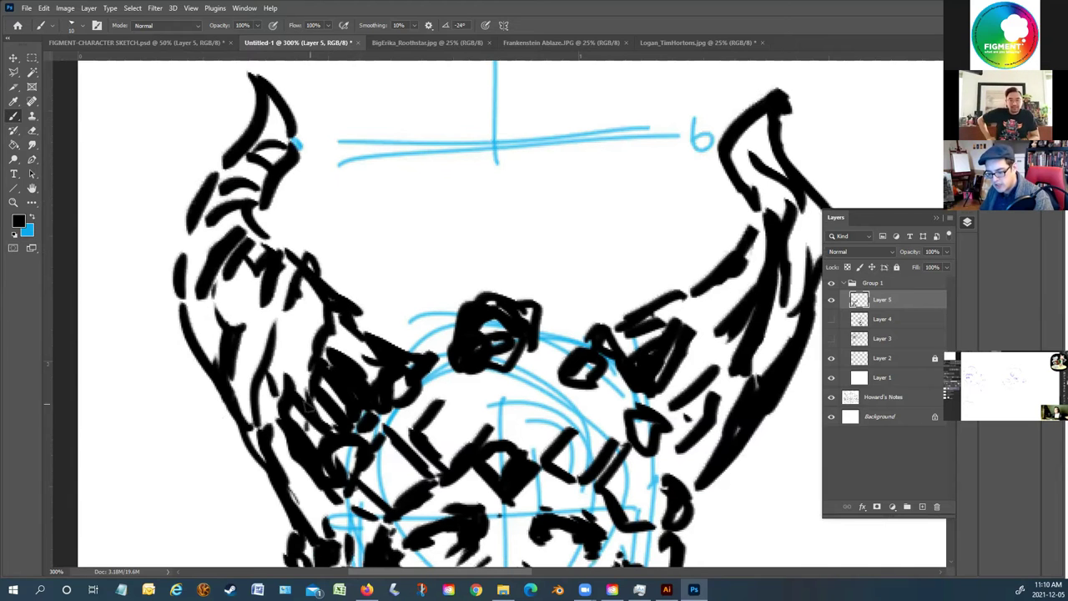
pyautogui.scroll(-1, 318, 395)
pyautogui.moveTo(449, 325); pyautogui.dragTo(421, 354)
pyautogui.scroll(-6, 424, 342)
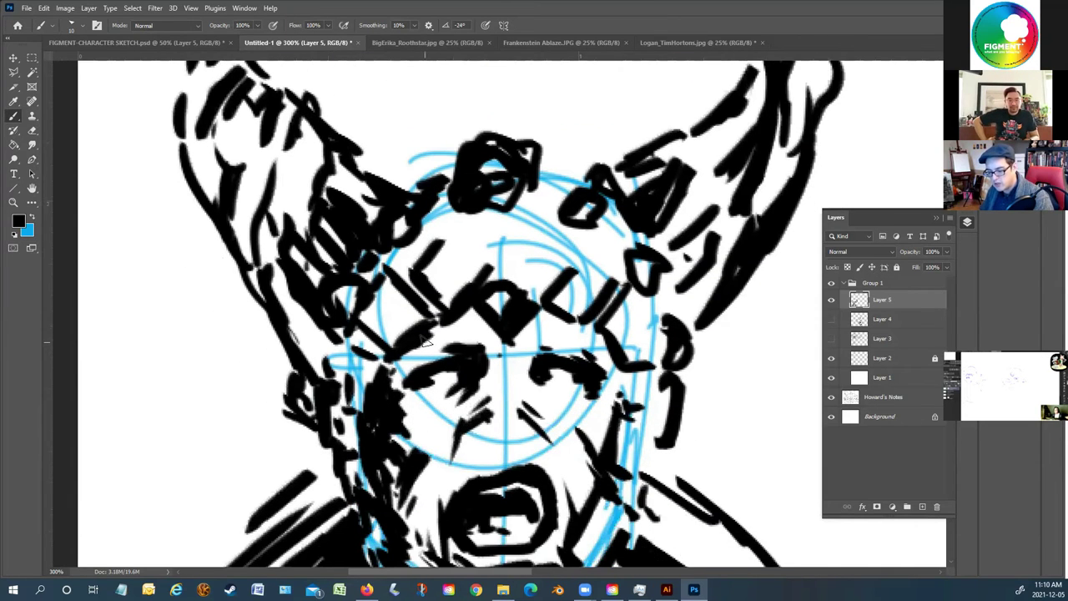
# Try a downward-curving horn projecting from the left ear and start its counterpart beside the right ear
pyautogui.scroll(-3, 423, 341)
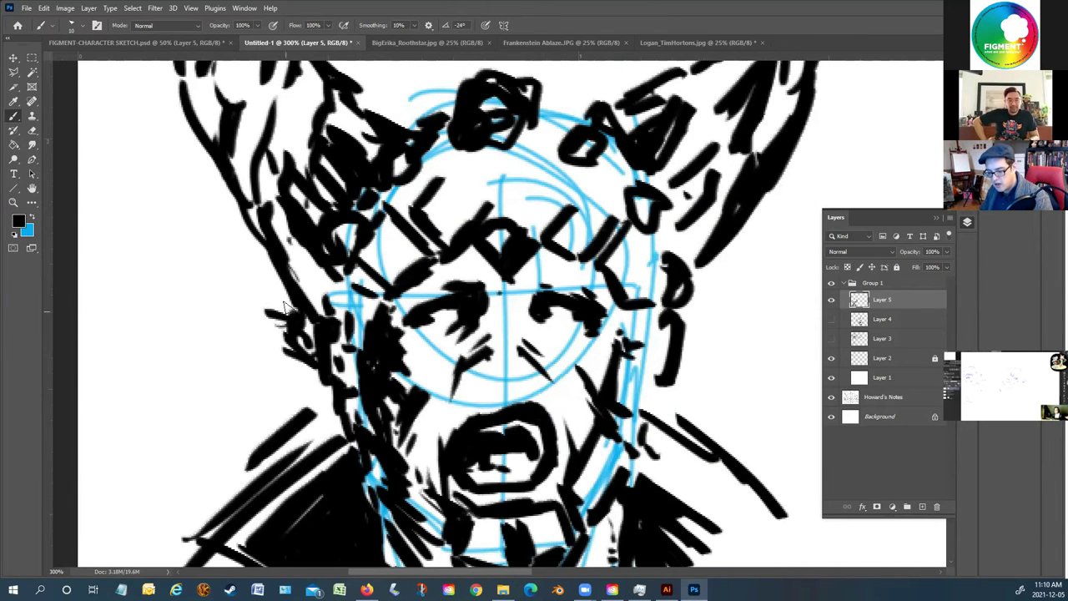
pyautogui.moveTo(288, 311); pyautogui.dragTo(238, 317)
pyautogui.moveTo(282, 361); pyautogui.dragTo(231, 359)
pyautogui.moveTo(242, 316); pyautogui.dragTo(175, 367)
pyautogui.moveTo(327, 378)
pyautogui.mouseDown()
pyautogui.moveTo(276, 393)
pyautogui.moveTo(234, 355)
pyautogui.moveTo(265, 326)
pyautogui.moveTo(208, 334)
pyautogui.mouseUp()
pyautogui.moveTo(204, 334); pyautogui.dragTo(179, 418)
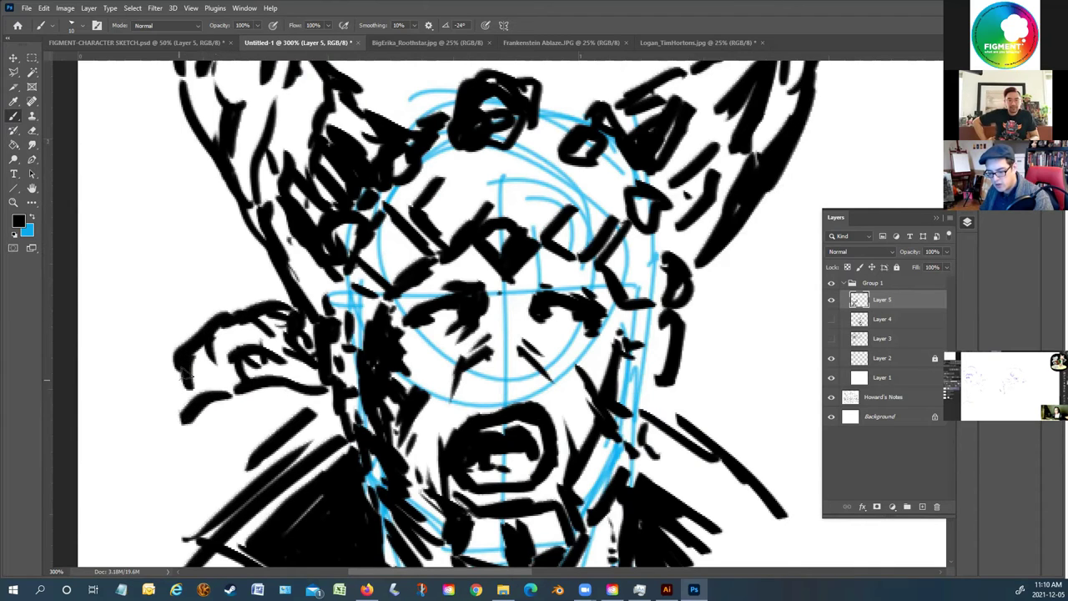
pyautogui.moveTo(192, 368); pyautogui.dragTo(139, 480)
pyautogui.moveTo(209, 405); pyautogui.dragTo(149, 466)
pyautogui.moveTo(149, 417); pyautogui.dragTo(148, 494)
pyautogui.moveTo(170, 442); pyautogui.dragTo(157, 502)
pyautogui.moveTo(699, 319); pyautogui.dragTo(770, 360)
pyautogui.moveTo(691, 369); pyautogui.dragTo(753, 394)
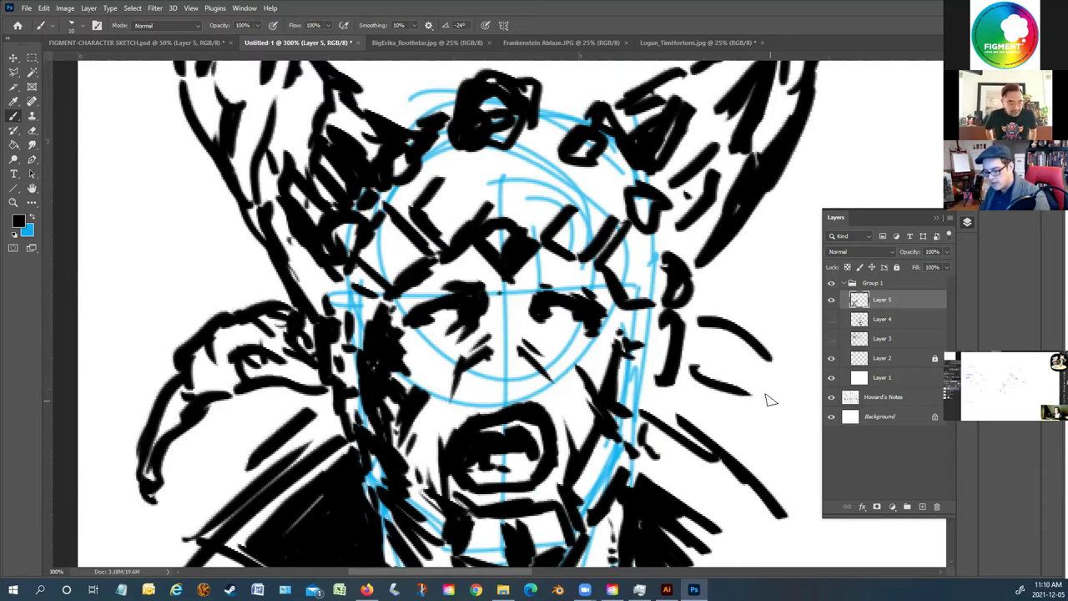
# Undo the strokes of the curved horns projecting from both ears
pyautogui.scroll(-2, 768, 398)
pyautogui.hotkey('ctrl', 'z')
pyautogui.hotkey('ctrl', 'z')
pyautogui.hotkey('ctrl', 'z')
pyautogui.hotkey('ctrl', 'z')
pyautogui.hotkey('ctrl', 'z')
pyautogui.hotkey('ctrl', 'z')
pyautogui.hotkey('ctrl', 'z')
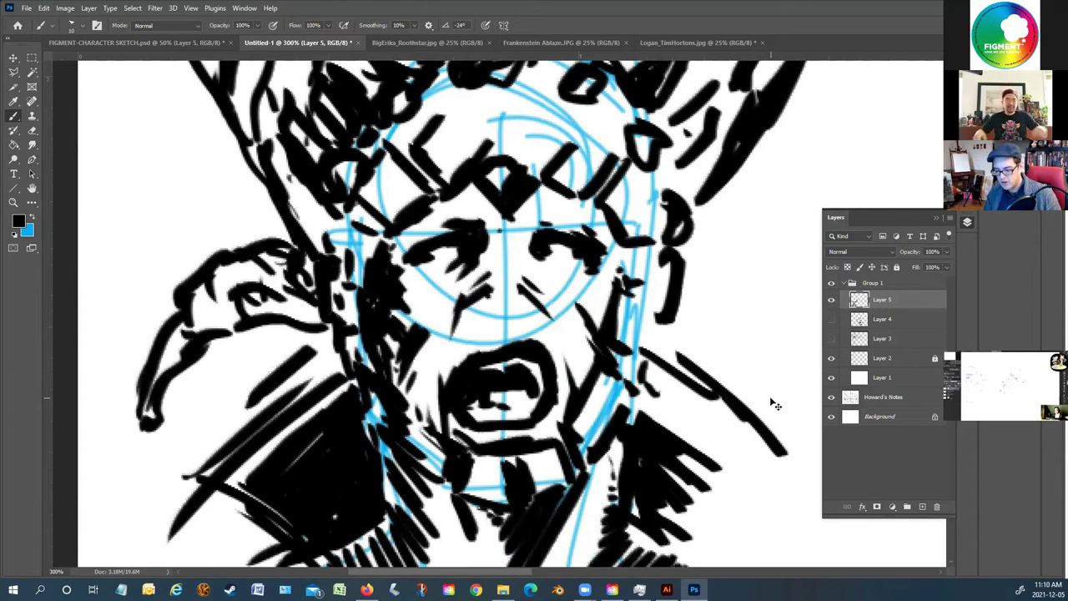
pyautogui.hotkey('ctrl', 'z')
pyautogui.hotkey('ctrl', 'z')
pyautogui.hotkey('ctrl', 'z')
pyautogui.hotkey('ctrl', 'z')
pyautogui.hotkey('ctrl', 'z')
pyautogui.hotkey('ctrl', 'z')
pyautogui.hotkey('ctrl', 'z')
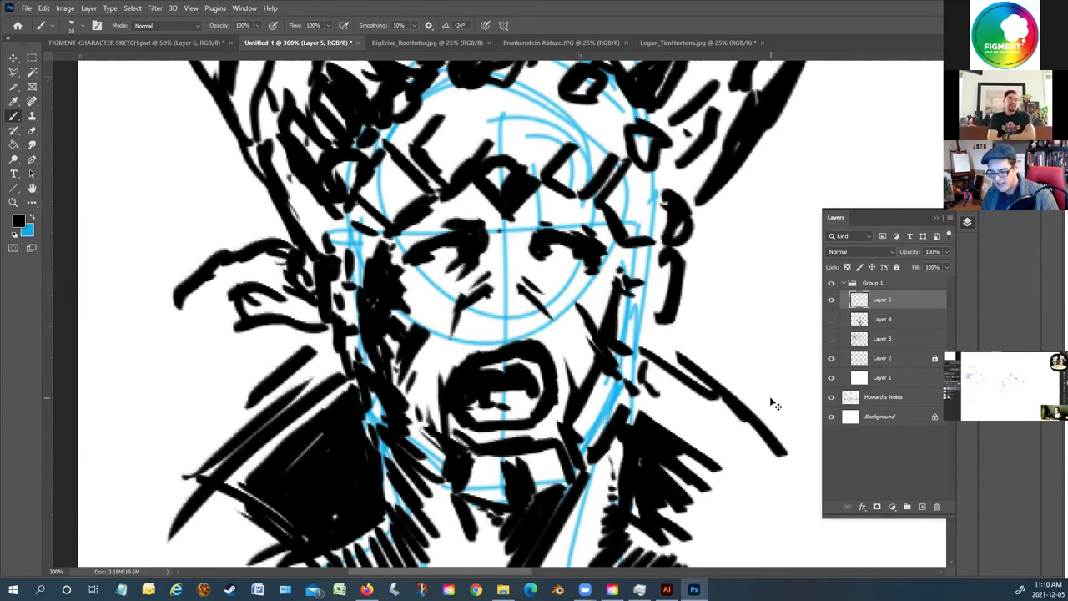
pyautogui.hotkey('ctrl', 'z')
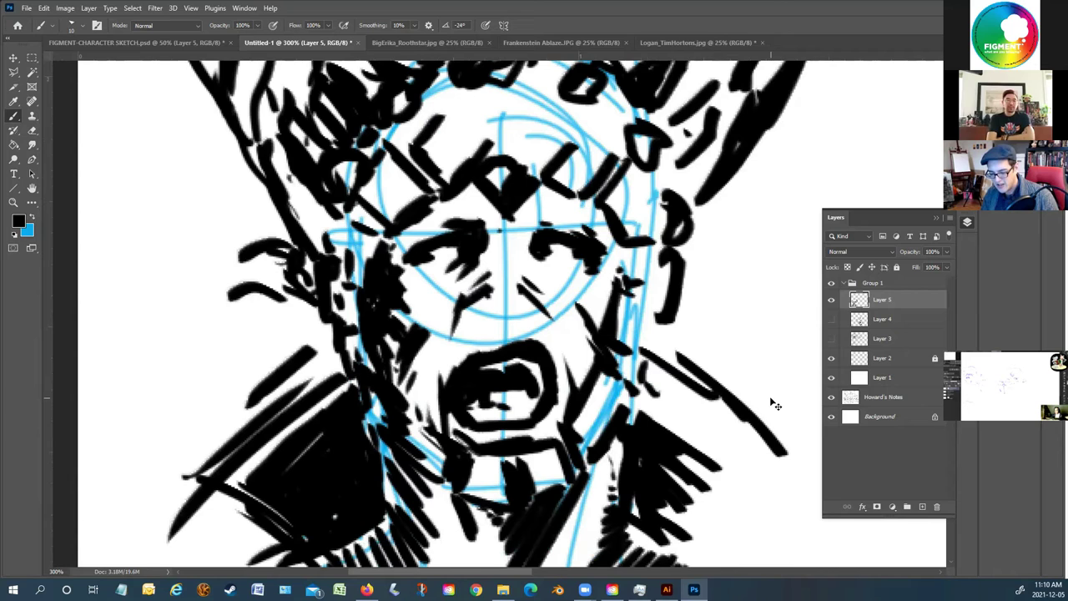
pyautogui.hotkey('ctrl', 'z')
pyautogui.hotkey('ctrl', 'z')
pyautogui.hotkey('ctrl', 'z')
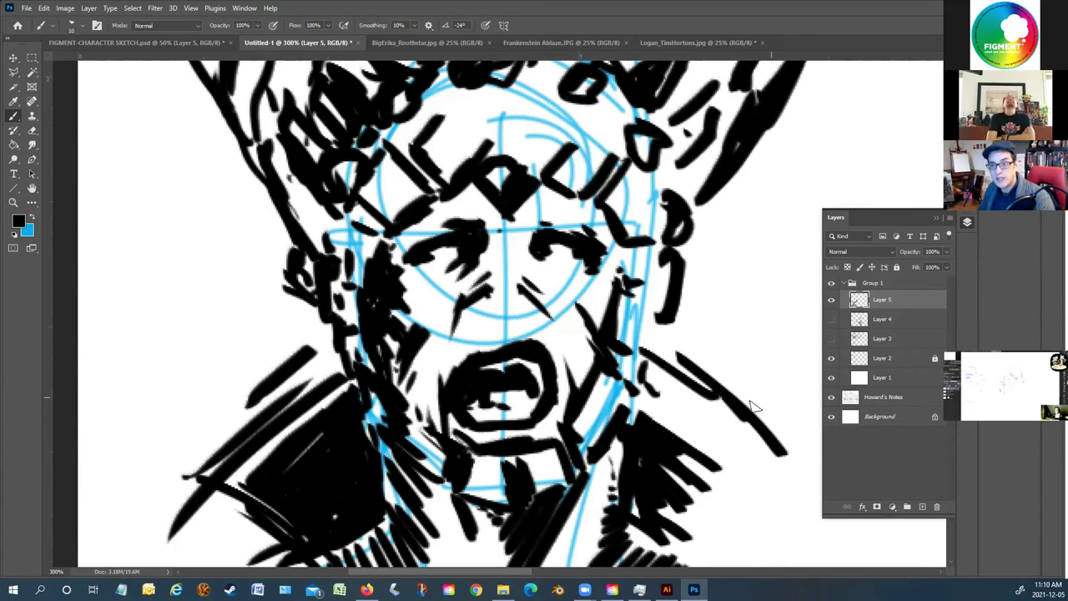
# Sharpen the tips of both large horns and add more black ridges and texture along their lengths
pyautogui.scroll(5, 292, 219)
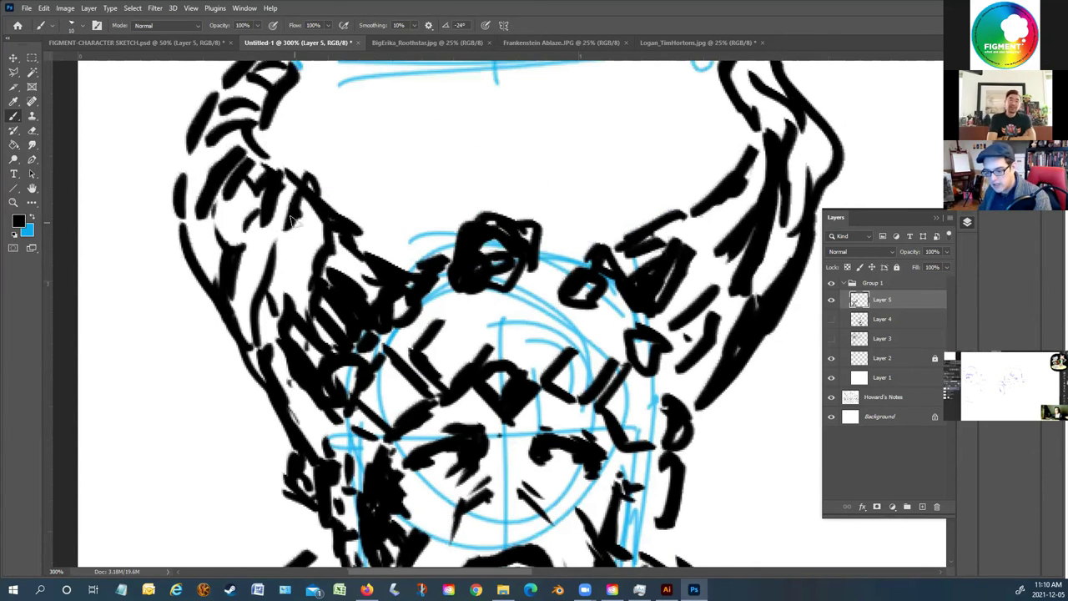
pyautogui.scroll(3, 297, 213)
pyautogui.moveTo(253, 117)
pyautogui.mouseDown()
pyautogui.moveTo(283, 194)
pyautogui.moveTo(190, 274)
pyautogui.mouseUp()
pyautogui.moveTo(761, 138)
pyautogui.mouseDown()
pyautogui.moveTo(803, 110)
pyautogui.moveTo(770, 167)
pyautogui.mouseUp()
pyautogui.moveTo(749, 251)
pyautogui.mouseDown()
pyautogui.moveTo(720, 338)
pyautogui.moveTo(738, 438)
pyautogui.moveTo(711, 434)
pyautogui.moveTo(755, 379)
pyautogui.moveTo(728, 354)
pyautogui.moveTo(743, 371)
pyautogui.moveTo(789, 334)
pyautogui.moveTo(796, 308)
pyautogui.moveTo(773, 239)
pyautogui.mouseUp()
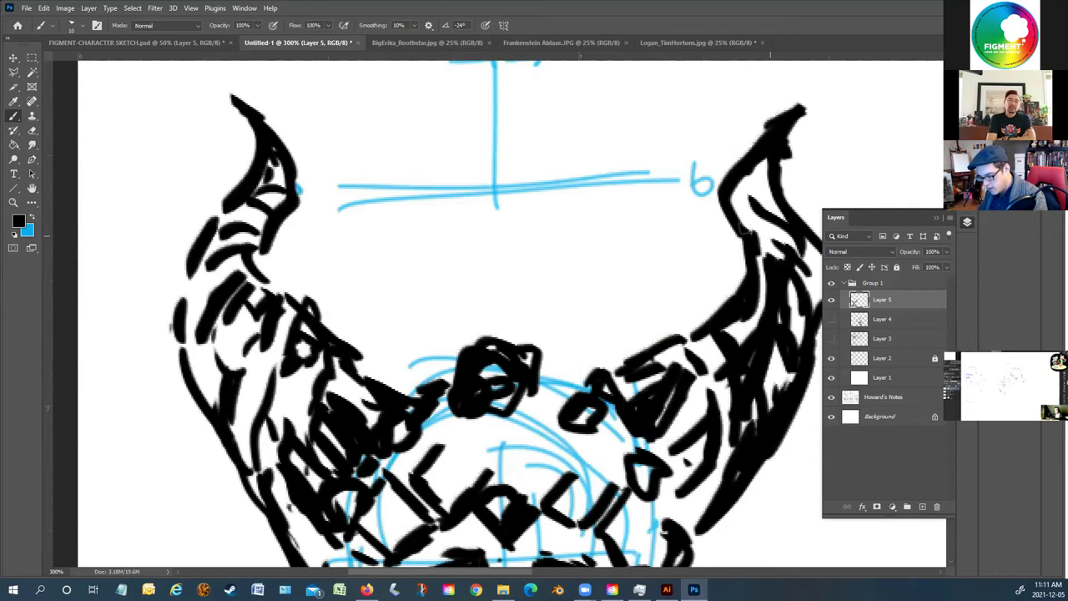
pyautogui.moveTo(302, 395)
pyautogui.mouseDown()
pyautogui.moveTo(261, 488)
pyautogui.moveTo(219, 371)
pyautogui.moveTo(232, 462)
pyautogui.mouseUp()
pyautogui.moveTo(211, 371)
pyautogui.mouseDown()
pyautogui.moveTo(199, 336)
pyautogui.moveTo(213, 388)
pyautogui.mouseUp()
pyautogui.moveTo(242, 256)
pyautogui.mouseDown()
pyautogui.moveTo(272, 289)
pyautogui.moveTo(246, 271)
pyautogui.mouseUp()
# Build up the forehead crest with heavy black strokes above the central diamond and a pointed line beneath it
pyautogui.scroll(-5, 246, 271)
pyautogui.moveTo(424, 178)
pyautogui.mouseDown()
pyautogui.moveTo(541, 266)
pyautogui.moveTo(534, 213)
pyautogui.mouseUp()
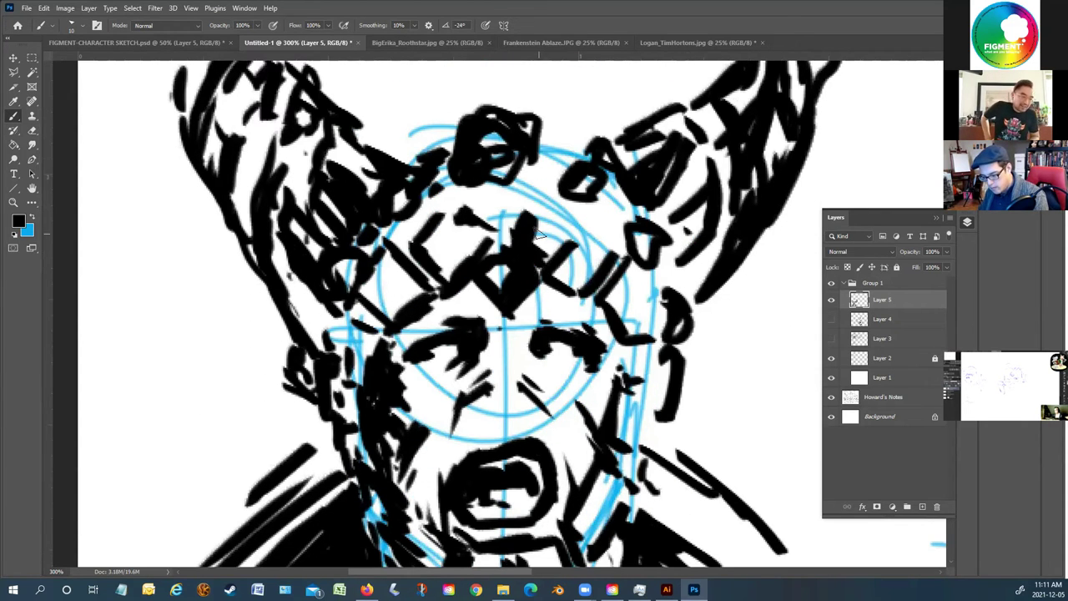
pyautogui.scroll(-3, 566, 255)
pyautogui.scroll(-3, 560, 215)
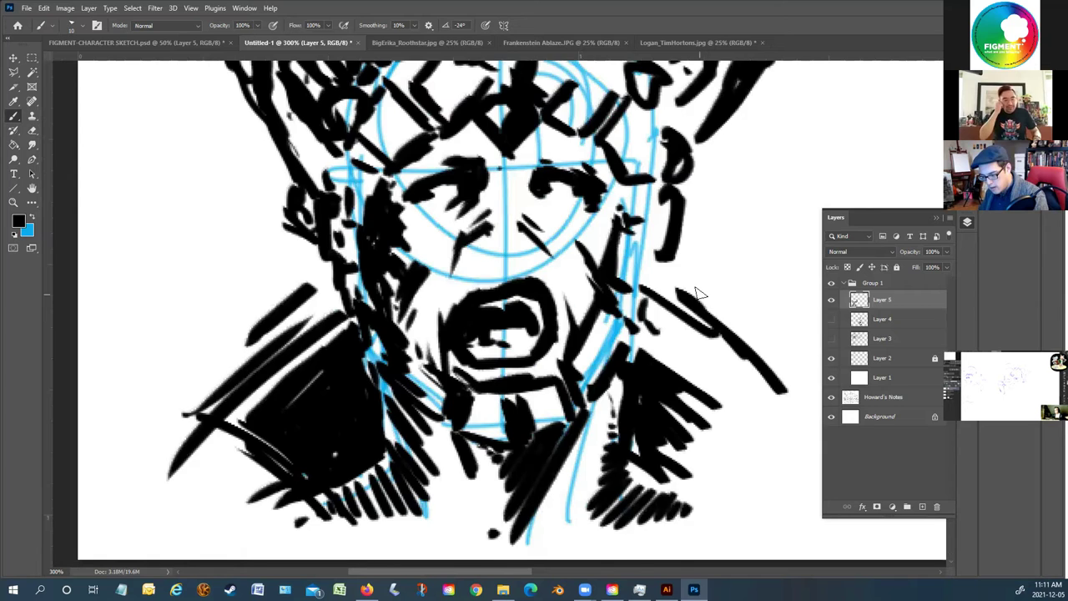
pyautogui.scroll(8, 701, 290)
pyautogui.scroll(4, 702, 291)
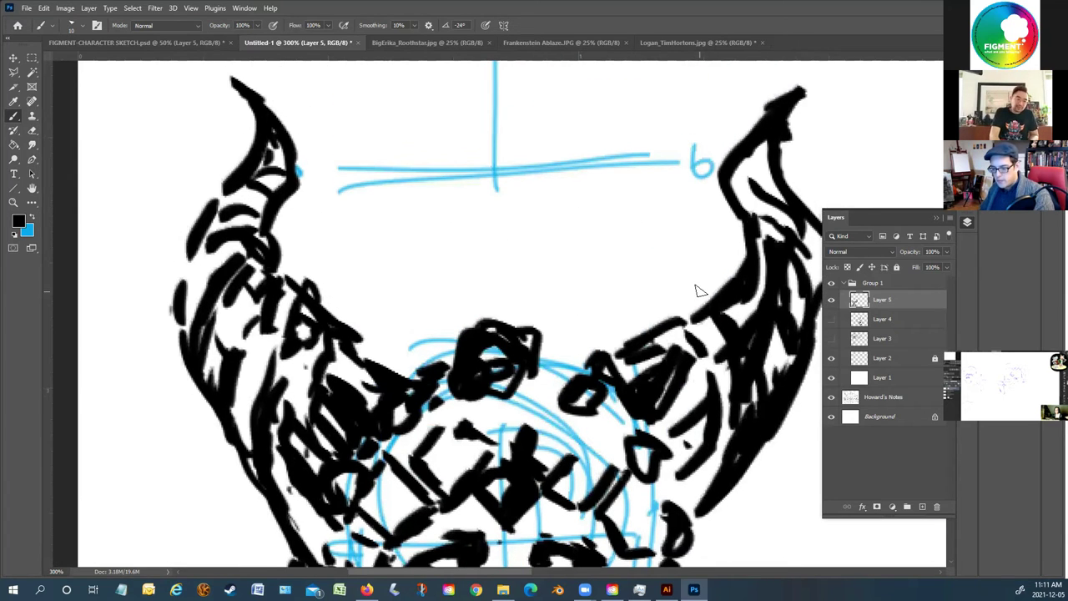
pyautogui.scroll(-6, 699, 286)
pyautogui.scroll(-3, 702, 288)
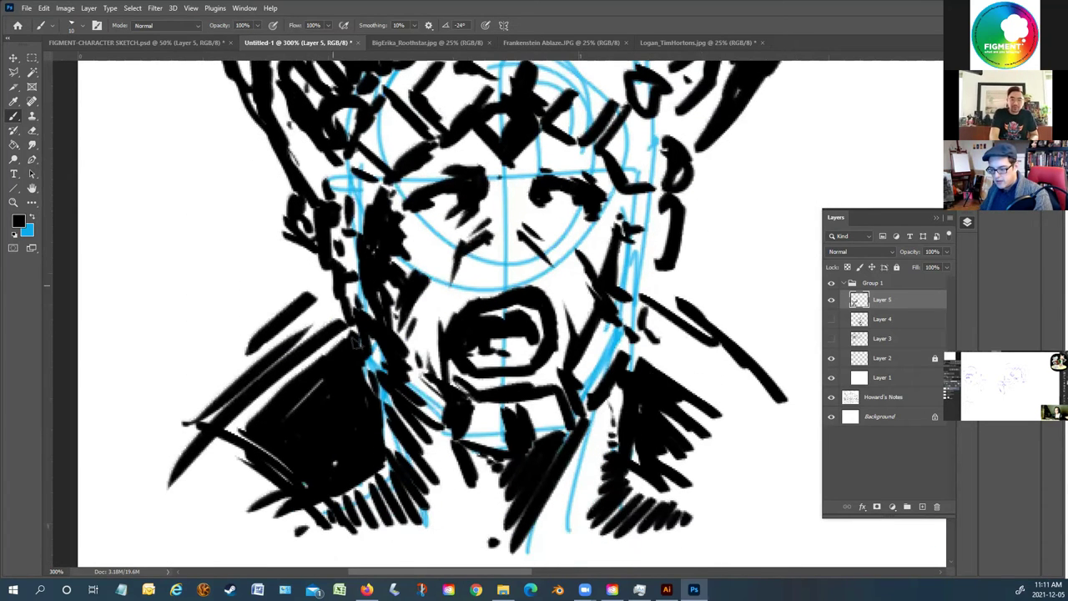
pyautogui.scroll(3, 334, 355)
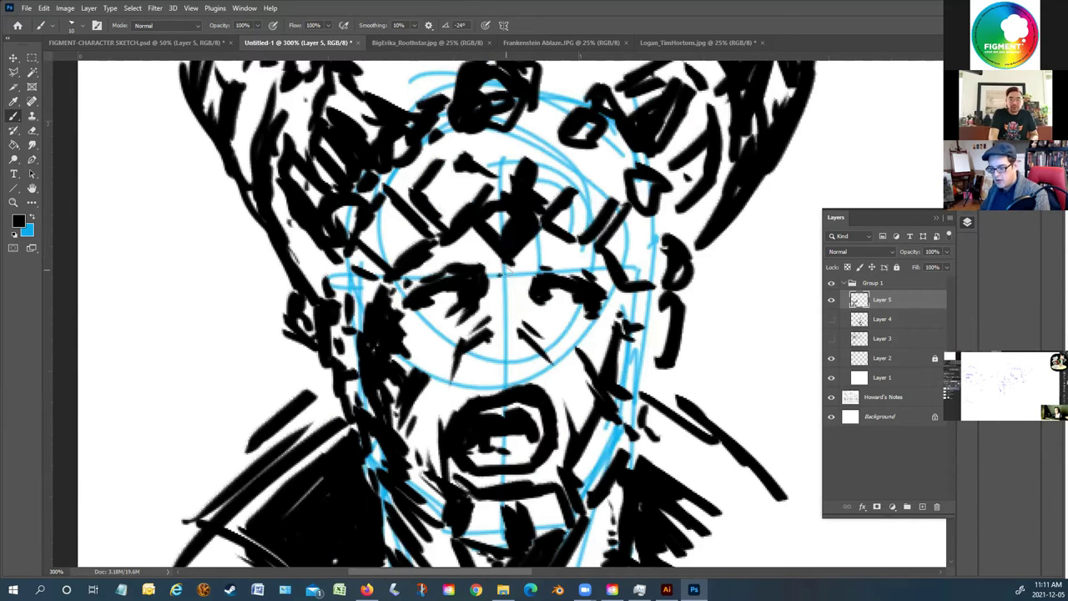
pyautogui.moveTo(555, 234)
pyautogui.mouseDown()
pyautogui.moveTo(493, 260)
pyautogui.moveTo(513, 288)
pyautogui.mouseUp()
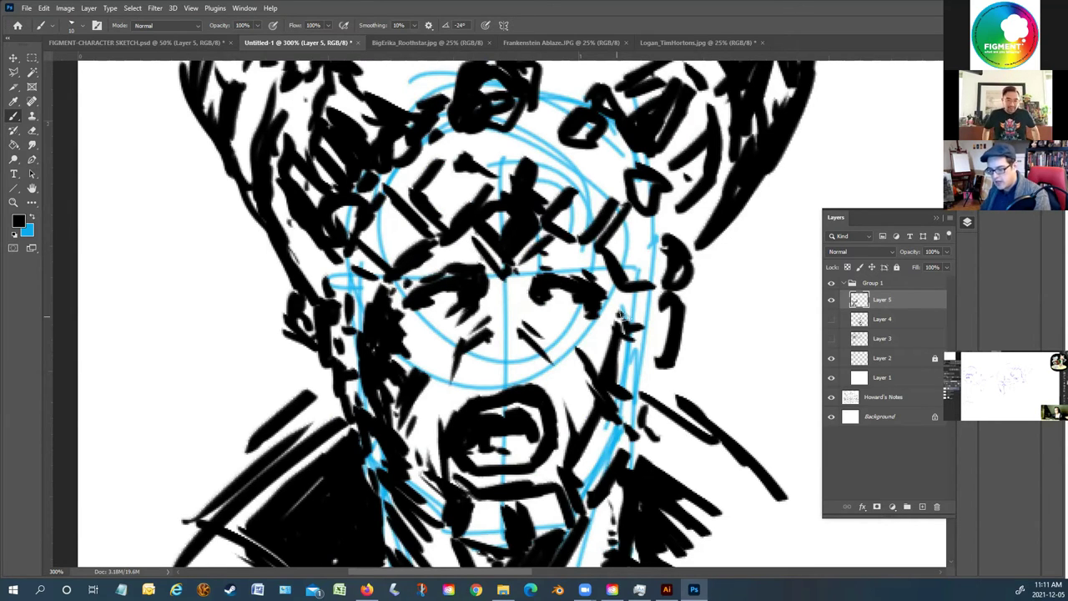
# Darken the right cheek and ear edge down to the jaw and lengthen the left shoulder line
pyautogui.moveTo(630, 284)
pyautogui.mouseDown()
pyautogui.moveTo(631, 325)
pyautogui.moveTo(620, 292)
pyautogui.moveTo(649, 409)
pyautogui.moveTo(620, 455)
pyautogui.mouseUp()
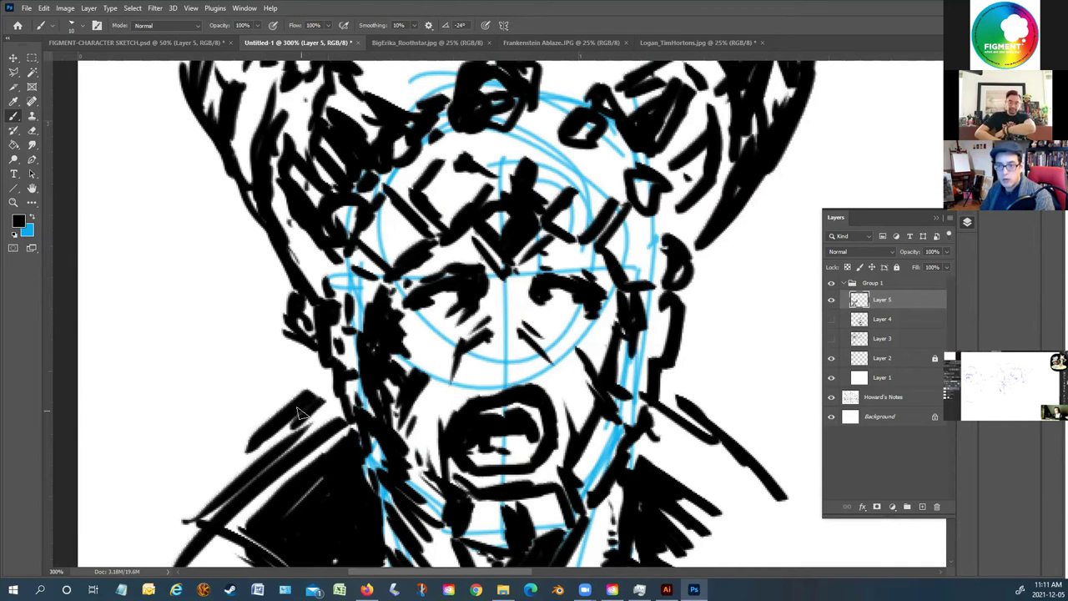
pyautogui.scroll(-3, 234, 412)
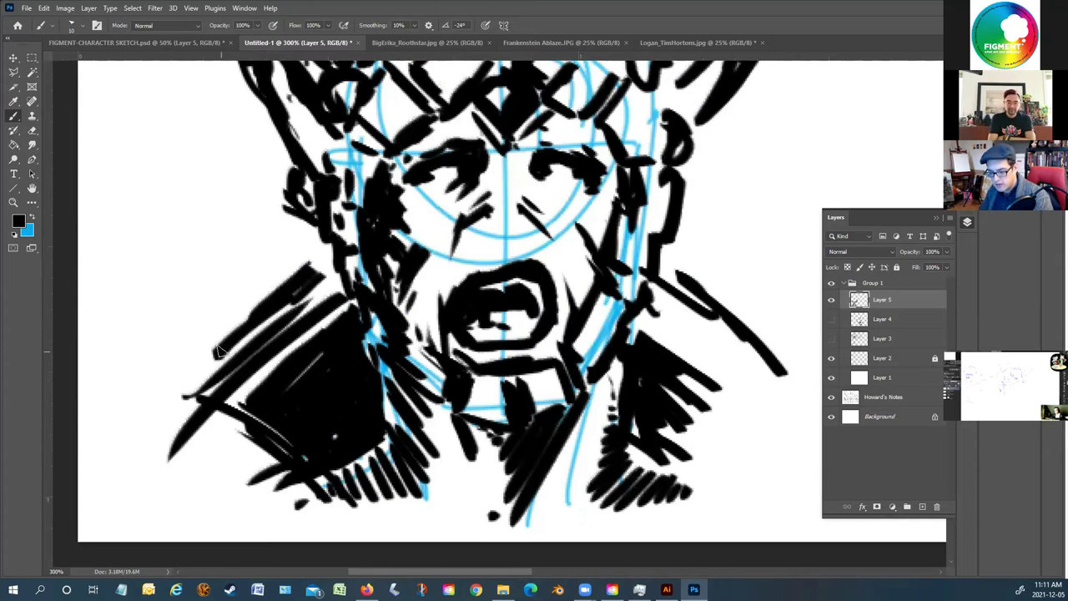
pyautogui.scroll(3, 284, 321)
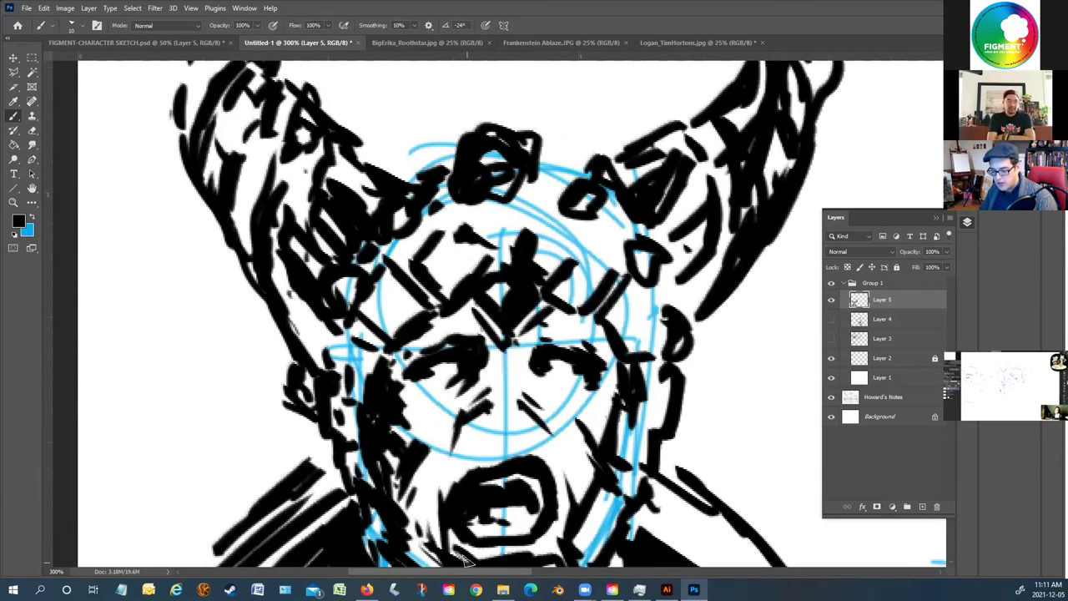
# On the side-view head, draw a large horn sweeping back from the skull and curving forward to a pointed tip
pyautogui.moveTo(470, 576); pyautogui.dragTo(595, 469)
pyautogui.hscroll(5, 595, 469)
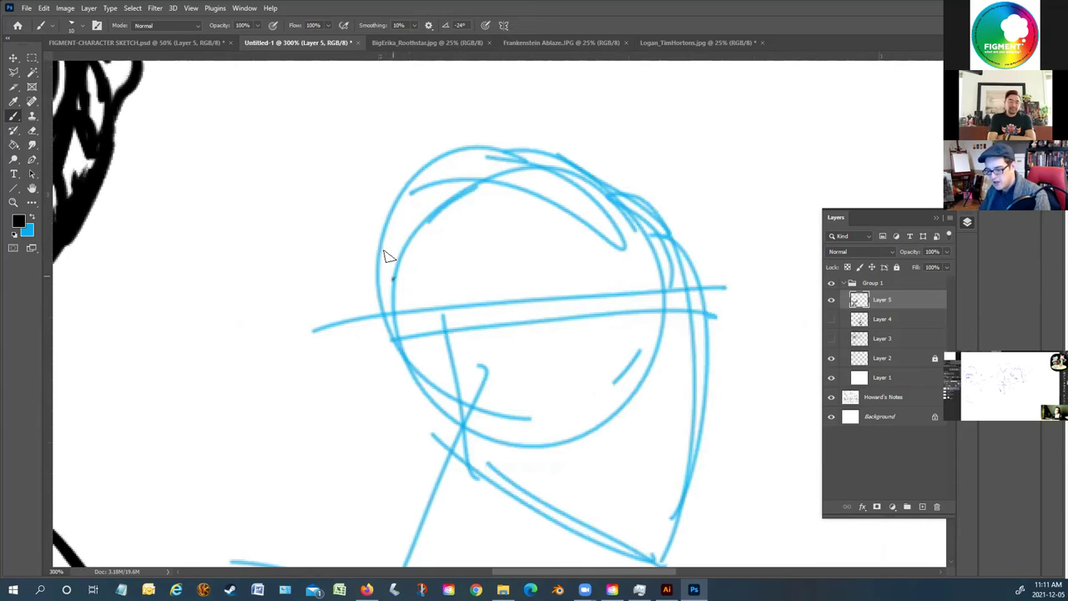
pyautogui.moveTo(361, 215); pyautogui.dragTo(472, 316)
pyautogui.moveTo(455, 167)
pyautogui.mouseDown()
pyautogui.moveTo(526, 177)
pyautogui.moveTo(365, 122)
pyautogui.mouseUp()
pyautogui.moveTo(404, 274)
pyautogui.mouseDown()
pyautogui.moveTo(279, 179)
pyautogui.moveTo(265, 87)
pyautogui.mouseUp()
pyautogui.scroll(3, 234, 56)
pyautogui.moveTo(280, 171)
pyautogui.mouseDown()
pyautogui.moveTo(373, 90)
pyautogui.moveTo(529, 80)
pyautogui.moveTo(485, 120)
pyautogui.moveTo(367, 187)
pyautogui.moveTo(363, 227)
pyautogui.moveTo(383, 255)
pyautogui.moveTo(413, 260)
pyautogui.moveTo(551, 338)
pyautogui.mouseUp()
pyautogui.moveTo(371, 380); pyautogui.dragTo(455, 450)
pyautogui.moveTo(376, 396)
pyautogui.mouseDown()
pyautogui.moveTo(239, 245)
pyautogui.moveTo(309, 117)
pyautogui.mouseUp()
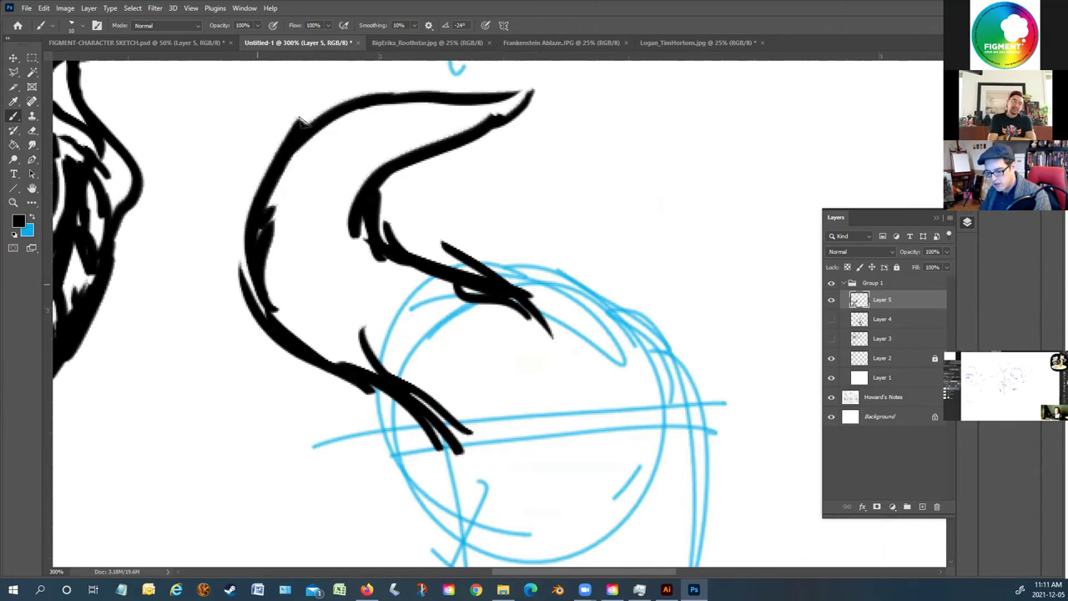
pyautogui.moveTo(309, 326); pyautogui.dragTo(271, 167)
pyautogui.moveTo(288, 184); pyautogui.dragTo(355, 133)
# Draw crown knobs down the side-view head and a heavy black ridge over the top of the skull
pyautogui.scroll(-1, 411, 98)
pyautogui.scroll(-3, 412, 98)
pyautogui.moveTo(389, 248); pyautogui.dragTo(403, 272)
pyautogui.moveTo(455, 222); pyautogui.dragTo(507, 284)
pyautogui.moveTo(451, 310)
pyautogui.mouseDown()
pyautogui.moveTo(501, 334)
pyautogui.moveTo(517, 362)
pyautogui.moveTo(546, 355)
pyautogui.moveTo(501, 380)
pyautogui.mouseUp()
pyautogui.moveTo(546, 259); pyautogui.dragTo(538, 303)
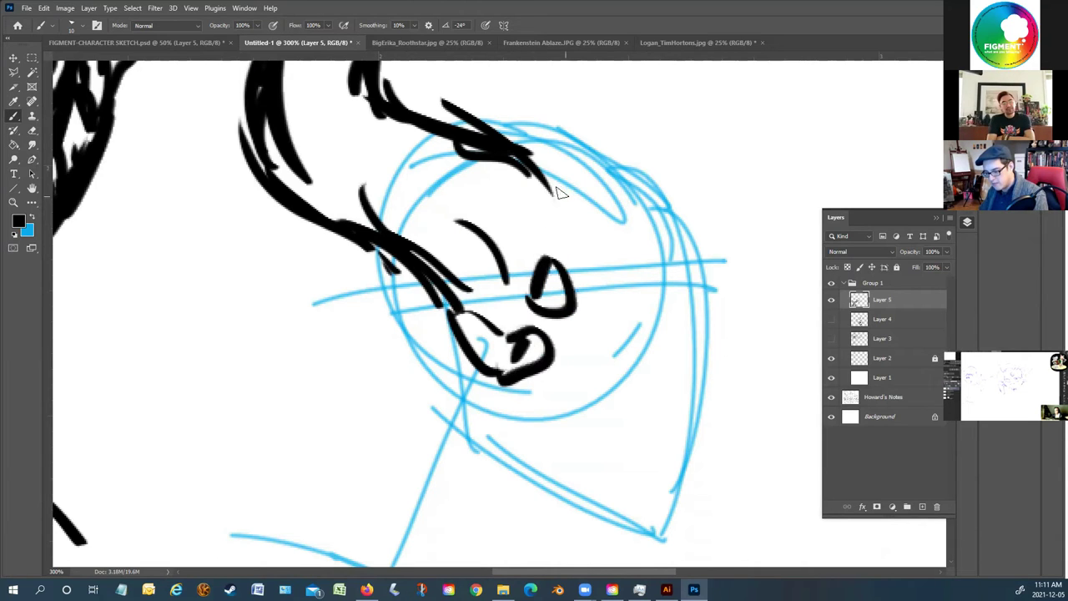
pyautogui.moveTo(559, 187); pyautogui.dragTo(564, 219)
pyautogui.moveTo(564, 141)
pyautogui.mouseDown()
pyautogui.moveTo(603, 119)
pyautogui.moveTo(631, 143)
pyautogui.moveTo(555, 81)
pyautogui.moveTo(437, 73)
pyautogui.moveTo(537, 83)
pyautogui.moveTo(442, 106)
pyautogui.moveTo(529, 117)
pyautogui.moveTo(495, 108)
pyautogui.moveTo(505, 125)
pyautogui.moveTo(445, 123)
pyautogui.mouseUp()
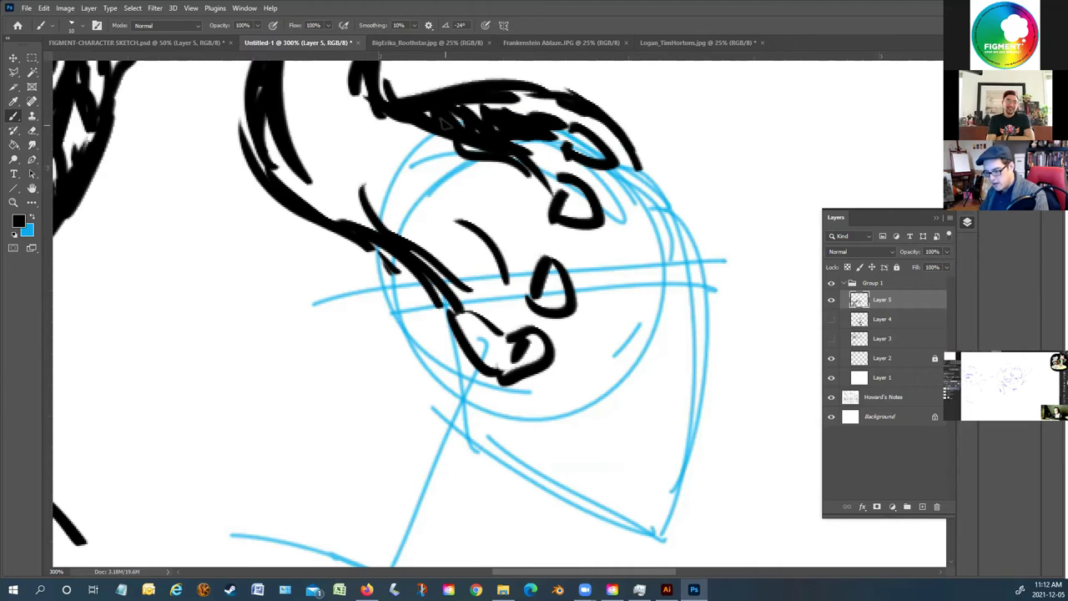
# Add a smaller hooked horn curling down and back beneath the side-view head's large horn, with dark shading inside
pyautogui.moveTo(328, 225)
pyautogui.mouseDown()
pyautogui.moveTo(293, 270)
pyautogui.moveTo(291, 219)
pyautogui.moveTo(319, 297)
pyautogui.mouseUp()
pyautogui.moveTo(298, 259); pyautogui.dragTo(287, 376)
pyautogui.moveTo(330, 292)
pyautogui.mouseDown()
pyautogui.moveTo(324, 334)
pyautogui.moveTo(264, 404)
pyautogui.mouseUp()
pyautogui.moveTo(334, 317); pyautogui.dragTo(237, 417)
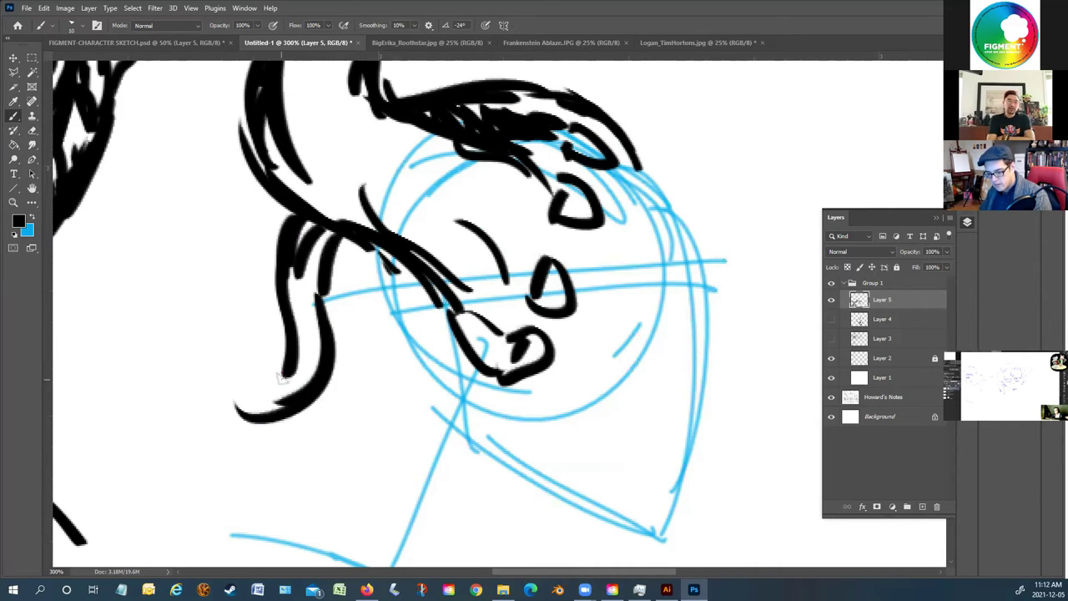
pyautogui.moveTo(288, 351); pyautogui.dragTo(229, 368)
pyautogui.moveTo(290, 327)
pyautogui.mouseDown()
pyautogui.moveTo(260, 413)
pyautogui.moveTo(201, 334)
pyautogui.mouseUp()
pyautogui.moveTo(223, 284)
pyautogui.mouseDown()
pyautogui.moveTo(259, 366)
pyautogui.moveTo(219, 277)
pyautogui.moveTo(198, 307)
pyautogui.moveTo(203, 328)
pyautogui.moveTo(282, 432)
pyautogui.mouseUp()
pyautogui.moveTo(230, 356)
pyautogui.mouseDown()
pyautogui.moveTo(277, 368)
pyautogui.moveTo(306, 329)
pyautogui.moveTo(294, 329)
pyautogui.moveTo(297, 281)
pyautogui.mouseUp()
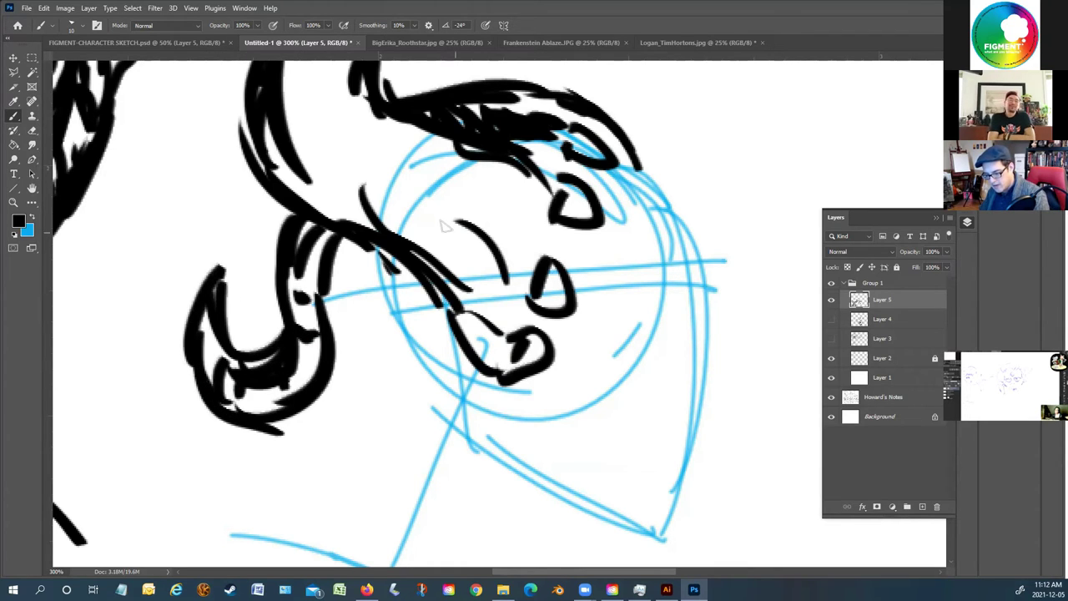
# Ink tapered black strokes from the top ridge down toward the crown knobs on the side-view head
pyautogui.moveTo(502, 307); pyautogui.dragTo(480, 269)
pyautogui.moveTo(498, 302); pyautogui.dragTo(489, 272)
pyautogui.moveTo(508, 195); pyautogui.dragTo(547, 250)
pyautogui.moveTo(491, 162); pyautogui.dragTo(515, 235)
pyautogui.moveTo(421, 134); pyautogui.dragTo(479, 257)
pyautogui.moveTo(465, 203); pyautogui.dragTo(500, 272)
pyautogui.moveTo(480, 228); pyautogui.dragTo(445, 188)
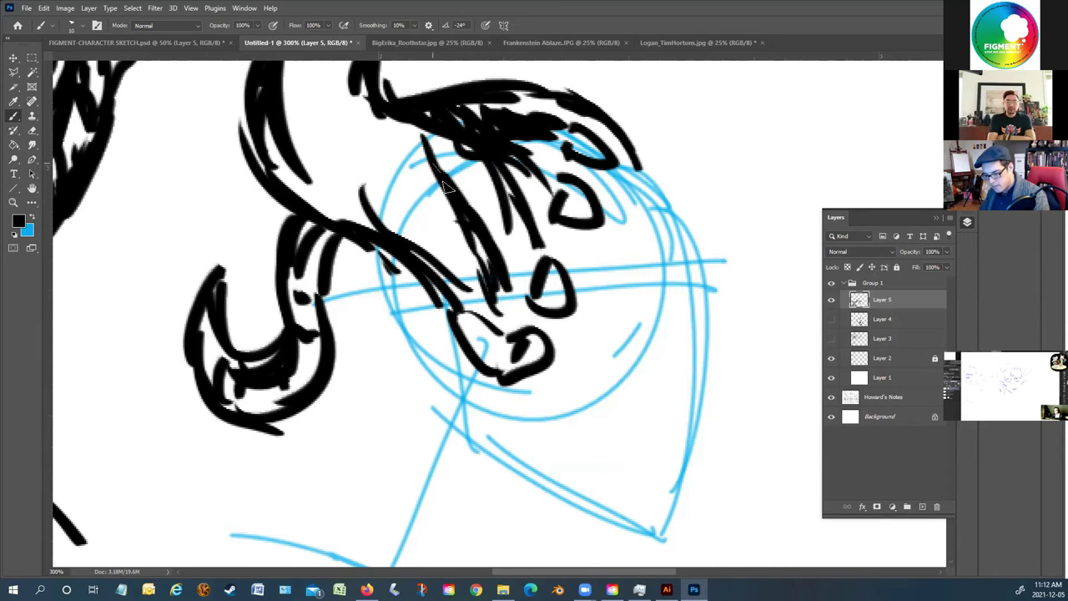
# Fill the base of the side-view head's large horn with jagged vertical spikes and short ridge marks
pyautogui.scroll(2, 372, 214)
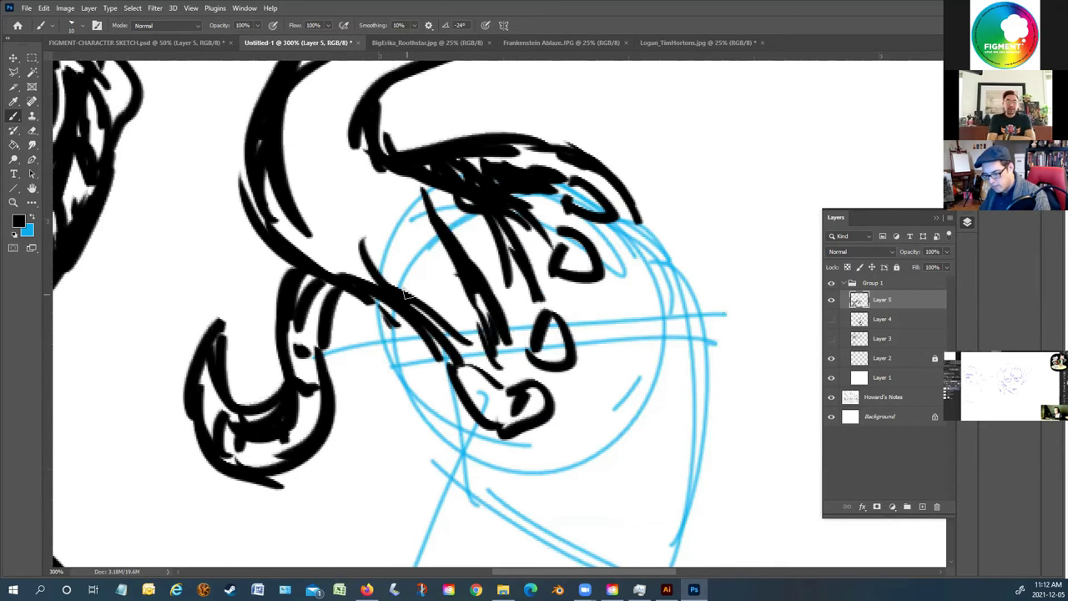
pyautogui.moveTo(405, 295); pyautogui.dragTo(377, 175)
pyautogui.moveTo(394, 272); pyautogui.dragTo(437, 260)
pyautogui.moveTo(386, 232)
pyautogui.mouseDown()
pyautogui.moveTo(413, 214)
pyautogui.moveTo(454, 291)
pyautogui.mouseUp()
pyautogui.moveTo(432, 236); pyautogui.dragTo(462, 308)
pyautogui.moveTo(332, 219); pyautogui.dragTo(338, 271)
pyautogui.moveTo(342, 197); pyautogui.dragTo(361, 269)
pyautogui.moveTo(371, 214); pyautogui.dragTo(370, 261)
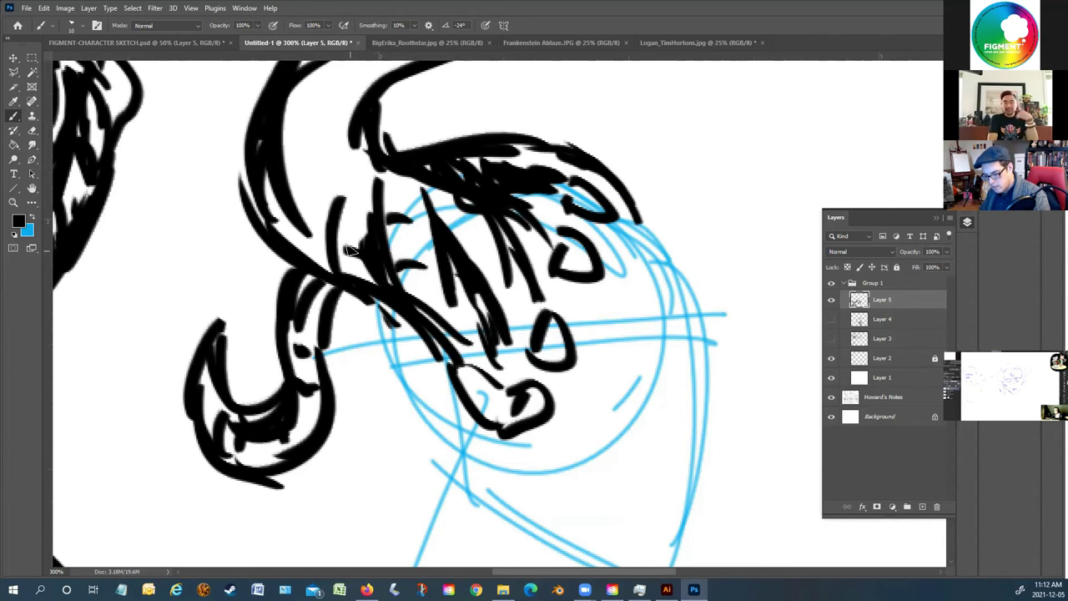
# Add ridge strokes across the side-view head's large horn from above its base up toward the tip
pyautogui.moveTo(367, 154)
pyautogui.mouseDown()
pyautogui.moveTo(337, 194)
pyautogui.moveTo(324, 135)
pyautogui.mouseUp()
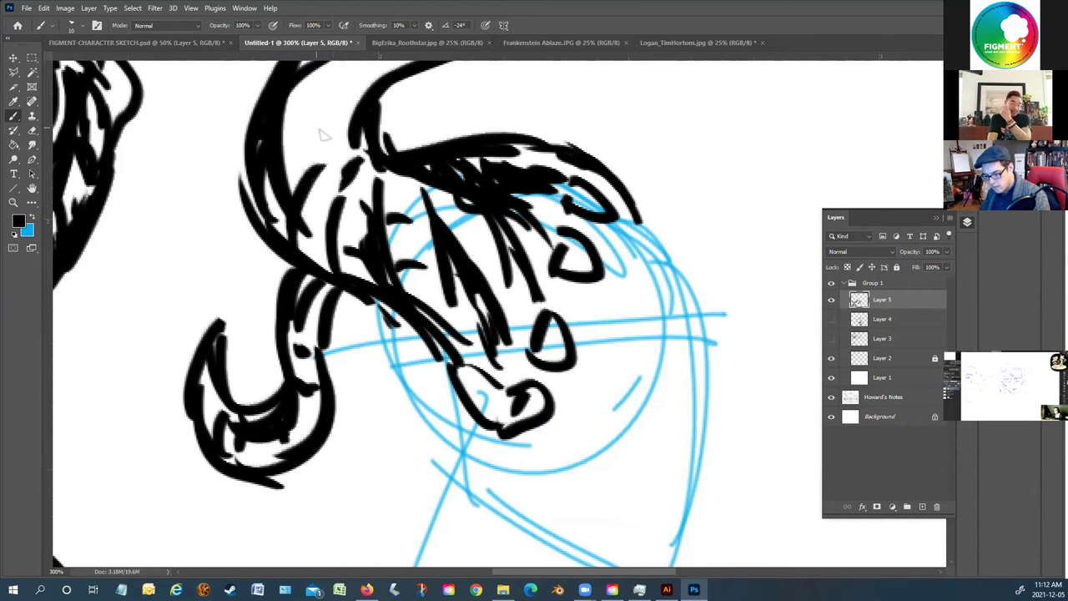
pyautogui.scroll(2, 316, 158)
pyautogui.moveTo(293, 200)
pyautogui.mouseDown()
pyautogui.moveTo(344, 185)
pyautogui.moveTo(403, 91)
pyautogui.mouseUp()
pyautogui.moveTo(441, 125); pyautogui.dragTo(425, 107)
pyautogui.moveTo(464, 118)
pyautogui.mouseDown()
pyautogui.moveTo(406, 85)
pyautogui.moveTo(430, 67)
pyautogui.mouseUp()
# Draw the side-view head's projecting brow plate, the eye beneath it and the angular cheek plate
pyautogui.scroll(-5, 461, 145)
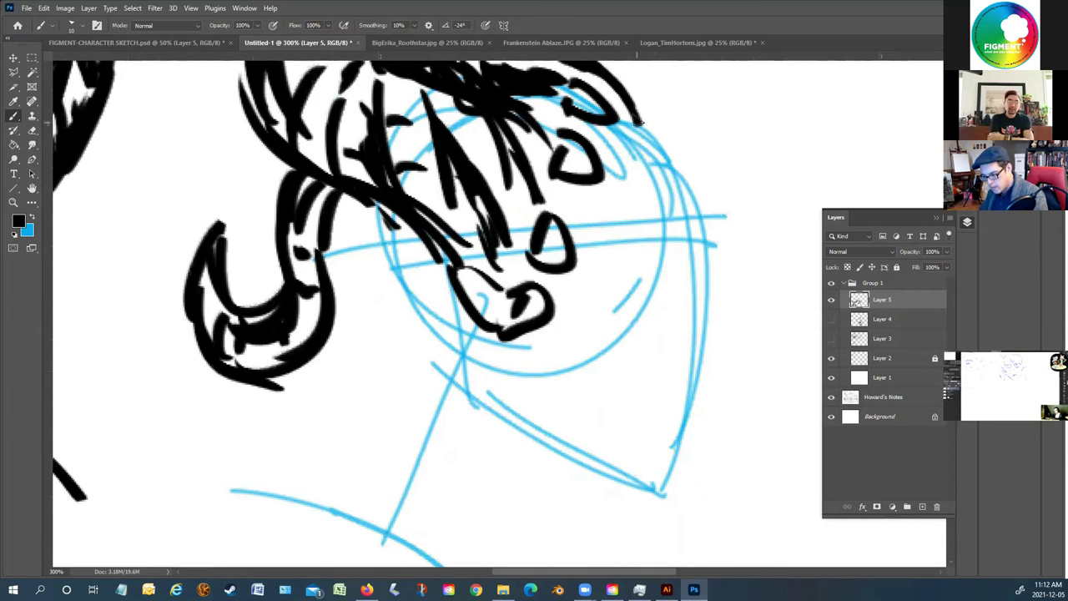
pyautogui.moveTo(643, 124); pyautogui.dragTo(720, 200)
pyautogui.moveTo(667, 142); pyautogui.dragTo(703, 224)
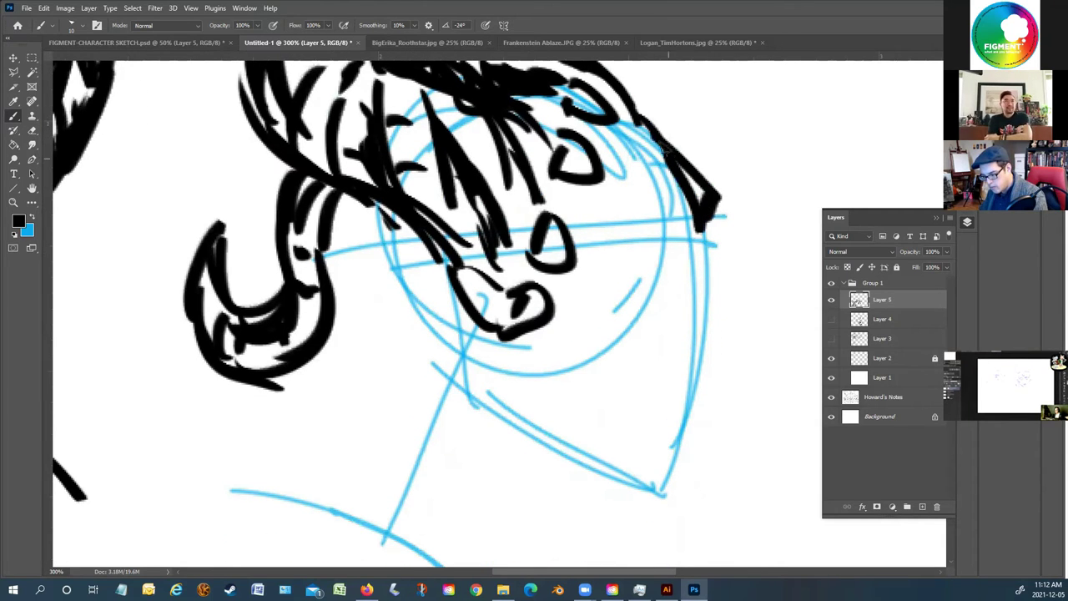
pyautogui.moveTo(587, 123)
pyautogui.mouseDown()
pyautogui.moveTo(646, 193)
pyautogui.moveTo(621, 121)
pyautogui.moveTo(665, 169)
pyautogui.moveTo(625, 219)
pyautogui.moveTo(590, 203)
pyautogui.moveTo(617, 183)
pyautogui.moveTo(577, 213)
pyautogui.mouseUp()
pyautogui.moveTo(619, 185)
pyautogui.mouseDown()
pyautogui.moveTo(582, 230)
pyautogui.moveTo(613, 269)
pyautogui.mouseUp()
pyautogui.moveTo(617, 227)
pyautogui.mouseDown()
pyautogui.moveTo(588, 277)
pyautogui.moveTo(635, 336)
pyautogui.moveTo(576, 379)
pyautogui.mouseUp()
# Draw blocky plates around the side-view head's mouth and along the jaw down to the chin
pyautogui.moveTo(576, 380); pyautogui.dragTo(539, 309)
pyautogui.moveTo(561, 344); pyautogui.dragTo(519, 369)
pyautogui.moveTo(577, 387); pyautogui.dragTo(536, 440)
pyautogui.moveTo(623, 415); pyautogui.dragTo(586, 453)
pyautogui.moveTo(660, 457)
pyautogui.mouseDown()
pyautogui.moveTo(634, 476)
pyautogui.moveTo(643, 522)
pyautogui.moveTo(551, 459)
pyautogui.moveTo(614, 513)
pyautogui.mouseUp()
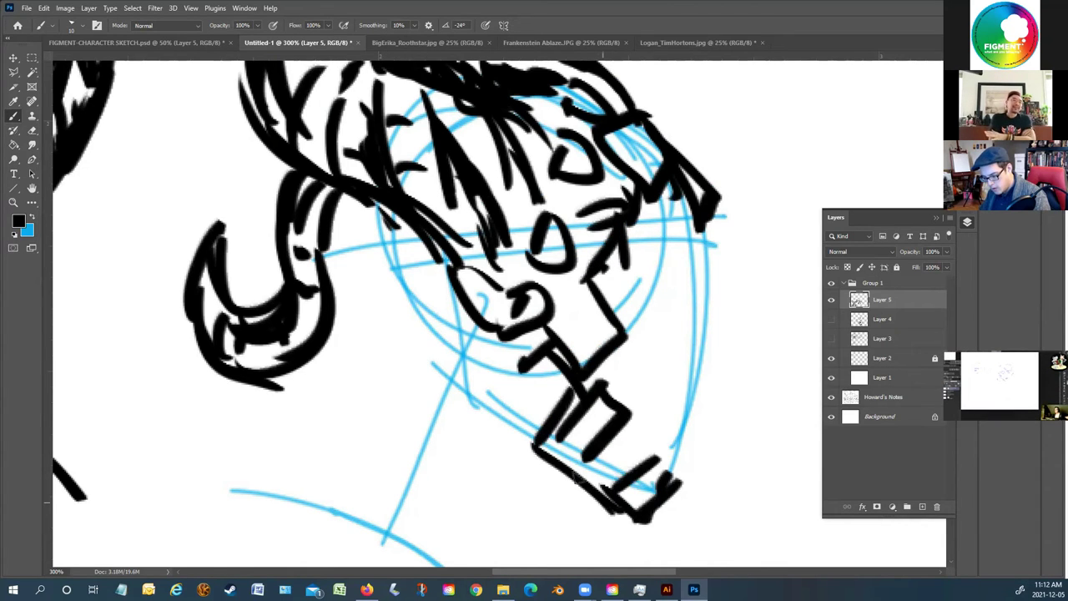
# Add an angular block beneath the side-view head's jaw, a thick jawline stroke and a round knob behind the mouth
pyautogui.moveTo(536, 491); pyautogui.dragTo(557, 448)
pyautogui.moveTo(507, 426); pyautogui.dragTo(493, 418)
pyautogui.moveTo(470, 339)
pyautogui.mouseDown()
pyautogui.moveTo(482, 382)
pyautogui.moveTo(531, 379)
pyautogui.moveTo(514, 421)
pyautogui.moveTo(534, 443)
pyautogui.mouseUp()
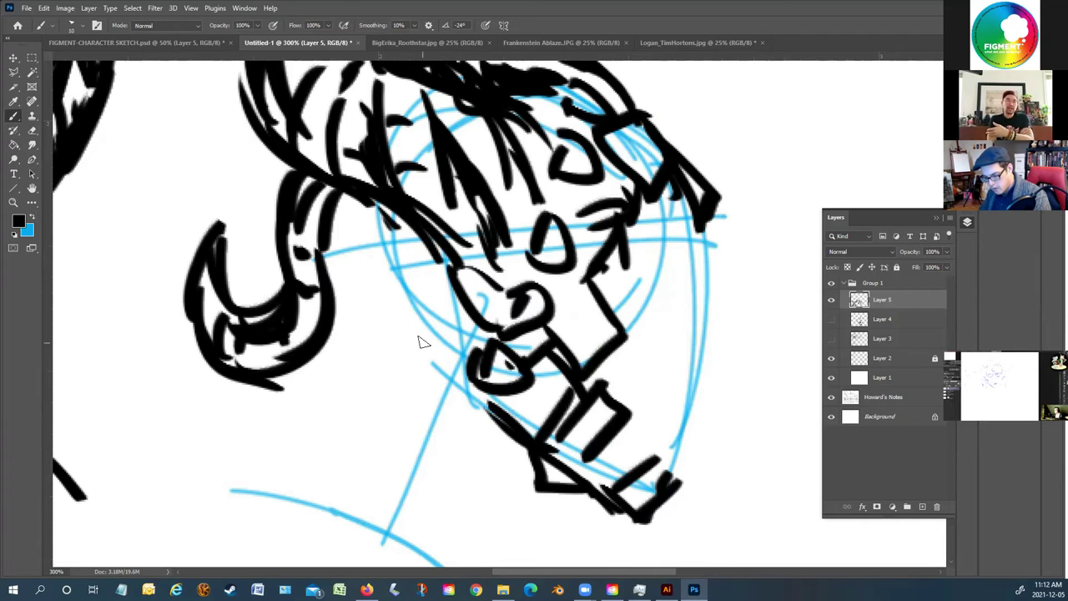
# Fill the hollow beneath the side-view head's large horn with solid black and spiky edges, following the curve down behind the cheek
pyautogui.moveTo(458, 280); pyautogui.dragTo(399, 305)
pyautogui.moveTo(509, 284); pyautogui.dragTo(398, 314)
pyautogui.moveTo(472, 321); pyautogui.dragTo(391, 347)
pyautogui.moveTo(414, 288)
pyautogui.mouseDown()
pyautogui.moveTo(349, 316)
pyautogui.moveTo(332, 344)
pyautogui.mouseUp()
pyautogui.moveTo(338, 334); pyautogui.dragTo(323, 402)
pyautogui.moveTo(459, 244); pyautogui.dragTo(351, 300)
pyautogui.moveTo(496, 268)
pyautogui.mouseDown()
pyautogui.moveTo(375, 288)
pyautogui.moveTo(334, 310)
pyautogui.mouseUp()
pyautogui.moveTo(497, 256); pyautogui.dragTo(389, 278)
pyautogui.moveTo(434, 239); pyautogui.dragTo(389, 279)
pyautogui.moveTo(434, 214); pyautogui.dragTo(386, 269)
pyautogui.moveTo(401, 230); pyautogui.dragTo(356, 288)
pyautogui.moveTo(371, 268); pyautogui.dragTo(325, 301)
pyautogui.moveTo(344, 192)
pyautogui.mouseDown()
pyautogui.moveTo(332, 265)
pyautogui.moveTo(341, 284)
pyautogui.mouseUp()
pyautogui.moveTo(359, 209)
pyautogui.mouseDown()
pyautogui.moveTo(345, 272)
pyautogui.moveTo(359, 224)
pyautogui.mouseUp()
pyautogui.moveTo(329, 251); pyautogui.dragTo(317, 266)
# Outline the thick lower horn curling from behind the side-view head's cheek knobs down to a point below the jaw
pyautogui.moveTo(397, 341); pyautogui.dragTo(349, 430)
pyautogui.moveTo(481, 364); pyautogui.dragTo(389, 389)
pyautogui.moveTo(417, 339)
pyautogui.mouseDown()
pyautogui.moveTo(471, 316)
pyautogui.moveTo(446, 346)
pyautogui.mouseUp()
pyautogui.moveTo(447, 374)
pyautogui.mouseDown()
pyautogui.moveTo(388, 399)
pyautogui.moveTo(378, 424)
pyautogui.mouseUp()
pyautogui.moveTo(323, 409); pyautogui.dragTo(417, 504)
pyautogui.moveTo(396, 416); pyautogui.dragTo(398, 425)
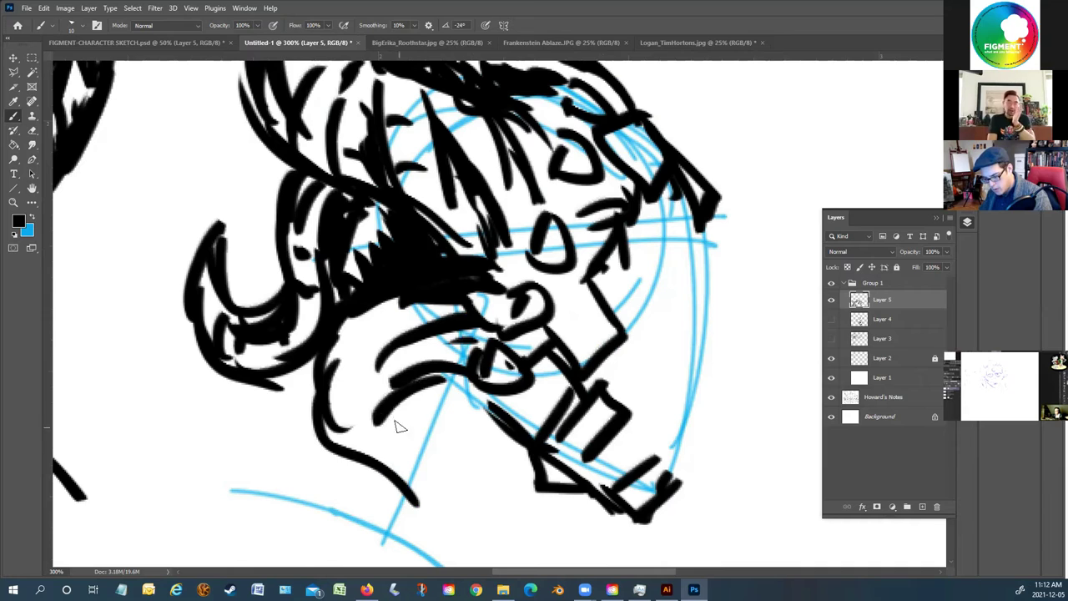
pyautogui.moveTo(399, 475); pyautogui.dragTo(451, 518)
pyautogui.moveTo(389, 409); pyautogui.dragTo(488, 525)
pyautogui.moveTo(455, 467); pyautogui.dragTo(493, 563)
pyautogui.moveTo(321, 428); pyautogui.dragTo(480, 557)
# Add short ridge marks along the curves of the side-view head's lower horn
pyautogui.moveTo(332, 383); pyautogui.dragTo(330, 419)
pyautogui.moveTo(371, 364); pyautogui.dragTo(354, 405)
pyautogui.moveTo(385, 365)
pyautogui.mouseDown()
pyautogui.moveTo(354, 390)
pyautogui.moveTo(374, 408)
pyautogui.mouseUp()
pyautogui.moveTo(389, 354); pyautogui.dragTo(459, 534)
pyautogui.moveTo(436, 486)
pyautogui.mouseDown()
pyautogui.moveTo(370, 422)
pyautogui.moveTo(330, 413)
pyautogui.mouseUp()
pyautogui.moveTo(389, 392)
pyautogui.mouseDown()
pyautogui.moveTo(332, 418)
pyautogui.moveTo(351, 418)
pyautogui.mouseUp()
pyautogui.moveTo(368, 338); pyautogui.dragTo(344, 385)
pyautogui.moveTo(407, 306)
pyautogui.mouseDown()
pyautogui.moveTo(372, 350)
pyautogui.moveTo(428, 327)
pyautogui.mouseUp()
pyautogui.moveTo(445, 305)
pyautogui.mouseDown()
pyautogui.moveTo(458, 319)
pyautogui.moveTo(459, 301)
pyautogui.mouseUp()
pyautogui.moveTo(467, 341)
pyautogui.mouseDown()
pyautogui.moveTo(457, 369)
pyautogui.moveTo(432, 364)
pyautogui.mouseUp()
pyautogui.moveTo(418, 345); pyautogui.dragTo(406, 368)
# Shade the area behind the side-view head's jaw solid black and thicken the strokes beneath the small curled horn at the back
pyautogui.moveTo(501, 430)
pyautogui.mouseDown()
pyautogui.moveTo(532, 467)
pyautogui.moveTo(464, 476)
pyautogui.mouseUp()
pyautogui.moveTo(489, 409)
pyautogui.mouseDown()
pyautogui.moveTo(472, 455)
pyautogui.moveTo(469, 425)
pyautogui.moveTo(458, 462)
pyautogui.mouseUp()
pyautogui.moveTo(471, 424); pyautogui.dragTo(444, 466)
pyautogui.moveTo(272, 367); pyautogui.dragTo(230, 412)
pyautogui.moveTo(311, 364); pyautogui.dragTo(232, 422)
pyautogui.moveTo(262, 386); pyautogui.dragTo(204, 439)
# Ink the side-view head's bumpy face profile from brow to chin, with short marks for the eye, cheek and mouth
pyautogui.scroll(1, 691, 242)
pyautogui.moveTo(703, 269)
pyautogui.mouseDown()
pyautogui.moveTo(718, 297)
pyautogui.moveTo(722, 364)
pyautogui.mouseUp()
pyautogui.moveTo(701, 250)
pyautogui.mouseDown()
pyautogui.moveTo(716, 397)
pyautogui.moveTo(706, 428)
pyautogui.moveTo(659, 456)
pyautogui.moveTo(678, 480)
pyautogui.moveTo(670, 524)
pyautogui.mouseUp()
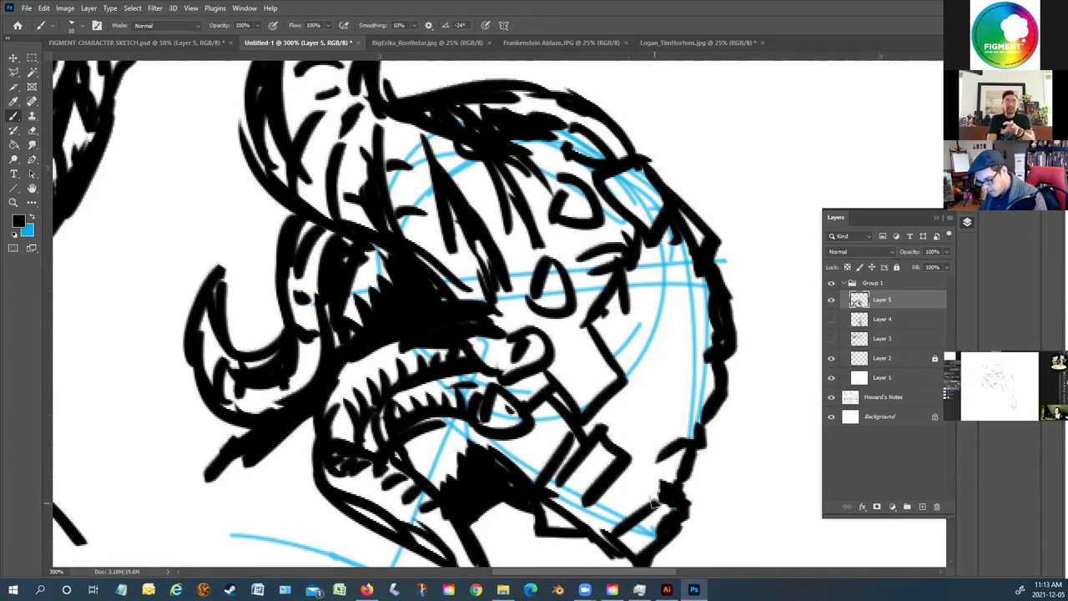
pyautogui.moveTo(708, 397); pyautogui.dragTo(675, 416)
pyautogui.moveTo(704, 370)
pyautogui.mouseDown()
pyautogui.moveTo(709, 343)
pyautogui.moveTo(659, 341)
pyautogui.moveTo(700, 327)
pyautogui.mouseUp()
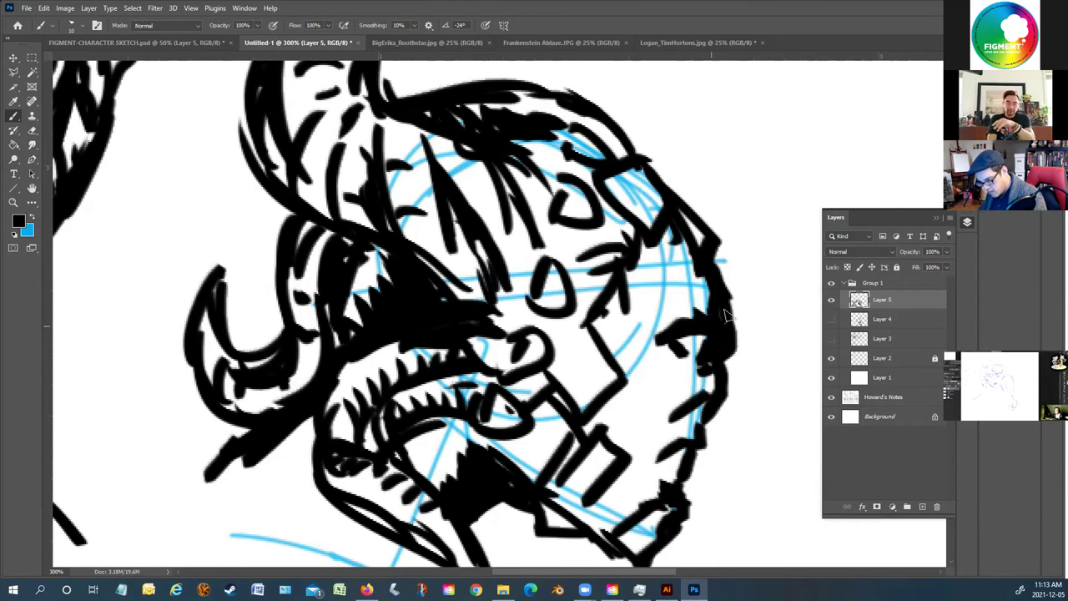
# Add an outer contour over the side-view head's forehead, shade the brow plate's corner black and strengthen the eye
pyautogui.moveTo(712, 241)
pyautogui.mouseDown()
pyautogui.moveTo(647, 142)
pyautogui.moveTo(580, 95)
pyautogui.mouseUp()
pyautogui.scroll(-2, 522, 72)
pyautogui.moveTo(642, 207)
pyautogui.mouseDown()
pyautogui.moveTo(628, 248)
pyautogui.moveTo(623, 232)
pyautogui.mouseUp()
pyautogui.moveTo(671, 172); pyautogui.dragTo(619, 255)
pyautogui.moveTo(663, 288); pyautogui.dragTo(680, 302)
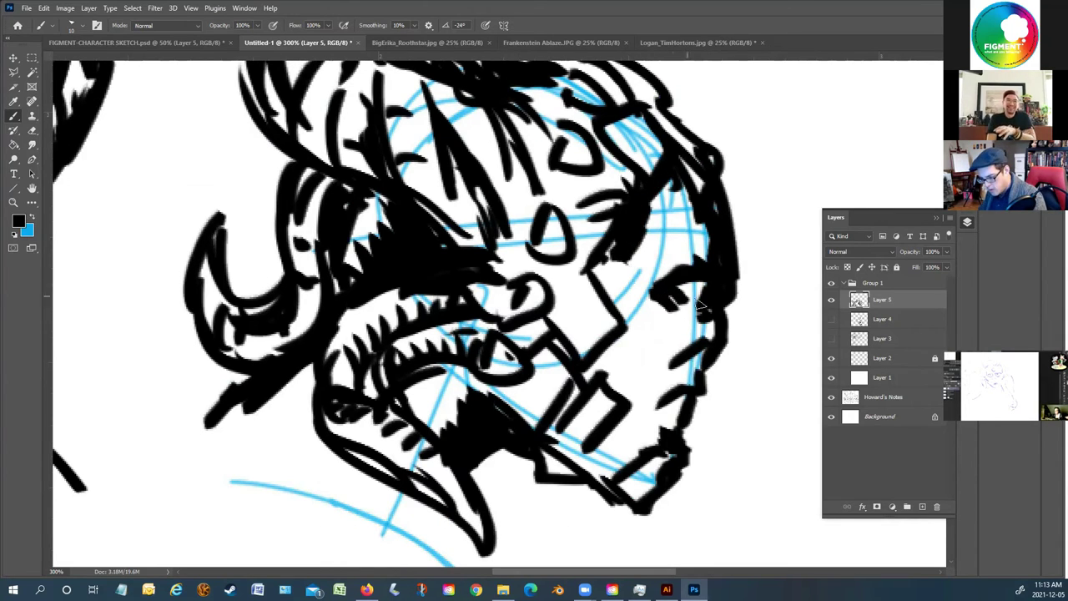
# Shade around the side-view head's mouth and along the edges of the cheek and jaw plates
pyautogui.moveTo(656, 404)
pyautogui.mouseDown()
pyautogui.moveTo(639, 430)
pyautogui.moveTo(653, 440)
pyautogui.moveTo(606, 467)
pyautogui.mouseUp()
pyautogui.moveTo(627, 431); pyautogui.dragTo(613, 463)
pyautogui.moveTo(628, 368)
pyautogui.mouseDown()
pyautogui.moveTo(621, 426)
pyautogui.moveTo(609, 355)
pyautogui.mouseUp()
pyautogui.moveTo(622, 250)
pyautogui.mouseDown()
pyautogui.moveTo(591, 286)
pyautogui.moveTo(639, 347)
pyautogui.mouseUp()
pyautogui.moveTo(636, 269); pyautogui.dragTo(624, 301)
pyautogui.moveTo(632, 254); pyautogui.dragTo(648, 229)
# Thicken the side-view head's face profile down to the chin and draw dark pointed spikes hanging below the jaw
pyautogui.moveTo(708, 152)
pyautogui.mouseDown()
pyautogui.moveTo(724, 170)
pyautogui.moveTo(750, 265)
pyautogui.mouseUp()
pyautogui.moveTo(733, 216)
pyautogui.mouseDown()
pyautogui.moveTo(751, 292)
pyautogui.moveTo(726, 302)
pyautogui.moveTo(697, 373)
pyautogui.mouseUp()
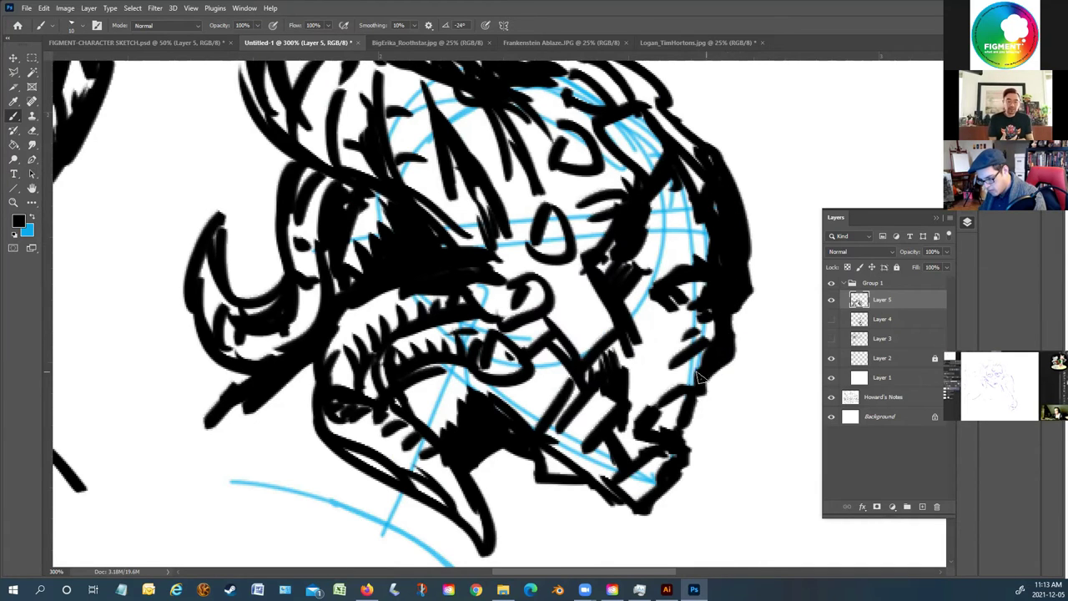
pyautogui.moveTo(665, 432)
pyautogui.mouseDown()
pyautogui.moveTo(676, 482)
pyautogui.moveTo(645, 502)
pyautogui.mouseUp()
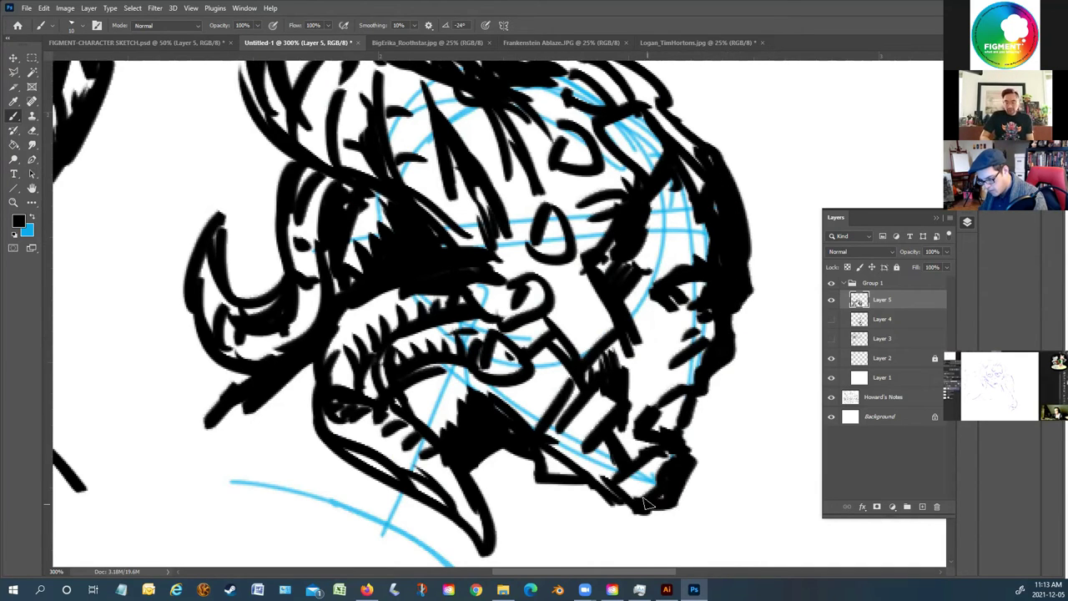
pyautogui.moveTo(541, 458)
pyautogui.mouseDown()
pyautogui.moveTo(578, 476)
pyautogui.moveTo(490, 485)
pyautogui.moveTo(509, 534)
pyautogui.mouseUp()
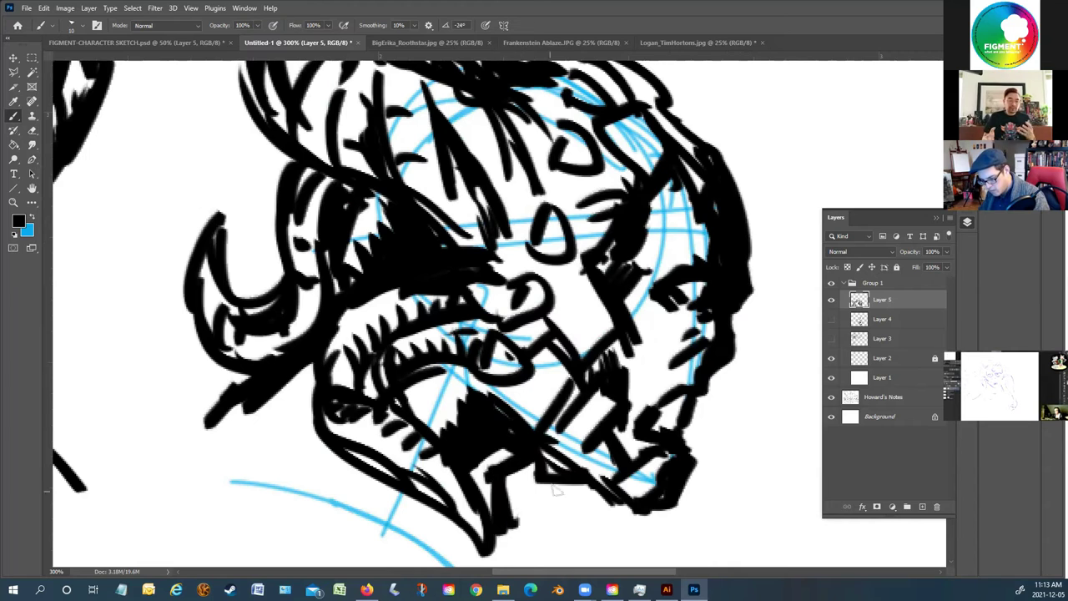
pyautogui.moveTo(568, 477); pyautogui.dragTo(596, 555)
pyautogui.moveTo(518, 481); pyautogui.dragTo(584, 534)
pyautogui.moveTo(576, 476); pyautogui.dragTo(563, 492)
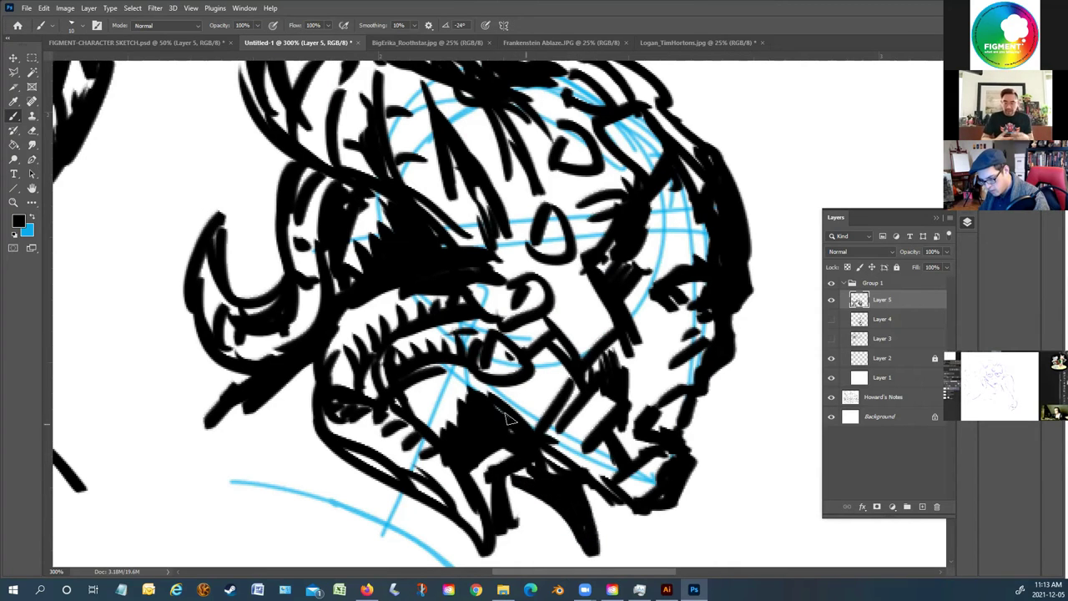
# Draw the far horn curving up from the top of the side-view head, with solid black shading inside it
pyautogui.scroll(5, 507, 420)
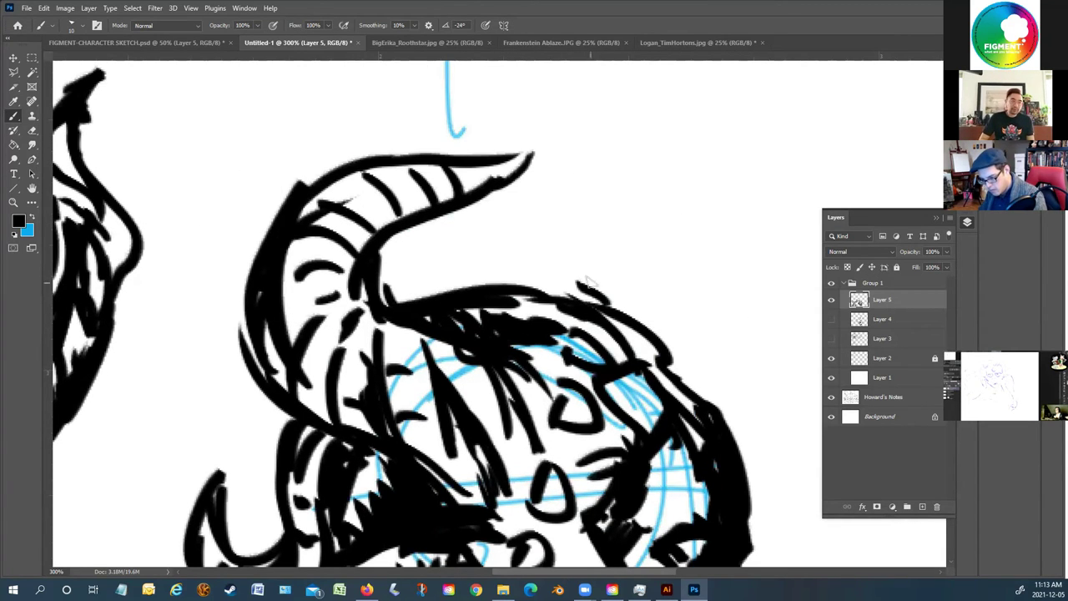
pyautogui.moveTo(587, 288); pyautogui.dragTo(620, 144)
pyautogui.moveTo(505, 288)
pyautogui.mouseDown()
pyautogui.moveTo(515, 238)
pyautogui.moveTo(643, 159)
pyautogui.moveTo(560, 225)
pyautogui.moveTo(551, 292)
pyautogui.mouseUp()
pyautogui.moveTo(551, 246)
pyautogui.mouseDown()
pyautogui.moveTo(538, 288)
pyautogui.moveTo(516, 250)
pyautogui.moveTo(597, 300)
pyautogui.mouseUp()
pyautogui.moveTo(558, 219); pyautogui.dragTo(526, 255)
pyautogui.scroll(-1, 587, 190)
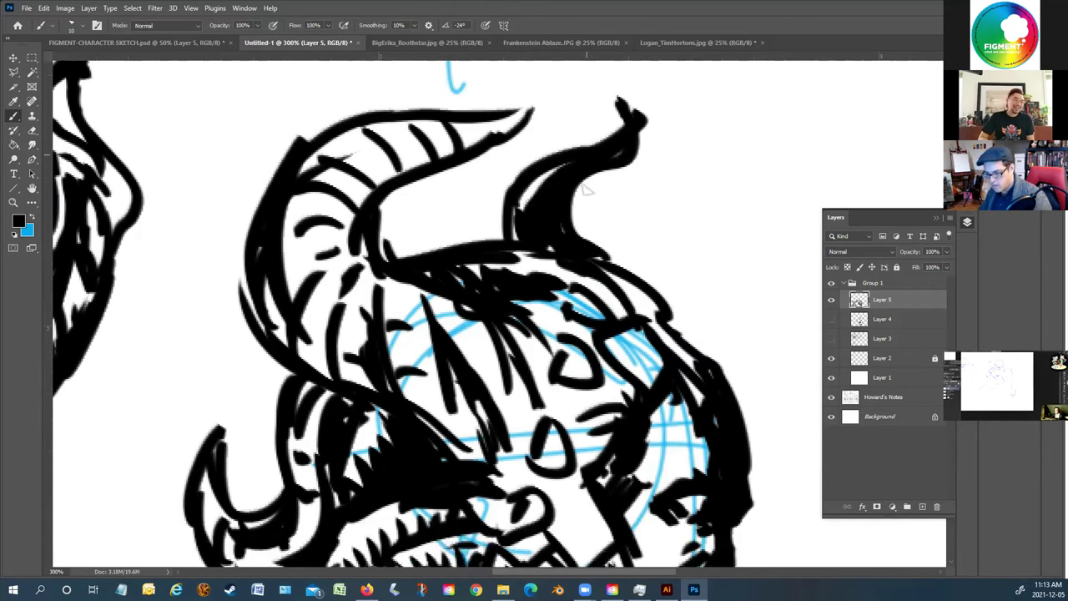
# Add dark connecting strokes between the knobs on the side-view head's temple and cheek
pyautogui.scroll(-4, 587, 190)
pyautogui.moveTo(557, 327); pyautogui.dragTo(543, 282)
pyautogui.moveTo(576, 316); pyautogui.dragTo(608, 359)
pyautogui.moveTo(580, 185)
pyautogui.mouseDown()
pyautogui.moveTo(534, 219)
pyautogui.moveTo(515, 278)
pyautogui.mouseUp()
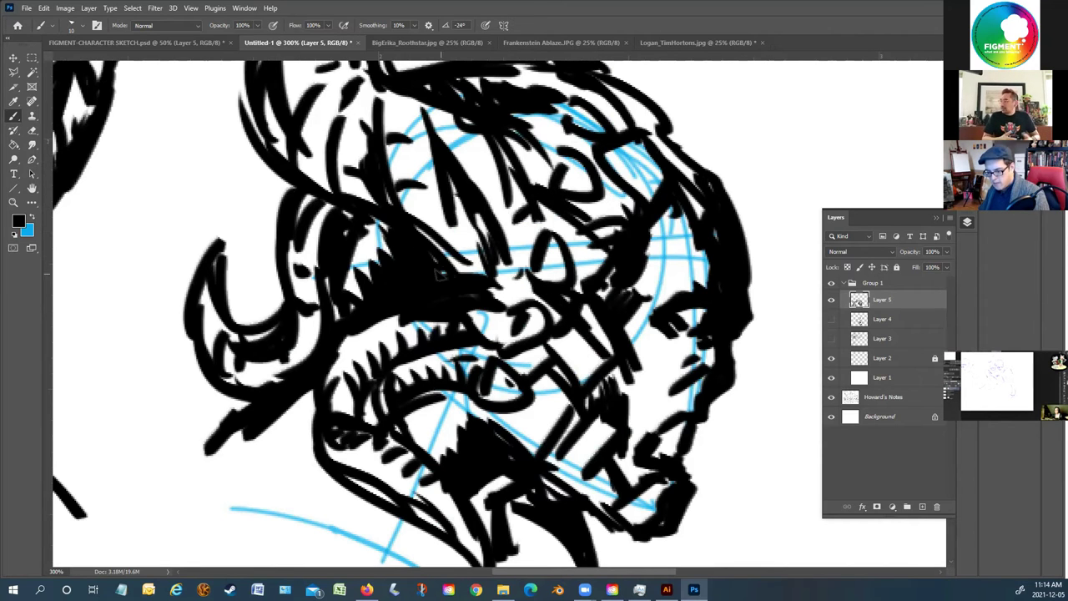
# Build up a thick ridge along the side-view head's skull from the brow back to the large horn's base
pyautogui.scroll(-1, 384, 218)
pyautogui.scroll(2, 674, 79)
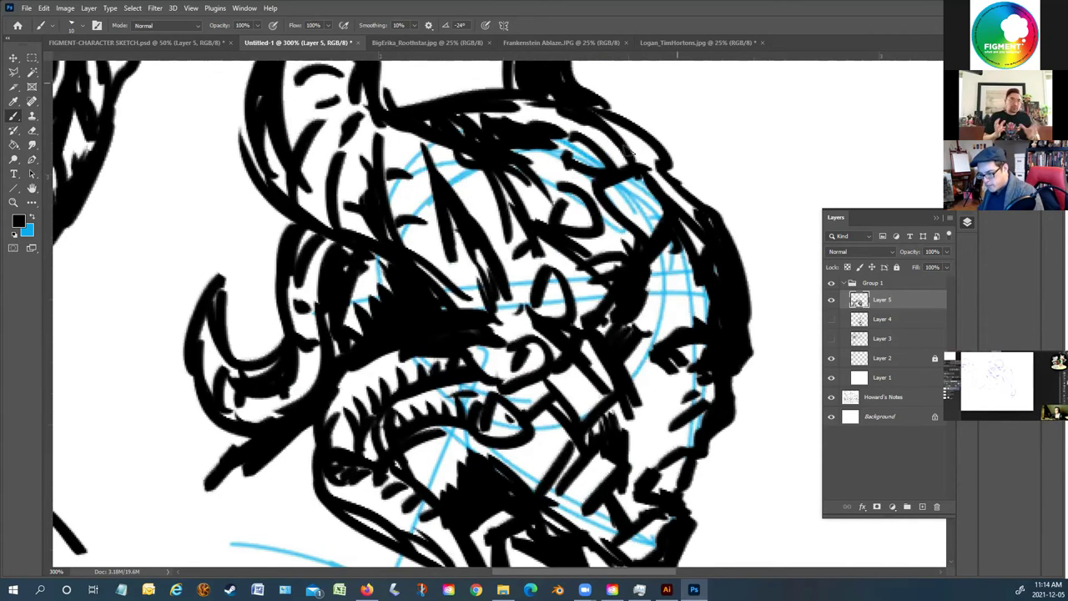
pyautogui.moveTo(712, 201)
pyautogui.mouseDown()
pyautogui.moveTo(733, 214)
pyautogui.moveTo(651, 104)
pyautogui.mouseUp()
pyautogui.moveTo(710, 167)
pyautogui.mouseDown()
pyautogui.moveTo(581, 83)
pyautogui.moveTo(738, 241)
pyautogui.mouseUp()
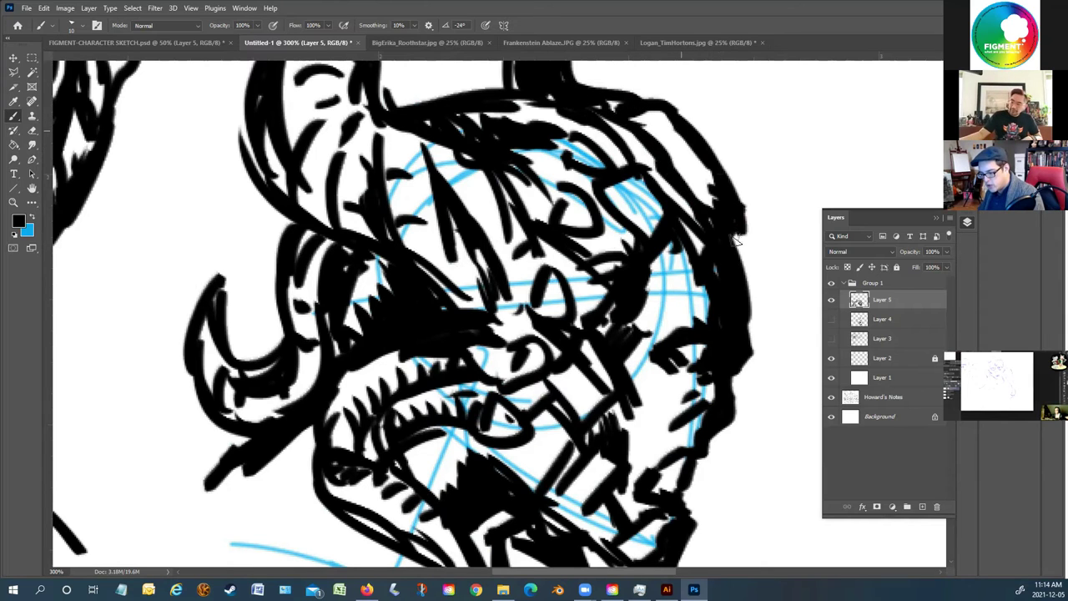
pyautogui.moveTo(703, 170); pyautogui.dragTo(572, 106)
pyautogui.scroll(3, 543, 77)
pyautogui.moveTo(615, 208)
pyautogui.mouseDown()
pyautogui.moveTo(453, 208)
pyautogui.moveTo(415, 219)
pyautogui.moveTo(404, 240)
pyautogui.mouseUp()
pyautogui.moveTo(426, 205)
pyautogui.mouseDown()
pyautogui.moveTo(381, 237)
pyautogui.moveTo(504, 197)
pyautogui.mouseUp()
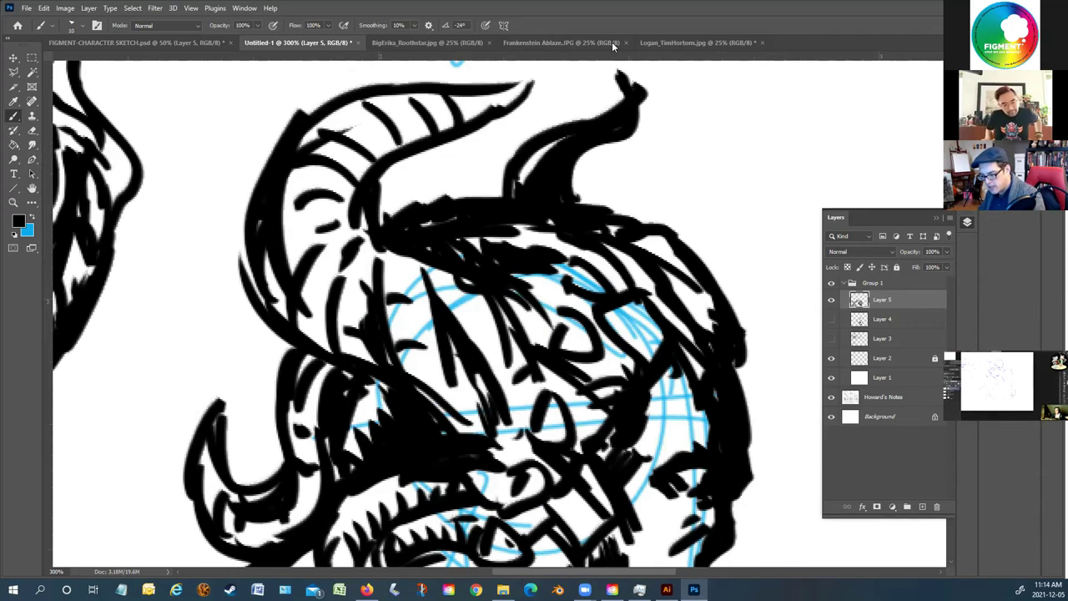
# Select the stray stroke at the tip of the side-view head's far horn with the Polygonal Lasso, delete it and clear the selection
pyautogui.scroll(2, 584, 100)
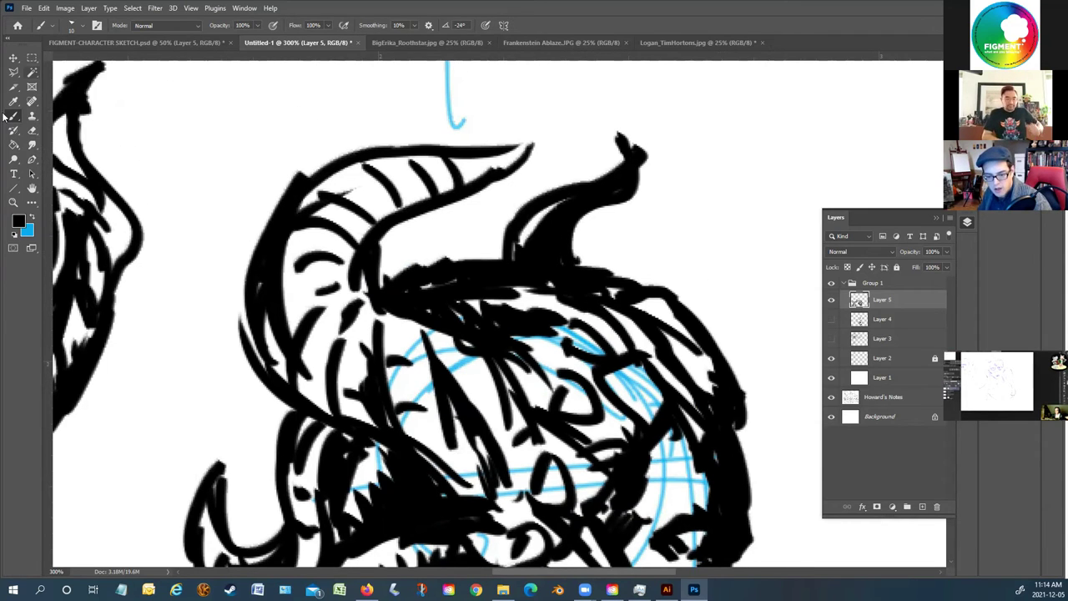
pyautogui.click(13, 73)
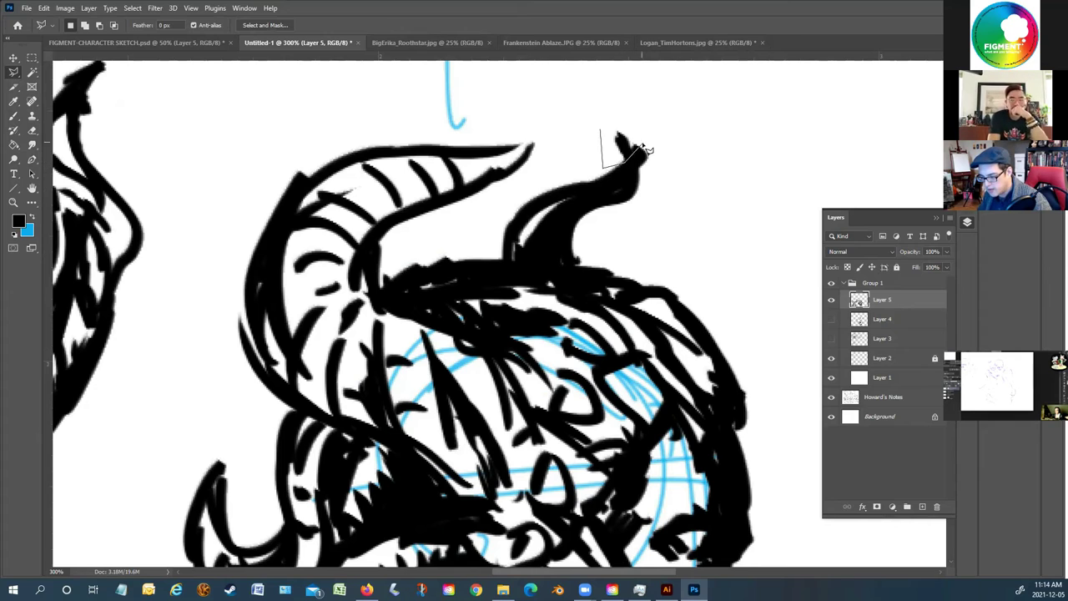
pyautogui.click(604, 98)
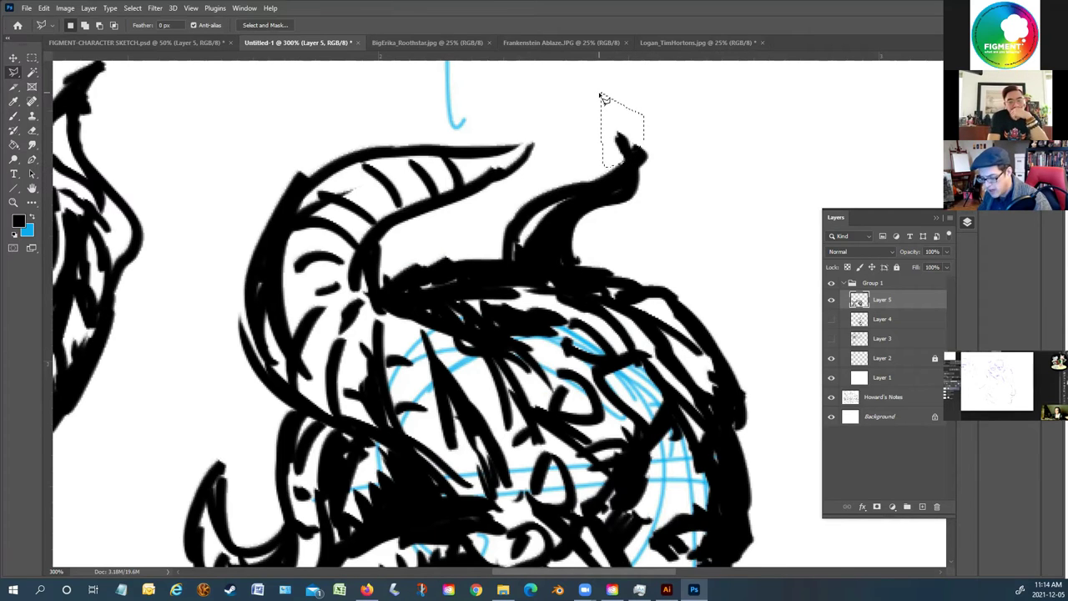
pyautogui.press('Delete')
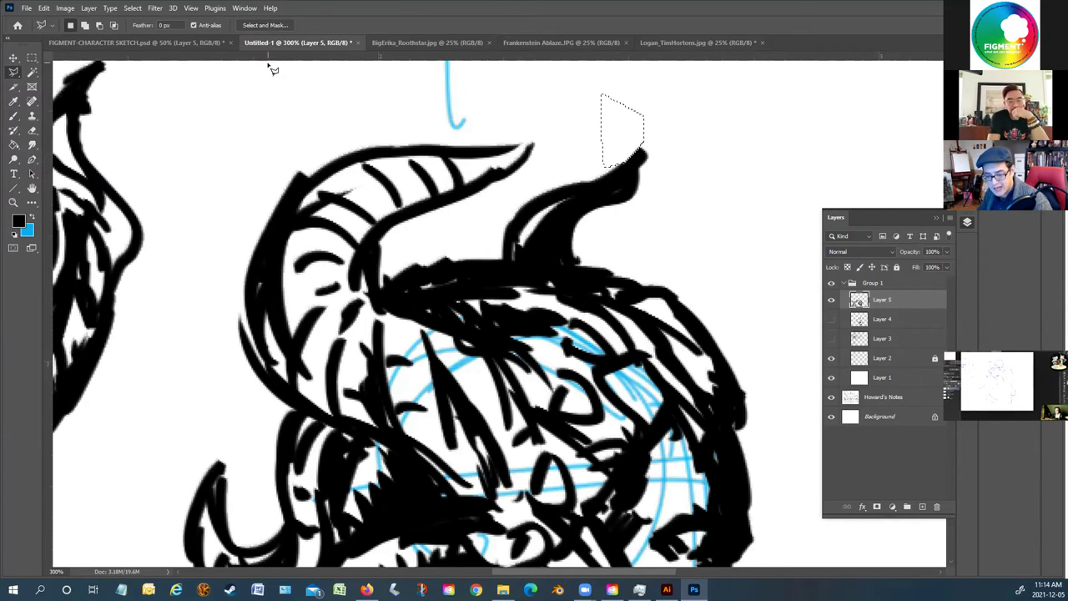
pyautogui.click(30, 60)
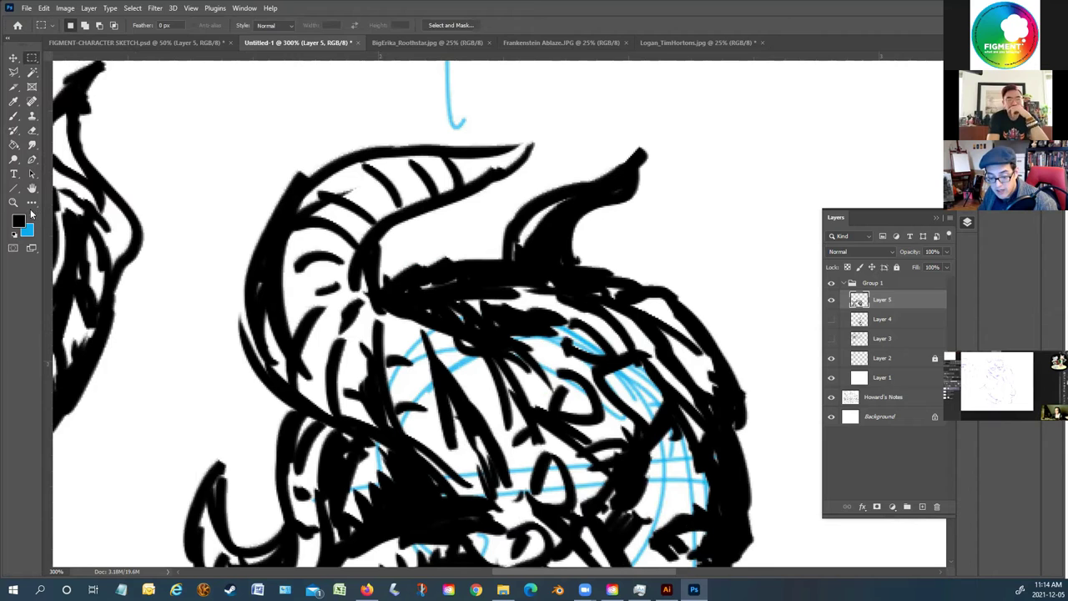
# Examine both inked heads together on the whole page and then at closer range
pyautogui.click(13, 203)
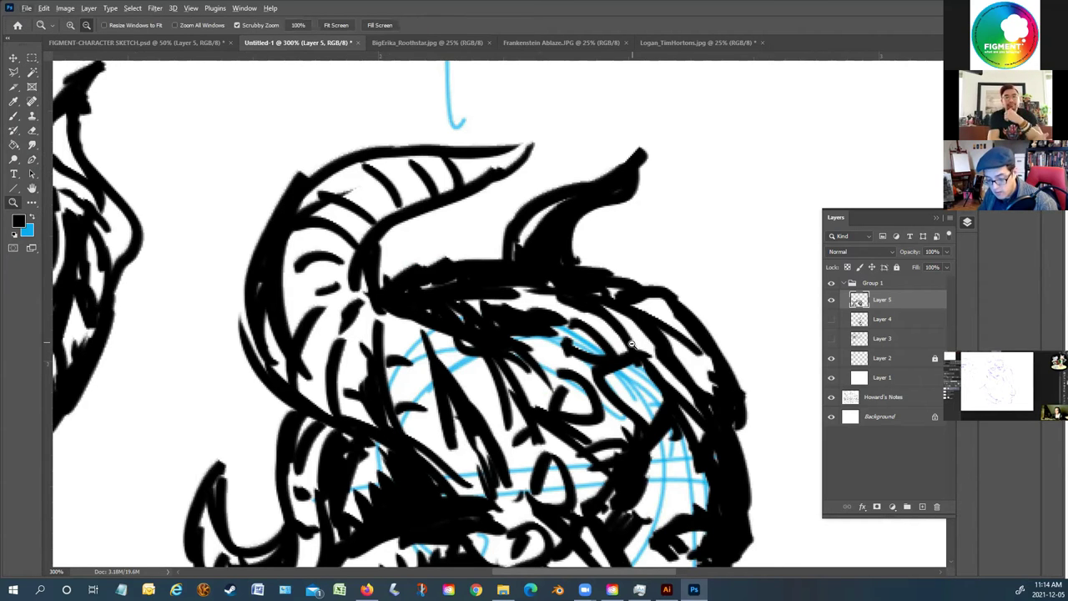
pyautogui.click(477, 378)
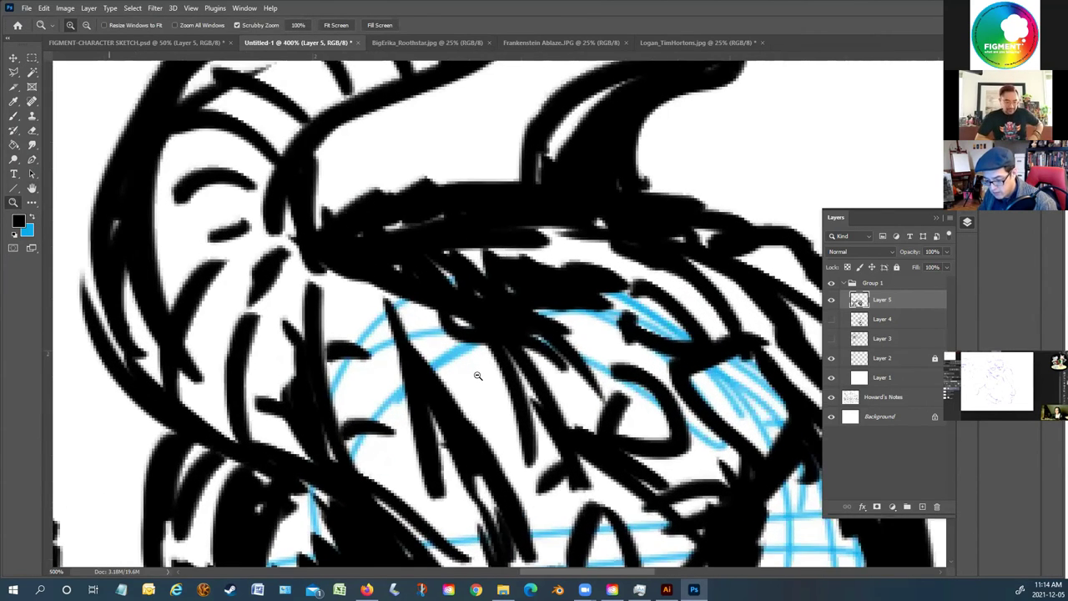
pyautogui.keyDown('alt'); pyautogui.click(501, 384); pyautogui.keyUp('alt')
pyautogui.keyDown('alt'); pyautogui.click(568, 397); pyautogui.keyUp('alt')
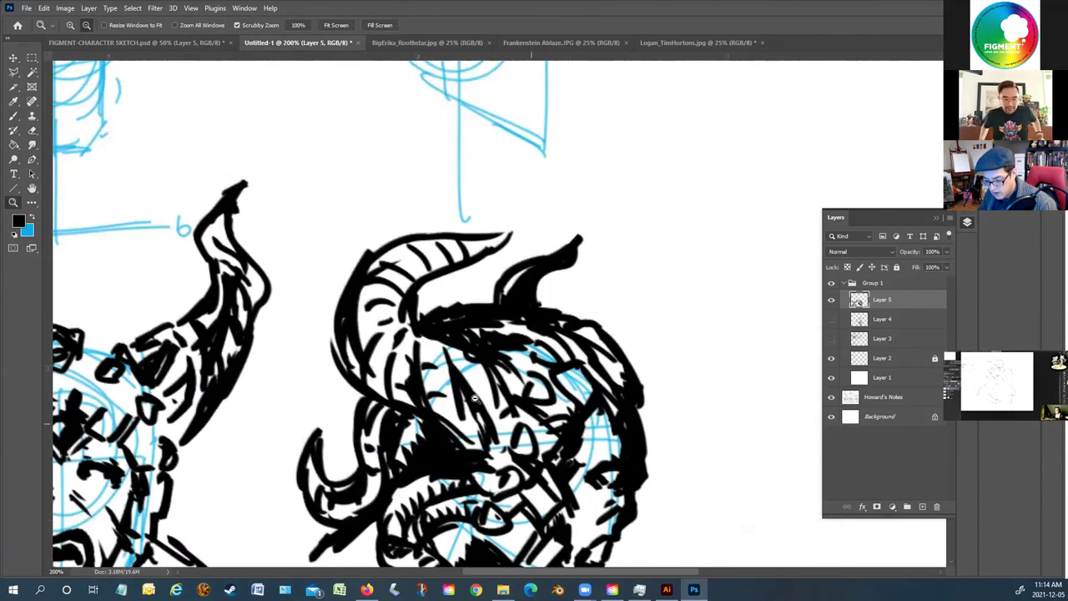
pyautogui.keyDown('alt'); pyautogui.click(637, 408); pyautogui.keyUp('alt')
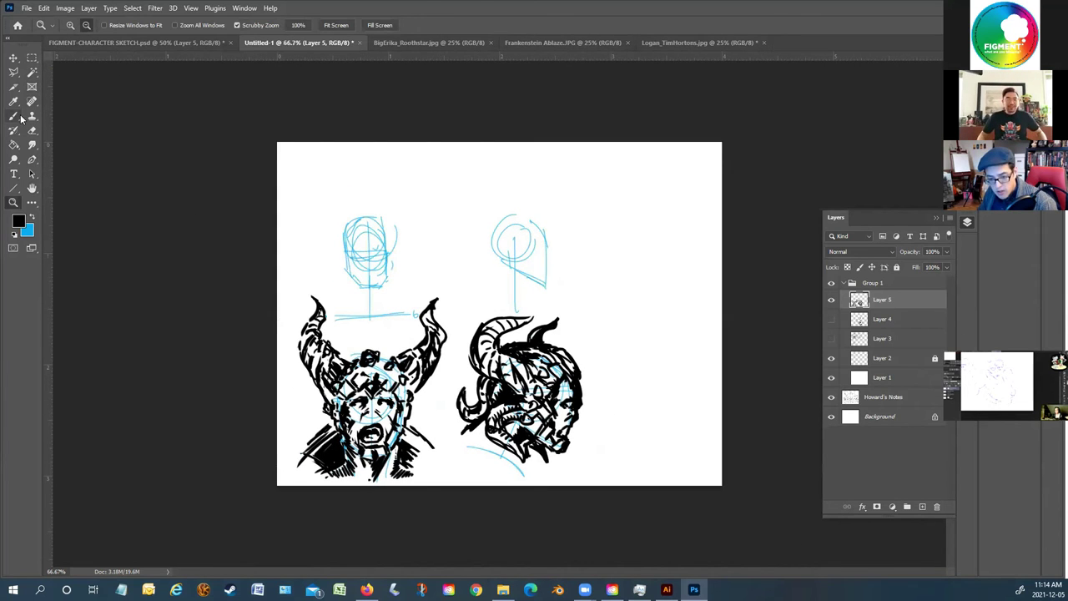
pyautogui.click(14, 117)
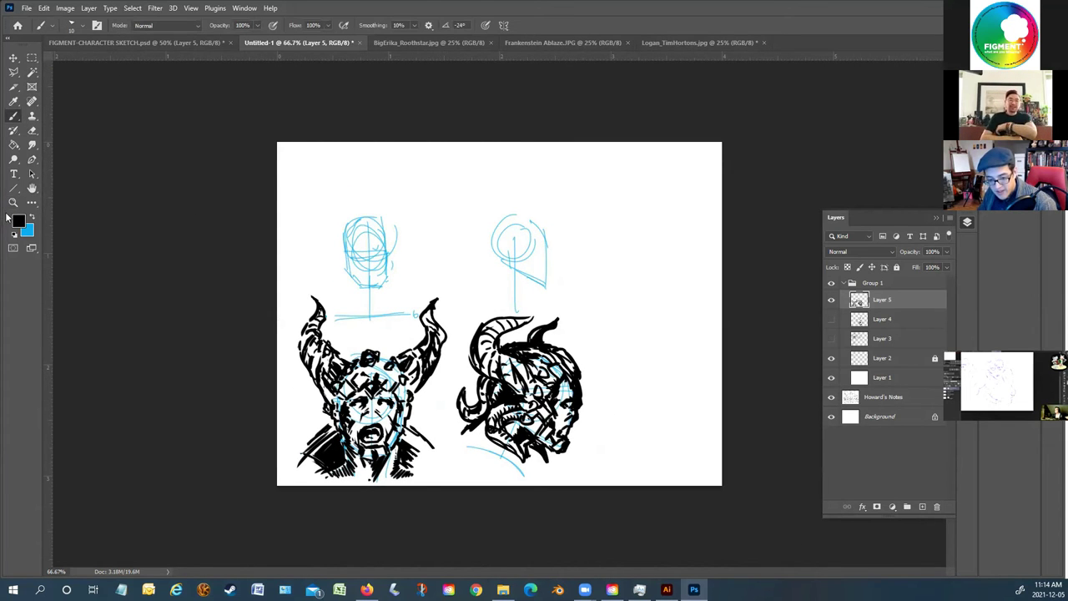
pyautogui.click(14, 203)
pyautogui.keyDown('alt'); pyautogui.click(515, 388); pyautogui.keyUp('alt')
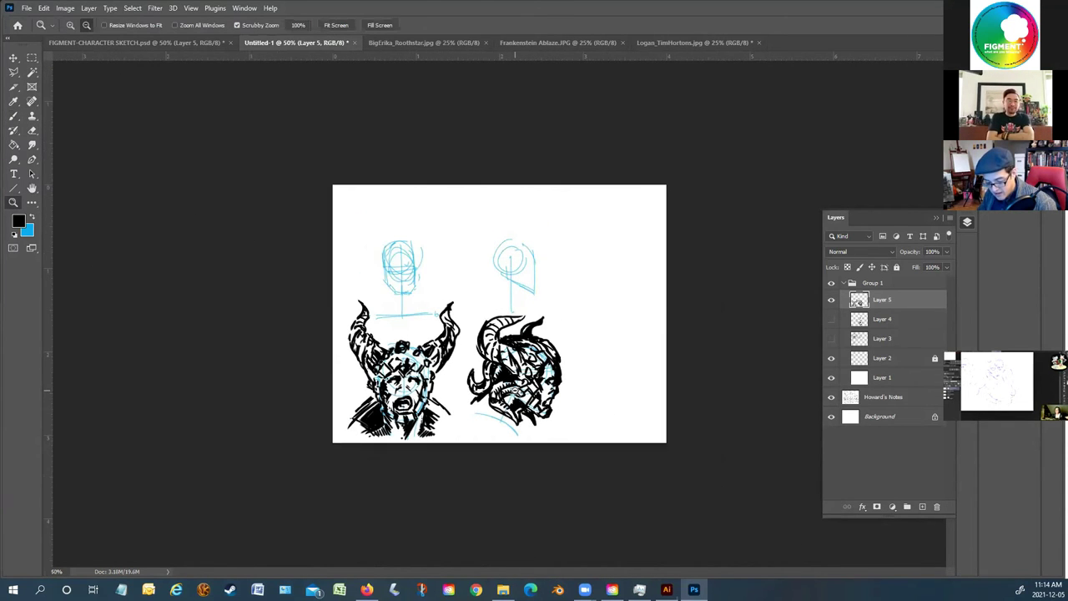
pyautogui.click(509, 376)
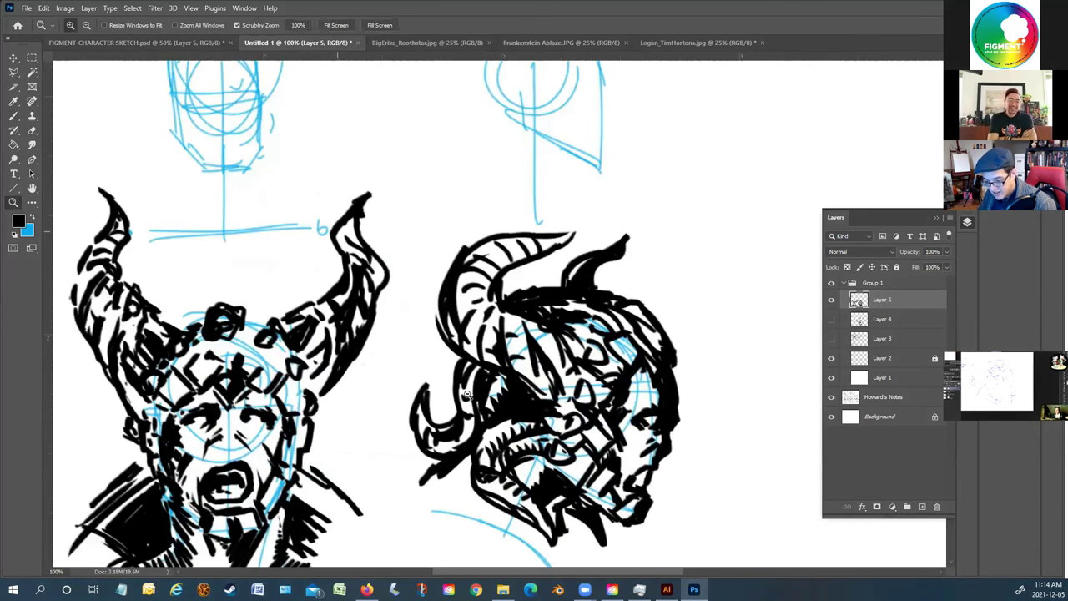
pyautogui.click(467, 394)
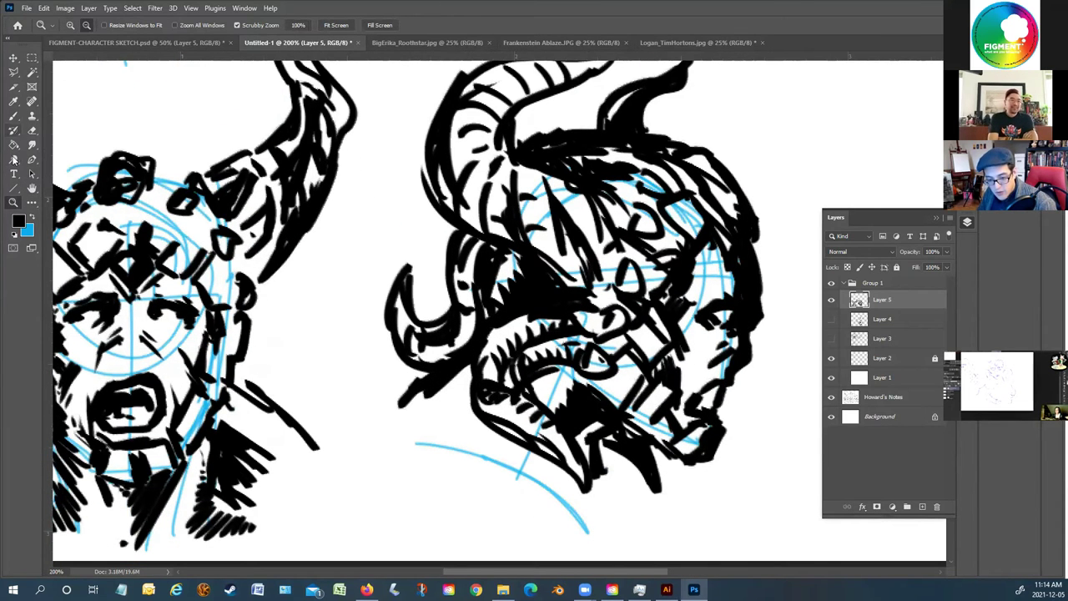
# Add diagonal brush strokes along the upper edge of the front-view head's dark collar
pyautogui.click(14, 117)
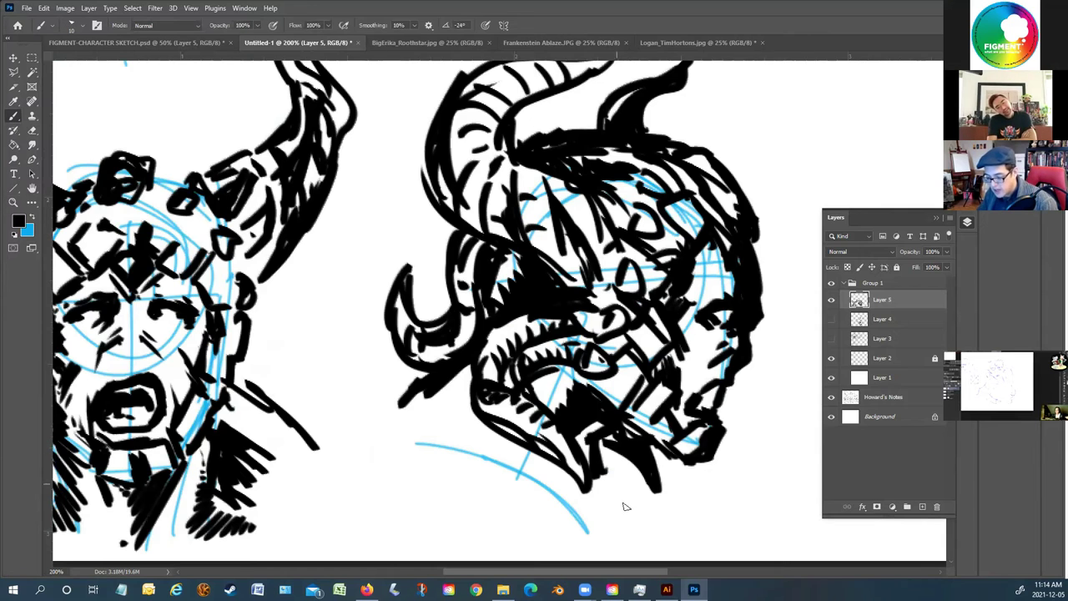
pyautogui.moveTo(641, 574); pyautogui.dragTo(590, 575)
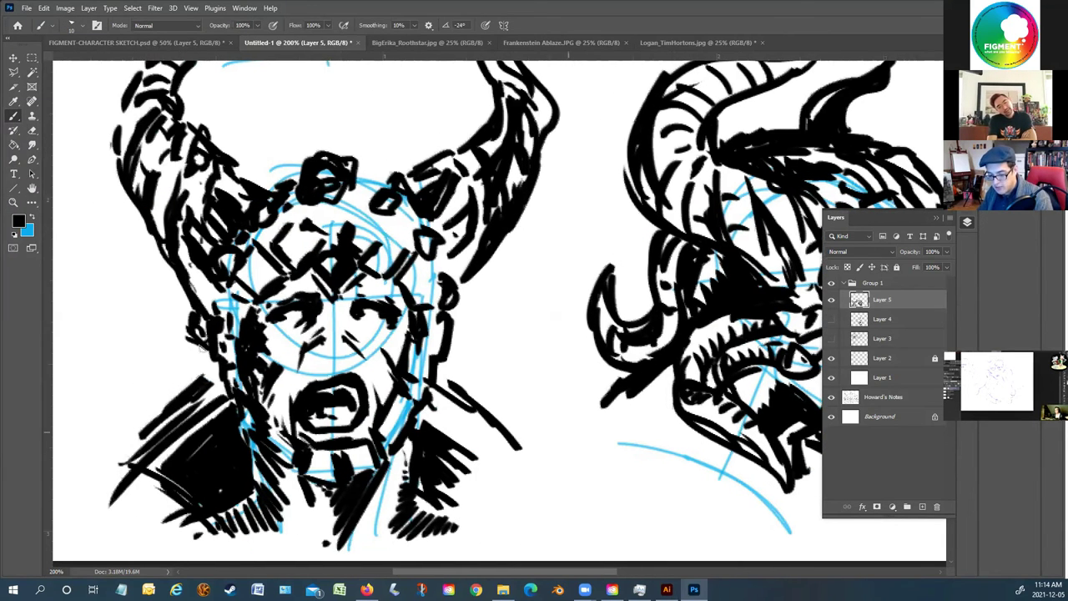
pyautogui.moveTo(147, 409); pyautogui.dragTo(205, 362)
pyautogui.moveTo(155, 399); pyautogui.dragTo(177, 379)
pyautogui.click(135, 42)
pyautogui.hotkey('ctrl', 'Tab')
# Lasso the black collar on the left side of the front-view head's neck, delete it and deselect
pyautogui.click(12, 73)
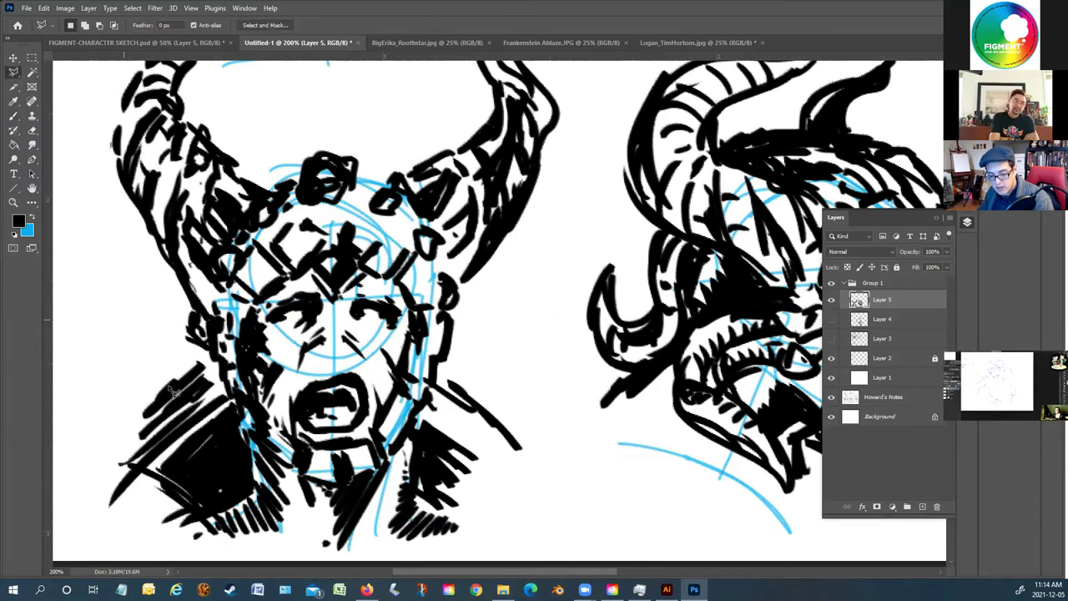
pyautogui.click(174, 354)
pyautogui.click(200, 354)
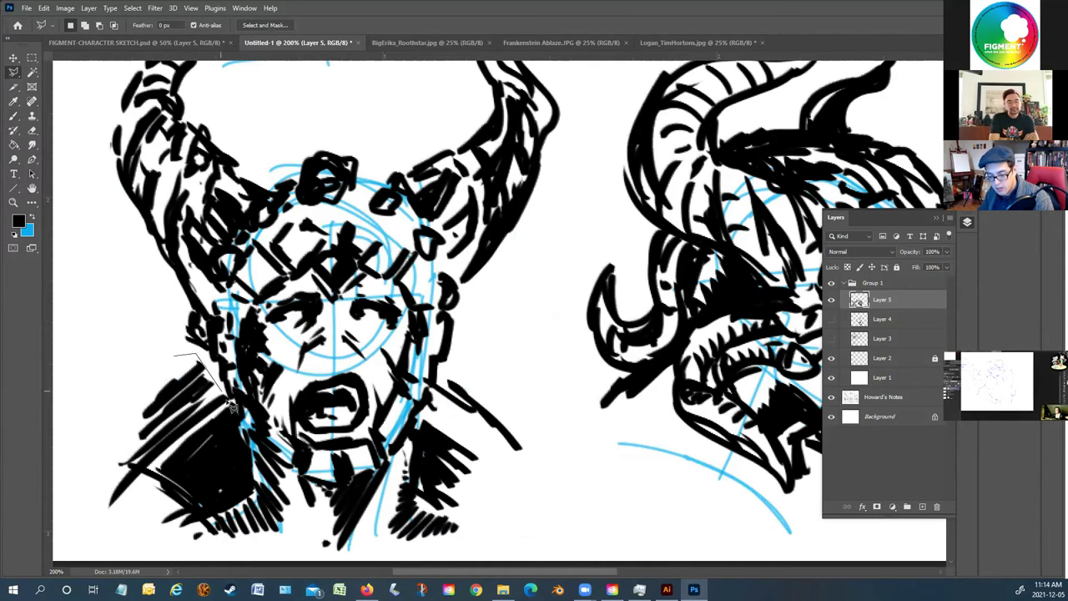
pyautogui.moveTo(253, 457)
pyautogui.mouseDown()
pyautogui.moveTo(255, 489)
pyautogui.moveTo(234, 511)
pyautogui.moveTo(161, 540)
pyautogui.moveTo(68, 556)
pyautogui.moveTo(92, 521)
pyautogui.moveTo(82, 528)
pyautogui.moveTo(65, 377)
pyautogui.moveTo(109, 362)
pyautogui.mouseUp()
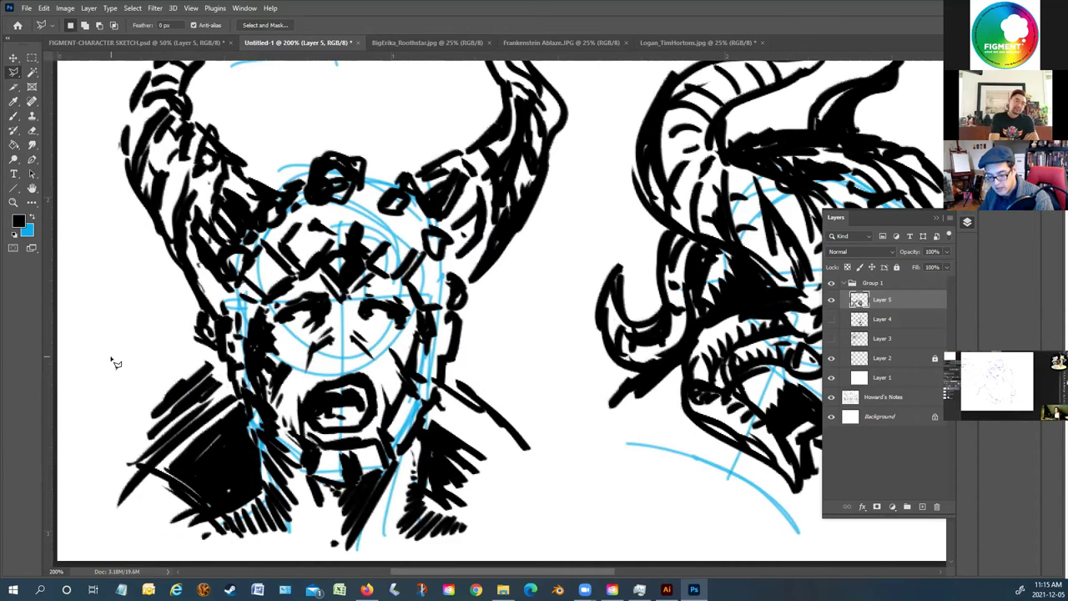
pyautogui.press('Delete')
pyautogui.hotkey('ctrl', 'd')
# Lasso the collar on the right side of the front-view head's neck, delete it and deselect
pyautogui.moveTo(457, 365)
pyautogui.mouseDown()
pyautogui.moveTo(415, 459)
pyautogui.moveTo(422, 440)
pyautogui.moveTo(424, 489)
pyautogui.moveTo(484, 520)
pyautogui.moveTo(550, 501)
pyautogui.moveTo(571, 464)
pyautogui.moveTo(569, 399)
pyautogui.moveTo(498, 310)
pyautogui.mouseUp()
pyautogui.press('Delete')
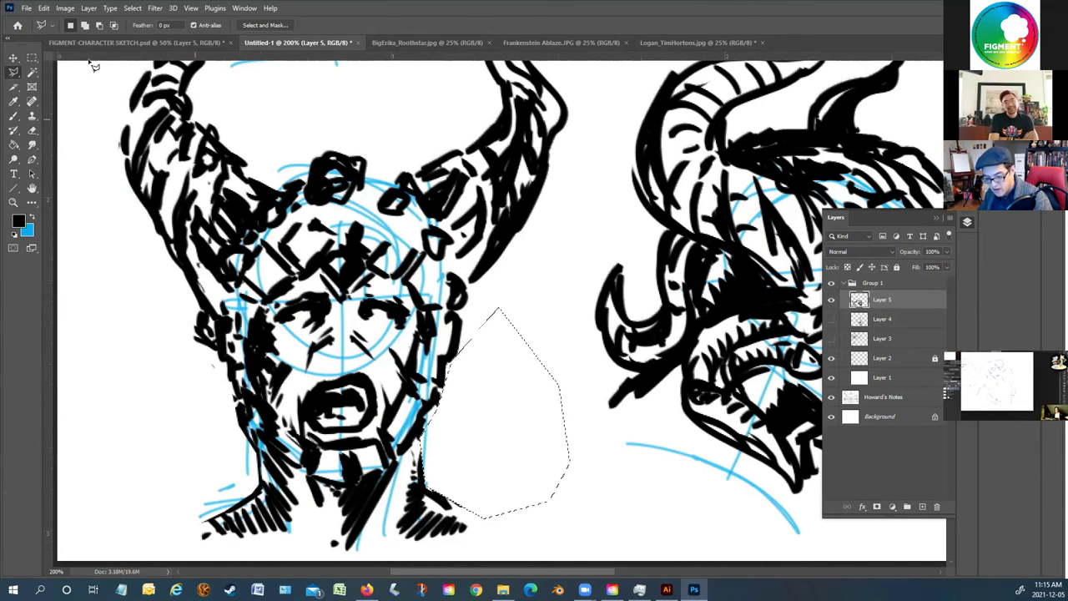
pyautogui.click(32, 56)
pyautogui.hotkey('ctrl', 'd')
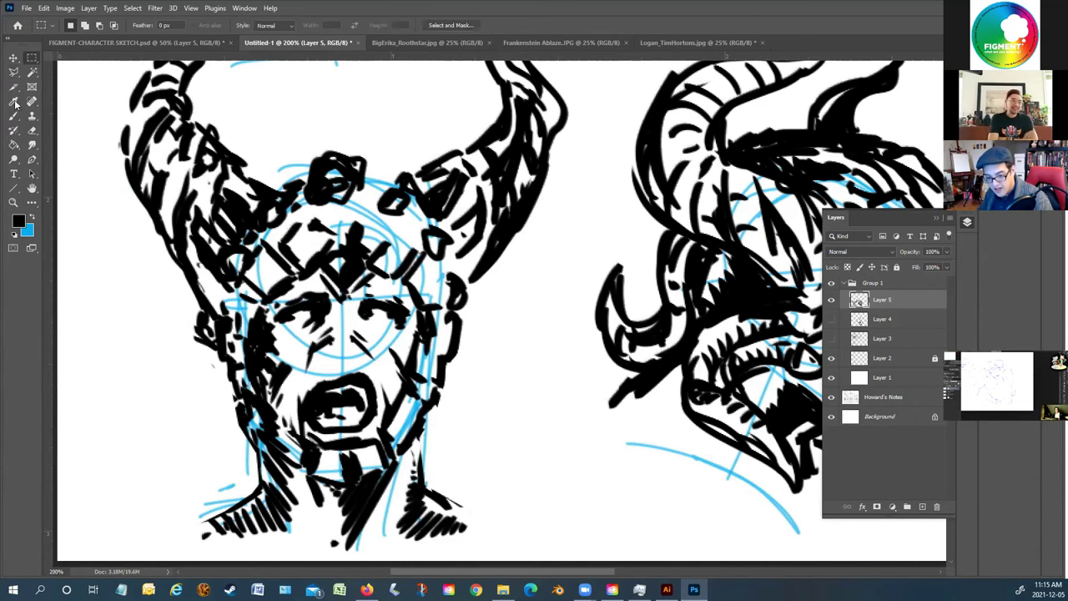
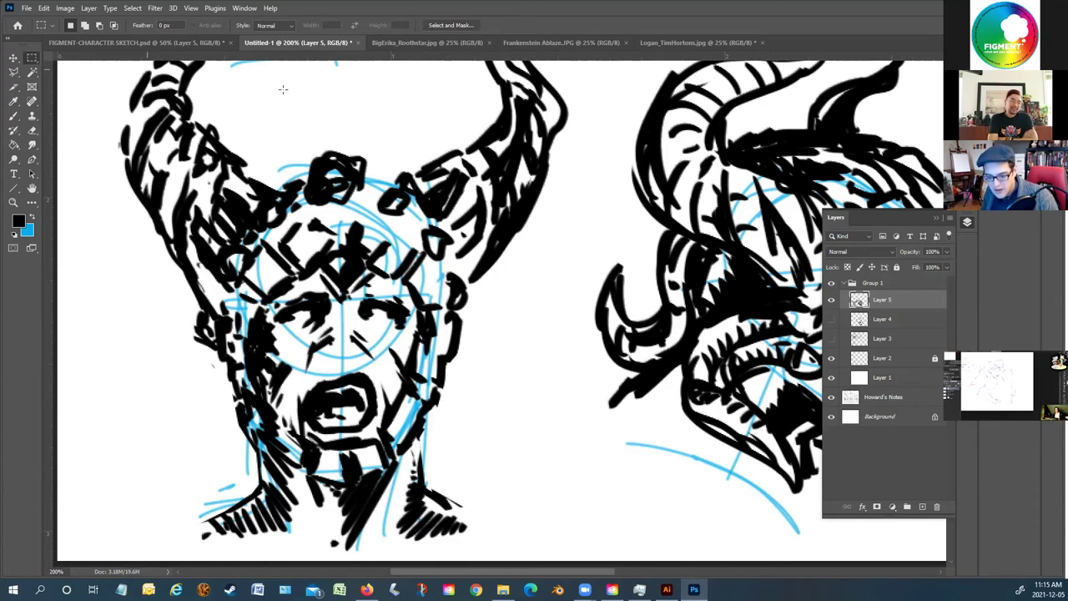
# Ink a curling, black-shaded lock of hair with the Brush below the left horn, beside the front-view head's ear
pyautogui.click(13, 117)
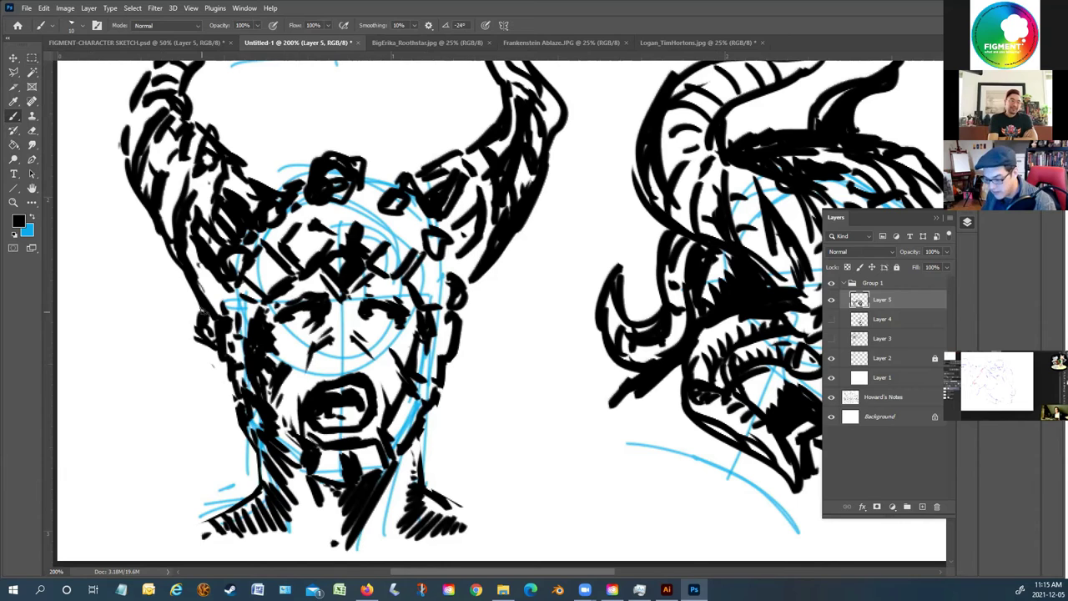
pyautogui.moveTo(219, 342); pyautogui.dragTo(201, 356)
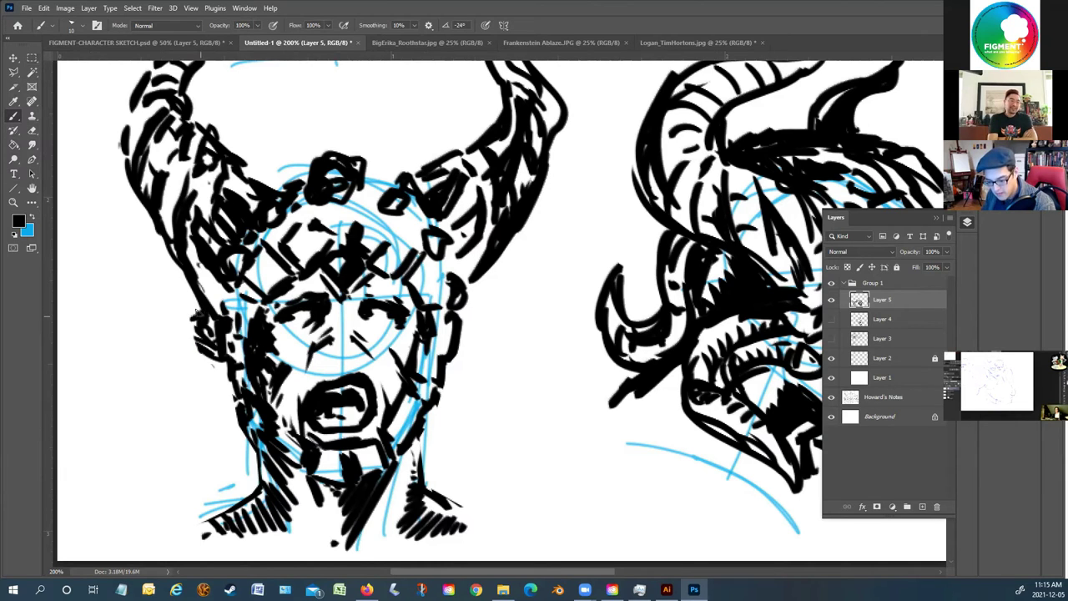
pyautogui.moveTo(180, 315); pyautogui.dragTo(172, 370)
pyautogui.moveTo(204, 330); pyautogui.dragTo(164, 389)
pyautogui.moveTo(227, 374); pyautogui.dragTo(184, 411)
pyautogui.moveTo(163, 366)
pyautogui.mouseDown()
pyautogui.moveTo(153, 414)
pyautogui.moveTo(173, 453)
pyautogui.mouseUp()
pyautogui.moveTo(166, 409)
pyautogui.mouseDown()
pyautogui.moveTo(179, 457)
pyautogui.moveTo(127, 476)
pyautogui.moveTo(151, 465)
pyautogui.moveTo(205, 354)
pyautogui.mouseUp()
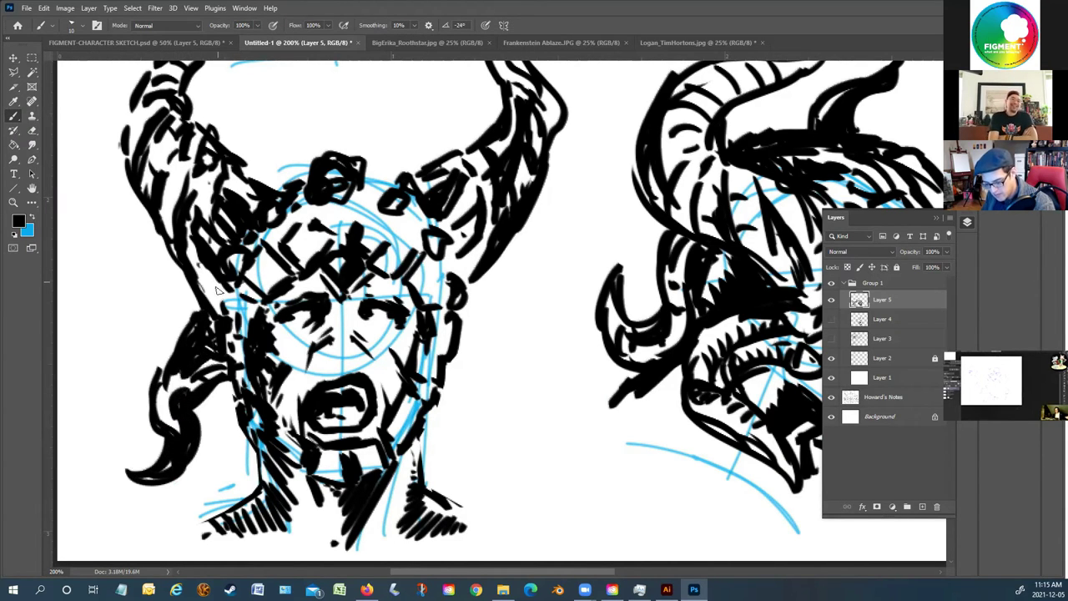
# Ink a matching curling lock of hair beside the ear on the right side of the front-view head
pyautogui.moveTo(457, 322); pyautogui.dragTo(501, 361)
pyautogui.moveTo(464, 327); pyautogui.dragTo(488, 344)
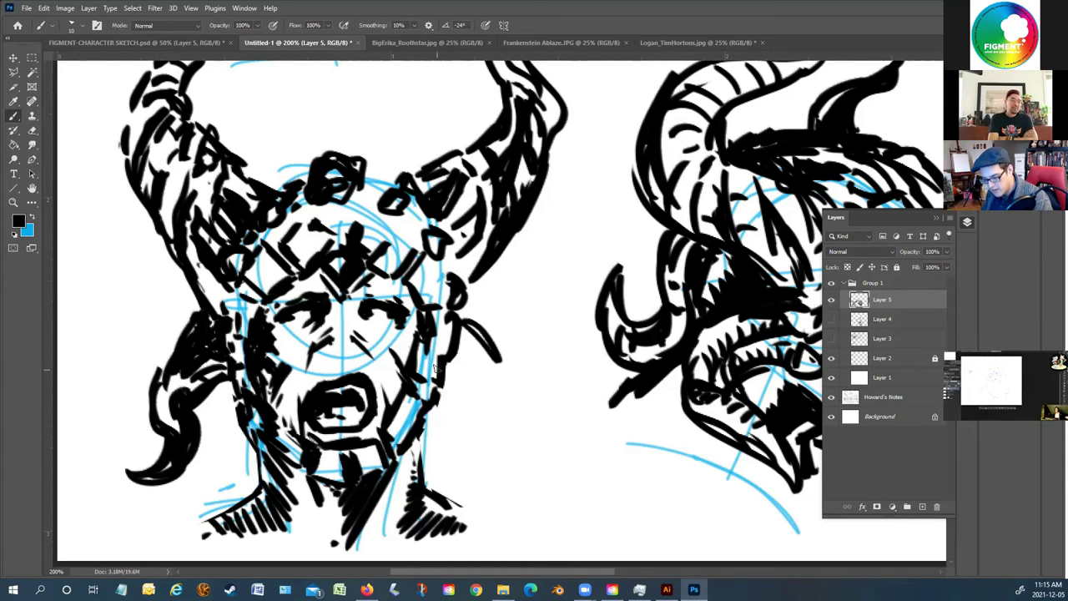
pyautogui.moveTo(440, 375); pyautogui.dragTo(490, 425)
pyautogui.moveTo(446, 363)
pyautogui.mouseDown()
pyautogui.moveTo(501, 464)
pyautogui.moveTo(538, 449)
pyautogui.moveTo(501, 438)
pyautogui.moveTo(507, 413)
pyautogui.moveTo(472, 329)
pyautogui.mouseUp()
pyautogui.moveTo(480, 413)
pyautogui.mouseDown()
pyautogui.moveTo(500, 459)
pyautogui.moveTo(459, 359)
pyautogui.moveTo(463, 334)
pyautogui.mouseUp()
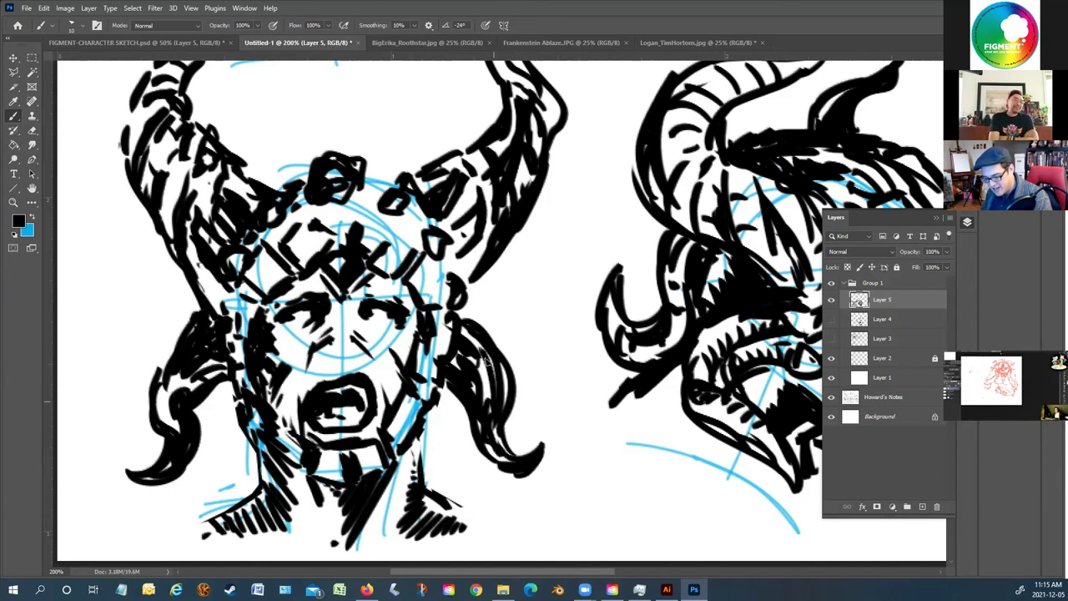
# Add long black hair strands falling from behind the jaw along both sides of the front-view head's neck
pyautogui.moveTo(257, 439); pyautogui.dragTo(232, 516)
pyautogui.moveTo(239, 401); pyautogui.dragTo(208, 455)
pyautogui.moveTo(244, 421); pyautogui.dragTo(234, 451)
pyautogui.moveTo(220, 446)
pyautogui.mouseDown()
pyautogui.moveTo(236, 424)
pyautogui.moveTo(171, 555)
pyautogui.mouseUp()
pyautogui.moveTo(243, 464); pyautogui.dragTo(225, 524)
pyautogui.moveTo(434, 443); pyautogui.dragTo(442, 522)
pyautogui.moveTo(446, 388); pyautogui.dragTo(458, 558)
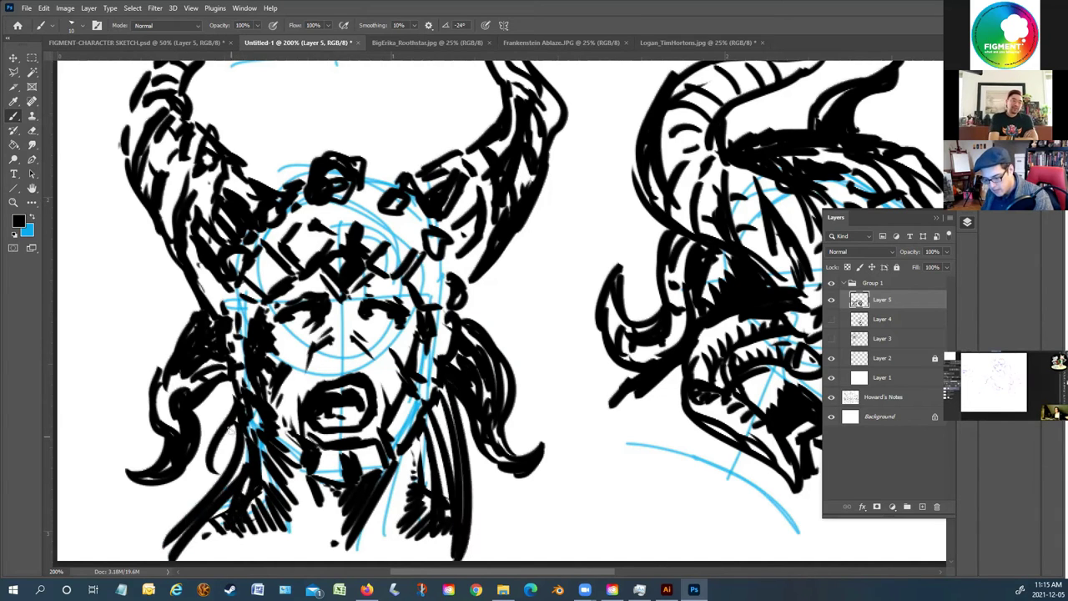
# Ink long flowing hair strands sweeping outward and down from the left side of the front-view head
pyautogui.moveTo(240, 426); pyautogui.dragTo(117, 561)
pyautogui.moveTo(239, 394); pyautogui.dragTo(206, 426)
pyautogui.moveTo(199, 299)
pyautogui.mouseDown()
pyautogui.moveTo(89, 403)
pyautogui.moveTo(105, 419)
pyautogui.mouseUp()
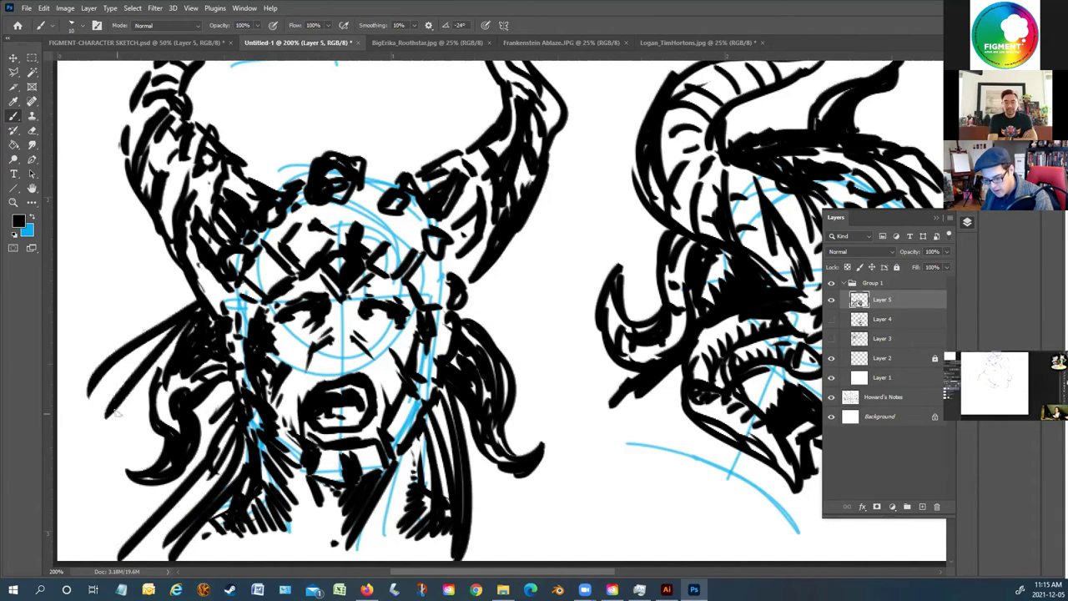
pyautogui.moveTo(150, 386); pyautogui.dragTo(119, 425)
pyautogui.moveTo(466, 294); pyautogui.dragTo(471, 325)
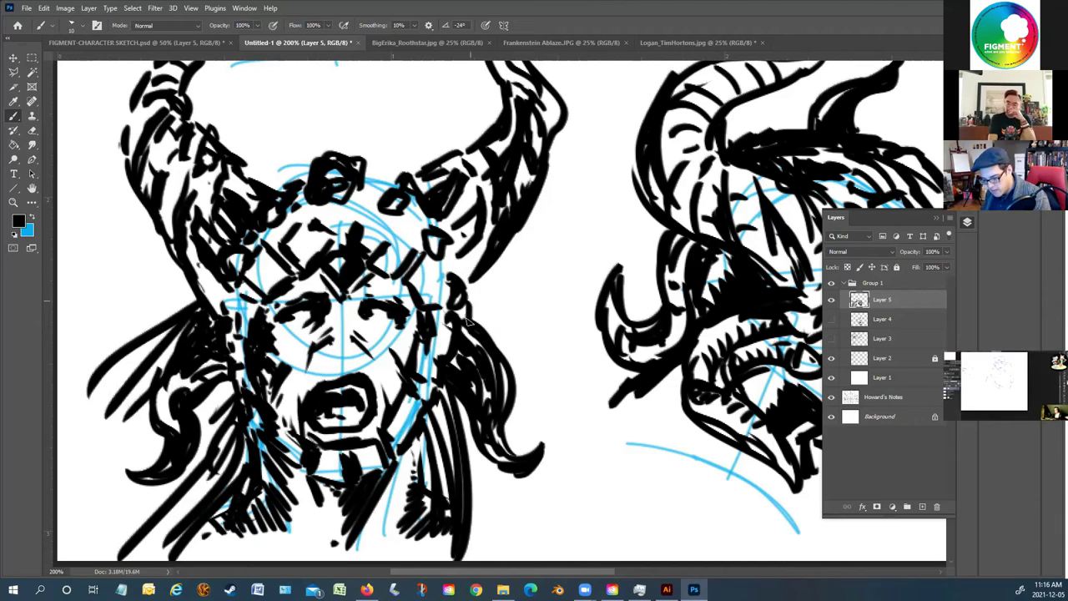
pyautogui.moveTo(174, 482); pyautogui.dragTo(88, 560)
pyautogui.moveTo(160, 432); pyautogui.dragTo(60, 499)
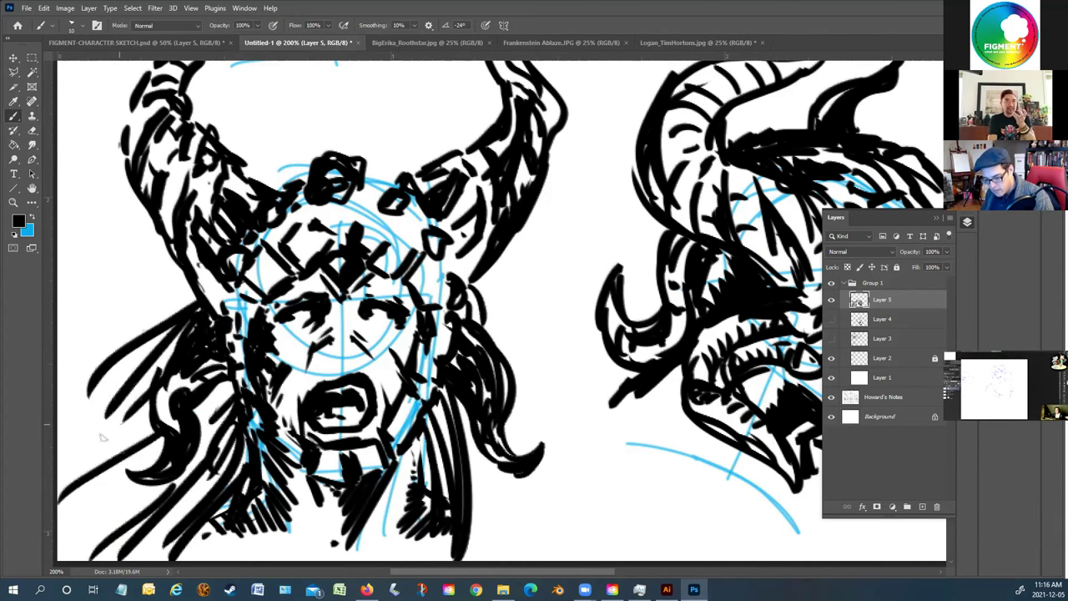
pyautogui.moveTo(127, 421); pyautogui.dragTo(62, 494)
pyautogui.moveTo(170, 342)
pyautogui.mouseDown()
pyautogui.moveTo(80, 455)
pyautogui.moveTo(52, 545)
pyautogui.mouseUp()
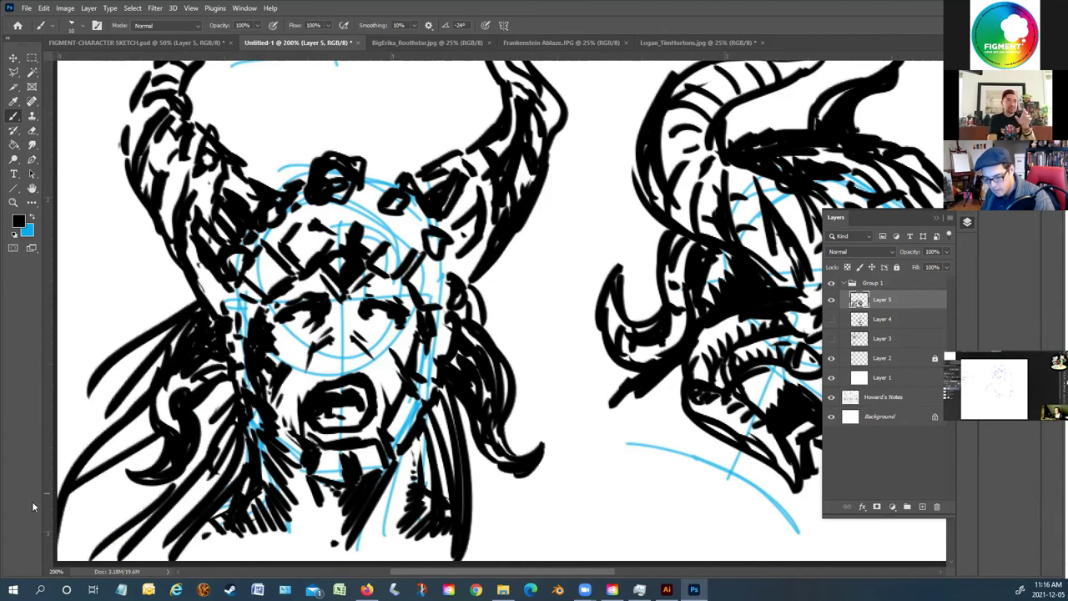
# Outline the front-view head's crown around the top knob and thicken the flowing hair on the left with more strands
pyautogui.scroll(1, 392, 217)
pyautogui.moveTo(399, 219)
pyautogui.mouseDown()
pyautogui.moveTo(377, 215)
pyautogui.moveTo(367, 192)
pyautogui.moveTo(328, 182)
pyautogui.moveTo(306, 218)
pyautogui.moveTo(269, 230)
pyautogui.moveTo(243, 206)
pyautogui.mouseUp()
pyautogui.scroll(-2, 151, 144)
pyautogui.moveTo(246, 355)
pyautogui.mouseDown()
pyautogui.moveTo(199, 387)
pyautogui.moveTo(171, 459)
pyautogui.moveTo(88, 496)
pyautogui.mouseUp()
pyautogui.moveTo(154, 412)
pyautogui.mouseDown()
pyautogui.moveTo(81, 489)
pyautogui.moveTo(72, 516)
pyautogui.mouseUp()
pyautogui.moveTo(190, 284)
pyautogui.mouseDown()
pyautogui.moveTo(97, 386)
pyautogui.moveTo(126, 380)
pyautogui.moveTo(104, 414)
pyautogui.mouseUp()
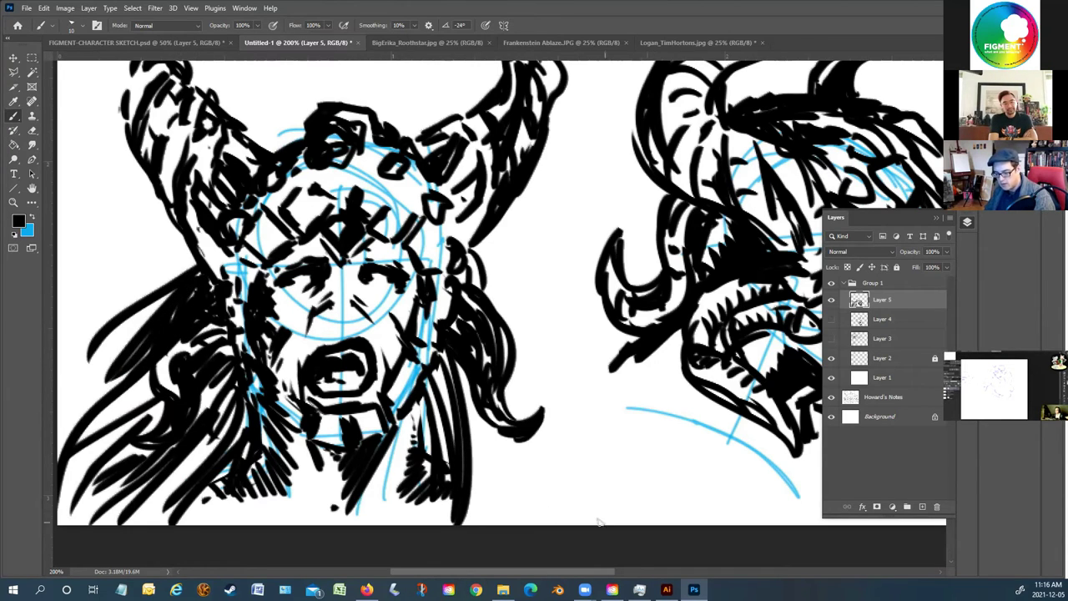
# On a new layer above the ink, paint a red diamond-shaped gem in the middle of the front-view head's forehead
pyautogui.moveTo(599, 573); pyautogui.dragTo(651, 573)
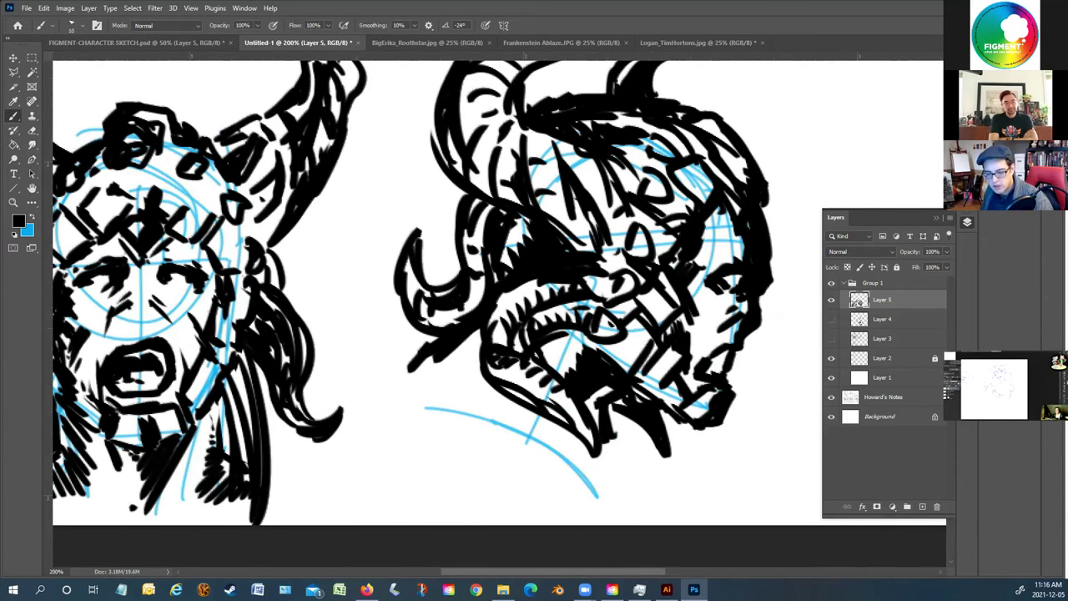
pyautogui.click(923, 507)
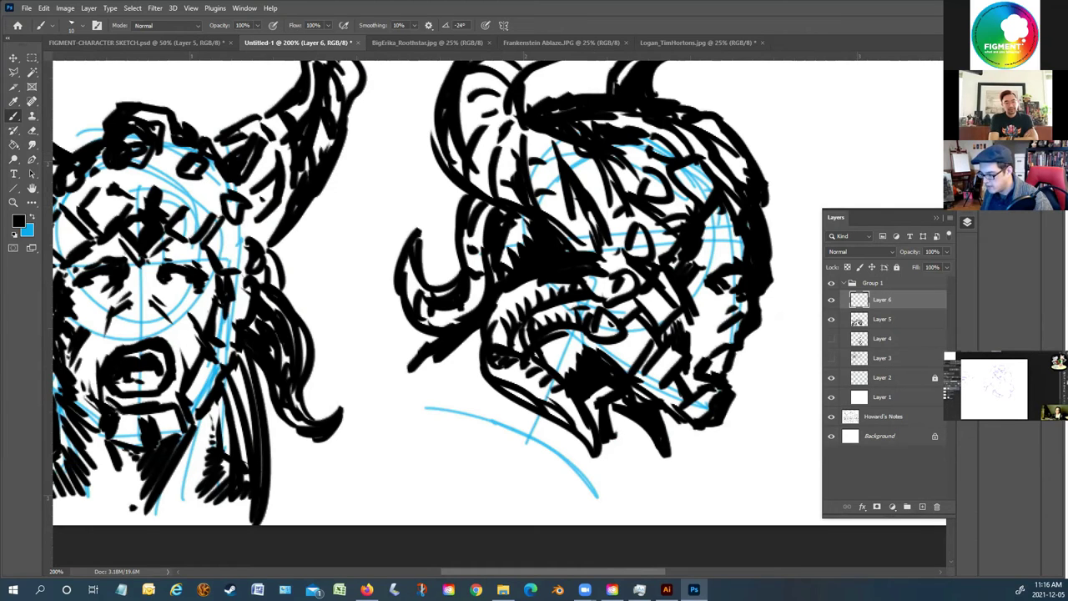
pyautogui.press('F7')
pyautogui.click(871, 230)
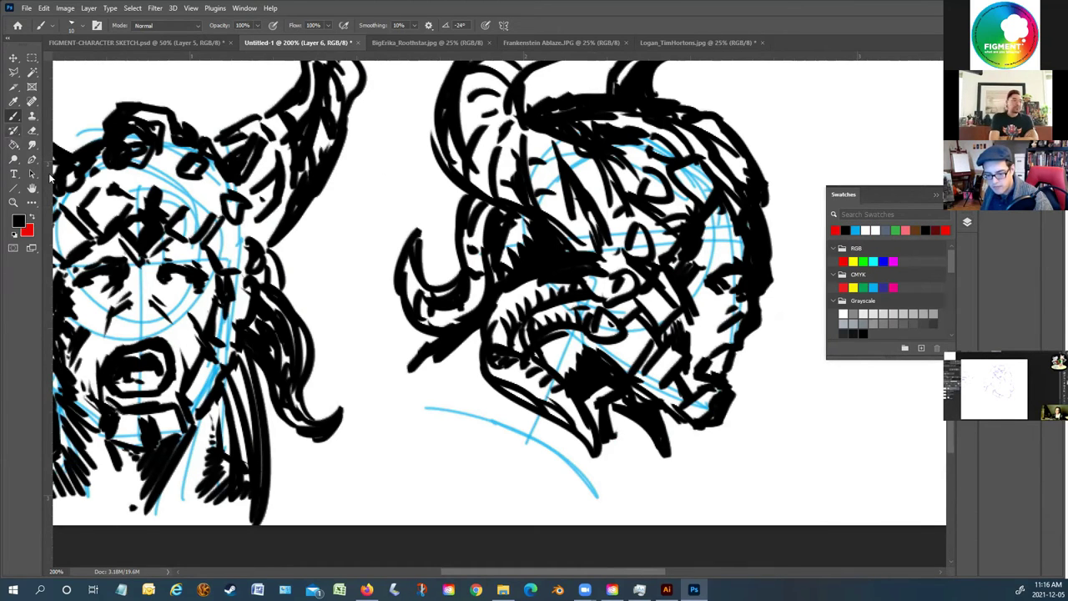
pyautogui.moveTo(132, 219); pyautogui.dragTo(152, 234)
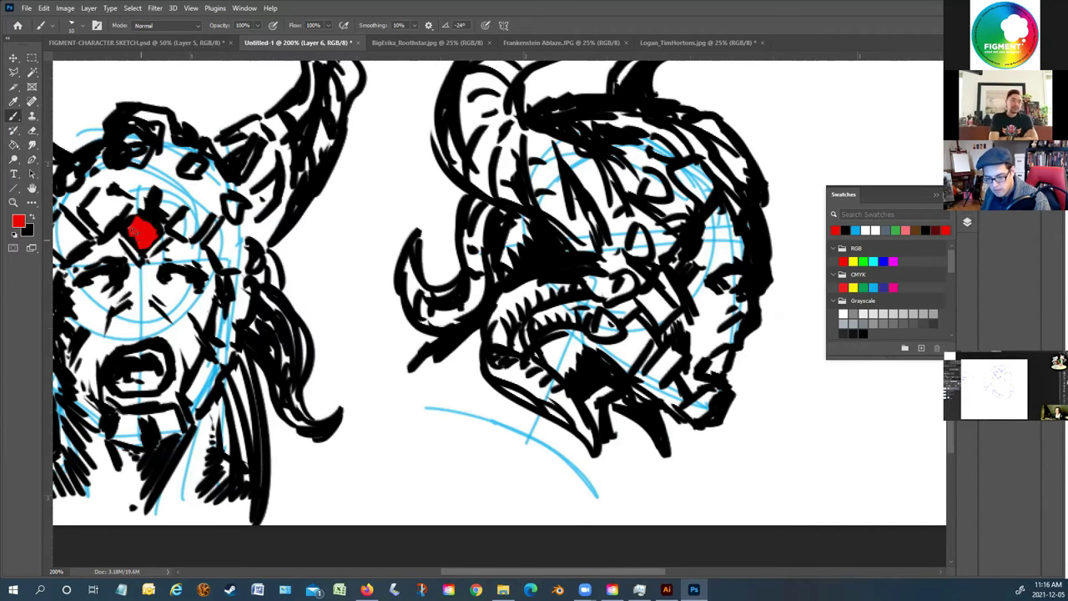
# Paint a matching red gem protruding from the side-view head's forehead and widen the front-view gem
pyautogui.moveTo(756, 208)
pyautogui.mouseDown()
pyautogui.moveTo(769, 242)
pyautogui.moveTo(761, 224)
pyautogui.mouseUp()
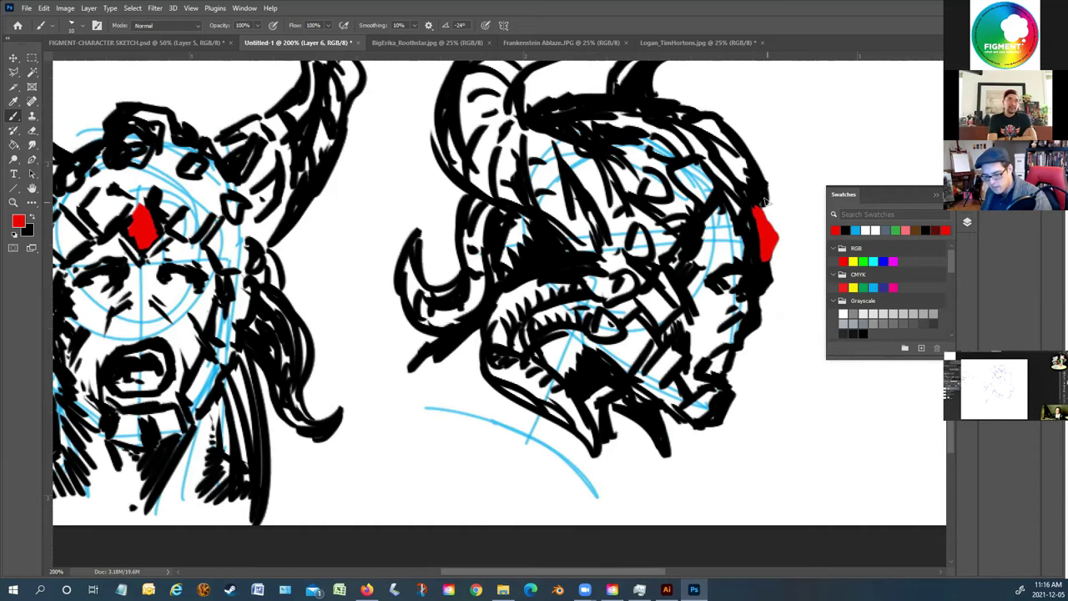
pyautogui.moveTo(149, 214); pyautogui.dragTo(154, 225)
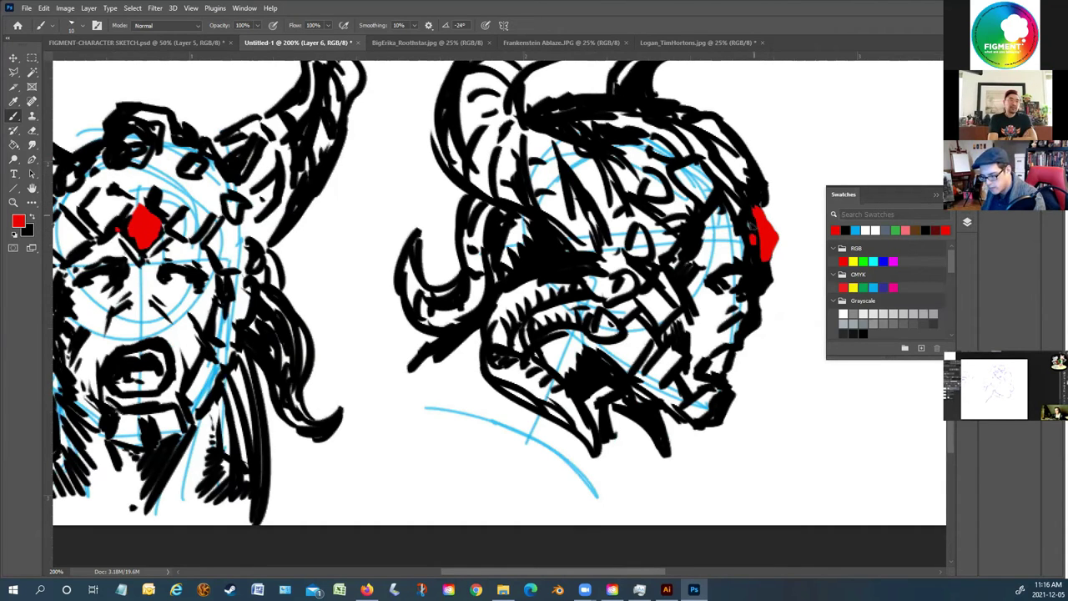
# Try a red diamond at the base of the front-view head's neck, and undo it
pyautogui.scroll(3, 720, 215)
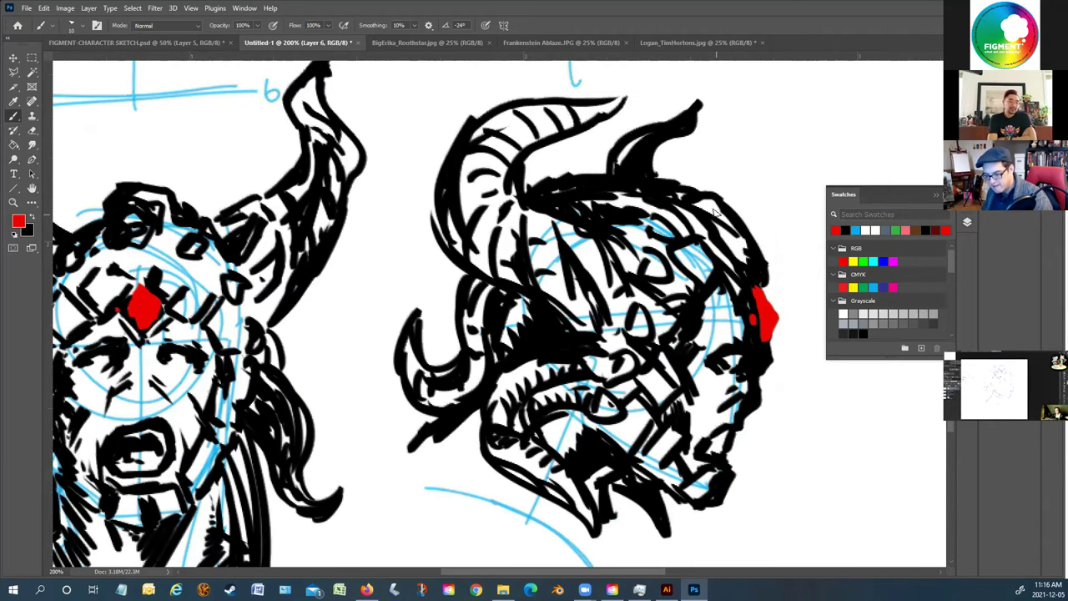
pyautogui.scroll(-4, 223, 269)
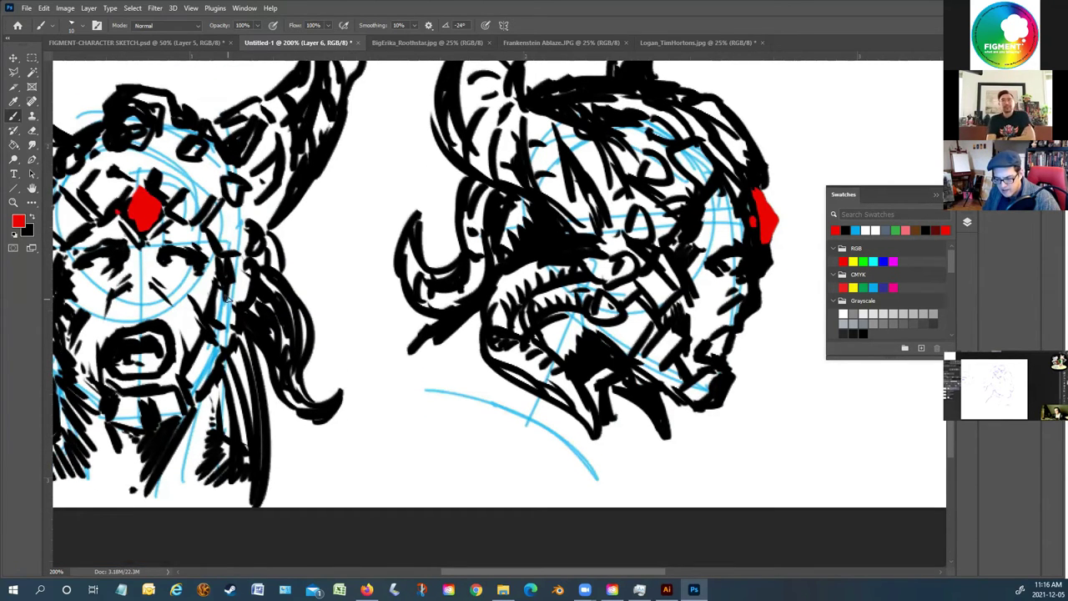
pyautogui.moveTo(140, 448)
pyautogui.mouseDown()
pyautogui.moveTo(132, 482)
pyautogui.moveTo(124, 456)
pyautogui.moveTo(117, 469)
pyautogui.moveTo(125, 456)
pyautogui.moveTo(136, 469)
pyautogui.moveTo(139, 455)
pyautogui.moveTo(121, 469)
pyautogui.moveTo(142, 455)
pyautogui.moveTo(136, 499)
pyautogui.mouseUp()
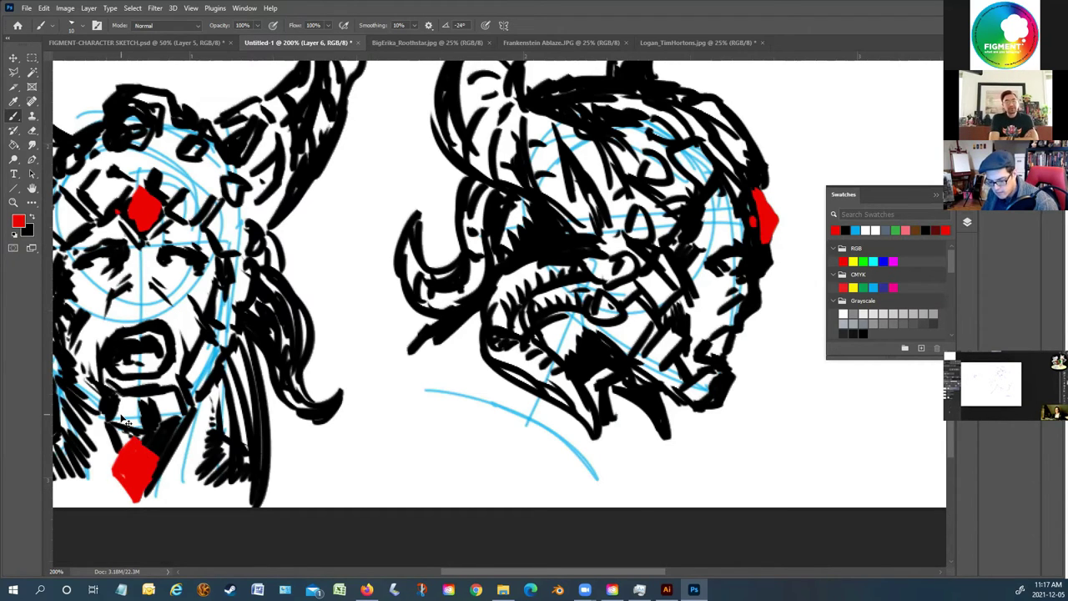
pyautogui.hotkey('ctrl', 'z')
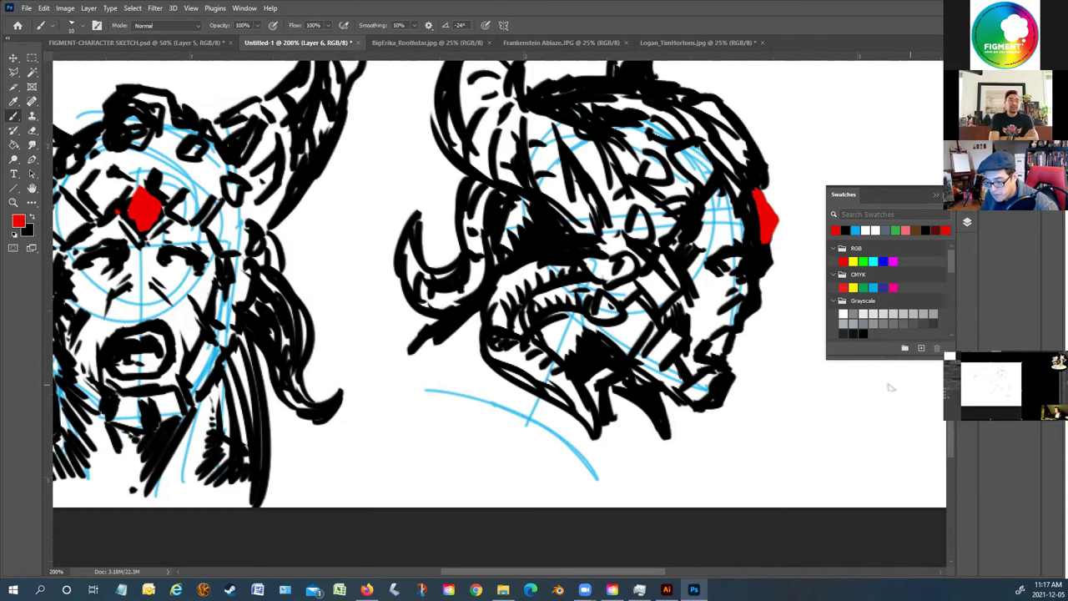
# Switch the brush colour back to black and make Layer 5 active for inking the blue construction heads above
pyautogui.scroll(3, 667, 350)
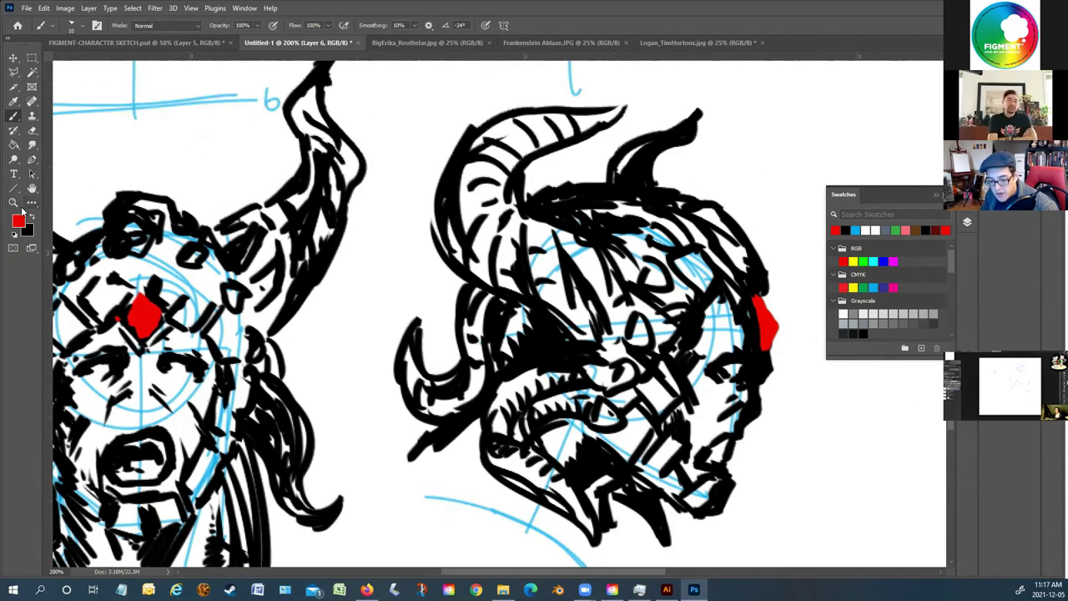
pyautogui.click(15, 203)
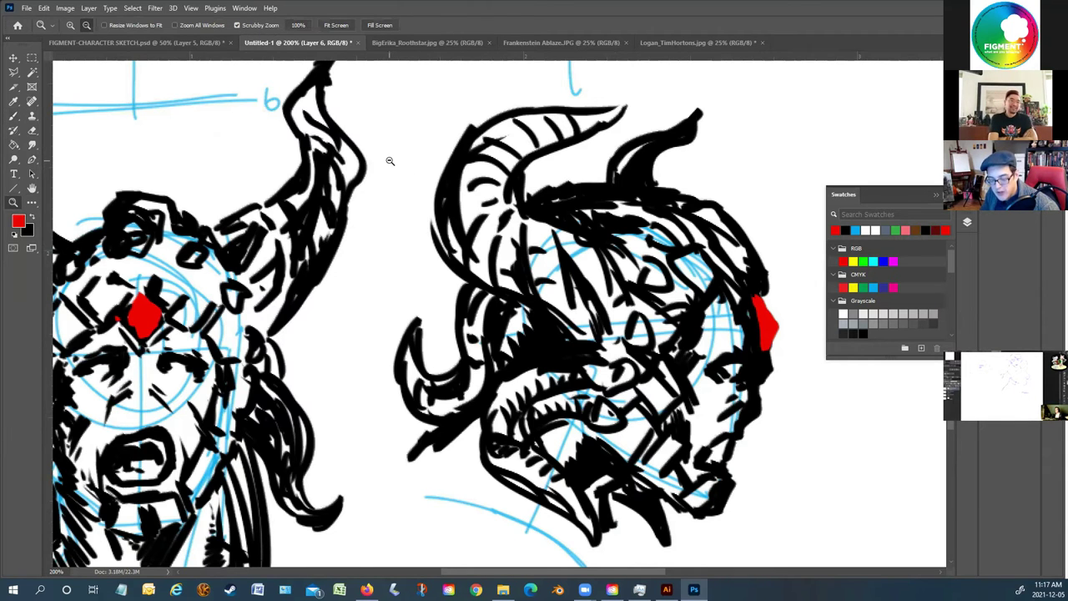
pyautogui.moveTo(409, 219); pyautogui.dragTo(293, 271)
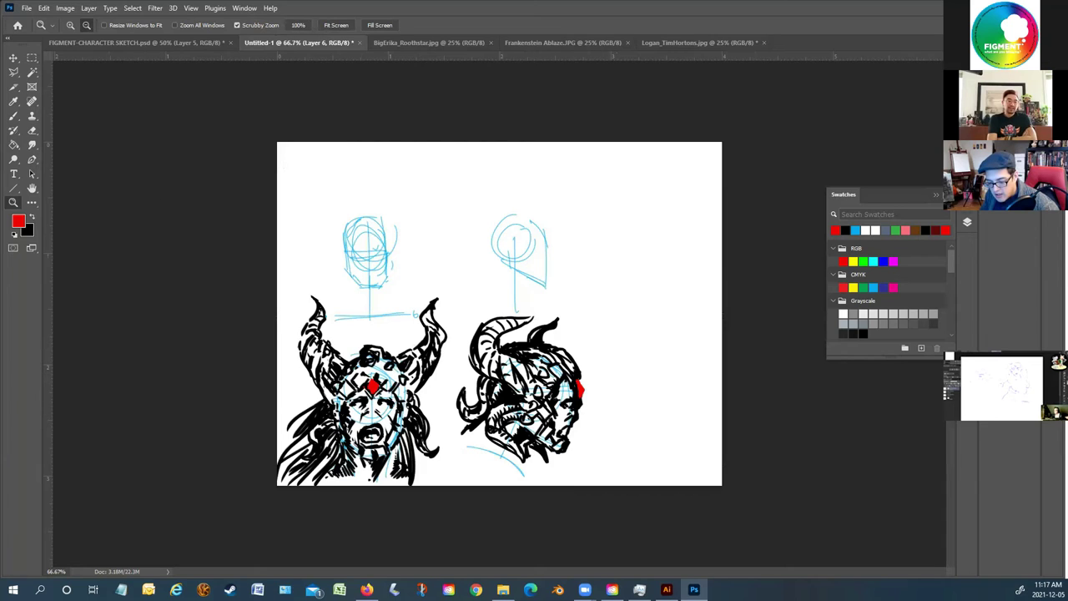
pyautogui.click(13, 116)
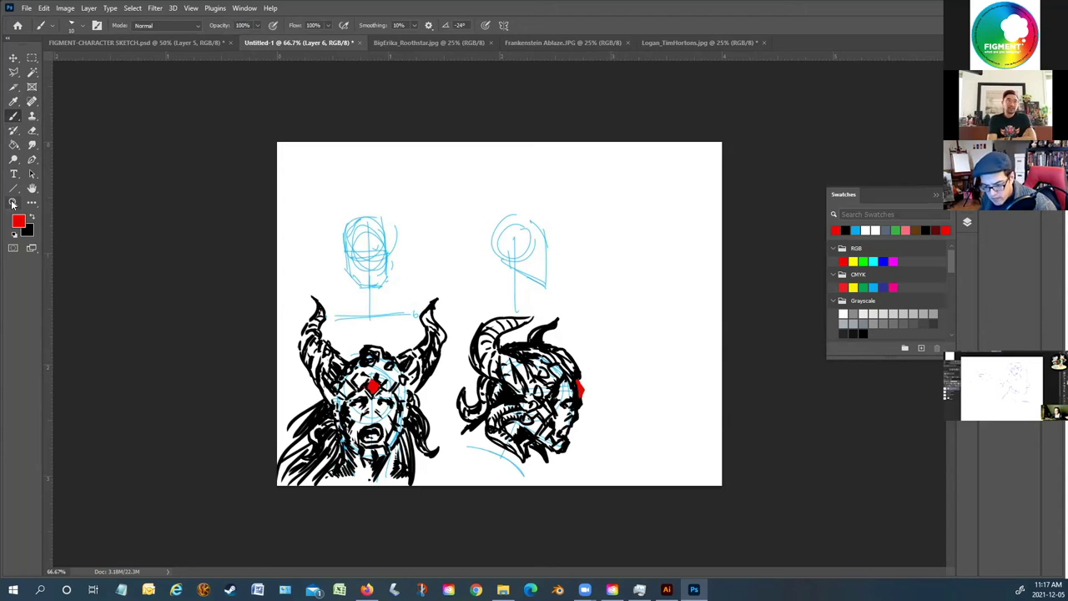
pyautogui.click(13, 203)
pyautogui.moveTo(436, 243); pyautogui.dragTo(493, 305)
pyautogui.click(15, 116)
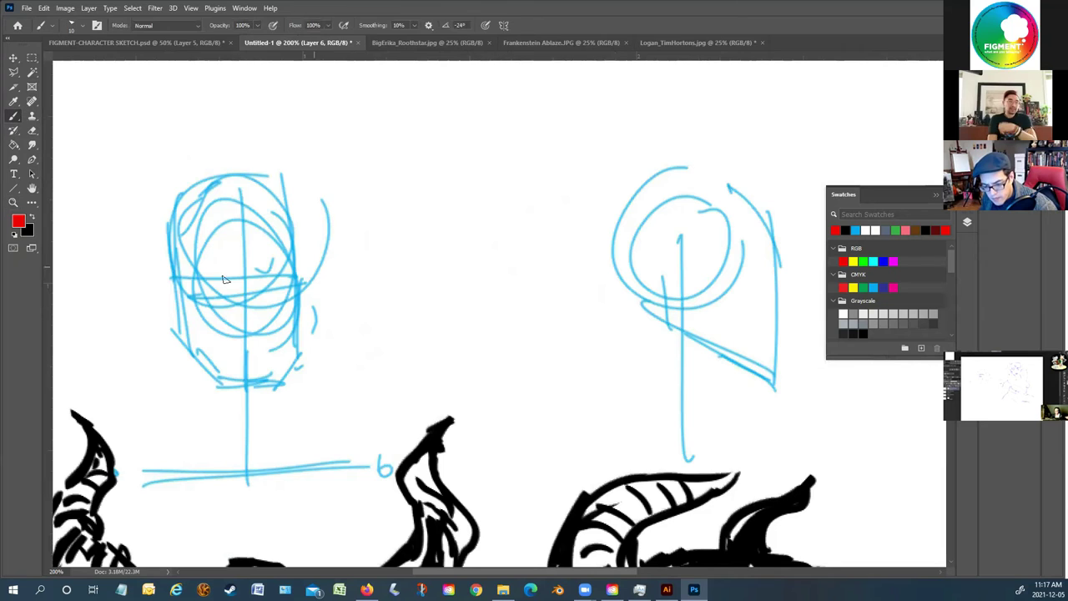
pyautogui.click(32, 219)
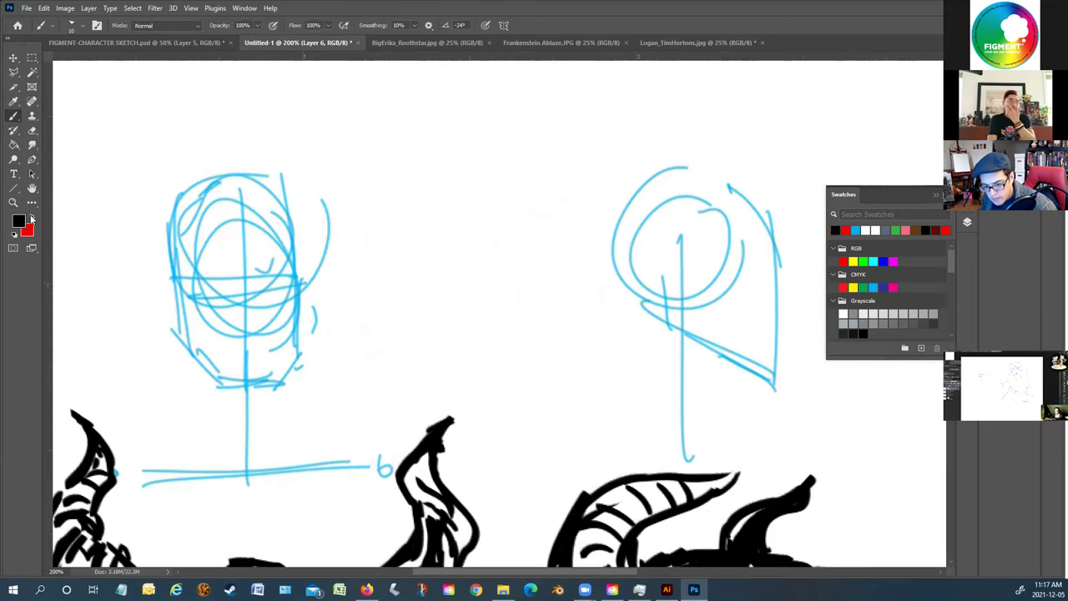
pyautogui.click(968, 221)
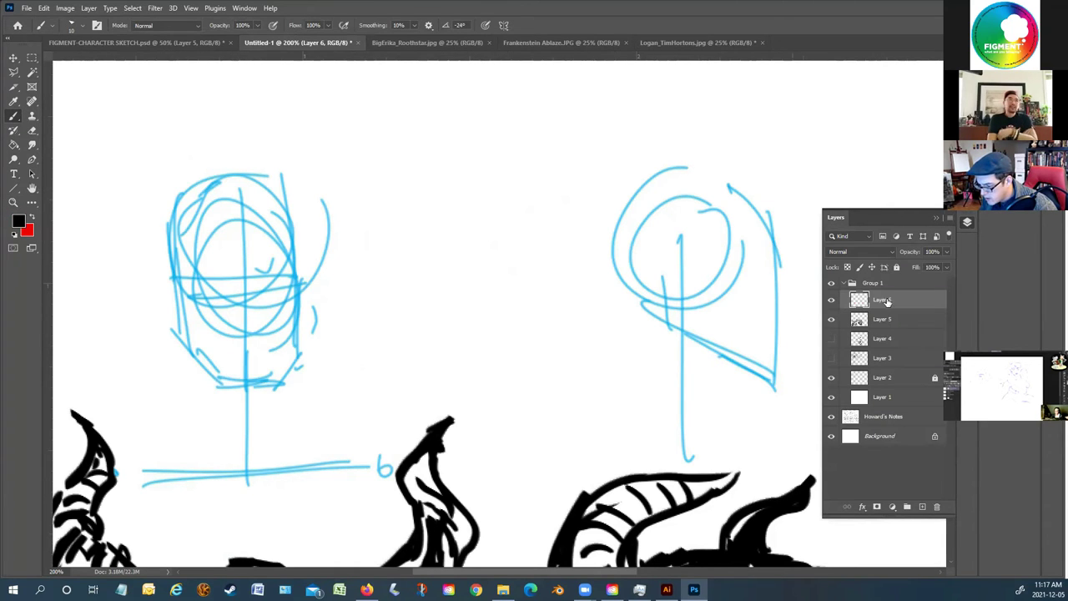
pyautogui.click(889, 319)
pyautogui.scroll(-4, 392, 304)
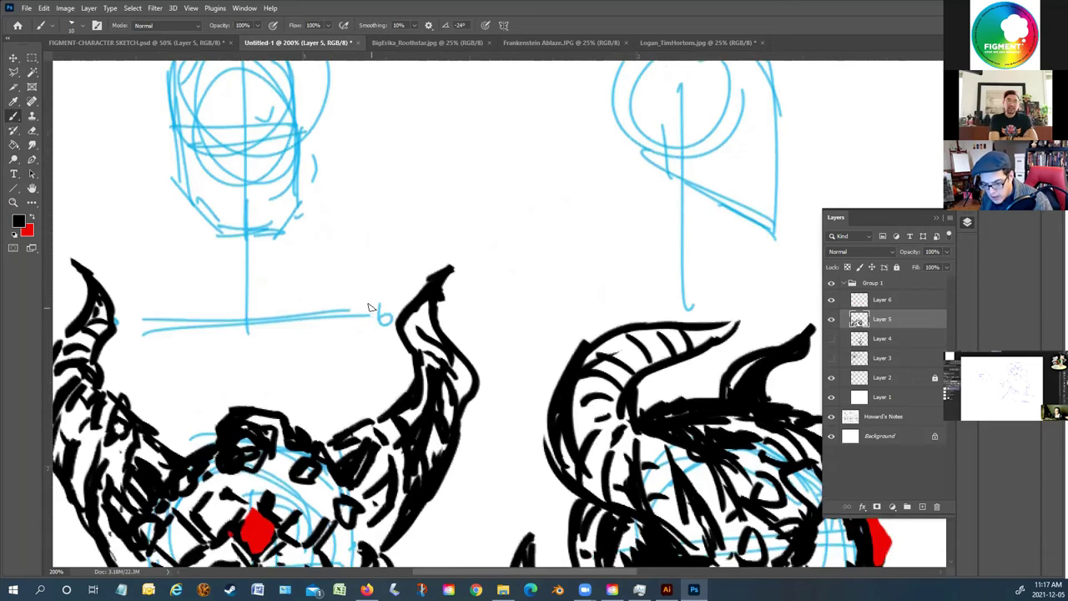
pyautogui.scroll(3, 376, 303)
pyautogui.scroll(1, 371, 301)
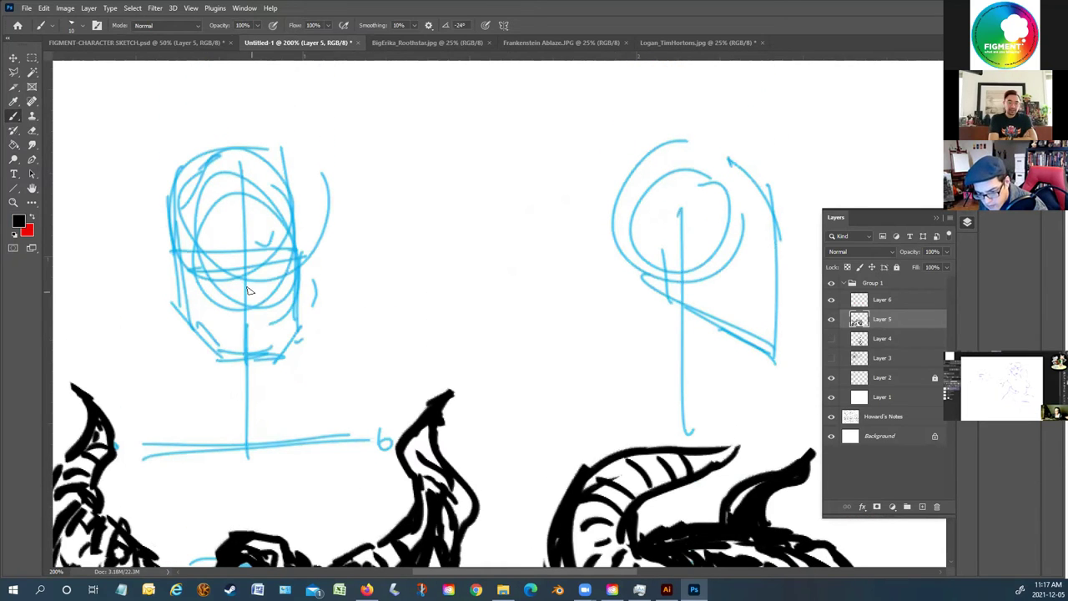
# Ink a face with eyes, nose, lips and jaw over the upper front-view construction head, with V-shaped lines on the forehead
pyautogui.moveTo(250, 297)
pyautogui.mouseDown()
pyautogui.moveTo(231, 292)
pyautogui.moveTo(259, 324)
pyautogui.moveTo(224, 325)
pyautogui.moveTo(237, 332)
pyautogui.moveTo(222, 312)
pyautogui.moveTo(255, 314)
pyautogui.moveTo(228, 316)
pyautogui.moveTo(254, 329)
pyautogui.moveTo(239, 357)
pyautogui.moveTo(217, 355)
pyautogui.moveTo(179, 309)
pyautogui.moveTo(174, 284)
pyautogui.moveTo(185, 317)
pyautogui.moveTo(175, 252)
pyautogui.moveTo(177, 261)
pyautogui.moveTo(225, 245)
pyautogui.moveTo(230, 312)
pyautogui.moveTo(207, 358)
pyautogui.moveTo(271, 347)
pyautogui.moveTo(298, 321)
pyautogui.moveTo(306, 262)
pyautogui.moveTo(265, 242)
pyautogui.moveTo(305, 237)
pyautogui.moveTo(282, 242)
pyautogui.moveTo(288, 231)
pyautogui.moveTo(279, 257)
pyautogui.moveTo(312, 232)
pyautogui.moveTo(305, 322)
pyautogui.mouseUp()
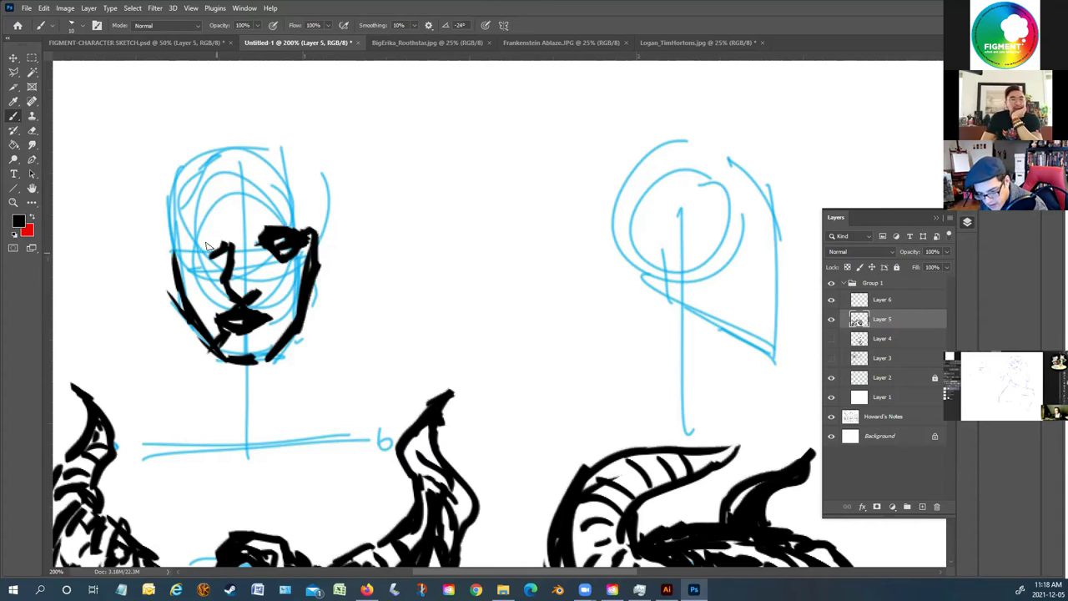
pyautogui.moveTo(225, 239)
pyautogui.mouseDown()
pyautogui.moveTo(189, 239)
pyautogui.moveTo(199, 252)
pyautogui.moveTo(208, 236)
pyautogui.moveTo(207, 249)
pyautogui.moveTo(203, 233)
pyautogui.moveTo(189, 237)
pyautogui.moveTo(207, 229)
pyautogui.moveTo(212, 260)
pyautogui.moveTo(190, 288)
pyautogui.mouseUp()
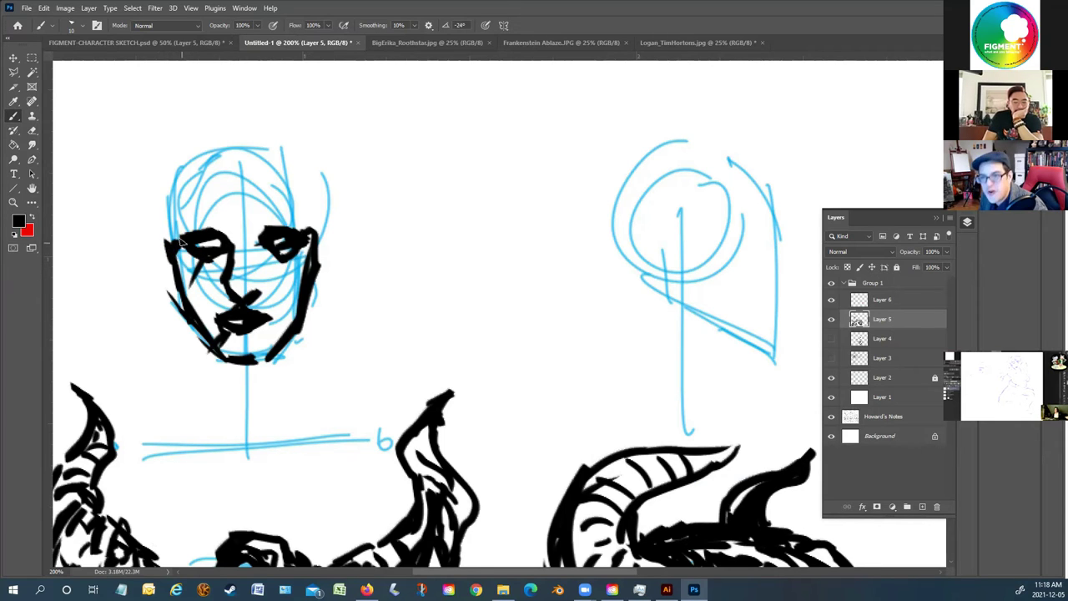
pyautogui.moveTo(171, 227)
pyautogui.mouseDown()
pyautogui.moveTo(170, 180)
pyautogui.moveTo(173, 197)
pyautogui.mouseUp()
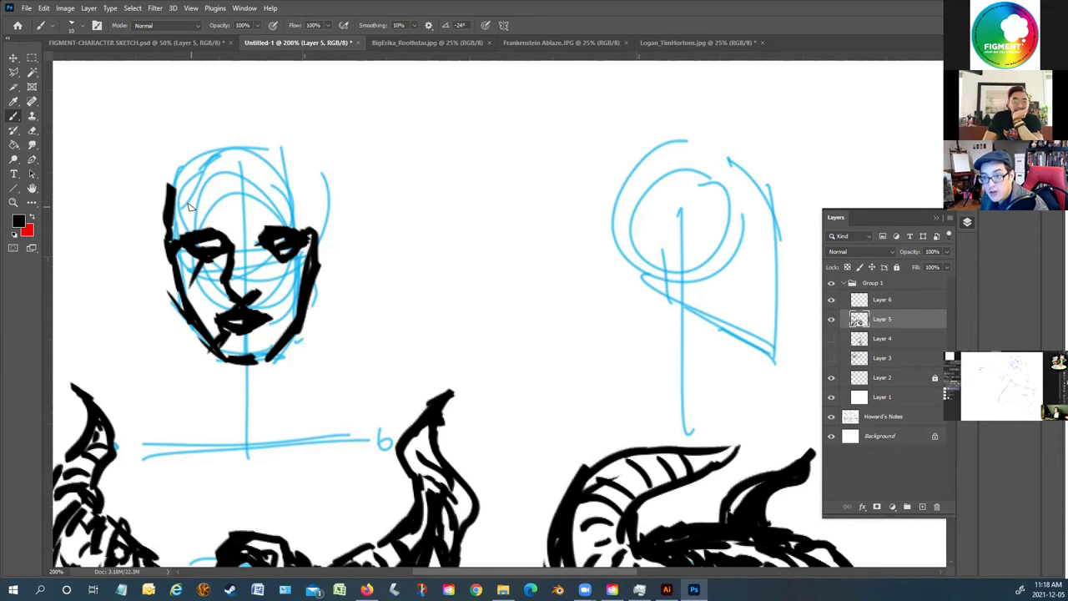
pyautogui.moveTo(232, 243)
pyautogui.mouseDown()
pyautogui.moveTo(199, 168)
pyautogui.moveTo(227, 237)
pyautogui.mouseUp()
pyautogui.moveTo(201, 182)
pyautogui.mouseDown()
pyautogui.moveTo(237, 249)
pyautogui.moveTo(257, 232)
pyautogui.moveTo(228, 247)
pyautogui.mouseUp()
pyautogui.moveTo(284, 152)
pyautogui.mouseDown()
pyautogui.moveTo(260, 227)
pyautogui.moveTo(263, 289)
pyautogui.moveTo(248, 307)
pyautogui.moveTo(234, 252)
pyautogui.mouseUp()
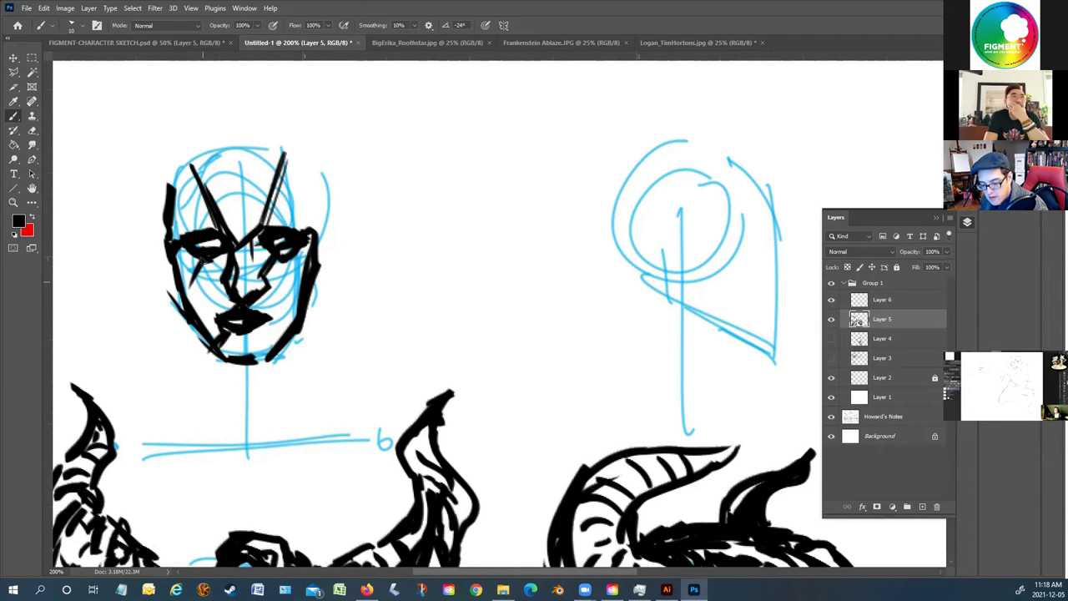
# Ink angular cheekbone and jaw contour lines on both sides of the upper front-view face
pyautogui.moveTo(219, 318)
pyautogui.mouseDown()
pyautogui.moveTo(185, 285)
pyautogui.moveTo(213, 320)
pyautogui.mouseUp()
pyautogui.moveTo(162, 256); pyautogui.dragTo(201, 302)
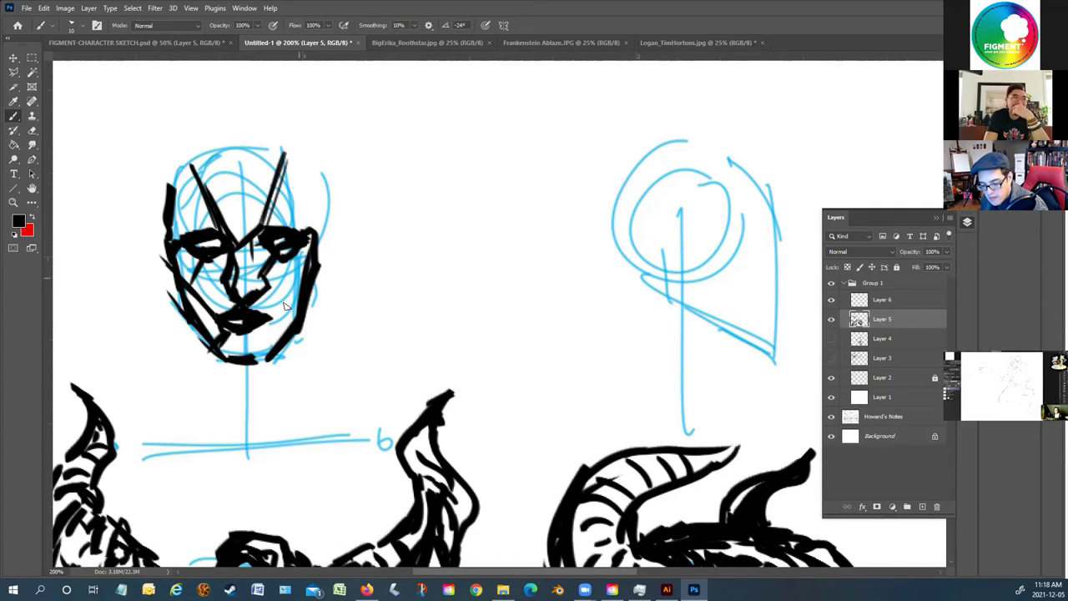
pyautogui.moveTo(272, 282)
pyautogui.mouseDown()
pyautogui.moveTo(299, 294)
pyautogui.moveTo(261, 307)
pyautogui.moveTo(287, 332)
pyautogui.mouseUp()
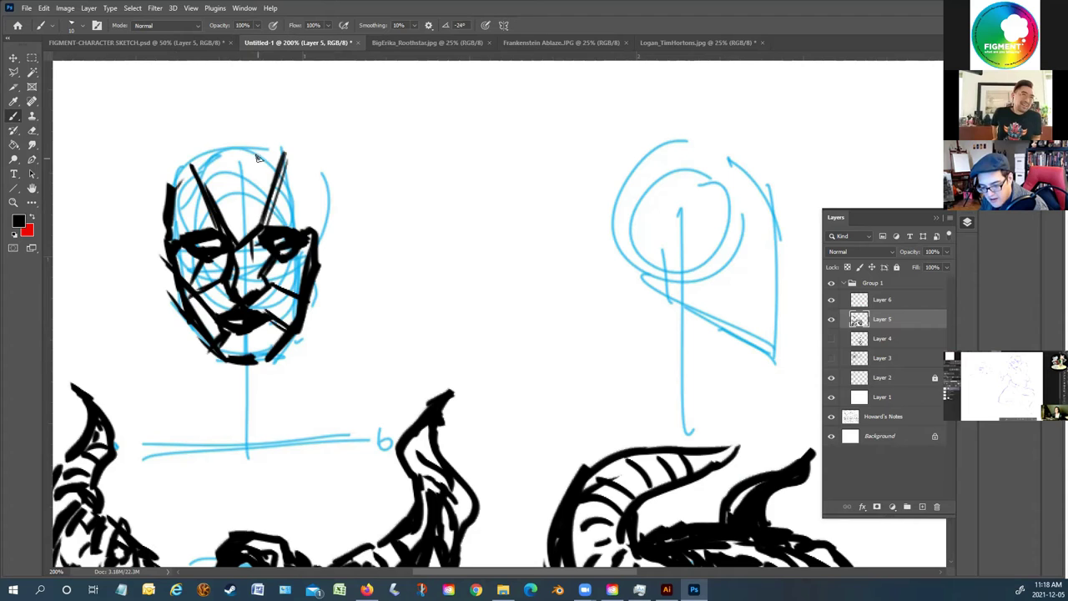
# Ink a small black diamond on the upper front-view forehead, paint it over as a red gem, and return the brush to black
pyautogui.scroll(-3, 256, 132)
pyautogui.scroll(2, 256, 131)
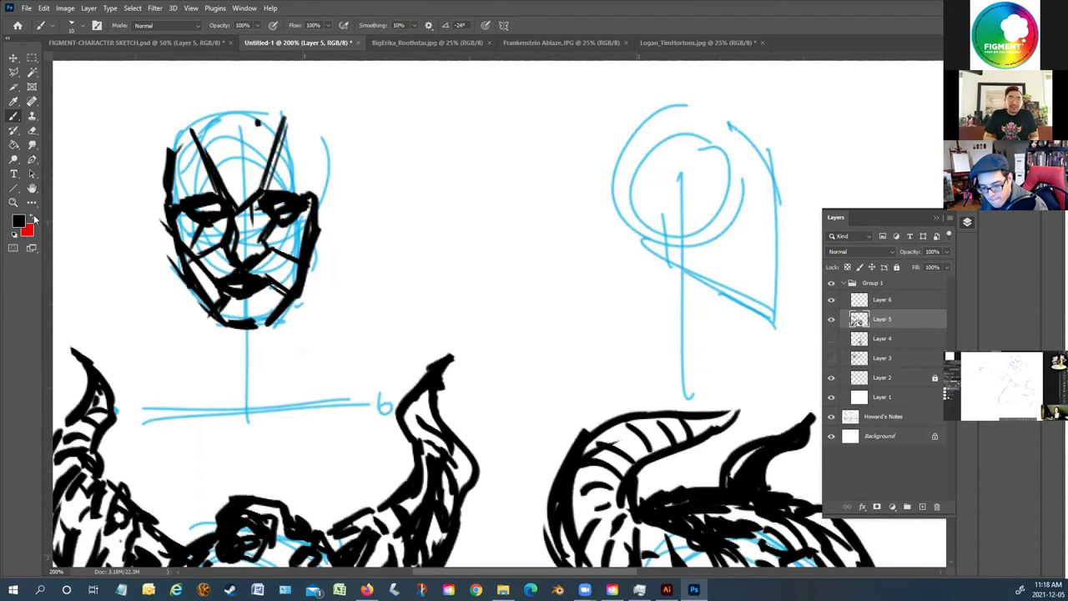
pyautogui.moveTo(238, 156)
pyautogui.mouseDown()
pyautogui.moveTo(242, 144)
pyautogui.moveTo(253, 150)
pyautogui.moveTo(250, 182)
pyautogui.moveTo(227, 175)
pyautogui.moveTo(237, 162)
pyautogui.mouseUp()
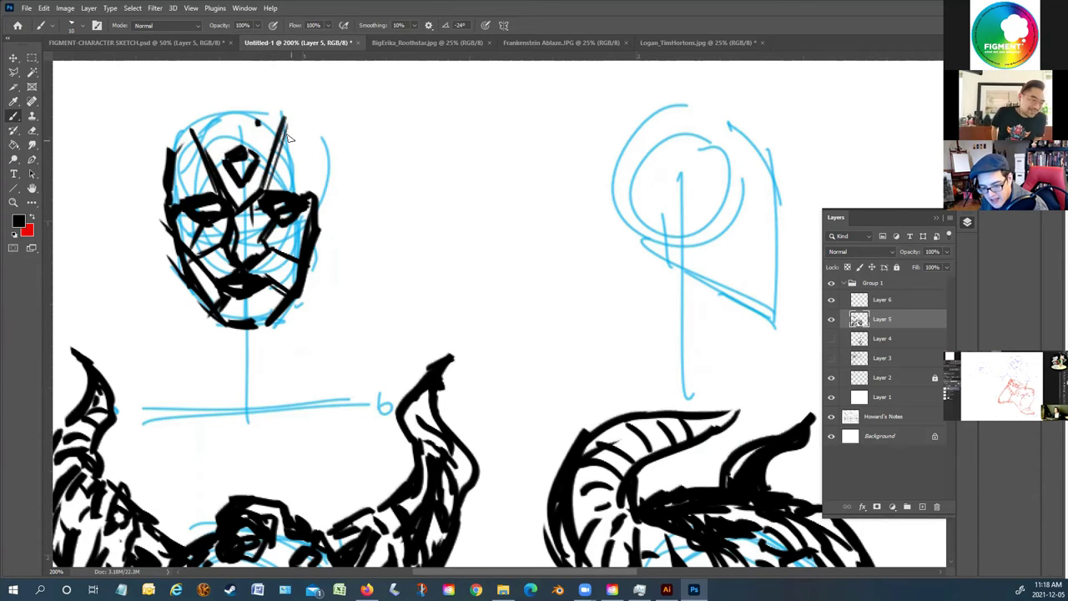
pyautogui.click(33, 219)
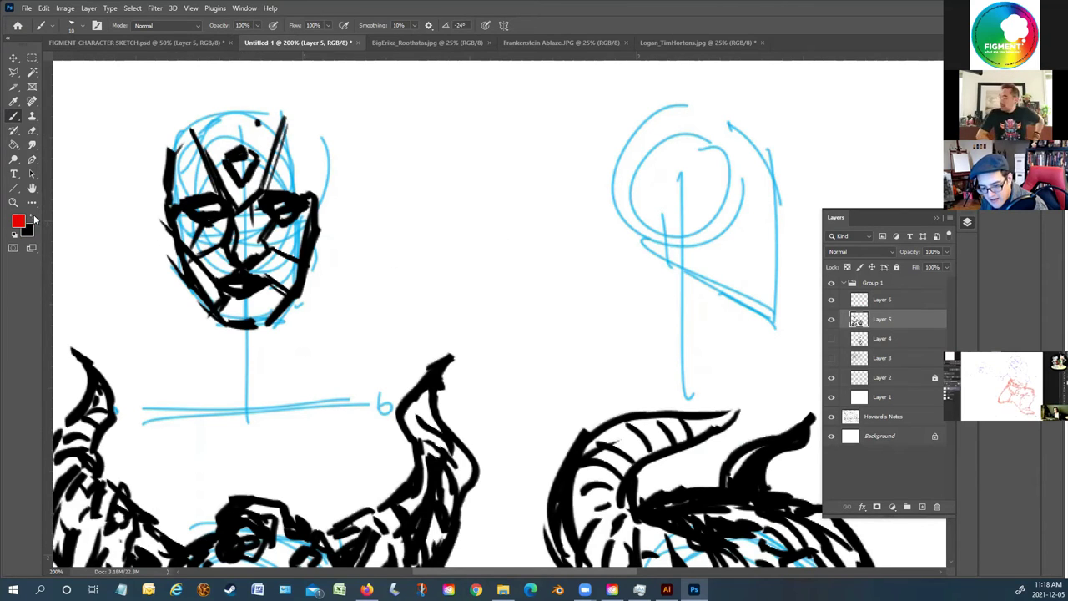
pyautogui.moveTo(237, 170)
pyautogui.mouseDown()
pyautogui.moveTo(255, 164)
pyautogui.moveTo(237, 150)
pyautogui.mouseUp()
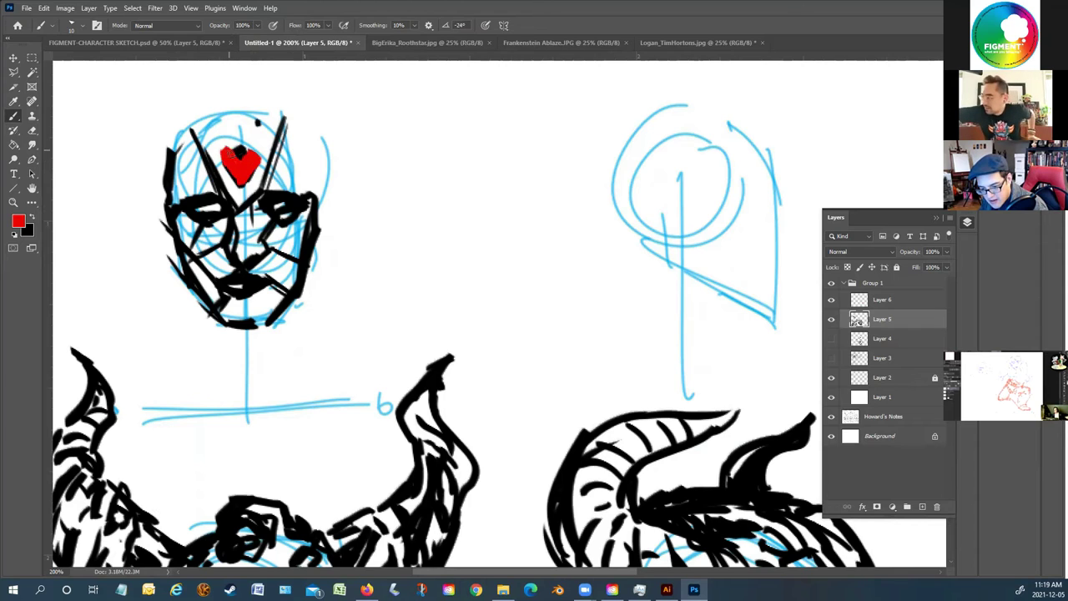
pyautogui.click(33, 219)
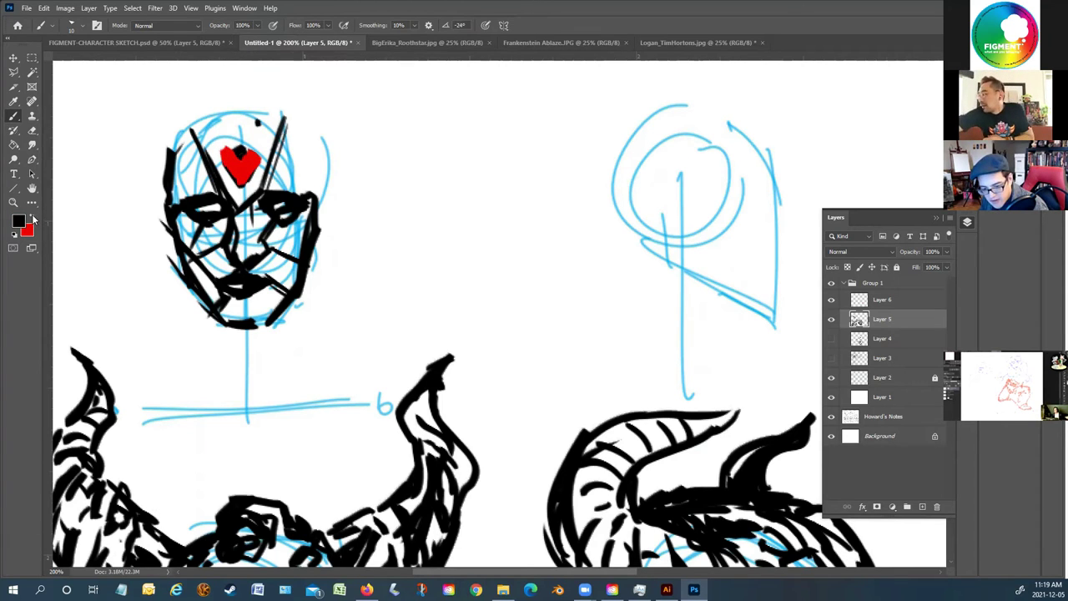
# Outline the top of the red gem and ink a ring of rounded hair knots around the upper front-view head
pyautogui.moveTo(230, 144)
pyautogui.mouseDown()
pyautogui.moveTo(215, 157)
pyautogui.moveTo(259, 150)
pyautogui.moveTo(246, 181)
pyautogui.moveTo(264, 165)
pyautogui.moveTo(251, 175)
pyautogui.mouseUp()
pyautogui.moveTo(258, 128); pyautogui.dragTo(251, 145)
pyautogui.moveTo(260, 104); pyautogui.dragTo(250, 146)
pyautogui.moveTo(214, 112); pyautogui.dragTo(240, 155)
pyautogui.moveTo(260, 110)
pyautogui.mouseDown()
pyautogui.moveTo(225, 115)
pyautogui.moveTo(215, 98)
pyautogui.moveTo(256, 89)
pyautogui.moveTo(271, 107)
pyautogui.moveTo(296, 98)
pyautogui.moveTo(322, 117)
pyautogui.moveTo(291, 136)
pyautogui.moveTo(313, 108)
pyautogui.moveTo(340, 147)
pyautogui.moveTo(316, 190)
pyautogui.mouseUp()
pyautogui.moveTo(164, 159)
pyautogui.mouseDown()
pyautogui.moveTo(178, 190)
pyautogui.moveTo(140, 174)
pyautogui.moveTo(161, 162)
pyautogui.moveTo(166, 126)
pyautogui.moveTo(178, 146)
pyautogui.moveTo(190, 109)
pyautogui.moveTo(178, 98)
pyautogui.moveTo(225, 180)
pyautogui.mouseUp()
pyautogui.moveTo(322, 225)
pyautogui.mouseDown()
pyautogui.moveTo(332, 265)
pyautogui.moveTo(314, 254)
pyautogui.mouseUp()
pyautogui.moveTo(309, 93)
pyautogui.mouseDown()
pyautogui.moveTo(330, 84)
pyautogui.moveTo(351, 179)
pyautogui.mouseUp()
pyautogui.moveTo(349, 214); pyautogui.dragTo(322, 254)
pyautogui.moveTo(315, 199); pyautogui.dragTo(328, 219)
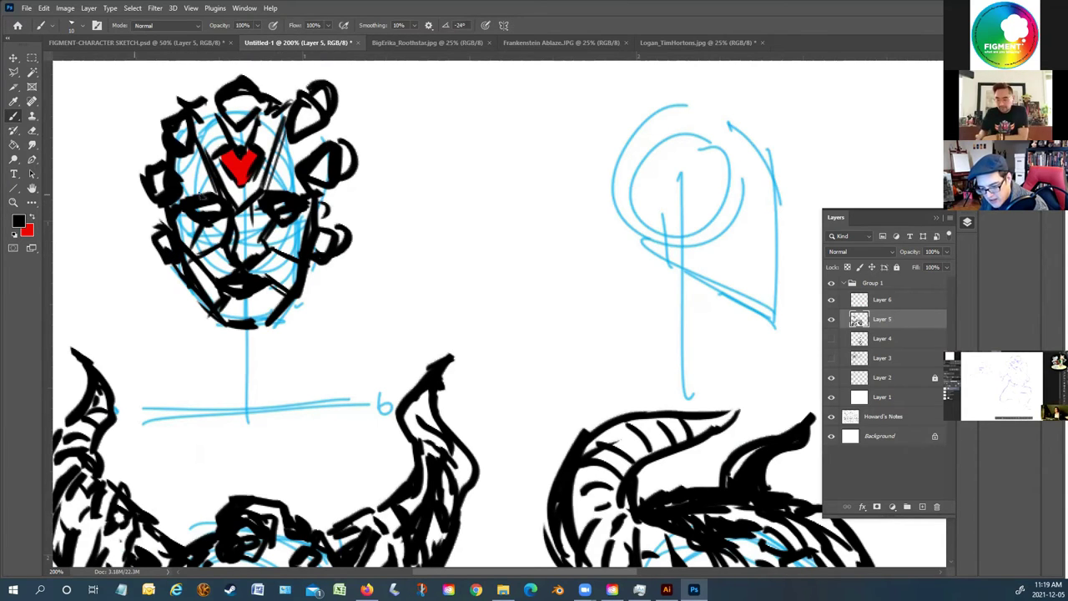
pyautogui.moveTo(160, 114)
pyautogui.mouseDown()
pyautogui.moveTo(201, 78)
pyautogui.moveTo(252, 76)
pyautogui.mouseUp()
pyautogui.moveTo(167, 95); pyautogui.dragTo(155, 113)
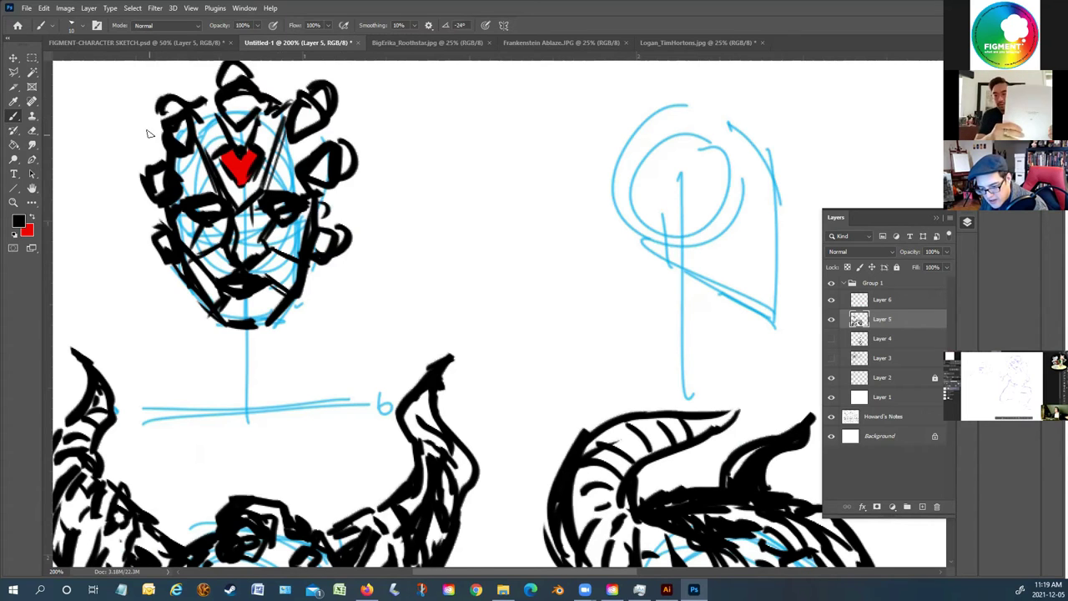
# Ink long straight hair strands hanging down both sides of the upper front-view face and link the hair knots above them
pyautogui.moveTo(348, 265); pyautogui.dragTo(342, 416)
pyautogui.moveTo(332, 303)
pyautogui.mouseDown()
pyautogui.moveTo(311, 434)
pyautogui.moveTo(321, 471)
pyautogui.mouseUp()
pyautogui.moveTo(337, 377); pyautogui.dragTo(325, 404)
pyautogui.moveTo(339, 352); pyautogui.dragTo(329, 384)
pyautogui.moveTo(327, 247)
pyautogui.mouseDown()
pyautogui.moveTo(324, 321)
pyautogui.moveTo(339, 404)
pyautogui.mouseUp()
pyautogui.moveTo(156, 256); pyautogui.dragTo(157, 351)
pyautogui.moveTo(153, 234); pyautogui.dragTo(140, 307)
pyautogui.moveTo(164, 257)
pyautogui.mouseDown()
pyautogui.moveTo(155, 288)
pyautogui.moveTo(145, 276)
pyautogui.moveTo(152, 392)
pyautogui.mouseUp()
pyautogui.moveTo(139, 301)
pyautogui.mouseDown()
pyautogui.moveTo(187, 493)
pyautogui.moveTo(192, 467)
pyautogui.mouseUp()
pyautogui.moveTo(130, 207); pyautogui.dragTo(158, 220)
pyautogui.moveTo(133, 175); pyautogui.dragTo(149, 245)
pyautogui.moveTo(163, 95); pyautogui.dragTo(149, 130)
pyautogui.moveTo(155, 116); pyautogui.dragTo(154, 160)
pyautogui.moveTo(215, 70); pyautogui.dragTo(198, 107)
pyautogui.moveTo(213, 83); pyautogui.dragTo(194, 115)
pyautogui.moveTo(288, 77)
pyautogui.mouseDown()
pyautogui.moveTo(333, 109)
pyautogui.moveTo(327, 157)
pyautogui.mouseUp()
pyautogui.moveTo(333, 194); pyautogui.dragTo(327, 226)
# Fill the area under the upper front-view jaw with heavy black and add dense inner hair strands beside the neck
pyautogui.moveTo(302, 295); pyautogui.dragTo(274, 381)
pyautogui.moveTo(284, 312); pyautogui.dragTo(267, 372)
pyautogui.moveTo(272, 319)
pyautogui.mouseDown()
pyautogui.moveTo(249, 347)
pyautogui.moveTo(205, 358)
pyautogui.mouseUp()
pyautogui.moveTo(176, 277); pyautogui.dragTo(209, 355)
pyautogui.moveTo(185, 280); pyautogui.dragTo(220, 354)
pyautogui.moveTo(207, 315)
pyautogui.mouseDown()
pyautogui.moveTo(233, 351)
pyautogui.moveTo(252, 347)
pyautogui.moveTo(236, 321)
pyautogui.mouseUp()
pyautogui.moveTo(195, 290); pyautogui.dragTo(215, 321)
pyautogui.moveTo(175, 262)
pyautogui.mouseDown()
pyautogui.moveTo(193, 367)
pyautogui.moveTo(167, 390)
pyautogui.moveTo(167, 417)
pyautogui.mouseUp()
pyautogui.moveTo(302, 284); pyautogui.dragTo(294, 368)
pyautogui.moveTo(298, 311)
pyautogui.mouseDown()
pyautogui.moveTo(287, 357)
pyautogui.moveTo(321, 373)
pyautogui.mouseUp()
# Add outer hair strands on both sides of the upper front-view head and thicken the knots around the crown
pyautogui.moveTo(139, 273)
pyautogui.mouseDown()
pyautogui.moveTo(115, 371)
pyautogui.moveTo(106, 351)
pyautogui.mouseUp()
pyautogui.moveTo(134, 255); pyautogui.dragTo(109, 344)
pyautogui.moveTo(123, 275); pyautogui.dragTo(97, 374)
pyautogui.moveTo(327, 262)
pyautogui.mouseDown()
pyautogui.moveTo(310, 394)
pyautogui.moveTo(325, 334)
pyautogui.mouseUp()
pyautogui.moveTo(314, 276); pyautogui.dragTo(300, 381)
pyautogui.moveTo(314, 309); pyautogui.dragTo(297, 392)
pyautogui.moveTo(344, 190); pyautogui.dragTo(349, 276)
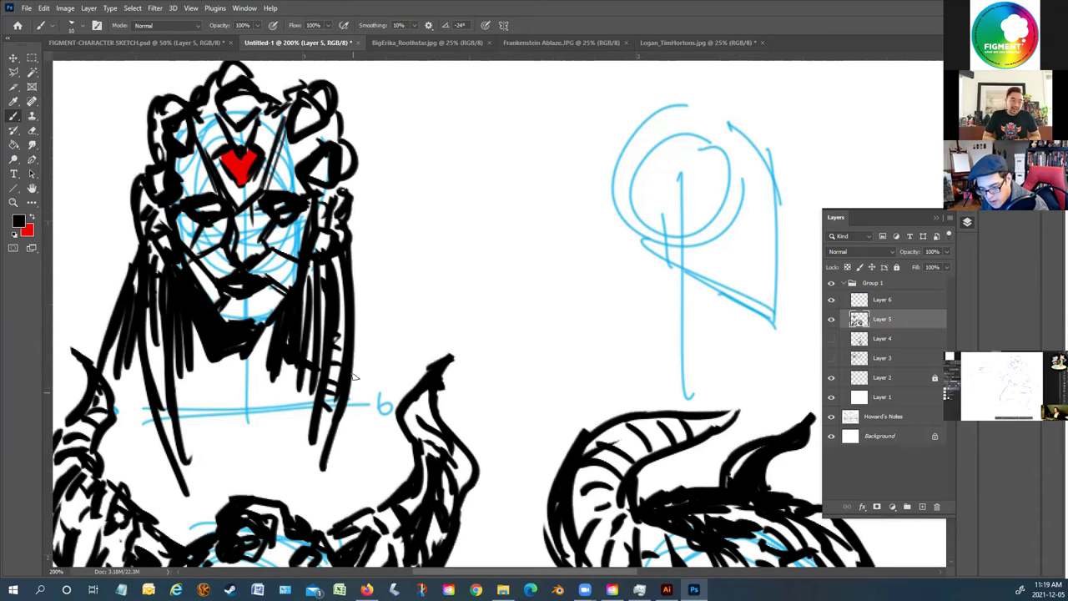
pyautogui.moveTo(139, 302); pyautogui.dragTo(118, 397)
pyautogui.moveTo(294, 130)
pyautogui.mouseDown()
pyautogui.moveTo(279, 163)
pyautogui.moveTo(300, 191)
pyautogui.mouseUp()
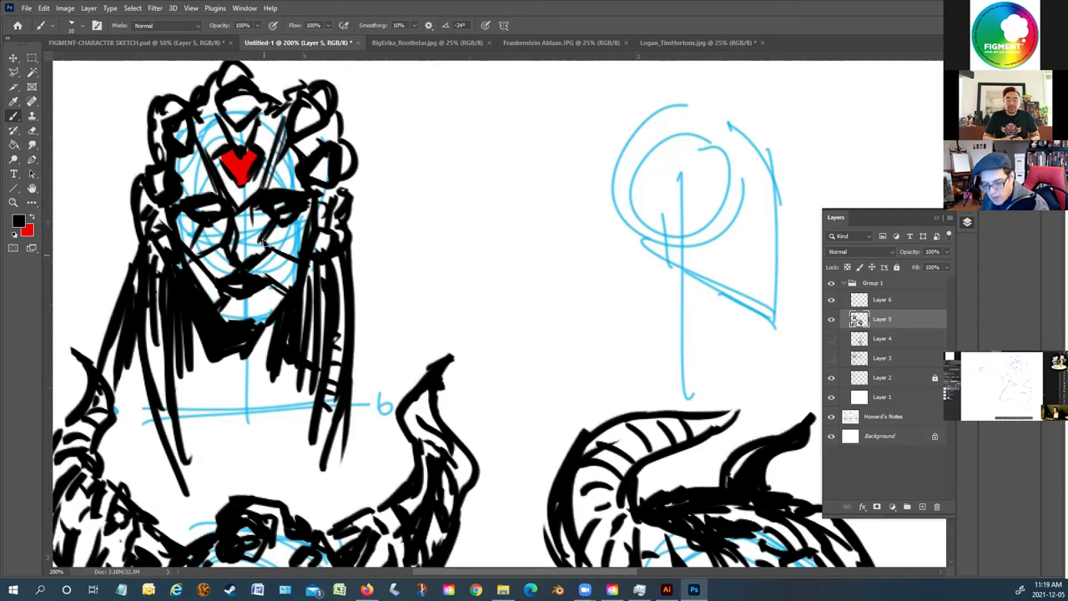
pyautogui.moveTo(135, 120); pyautogui.dragTo(130, 150)
pyautogui.moveTo(155, 97); pyautogui.dragTo(109, 316)
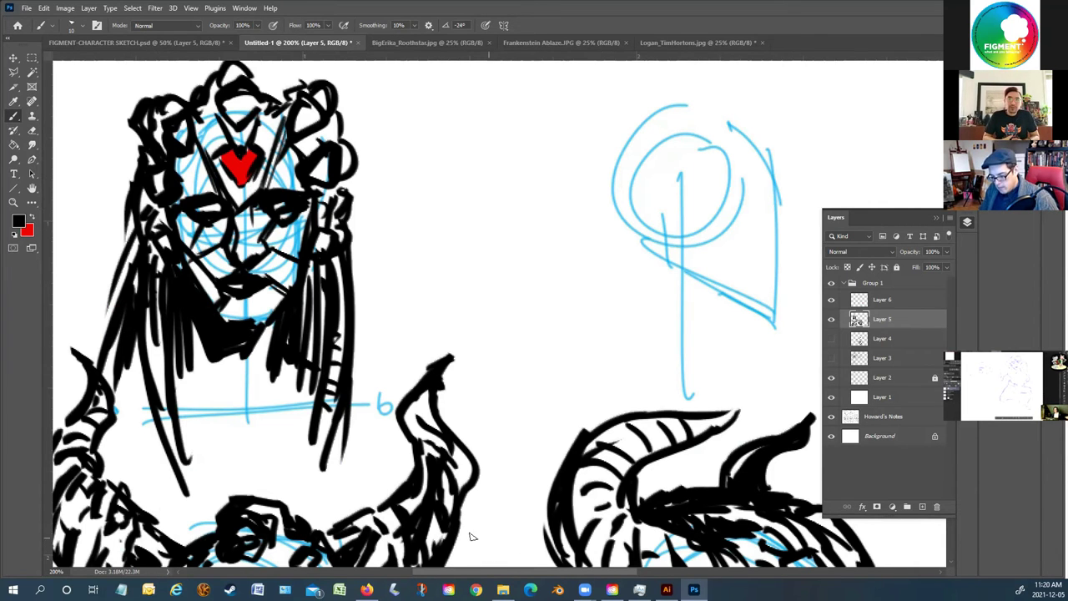
# Add small black detail strokes to the cheek and mouth area of the lower horned front-view head
pyautogui.scroll(-5, 294, 263)
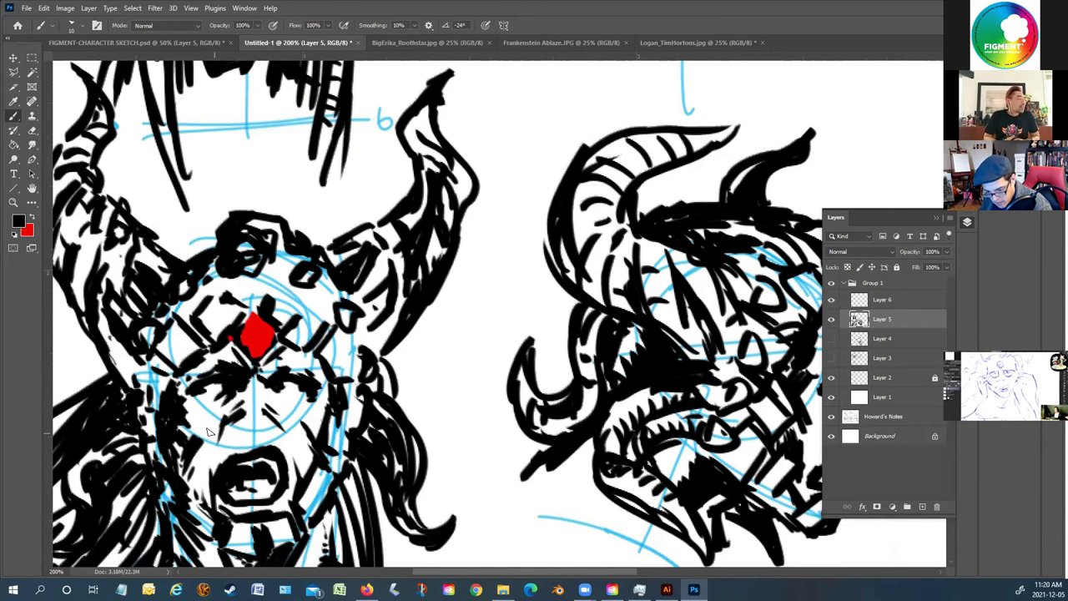
pyautogui.moveTo(316, 394); pyautogui.dragTo(293, 409)
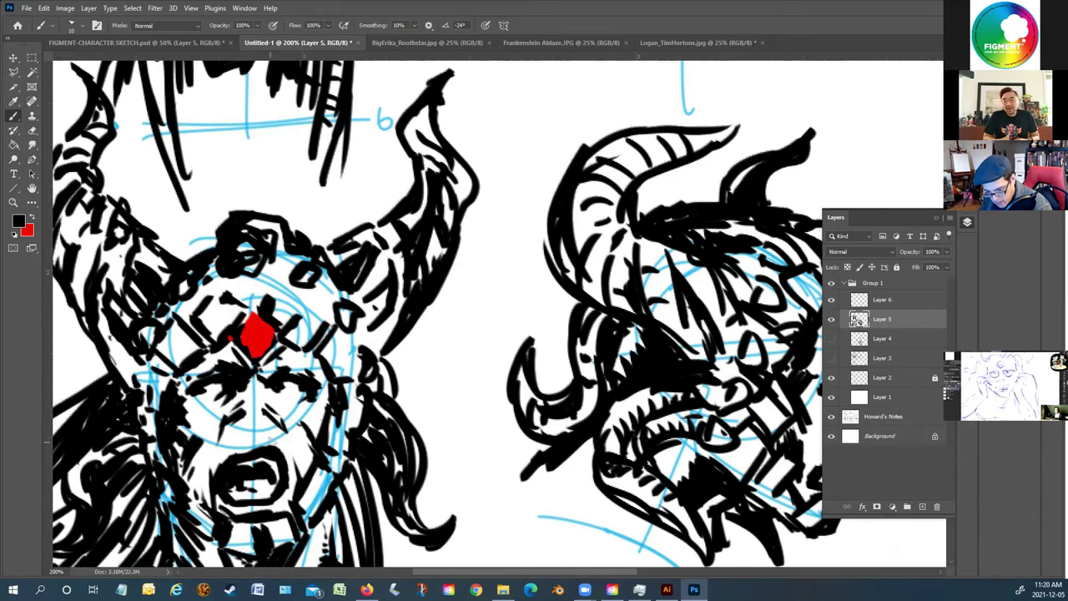
pyautogui.moveTo(276, 517); pyautogui.dragTo(289, 476)
# Ink the profile line of forehead, nose, lips and chin along the upper side-view construction head
pyautogui.scroll(5, 278, 409)
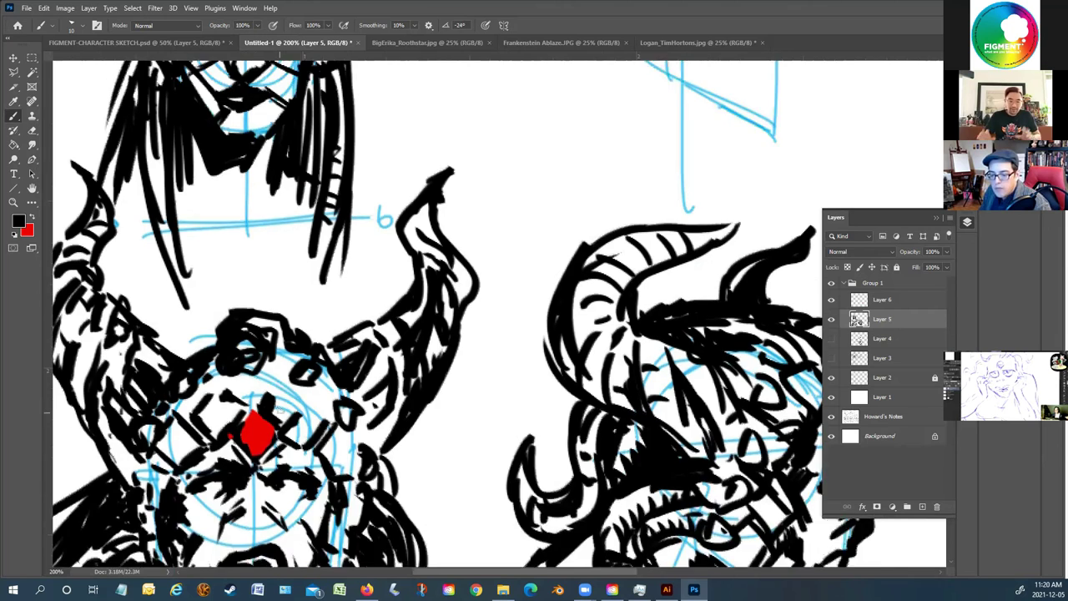
pyautogui.scroll(1, 280, 407)
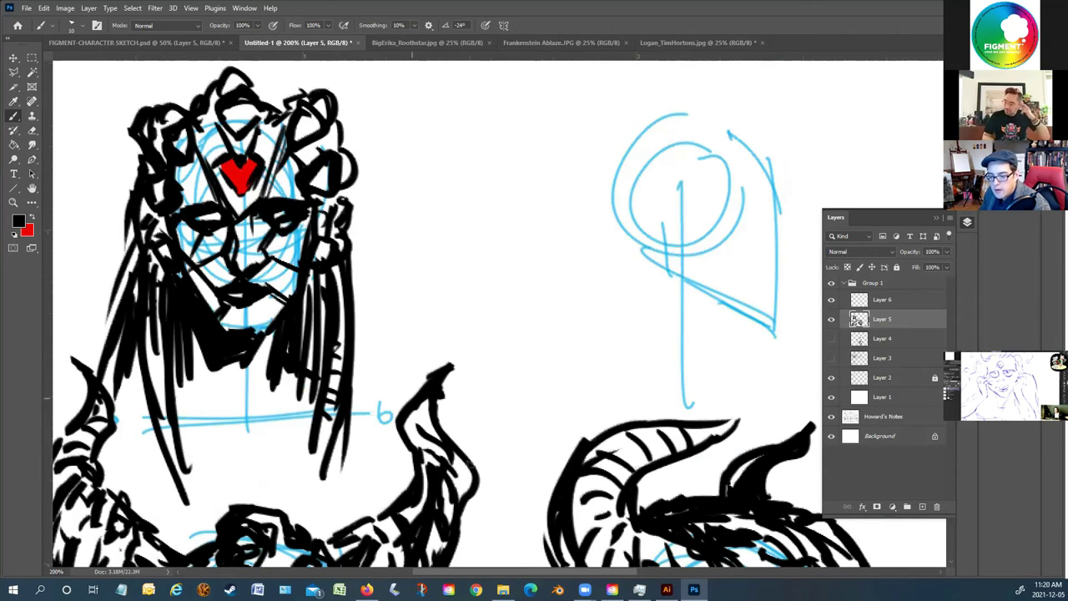
pyautogui.moveTo(509, 575)
pyautogui.mouseDown()
pyautogui.moveTo(559, 575)
pyautogui.moveTo(527, 572)
pyautogui.mouseUp()
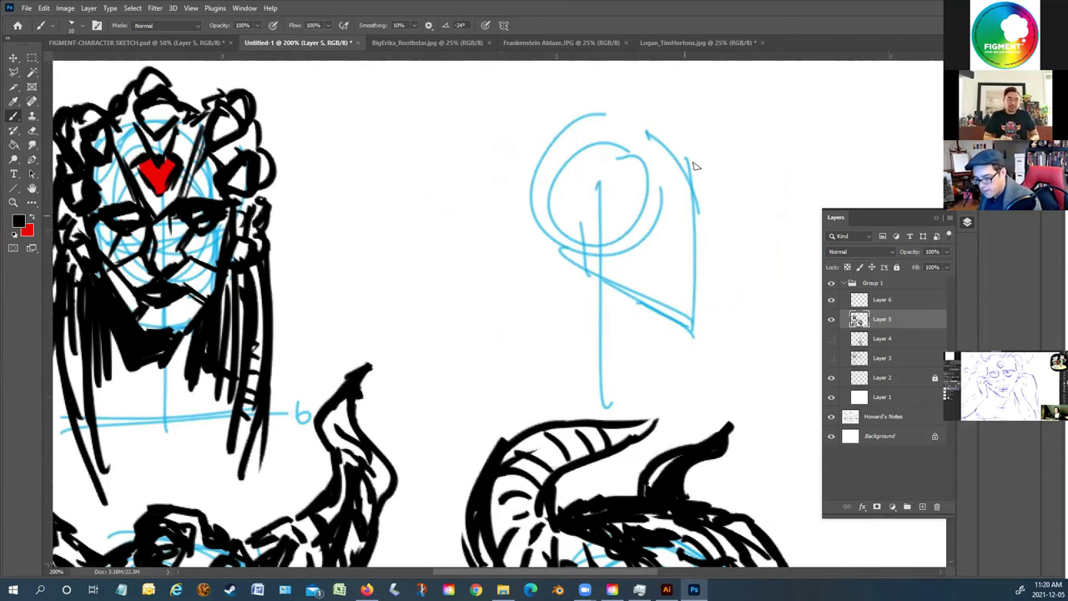
pyautogui.moveTo(667, 137)
pyautogui.mouseDown()
pyautogui.moveTo(715, 226)
pyautogui.moveTo(700, 249)
pyautogui.moveTo(708, 246)
pyautogui.moveTo(716, 294)
pyautogui.moveTo(716, 276)
pyautogui.moveTo(713, 302)
pyautogui.moveTo(697, 298)
pyautogui.moveTo(701, 359)
pyautogui.moveTo(683, 373)
pyautogui.mouseUp()
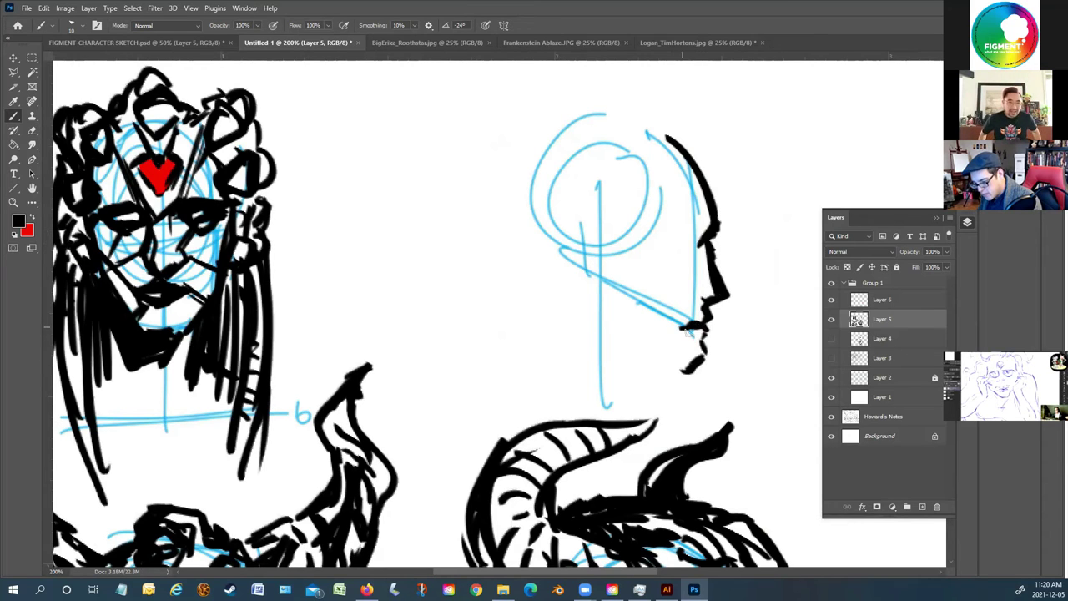
pyautogui.moveTo(706, 317); pyautogui.dragTo(682, 328)
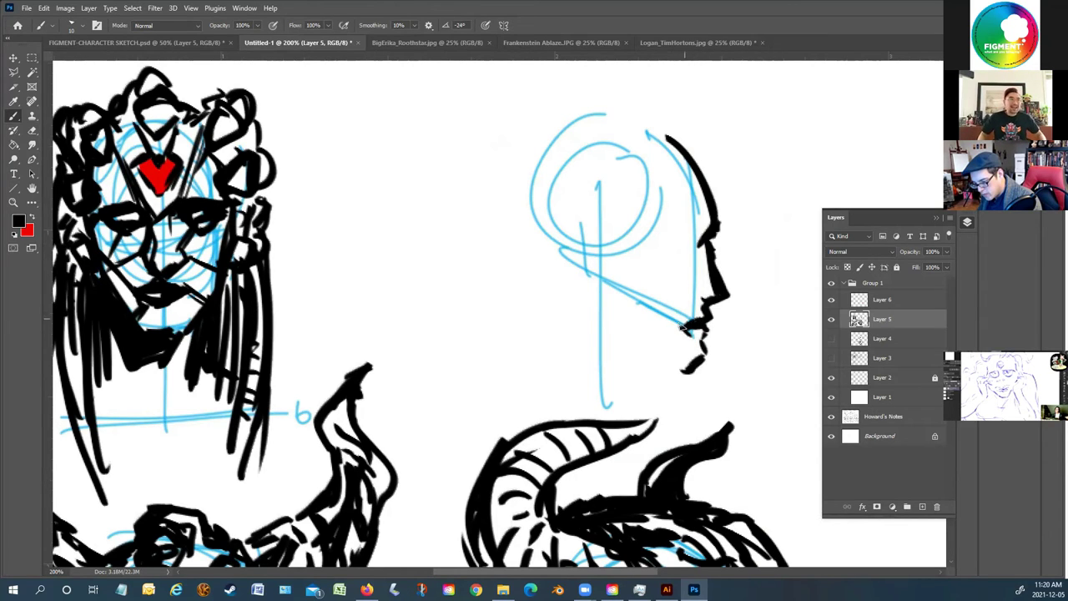
# Ink the nostril, brow, eye, jawline and angular cheek lines on the upper side-view face
pyautogui.moveTo(711, 278); pyautogui.dragTo(713, 294)
pyautogui.moveTo(699, 244)
pyautogui.mouseDown()
pyautogui.moveTo(694, 255)
pyautogui.moveTo(678, 244)
pyautogui.moveTo(666, 252)
pyautogui.moveTo(720, 242)
pyautogui.moveTo(720, 201)
pyautogui.mouseUp()
pyautogui.moveTo(693, 167); pyautogui.dragTo(698, 186)
pyautogui.moveTo(701, 238)
pyautogui.mouseDown()
pyautogui.moveTo(705, 251)
pyautogui.moveTo(664, 259)
pyautogui.moveTo(700, 288)
pyautogui.moveTo(674, 325)
pyautogui.moveTo(628, 299)
pyautogui.mouseUp()
pyautogui.moveTo(682, 327); pyautogui.dragTo(600, 274)
pyautogui.moveTo(687, 341)
pyautogui.mouseDown()
pyautogui.moveTo(675, 354)
pyautogui.moveTo(692, 374)
pyautogui.moveTo(613, 326)
pyautogui.moveTo(653, 323)
pyautogui.moveTo(615, 342)
pyautogui.moveTo(587, 331)
pyautogui.moveTo(594, 299)
pyautogui.mouseUp()
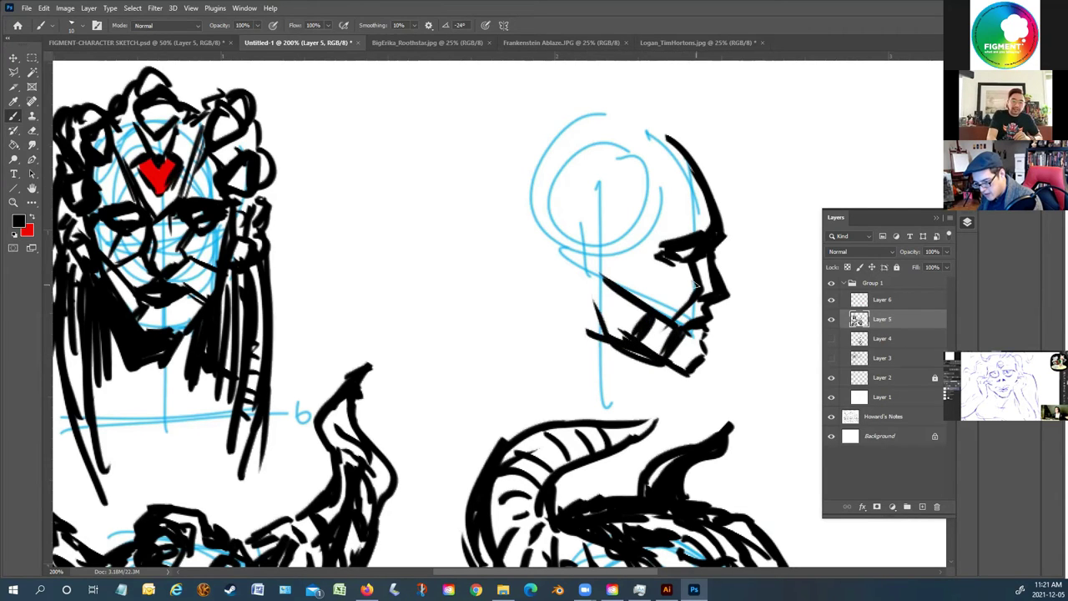
pyautogui.moveTo(695, 284); pyautogui.dragTo(647, 326)
pyautogui.moveTo(678, 266); pyautogui.dragTo(656, 314)
# Ink the temple line, the front of the neck and a small knot behind the jaw on the upper side-view head
pyautogui.moveTo(659, 238)
pyautogui.mouseDown()
pyautogui.moveTo(633, 187)
pyautogui.moveTo(676, 125)
pyautogui.mouseUp()
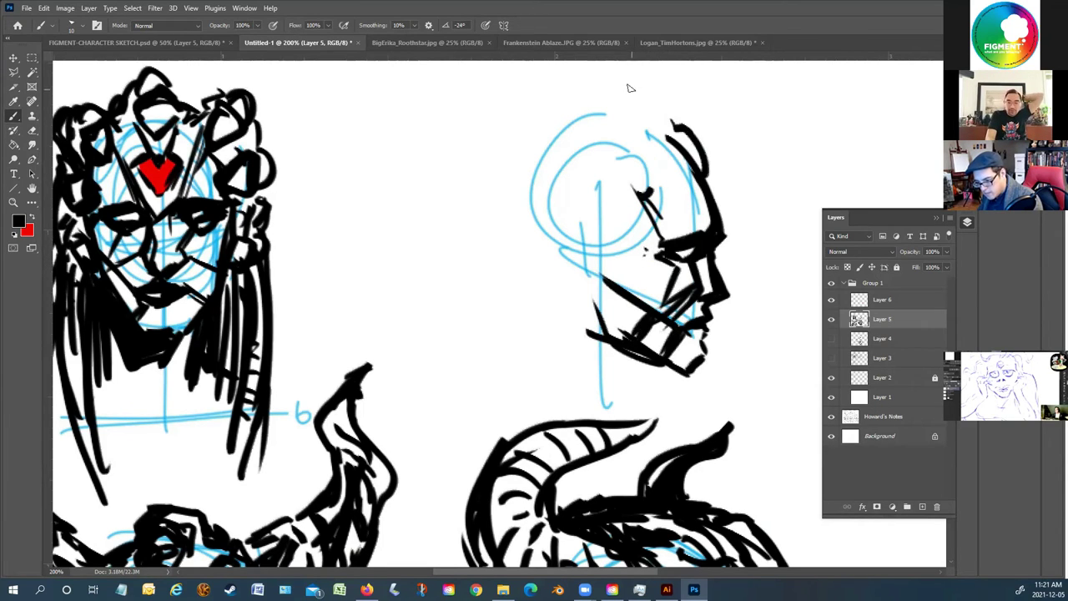
pyautogui.moveTo(584, 269); pyautogui.dragTo(572, 227)
pyautogui.moveTo(628, 357)
pyautogui.mouseDown()
pyautogui.moveTo(610, 406)
pyautogui.moveTo(624, 412)
pyautogui.mouseUp()
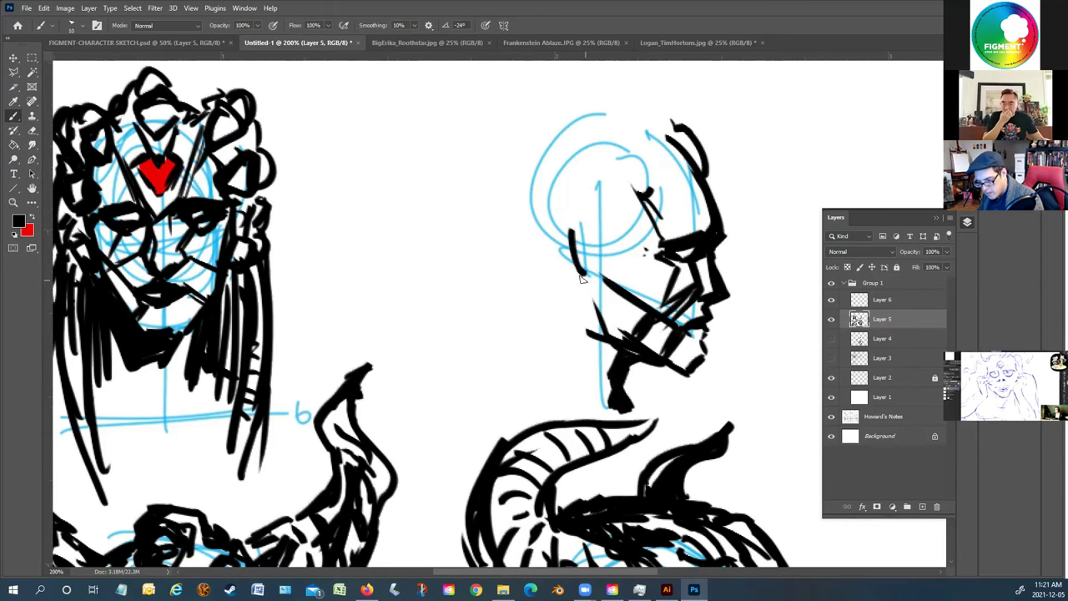
pyautogui.moveTo(582, 277)
pyautogui.mouseDown()
pyautogui.moveTo(588, 311)
pyautogui.moveTo(576, 313)
pyautogui.mouseUp()
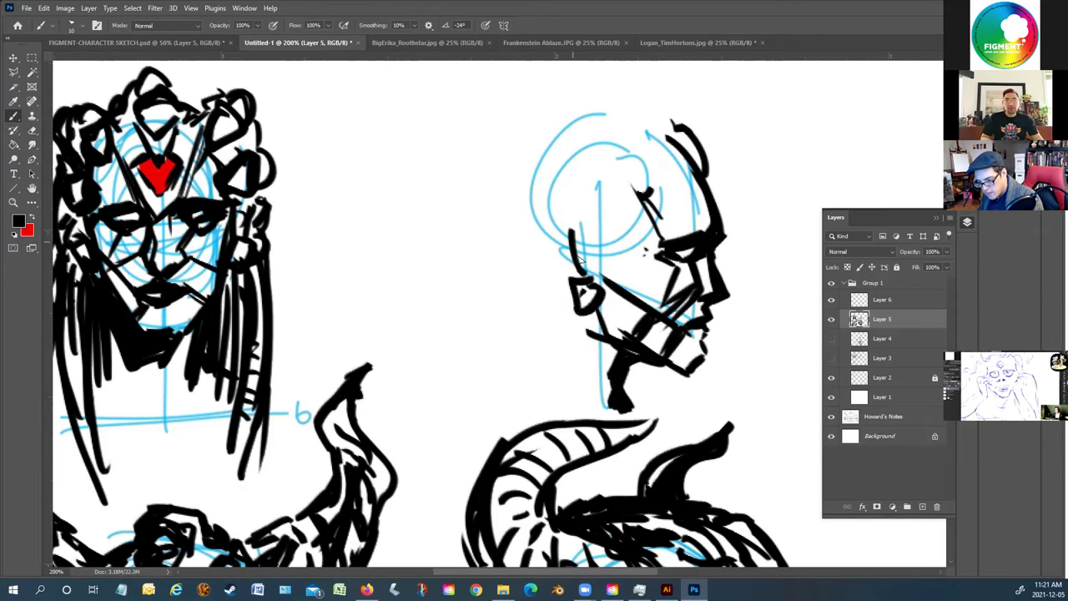
# Ink a row of hair knots from the ear up to the forehead of the side-view head, with short swept-back strokes behind
pyautogui.moveTo(585, 229); pyautogui.dragTo(594, 266)
pyautogui.moveTo(595, 182)
pyautogui.mouseDown()
pyautogui.moveTo(588, 207)
pyautogui.moveTo(620, 199)
pyautogui.mouseUp()
pyautogui.moveTo(613, 133); pyautogui.dragTo(644, 174)
pyautogui.moveTo(656, 125)
pyautogui.mouseDown()
pyautogui.moveTo(647, 122)
pyautogui.moveTo(678, 110)
pyautogui.moveTo(639, 159)
pyautogui.moveTo(682, 165)
pyautogui.moveTo(614, 171)
pyautogui.moveTo(613, 223)
pyautogui.mouseUp()
pyautogui.moveTo(664, 239)
pyautogui.mouseDown()
pyautogui.moveTo(586, 227)
pyautogui.moveTo(666, 270)
pyautogui.mouseUp()
pyautogui.moveTo(557, 214); pyautogui.dragTo(616, 247)
pyautogui.moveTo(563, 167); pyautogui.dragTo(594, 180)
pyautogui.moveTo(514, 155); pyautogui.dragTo(587, 178)
pyautogui.moveTo(534, 191)
pyautogui.mouseDown()
pyautogui.moveTo(568, 204)
pyautogui.moveTo(566, 185)
pyautogui.mouseUp()
pyautogui.moveTo(551, 189); pyautogui.dragTo(576, 193)
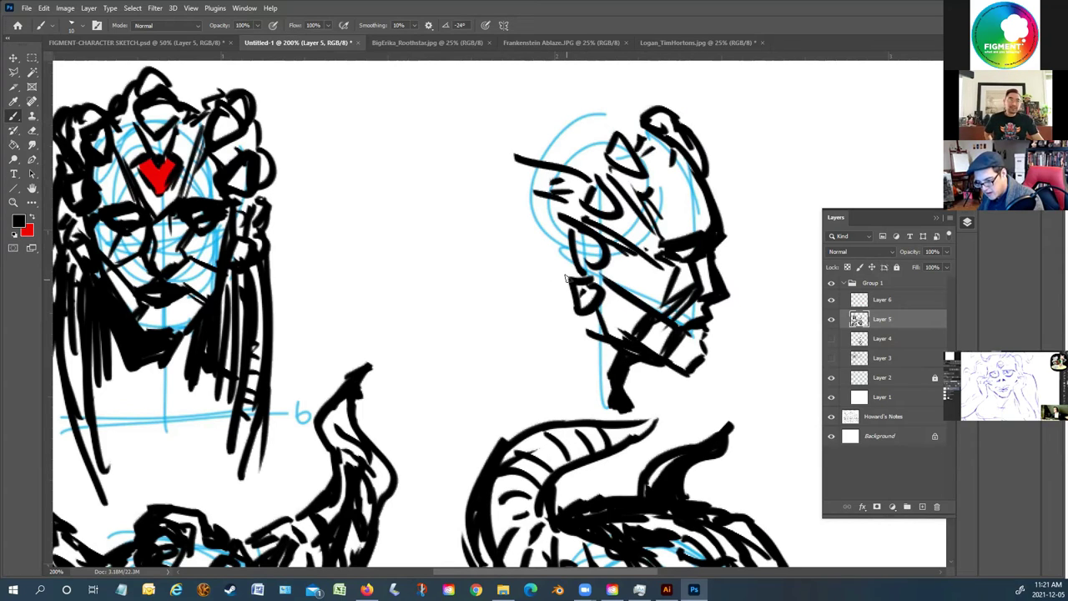
# Ink a thick lock of hair falling from the knot behind the side-view jaw and darken the strands within it
pyautogui.moveTo(574, 280); pyautogui.dragTo(534, 377)
pyautogui.moveTo(573, 305); pyautogui.dragTo(558, 358)
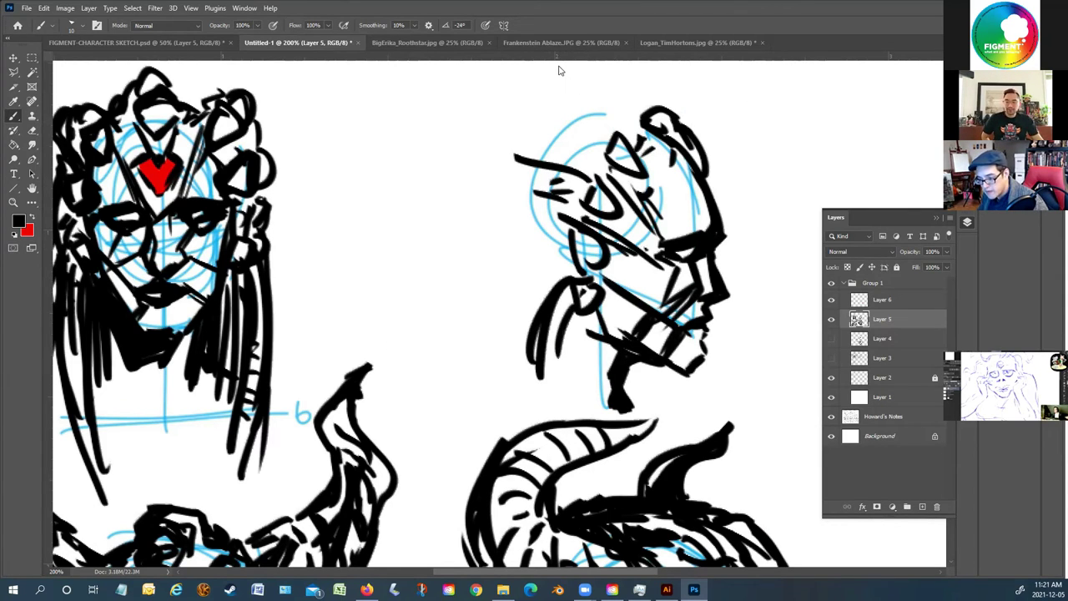
pyautogui.moveTo(578, 307)
pyautogui.mouseDown()
pyautogui.moveTo(550, 367)
pyautogui.moveTo(596, 423)
pyautogui.mouseUp()
pyautogui.moveTo(525, 367); pyautogui.dragTo(548, 401)
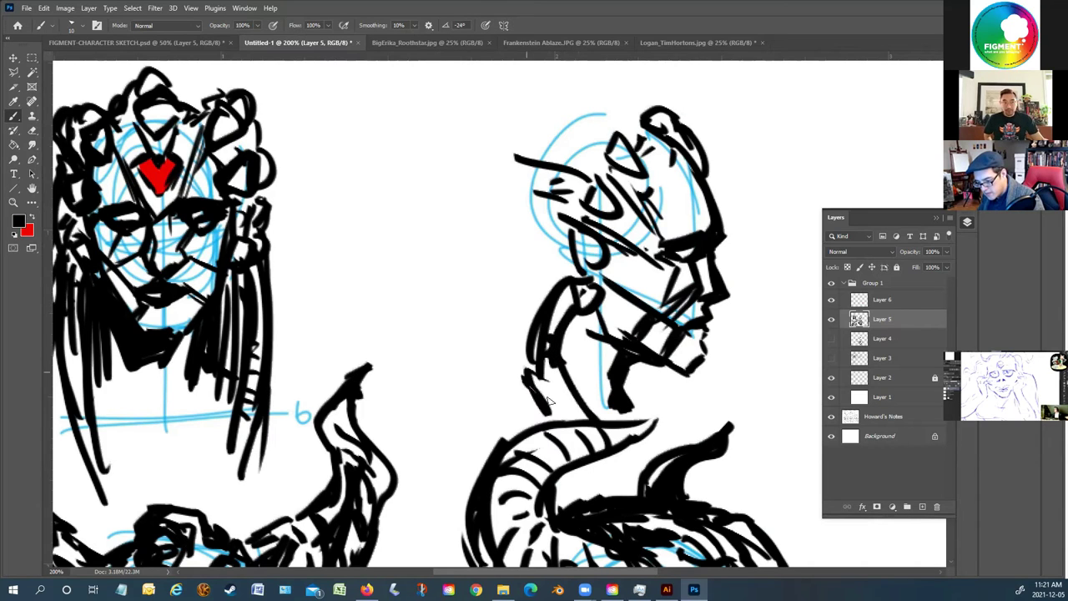
pyautogui.moveTo(579, 359); pyautogui.dragTo(556, 412)
pyautogui.moveTo(586, 306); pyautogui.dragTo(571, 386)
pyautogui.moveTo(573, 323); pyautogui.dragTo(592, 401)
pyautogui.moveTo(580, 345); pyautogui.dragTo(600, 421)
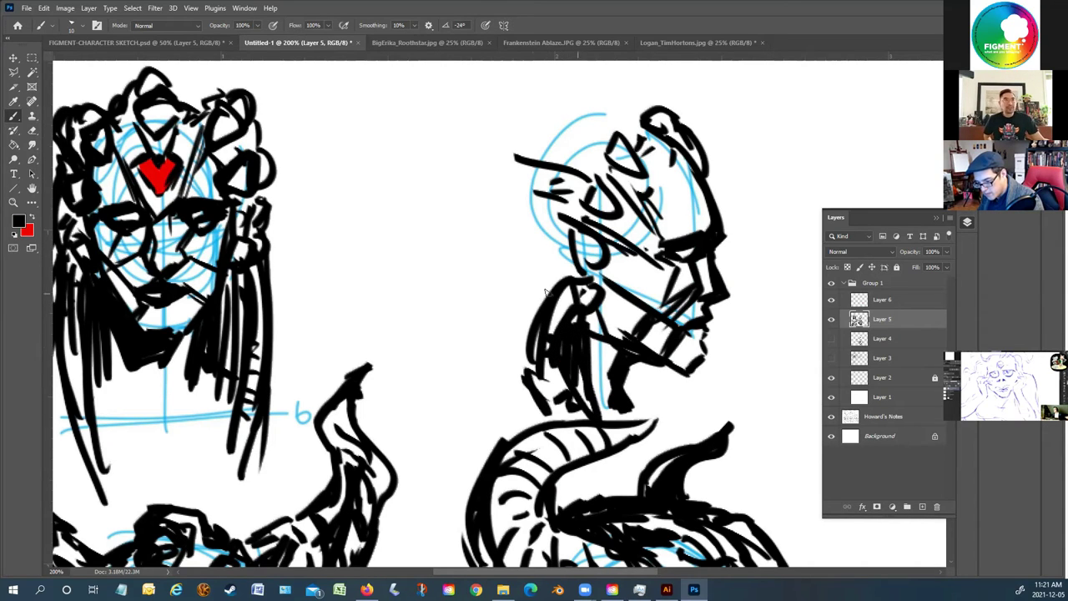
# Ink swept-back hair bands across the top and back of the side-view head, plus a long lock behind the neck
pyautogui.moveTo(565, 239)
pyautogui.mouseDown()
pyautogui.moveTo(516, 308)
pyautogui.moveTo(528, 274)
pyautogui.moveTo(504, 389)
pyautogui.mouseUp()
pyautogui.moveTo(558, 207); pyautogui.dragTo(521, 237)
pyautogui.moveTo(533, 214); pyautogui.dragTo(491, 197)
pyautogui.moveTo(508, 157)
pyautogui.mouseDown()
pyautogui.moveTo(477, 182)
pyautogui.moveTo(515, 155)
pyautogui.moveTo(608, 125)
pyautogui.moveTo(500, 166)
pyautogui.moveTo(612, 169)
pyautogui.mouseUp()
pyautogui.moveTo(561, 166); pyautogui.dragTo(601, 174)
pyautogui.moveTo(561, 122); pyautogui.dragTo(651, 100)
pyautogui.moveTo(507, 130); pyautogui.dragTo(588, 109)
pyautogui.moveTo(544, 115); pyautogui.dragTo(629, 110)
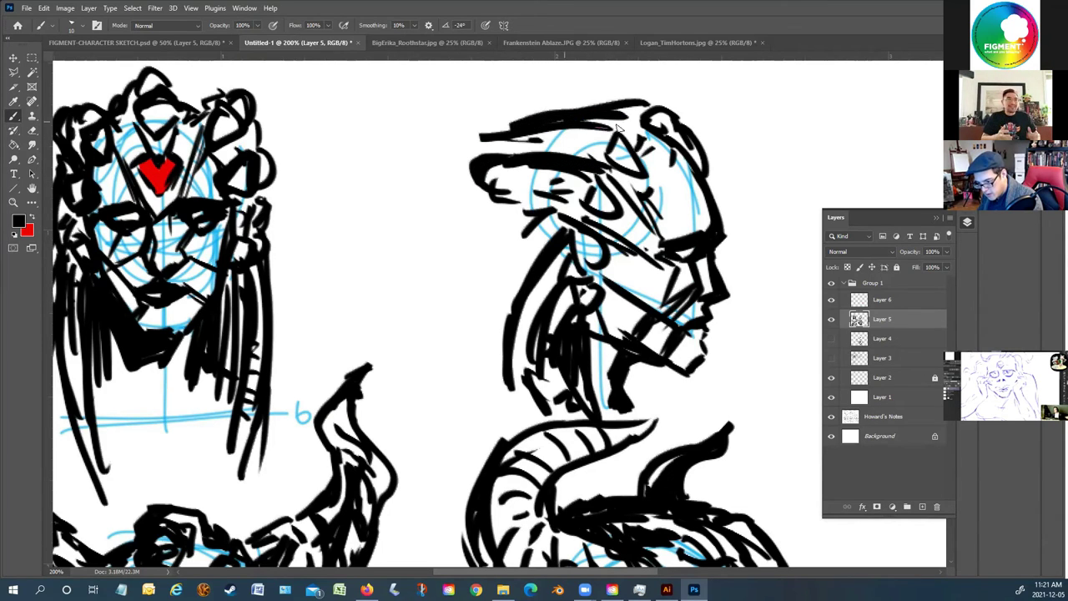
pyautogui.moveTo(491, 154); pyautogui.dragTo(539, 134)
pyautogui.moveTo(595, 134); pyautogui.dragTo(641, 125)
pyautogui.moveTo(511, 164); pyautogui.dragTo(486, 159)
# Ink long straight hair strands hanging from the back of the side-view head and darken the gaps between them
pyautogui.moveTo(485, 151); pyautogui.dragTo(439, 374)
pyautogui.moveTo(494, 222)
pyautogui.mouseDown()
pyautogui.moveTo(454, 449)
pyautogui.moveTo(417, 473)
pyautogui.moveTo(471, 447)
pyautogui.mouseUp()
pyautogui.moveTo(516, 237); pyautogui.dragTo(487, 441)
pyautogui.moveTo(541, 226); pyautogui.dragTo(522, 280)
pyautogui.moveTo(536, 240); pyautogui.dragTo(516, 289)
pyautogui.moveTo(536, 207); pyautogui.dragTo(507, 247)
pyautogui.moveTo(518, 204)
pyautogui.mouseDown()
pyautogui.moveTo(501, 244)
pyautogui.moveTo(489, 246)
pyautogui.mouseUp()
pyautogui.moveTo(524, 197)
pyautogui.mouseDown()
pyautogui.moveTo(488, 233)
pyautogui.moveTo(451, 459)
pyautogui.mouseUp()
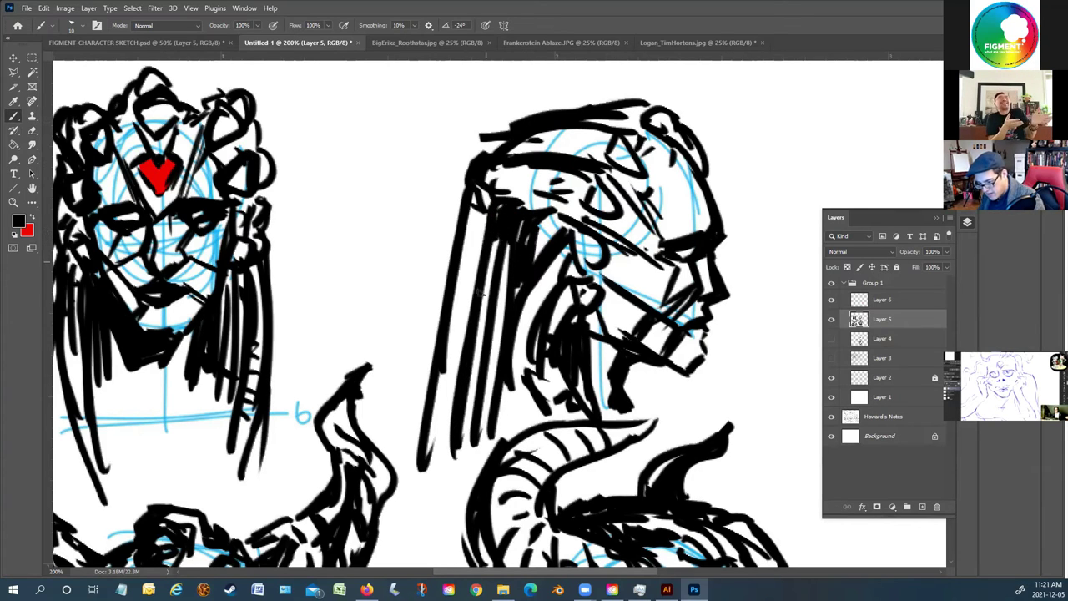
pyautogui.moveTo(500, 279); pyautogui.dragTo(469, 437)
pyautogui.moveTo(490, 282); pyautogui.dragTo(466, 396)
pyautogui.moveTo(449, 470); pyautogui.dragTo(476, 372)
pyautogui.moveTo(467, 220)
pyautogui.mouseDown()
pyautogui.moveTo(479, 243)
pyautogui.moveTo(475, 267)
pyautogui.moveTo(430, 451)
pyautogui.mouseUp()
pyautogui.moveTo(429, 403); pyautogui.dragTo(421, 430)
pyautogui.moveTo(441, 460); pyautogui.dragTo(426, 507)
# Darken the swept-back hair bands and add hatching near the forehead of the upper side-view head
pyautogui.moveTo(602, 140)
pyautogui.mouseDown()
pyautogui.moveTo(584, 165)
pyautogui.moveTo(529, 155)
pyautogui.moveTo(501, 163)
pyautogui.moveTo(556, 132)
pyautogui.mouseUp()
pyautogui.moveTo(574, 192); pyautogui.dragTo(500, 186)
pyautogui.moveTo(659, 151)
pyautogui.mouseDown()
pyautogui.moveTo(694, 203)
pyautogui.moveTo(651, 190)
pyautogui.mouseUp()
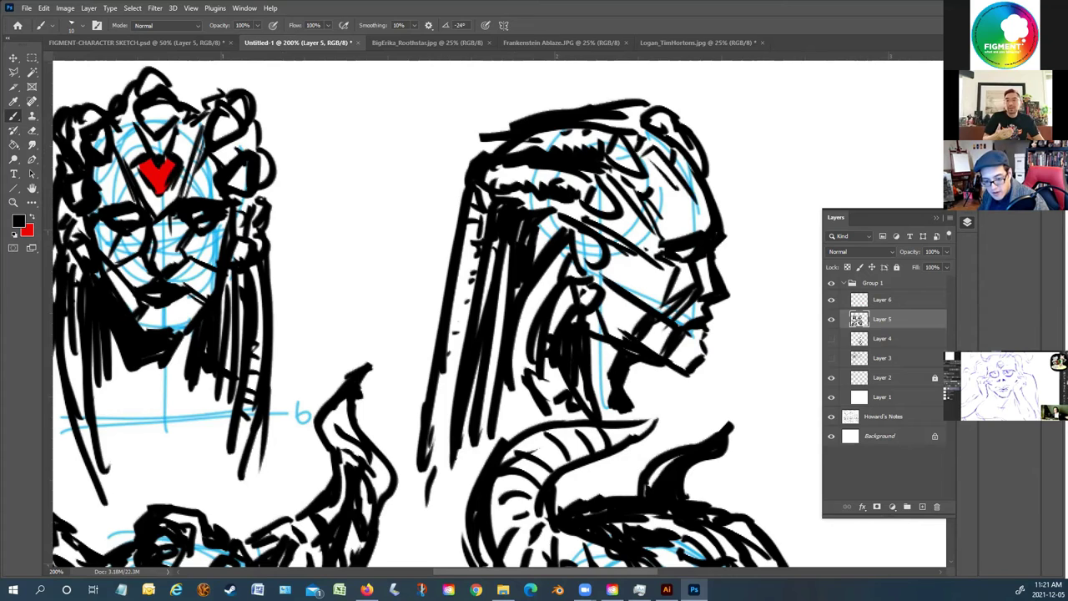
# Paint a red gem protruding from the upper side-view forehead and return the brush to black
pyautogui.click(34, 218)
pyautogui.moveTo(706, 182); pyautogui.dragTo(720, 214)
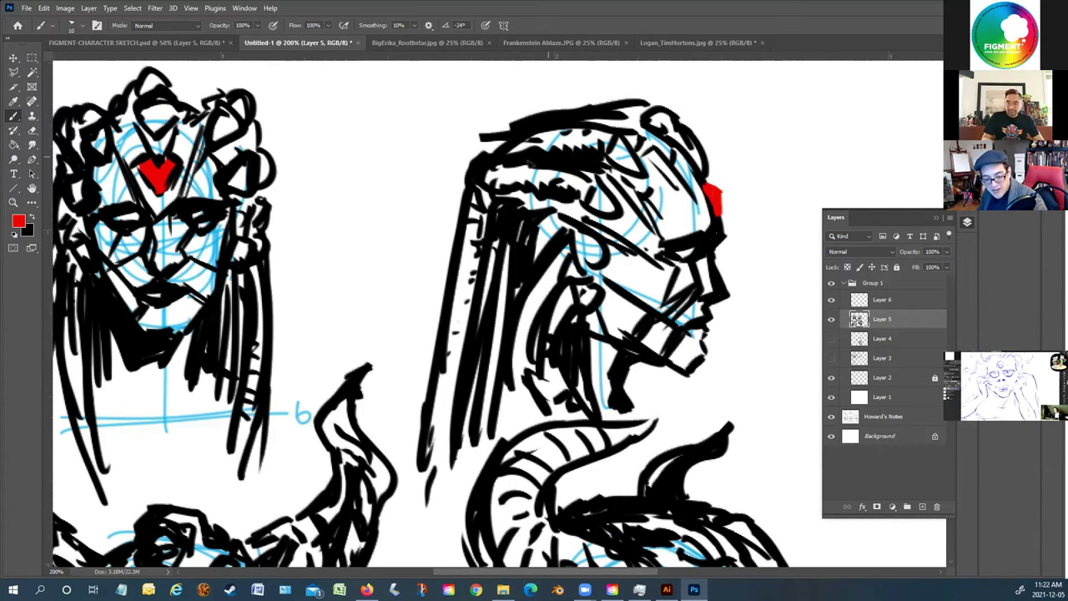
pyautogui.click(32, 218)
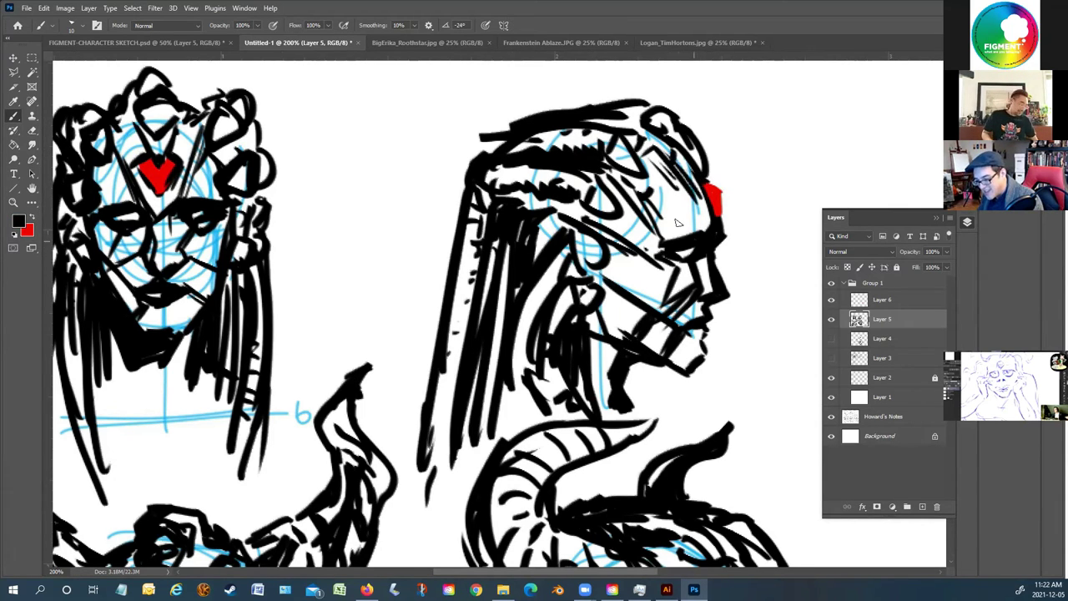
# Add finer black strokes to the side-view head's swept-back hair and the long strands behind it
pyautogui.moveTo(594, 180); pyautogui.dragTo(647, 225)
pyautogui.moveTo(585, 214); pyautogui.dragTo(548, 199)
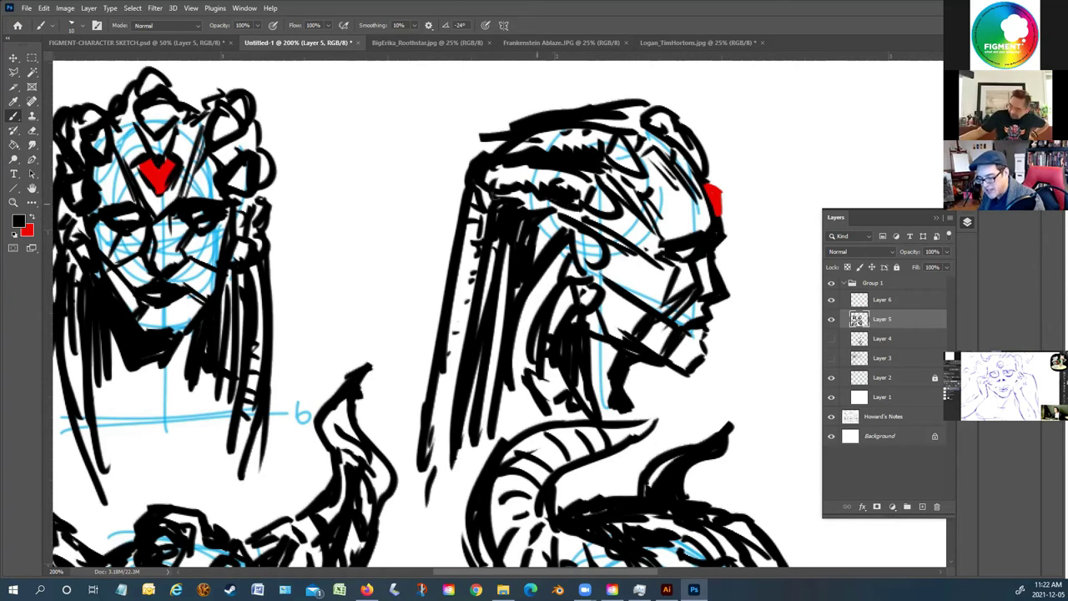
pyautogui.moveTo(457, 372); pyautogui.dragTo(441, 472)
pyautogui.moveTo(503, 324); pyautogui.dragTo(499, 338)
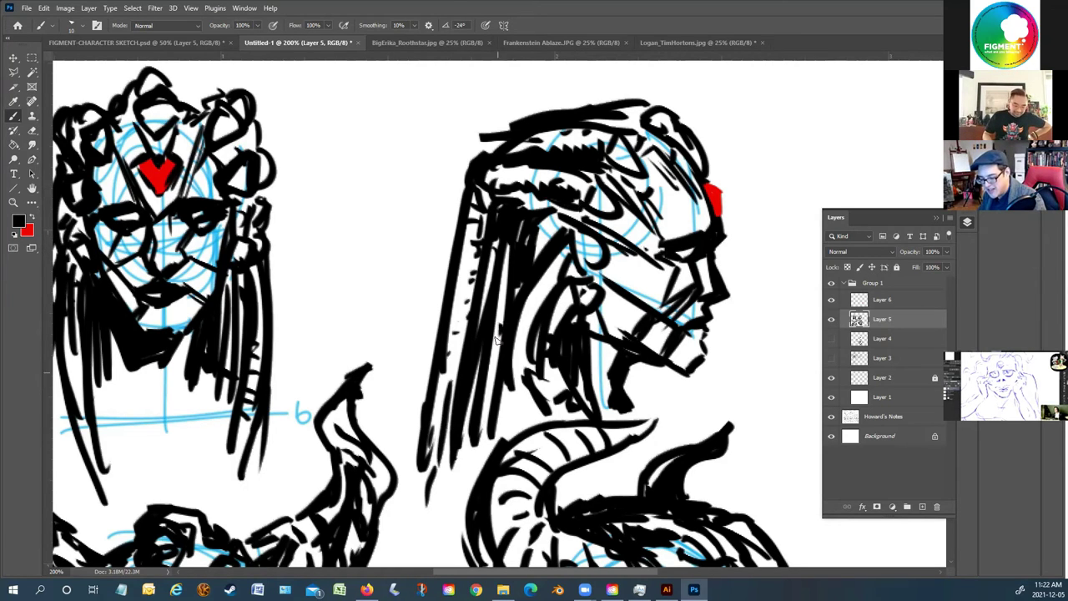
pyautogui.moveTo(457, 392)
pyautogui.mouseDown()
pyautogui.moveTo(450, 439)
pyautogui.moveTo(470, 279)
pyautogui.mouseUp()
pyautogui.moveTo(483, 221); pyautogui.dragTo(464, 329)
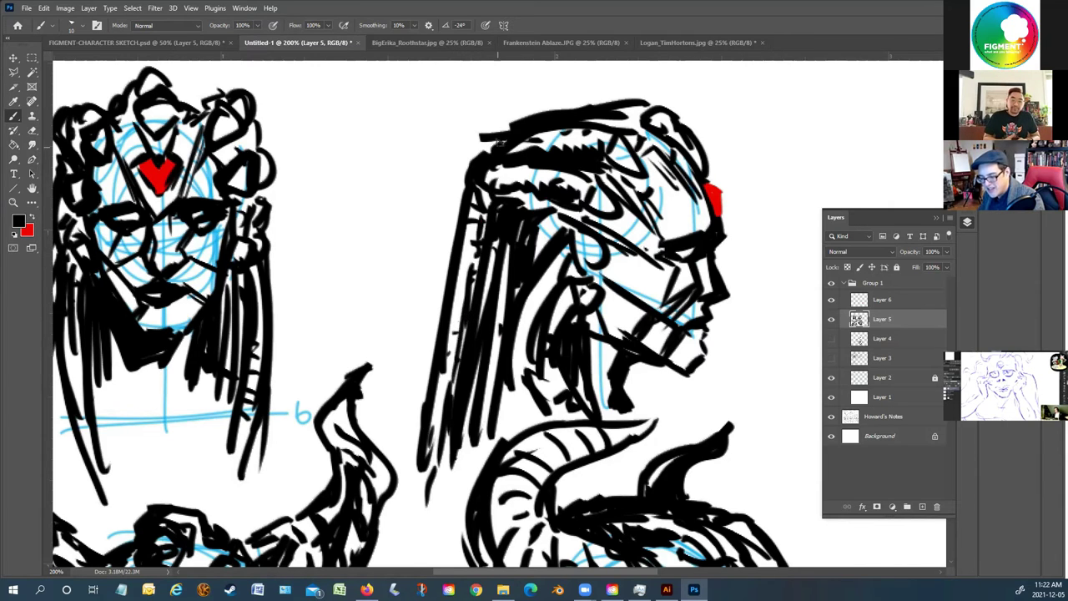
# Ink the underside of the jaw and the front of the neck on the upper side-view head, filling the shadow beneath the jaw
pyautogui.moveTo(636, 362)
pyautogui.mouseDown()
pyautogui.moveTo(624, 385)
pyautogui.moveTo(639, 414)
pyautogui.moveTo(608, 414)
pyautogui.moveTo(607, 388)
pyautogui.moveTo(657, 403)
pyautogui.moveTo(666, 414)
pyautogui.moveTo(651, 435)
pyautogui.moveTo(689, 426)
pyautogui.mouseUp()
pyautogui.moveTo(604, 352); pyautogui.dragTo(610, 388)
pyautogui.moveTo(594, 340)
pyautogui.mouseDown()
pyautogui.moveTo(597, 332)
pyautogui.moveTo(676, 372)
pyautogui.moveTo(682, 359)
pyautogui.moveTo(708, 370)
pyautogui.moveTo(668, 370)
pyautogui.mouseUp()
pyautogui.moveTo(598, 303)
pyautogui.mouseDown()
pyautogui.moveTo(584, 350)
pyautogui.moveTo(578, 308)
pyautogui.moveTo(547, 327)
pyautogui.mouseUp()
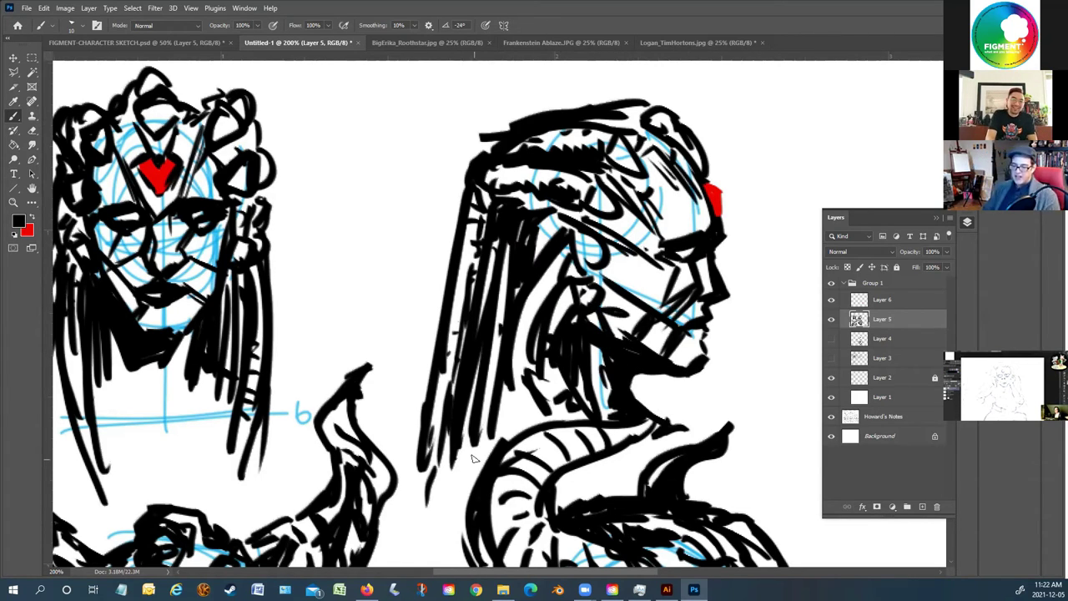
# Darken the ear area and add short black strokes to the hair strands behind the neck of the upper side-view head
pyautogui.moveTo(564, 251)
pyautogui.mouseDown()
pyautogui.moveTo(516, 332)
pyautogui.moveTo(517, 409)
pyautogui.mouseUp()
pyautogui.moveTo(551, 230)
pyautogui.mouseDown()
pyautogui.moveTo(526, 252)
pyautogui.moveTo(536, 259)
pyautogui.moveTo(549, 239)
pyautogui.moveTo(599, 278)
pyautogui.mouseUp()
pyautogui.moveTo(623, 239); pyautogui.dragTo(561, 225)
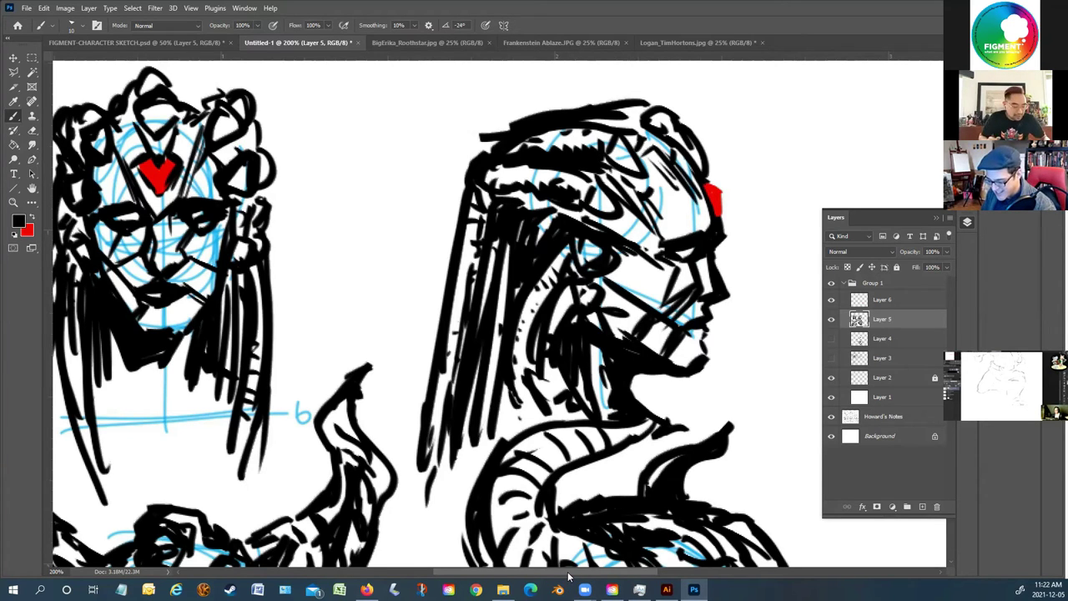
# Examine the upper side-view head and the full page of front and side head drawings for areas needing more ink
pyautogui.hscroll(4, 567, 501)
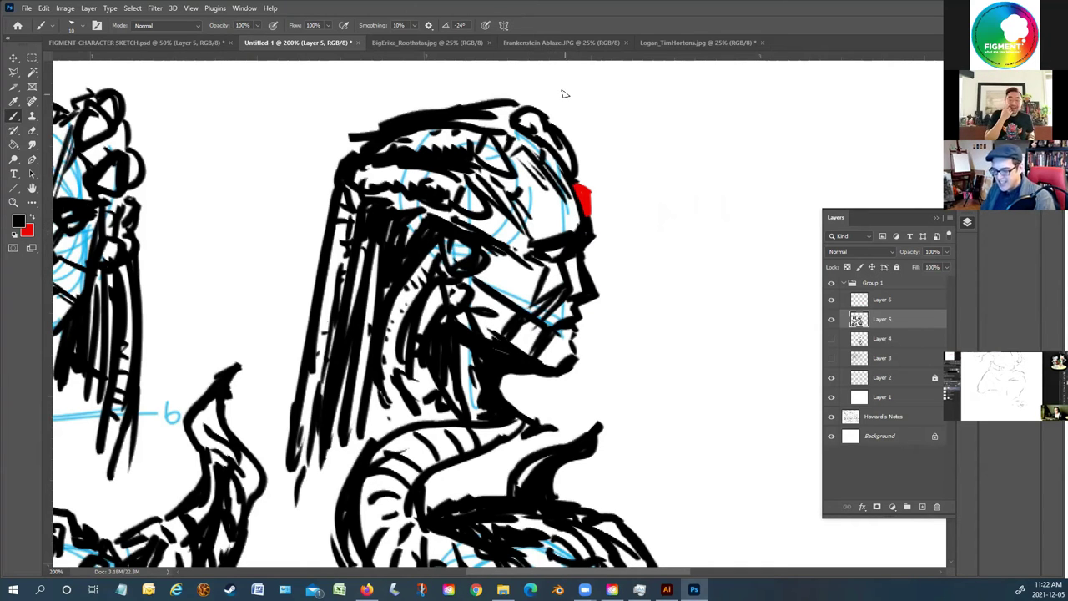
pyautogui.scroll(-5, 472, 245)
pyautogui.scroll(4, 454, 151)
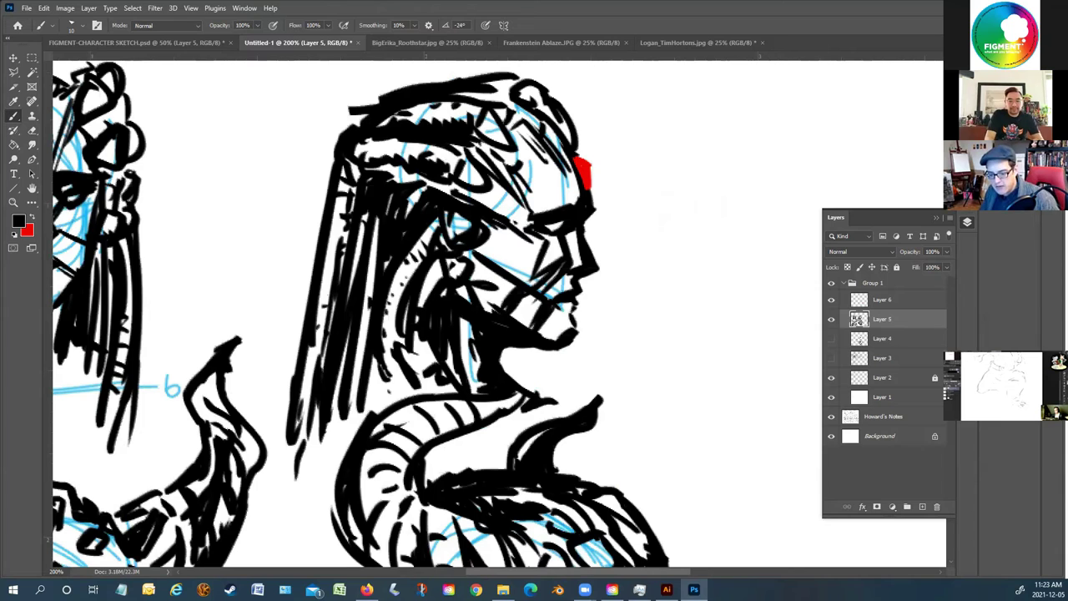
pyautogui.click(13, 204)
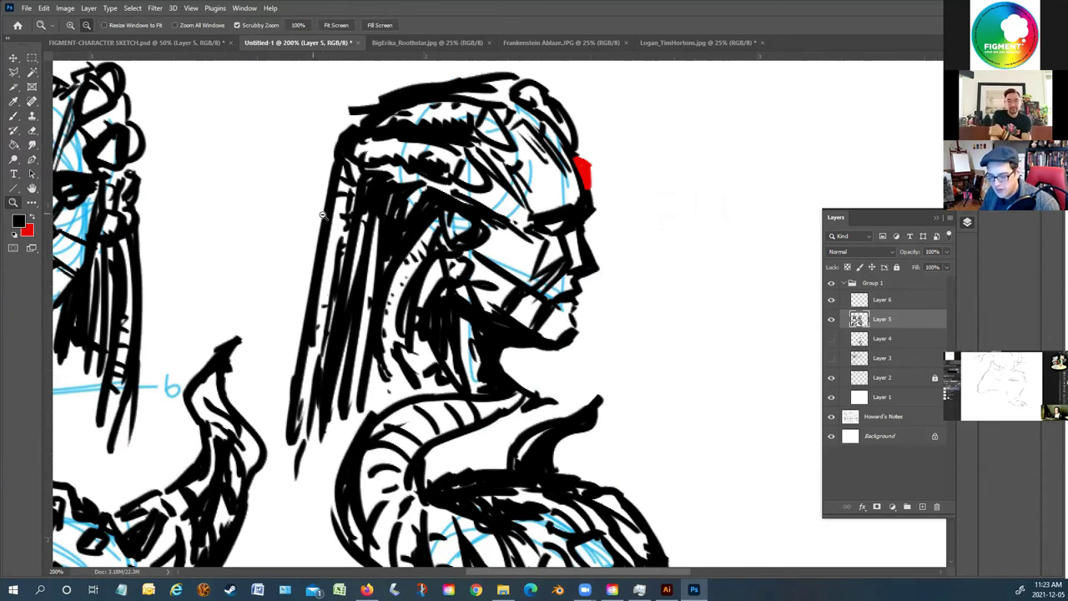
pyautogui.moveTo(316, 267); pyautogui.dragTo(311, 269)
pyautogui.hotkey('ctrl', '-')
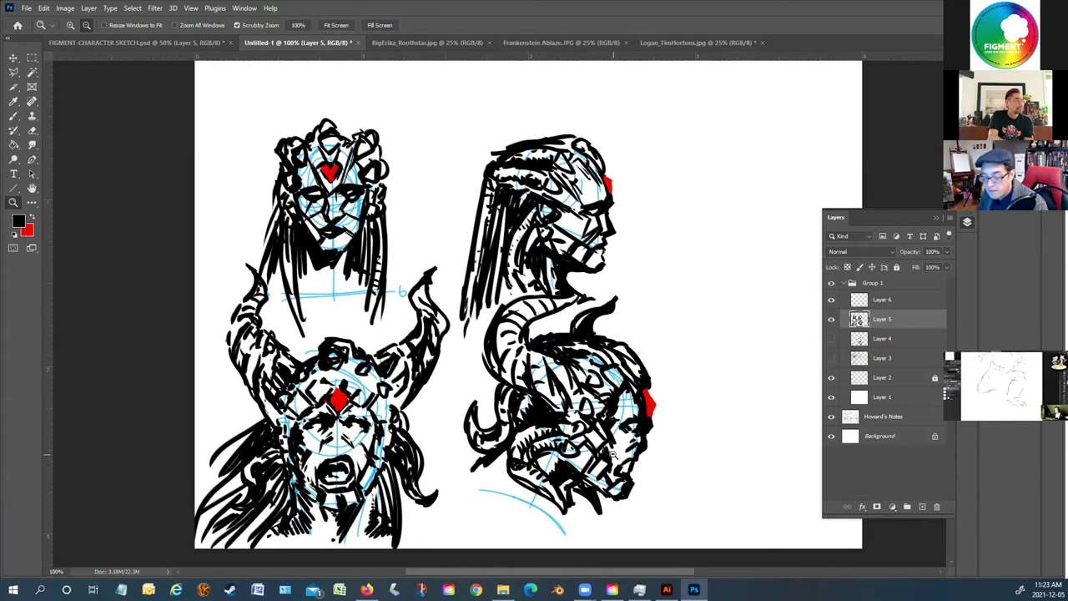
pyautogui.keyDown('alt'); pyautogui.click(354, 377); pyautogui.keyUp('alt')
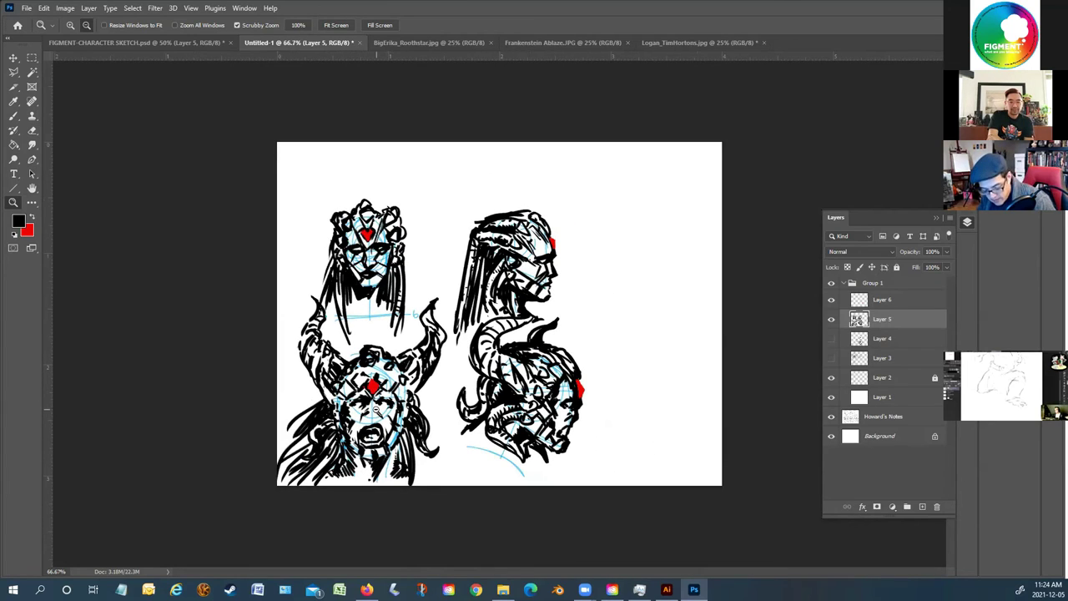
# Add black brush strokes to the forehead pattern and hairline around the red gem on the front-view horned monster head
pyautogui.click(376, 407)
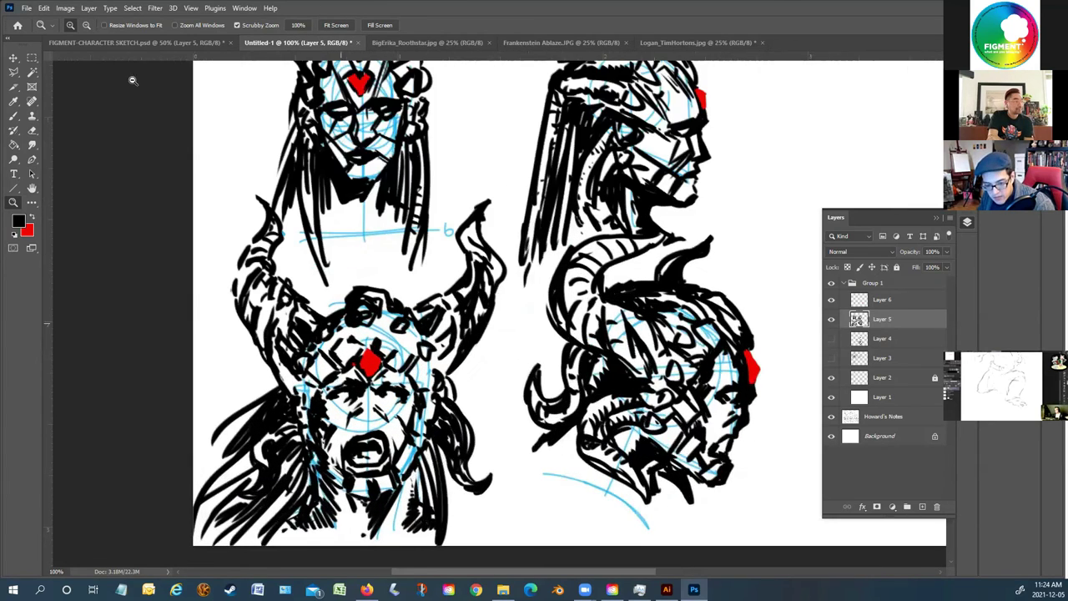
pyautogui.hotkey('ctrl', '+')
pyautogui.click(14, 117)
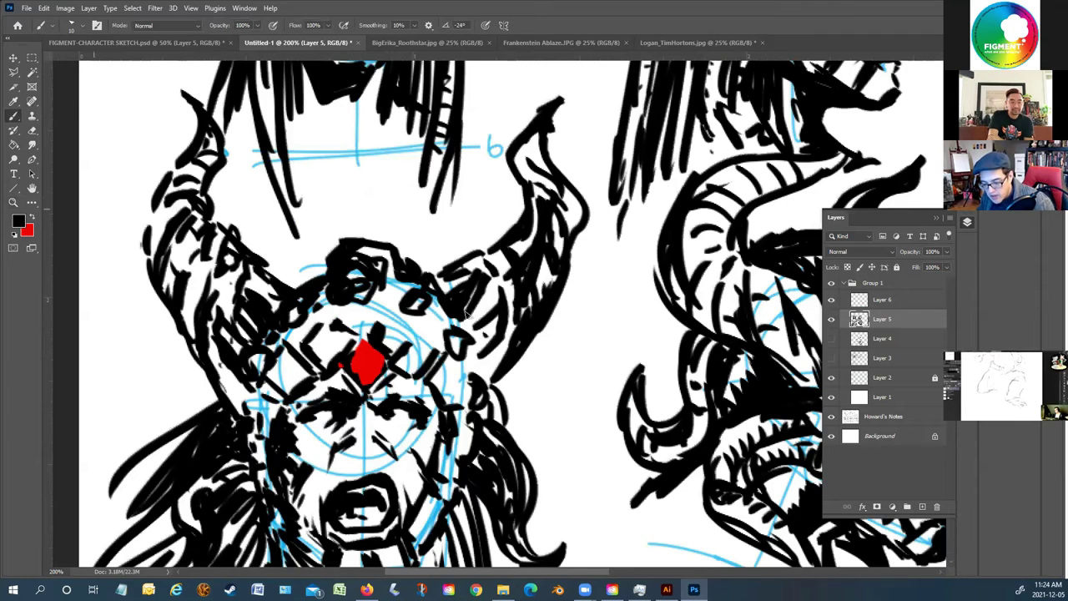
pyautogui.scroll(1, 418, 351)
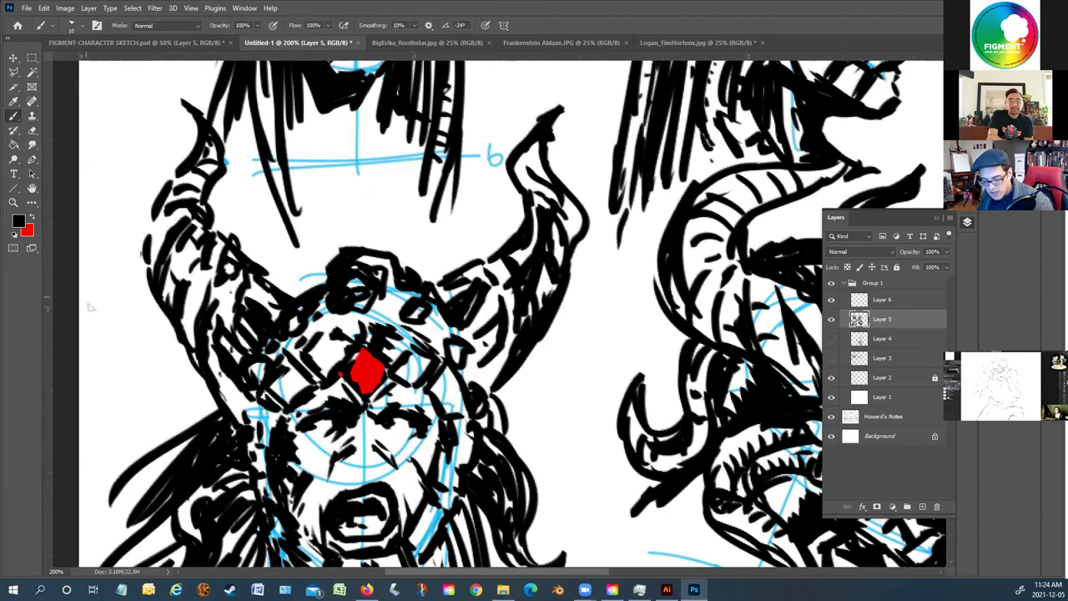
# Close Frankenstein Ablaze.JPG and return to the horned head sketches in Untitled-1, shown whole
pyautogui.click(13, 202)
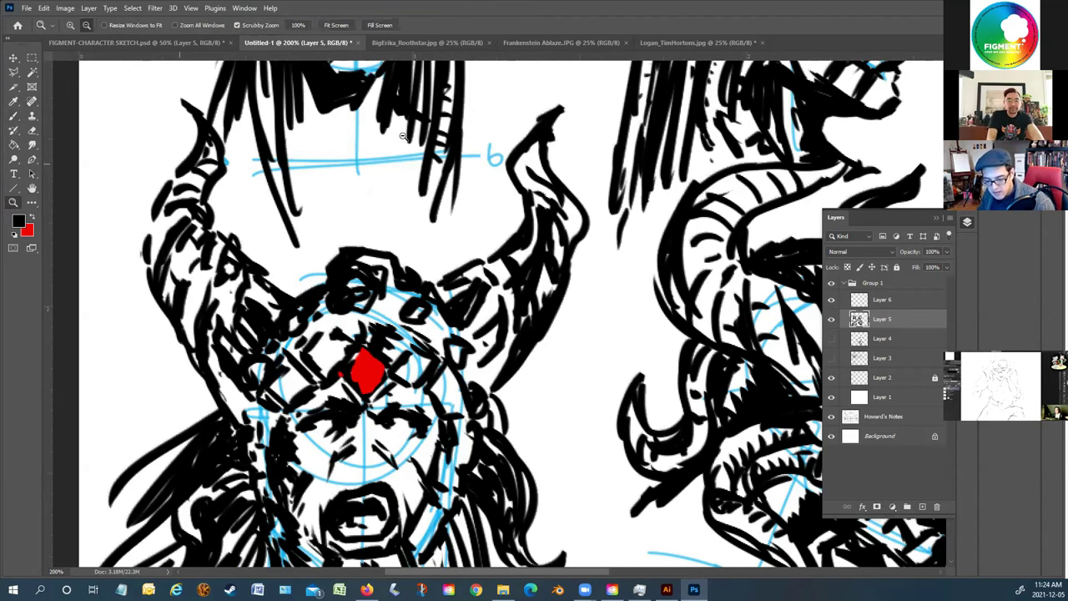
pyautogui.click(597, 160)
pyautogui.moveTo(597, 163); pyautogui.dragTo(480, 328)
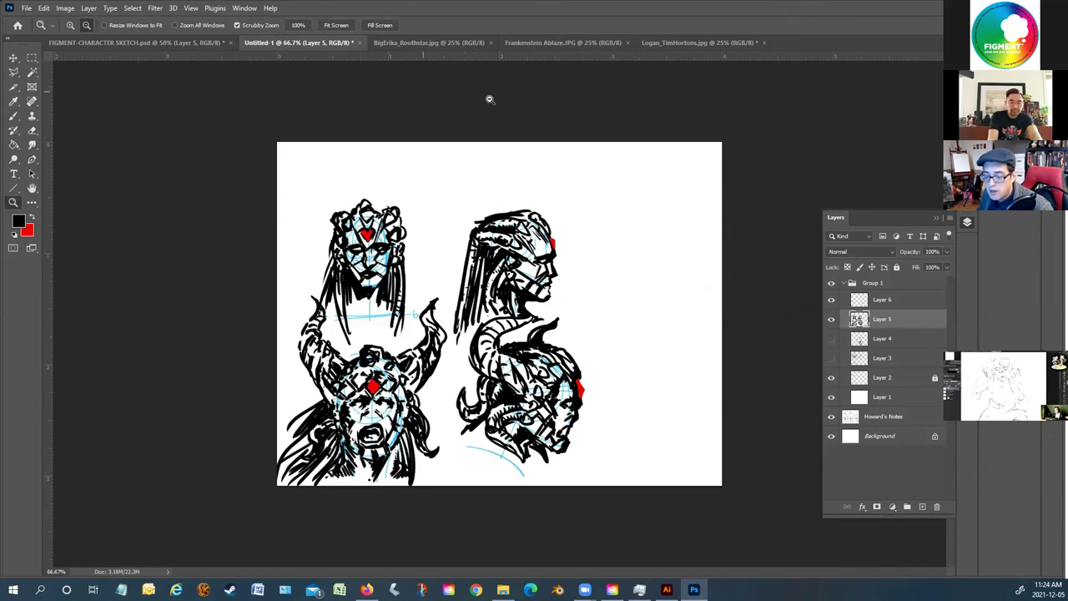
pyautogui.moveTo(397, 46)
pyautogui.mouseDown()
pyautogui.moveTo(243, 149)
pyautogui.moveTo(353, 83)
pyautogui.moveTo(390, 45)
pyautogui.moveTo(419, 45)
pyautogui.mouseUp()
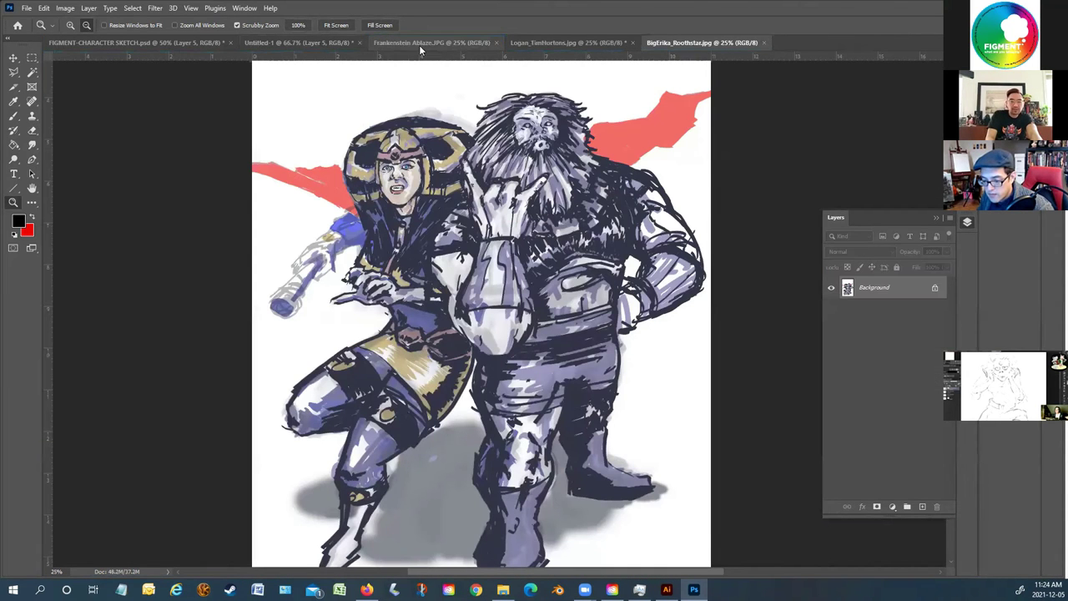
pyautogui.click(495, 43)
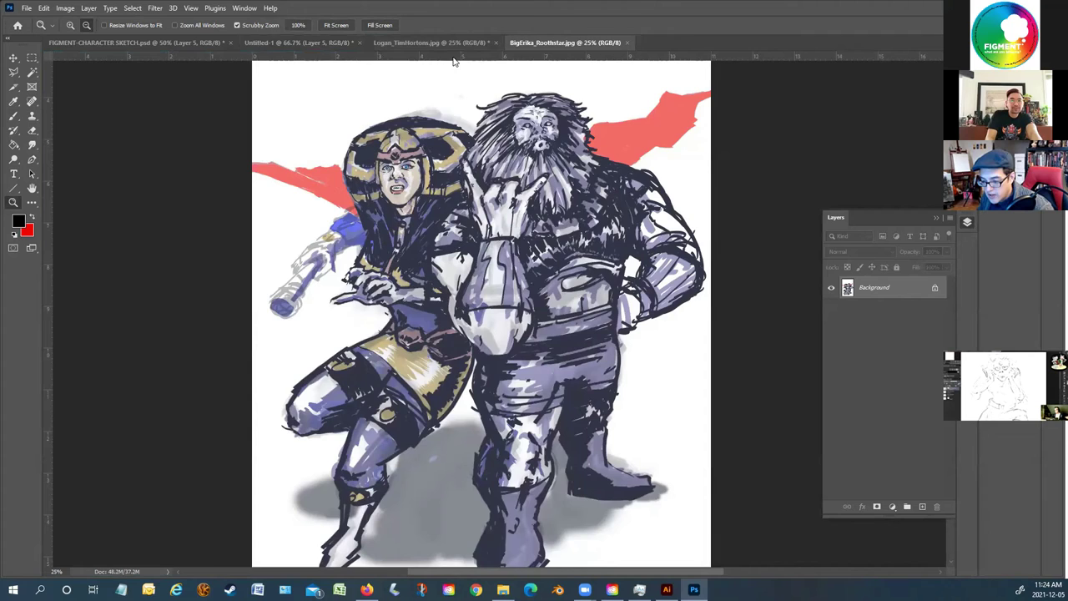
pyautogui.click(322, 43)
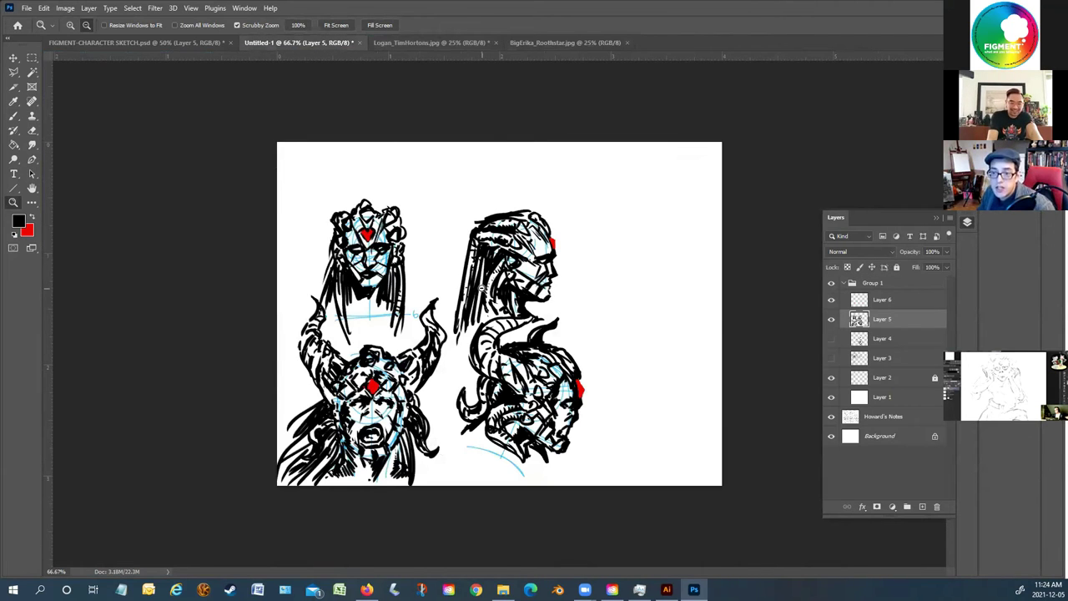
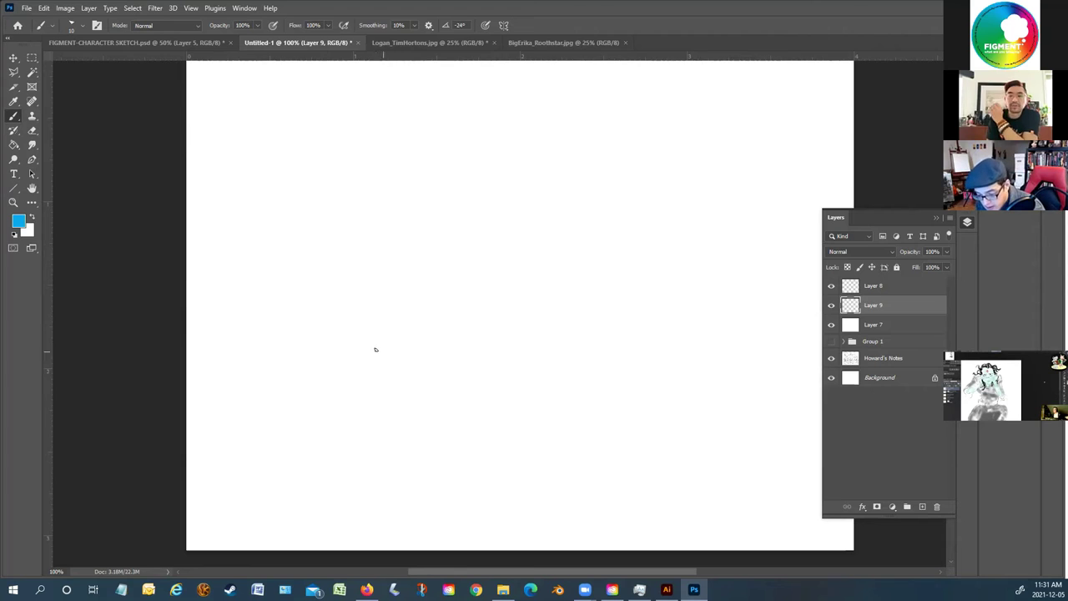
# Sketch a front-view figure's round head, neck line, shoulder bar and downward-pointing triangular torso in blue on Layer 9
pyautogui.moveTo(353, 316)
pyautogui.mouseDown()
pyautogui.moveTo(335, 346)
pyautogui.moveTo(327, 341)
pyautogui.moveTo(344, 318)
pyautogui.moveTo(345, 380)
pyautogui.mouseUp()
pyautogui.moveTo(342, 336)
pyautogui.mouseDown()
pyautogui.moveTo(343, 388)
pyautogui.moveTo(367, 360)
pyautogui.moveTo(330, 363)
pyautogui.moveTo(381, 360)
pyautogui.moveTo(354, 424)
pyautogui.mouseUp()
pyautogui.moveTo(381, 365); pyautogui.dragTo(347, 422)
pyautogui.moveTo(312, 368)
pyautogui.mouseDown()
pyautogui.moveTo(344, 418)
pyautogui.moveTo(331, 403)
pyautogui.mouseUp()
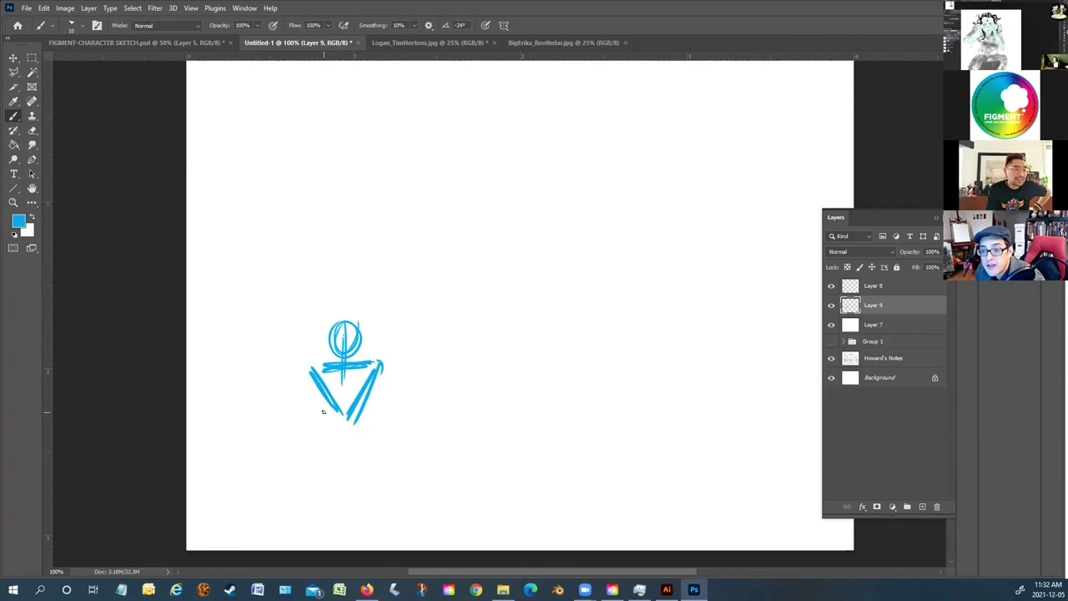
# Add a small inverted triangular pelvis below the front-view figure's torso and round joints at both shoulders
pyautogui.moveTo(331, 417)
pyautogui.mouseDown()
pyautogui.moveTo(360, 429)
pyautogui.moveTo(315, 491)
pyautogui.moveTo(339, 451)
pyautogui.mouseUp()
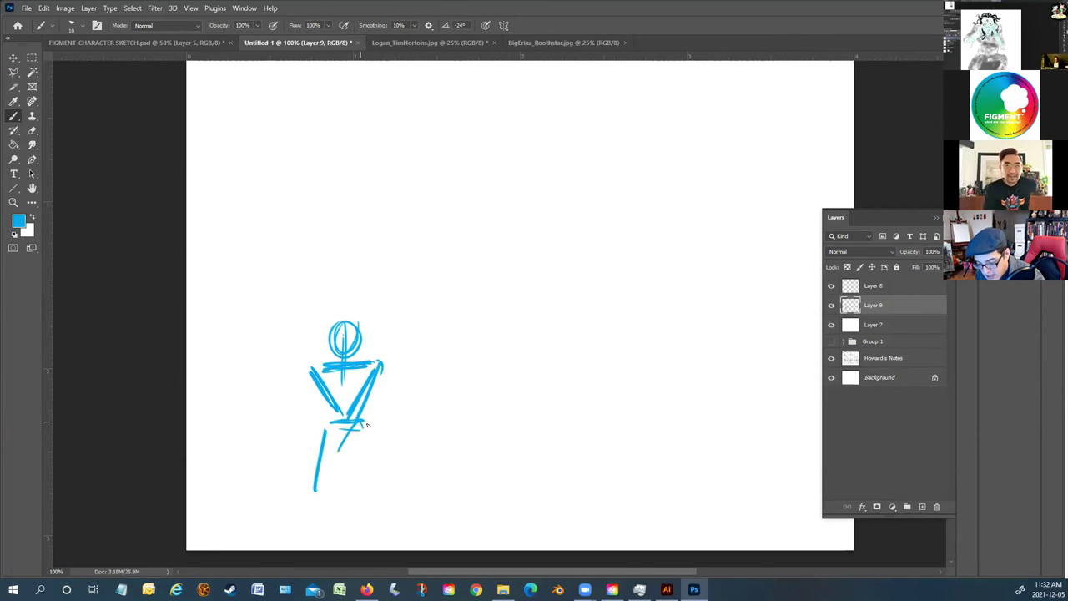
pyautogui.moveTo(331, 427)
pyautogui.mouseDown()
pyautogui.moveTo(346, 447)
pyautogui.moveTo(353, 439)
pyautogui.mouseUp()
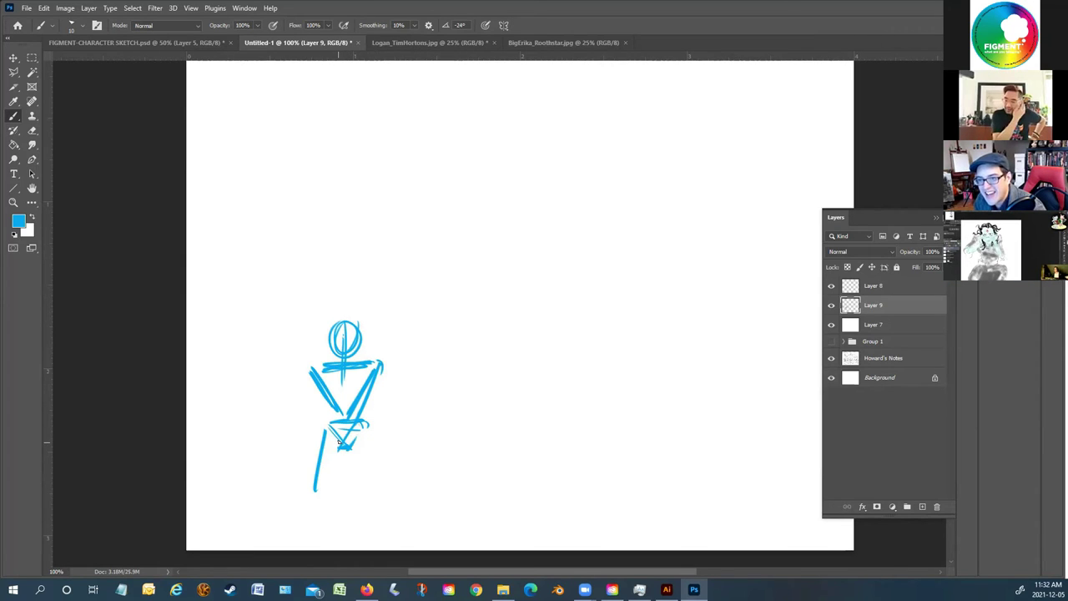
pyautogui.moveTo(309, 367)
pyautogui.mouseDown()
pyautogui.moveTo(318, 372)
pyautogui.moveTo(309, 377)
pyautogui.mouseUp()
pyautogui.moveTo(378, 366); pyautogui.dragTo(383, 378)
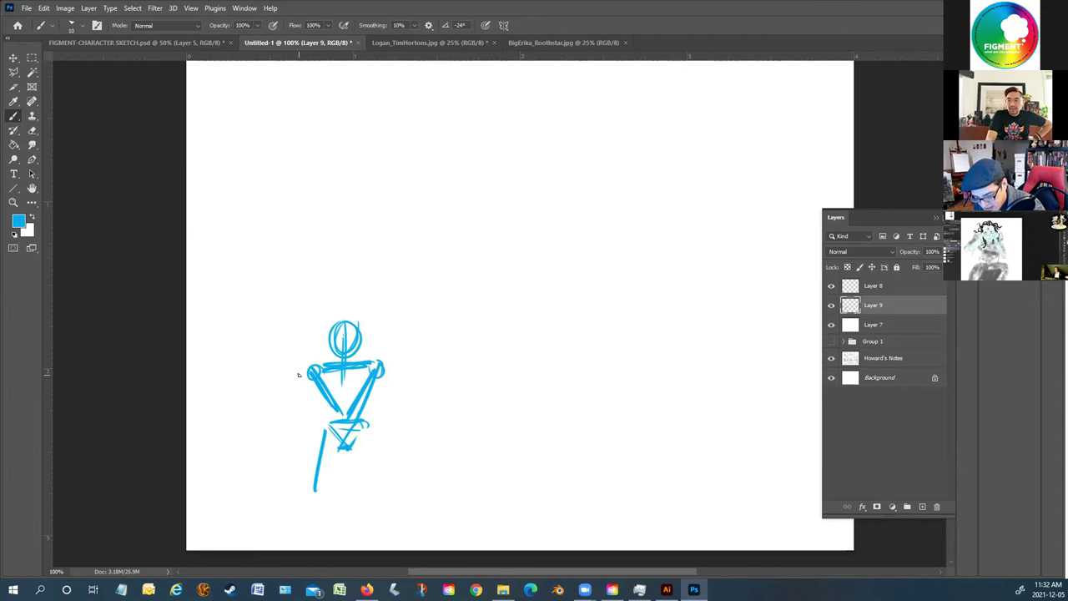
# Draw the front-view figure's arms hanging outward and its legs with knee marks and small triangular feet
pyautogui.moveTo(304, 371)
pyautogui.mouseDown()
pyautogui.moveTo(281, 422)
pyautogui.moveTo(273, 414)
pyautogui.mouseUp()
pyautogui.moveTo(380, 368)
pyautogui.mouseDown()
pyautogui.moveTo(409, 409)
pyautogui.moveTo(410, 493)
pyautogui.mouseUp()
pyautogui.moveTo(277, 417)
pyautogui.mouseDown()
pyautogui.moveTo(281, 486)
pyautogui.moveTo(318, 524)
pyautogui.moveTo(315, 514)
pyautogui.moveTo(311, 547)
pyautogui.moveTo(366, 547)
pyautogui.moveTo(373, 488)
pyautogui.moveTo(322, 488)
pyautogui.mouseUp()
pyautogui.moveTo(367, 417)
pyautogui.mouseDown()
pyautogui.moveTo(371, 453)
pyautogui.moveTo(360, 425)
pyautogui.moveTo(377, 481)
pyautogui.mouseUp()
pyautogui.moveTo(316, 492)
pyautogui.mouseDown()
pyautogui.moveTo(332, 484)
pyautogui.moveTo(327, 439)
pyautogui.moveTo(326, 456)
pyautogui.mouseUp()
pyautogui.moveTo(327, 415); pyautogui.dragTo(343, 451)
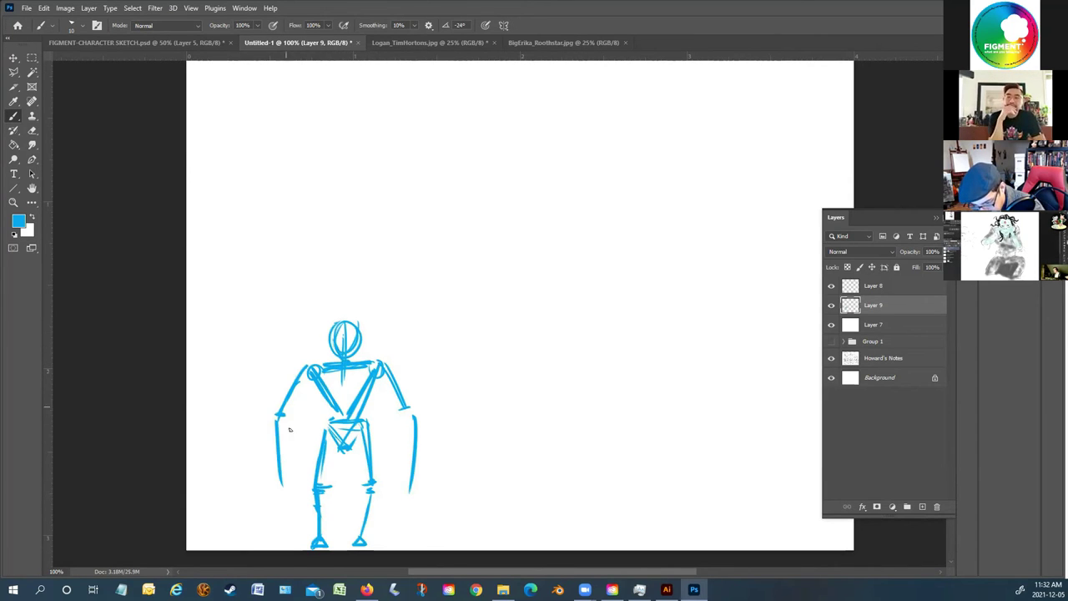
# Reinforce the front-view figure's upper arm and add simple hand strokes at the ends of both forearms
pyautogui.moveTo(306, 386); pyautogui.dragTo(282, 414)
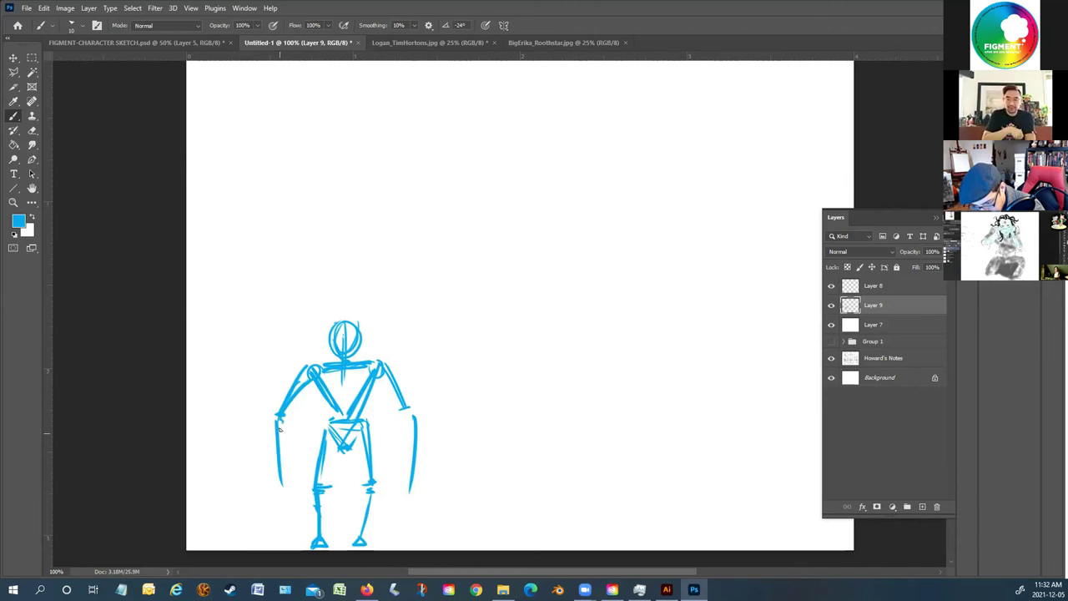
pyautogui.moveTo(282, 461); pyautogui.dragTo(289, 492)
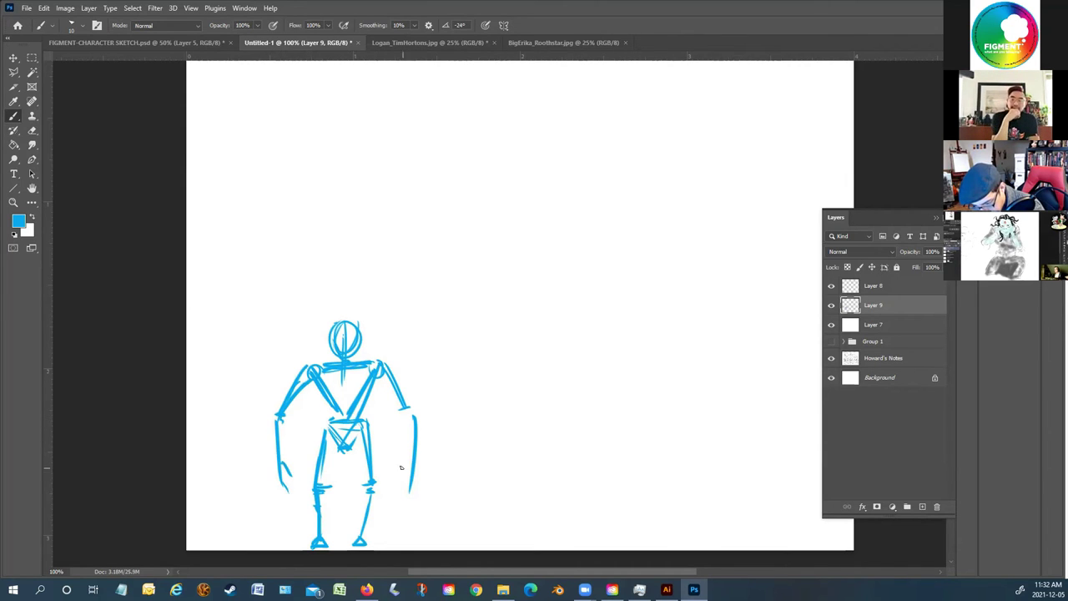
pyautogui.moveTo(407, 473); pyautogui.dragTo(395, 487)
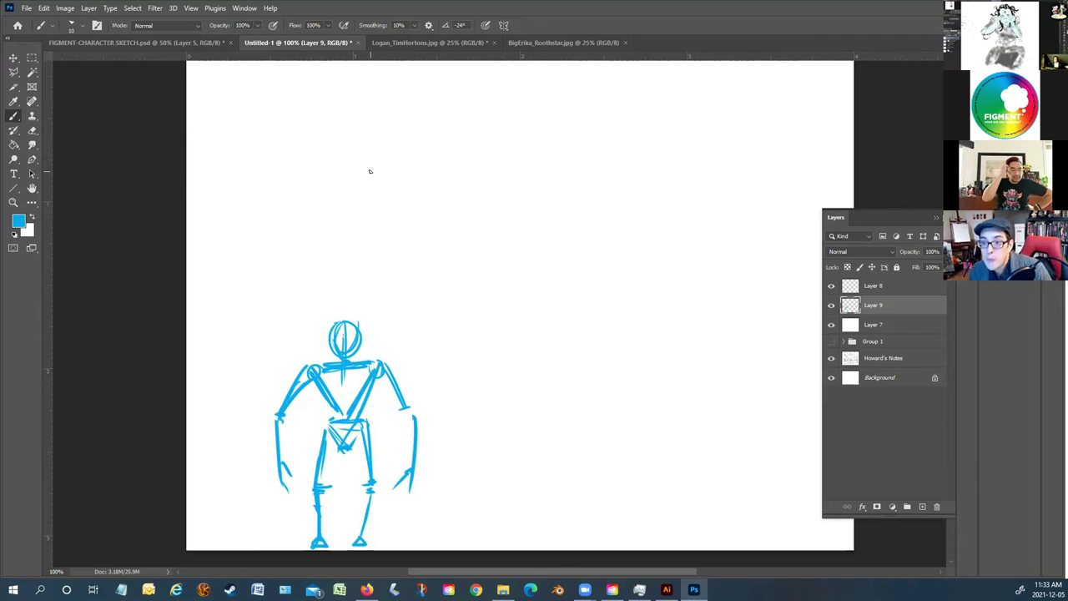
# Sketch a second, hunched side-view figure beside the first with a curved spine, round ribcage, head, reaching arm and one leg
pyautogui.moveTo(653, 345)
pyautogui.mouseDown()
pyautogui.moveTo(572, 389)
pyautogui.moveTo(553, 454)
pyautogui.moveTo(538, 452)
pyautogui.moveTo(666, 371)
pyautogui.moveTo(649, 368)
pyautogui.moveTo(673, 361)
pyautogui.moveTo(662, 355)
pyautogui.moveTo(693, 332)
pyautogui.moveTo(704, 352)
pyautogui.mouseUp()
pyautogui.moveTo(703, 325); pyautogui.dragTo(699, 338)
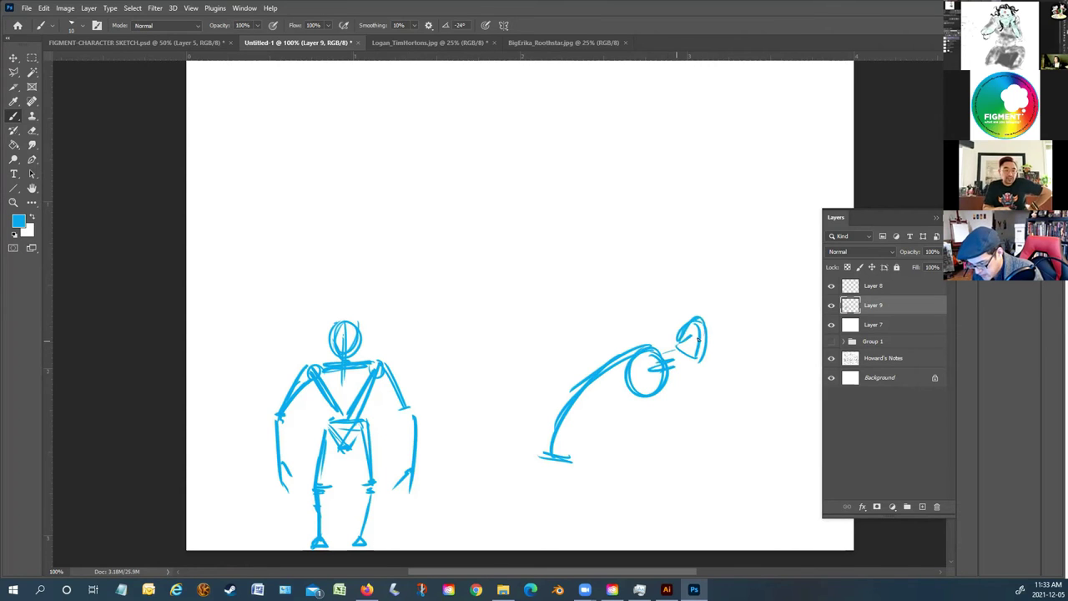
pyautogui.moveTo(653, 381)
pyautogui.mouseDown()
pyautogui.moveTo(666, 428)
pyautogui.moveTo(743, 434)
pyautogui.moveTo(766, 459)
pyautogui.moveTo(756, 445)
pyautogui.moveTo(751, 458)
pyautogui.mouseUp()
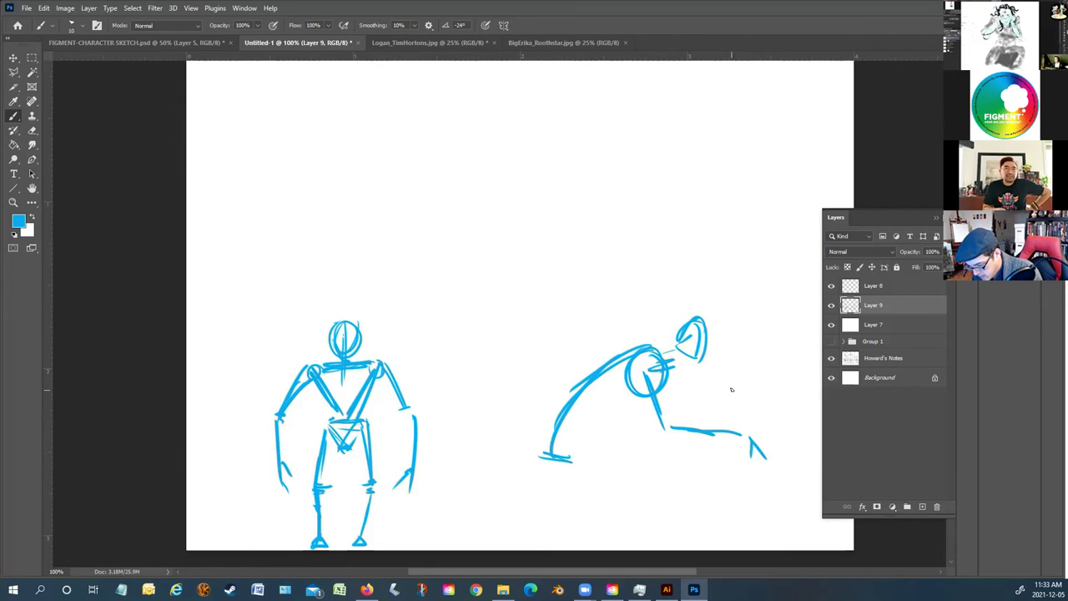
pyautogui.moveTo(641, 384)
pyautogui.mouseDown()
pyautogui.moveTo(586, 400)
pyautogui.moveTo(611, 386)
pyautogui.moveTo(588, 402)
pyautogui.moveTo(605, 378)
pyautogui.moveTo(574, 411)
pyautogui.moveTo(581, 426)
pyautogui.moveTo(561, 436)
pyautogui.moveTo(581, 496)
pyautogui.mouseUp()
pyautogui.moveTo(564, 439); pyautogui.dragTo(557, 455)
pyautogui.moveTo(576, 471)
pyautogui.mouseDown()
pyautogui.moveTo(589, 498)
pyautogui.moveTo(583, 541)
pyautogui.mouseUp()
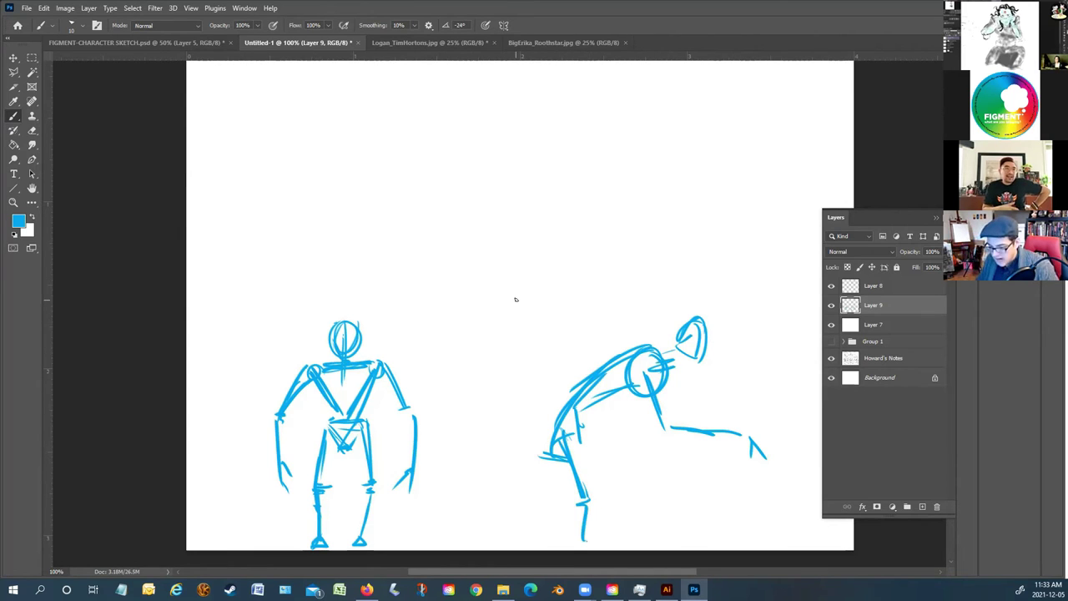
# Move both figures on Layer 9 up and slightly left to free space below their feet
pyautogui.click(14, 58)
pyautogui.moveTo(470, 438); pyautogui.dragTo(479, 457)
pyautogui.click(887, 307)
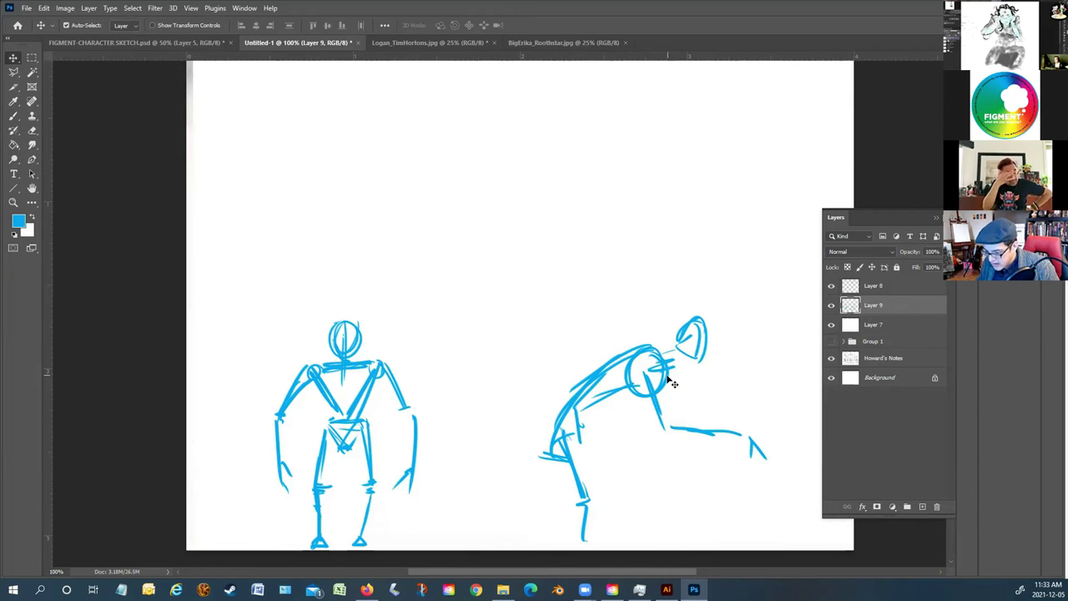
pyautogui.moveTo(667, 389); pyautogui.dragTo(609, 290)
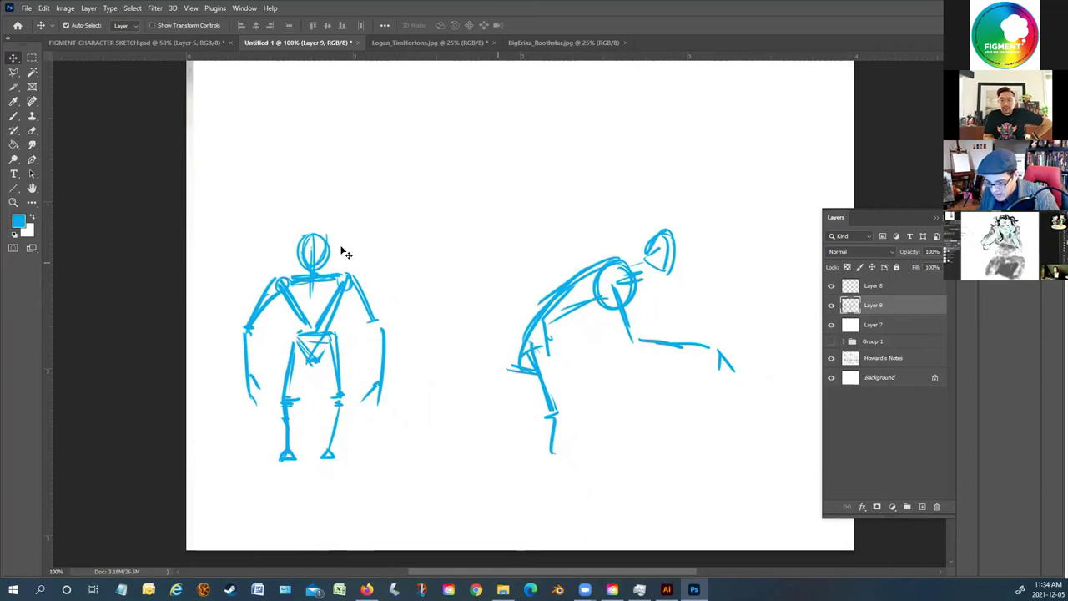
# Extend one leg of the front-view figure with short brush strokes below its triangular foot
pyautogui.click(14, 117)
pyautogui.moveTo(289, 456); pyautogui.dragTo(283, 494)
pyautogui.moveTo(289, 465); pyautogui.dragTo(289, 489)
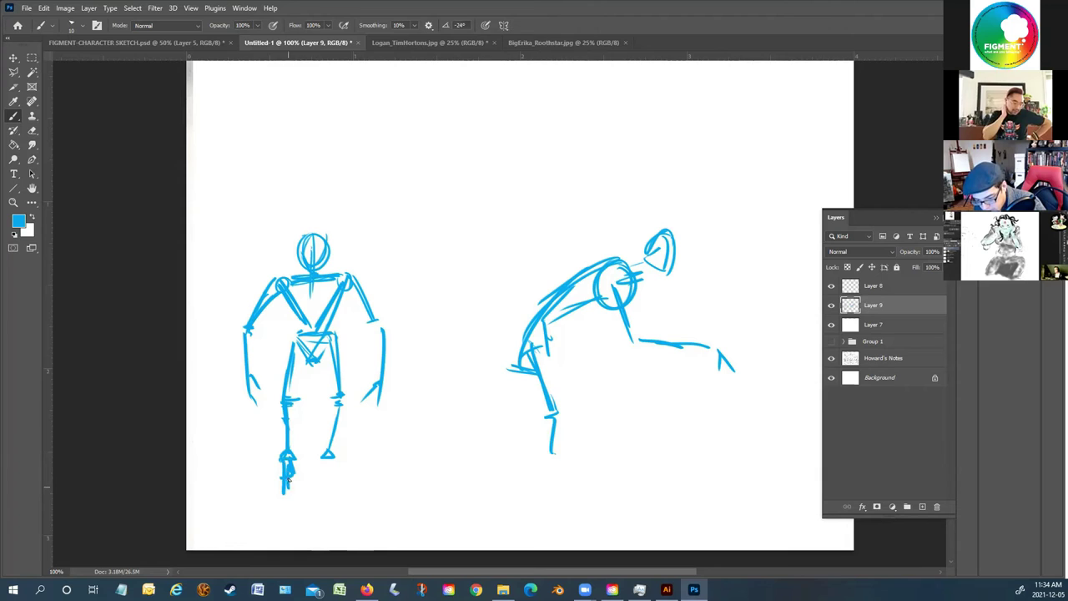
# Redraw the hunched figure's rear shin slanting backward and finish it with an ankle and a foot
pyautogui.moveTo(551, 421)
pyautogui.mouseDown()
pyautogui.moveTo(519, 511)
pyautogui.moveTo(547, 539)
pyautogui.moveTo(565, 538)
pyautogui.moveTo(515, 502)
pyautogui.moveTo(541, 541)
pyautogui.moveTo(559, 543)
pyautogui.moveTo(516, 496)
pyautogui.moveTo(533, 517)
pyautogui.moveTo(525, 505)
pyautogui.mouseUp()
pyautogui.moveTo(524, 491); pyautogui.dragTo(528, 473)
pyautogui.moveTo(559, 433)
pyautogui.mouseDown()
pyautogui.moveTo(519, 514)
pyautogui.moveTo(504, 518)
pyautogui.moveTo(530, 470)
pyautogui.moveTo(524, 481)
pyautogui.moveTo(503, 541)
pyautogui.mouseUp()
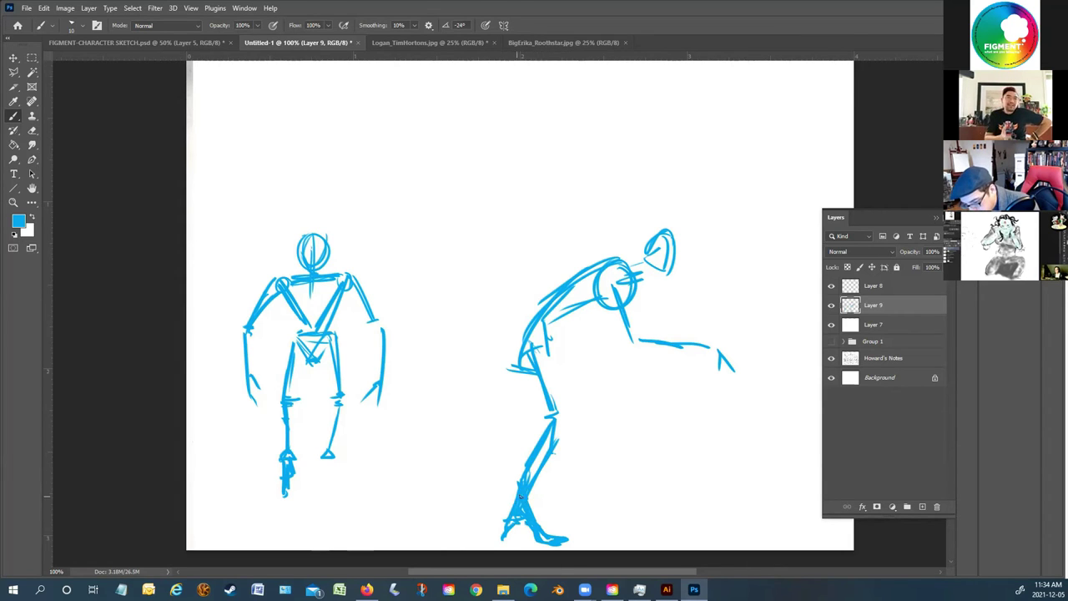
# Thicken the hunched figure's rear thigh and draw its second leg stepping forward with a bent knee, shin and foot
pyautogui.moveTo(549, 414); pyautogui.dragTo(509, 369)
pyautogui.moveTo(553, 433)
pyautogui.mouseDown()
pyautogui.moveTo(521, 379)
pyautogui.moveTo(554, 391)
pyautogui.mouseUp()
pyautogui.moveTo(551, 356)
pyautogui.mouseDown()
pyautogui.moveTo(566, 434)
pyautogui.moveTo(558, 444)
pyautogui.mouseUp()
pyautogui.moveTo(554, 374); pyautogui.dragTo(593, 399)
pyautogui.moveTo(558, 389); pyautogui.dragTo(595, 416)
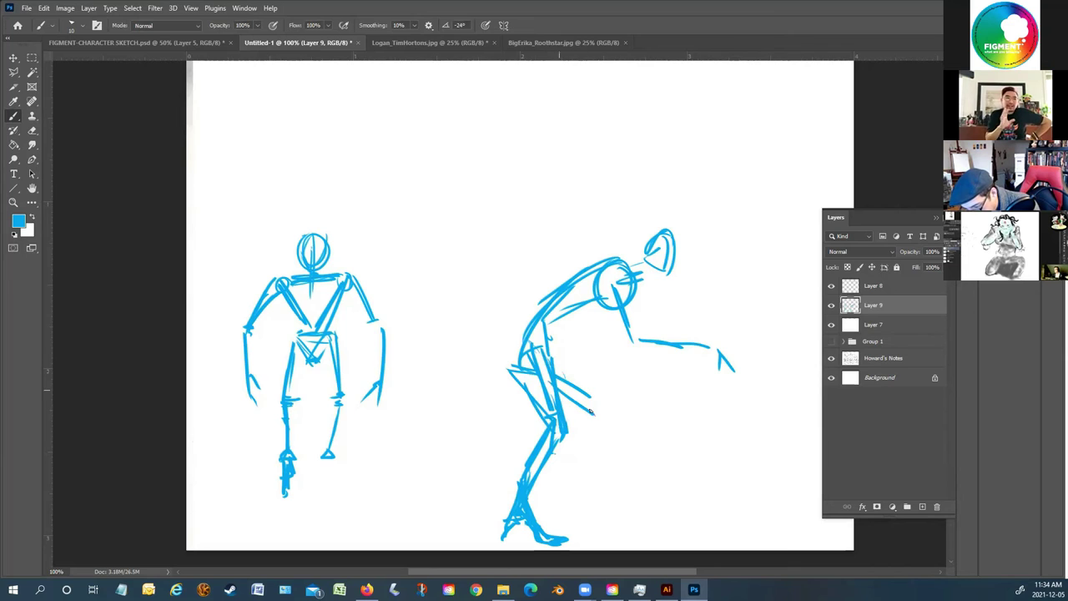
pyautogui.moveTo(555, 347)
pyautogui.mouseDown()
pyautogui.moveTo(617, 420)
pyautogui.moveTo(596, 454)
pyautogui.mouseUp()
pyautogui.moveTo(607, 412)
pyautogui.mouseDown()
pyautogui.moveTo(580, 490)
pyautogui.moveTo(610, 531)
pyautogui.mouseUp()
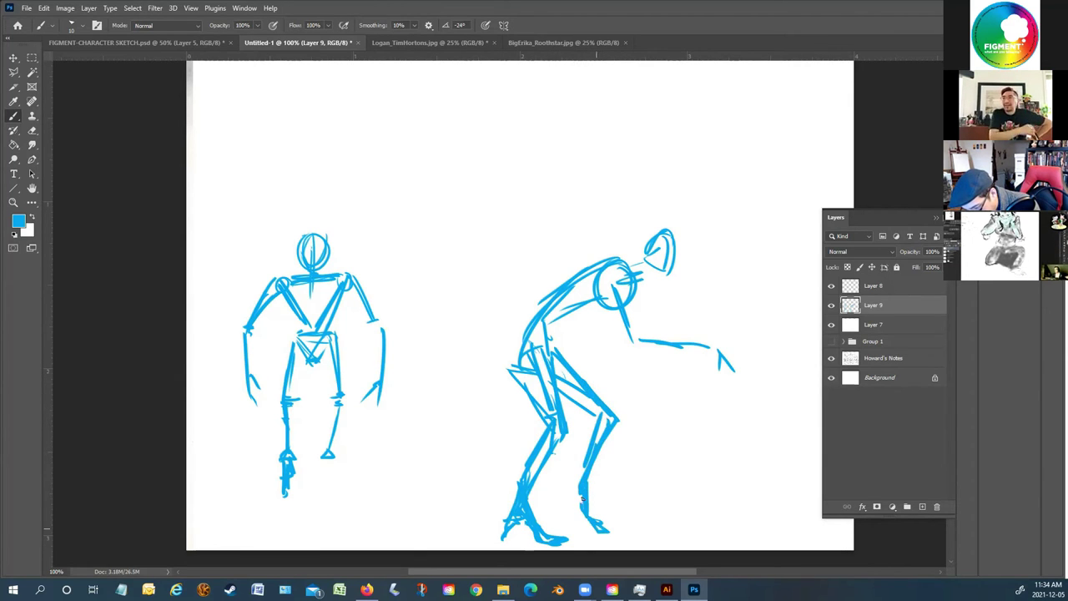
# Build up the hunched figure's head with a face outline, facial guidelines, ears and jaw strokes
pyautogui.moveTo(668, 274); pyautogui.dragTo(648, 287)
pyautogui.moveTo(662, 247); pyautogui.dragTo(656, 283)
pyautogui.moveTo(640, 263)
pyautogui.mouseDown()
pyautogui.moveTo(671, 260)
pyautogui.moveTo(633, 259)
pyautogui.mouseUp()
pyautogui.moveTo(647, 275)
pyautogui.mouseDown()
pyautogui.moveTo(644, 261)
pyautogui.moveTo(646, 247)
pyautogui.moveTo(677, 232)
pyautogui.moveTo(681, 261)
pyautogui.moveTo(643, 299)
pyautogui.mouseUp()
pyautogui.moveTo(658, 291)
pyautogui.mouseDown()
pyautogui.moveTo(635, 306)
pyautogui.moveTo(650, 301)
pyautogui.mouseUp()
pyautogui.moveTo(653, 299); pyautogui.dragTo(643, 302)
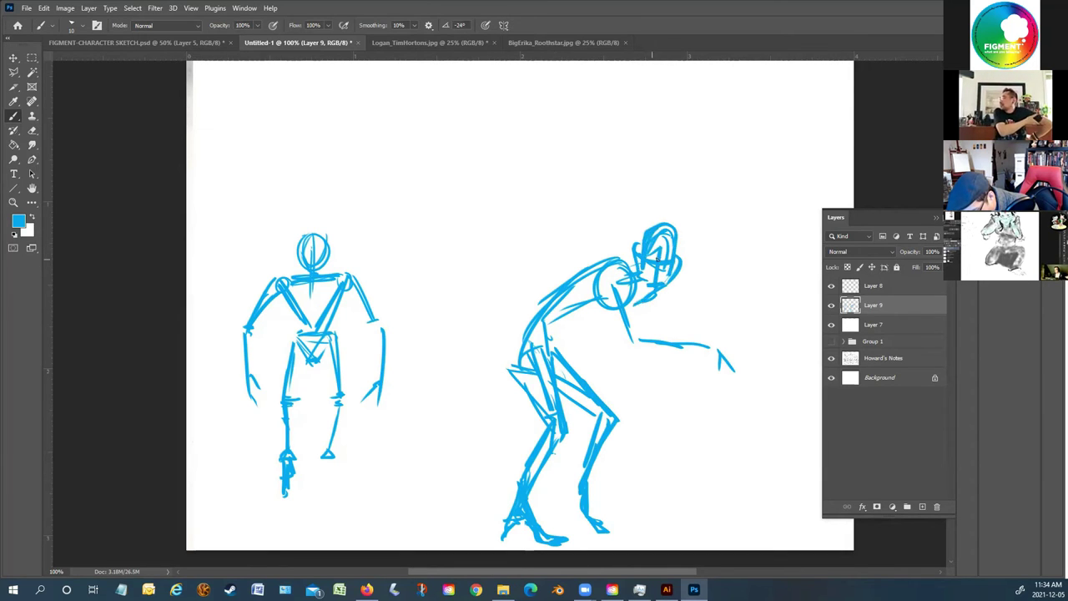
# Draw the hunched figure's far arm reaching down and flesh out its near arm, back, waist and thighs
pyautogui.moveTo(686, 262)
pyautogui.mouseDown()
pyautogui.moveTo(706, 259)
pyautogui.moveTo(789, 342)
pyautogui.mouseUp()
pyautogui.moveTo(604, 302); pyautogui.dragTo(580, 312)
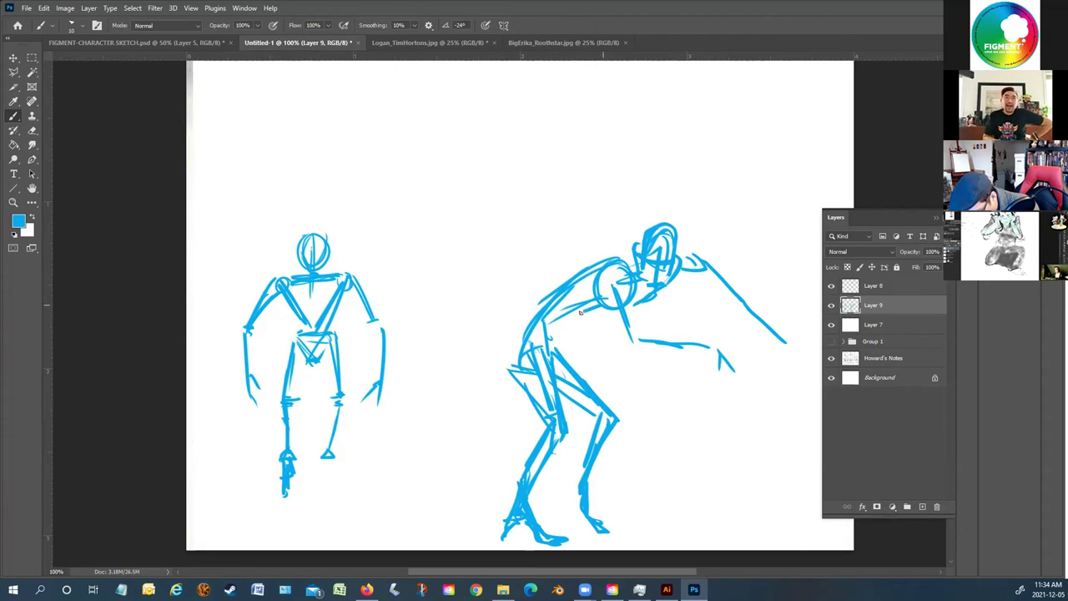
pyautogui.moveTo(614, 240)
pyautogui.mouseDown()
pyautogui.moveTo(541, 320)
pyautogui.moveTo(567, 310)
pyautogui.moveTo(558, 320)
pyautogui.moveTo(534, 326)
pyautogui.moveTo(573, 359)
pyautogui.moveTo(565, 334)
pyautogui.moveTo(622, 425)
pyautogui.mouseUp()
pyautogui.moveTo(585, 355)
pyautogui.mouseDown()
pyautogui.moveTo(624, 434)
pyautogui.moveTo(612, 438)
pyautogui.moveTo(588, 498)
pyautogui.mouseUp()
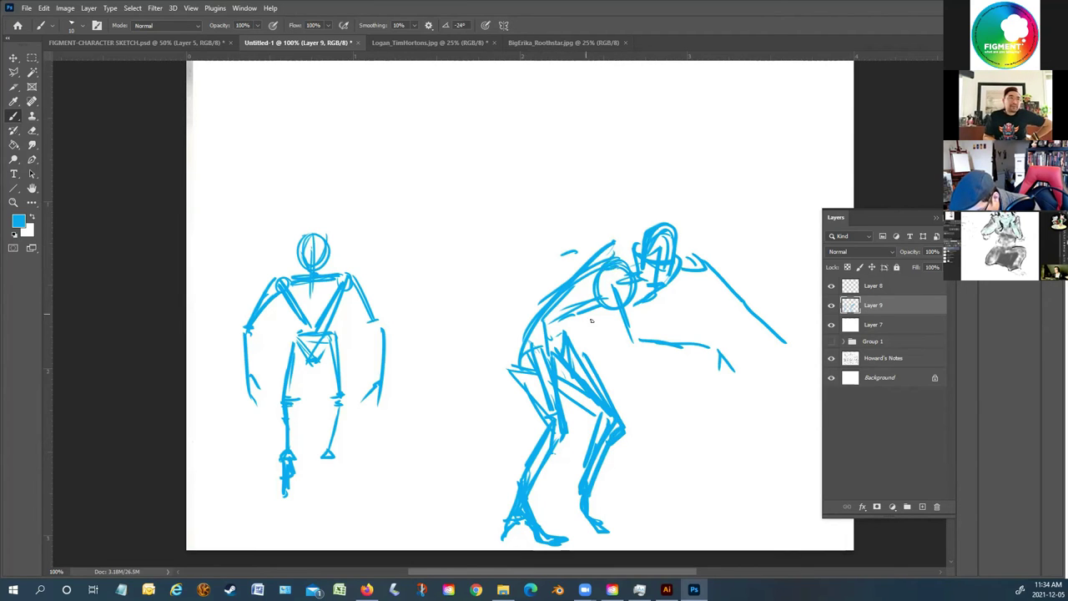
pyautogui.moveTo(605, 296)
pyautogui.mouseDown()
pyautogui.moveTo(641, 356)
pyautogui.moveTo(711, 338)
pyautogui.moveTo(715, 368)
pyautogui.mouseUp()
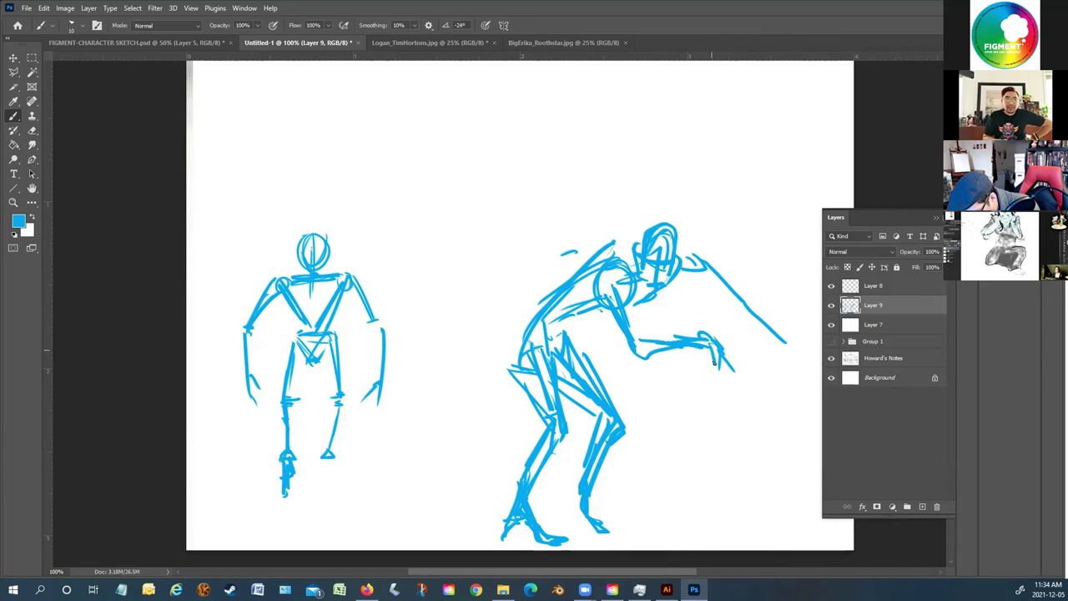
pyautogui.moveTo(700, 271)
pyautogui.mouseDown()
pyautogui.moveTo(783, 359)
pyautogui.moveTo(793, 391)
pyautogui.mouseUp()
pyautogui.moveTo(634, 240)
pyautogui.mouseDown()
pyautogui.moveTo(530, 295)
pyautogui.moveTo(578, 316)
pyautogui.moveTo(560, 345)
pyautogui.moveTo(569, 330)
pyautogui.moveTo(582, 378)
pyautogui.moveTo(529, 395)
pyautogui.moveTo(551, 437)
pyautogui.mouseUp()
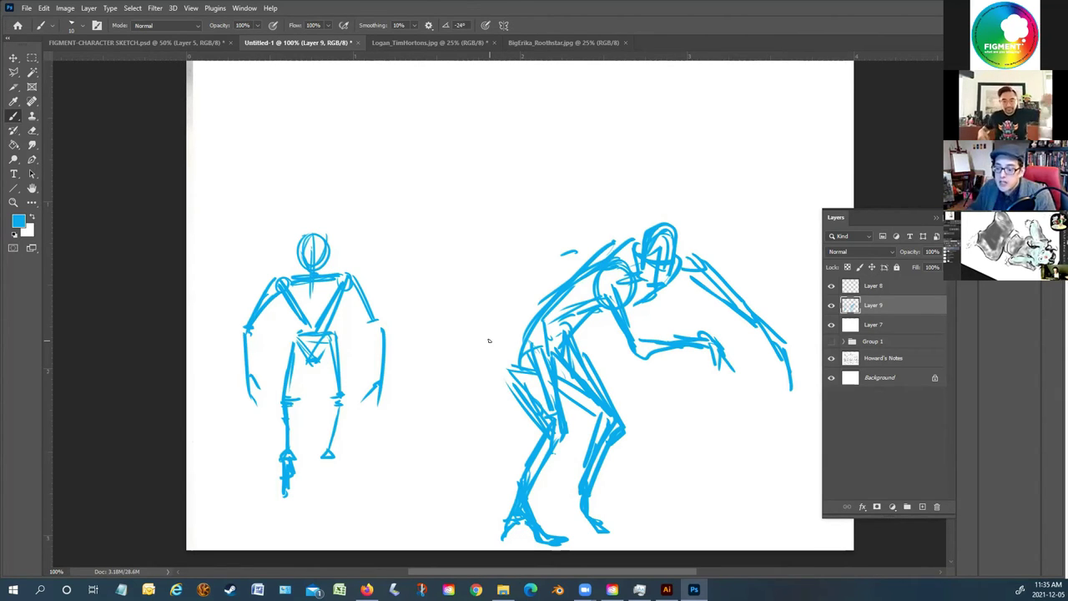
# Sketch a tapered cape shape above the figures with two shoulder clasps, an arched hem and a few fold marks
pyautogui.scroll(3, 482, 131)
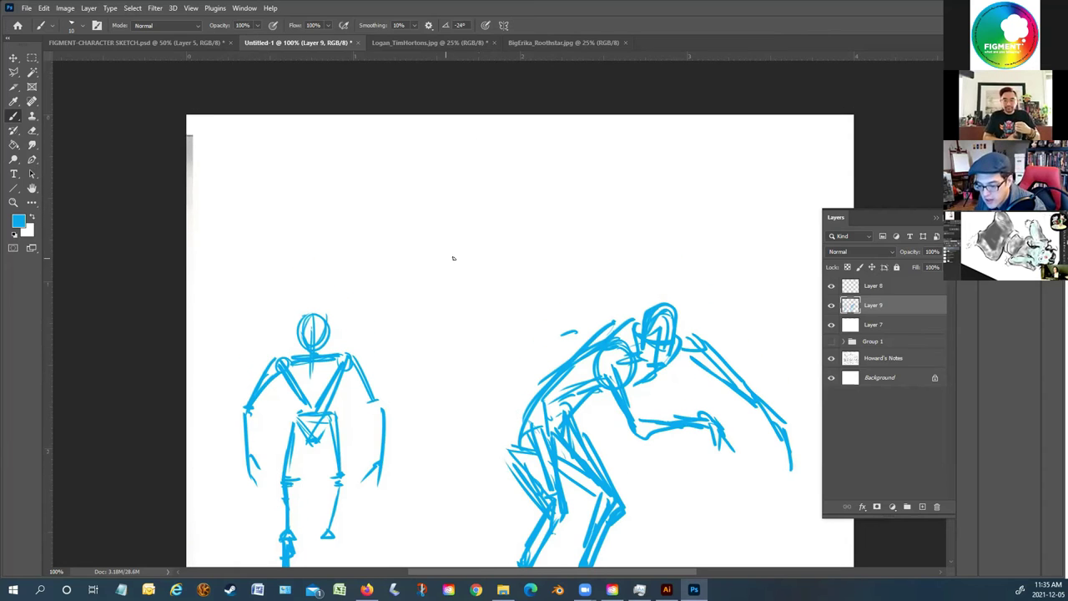
pyautogui.moveTo(470, 175); pyautogui.dragTo(482, 297)
pyautogui.moveTo(415, 185); pyautogui.dragTo(397, 307)
pyautogui.moveTo(483, 297); pyautogui.dragTo(381, 310)
pyautogui.moveTo(419, 169)
pyautogui.mouseDown()
pyautogui.moveTo(422, 158)
pyautogui.moveTo(470, 153)
pyautogui.moveTo(457, 165)
pyautogui.mouseUp()
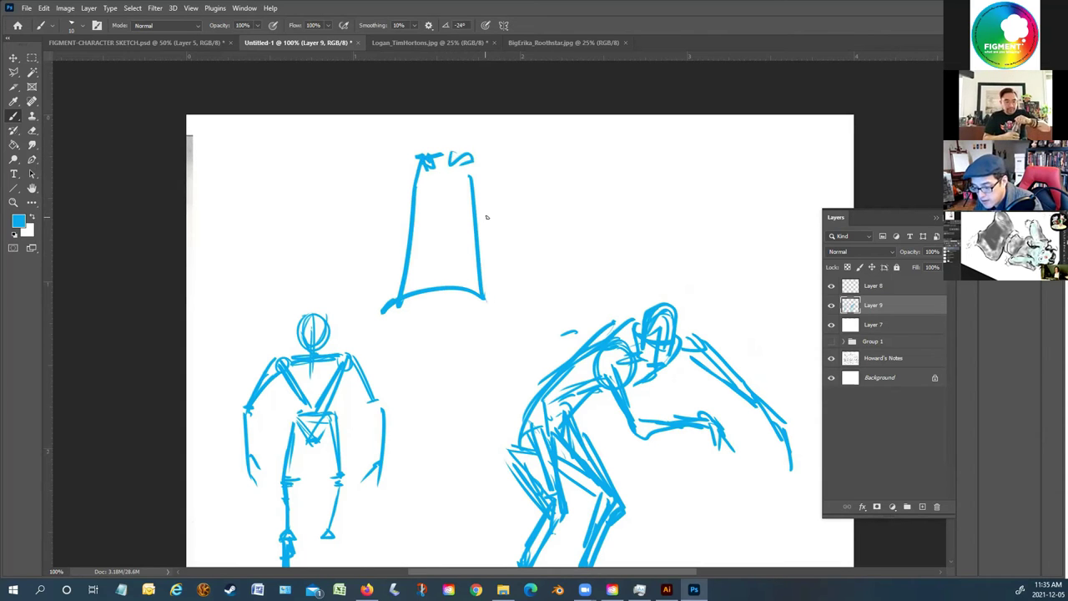
pyautogui.moveTo(469, 215)
pyautogui.mouseDown()
pyautogui.moveTo(465, 234)
pyautogui.moveTo(425, 239)
pyautogui.mouseUp()
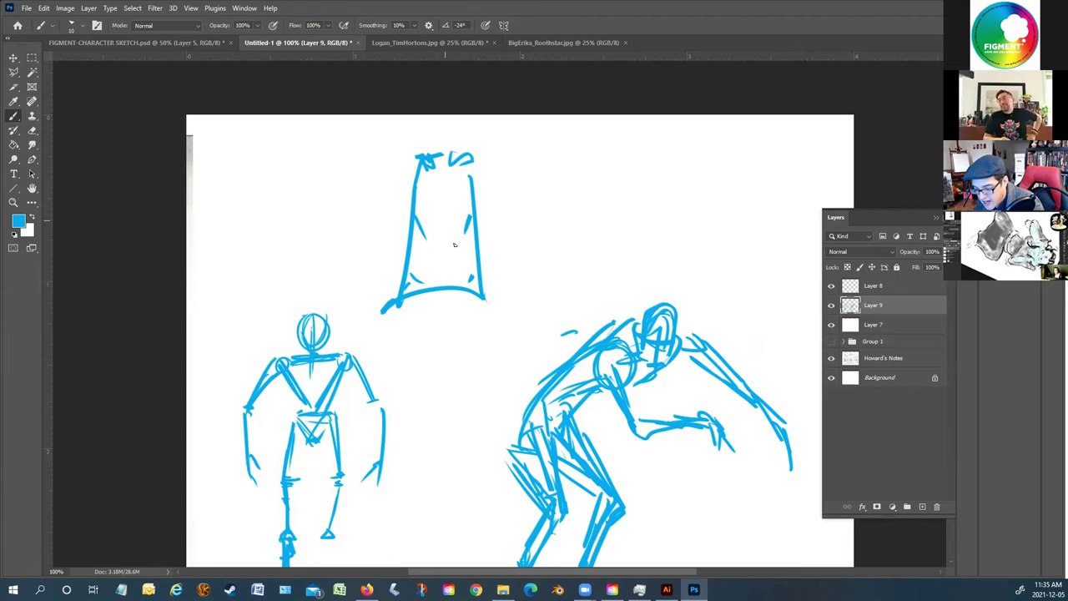
pyautogui.moveTo(467, 206); pyautogui.dragTo(473, 164)
# Sketch a second cape study beside the first with a neck, rounded shoulders, arched hem and dense folds along the sides and centre
pyautogui.moveTo(582, 183); pyautogui.dragTo(592, 165)
pyautogui.moveTo(584, 155)
pyautogui.mouseDown()
pyautogui.moveTo(568, 201)
pyautogui.moveTo(576, 154)
pyautogui.moveTo(640, 152)
pyautogui.moveTo(651, 214)
pyautogui.mouseUp()
pyautogui.moveTo(656, 162)
pyautogui.mouseDown()
pyautogui.moveTo(659, 207)
pyautogui.moveTo(638, 247)
pyautogui.moveTo(655, 231)
pyautogui.moveTo(624, 312)
pyautogui.moveTo(632, 286)
pyautogui.moveTo(638, 310)
pyautogui.moveTo(568, 316)
pyautogui.mouseUp()
pyautogui.moveTo(573, 310); pyautogui.dragTo(629, 312)
pyautogui.moveTo(562, 312)
pyautogui.mouseDown()
pyautogui.moveTo(548, 309)
pyautogui.moveTo(559, 303)
pyautogui.mouseUp()
pyautogui.moveTo(584, 222)
pyautogui.mouseDown()
pyautogui.moveTo(571, 282)
pyautogui.moveTo(622, 294)
pyautogui.mouseUp()
pyautogui.moveTo(619, 255)
pyautogui.mouseDown()
pyautogui.moveTo(643, 189)
pyautogui.moveTo(585, 219)
pyautogui.moveTo(571, 261)
pyautogui.moveTo(588, 187)
pyautogui.moveTo(561, 276)
pyautogui.moveTo(571, 230)
pyautogui.mouseUp()
pyautogui.moveTo(574, 177)
pyautogui.mouseDown()
pyautogui.moveTo(616, 124)
pyautogui.moveTo(628, 153)
pyautogui.moveTo(641, 152)
pyautogui.moveTo(660, 245)
pyautogui.mouseUp()
pyautogui.moveTo(633, 177); pyautogui.dragTo(636, 212)
pyautogui.moveTo(568, 242); pyautogui.dragTo(558, 299)
pyautogui.moveTo(559, 232); pyautogui.dragTo(556, 186)
pyautogui.moveTo(660, 172)
pyautogui.mouseDown()
pyautogui.moveTo(664, 226)
pyautogui.moveTo(646, 279)
pyautogui.mouseUp()
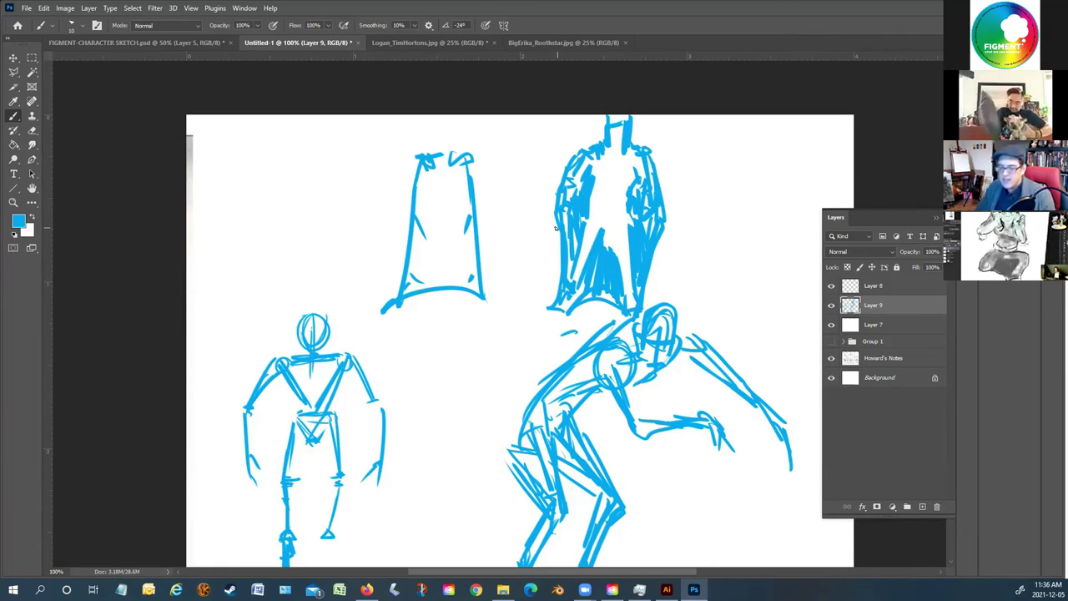
pyautogui.moveTo(593, 188); pyautogui.dragTo(586, 224)
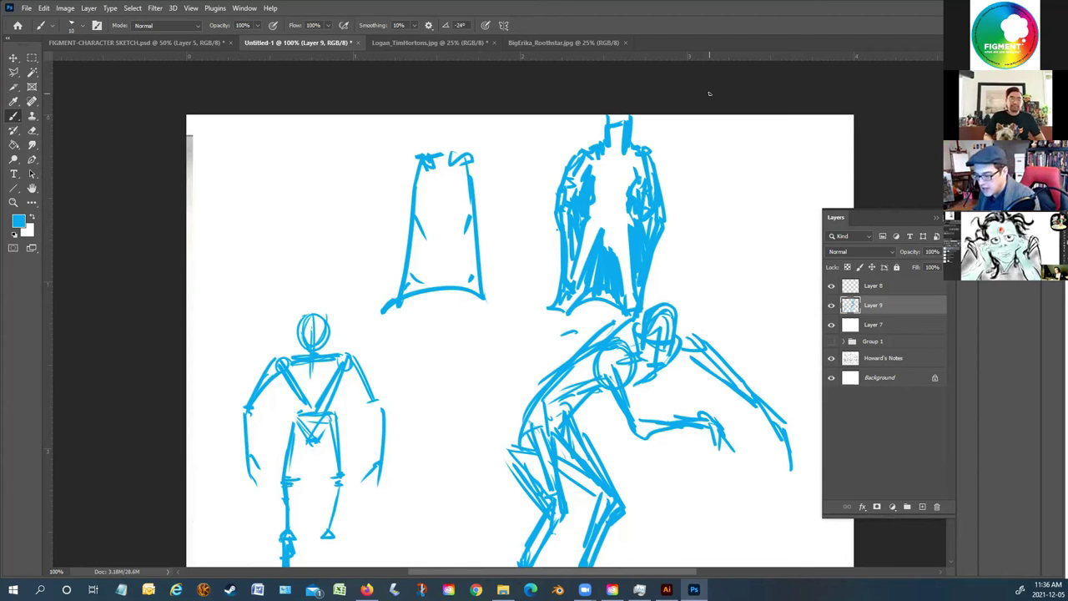
# Sketch a third cape study with a neck, wide pointed shoulders, inward-tapering sides, curved hem and hatched folds under the shoulders
pyautogui.moveTo(791, 171)
pyautogui.mouseDown()
pyautogui.moveTo(835, 184)
pyautogui.moveTo(832, 192)
pyautogui.mouseUp()
pyautogui.moveTo(728, 167)
pyautogui.mouseDown()
pyautogui.moveTo(691, 187)
pyautogui.moveTo(701, 180)
pyautogui.mouseUp()
pyautogui.moveTo(691, 192)
pyautogui.mouseDown()
pyautogui.moveTo(730, 175)
pyautogui.moveTo(709, 215)
pyautogui.moveTo(728, 282)
pyautogui.mouseUp()
pyautogui.moveTo(834, 192)
pyautogui.mouseDown()
pyautogui.moveTo(800, 297)
pyautogui.moveTo(711, 309)
pyautogui.moveTo(721, 316)
pyautogui.mouseUp()
pyautogui.moveTo(808, 288); pyautogui.dragTo(803, 319)
pyautogui.moveTo(728, 259); pyautogui.dragTo(726, 228)
pyautogui.moveTo(737, 167); pyautogui.dragTo(758, 162)
pyautogui.moveTo(774, 125)
pyautogui.mouseDown()
pyautogui.moveTo(776, 156)
pyautogui.moveTo(799, 170)
pyautogui.mouseUp()
pyautogui.moveTo(729, 185)
pyautogui.mouseDown()
pyautogui.moveTo(742, 247)
pyautogui.moveTo(728, 268)
pyautogui.mouseUp()
pyautogui.moveTo(718, 209); pyautogui.dragTo(723, 272)
pyautogui.moveTo(788, 189)
pyautogui.mouseDown()
pyautogui.moveTo(795, 247)
pyautogui.moveTo(814, 192)
pyautogui.mouseUp()
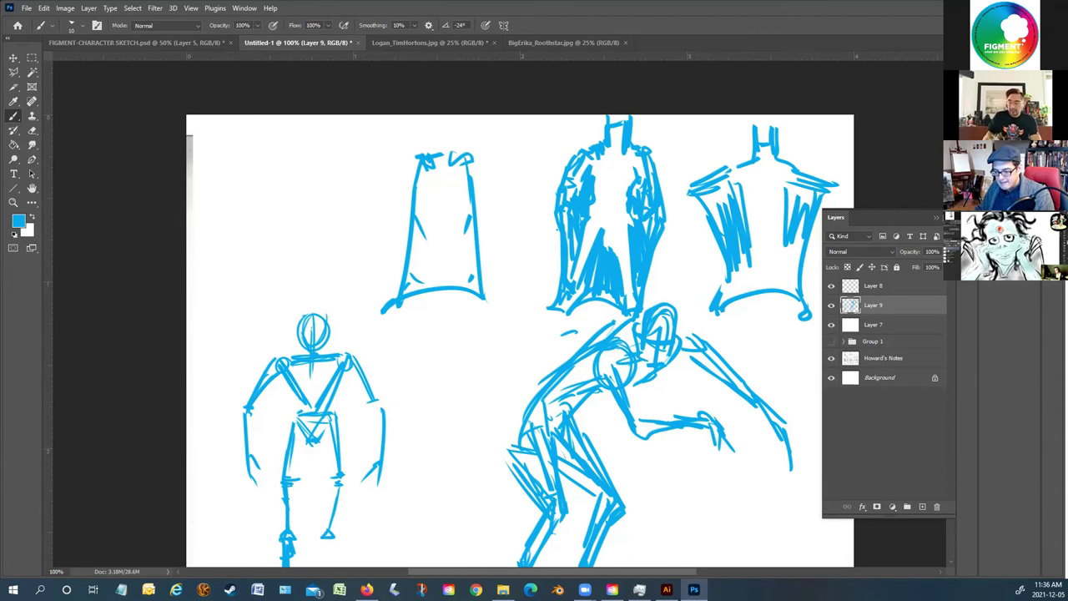
pyautogui.press('v')
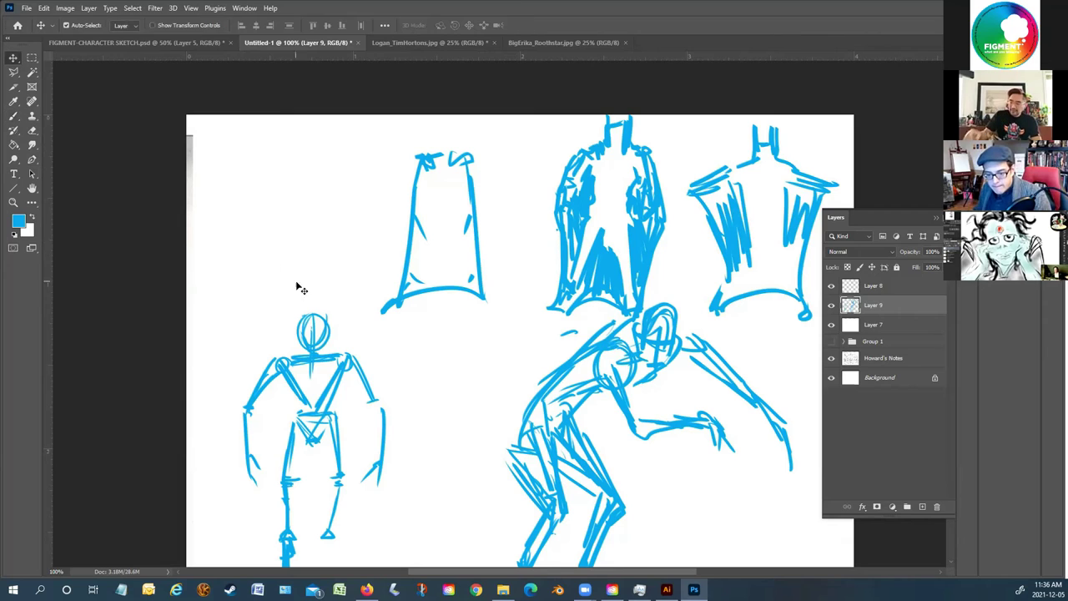
# Outline the three cape studies with a polygonal lasso selection that skirts the hunched figure's head
pyautogui.click(388, 341)
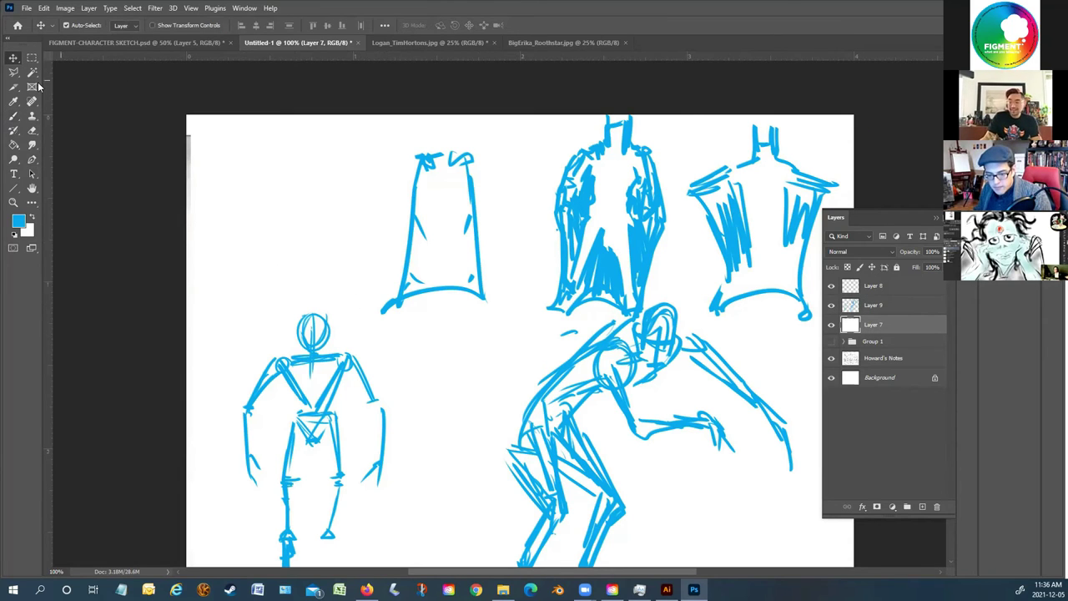
pyautogui.click(13, 73)
pyautogui.click(417, 351)
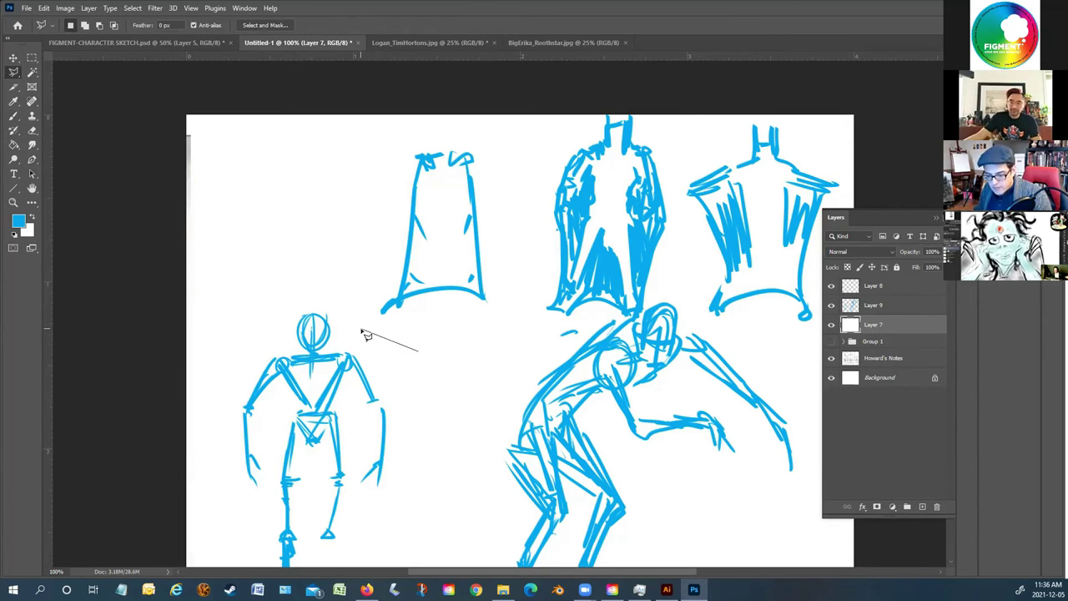
pyautogui.click(377, 219)
pyautogui.click(407, 135)
pyautogui.click(578, 133)
pyautogui.click(601, 109)
pyautogui.click(859, 106)
pyautogui.click(910, 194)
pyautogui.click(801, 388)
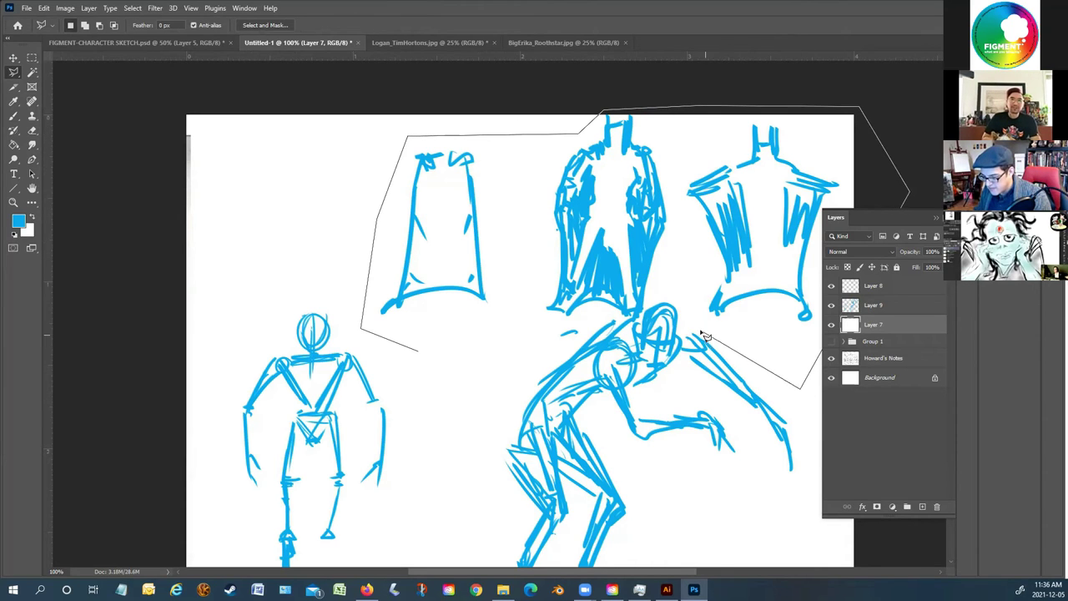
pyautogui.click(676, 296)
pyautogui.click(663, 293)
pyautogui.click(642, 314)
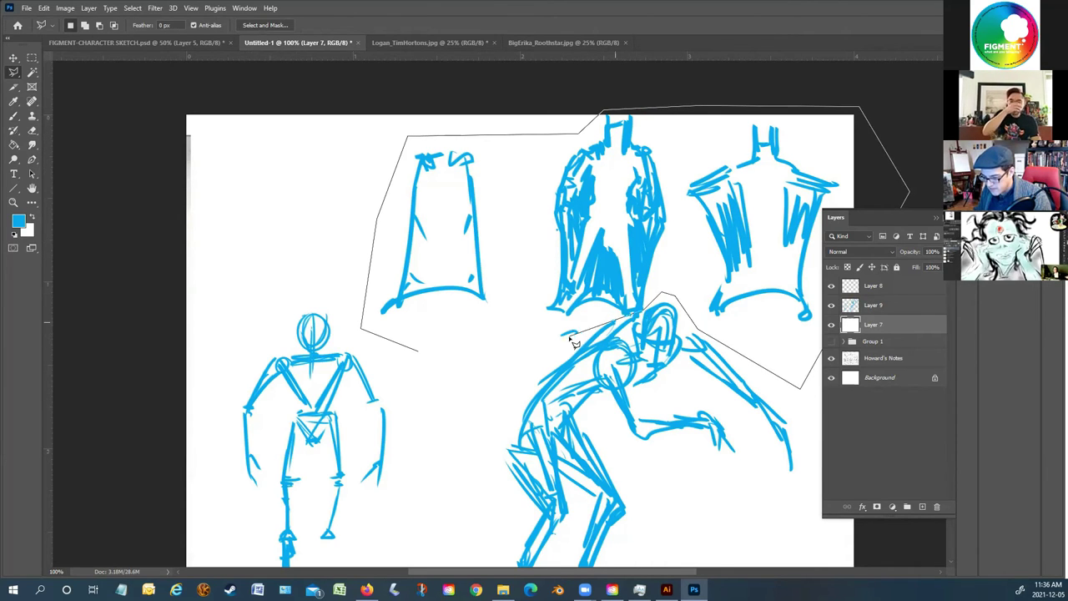
pyautogui.click(428, 361)
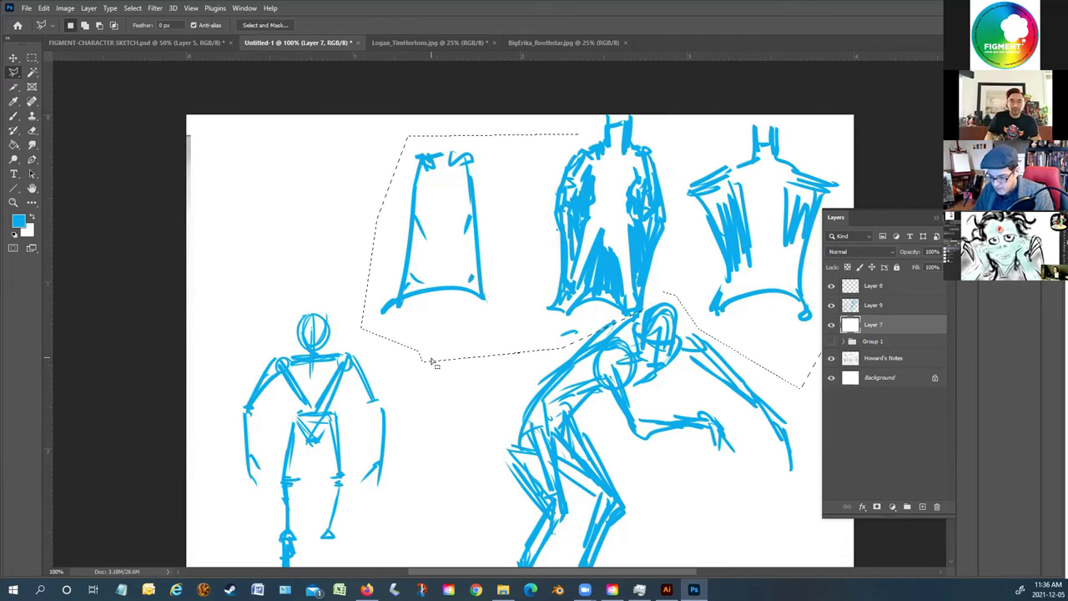
# Delete the selected cape studies from Layer 9 and clear the selection
pyautogui.press('Delete')
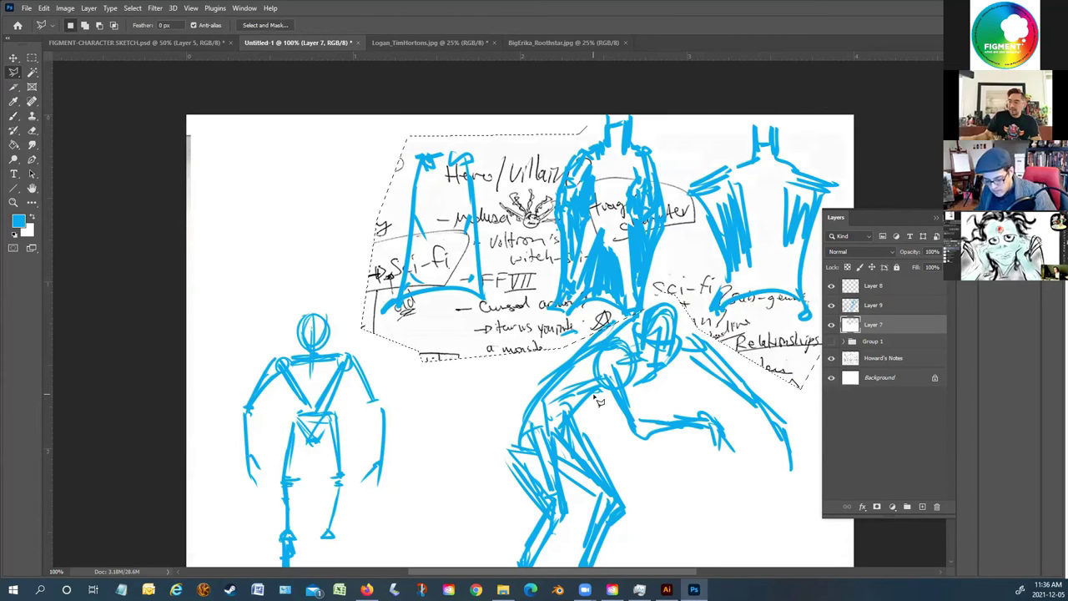
pyautogui.click(831, 341)
pyautogui.click(873, 306)
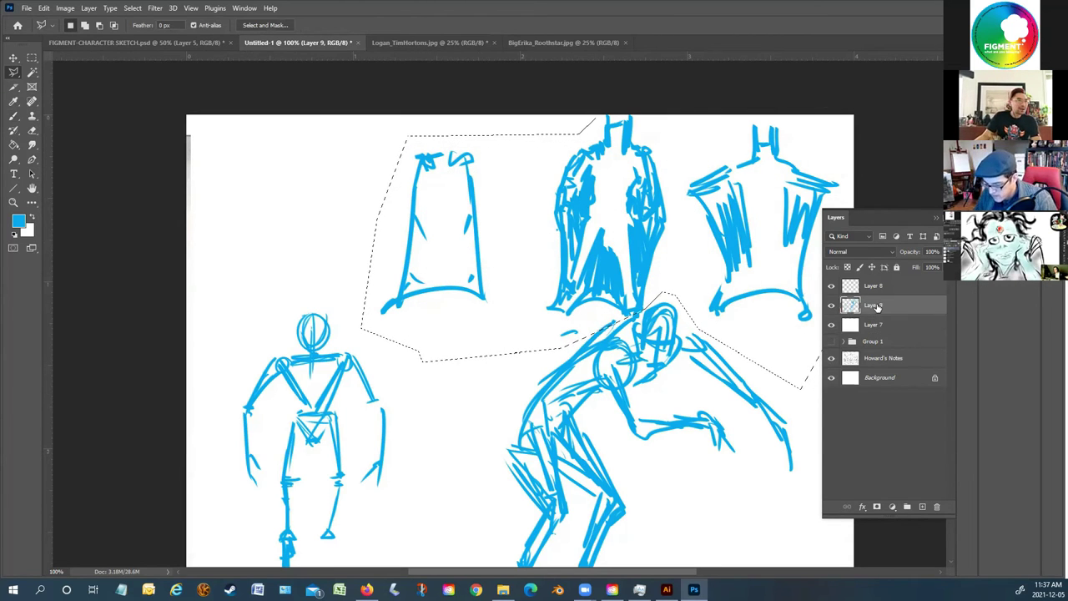
pyautogui.press('Delete')
pyautogui.click(31, 57)
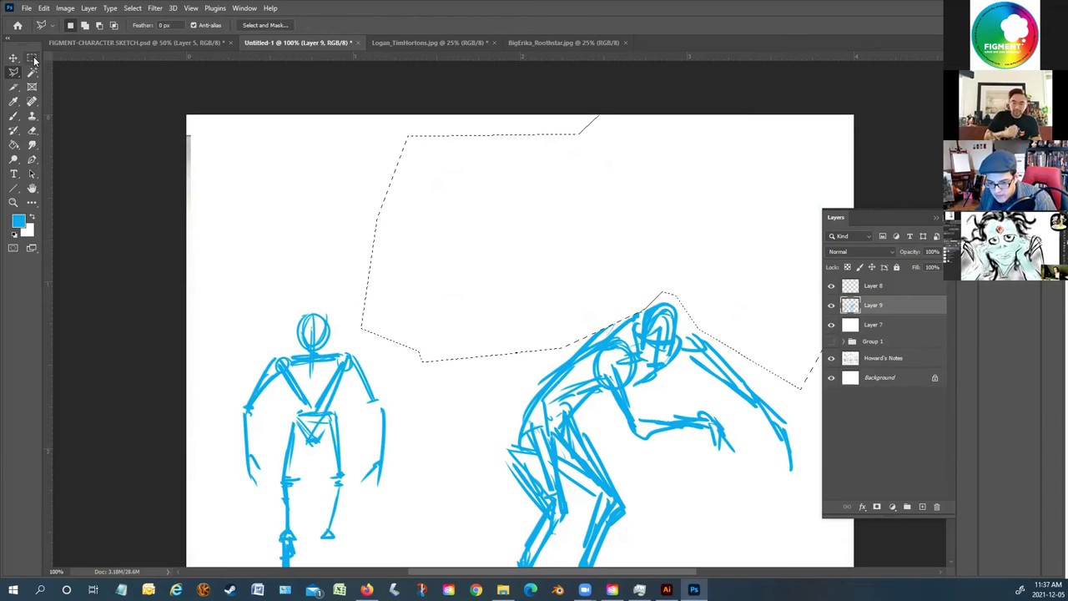
pyautogui.click(173, 217)
# Nudge the white Layer 7 up and left to cover the grey strip at the canvas edge, and lock the layer
pyautogui.click(13, 58)
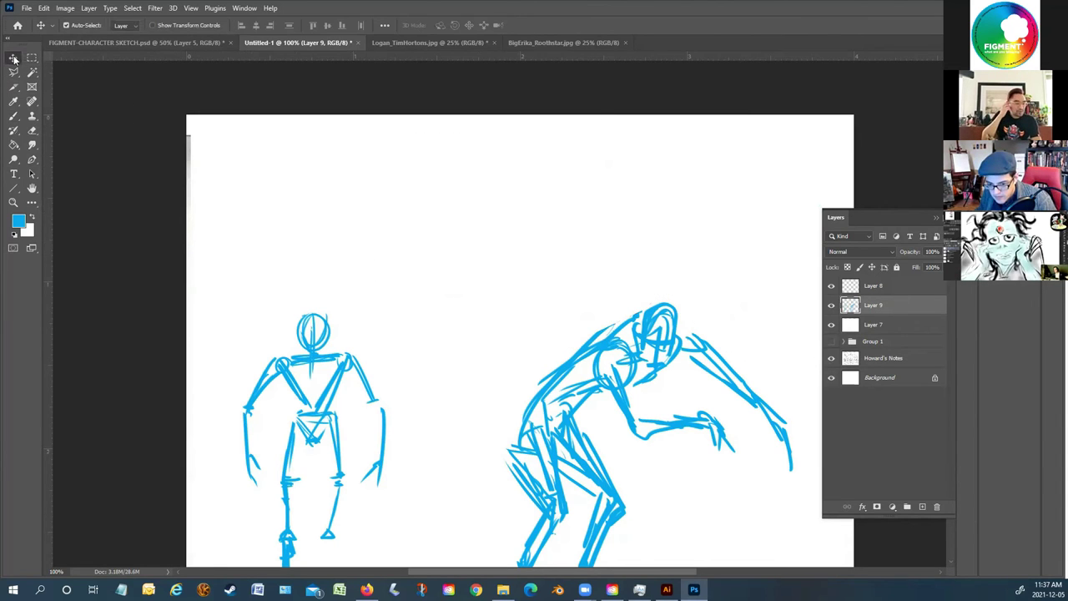
pyautogui.click(202, 166)
pyautogui.moveTo(206, 168); pyautogui.dragTo(197, 162)
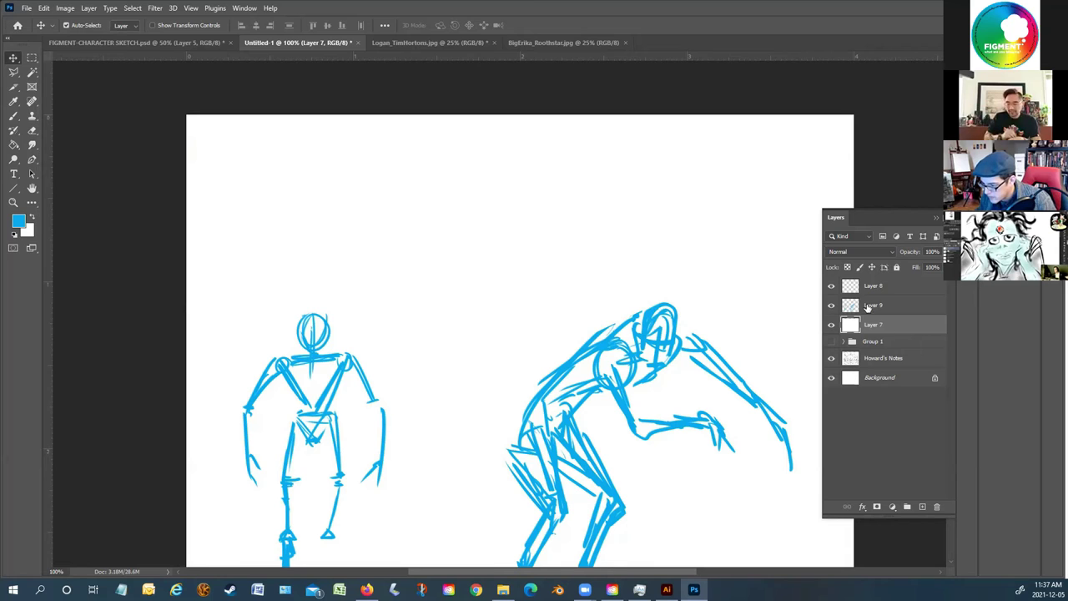
pyautogui.click(897, 267)
pyautogui.scroll(-3, 517, 381)
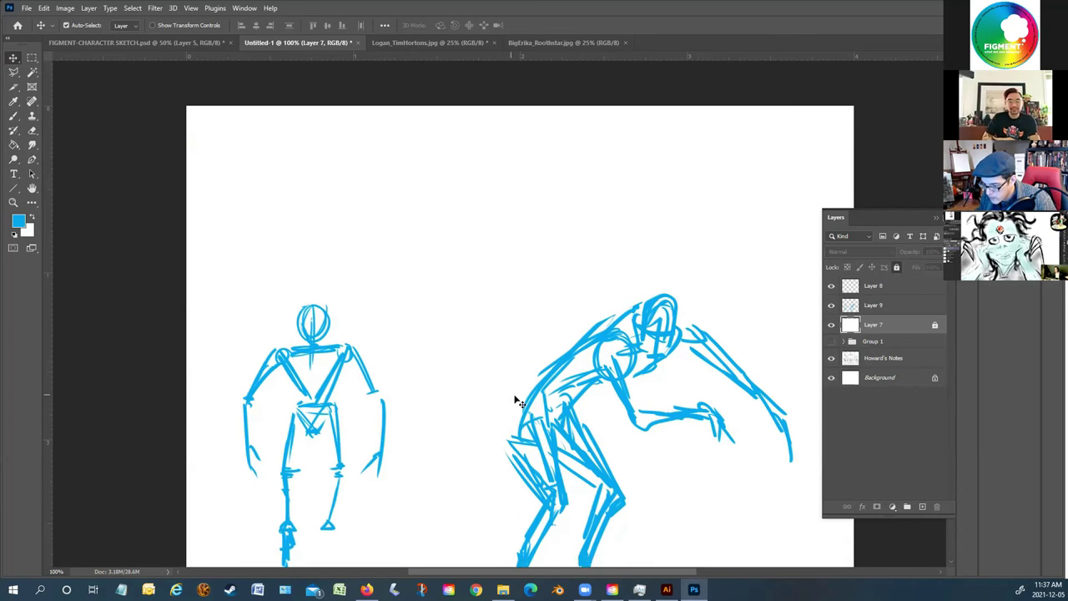
# Prepare the brush on Layer 8 with the default black foreground colour and a size of 7 px
pyautogui.click(890, 305)
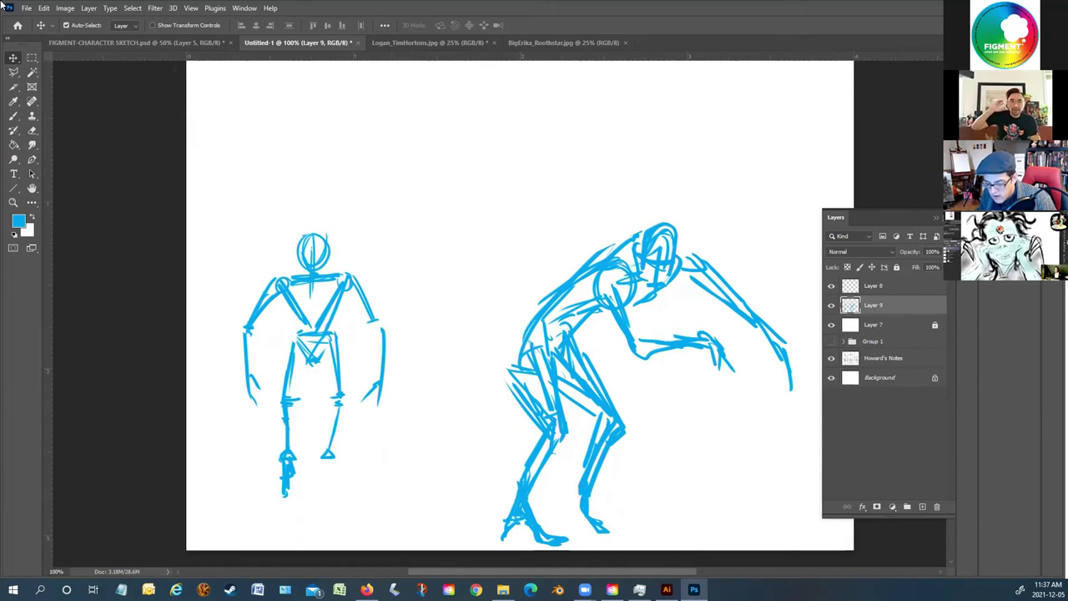
pyautogui.click(13, 117)
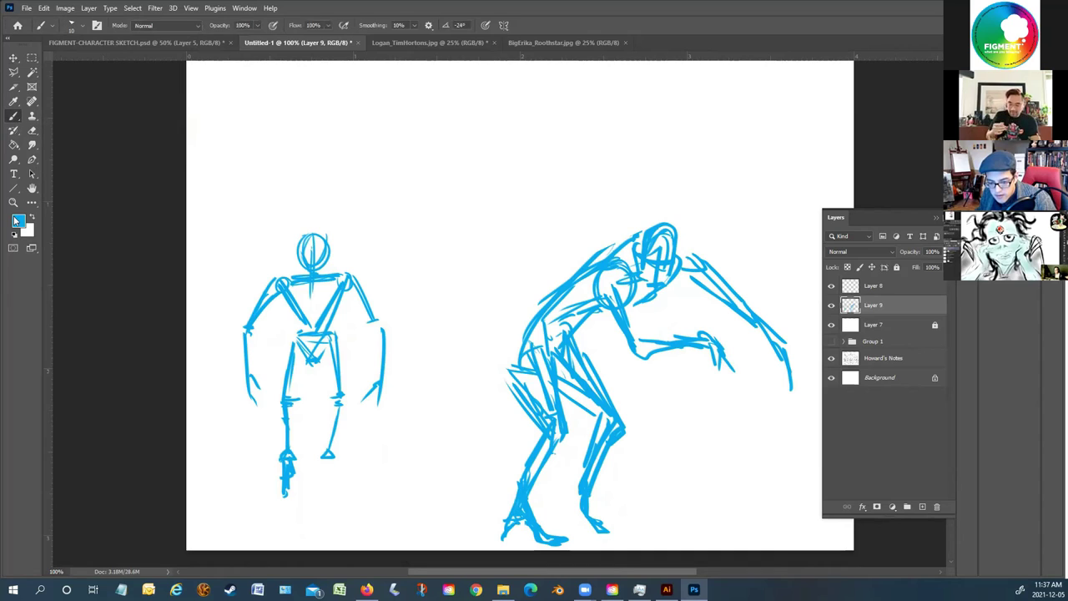
pyautogui.click(14, 236)
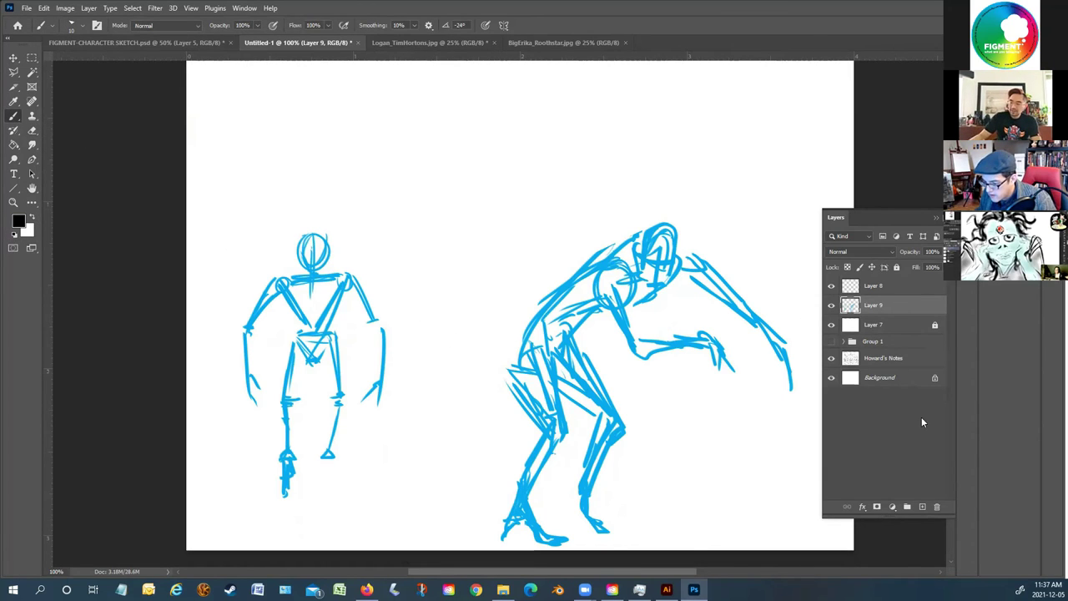
pyautogui.click(874, 288)
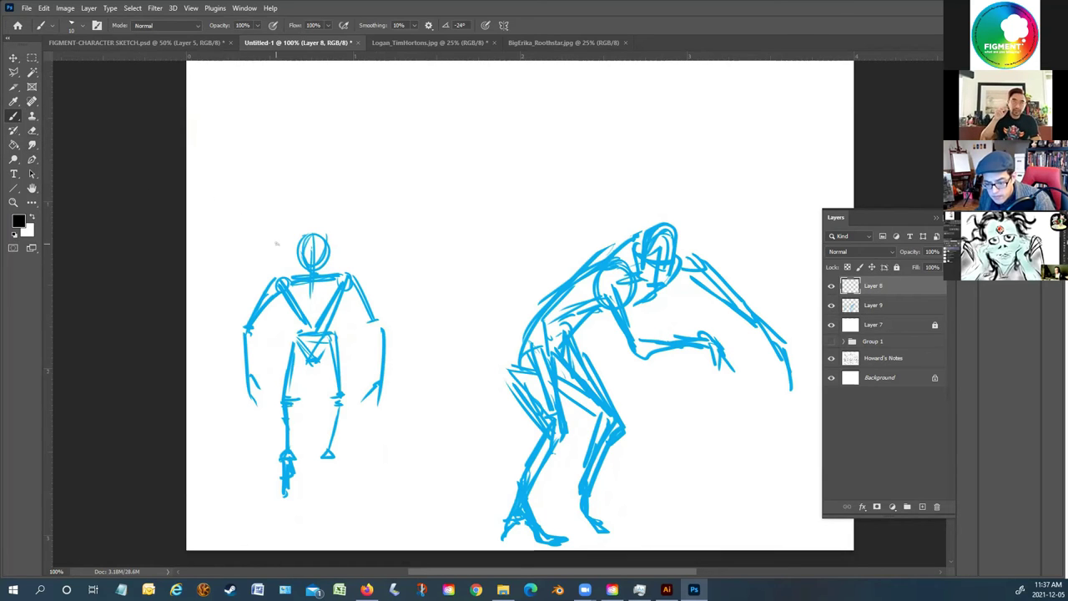
pyautogui.click(71, 25)
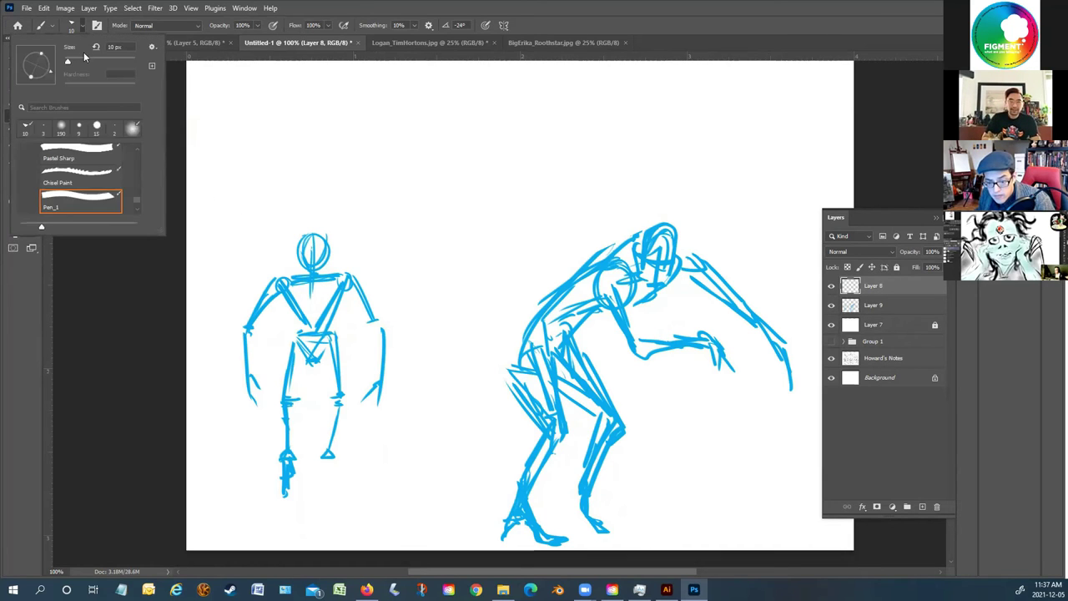
pyautogui.click(68, 63)
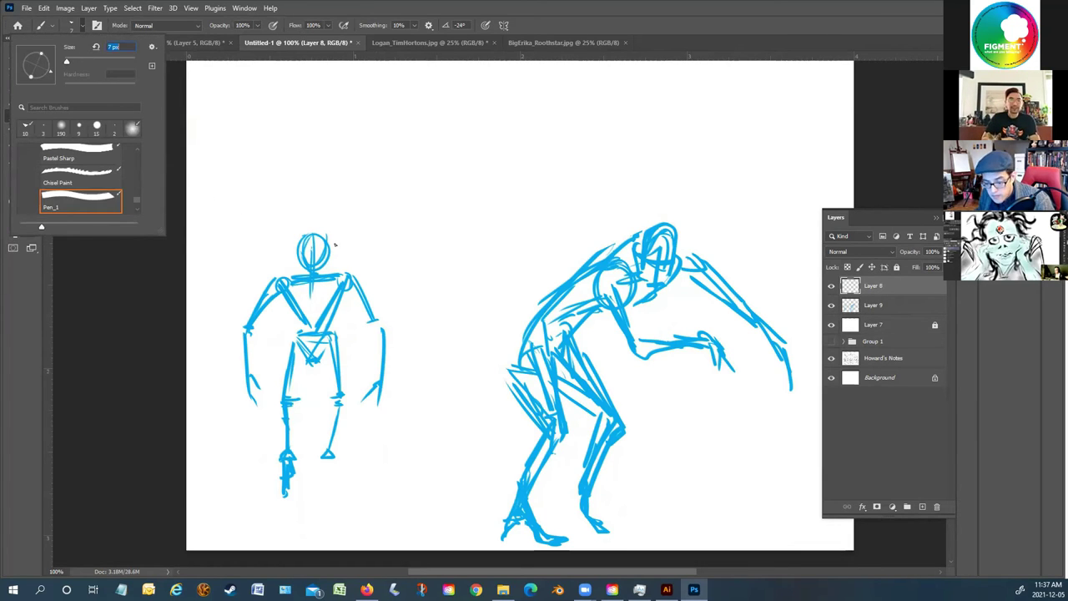
pyautogui.click(890, 22)
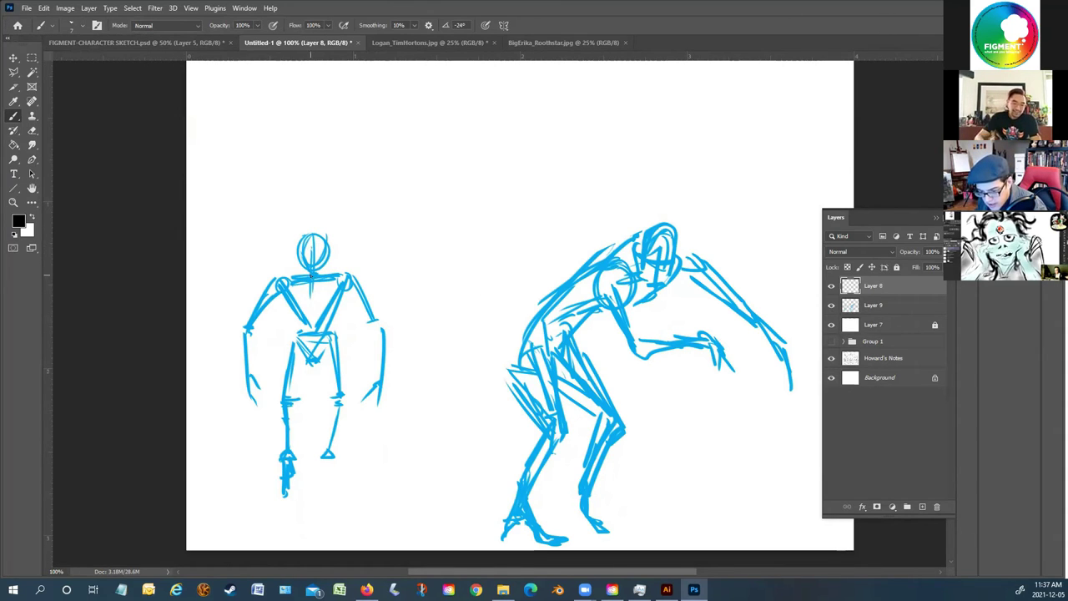
pyautogui.moveTo(326, 268)
pyautogui.mouseDown()
pyautogui.moveTo(304, 282)
pyautogui.moveTo(293, 250)
pyautogui.moveTo(305, 229)
pyautogui.moveTo(324, 230)
pyautogui.moveTo(328, 249)
pyautogui.moveTo(301, 254)
pyautogui.mouseUp()
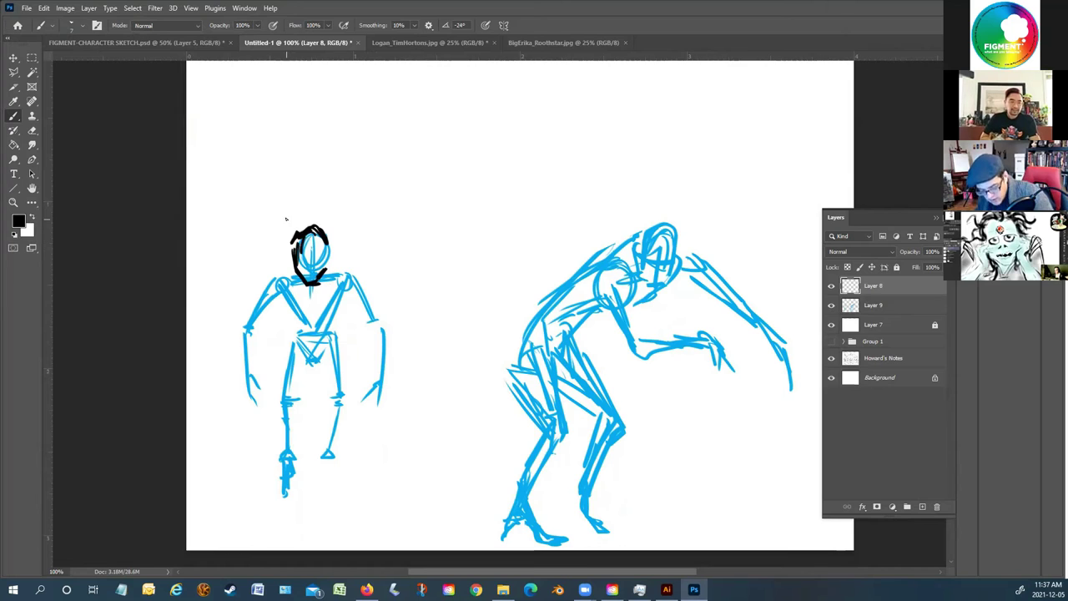
pyautogui.hotkey('ctrl', 'z')
pyautogui.hotkey('ctrl', 'z')
pyautogui.hotkey('ctrl', 'z')
pyautogui.hotkey('ctrl', 'z')
pyautogui.hotkey('ctrl', 'z')
pyautogui.hotkey('ctrl', 'z')
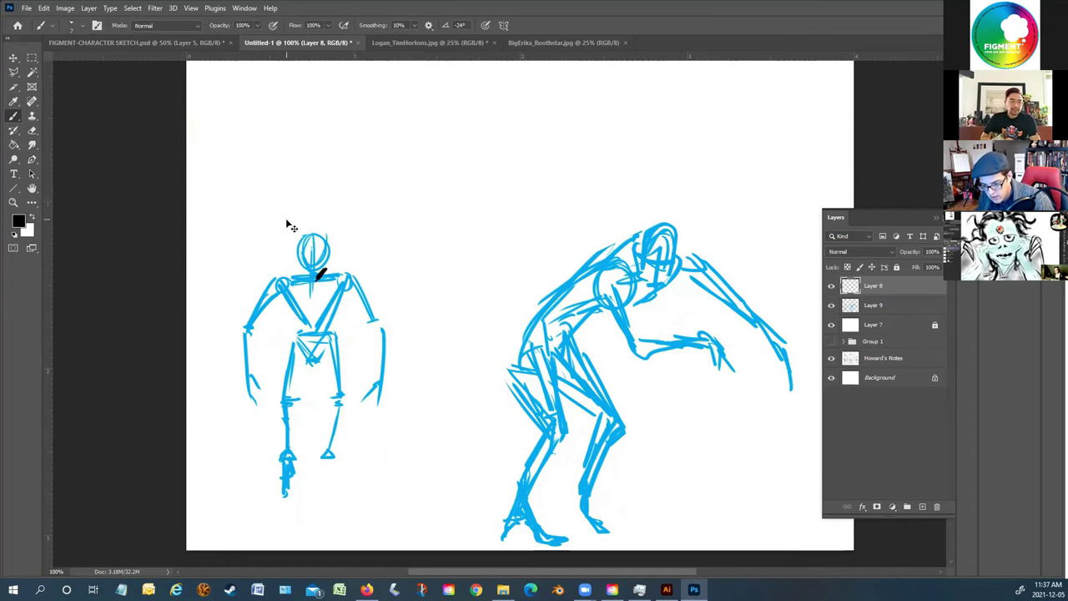
# Add a new layer above Layer 8, reselect Layer 8 and choose a mid-grey grayscale swatch as the painting colour
pyautogui.click(924, 507)
pyautogui.click(883, 307)
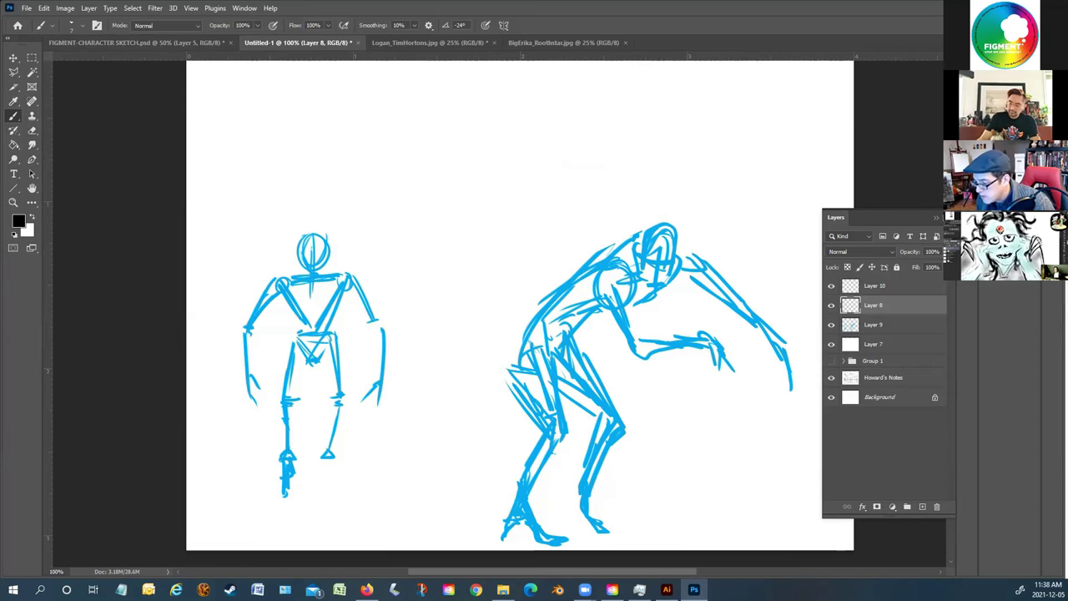
pyautogui.press('F6')
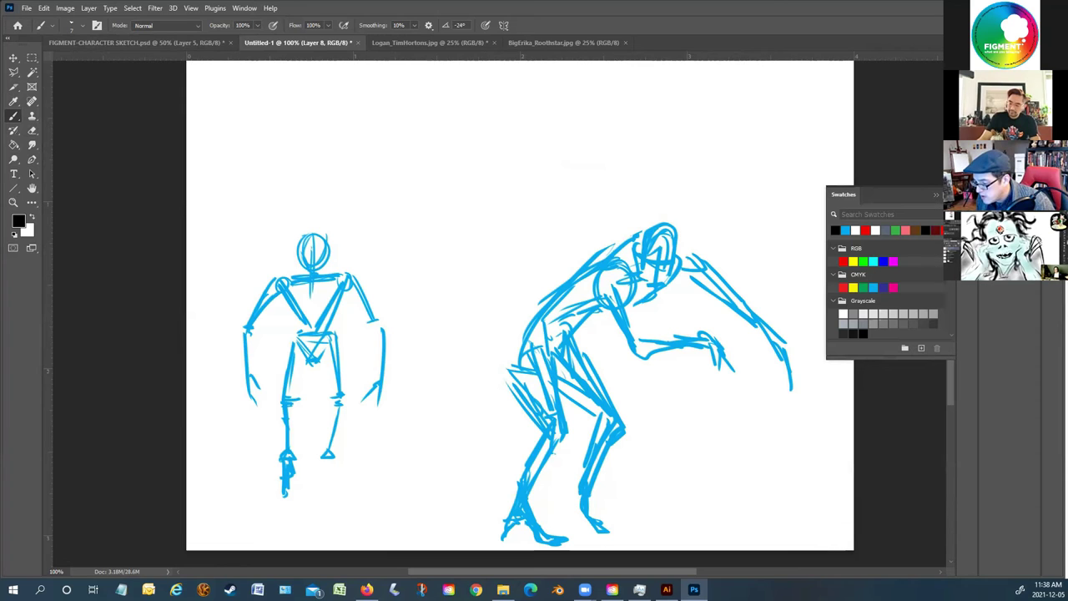
pyautogui.click(854, 321)
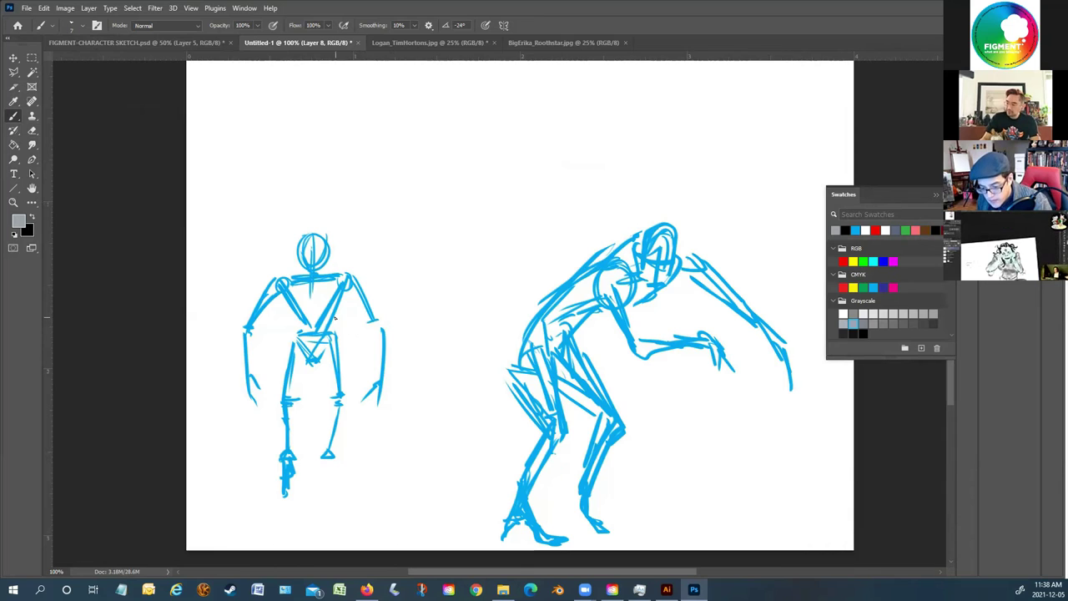
# Block in the standing figure's head in solid grey with two upward-curving horns and a small curl beside the face
pyautogui.moveTo(324, 264)
pyautogui.mouseDown()
pyautogui.moveTo(301, 248)
pyautogui.moveTo(308, 267)
pyautogui.moveTo(308, 246)
pyautogui.moveTo(313, 267)
pyautogui.moveTo(325, 252)
pyautogui.moveTo(322, 240)
pyautogui.moveTo(307, 265)
pyautogui.moveTo(304, 228)
pyautogui.moveTo(320, 230)
pyautogui.moveTo(327, 253)
pyautogui.moveTo(322, 229)
pyautogui.moveTo(331, 225)
pyautogui.moveTo(332, 248)
pyautogui.moveTo(350, 219)
pyautogui.moveTo(360, 226)
pyautogui.moveTo(350, 197)
pyautogui.mouseUp()
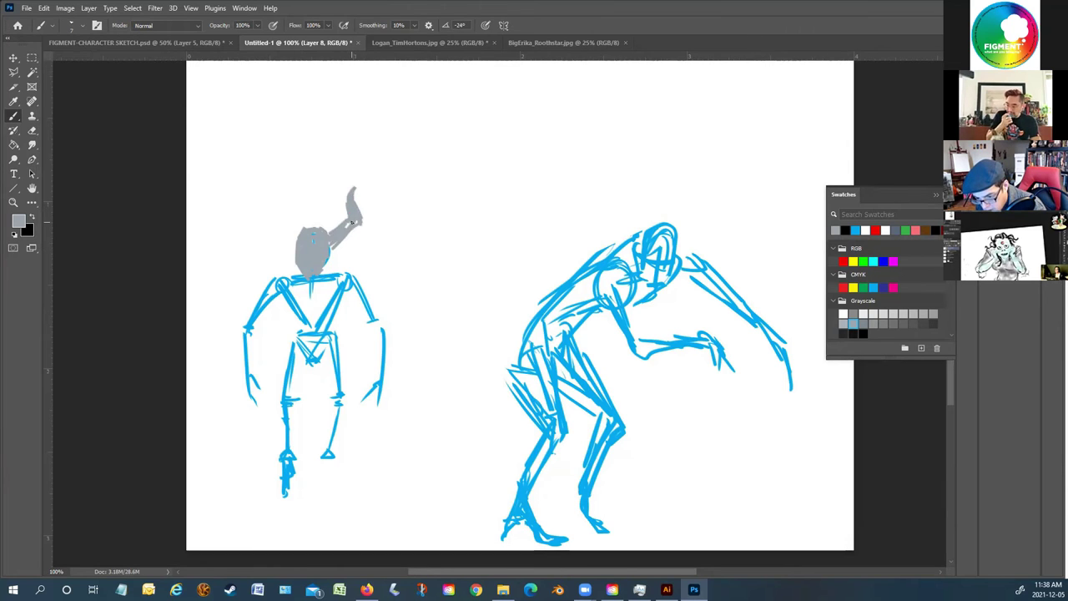
pyautogui.moveTo(298, 244)
pyautogui.mouseDown()
pyautogui.moveTo(281, 221)
pyautogui.moveTo(298, 242)
pyautogui.moveTo(284, 231)
pyautogui.moveTo(275, 216)
pyautogui.moveTo(287, 210)
pyautogui.moveTo(276, 221)
pyautogui.moveTo(268, 184)
pyautogui.mouseUp()
pyautogui.moveTo(282, 257); pyautogui.dragTo(281, 274)
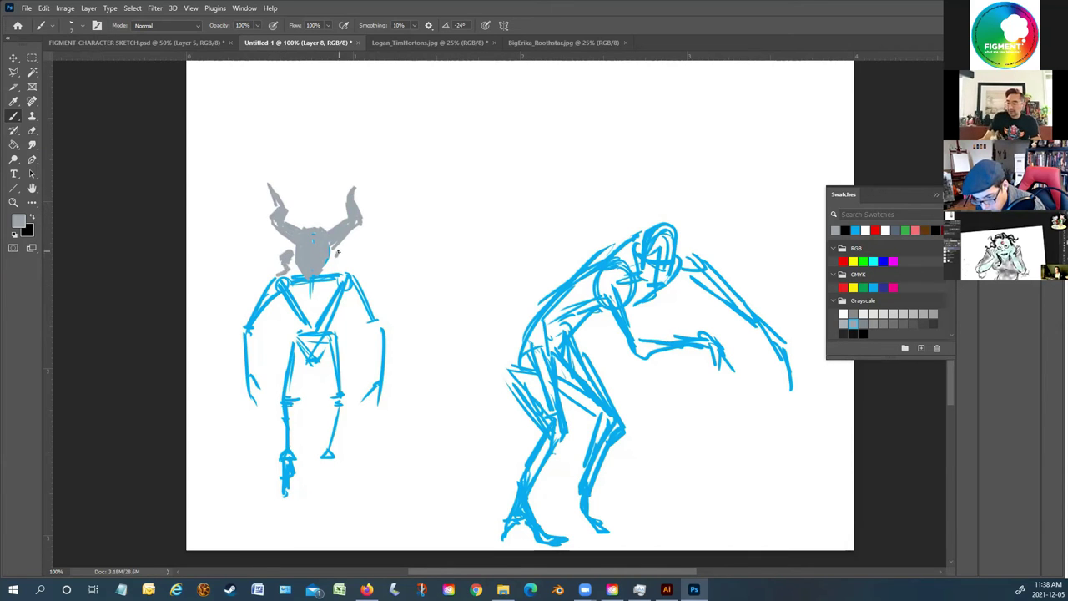
# Add the matching curl by the head and fill both arms in grey with broad forearms and clawed hands
pyautogui.moveTo(275, 256)
pyautogui.mouseDown()
pyautogui.moveTo(272, 288)
pyautogui.moveTo(263, 300)
pyautogui.moveTo(255, 294)
pyautogui.moveTo(260, 277)
pyautogui.moveTo(241, 305)
pyautogui.moveTo(258, 309)
pyautogui.moveTo(244, 301)
pyautogui.moveTo(235, 359)
pyautogui.moveTo(241, 367)
pyautogui.moveTo(247, 337)
pyautogui.moveTo(250, 361)
pyautogui.moveTo(242, 352)
pyautogui.moveTo(261, 370)
pyautogui.mouseUp()
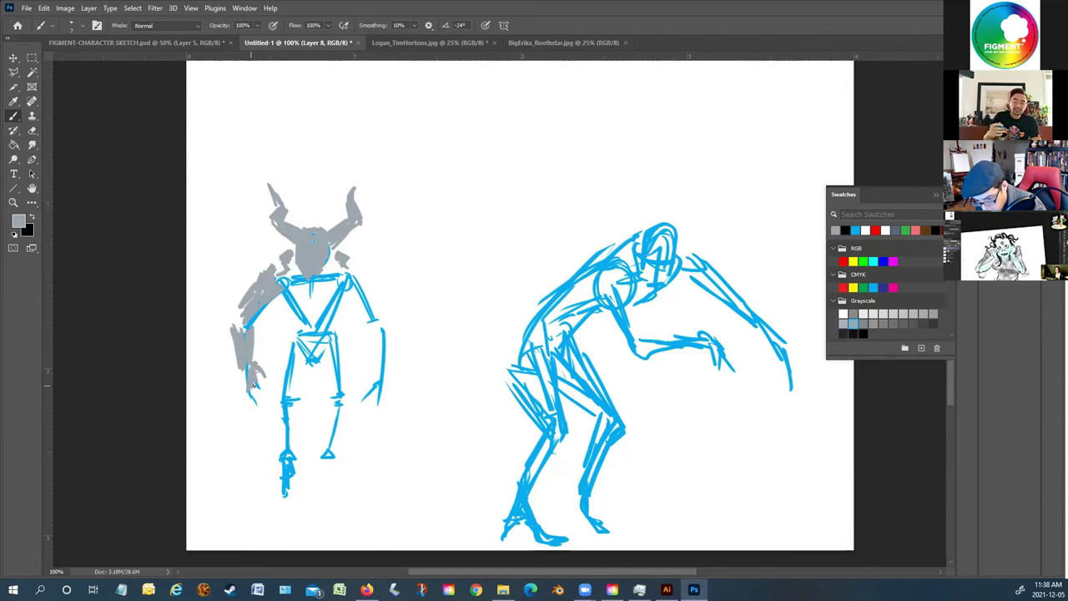
pyautogui.moveTo(258, 384)
pyautogui.mouseDown()
pyautogui.moveTo(268, 396)
pyautogui.moveTo(244, 394)
pyautogui.mouseUp()
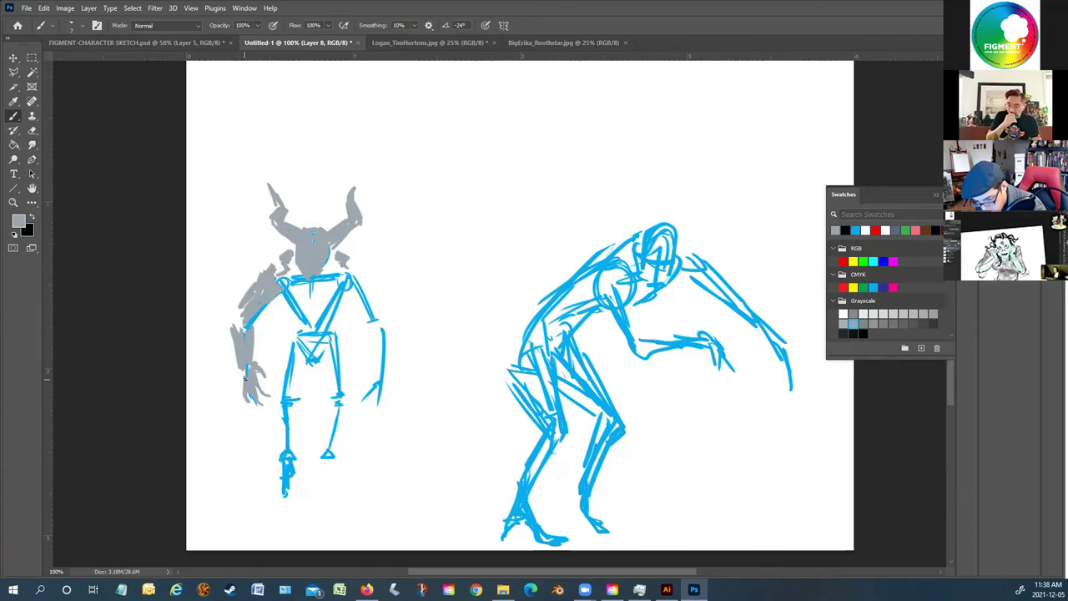
pyautogui.moveTo(364, 264)
pyautogui.mouseDown()
pyautogui.moveTo(377, 292)
pyautogui.moveTo(370, 307)
pyautogui.moveTo(357, 289)
pyautogui.moveTo(384, 319)
pyautogui.moveTo(376, 365)
pyautogui.mouseUp()
pyautogui.moveTo(369, 325)
pyautogui.mouseDown()
pyautogui.moveTo(382, 370)
pyautogui.moveTo(389, 326)
pyautogui.moveTo(362, 396)
pyautogui.moveTo(374, 388)
pyautogui.moveTo(378, 406)
pyautogui.moveTo(384, 386)
pyautogui.moveTo(379, 417)
pyautogui.mouseUp()
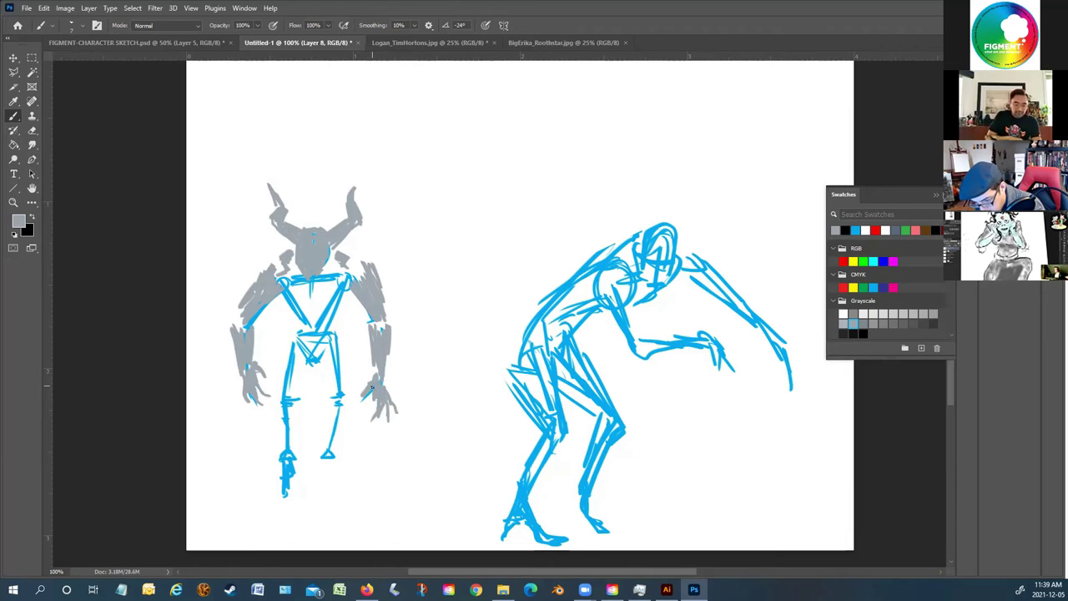
pyautogui.moveTo(385, 375); pyautogui.dragTo(378, 377)
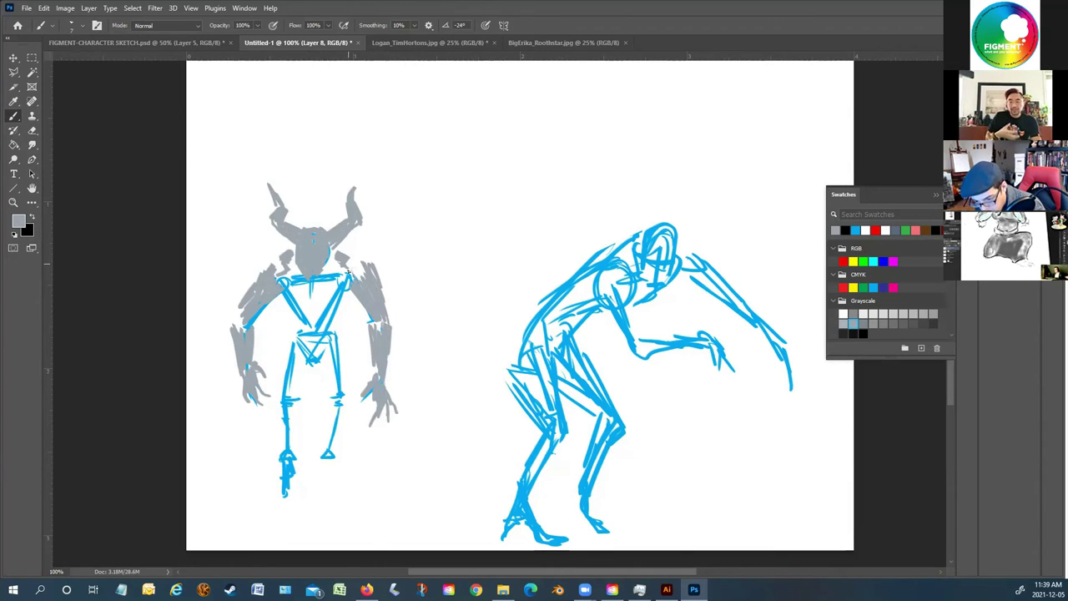
# Block in the torso and thighs in grey and paint wavy tendrils radiating around the horned head
pyautogui.moveTo(343, 299)
pyautogui.mouseDown()
pyautogui.moveTo(317, 297)
pyautogui.moveTo(337, 274)
pyautogui.moveTo(309, 294)
pyautogui.moveTo(323, 279)
pyautogui.moveTo(341, 304)
pyautogui.moveTo(336, 316)
pyautogui.moveTo(310, 317)
pyautogui.moveTo(312, 302)
pyautogui.moveTo(329, 319)
pyautogui.moveTo(317, 360)
pyautogui.moveTo(327, 333)
pyautogui.moveTo(305, 367)
pyautogui.moveTo(312, 333)
pyautogui.moveTo(307, 367)
pyautogui.moveTo(291, 353)
pyautogui.moveTo(321, 371)
pyautogui.moveTo(329, 403)
pyautogui.moveTo(327, 350)
pyautogui.moveTo(339, 395)
pyautogui.moveTo(339, 358)
pyautogui.moveTo(347, 403)
pyautogui.moveTo(327, 338)
pyautogui.moveTo(295, 364)
pyautogui.moveTo(289, 414)
pyautogui.mouseUp()
pyautogui.moveTo(275, 245); pyautogui.dragTo(257, 256)
pyautogui.moveTo(306, 220)
pyautogui.mouseDown()
pyautogui.moveTo(303, 197)
pyautogui.moveTo(332, 199)
pyautogui.moveTo(334, 185)
pyautogui.mouseUp()
pyautogui.moveTo(348, 244); pyautogui.dragTo(374, 241)
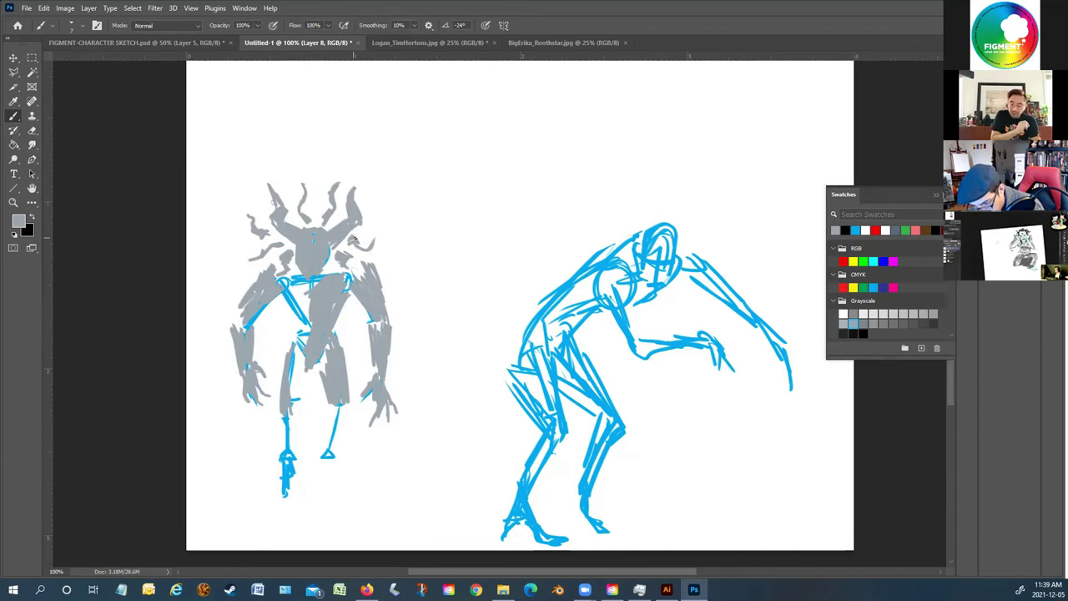
# Extend the grey over the forward leg's thigh and knee and fill in the waist and chest
pyautogui.moveTo(294, 395)
pyautogui.mouseDown()
pyautogui.moveTo(296, 421)
pyautogui.moveTo(284, 422)
pyautogui.mouseUp()
pyautogui.moveTo(283, 374); pyautogui.dragTo(294, 334)
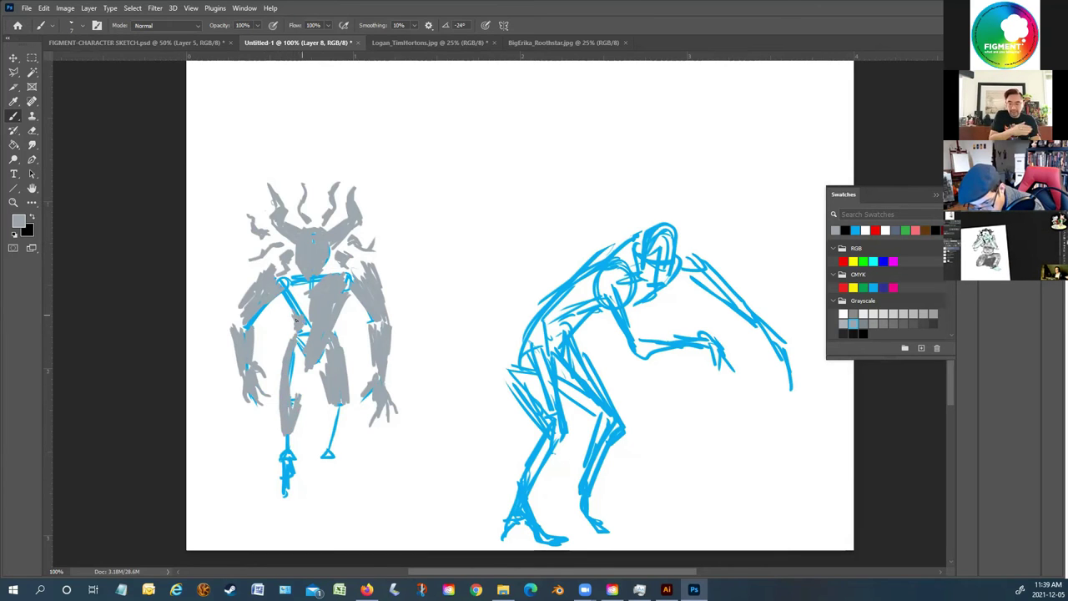
pyautogui.moveTo(295, 318)
pyautogui.mouseDown()
pyautogui.moveTo(285, 302)
pyautogui.moveTo(291, 321)
pyautogui.moveTo(307, 294)
pyautogui.mouseUp()
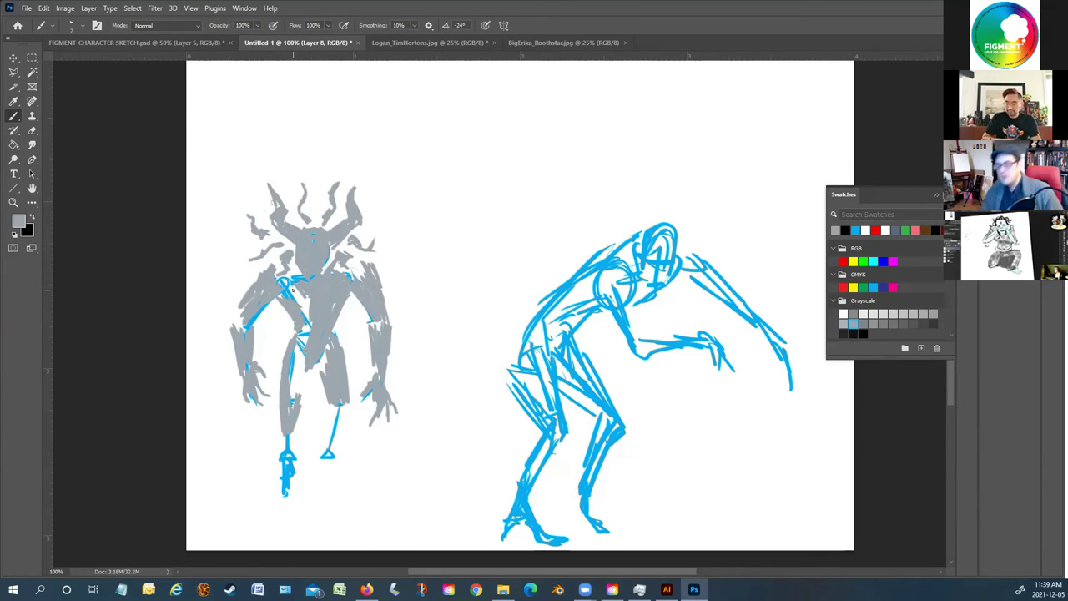
# Paint both lower legs in grey down to narrow ankles and splayed, clawed feet
pyautogui.moveTo(341, 412)
pyautogui.mouseDown()
pyautogui.moveTo(334, 465)
pyautogui.moveTo(332, 436)
pyautogui.moveTo(324, 463)
pyautogui.moveTo(324, 440)
pyautogui.moveTo(338, 507)
pyautogui.mouseUp()
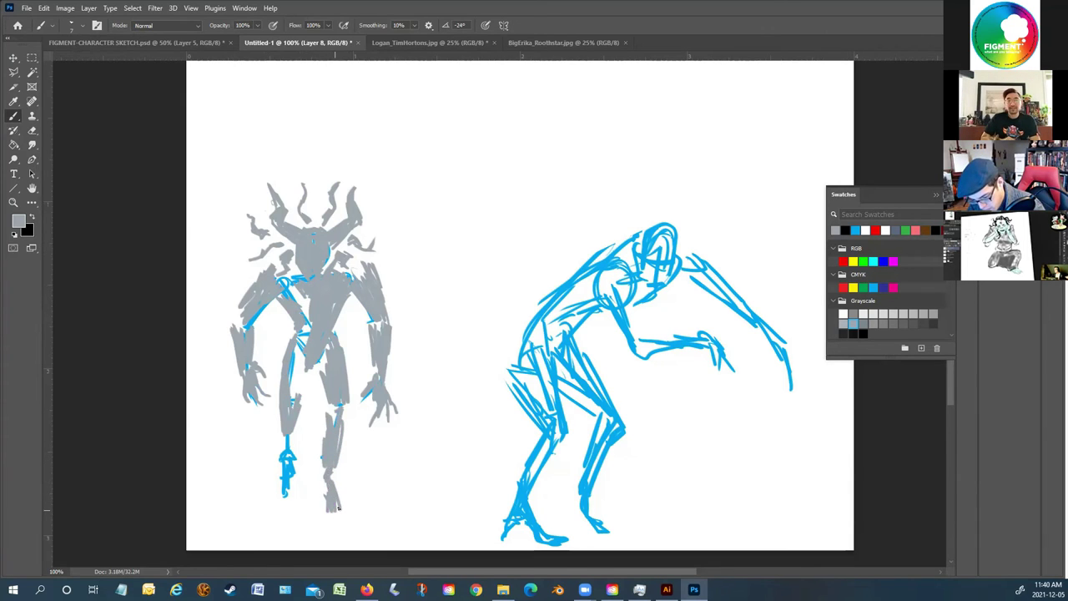
pyautogui.moveTo(285, 437); pyautogui.dragTo(281, 513)
pyautogui.moveTo(286, 474); pyautogui.dragTo(286, 547)
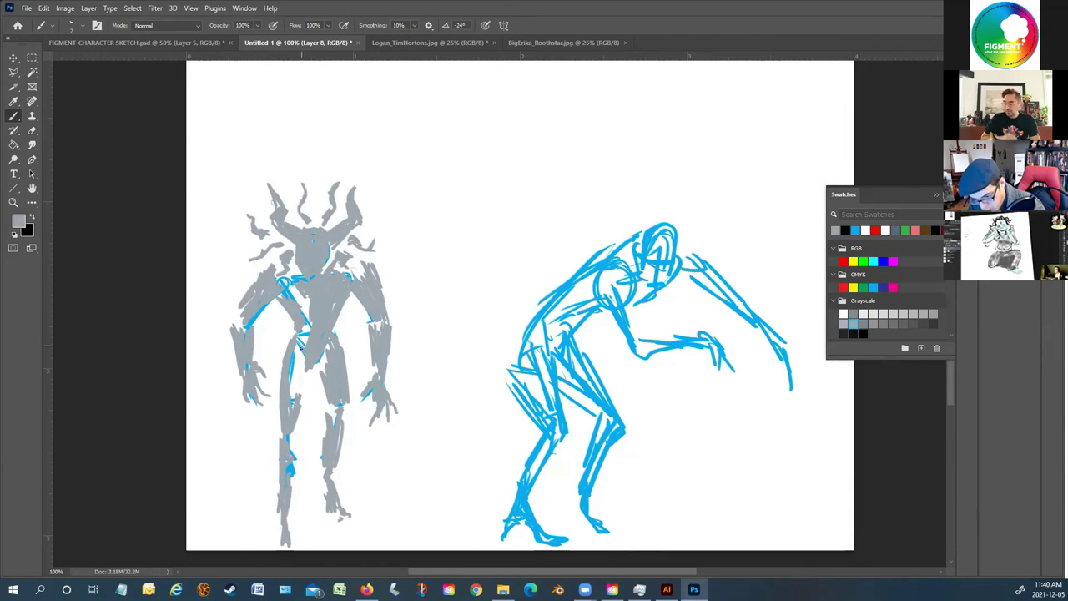
pyautogui.moveTo(297, 415); pyautogui.dragTo(290, 520)
pyautogui.moveTo(291, 478); pyautogui.dragTo(292, 464)
pyautogui.moveTo(325, 499)
pyautogui.mouseDown()
pyautogui.moveTo(327, 523)
pyautogui.moveTo(320, 504)
pyautogui.mouseUp()
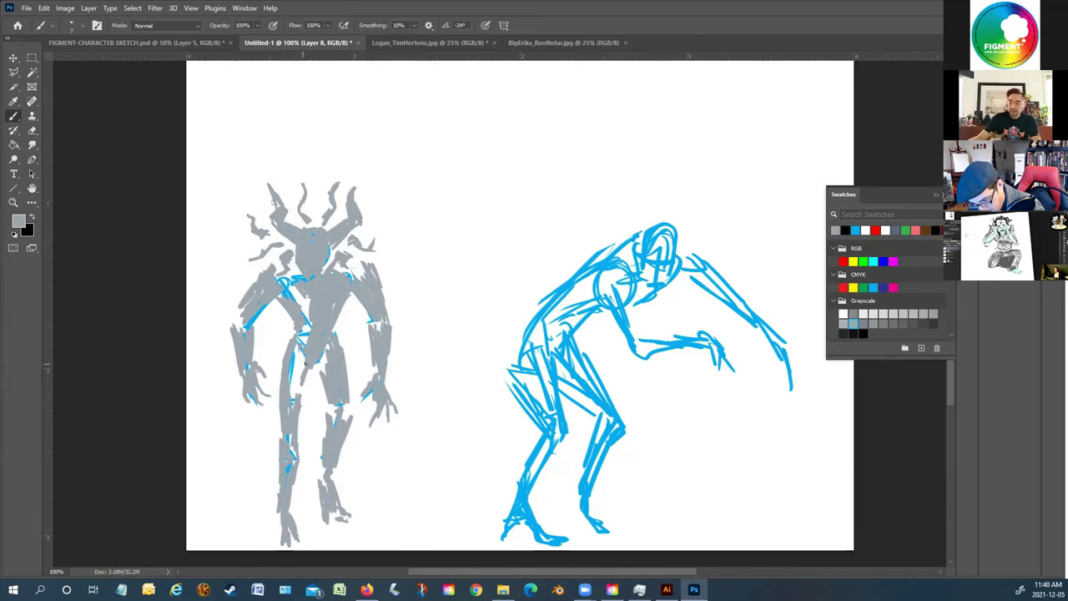
# Fill the standing creature's inner thigh in grey and paint pointed spikes jutting from both elbows
pyautogui.moveTo(320, 378)
pyautogui.mouseDown()
pyautogui.moveTo(322, 388)
pyautogui.moveTo(322, 368)
pyautogui.moveTo(334, 417)
pyautogui.moveTo(337, 407)
pyautogui.moveTo(302, 417)
pyautogui.moveTo(300, 442)
pyautogui.moveTo(311, 409)
pyautogui.mouseUp()
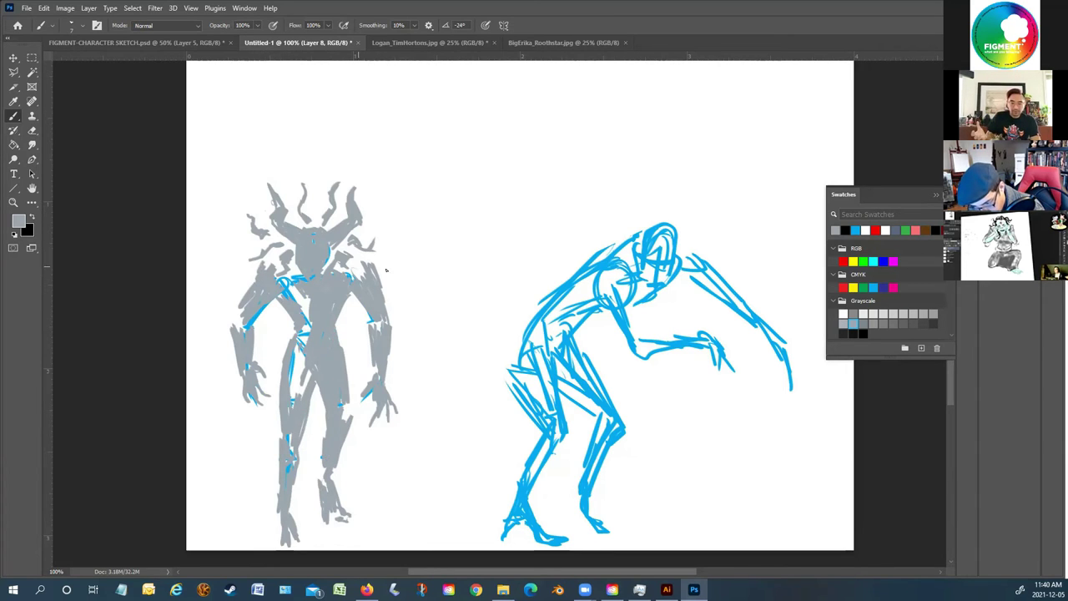
pyautogui.moveTo(252, 289)
pyautogui.mouseDown()
pyautogui.moveTo(240, 316)
pyautogui.moveTo(239, 304)
pyautogui.moveTo(225, 324)
pyautogui.moveTo(222, 313)
pyautogui.moveTo(230, 348)
pyautogui.mouseUp()
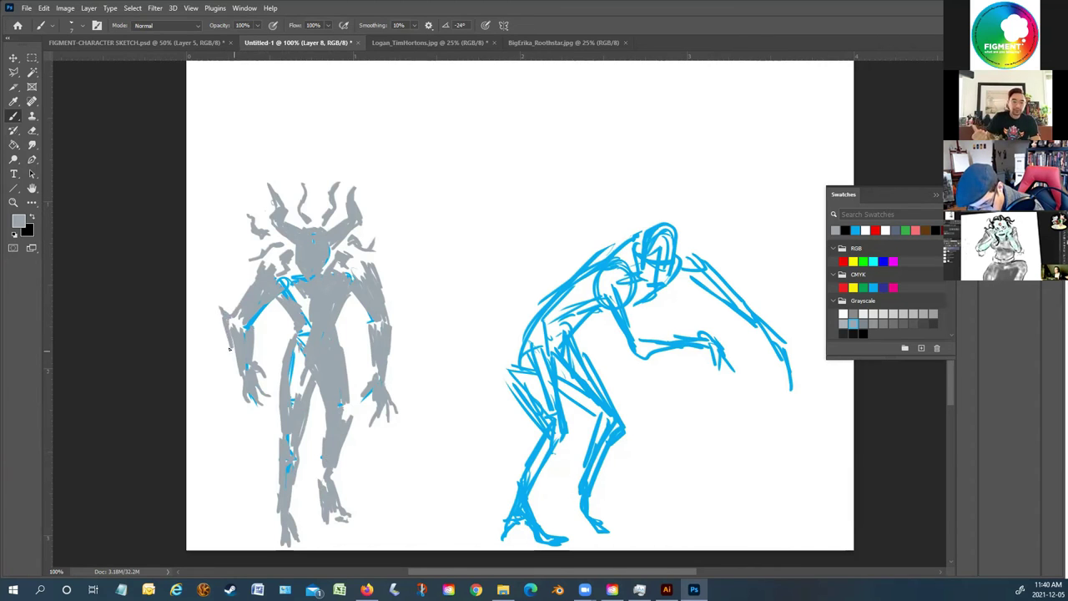
pyautogui.moveTo(396, 310)
pyautogui.mouseDown()
pyautogui.moveTo(390, 349)
pyautogui.moveTo(394, 337)
pyautogui.mouseUp()
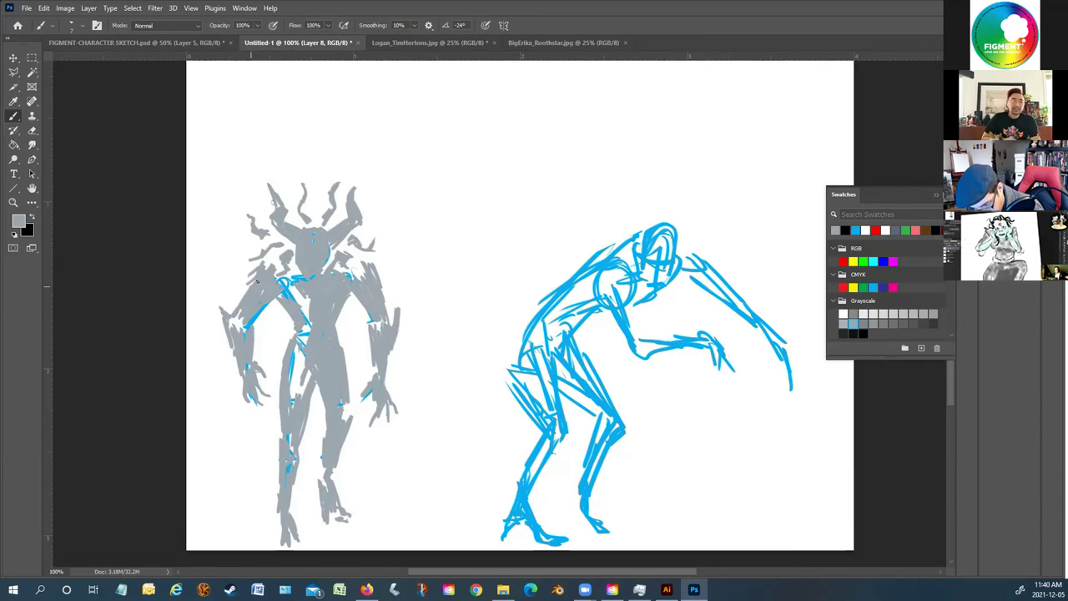
# Paint a flowing grey mane sweeping out from one side of the standing creature's head and fill the gaps around the shoulders
pyautogui.moveTo(267, 238)
pyautogui.mouseDown()
pyautogui.moveTo(235, 252)
pyautogui.moveTo(222, 279)
pyautogui.moveTo(251, 274)
pyautogui.moveTo(240, 286)
pyautogui.moveTo(260, 265)
pyautogui.moveTo(232, 271)
pyautogui.moveTo(244, 258)
pyautogui.moveTo(285, 246)
pyautogui.moveTo(275, 255)
pyautogui.moveTo(278, 238)
pyautogui.moveTo(204, 229)
pyautogui.moveTo(249, 233)
pyautogui.moveTo(298, 210)
pyautogui.moveTo(213, 177)
pyautogui.moveTo(240, 224)
pyautogui.moveTo(244, 206)
pyautogui.moveTo(269, 234)
pyautogui.moveTo(200, 158)
pyautogui.mouseUp()
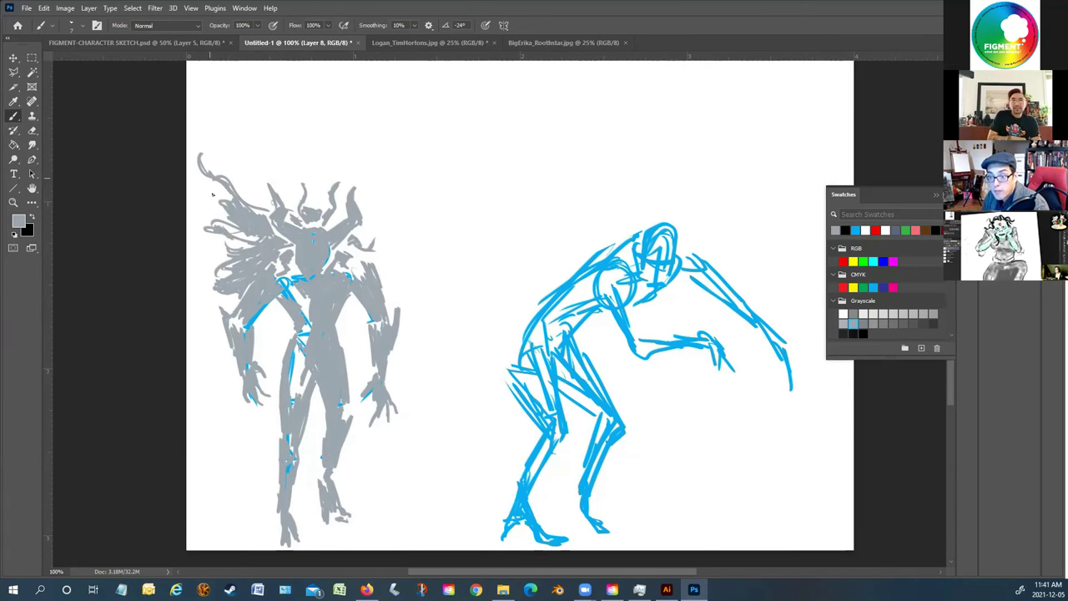
pyautogui.moveTo(231, 237)
pyautogui.mouseDown()
pyautogui.moveTo(211, 247)
pyautogui.moveTo(237, 245)
pyautogui.mouseUp()
pyautogui.moveTo(289, 292); pyautogui.dragTo(285, 280)
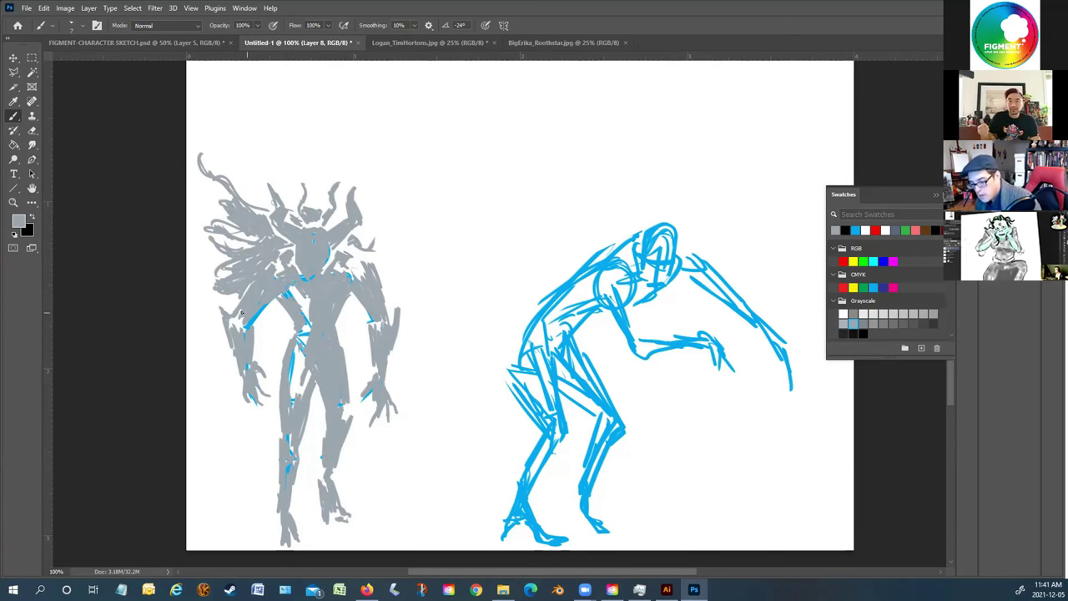
pyautogui.moveTo(367, 253); pyautogui.dragTo(378, 290)
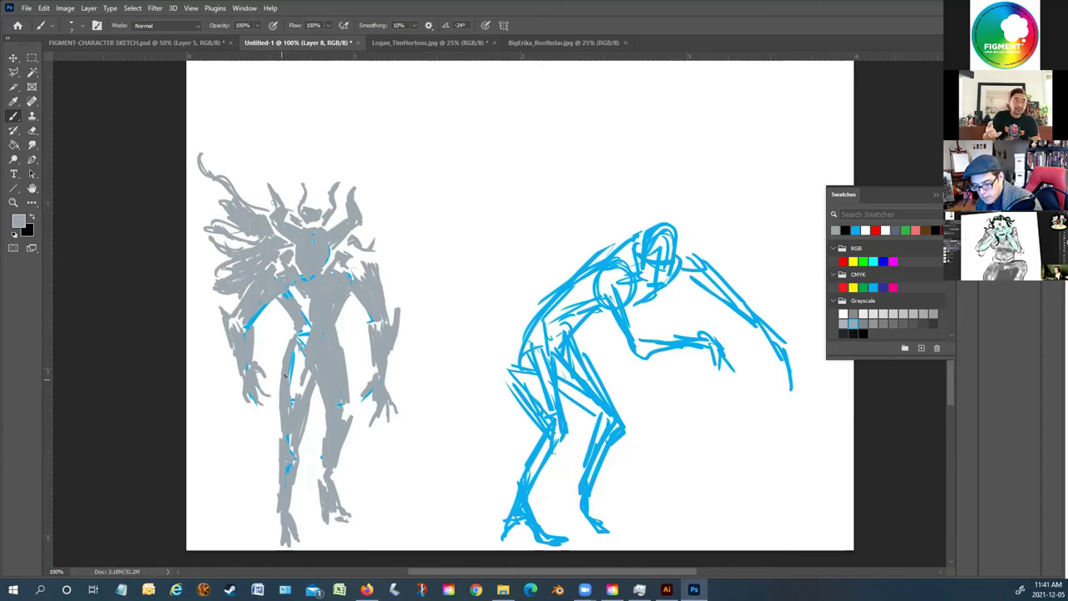
# Outline the crouching figure's head in grey and paint a thick curved horn and thin wavy tendrils rising from it
pyautogui.moveTo(668, 284)
pyautogui.mouseDown()
pyautogui.moveTo(648, 290)
pyautogui.moveTo(634, 260)
pyautogui.moveTo(644, 287)
pyautogui.moveTo(647, 249)
pyautogui.moveTo(647, 281)
pyautogui.moveTo(635, 236)
pyautogui.moveTo(646, 226)
pyautogui.mouseUp()
pyautogui.moveTo(664, 266)
pyautogui.mouseDown()
pyautogui.moveTo(681, 227)
pyautogui.moveTo(658, 207)
pyautogui.moveTo(665, 216)
pyautogui.moveTo(644, 224)
pyautogui.moveTo(620, 214)
pyautogui.moveTo(632, 226)
pyautogui.moveTo(602, 210)
pyautogui.moveTo(579, 183)
pyautogui.moveTo(582, 194)
pyautogui.moveTo(571, 152)
pyautogui.moveTo(615, 202)
pyautogui.moveTo(582, 161)
pyautogui.moveTo(606, 209)
pyautogui.moveTo(584, 188)
pyautogui.moveTo(594, 202)
pyautogui.moveTo(586, 183)
pyautogui.moveTo(632, 224)
pyautogui.moveTo(609, 210)
pyautogui.moveTo(614, 200)
pyautogui.moveTo(646, 210)
pyautogui.moveTo(630, 182)
pyautogui.moveTo(648, 203)
pyautogui.moveTo(641, 146)
pyautogui.mouseUp()
pyautogui.moveTo(665, 208)
pyautogui.mouseDown()
pyautogui.moveTo(667, 184)
pyautogui.moveTo(679, 187)
pyautogui.mouseUp()
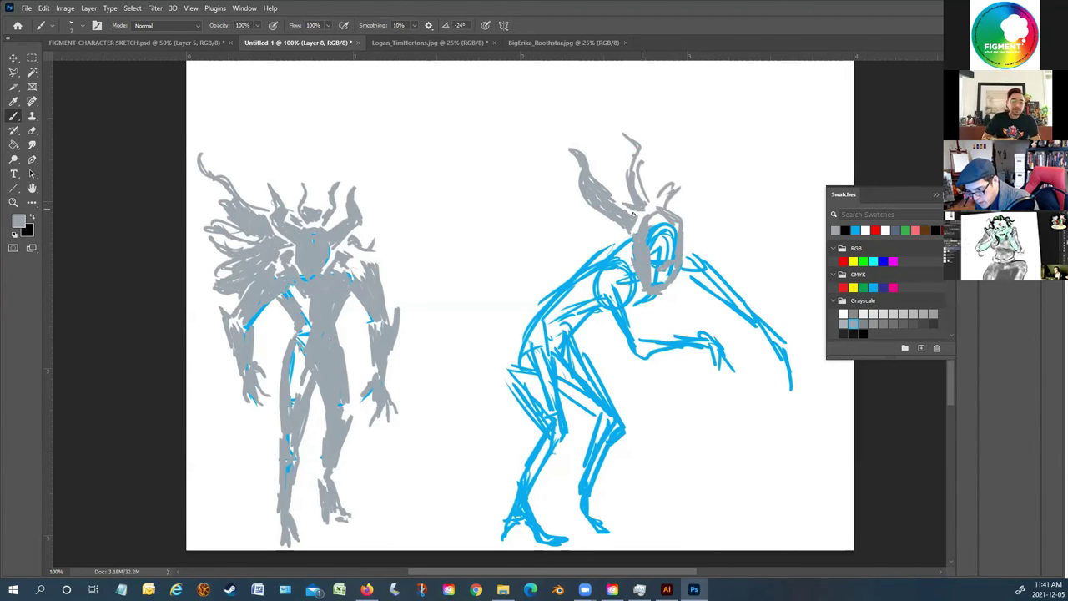
# Block in the crouching figure's bent near arm in grey, from the shoulder through the forearm to the hand, with an elongated spike
pyautogui.moveTo(595, 289)
pyautogui.mouseDown()
pyautogui.moveTo(601, 311)
pyautogui.moveTo(611, 294)
pyautogui.moveTo(596, 284)
pyautogui.moveTo(637, 313)
pyautogui.mouseUp()
pyautogui.moveTo(627, 277)
pyautogui.mouseDown()
pyautogui.moveTo(638, 308)
pyautogui.moveTo(645, 315)
pyautogui.moveTo(636, 278)
pyautogui.moveTo(655, 337)
pyautogui.mouseUp()
pyautogui.moveTo(601, 314); pyautogui.dragTo(644, 359)
pyautogui.moveTo(641, 309)
pyautogui.mouseDown()
pyautogui.moveTo(648, 342)
pyautogui.moveTo(613, 309)
pyautogui.mouseUp()
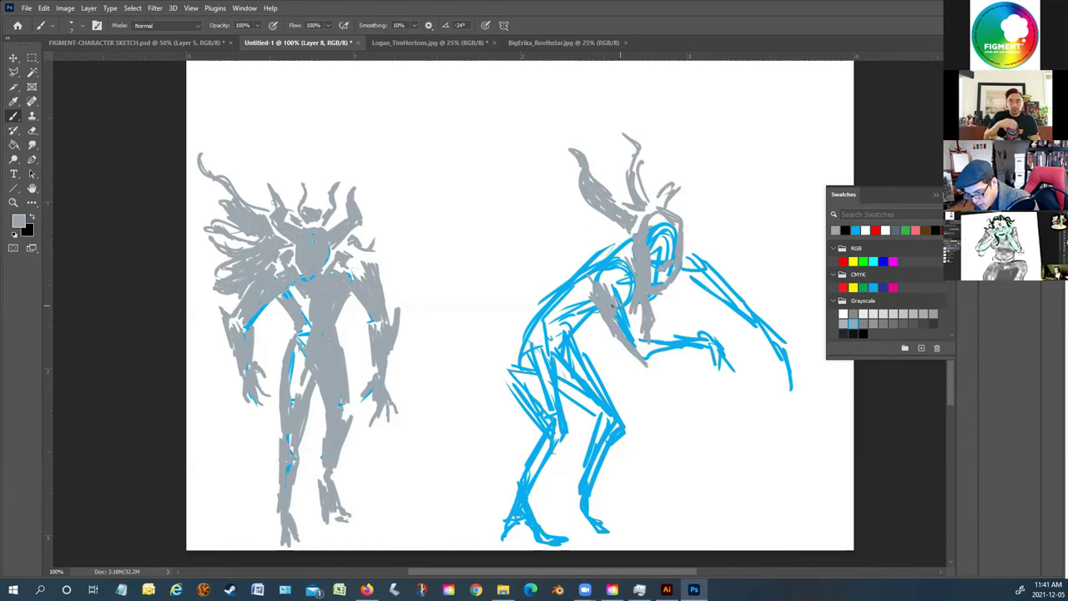
pyautogui.moveTo(658, 363)
pyautogui.mouseDown()
pyautogui.moveTo(705, 350)
pyautogui.moveTo(651, 334)
pyautogui.moveTo(704, 336)
pyautogui.moveTo(735, 362)
pyautogui.moveTo(718, 358)
pyautogui.moveTo(727, 358)
pyautogui.moveTo(714, 340)
pyautogui.moveTo(754, 337)
pyautogui.moveTo(725, 361)
pyautogui.mouseUp()
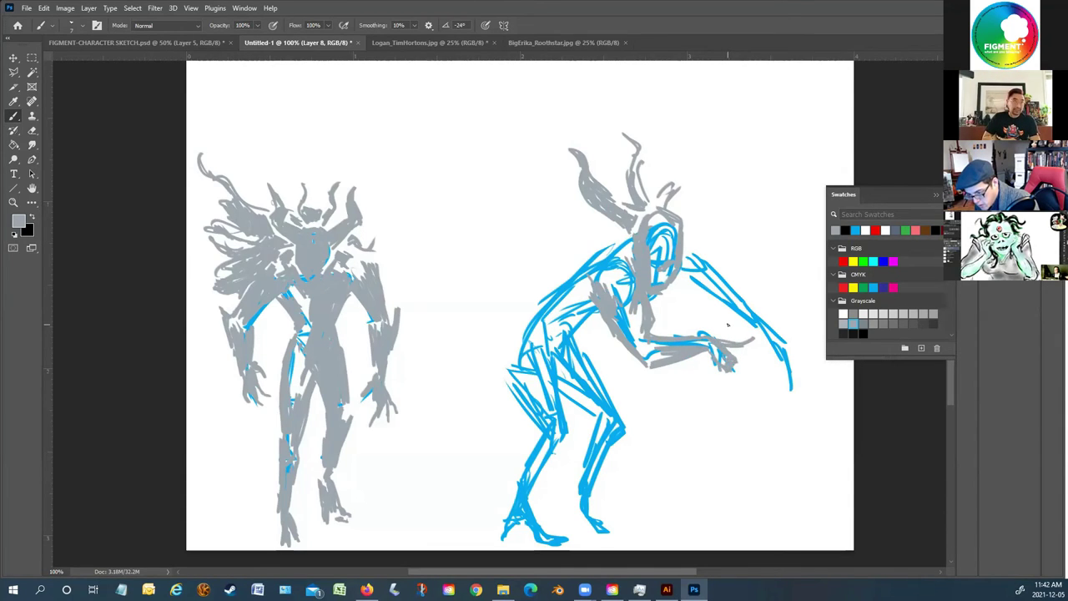
# Paint the crouching figure's outstretched far arm in grey, ending in long clawed fingers
pyautogui.moveTo(700, 248)
pyautogui.mouseDown()
pyautogui.moveTo(693, 234)
pyautogui.moveTo(705, 256)
pyautogui.mouseUp()
pyautogui.moveTo(683, 277)
pyautogui.mouseDown()
pyautogui.moveTo(712, 283)
pyautogui.moveTo(699, 274)
pyautogui.moveTo(734, 304)
pyautogui.mouseUp()
pyautogui.moveTo(712, 262); pyautogui.dragTo(783, 365)
pyautogui.moveTo(748, 309); pyautogui.dragTo(783, 347)
pyautogui.moveTo(745, 291)
pyautogui.mouseDown()
pyautogui.moveTo(771, 325)
pyautogui.moveTo(764, 377)
pyautogui.moveTo(776, 364)
pyautogui.moveTo(788, 416)
pyautogui.moveTo(780, 377)
pyautogui.mouseUp()
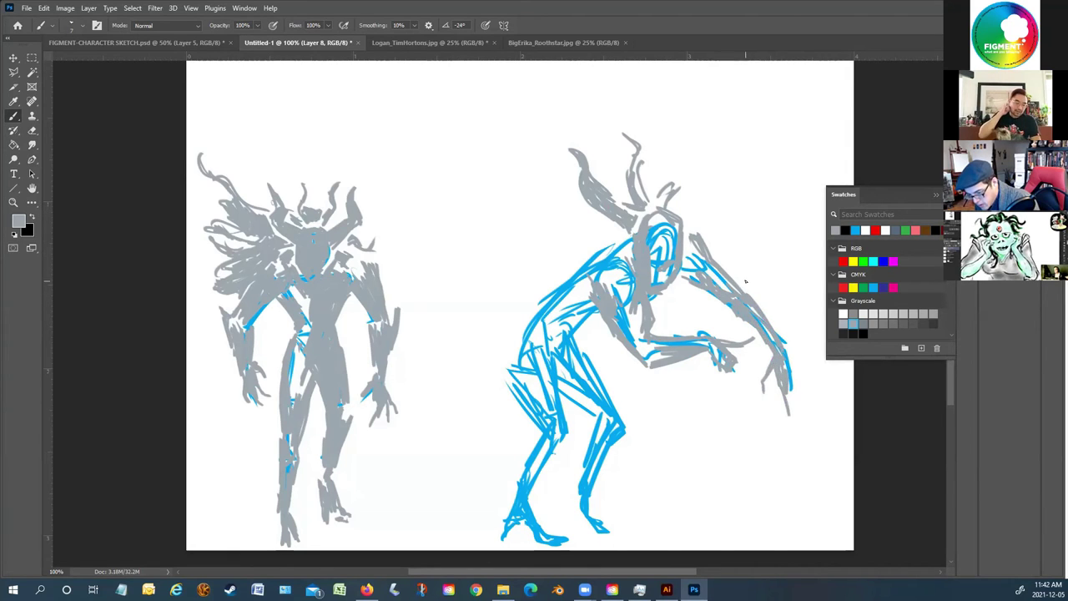
# Add the second curved horn to the crouching figure and surround its head with more curling grey tendrils
pyautogui.moveTo(694, 218)
pyautogui.mouseDown()
pyautogui.moveTo(731, 165)
pyautogui.moveTo(761, 153)
pyautogui.moveTo(706, 219)
pyautogui.moveTo(746, 155)
pyautogui.moveTo(683, 202)
pyautogui.moveTo(700, 197)
pyautogui.moveTo(670, 142)
pyautogui.moveTo(677, 199)
pyautogui.moveTo(759, 197)
pyautogui.moveTo(769, 205)
pyautogui.moveTo(748, 195)
pyautogui.moveTo(767, 208)
pyautogui.moveTo(732, 188)
pyautogui.moveTo(691, 201)
pyautogui.moveTo(709, 182)
pyautogui.moveTo(667, 190)
pyautogui.moveTo(700, 166)
pyautogui.moveTo(689, 152)
pyautogui.moveTo(684, 171)
pyautogui.moveTo(692, 158)
pyautogui.moveTo(688, 174)
pyautogui.moveTo(681, 147)
pyautogui.moveTo(666, 189)
pyautogui.mouseUp()
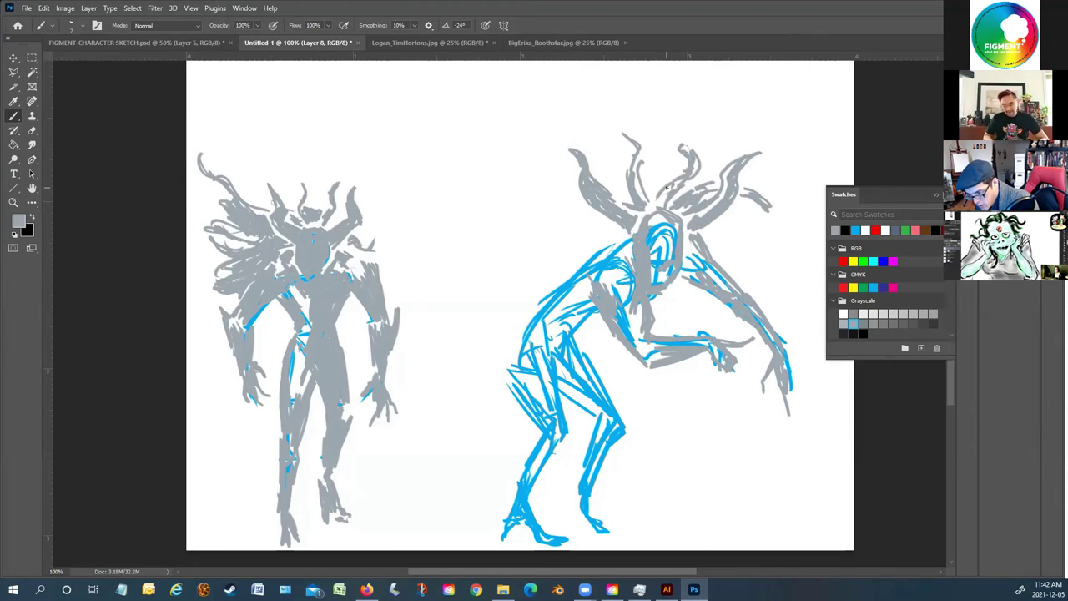
pyautogui.moveTo(585, 231)
pyautogui.mouseDown()
pyautogui.moveTo(611, 228)
pyautogui.moveTo(560, 243)
pyautogui.moveTo(594, 227)
pyautogui.moveTo(556, 265)
pyautogui.moveTo(570, 232)
pyautogui.moveTo(601, 232)
pyautogui.mouseUp()
pyautogui.moveTo(636, 134)
pyautogui.mouseDown()
pyautogui.moveTo(628, 127)
pyautogui.moveTo(648, 167)
pyautogui.mouseUp()
pyautogui.moveTo(715, 233)
pyautogui.mouseDown()
pyautogui.moveTo(741, 247)
pyautogui.moveTo(712, 233)
pyautogui.moveTo(721, 239)
pyautogui.mouseUp()
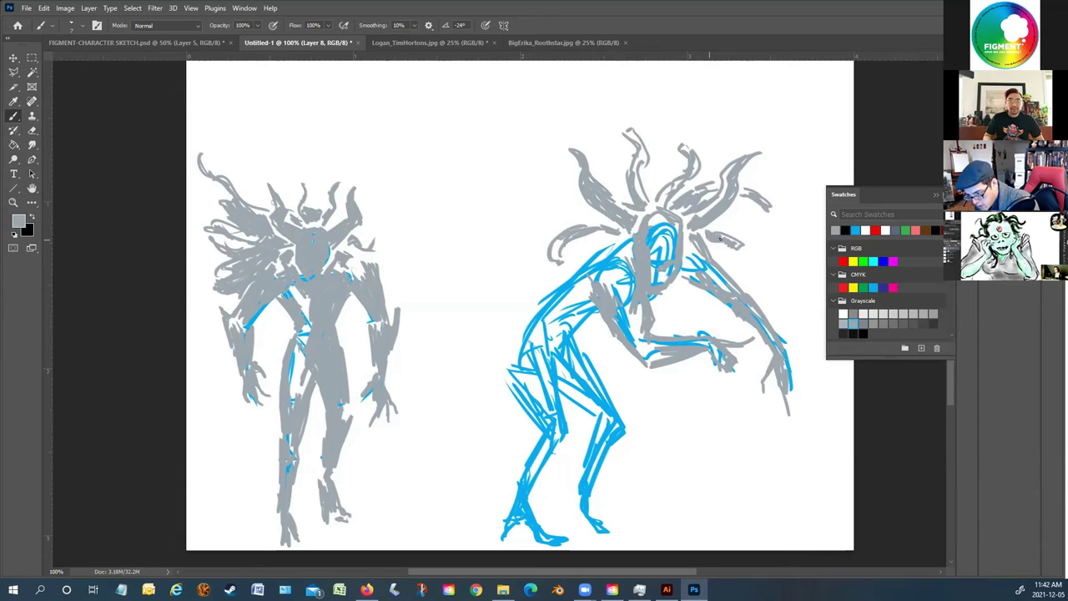
# Paint grey strokes behind the crouching figure's neck, along its chest and belly, and down the forward leg to the foot
pyautogui.moveTo(595, 230)
pyautogui.mouseDown()
pyautogui.moveTo(616, 238)
pyautogui.moveTo(575, 273)
pyautogui.mouseUp()
pyautogui.moveTo(599, 239); pyautogui.dragTo(584, 261)
pyautogui.moveTo(672, 277)
pyautogui.mouseDown()
pyautogui.moveTo(663, 300)
pyautogui.moveTo(677, 281)
pyautogui.moveTo(652, 302)
pyautogui.moveTo(588, 297)
pyautogui.moveTo(603, 318)
pyautogui.moveTo(571, 327)
pyautogui.moveTo(563, 335)
pyautogui.moveTo(575, 327)
pyautogui.moveTo(584, 357)
pyautogui.moveTo(555, 367)
pyautogui.moveTo(575, 369)
pyautogui.moveTo(591, 411)
pyautogui.moveTo(603, 389)
pyautogui.moveTo(564, 387)
pyautogui.mouseUp()
pyautogui.moveTo(585, 351)
pyautogui.mouseDown()
pyautogui.moveTo(627, 430)
pyautogui.moveTo(618, 440)
pyautogui.moveTo(589, 429)
pyautogui.moveTo(602, 433)
pyautogui.mouseUp()
pyautogui.moveTo(603, 386)
pyautogui.mouseDown()
pyautogui.moveTo(605, 434)
pyautogui.moveTo(587, 450)
pyautogui.moveTo(589, 493)
pyautogui.moveTo(593, 442)
pyautogui.moveTo(581, 524)
pyautogui.moveTo(604, 526)
pyautogui.moveTo(585, 541)
pyautogui.moveTo(590, 524)
pyautogui.moveTo(634, 539)
pyautogui.moveTo(609, 539)
pyautogui.moveTo(583, 505)
pyautogui.moveTo(612, 424)
pyautogui.mouseUp()
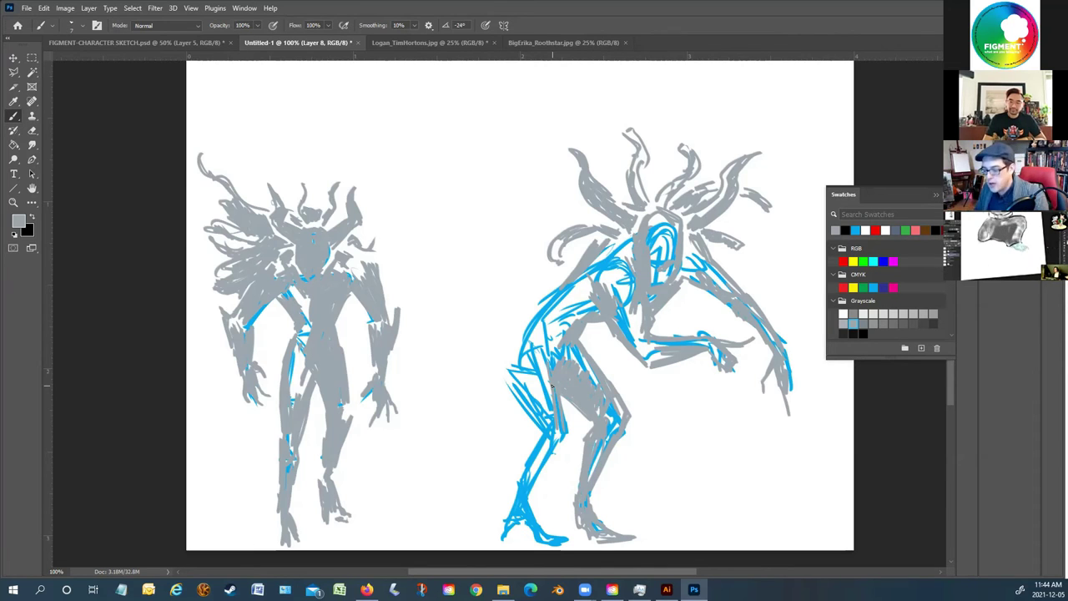
# Block in the crouching figure's arched back and rear leg in grey, from the hip through the thigh and shin to the foot
pyautogui.moveTo(590, 250); pyautogui.dragTo(544, 307)
pyautogui.moveTo(621, 237)
pyautogui.mouseDown()
pyautogui.moveTo(581, 282)
pyautogui.moveTo(590, 297)
pyautogui.moveTo(564, 288)
pyautogui.moveTo(543, 308)
pyautogui.moveTo(532, 340)
pyautogui.moveTo(535, 354)
pyautogui.moveTo(549, 346)
pyautogui.moveTo(537, 321)
pyautogui.moveTo(511, 389)
pyautogui.moveTo(513, 373)
pyautogui.moveTo(541, 435)
pyautogui.mouseUp()
pyautogui.moveTo(523, 370); pyautogui.dragTo(546, 447)
pyautogui.moveTo(518, 389); pyautogui.dragTo(539, 447)
pyautogui.moveTo(531, 367)
pyautogui.mouseDown()
pyautogui.moveTo(539, 417)
pyautogui.moveTo(526, 389)
pyautogui.mouseUp()
pyautogui.moveTo(537, 328)
pyautogui.mouseDown()
pyautogui.moveTo(532, 354)
pyautogui.moveTo(556, 310)
pyautogui.moveTo(576, 300)
pyautogui.moveTo(545, 324)
pyautogui.moveTo(543, 301)
pyautogui.moveTo(520, 340)
pyautogui.mouseUp()
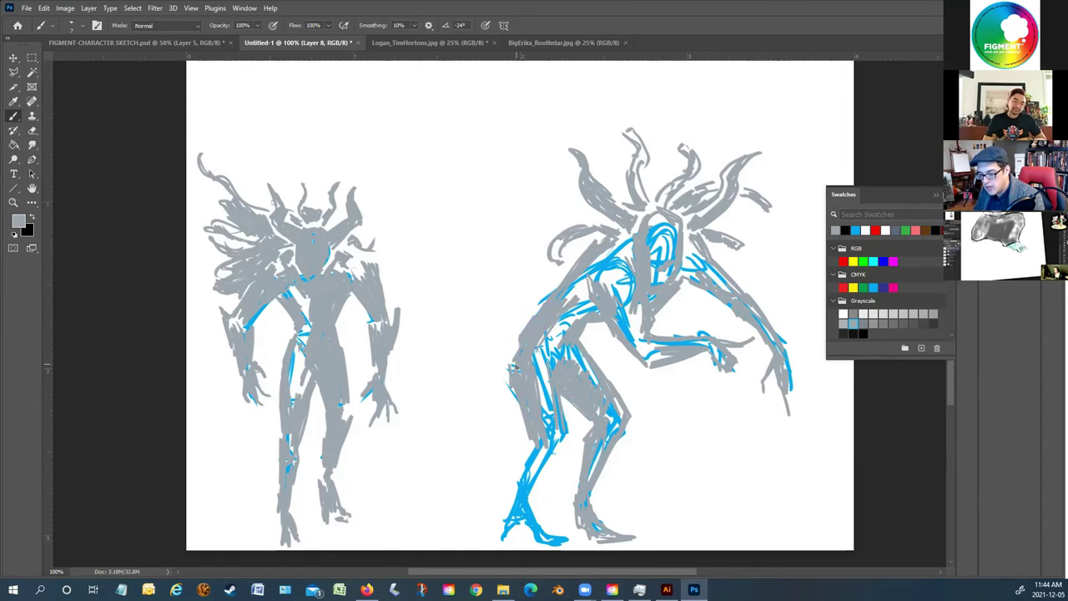
pyautogui.moveTo(536, 445)
pyautogui.mouseDown()
pyautogui.moveTo(523, 506)
pyautogui.moveTo(553, 492)
pyautogui.moveTo(537, 516)
pyautogui.moveTo(519, 506)
pyautogui.moveTo(525, 536)
pyautogui.moveTo(543, 526)
pyautogui.moveTo(564, 542)
pyautogui.moveTo(518, 549)
pyautogui.moveTo(513, 528)
pyautogui.moveTo(511, 543)
pyautogui.moveTo(523, 536)
pyautogui.mouseUp()
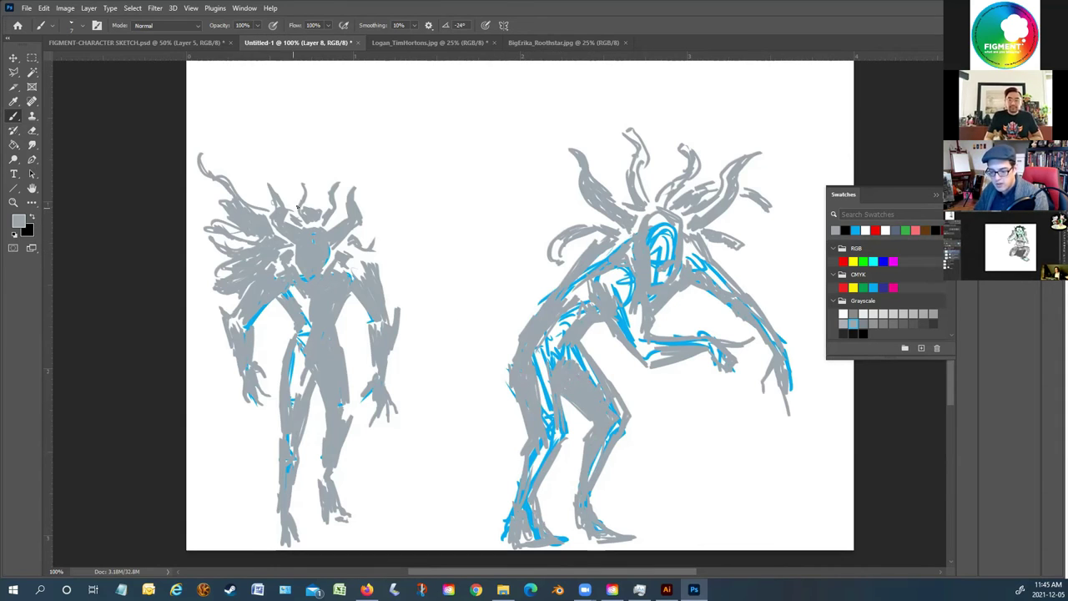
# Extend the tip of the crouching figure's upper tendril and thicken the grey on its forward leg, rear heel and belly
pyautogui.moveTo(629, 131); pyautogui.dragTo(608, 124)
pyautogui.moveTo(588, 351)
pyautogui.mouseDown()
pyautogui.moveTo(624, 402)
pyautogui.moveTo(591, 507)
pyautogui.moveTo(604, 531)
pyautogui.mouseUp()
pyautogui.moveTo(508, 524); pyautogui.dragTo(510, 544)
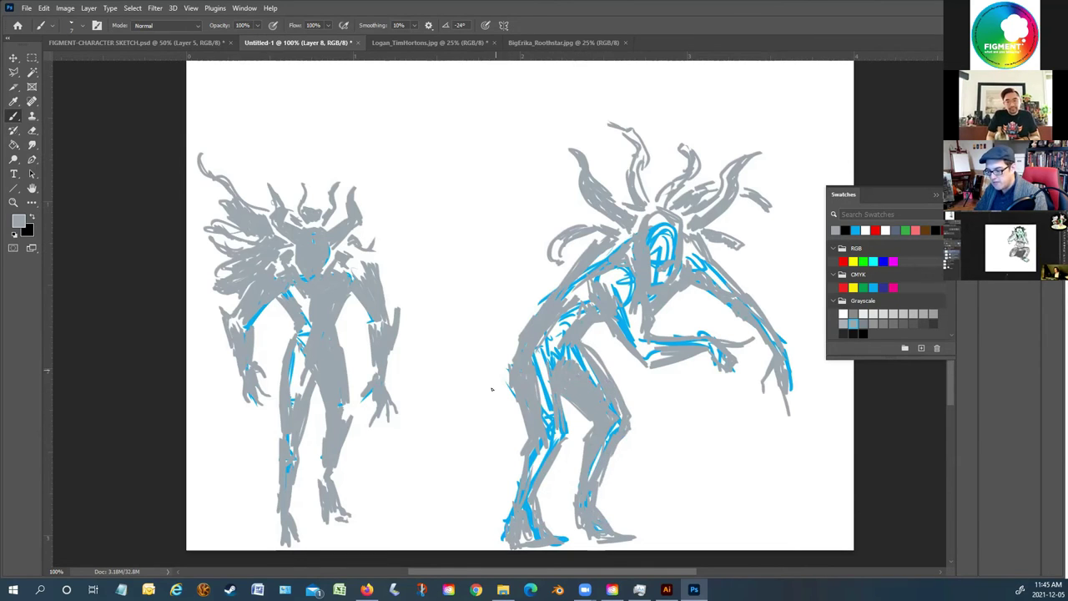
pyautogui.moveTo(588, 292)
pyautogui.mouseDown()
pyautogui.moveTo(536, 375)
pyautogui.moveTo(592, 315)
pyautogui.moveTo(606, 378)
pyautogui.mouseUp()
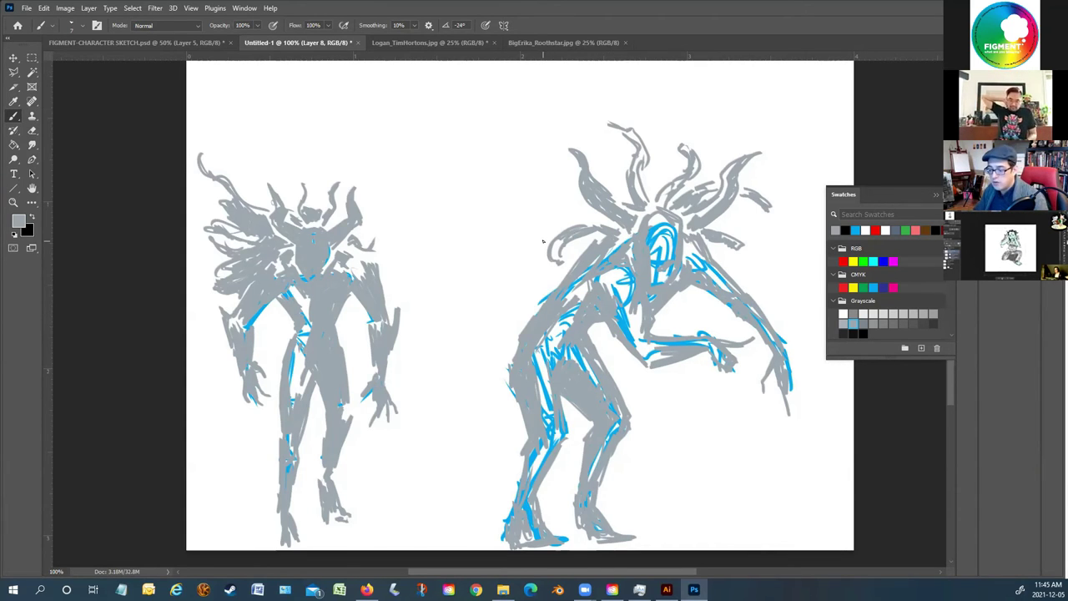
# Add hanging clawed fingers to the crouching figure's bent arm and paint drooping tendrils above the outstretched arm
pyautogui.moveTo(736, 359)
pyautogui.mouseDown()
pyautogui.moveTo(745, 384)
pyautogui.moveTo(719, 389)
pyautogui.mouseUp()
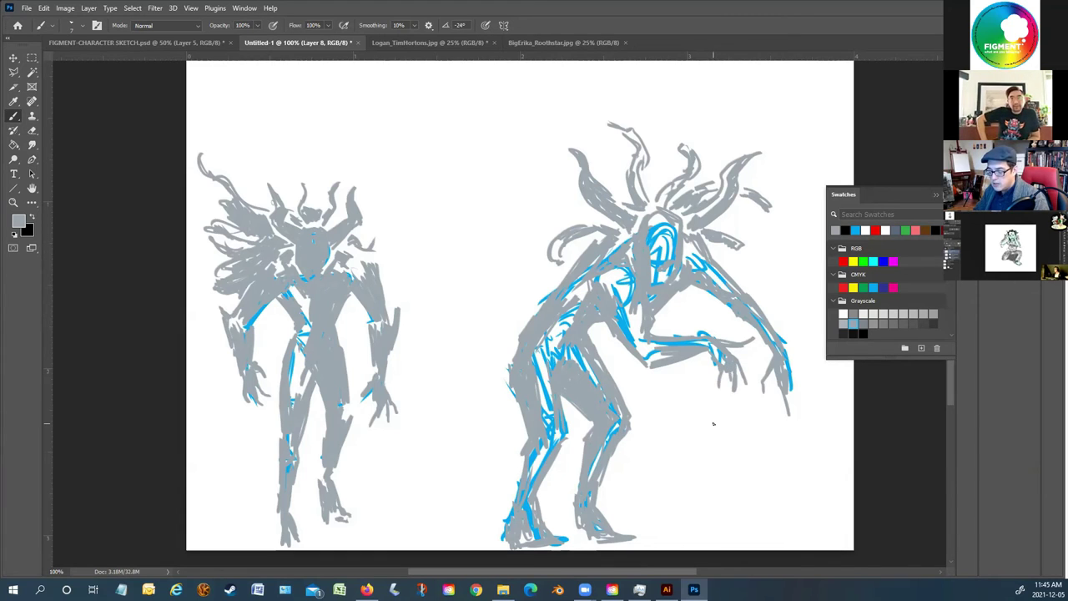
pyautogui.moveTo(749, 244); pyautogui.dragTo(778, 297)
pyautogui.moveTo(738, 247); pyautogui.dragTo(762, 264)
pyautogui.moveTo(745, 263); pyautogui.dragTo(723, 243)
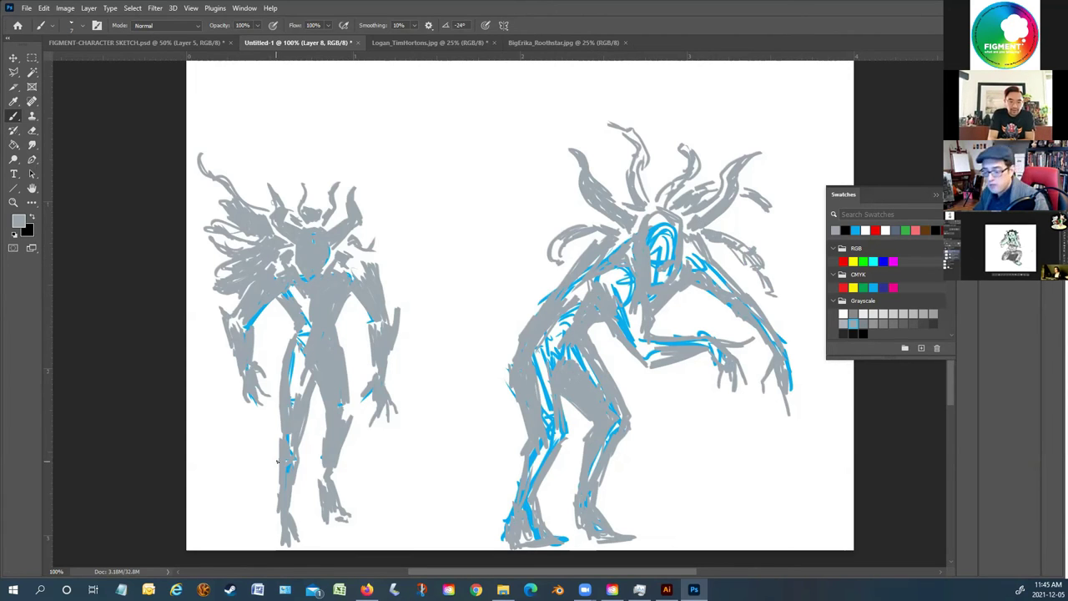
# Touch up the standing creature's shoulder tendrils and widen both outer thighs with grey strokes
pyautogui.moveTo(372, 251); pyautogui.dragTo(377, 266)
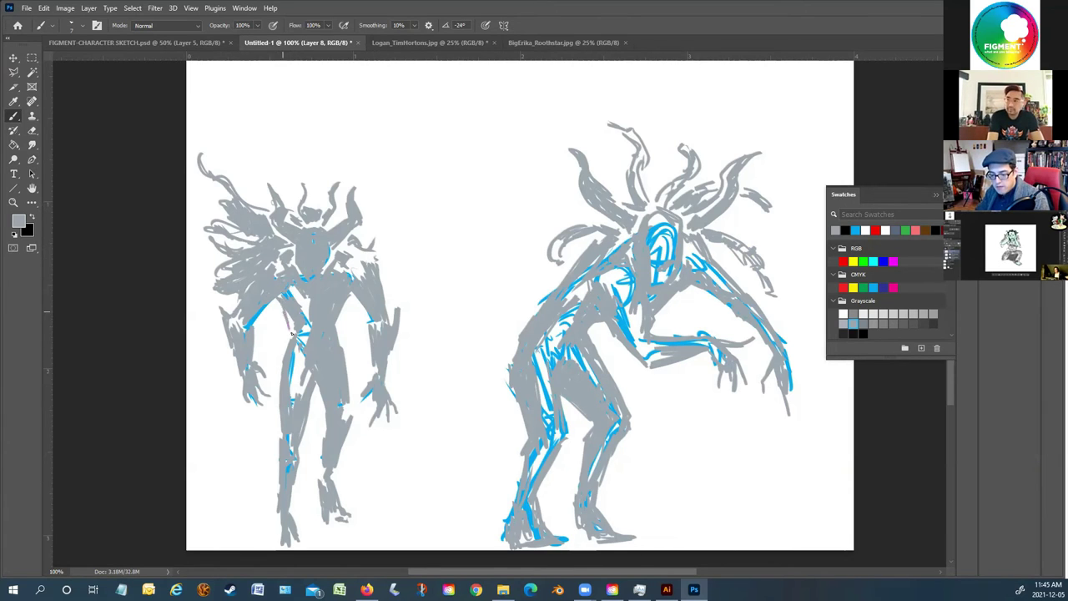
pyautogui.moveTo(293, 331)
pyautogui.mouseDown()
pyautogui.moveTo(281, 364)
pyautogui.moveTo(283, 414)
pyautogui.mouseUp()
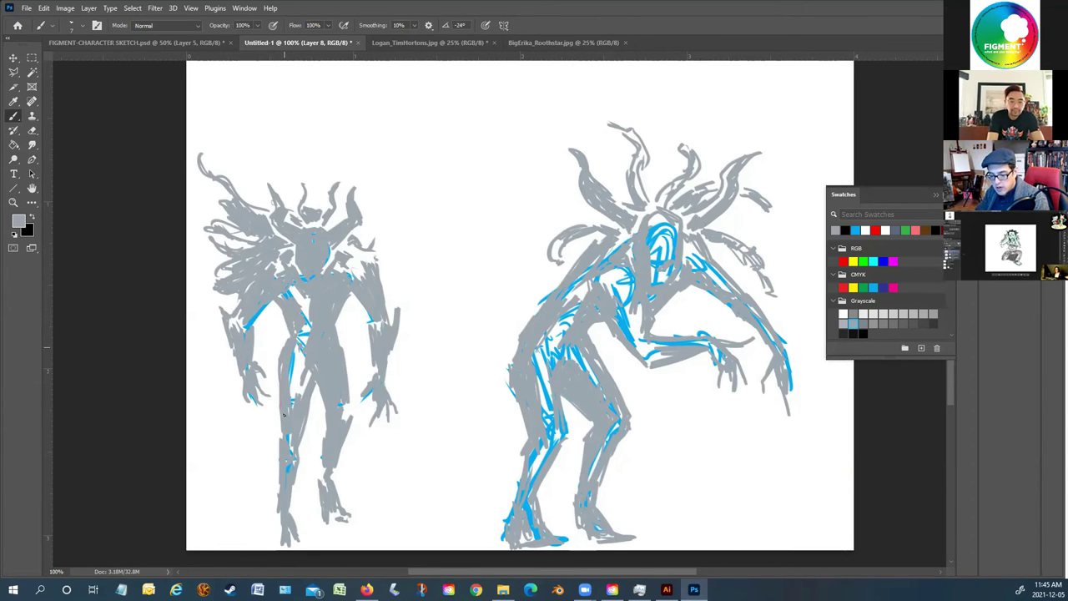
pyautogui.moveTo(334, 337); pyautogui.dragTo(354, 398)
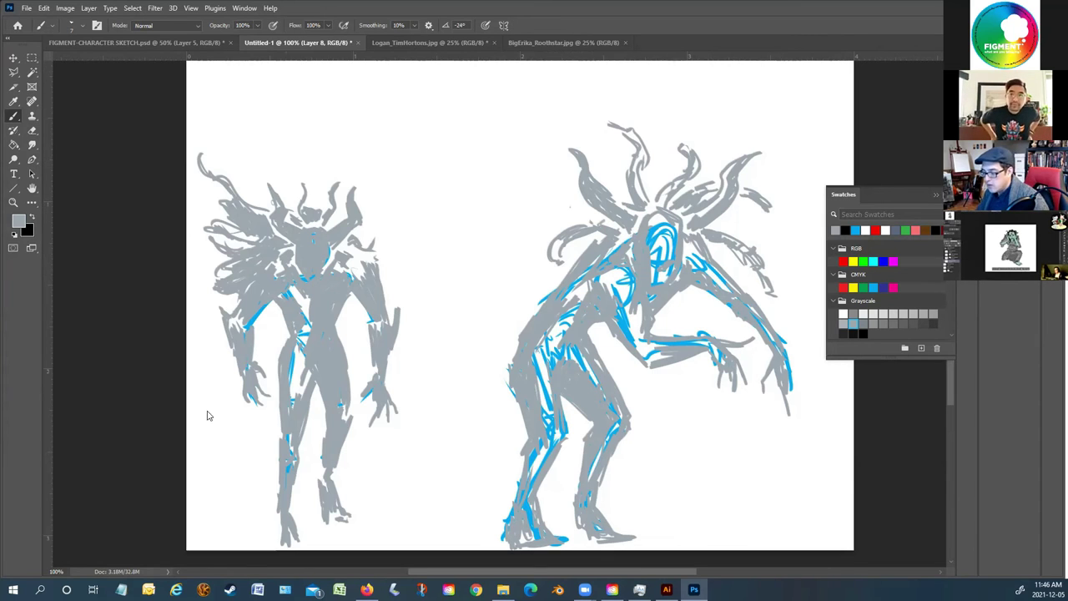
# Add a new layer above Layer 10, then make Layer 10 the active layer again
pyautogui.press('F7')
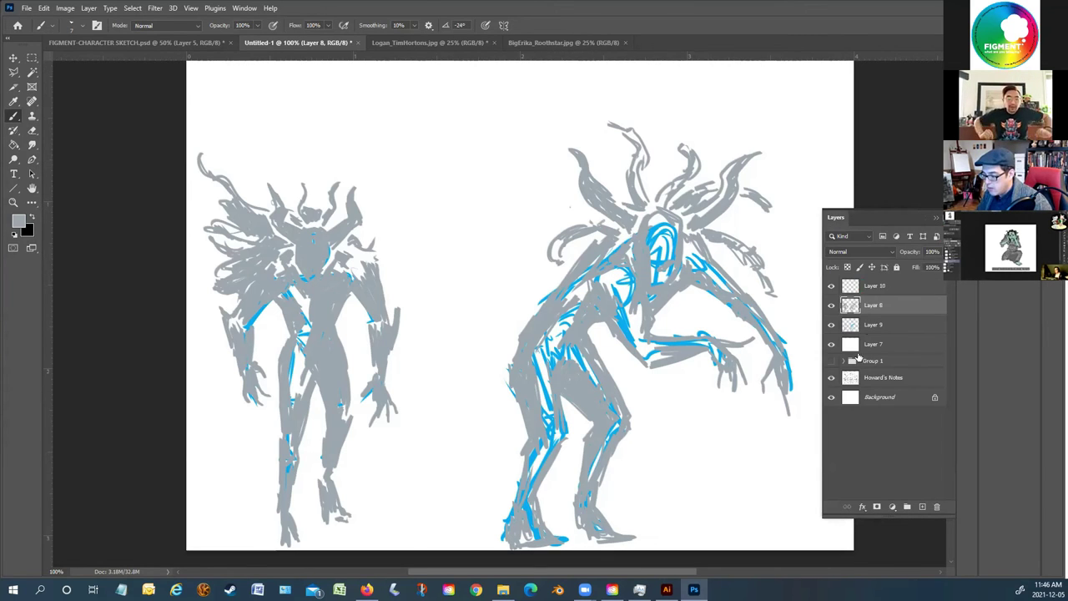
pyautogui.click(885, 289)
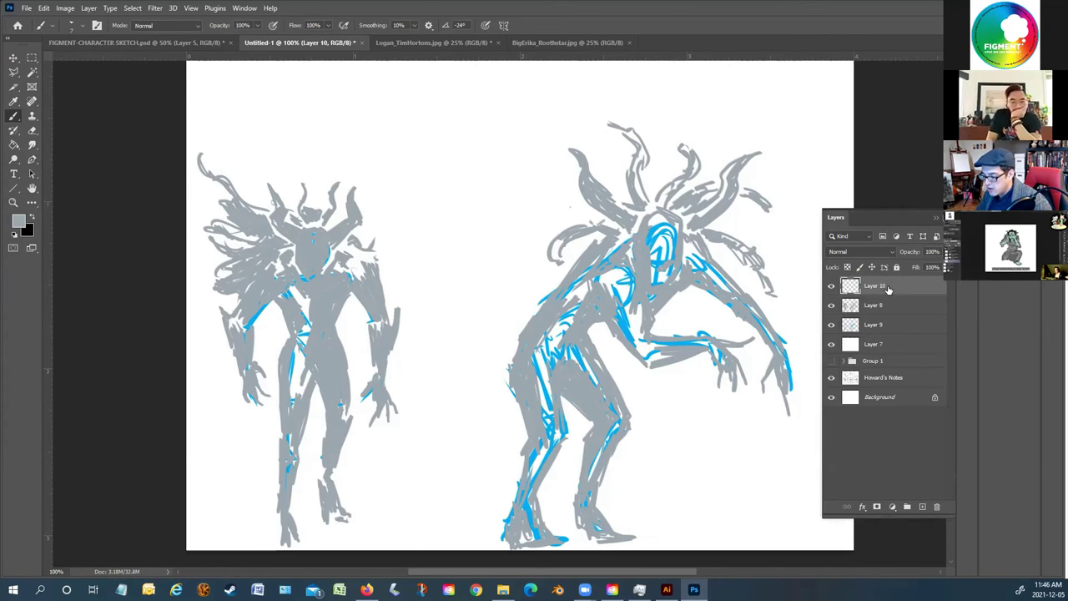
pyautogui.click(923, 508)
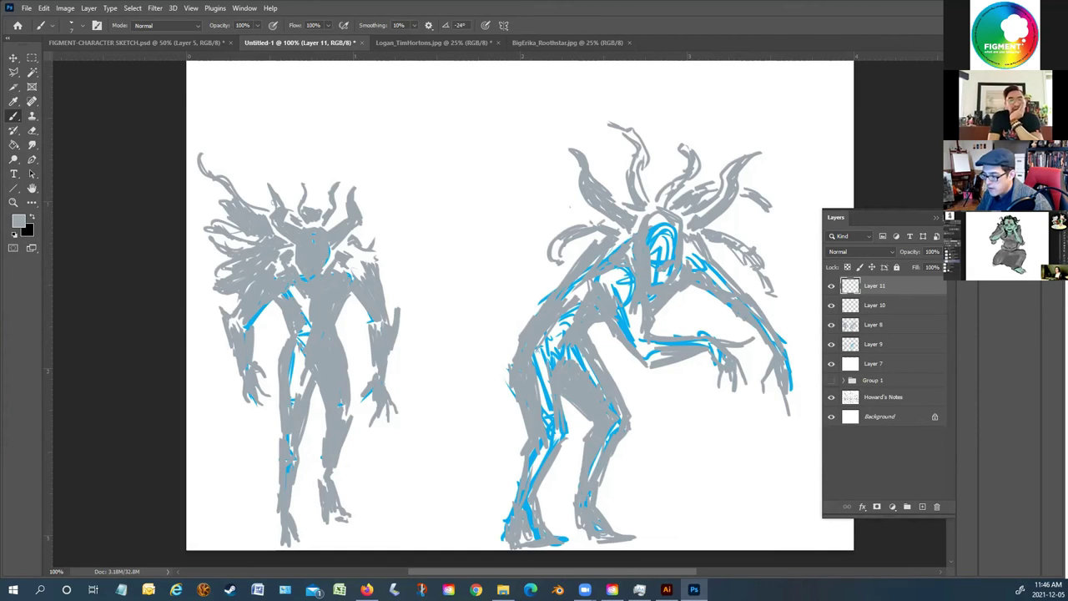
pyautogui.press('F7')
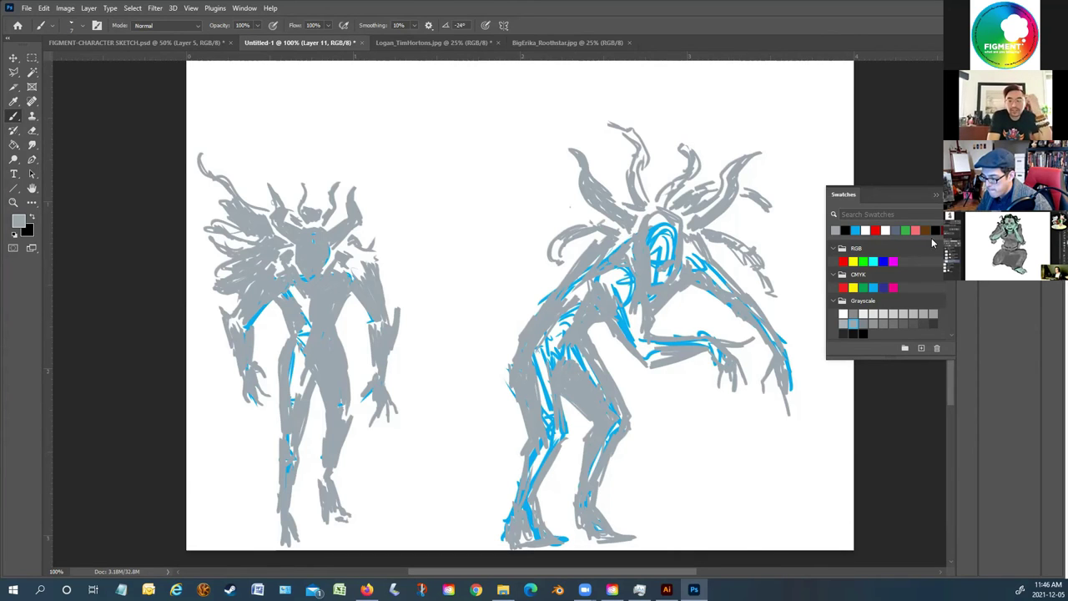
pyautogui.press('F7')
pyautogui.click(870, 307)
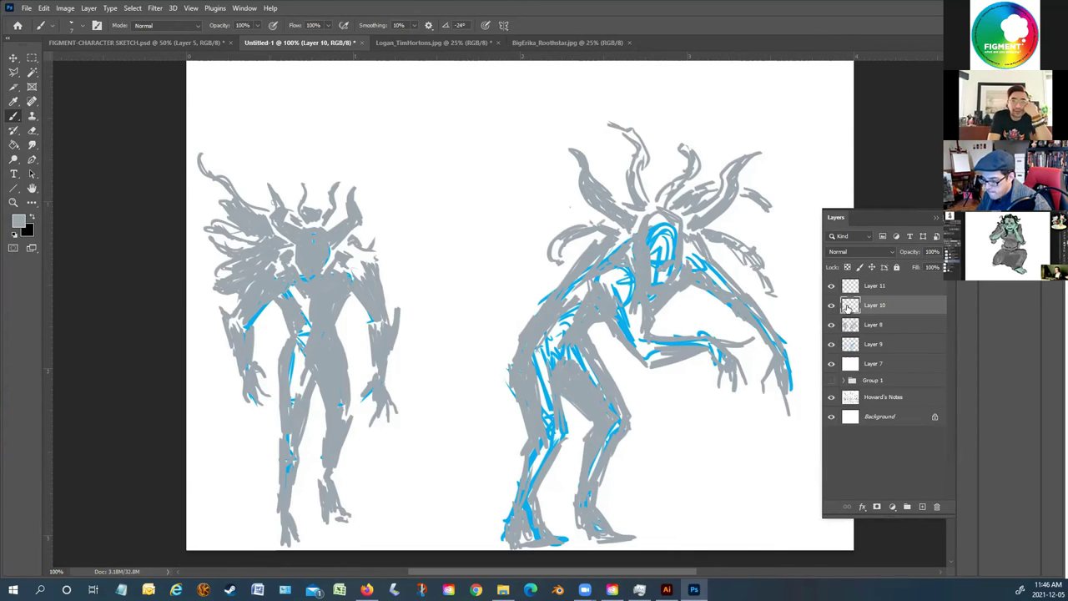
# Set the foreground colour to a dark grey from the Grayscale swatches, keeping black as the background colour
pyautogui.click(32, 216)
pyautogui.press('F7')
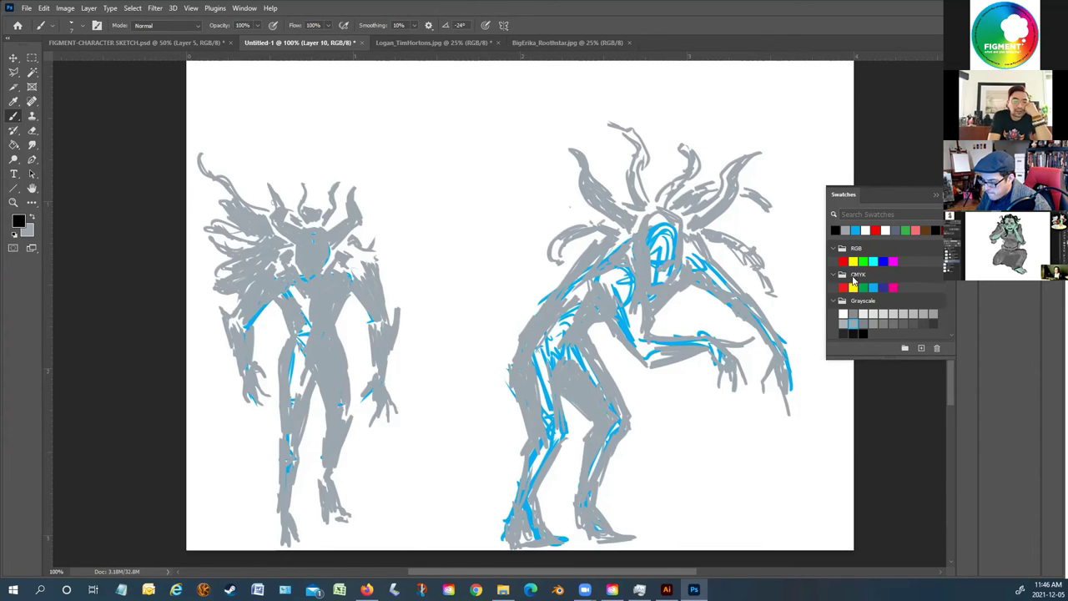
pyautogui.click(924, 324)
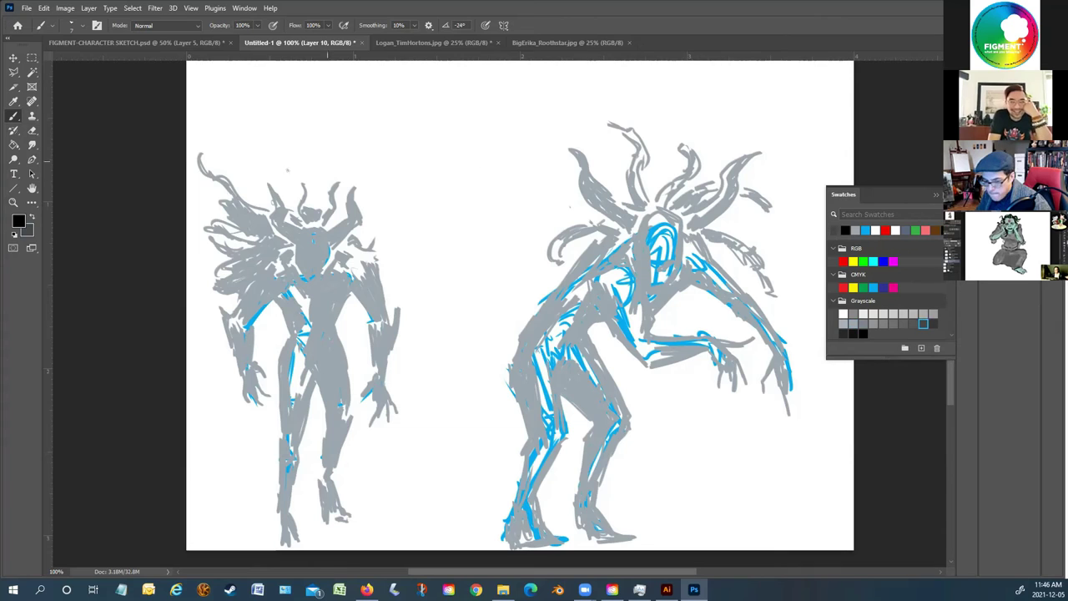
pyautogui.press('x')
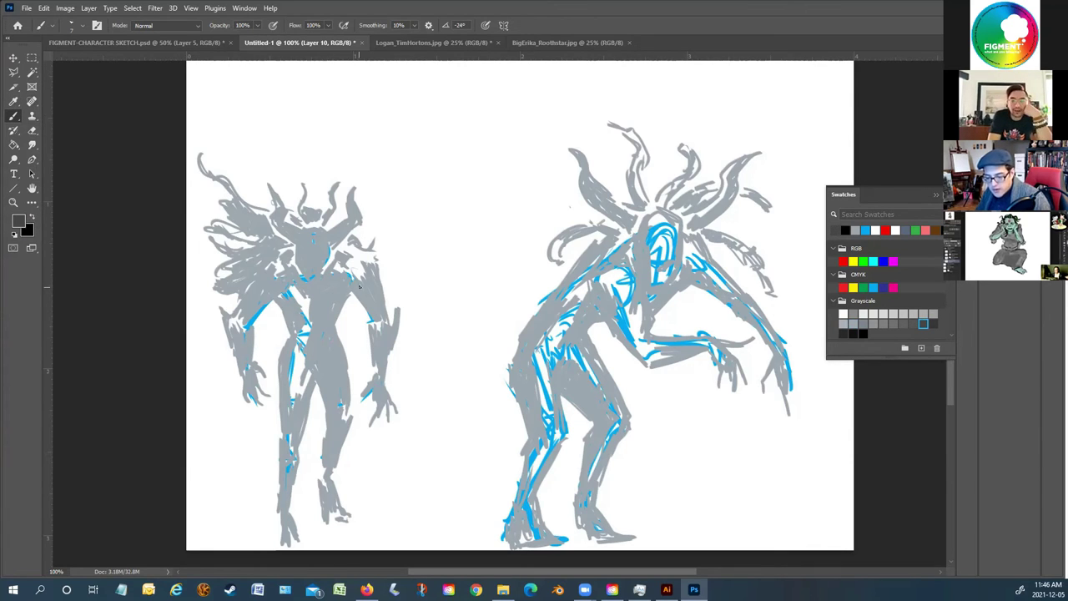
pyautogui.press('F7')
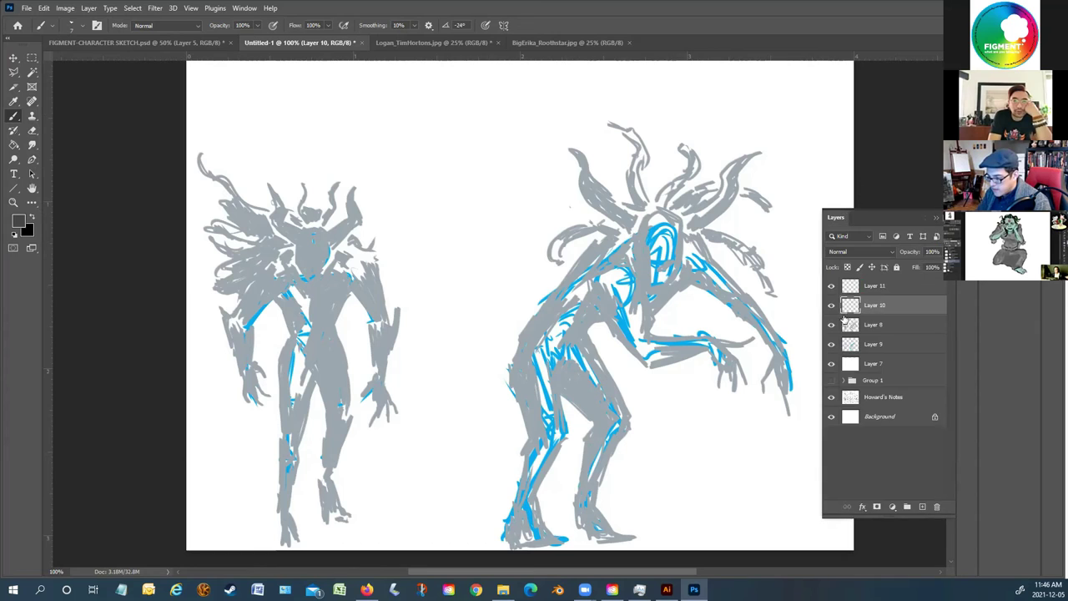
# Draw dark grey contour lines on Layer 10 around the standing creature's jaw, one shoulder and both sides of the chest
pyautogui.moveTo(314, 277)
pyautogui.mouseDown()
pyautogui.moveTo(293, 249)
pyautogui.moveTo(331, 262)
pyautogui.moveTo(334, 249)
pyautogui.moveTo(249, 260)
pyautogui.mouseUp()
pyautogui.moveTo(252, 269)
pyautogui.mouseDown()
pyautogui.moveTo(242, 315)
pyautogui.moveTo(287, 314)
pyautogui.mouseUp()
pyautogui.moveTo(352, 295); pyautogui.dragTo(342, 310)
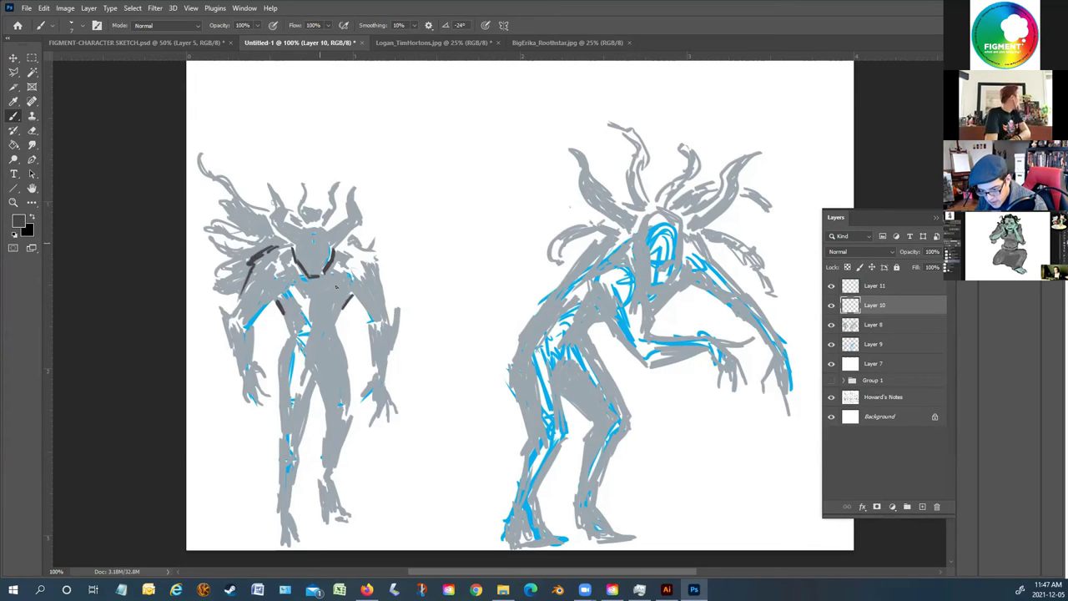
# Outline a long hanging loincloth panel with a straight hem over the standing creature's leg, plus a pointed flap across the hip
pyautogui.moveTo(301, 350); pyautogui.dragTo(327, 475)
pyautogui.moveTo(324, 353)
pyautogui.mouseDown()
pyautogui.moveTo(347, 494)
pyautogui.moveTo(320, 496)
pyautogui.mouseUp()
pyautogui.moveTo(326, 464); pyautogui.dragTo(325, 484)
pyautogui.moveTo(302, 369); pyautogui.dragTo(319, 434)
pyautogui.moveTo(321, 353)
pyautogui.mouseDown()
pyautogui.moveTo(327, 373)
pyautogui.moveTo(300, 376)
pyautogui.moveTo(261, 412)
pyautogui.mouseUp()
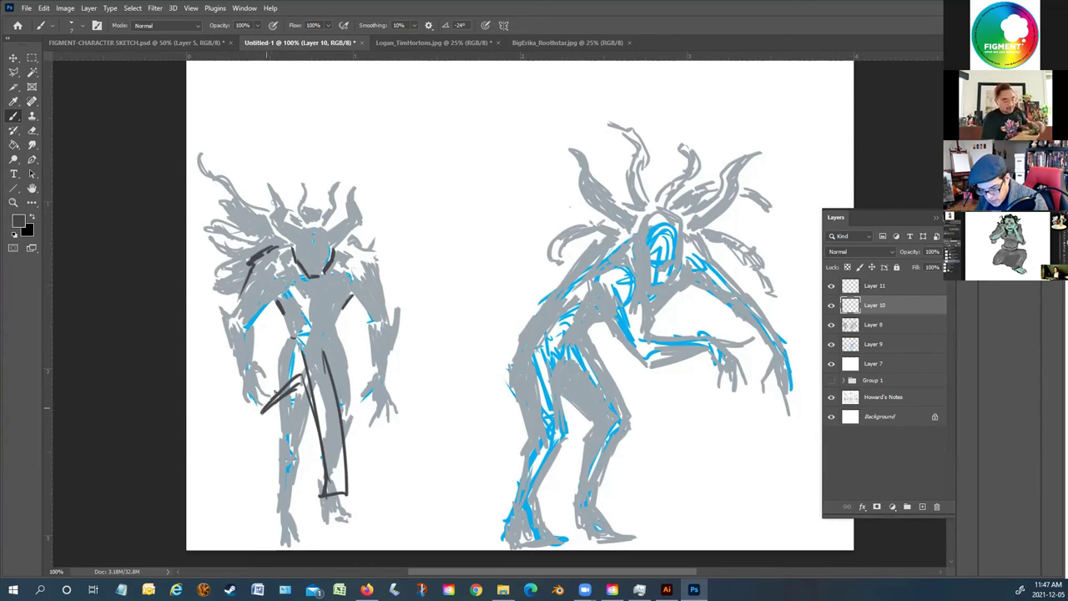
# Draw the pointed cloth flap over the opposite hip and a long slanting skirt edge from the waist down beside the leg
pyautogui.moveTo(335, 374); pyautogui.dragTo(361, 404)
pyautogui.moveTo(296, 345); pyautogui.dragTo(246, 452)
pyautogui.moveTo(265, 414); pyautogui.dragTo(238, 493)
pyautogui.moveTo(284, 352); pyautogui.dragTo(234, 501)
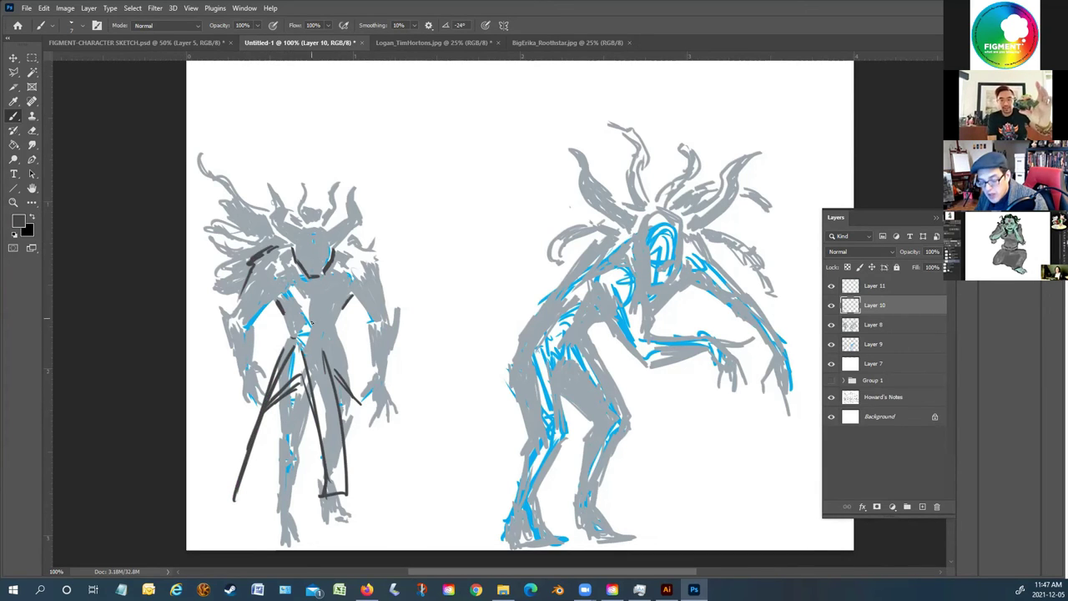
pyautogui.moveTo(341, 348); pyautogui.dragTo(357, 399)
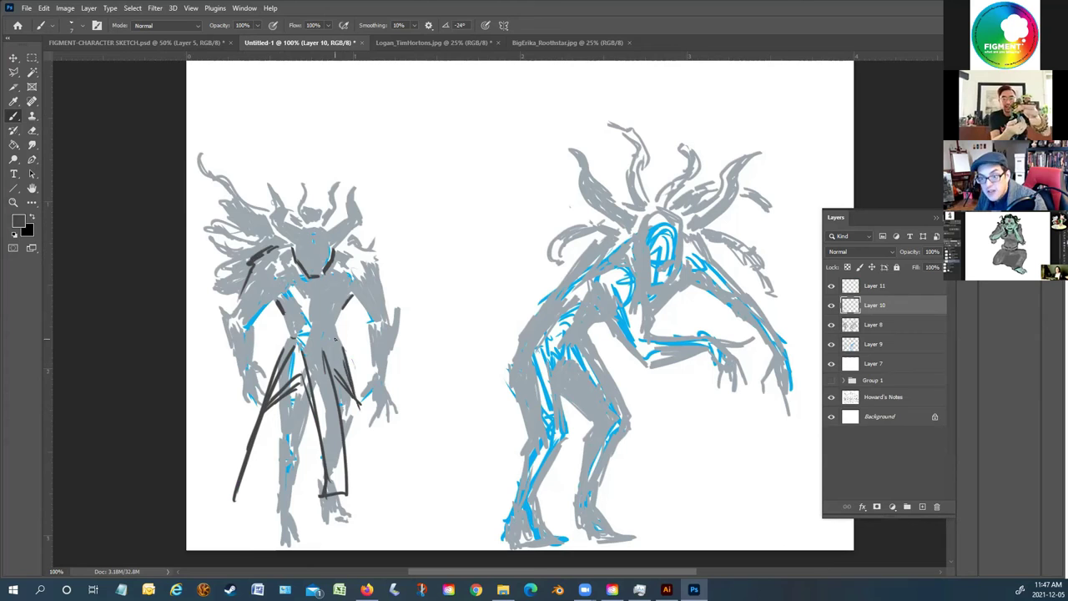
# Draw dark angular armour plates over both shoulders of the standing creature, plus a short mark at its waist
pyautogui.moveTo(338, 327); pyautogui.dragTo(339, 336)
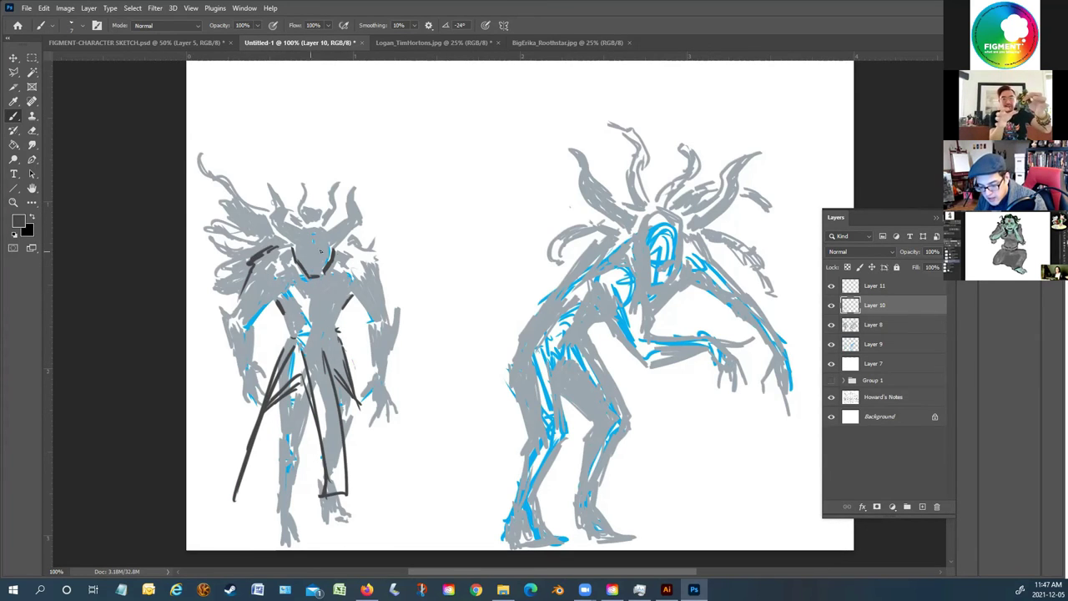
pyautogui.moveTo(372, 250)
pyautogui.mouseDown()
pyautogui.moveTo(357, 274)
pyautogui.moveTo(333, 277)
pyautogui.mouseUp()
pyautogui.moveTo(269, 256)
pyautogui.mouseDown()
pyautogui.moveTo(290, 272)
pyautogui.moveTo(282, 278)
pyautogui.moveTo(299, 281)
pyautogui.mouseUp()
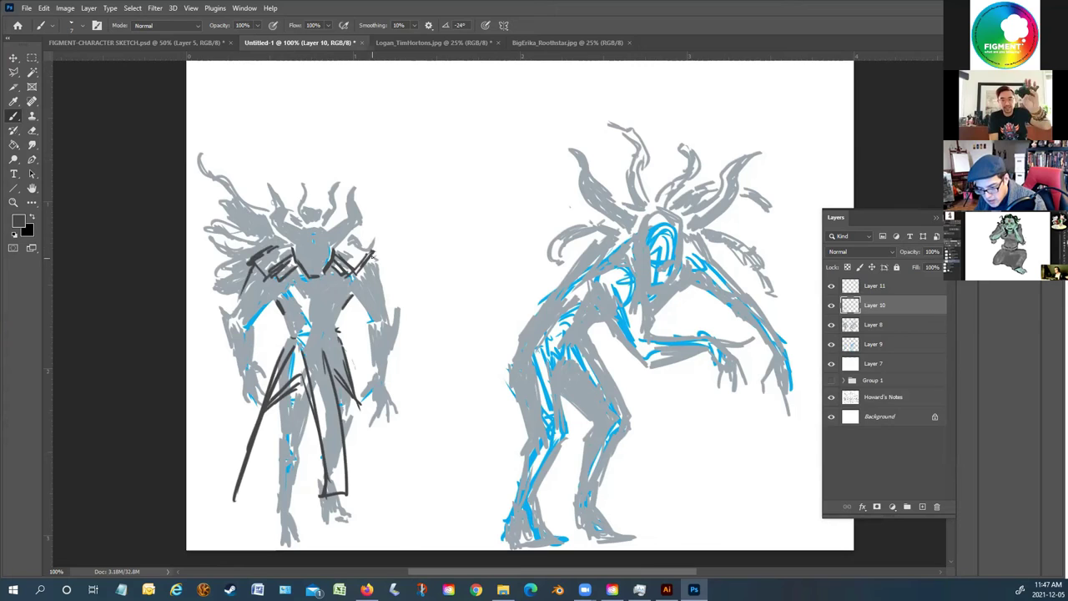
pyautogui.moveTo(376, 250)
pyautogui.mouseDown()
pyautogui.moveTo(386, 276)
pyautogui.moveTo(358, 287)
pyautogui.moveTo(370, 289)
pyautogui.mouseUp()
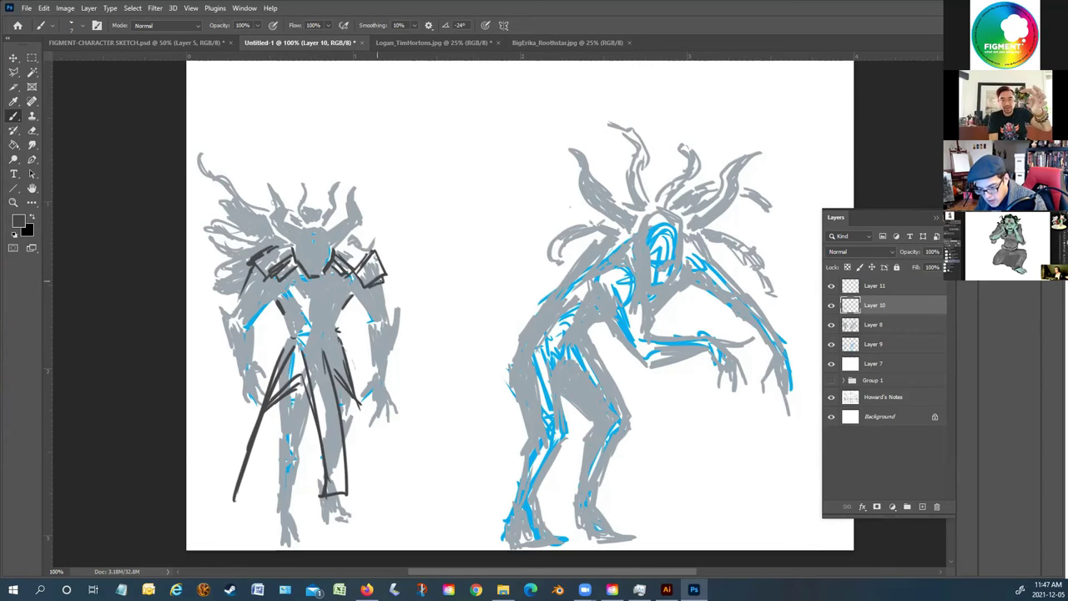
pyautogui.moveTo(265, 275); pyautogui.dragTo(244, 289)
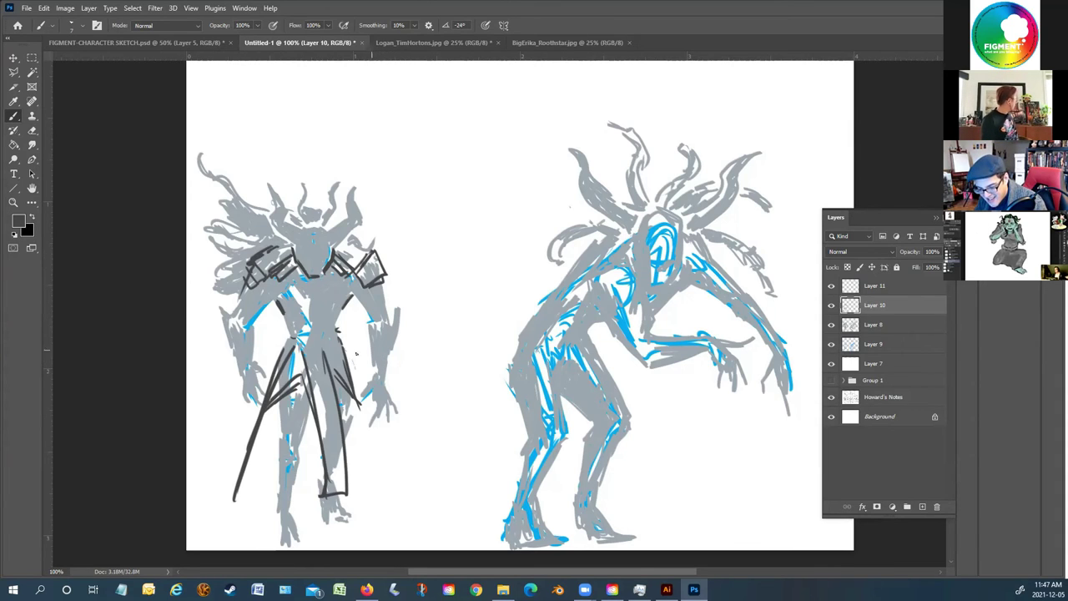
# Outline pointed bracers with zigzag overlapping plates on both forearms of the standing creature
pyautogui.moveTo(392, 319); pyautogui.dragTo(376, 342)
pyautogui.moveTo(383, 341)
pyautogui.mouseDown()
pyautogui.moveTo(396, 334)
pyautogui.moveTo(380, 343)
pyautogui.moveTo(386, 380)
pyautogui.moveTo(378, 387)
pyautogui.moveTo(371, 374)
pyautogui.mouseUp()
pyautogui.moveTo(376, 344); pyautogui.dragTo(373, 371)
pyautogui.moveTo(244, 312)
pyautogui.mouseDown()
pyautogui.moveTo(236, 359)
pyautogui.moveTo(233, 384)
pyautogui.mouseUp()
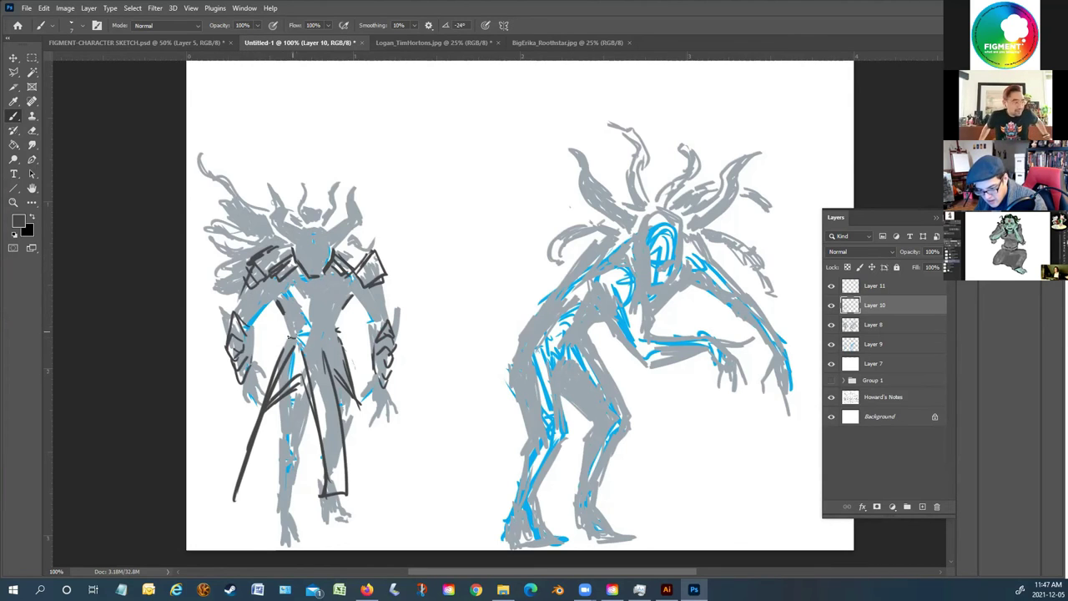
# Darken the standing creature's hanging skirt panels and draw scaled greaves and a boot on its legs
pyautogui.moveTo(292, 426)
pyautogui.mouseDown()
pyautogui.moveTo(302, 430)
pyautogui.moveTo(278, 419)
pyautogui.moveTo(302, 457)
pyautogui.moveTo(288, 459)
pyautogui.moveTo(285, 541)
pyautogui.moveTo(269, 548)
pyautogui.moveTo(302, 484)
pyautogui.moveTo(300, 430)
pyautogui.moveTo(278, 404)
pyautogui.moveTo(309, 457)
pyautogui.moveTo(250, 469)
pyautogui.mouseUp()
pyautogui.moveTo(274, 408); pyautogui.dragTo(245, 486)
pyautogui.moveTo(307, 425)
pyautogui.mouseDown()
pyautogui.moveTo(313, 486)
pyautogui.moveTo(297, 493)
pyautogui.moveTo(305, 464)
pyautogui.moveTo(300, 482)
pyautogui.mouseUp()
pyautogui.moveTo(359, 402)
pyautogui.mouseDown()
pyautogui.moveTo(363, 443)
pyautogui.moveTo(347, 452)
pyautogui.moveTo(361, 453)
pyautogui.moveTo(353, 507)
pyautogui.moveTo(368, 538)
pyautogui.moveTo(352, 534)
pyautogui.moveTo(344, 505)
pyautogui.moveTo(344, 526)
pyautogui.moveTo(341, 352)
pyautogui.moveTo(362, 455)
pyautogui.mouseUp()
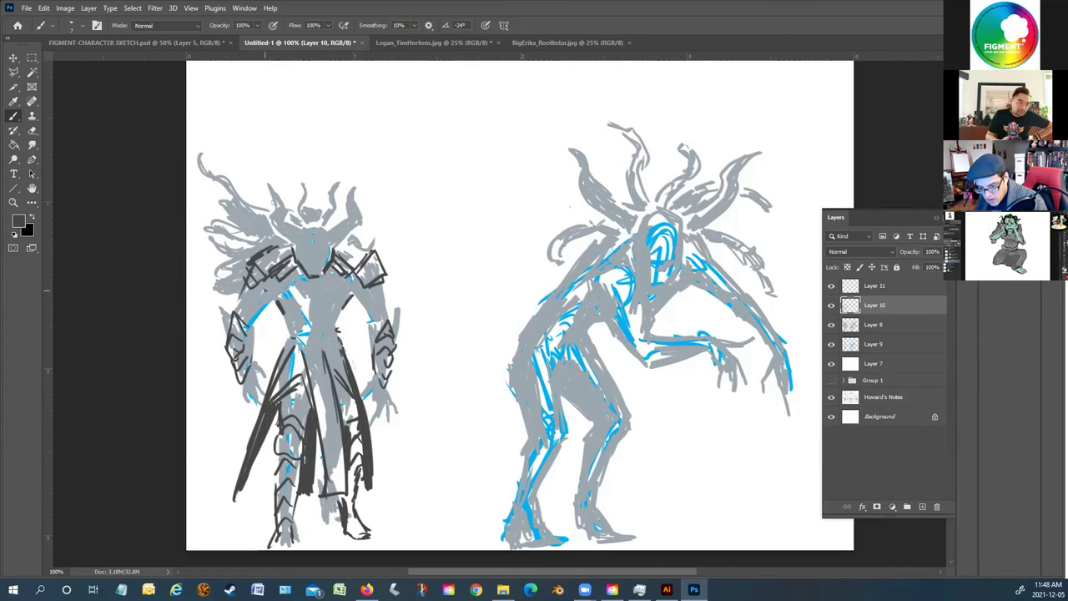
# Draw clawed fingers on both of the standing creature's hands, shade under one arm and outline the other upper arm
pyautogui.moveTo(348, 314)
pyautogui.mouseDown()
pyautogui.moveTo(343, 300)
pyautogui.moveTo(369, 292)
pyautogui.moveTo(364, 399)
pyautogui.moveTo(392, 428)
pyautogui.moveTo(385, 390)
pyautogui.moveTo(384, 408)
pyautogui.mouseUp()
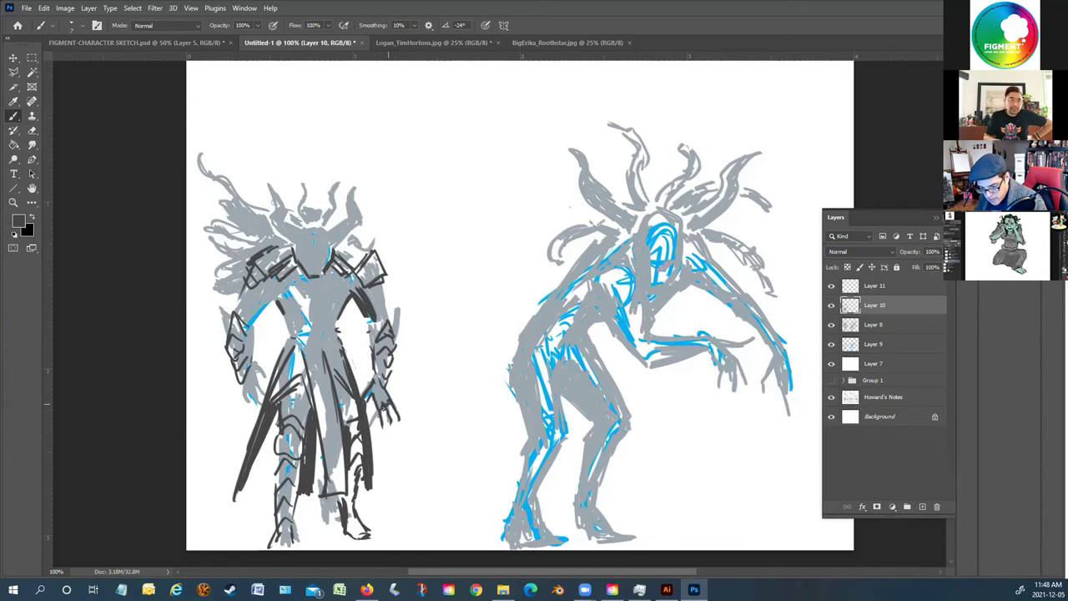
pyautogui.moveTo(262, 364)
pyautogui.mouseDown()
pyautogui.moveTo(250, 408)
pyautogui.moveTo(246, 382)
pyautogui.moveTo(238, 395)
pyautogui.moveTo(247, 434)
pyautogui.mouseUp()
pyautogui.moveTo(247, 288); pyautogui.dragTo(236, 313)
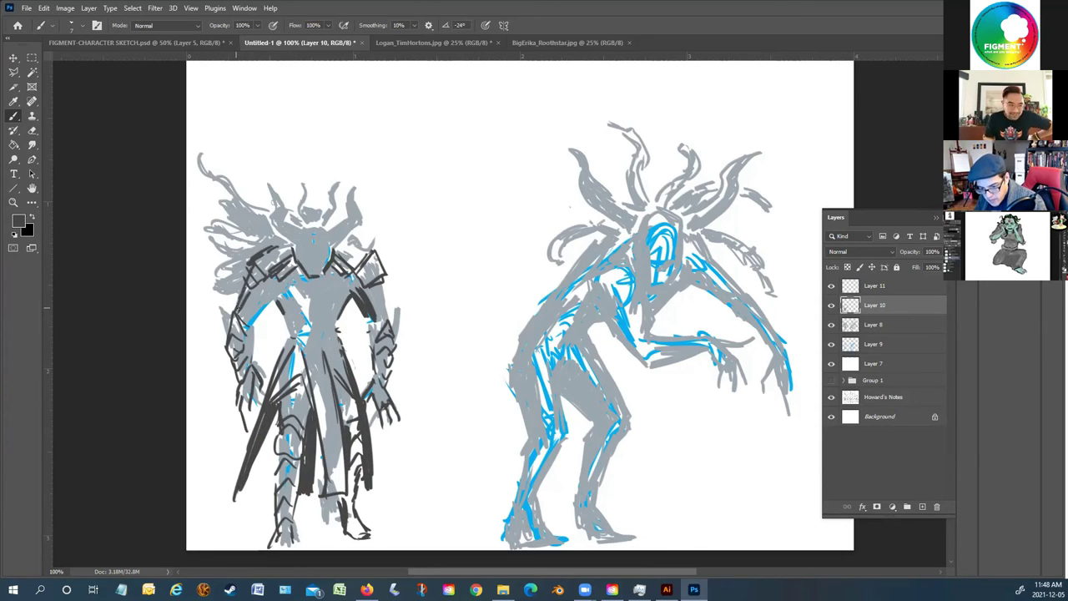
# Draw the long open vest edges and lapel lines down both sides of the standing creature's chest
pyautogui.moveTo(280, 281); pyautogui.dragTo(274, 302)
pyautogui.moveTo(359, 282); pyautogui.dragTo(347, 310)
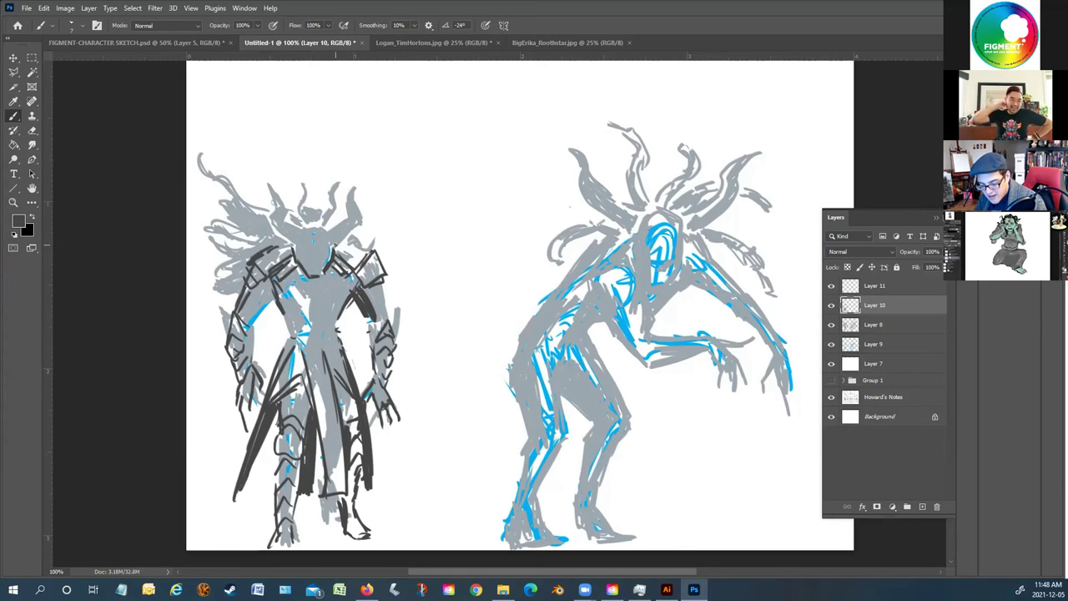
pyautogui.moveTo(332, 264)
pyautogui.mouseDown()
pyautogui.moveTo(327, 330)
pyautogui.moveTo(325, 307)
pyautogui.mouseUp()
pyautogui.moveTo(335, 277); pyautogui.dragTo(329, 327)
pyautogui.moveTo(311, 263); pyautogui.dragTo(294, 329)
pyautogui.moveTo(306, 268)
pyautogui.mouseDown()
pyautogui.moveTo(297, 336)
pyautogui.moveTo(285, 327)
pyautogui.mouseUp()
pyautogui.moveTo(282, 283); pyautogui.dragTo(284, 328)
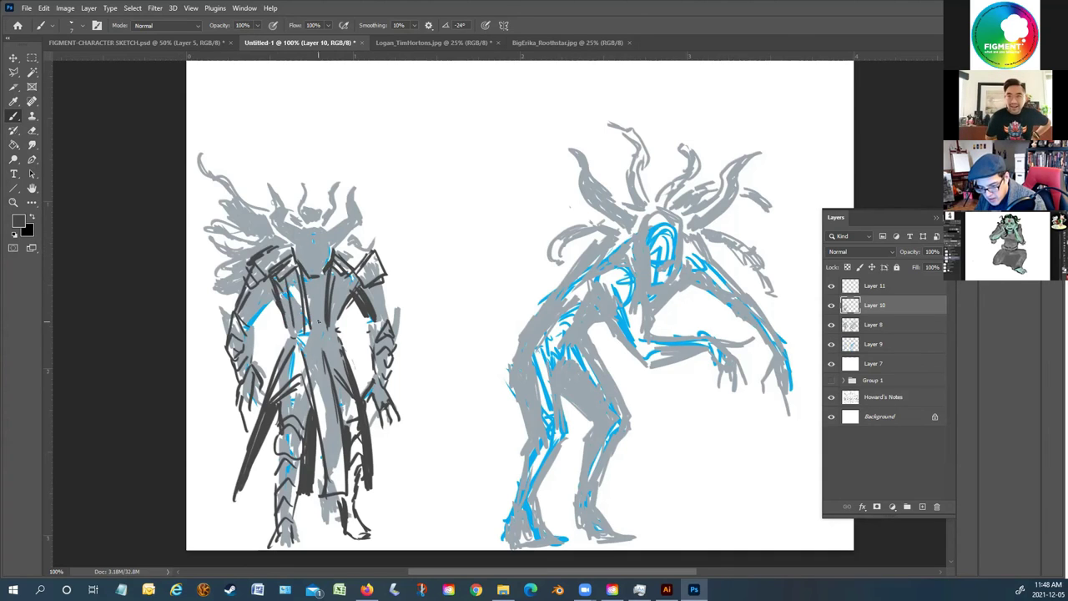
# Fill the vest opening with stacked horizontal bands from the neck down to the waist
pyautogui.moveTo(309, 274); pyautogui.dragTo(325, 281)
pyautogui.moveTo(312, 284); pyautogui.dragTo(326, 287)
pyautogui.moveTo(309, 292); pyautogui.dragTo(326, 298)
pyautogui.moveTo(306, 300)
pyautogui.mouseDown()
pyautogui.moveTo(326, 303)
pyautogui.moveTo(326, 327)
pyautogui.mouseUp()
# Add dark fold and shading strokes along the vest side, upper arm and forearm next to the feathered shoulder
pyautogui.moveTo(306, 287)
pyautogui.mouseDown()
pyautogui.moveTo(325, 294)
pyautogui.moveTo(254, 321)
pyautogui.mouseUp()
pyautogui.moveTo(270, 282); pyautogui.dragTo(263, 304)
pyautogui.moveTo(272, 303); pyautogui.dragTo(245, 366)
pyautogui.moveTo(256, 336); pyautogui.dragTo(254, 364)
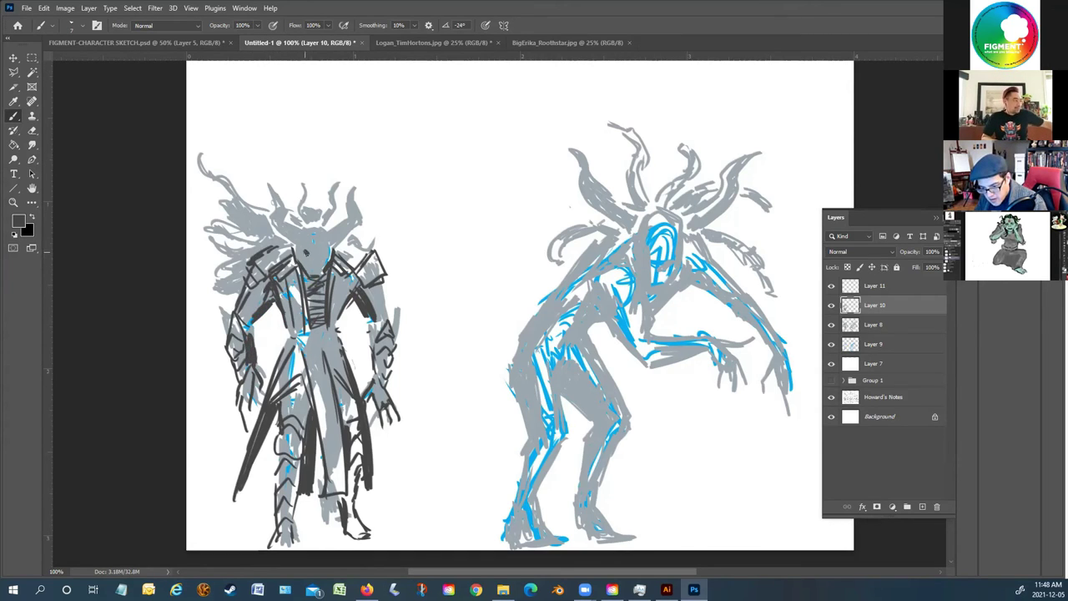
# Draw the standing creature's skull-like face, outline its curved horns and hair tufts, and add feather strokes beside the shoulder
pyautogui.moveTo(308, 255)
pyautogui.mouseDown()
pyautogui.moveTo(316, 269)
pyautogui.moveTo(324, 248)
pyautogui.moveTo(294, 260)
pyautogui.mouseUp()
pyautogui.moveTo(291, 239); pyautogui.dragTo(280, 234)
pyautogui.moveTo(292, 235); pyautogui.dragTo(262, 182)
pyautogui.moveTo(265, 185)
pyautogui.mouseDown()
pyautogui.moveTo(291, 227)
pyautogui.moveTo(316, 195)
pyautogui.moveTo(302, 174)
pyautogui.mouseUp()
pyautogui.moveTo(319, 219)
pyautogui.mouseDown()
pyautogui.moveTo(350, 183)
pyautogui.moveTo(337, 239)
pyautogui.moveTo(359, 195)
pyautogui.moveTo(342, 245)
pyautogui.moveTo(378, 238)
pyautogui.moveTo(351, 251)
pyautogui.mouseUp()
pyautogui.moveTo(248, 264)
pyautogui.mouseDown()
pyautogui.moveTo(218, 298)
pyautogui.moveTo(209, 252)
pyautogui.mouseUp()
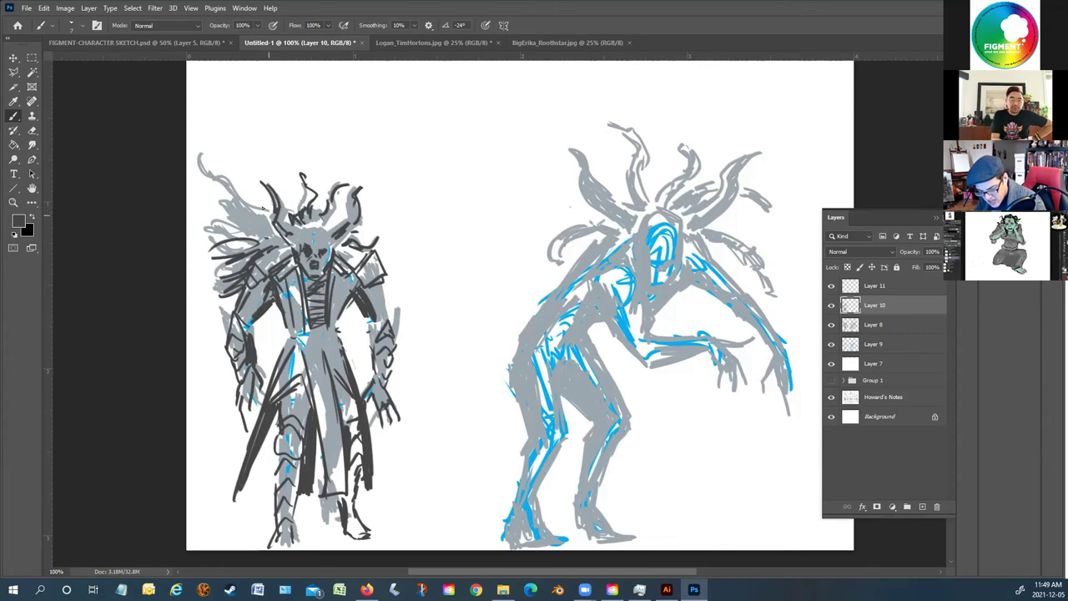
# Deepen the eye sockets and brow, and darken the mane strands and feathers beside the standing creature's head
pyautogui.moveTo(300, 238)
pyautogui.mouseDown()
pyautogui.moveTo(331, 243)
pyautogui.moveTo(326, 226)
pyautogui.moveTo(339, 217)
pyautogui.mouseUp()
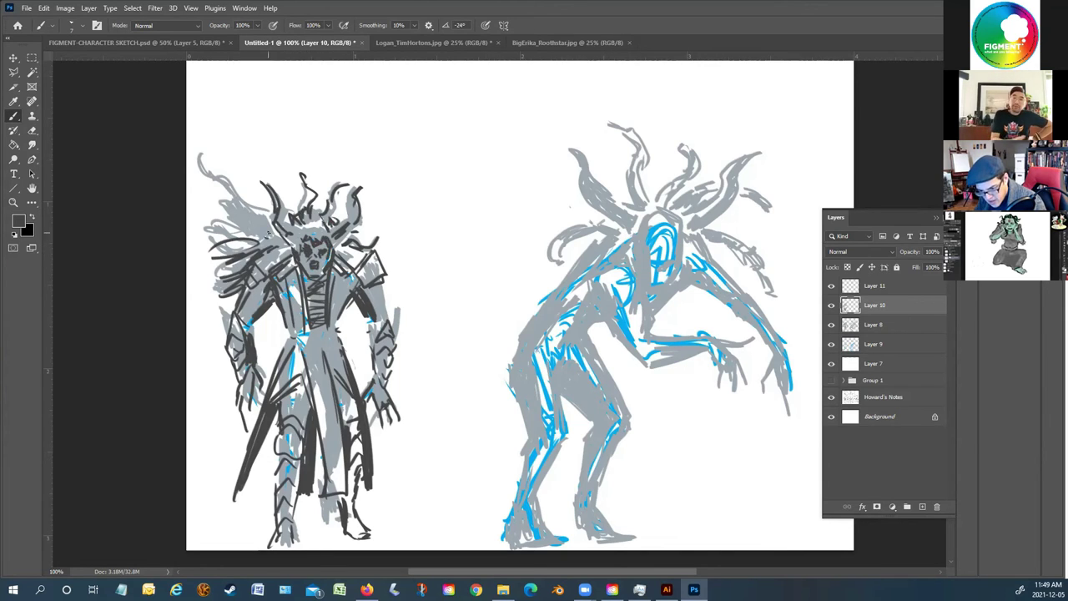
pyautogui.moveTo(284, 250)
pyautogui.mouseDown()
pyautogui.moveTo(256, 216)
pyautogui.moveTo(201, 186)
pyautogui.moveTo(216, 200)
pyautogui.moveTo(254, 198)
pyautogui.mouseUp()
pyautogui.moveTo(301, 262)
pyautogui.mouseDown()
pyautogui.moveTo(320, 279)
pyautogui.moveTo(339, 242)
pyautogui.mouseUp()
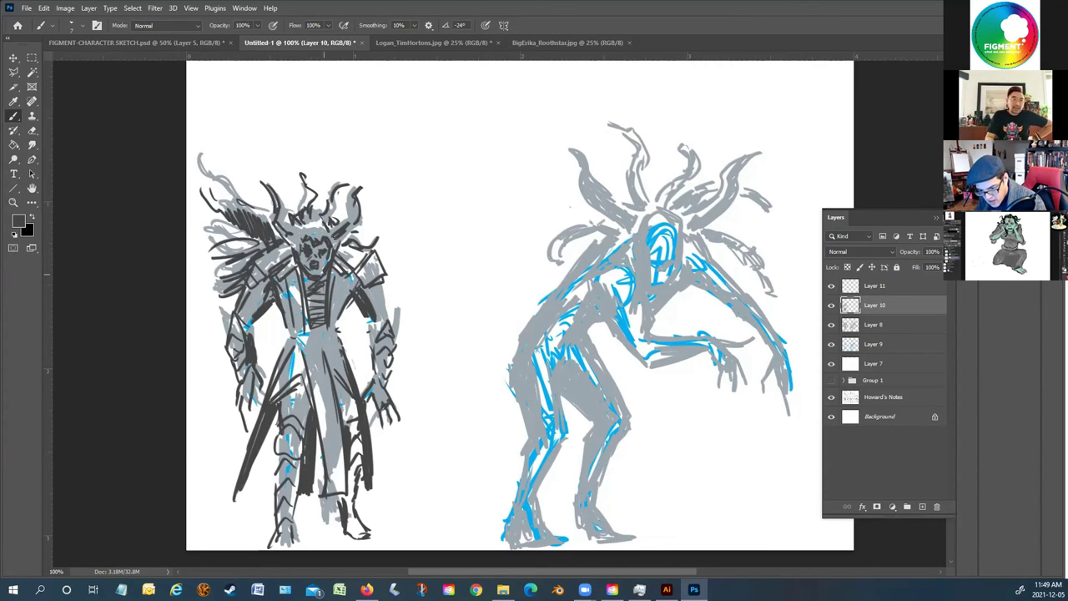
pyautogui.moveTo(289, 219)
pyautogui.mouseDown()
pyautogui.moveTo(241, 199)
pyautogui.moveTo(193, 225)
pyautogui.moveTo(227, 337)
pyautogui.mouseUp()
pyautogui.moveTo(377, 331); pyautogui.dragTo(372, 372)
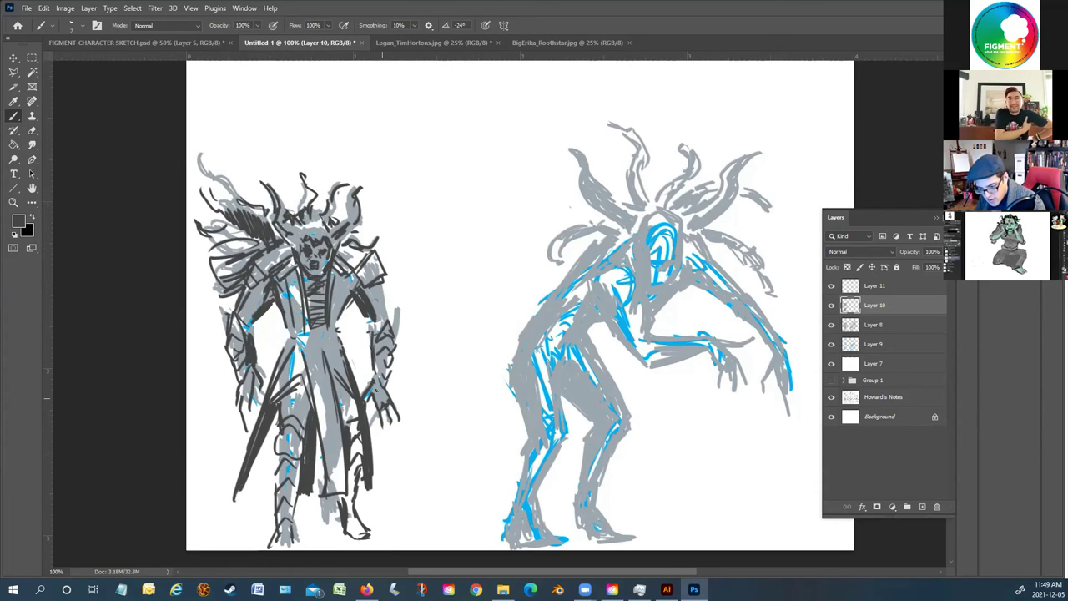
# Draw a wrapped belt around the standing creature's waist and define the short sleeve edges and sides of the vest
pyautogui.moveTo(332, 337)
pyautogui.mouseDown()
pyautogui.moveTo(294, 349)
pyautogui.moveTo(312, 327)
pyautogui.moveTo(290, 326)
pyautogui.moveTo(305, 337)
pyautogui.moveTo(288, 344)
pyautogui.moveTo(297, 335)
pyautogui.moveTo(285, 340)
pyautogui.moveTo(274, 303)
pyautogui.mouseUp()
pyautogui.moveTo(284, 343); pyautogui.dragTo(274, 363)
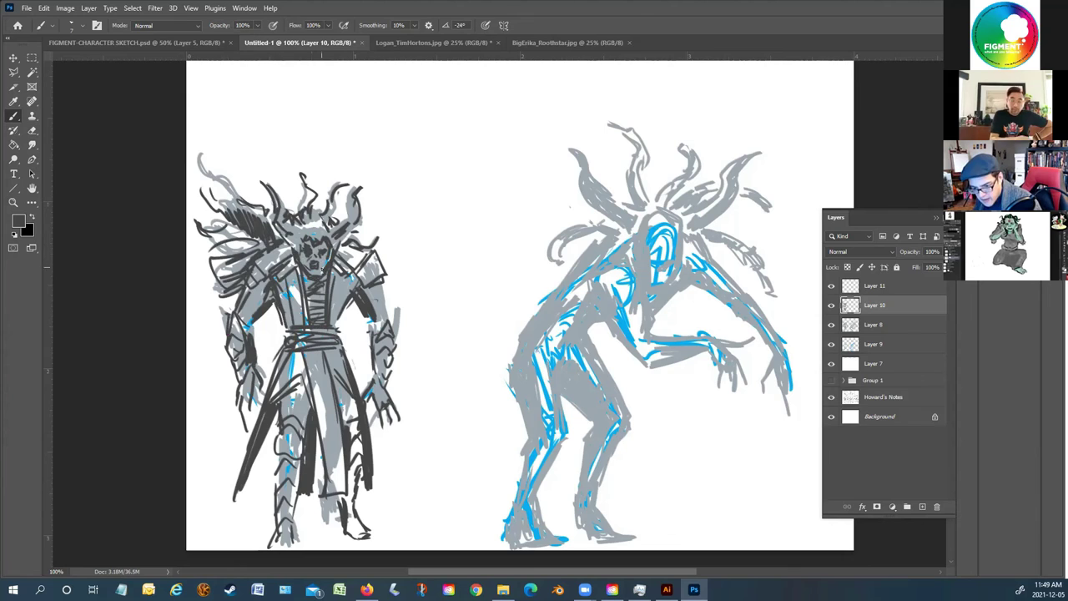
pyautogui.moveTo(383, 285)
pyautogui.mouseDown()
pyautogui.moveTo(379, 305)
pyautogui.moveTo(357, 294)
pyautogui.mouseUp()
pyautogui.moveTo(352, 298); pyautogui.dragTo(341, 332)
pyautogui.moveTo(345, 276)
pyautogui.mouseDown()
pyautogui.moveTo(332, 324)
pyautogui.moveTo(269, 321)
pyautogui.mouseUp()
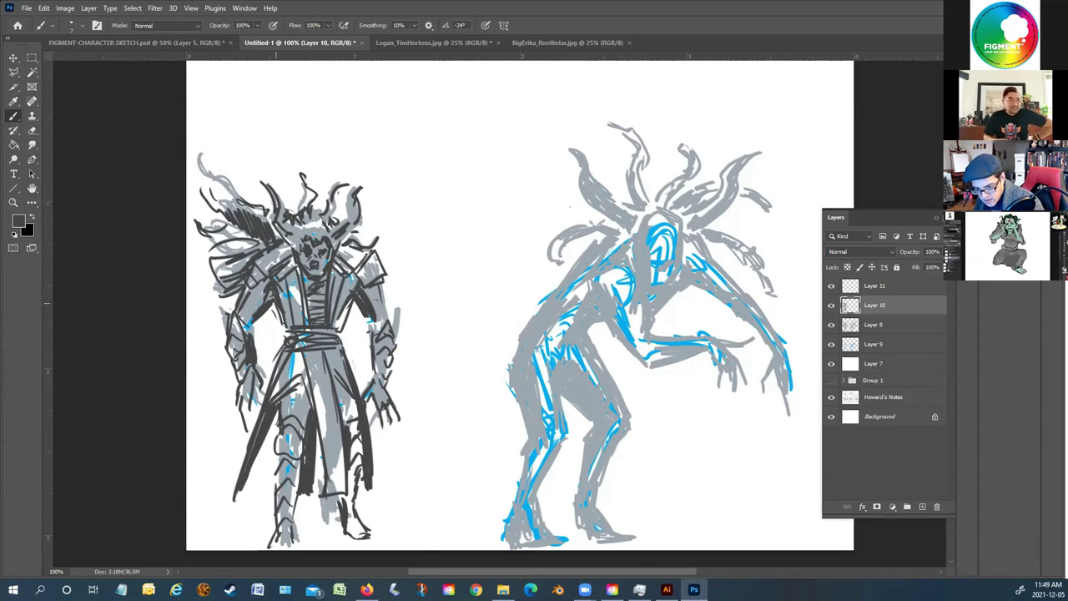
# Add upper-arm shading, elbow spikes on both bracers and final strokes on the knee and foot of the standing creature
pyautogui.moveTo(249, 283); pyautogui.dragTo(262, 303)
pyautogui.moveTo(367, 290)
pyautogui.mouseDown()
pyautogui.moveTo(404, 339)
pyautogui.moveTo(396, 332)
pyautogui.mouseUp()
pyautogui.moveTo(228, 317); pyautogui.dragTo(220, 341)
pyautogui.moveTo(278, 417); pyautogui.dragTo(276, 432)
pyautogui.moveTo(338, 522)
pyautogui.mouseDown()
pyautogui.moveTo(350, 547)
pyautogui.moveTo(379, 545)
pyautogui.moveTo(353, 543)
pyautogui.mouseUp()
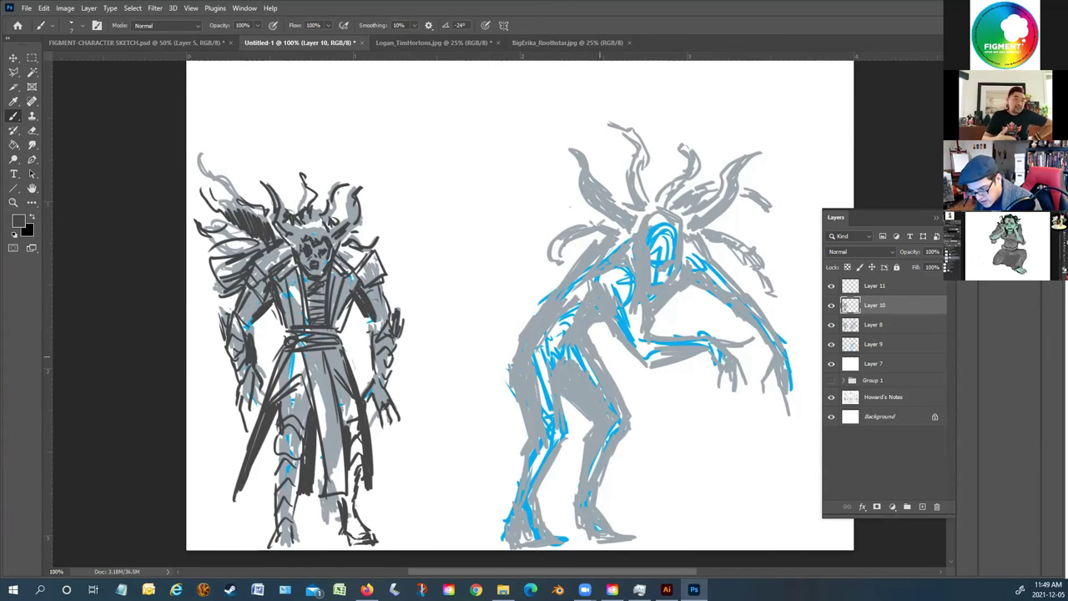
# Draw dark thigh, knee and shin armour on the hunched creature's rear leg
pyautogui.moveTo(550, 354)
pyautogui.mouseDown()
pyautogui.moveTo(561, 414)
pyautogui.moveTo(573, 423)
pyautogui.mouseUp()
pyautogui.moveTo(565, 376)
pyautogui.mouseDown()
pyautogui.moveTo(566, 429)
pyautogui.moveTo(534, 445)
pyautogui.moveTo(567, 402)
pyautogui.moveTo(533, 433)
pyautogui.moveTo(542, 399)
pyautogui.mouseUp()
pyautogui.moveTo(572, 444); pyautogui.dragTo(537, 465)
pyautogui.moveTo(559, 457)
pyautogui.mouseDown()
pyautogui.moveTo(525, 509)
pyautogui.moveTo(536, 526)
pyautogui.moveTo(521, 507)
pyautogui.moveTo(536, 531)
pyautogui.moveTo(526, 534)
pyautogui.mouseUp()
pyautogui.moveTo(530, 479); pyautogui.dragTo(521, 515)
pyautogui.moveTo(531, 456); pyautogui.dragTo(521, 509)
pyautogui.moveTo(555, 477); pyautogui.dragTo(538, 509)
pyautogui.moveTo(557, 472); pyautogui.dragTo(552, 477)
# Outline the pointed knee guard and banded shin armour on the hunched creature's forward leg
pyautogui.moveTo(632, 409)
pyautogui.mouseDown()
pyautogui.moveTo(638, 423)
pyautogui.moveTo(588, 488)
pyautogui.moveTo(597, 501)
pyautogui.mouseUp()
pyautogui.moveTo(606, 497)
pyautogui.mouseDown()
pyautogui.moveTo(599, 515)
pyautogui.moveTo(614, 534)
pyautogui.mouseUp()
pyautogui.moveTo(601, 507); pyautogui.dragTo(586, 531)
pyautogui.moveTo(591, 476); pyautogui.dragTo(585, 494)
pyautogui.moveTo(618, 432); pyautogui.dragTo(602, 453)
pyautogui.moveTo(626, 410)
pyautogui.mouseDown()
pyautogui.moveTo(603, 432)
pyautogui.moveTo(622, 411)
pyautogui.mouseUp()
pyautogui.moveTo(632, 391); pyautogui.dragTo(620, 413)
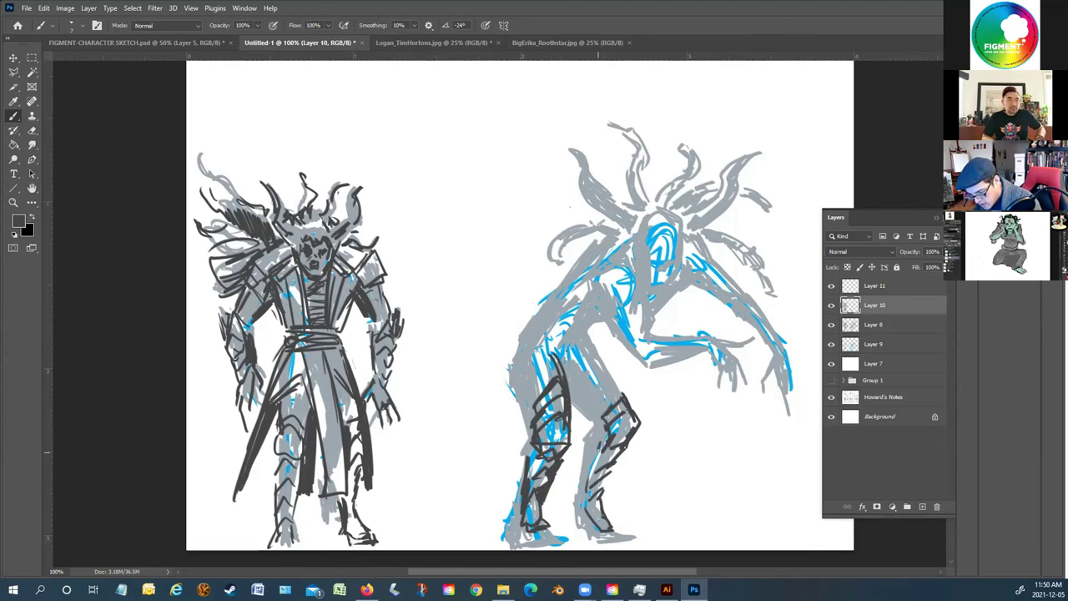
# Draw a hanging cloth edge between the hunched creature's legs and dark pointed flaps over both thighs
pyautogui.moveTo(575, 359); pyautogui.dragTo(575, 494)
pyautogui.moveTo(578, 401)
pyautogui.mouseDown()
pyautogui.moveTo(591, 423)
pyautogui.moveTo(595, 398)
pyautogui.moveTo(579, 386)
pyautogui.moveTo(597, 421)
pyautogui.mouseUp()
pyautogui.moveTo(582, 377)
pyautogui.mouseDown()
pyautogui.moveTo(594, 392)
pyautogui.moveTo(594, 369)
pyautogui.moveTo(627, 396)
pyautogui.mouseUp()
pyautogui.moveTo(548, 353)
pyautogui.mouseDown()
pyautogui.moveTo(498, 420)
pyautogui.moveTo(510, 407)
pyautogui.moveTo(529, 436)
pyautogui.moveTo(523, 411)
pyautogui.moveTo(534, 386)
pyautogui.mouseUp()
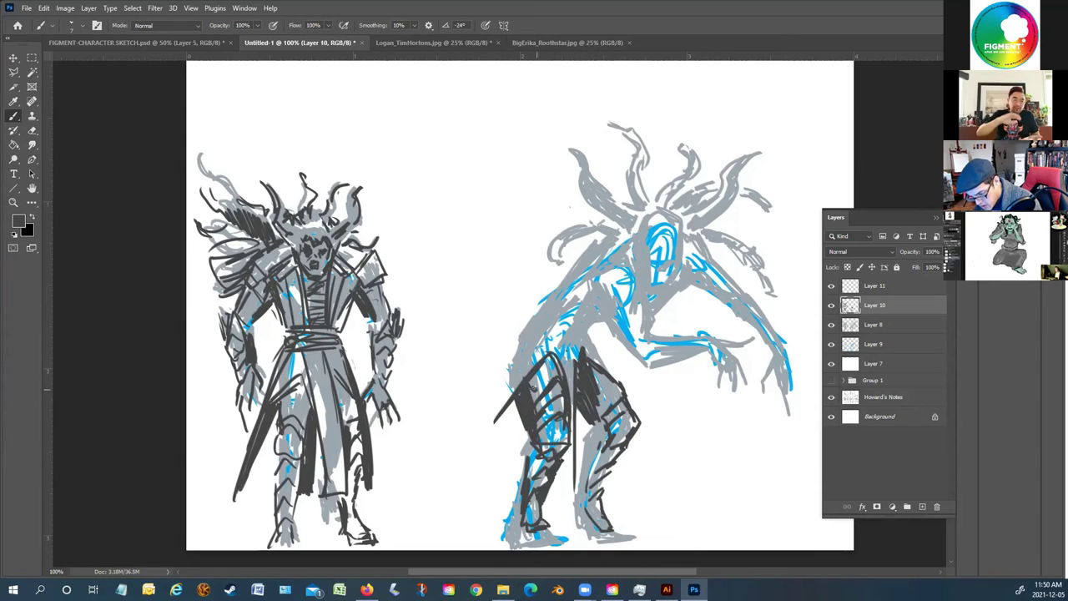
# Darken the hunched creature's calves and front thigh, and outline both feet
pyautogui.moveTo(531, 439)
pyautogui.mouseDown()
pyautogui.moveTo(515, 523)
pyautogui.moveTo(545, 546)
pyautogui.moveTo(514, 529)
pyautogui.mouseUp()
pyautogui.moveTo(576, 481)
pyautogui.mouseDown()
pyautogui.moveTo(576, 518)
pyautogui.moveTo(614, 546)
pyautogui.moveTo(631, 533)
pyautogui.moveTo(585, 497)
pyautogui.moveTo(586, 454)
pyautogui.moveTo(607, 430)
pyautogui.moveTo(588, 446)
pyautogui.moveTo(594, 425)
pyautogui.mouseUp()
pyautogui.moveTo(606, 365)
pyautogui.mouseDown()
pyautogui.moveTo(616, 392)
pyautogui.moveTo(610, 342)
pyautogui.moveTo(588, 334)
pyautogui.mouseUp()
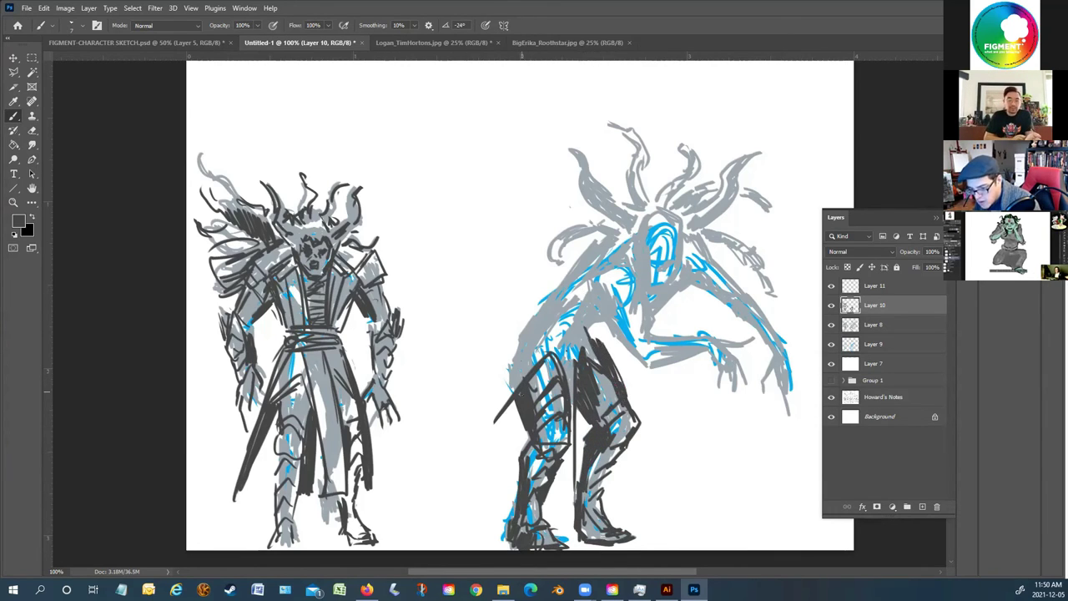
# Draw a dark pointed coat tail past the hunched creature's front knee and long tapering tails sweeping behind its hips
pyautogui.moveTo(633, 424)
pyautogui.mouseDown()
pyautogui.moveTo(683, 501)
pyautogui.moveTo(631, 437)
pyautogui.moveTo(670, 491)
pyautogui.moveTo(644, 438)
pyautogui.mouseUp()
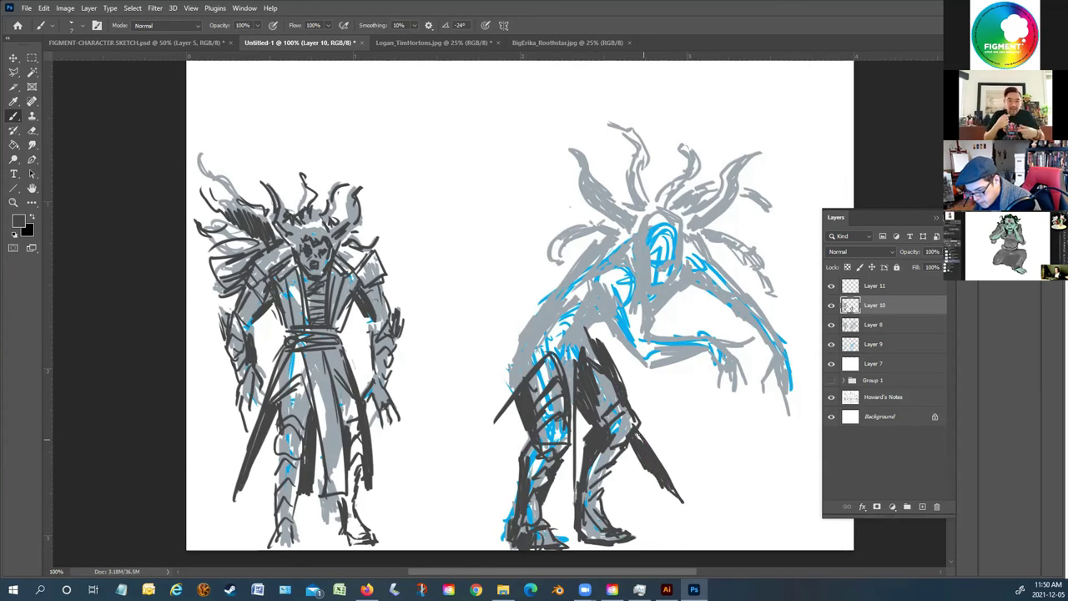
pyautogui.moveTo(455, 483); pyautogui.dragTo(512, 381)
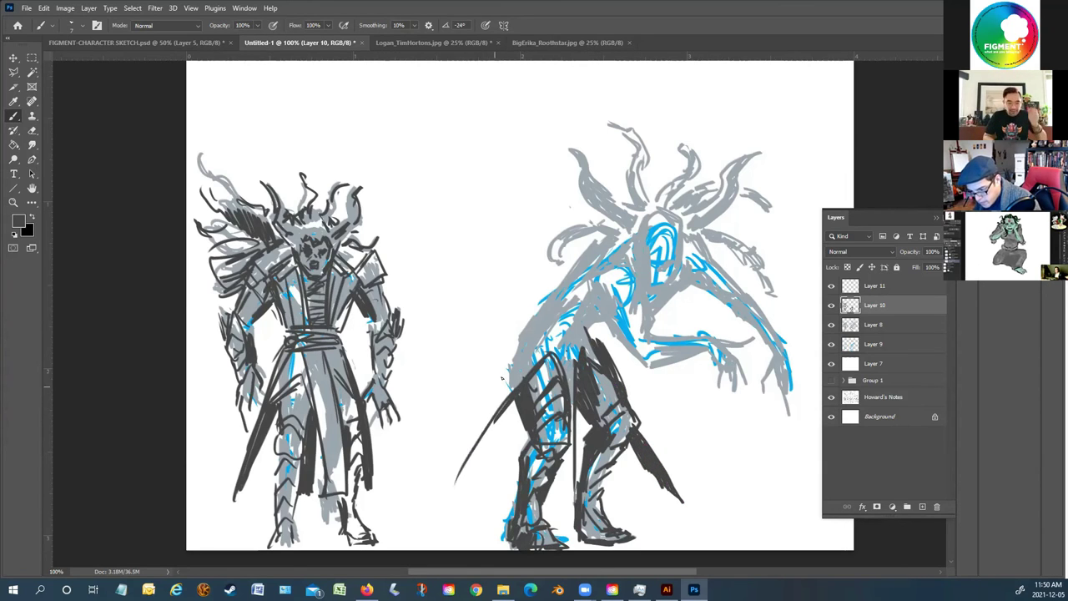
pyautogui.moveTo(518, 334); pyautogui.dragTo(447, 486)
pyautogui.moveTo(496, 347); pyautogui.dragTo(442, 536)
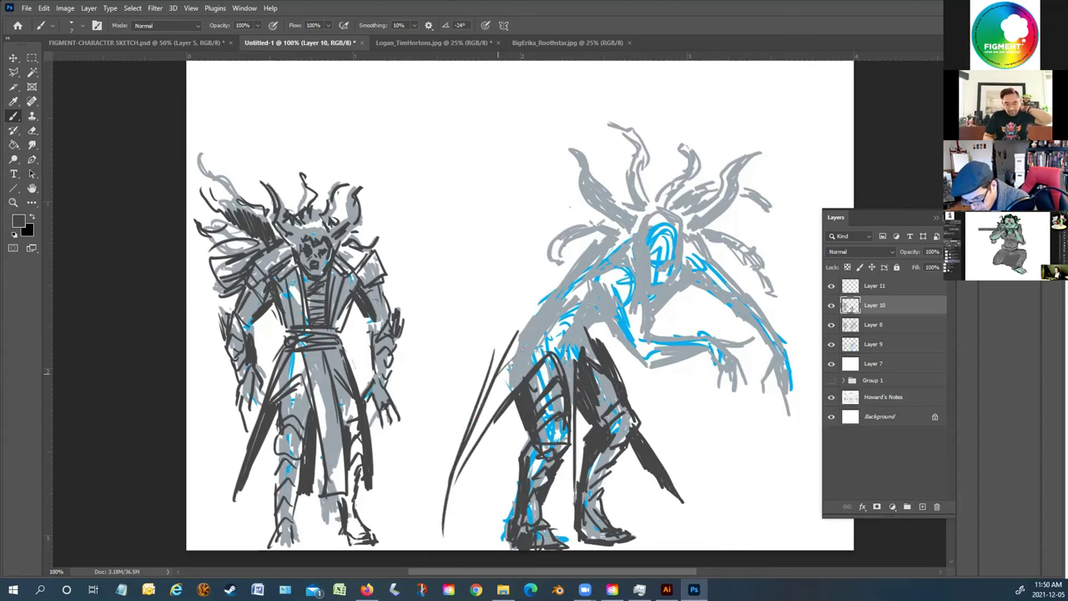
# Draw a rounded shoulder pad on the hunched creature and line the upper arm down to the elbow
pyautogui.moveTo(589, 294); pyautogui.dragTo(603, 325)
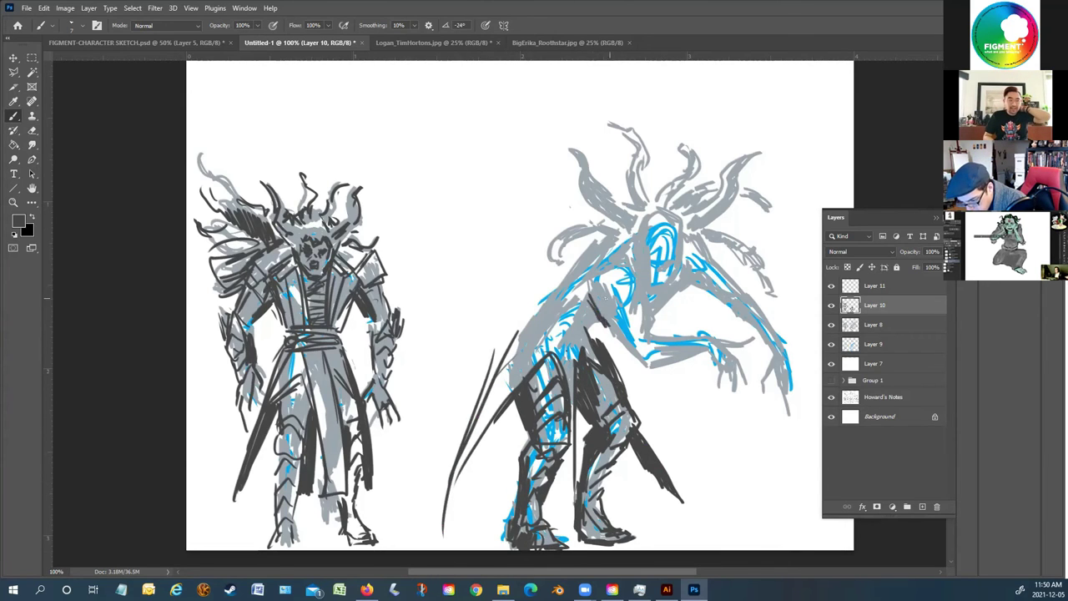
pyautogui.moveTo(633, 272)
pyautogui.mouseDown()
pyautogui.moveTo(615, 310)
pyautogui.moveTo(592, 296)
pyautogui.moveTo(605, 267)
pyautogui.moveTo(616, 302)
pyautogui.moveTo(638, 290)
pyautogui.moveTo(606, 244)
pyautogui.mouseUp()
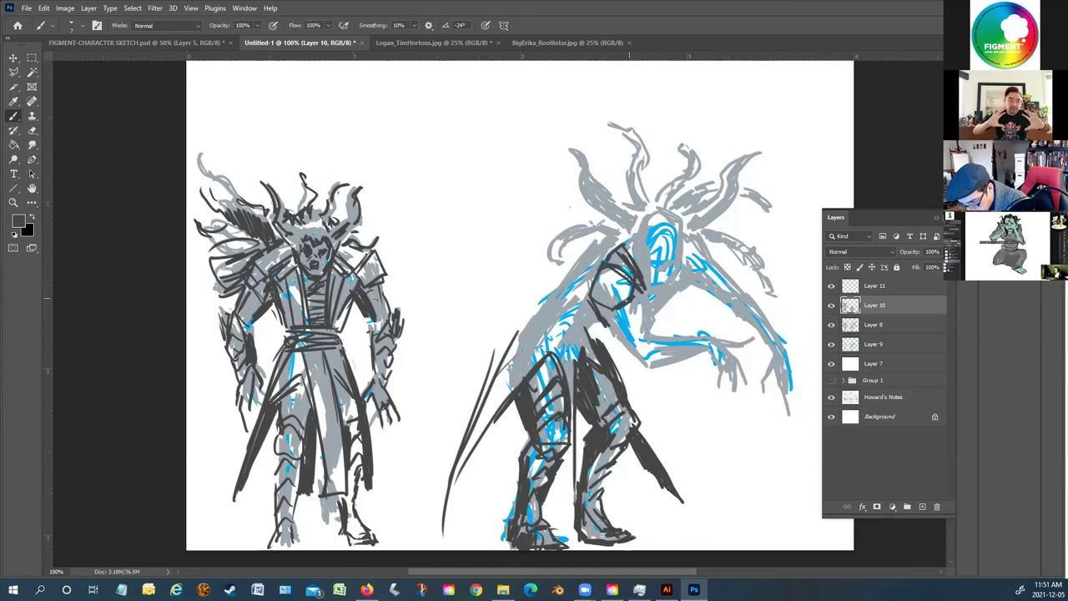
pyautogui.moveTo(639, 291)
pyautogui.mouseDown()
pyautogui.moveTo(604, 319)
pyautogui.moveTo(592, 301)
pyautogui.moveTo(650, 385)
pyautogui.moveTo(649, 349)
pyautogui.moveTo(676, 332)
pyautogui.moveTo(659, 359)
pyautogui.mouseUp()
# Draw the plated bracer and clawed hand on the hunched creature's bent arm, and strengthen the upper arm's front edge
pyautogui.moveTo(661, 349)
pyautogui.mouseDown()
pyautogui.moveTo(674, 338)
pyautogui.moveTo(678, 350)
pyautogui.mouseUp()
pyautogui.moveTo(681, 359)
pyautogui.mouseDown()
pyautogui.moveTo(702, 354)
pyautogui.moveTo(698, 334)
pyautogui.mouseUp()
pyautogui.moveTo(681, 338); pyautogui.dragTo(711, 327)
pyautogui.moveTo(711, 334)
pyautogui.mouseDown()
pyautogui.moveTo(713, 356)
pyautogui.moveTo(721, 337)
pyautogui.mouseUp()
pyautogui.moveTo(722, 341)
pyautogui.mouseDown()
pyautogui.moveTo(752, 345)
pyautogui.moveTo(727, 412)
pyautogui.moveTo(724, 369)
pyautogui.moveTo(715, 399)
pyautogui.mouseUp()
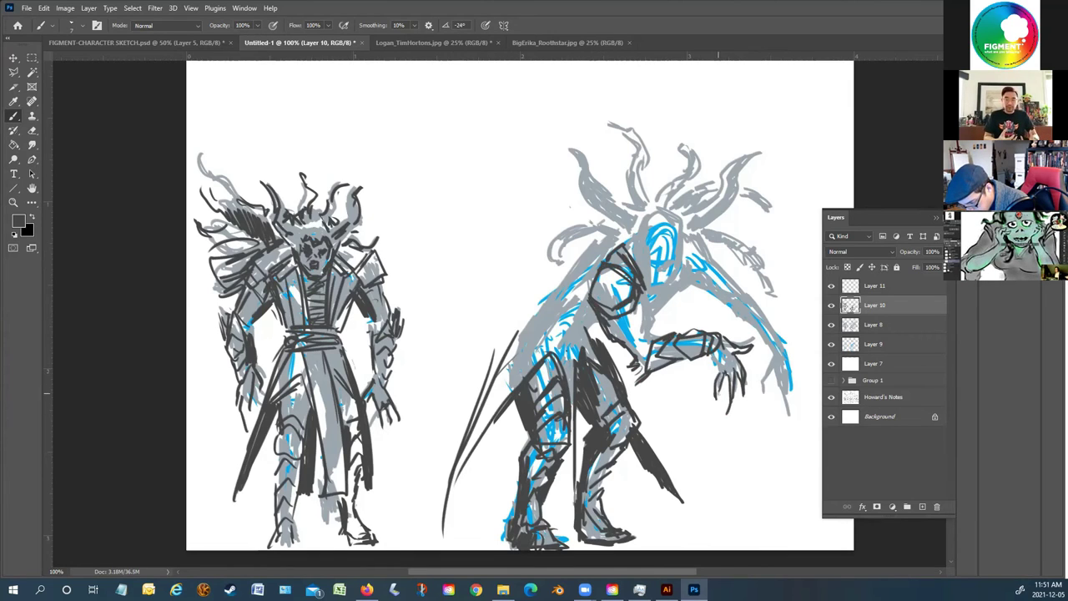
pyautogui.moveTo(714, 356); pyautogui.dragTo(711, 372)
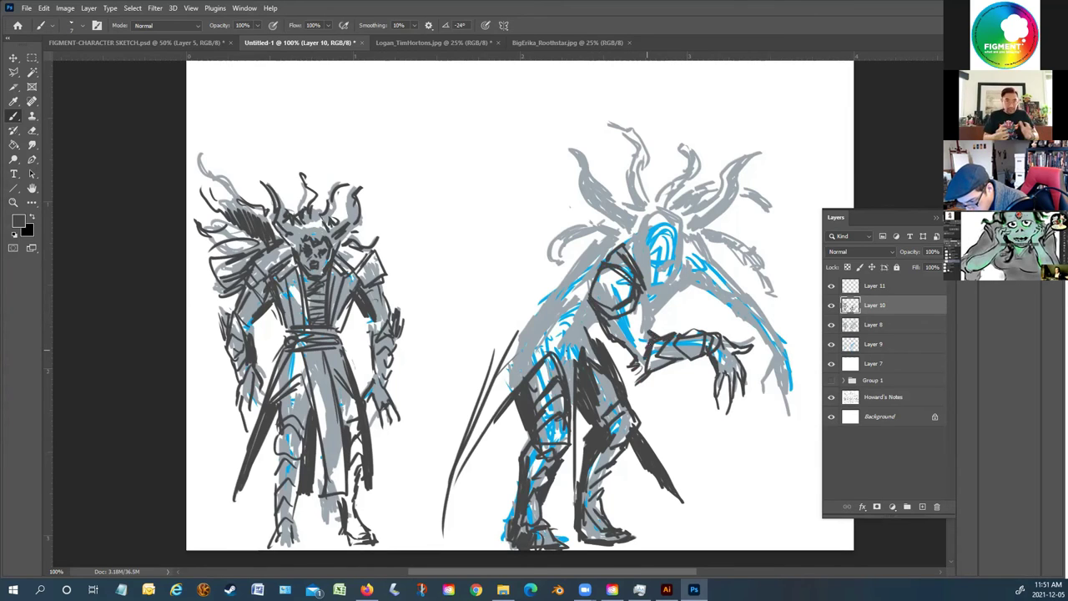
pyautogui.moveTo(650, 331)
pyautogui.mouseDown()
pyautogui.moveTo(641, 297)
pyautogui.moveTo(645, 310)
pyautogui.mouseUp()
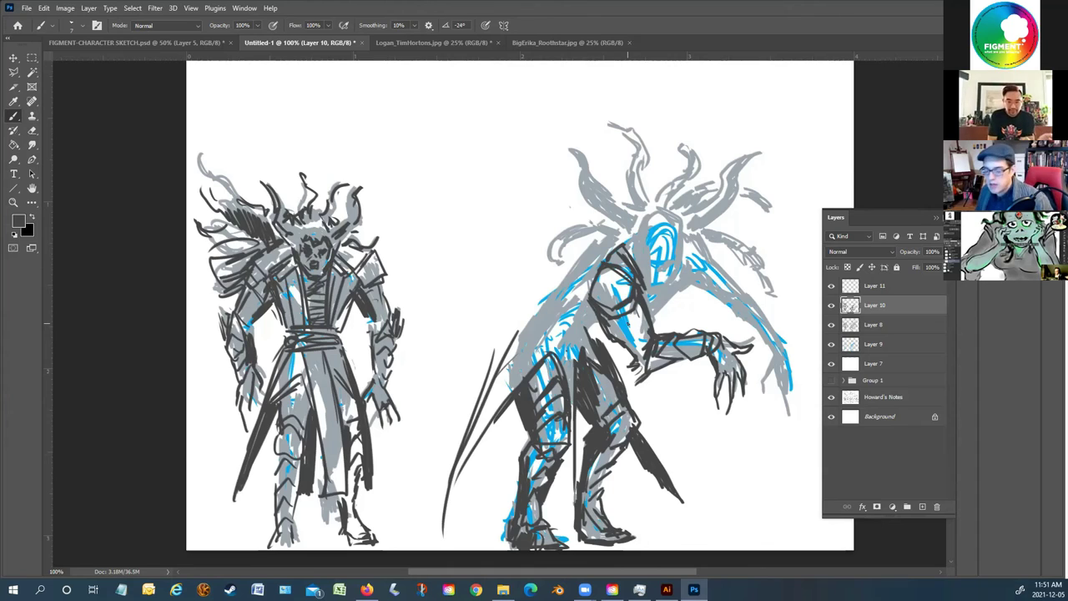
# Outline the hunched creature's back, add wrap lines across the torso and waist, and darken the rear coat tail
pyautogui.moveTo(597, 237)
pyautogui.mouseDown()
pyautogui.moveTo(569, 279)
pyautogui.moveTo(591, 268)
pyautogui.moveTo(581, 296)
pyautogui.moveTo(589, 346)
pyautogui.mouseUp()
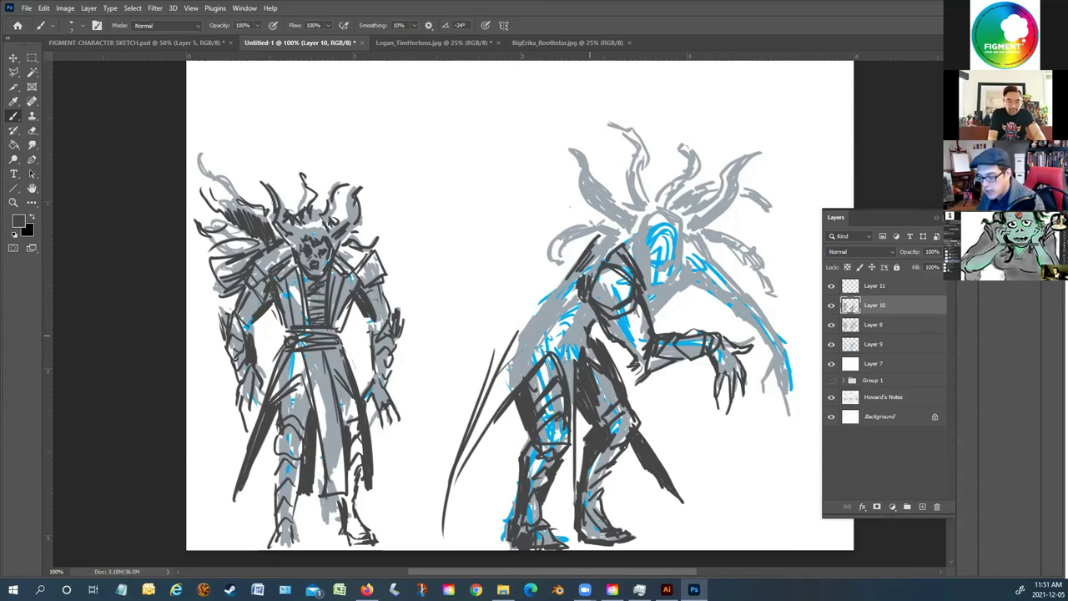
pyautogui.moveTo(597, 320)
pyautogui.mouseDown()
pyautogui.moveTo(593, 343)
pyautogui.moveTo(564, 345)
pyautogui.moveTo(539, 345)
pyautogui.moveTo(533, 324)
pyautogui.moveTo(563, 338)
pyautogui.mouseUp()
pyautogui.moveTo(538, 303)
pyautogui.mouseDown()
pyautogui.moveTo(561, 316)
pyautogui.moveTo(522, 334)
pyautogui.moveTo(539, 297)
pyautogui.moveTo(573, 322)
pyautogui.moveTo(557, 277)
pyautogui.moveTo(616, 230)
pyautogui.moveTo(564, 277)
pyautogui.mouseUp()
pyautogui.moveTo(522, 320)
pyautogui.mouseDown()
pyautogui.moveTo(483, 381)
pyautogui.moveTo(474, 437)
pyautogui.mouseUp()
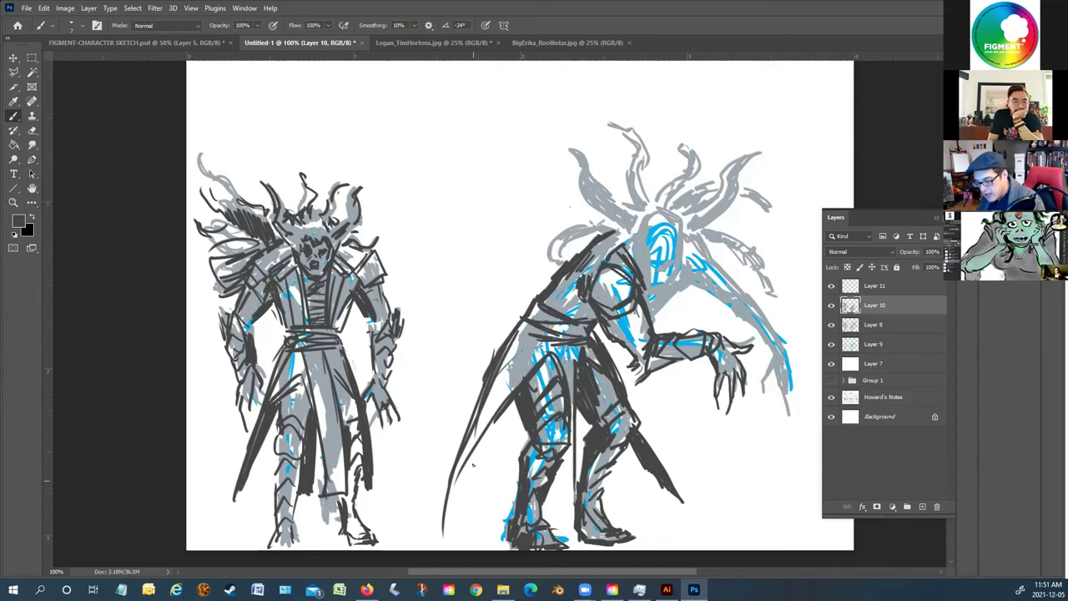
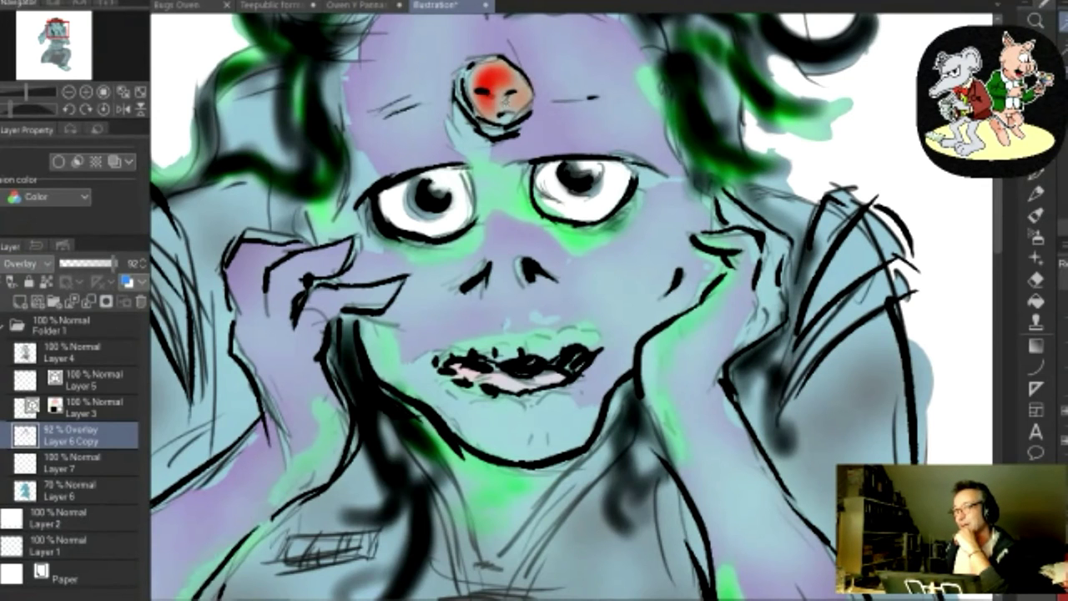
pyautogui.scroll(-5, 511, 103)
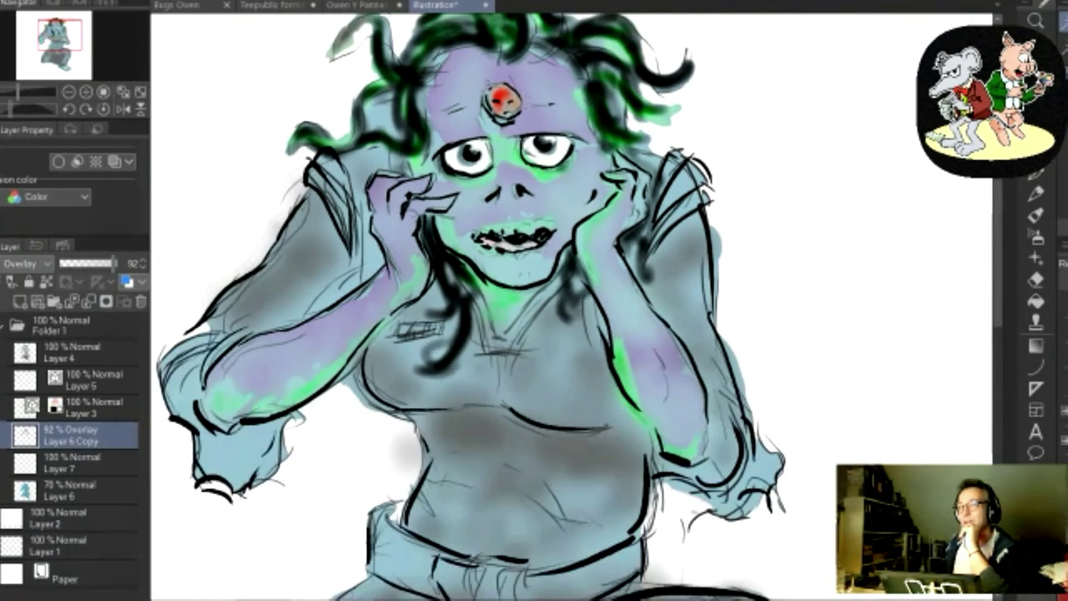
pyautogui.scroll(2, 1002, 194)
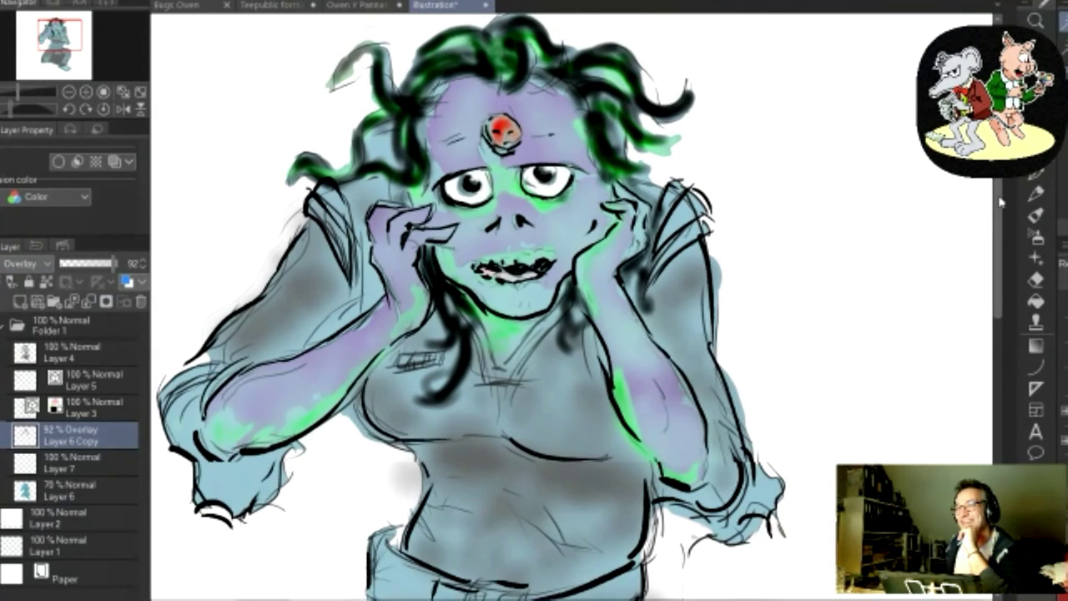
pyautogui.scroll(1, 1001, 194)
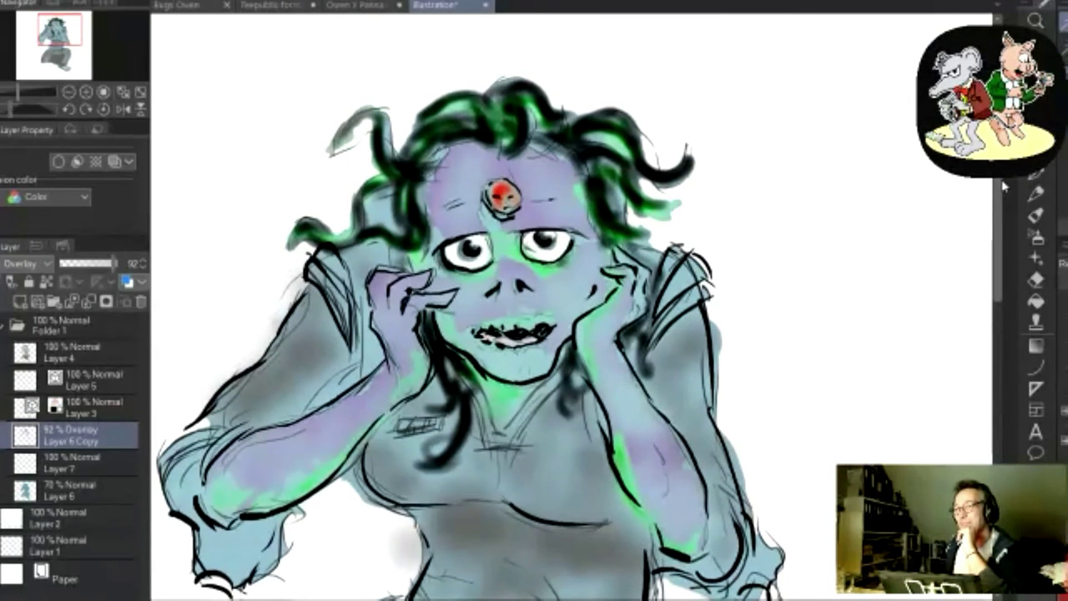
# Make Layer 4 active and examine the green-haired figure from its face and hands to the belt, skirt and foot
pyautogui.scroll(1, 1005, 179)
pyautogui.scroll(-1, 1005, 180)
pyautogui.scroll(-2, 1005, 182)
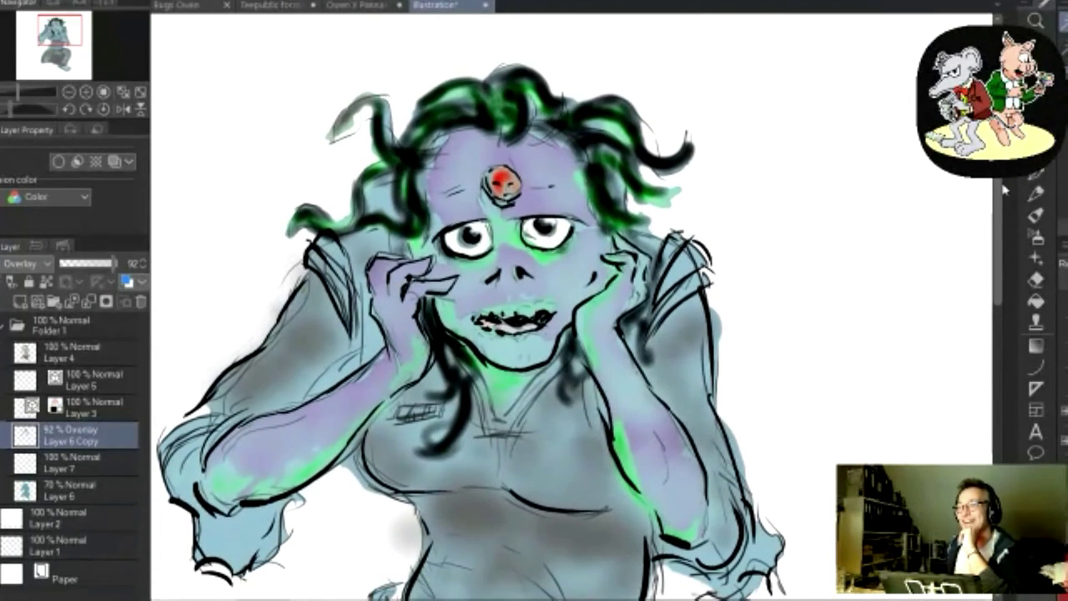
pyautogui.scroll(-3, 1005, 190)
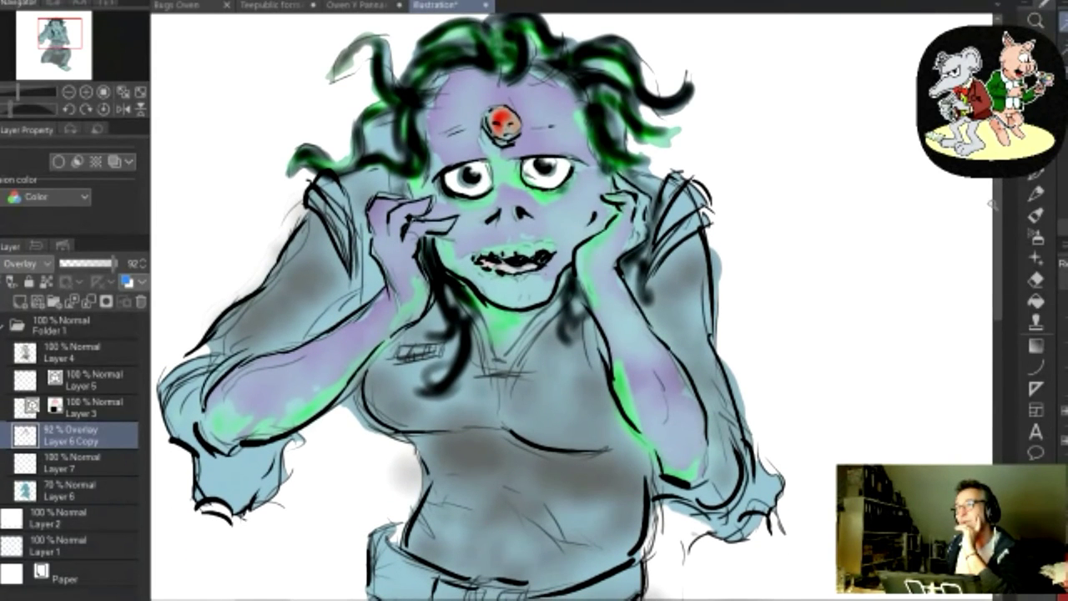
pyautogui.moveTo(995, 204)
pyautogui.mouseDown()
pyautogui.moveTo(998, 241)
pyautogui.moveTo(1001, 225)
pyautogui.mouseUp()
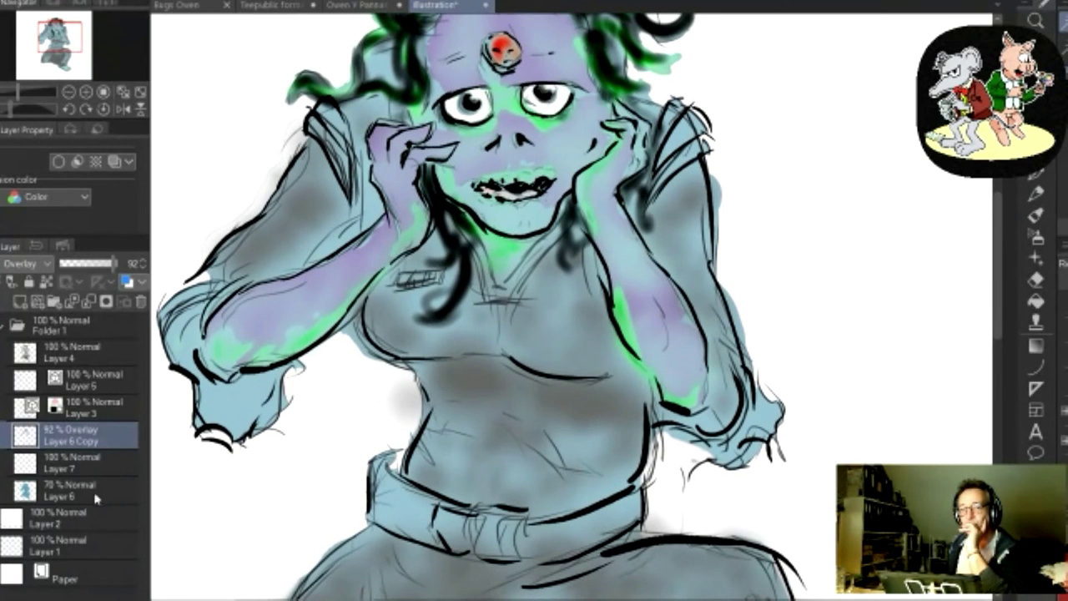
pyautogui.click(87, 352)
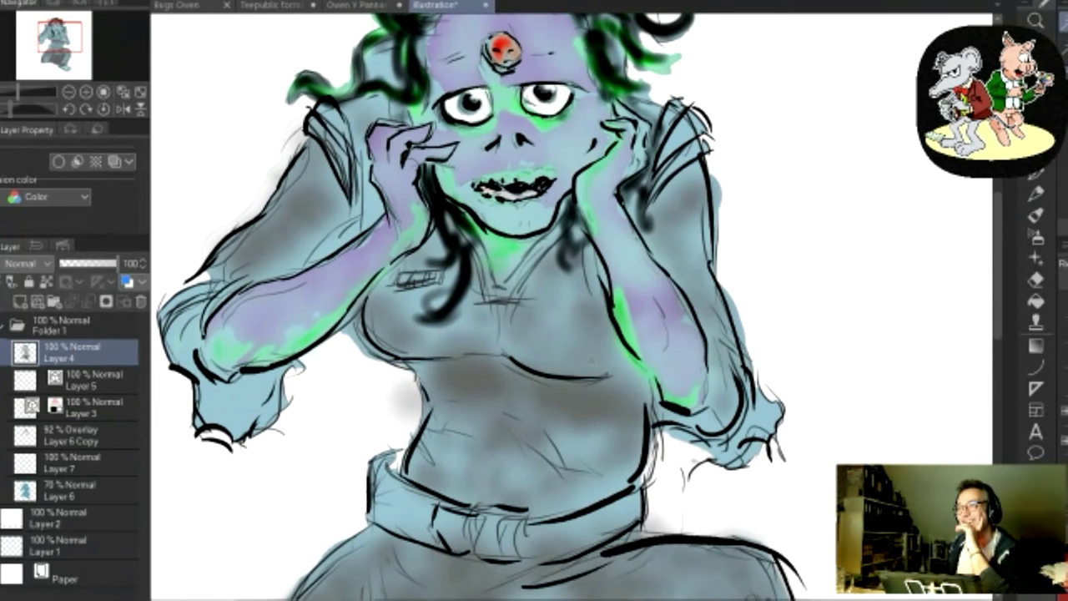
pyautogui.scroll(-3, 658, 368)
pyautogui.moveTo(996, 224)
pyautogui.mouseDown()
pyautogui.moveTo(994, 269)
pyautogui.moveTo(995, 237)
pyautogui.mouseUp()
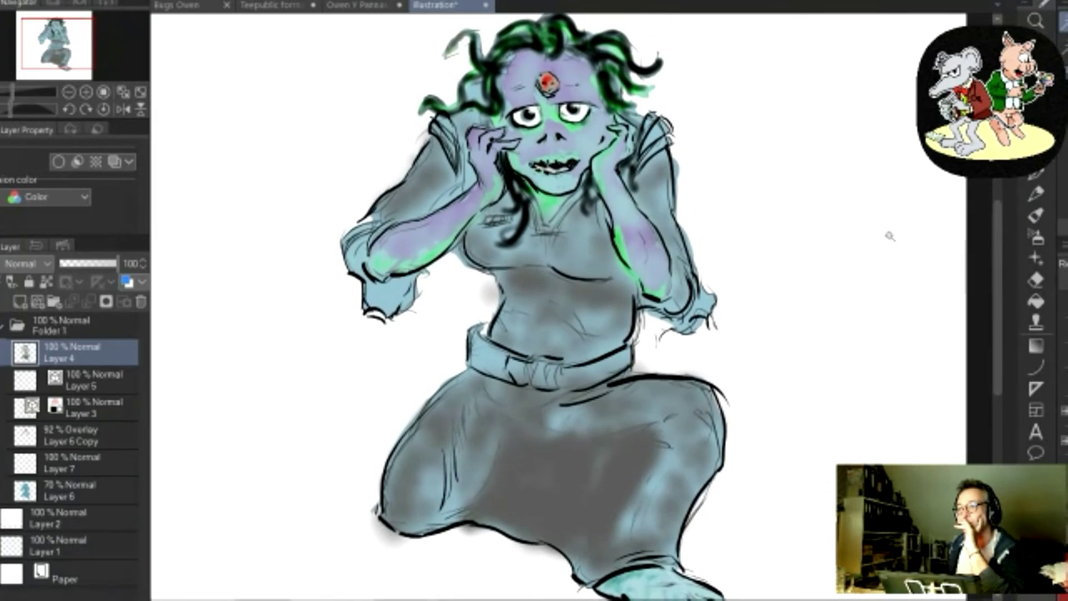
pyautogui.scroll(-1, 890, 236)
pyautogui.scroll(2, 1002, 222)
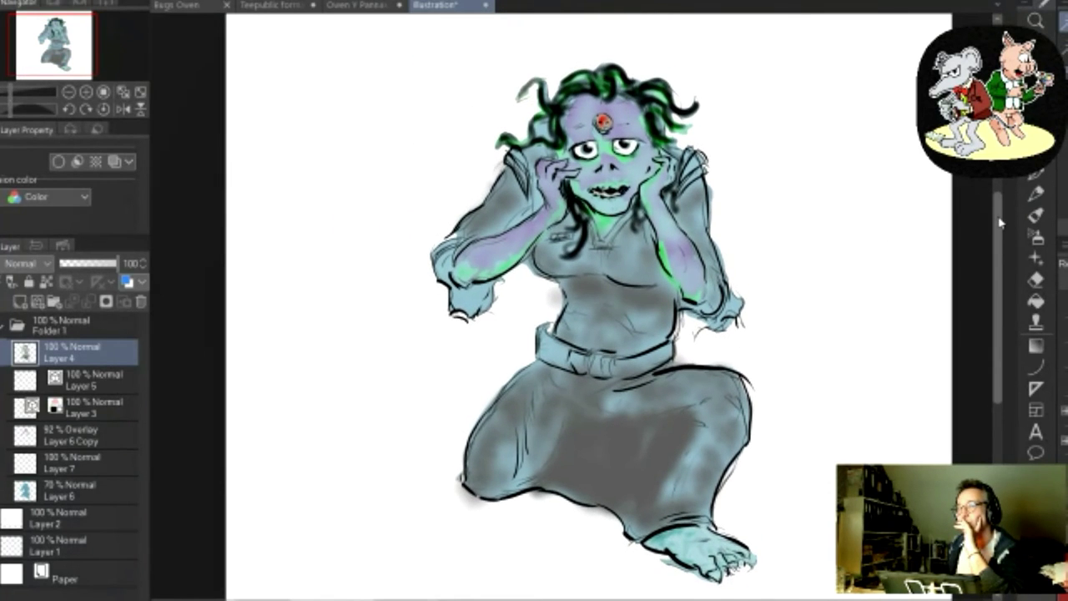
pyautogui.scroll(1, 1001, 222)
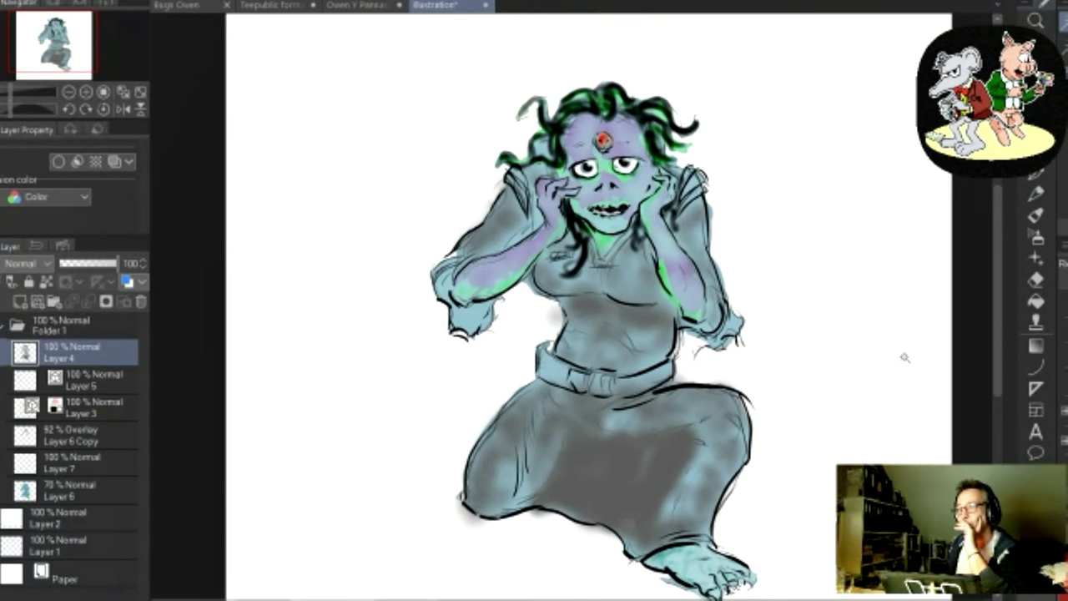
pyautogui.scroll(2, 905, 358)
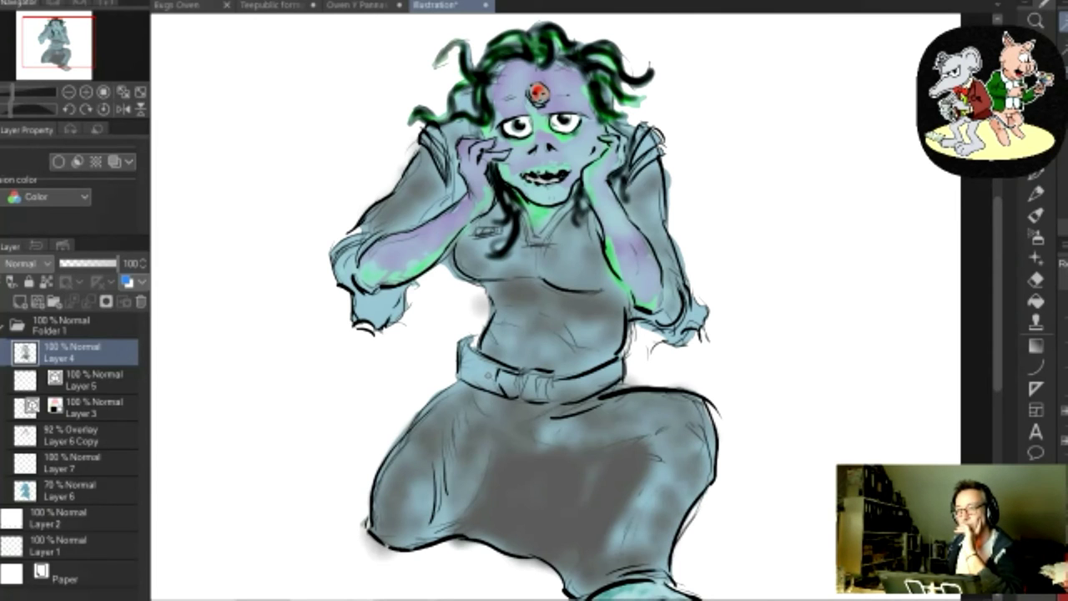
# Mark out the green-haired figure's belt as a selection on Layer 4
pyautogui.hotkey('ctrl', 'a')
pyautogui.scroll(2, 476, 342)
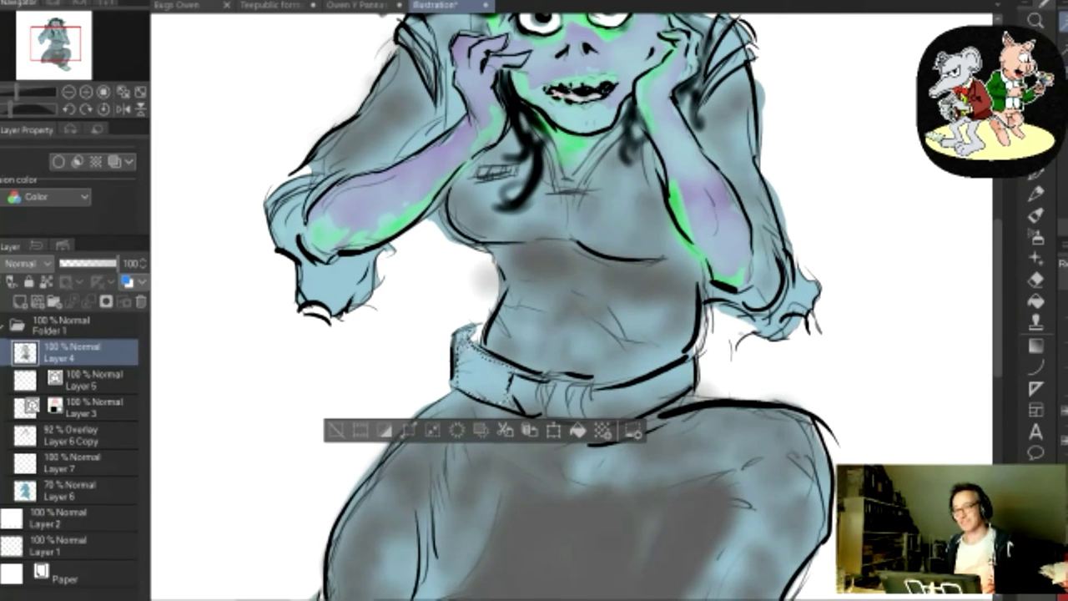
pyautogui.moveTo(614, 409); pyautogui.dragTo(680, 389)
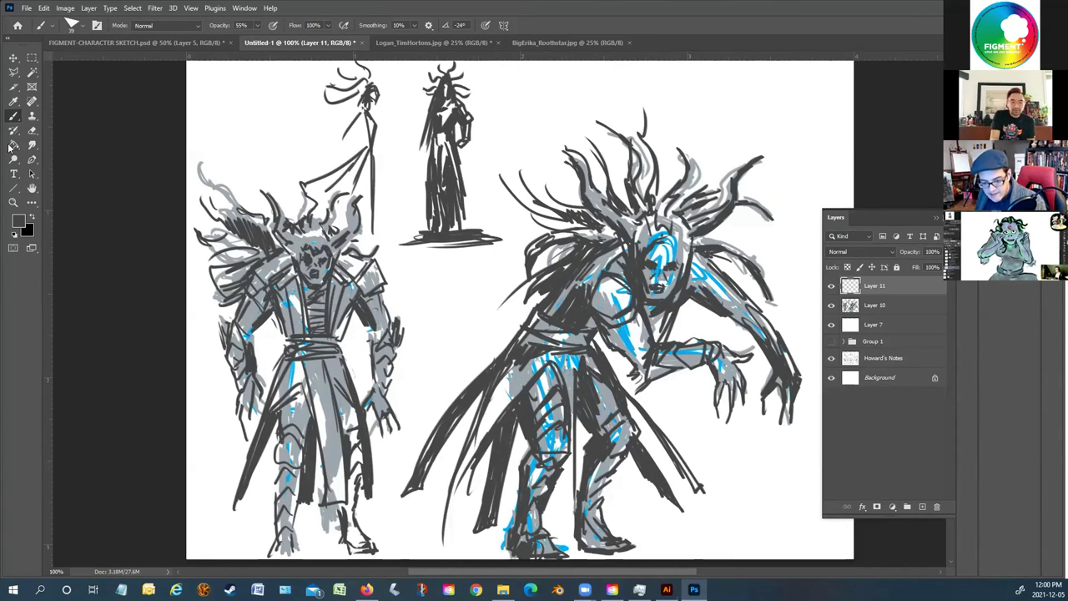
# In Untitled-1, shade the two small robed thumbnails with translucent grey strokes over their heads, cloaks, arms and long skirts
pyautogui.scroll(1, 442, 314)
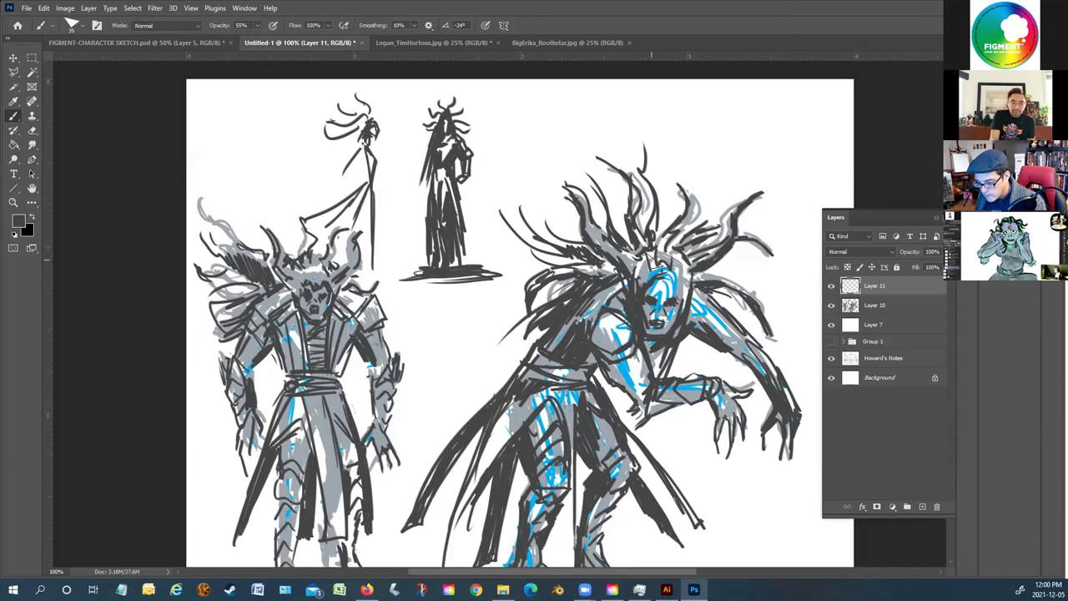
pyautogui.scroll(-1, 664, 339)
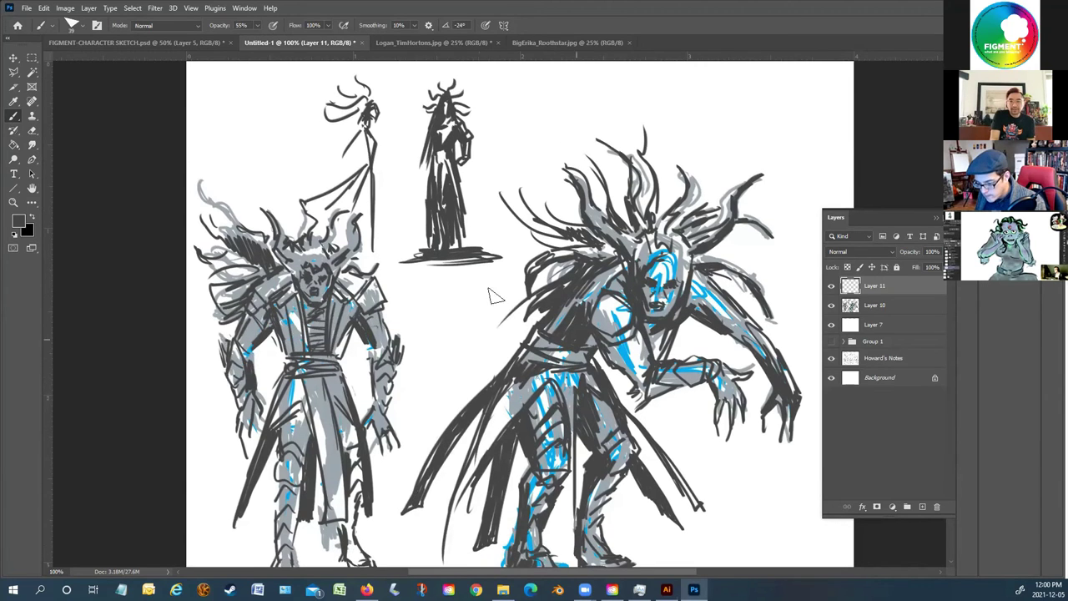
pyautogui.moveTo(367, 127)
pyautogui.mouseDown()
pyautogui.moveTo(374, 162)
pyautogui.moveTo(365, 146)
pyautogui.moveTo(367, 221)
pyautogui.mouseUp()
pyautogui.moveTo(354, 172); pyautogui.dragTo(338, 205)
pyautogui.moveTo(354, 122); pyautogui.dragTo(337, 162)
pyautogui.moveTo(446, 117); pyautogui.dragTo(450, 247)
pyautogui.moveTo(452, 156); pyautogui.dragTo(441, 237)
pyautogui.moveTo(434, 156); pyautogui.dragTo(441, 247)
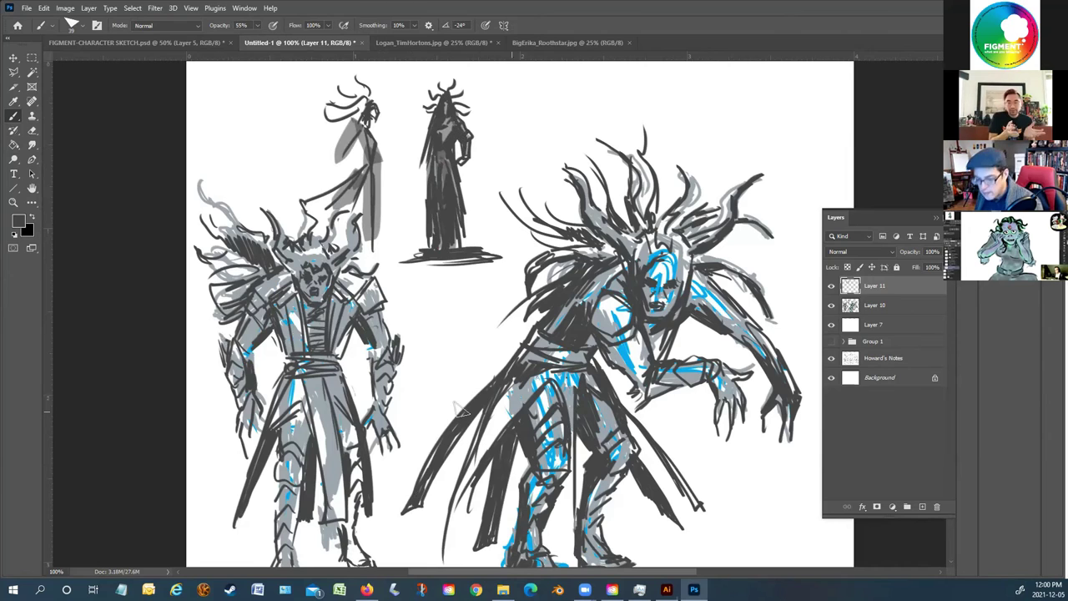
pyautogui.scroll(-1, 261, 386)
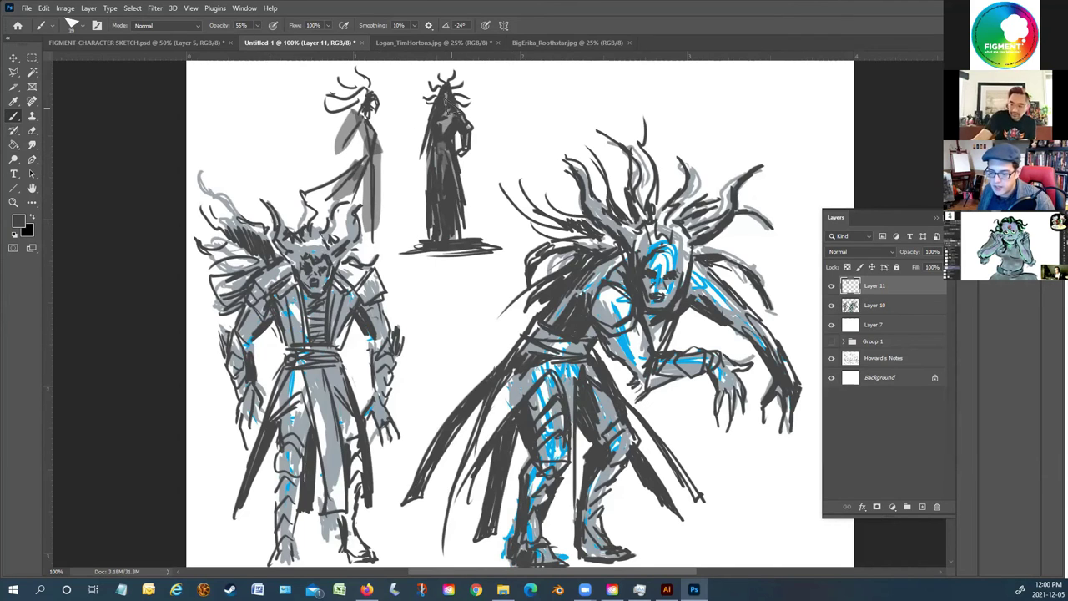
pyautogui.moveTo(453, 106); pyautogui.dragTo(472, 219)
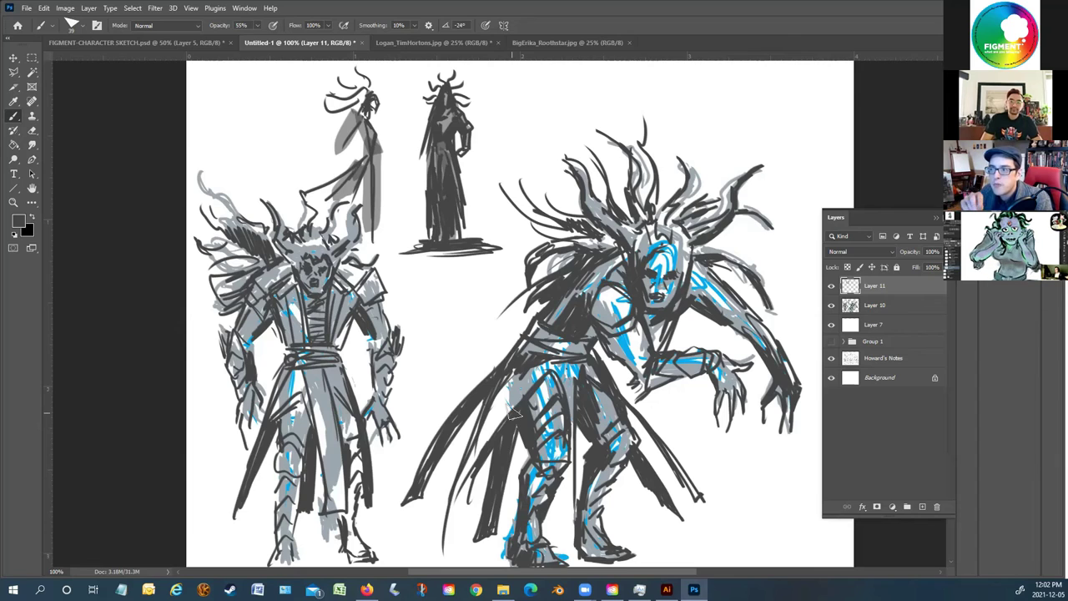
# Check the shading with Layer 10 hidden, restore it, move Layer 11 beneath Layer 10 and merge the two layers
pyautogui.click(832, 305)
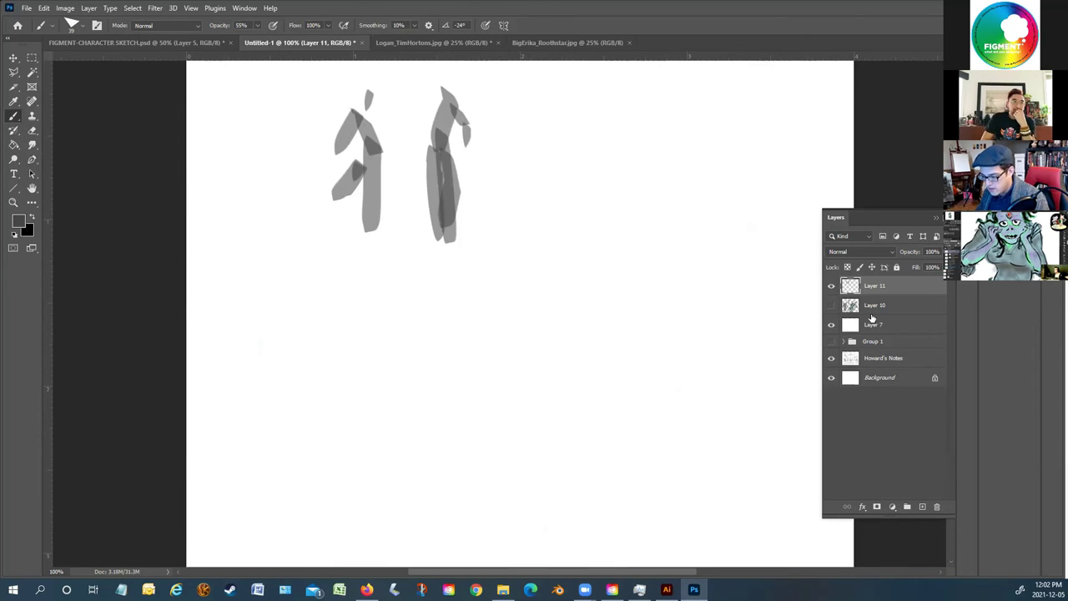
pyautogui.click(831, 305)
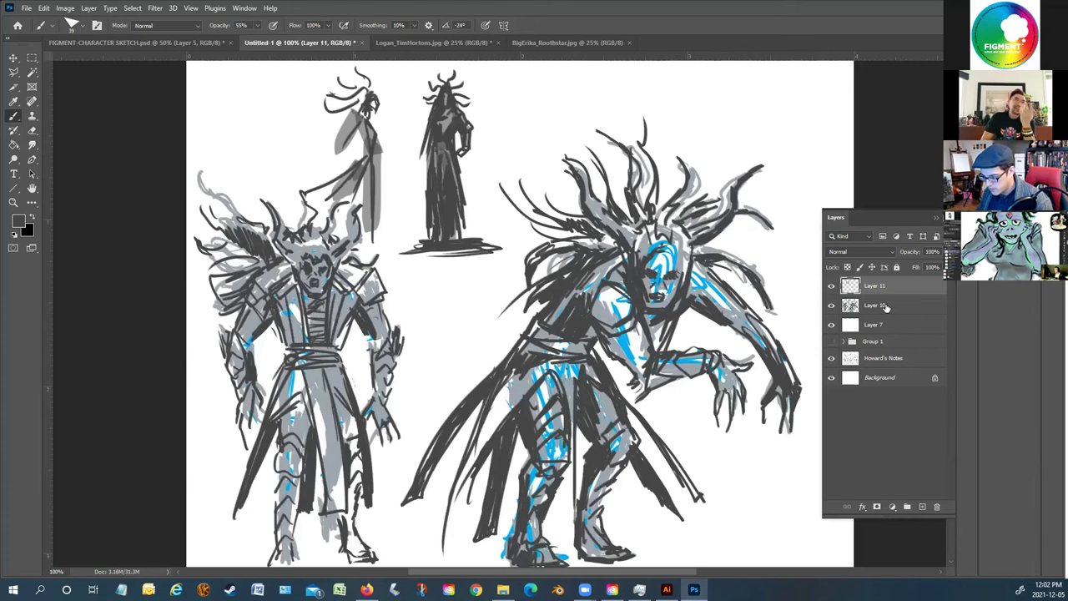
pyautogui.moveTo(876, 290); pyautogui.dragTo(875, 313)
pyautogui.keyDown('shift'); pyautogui.click(879, 287); pyautogui.keyUp('shift')
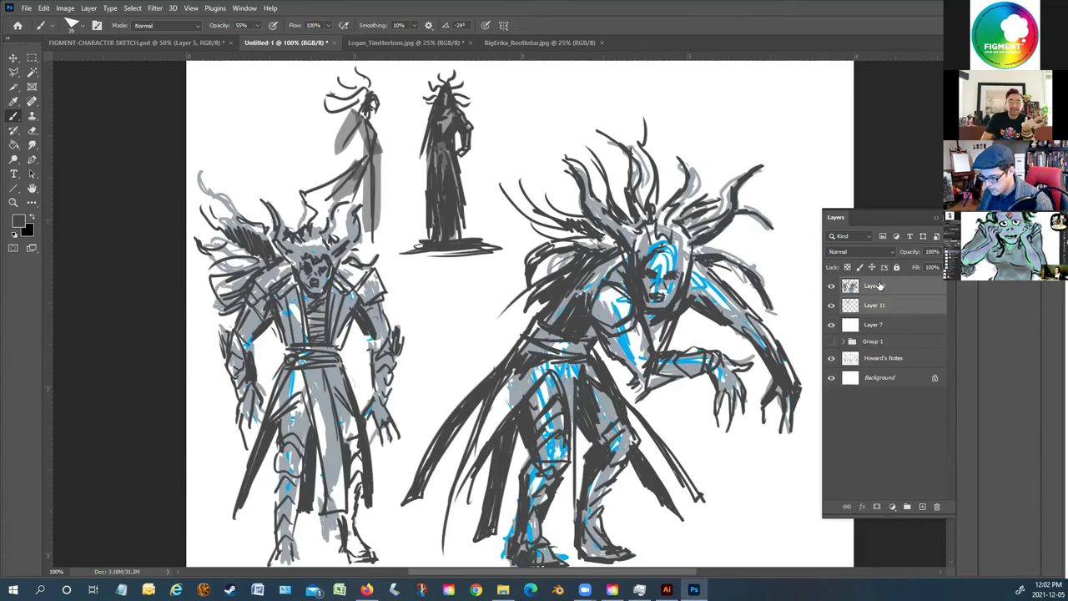
pyautogui.rightClick(881, 288)
pyautogui.click(916, 437)
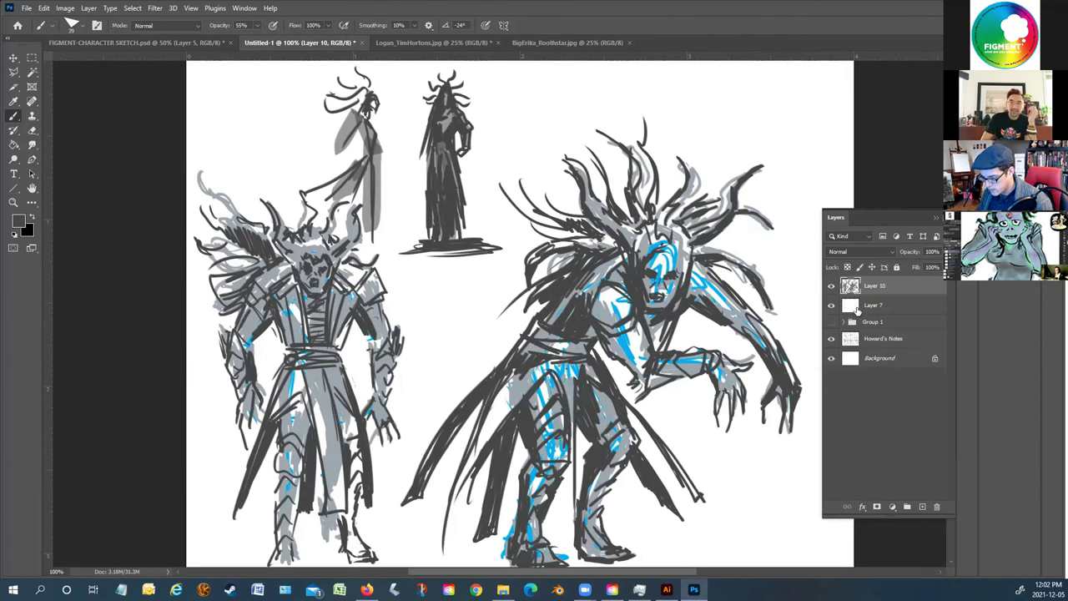
# On a new layer with Layer 10 hidden, block in a standing figure's head, shoulders, torso and bent arms in grey
pyautogui.click(924, 506)
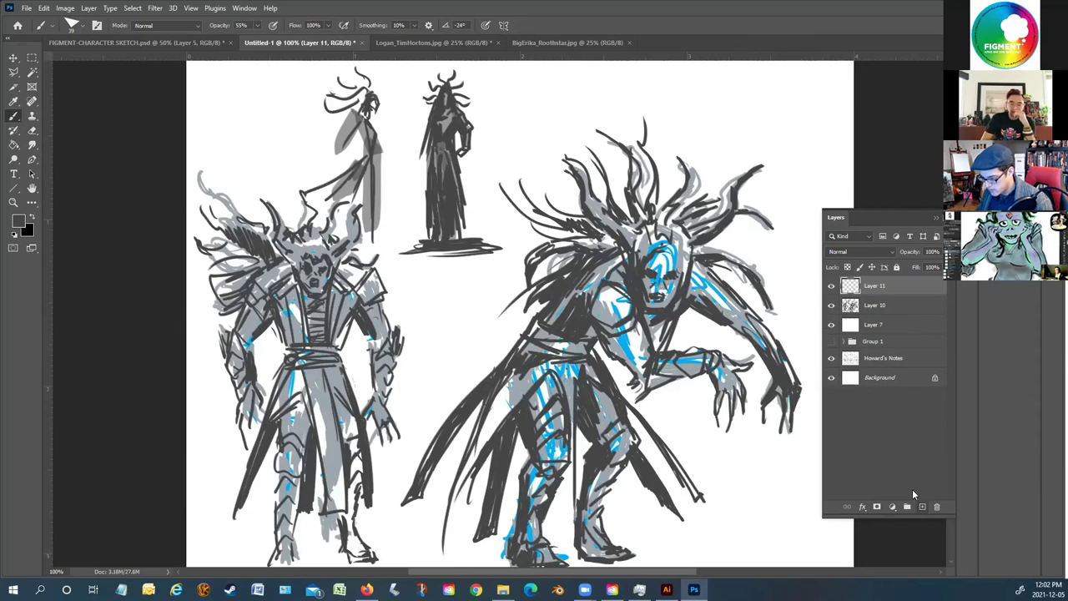
pyautogui.click(831, 306)
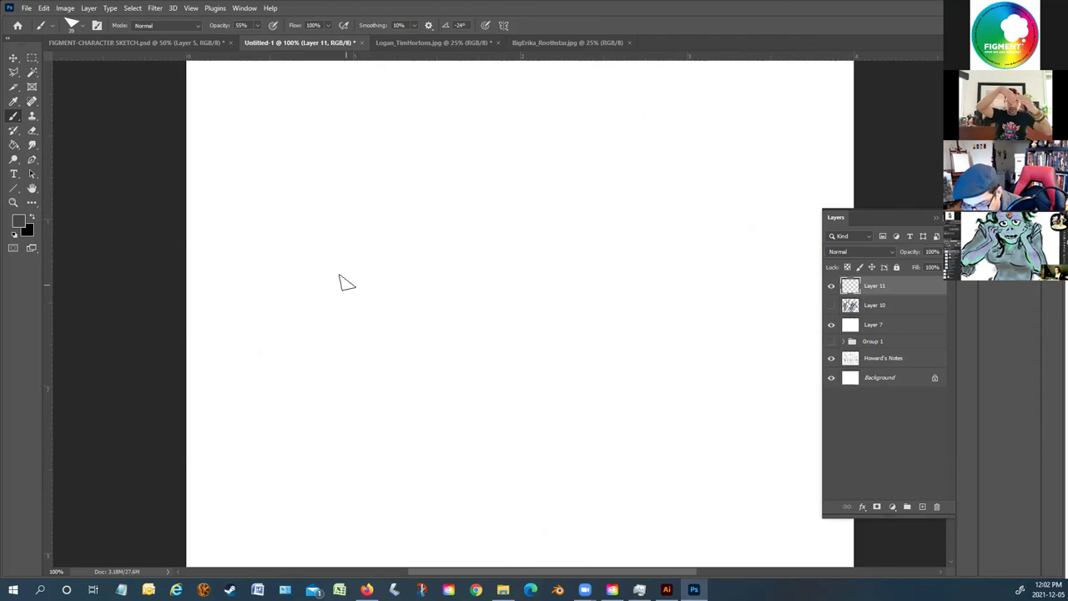
pyautogui.moveTo(361, 202)
pyautogui.mouseDown()
pyautogui.moveTo(332, 227)
pyautogui.moveTo(324, 284)
pyautogui.moveTo(340, 216)
pyautogui.moveTo(383, 250)
pyautogui.moveTo(318, 117)
pyautogui.moveTo(321, 154)
pyautogui.moveTo(306, 119)
pyautogui.moveTo(303, 180)
pyautogui.moveTo(301, 123)
pyautogui.moveTo(311, 200)
pyautogui.mouseUp()
pyautogui.moveTo(293, 242)
pyautogui.mouseDown()
pyautogui.moveTo(294, 219)
pyautogui.moveTo(296, 255)
pyautogui.moveTo(367, 209)
pyautogui.moveTo(296, 271)
pyautogui.moveTo(305, 342)
pyautogui.mouseUp()
pyautogui.moveTo(360, 216)
pyautogui.mouseDown()
pyautogui.moveTo(418, 277)
pyautogui.moveTo(382, 342)
pyautogui.mouseUp()
pyautogui.moveTo(424, 288); pyautogui.dragTo(376, 347)
pyautogui.moveTo(372, 205)
pyautogui.mouseDown()
pyautogui.moveTo(341, 203)
pyautogui.moveTo(353, 217)
pyautogui.moveTo(332, 310)
pyautogui.mouseUp()
pyautogui.moveTo(372, 250); pyautogui.dragTo(324, 350)
pyautogui.moveTo(315, 197); pyautogui.dragTo(279, 232)
pyautogui.moveTo(365, 190)
pyautogui.mouseDown()
pyautogui.moveTo(386, 215)
pyautogui.moveTo(361, 193)
pyautogui.mouseUp()
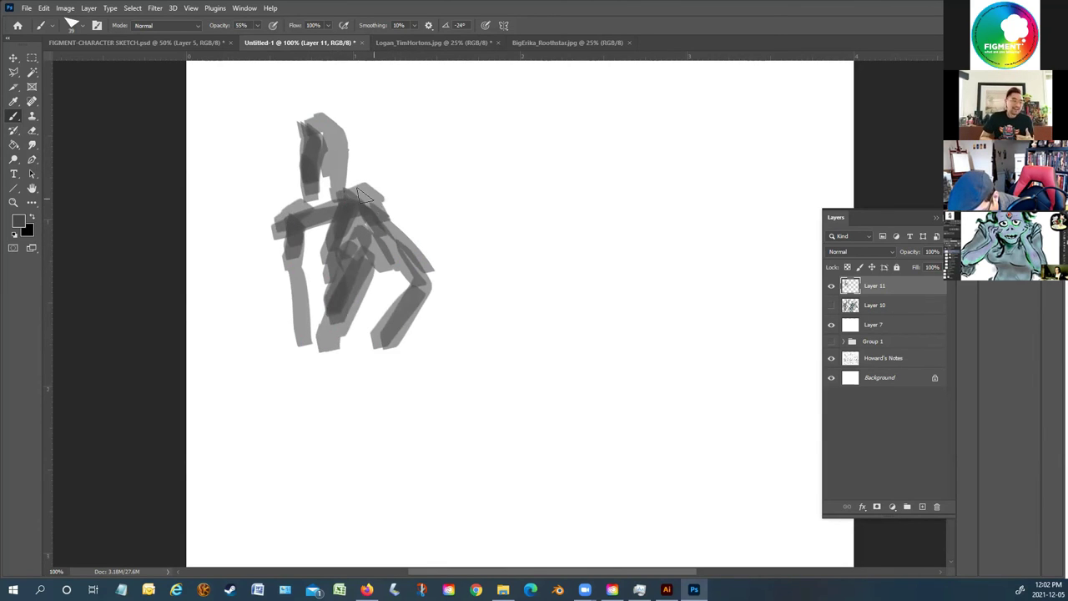
# Block in the standing figure's waist, hips and spread legs with long tapering grey strokes down to the canvas edge
pyautogui.scroll(-2, 310, 134)
pyautogui.moveTo(293, 255)
pyautogui.mouseDown()
pyautogui.moveTo(286, 469)
pyautogui.moveTo(297, 501)
pyautogui.mouseUp()
pyautogui.moveTo(309, 317)
pyautogui.mouseDown()
pyautogui.moveTo(313, 482)
pyautogui.moveTo(319, 357)
pyautogui.mouseUp()
pyautogui.moveTo(320, 331)
pyautogui.mouseDown()
pyautogui.moveTo(331, 364)
pyautogui.moveTo(304, 422)
pyautogui.mouseUp()
pyautogui.moveTo(299, 367); pyautogui.dragTo(302, 423)
pyautogui.moveTo(297, 331); pyautogui.dragTo(284, 480)
pyautogui.moveTo(284, 408)
pyautogui.mouseDown()
pyautogui.moveTo(286, 513)
pyautogui.moveTo(302, 316)
pyautogui.mouseUp()
pyautogui.moveTo(341, 267)
pyautogui.mouseDown()
pyautogui.moveTo(356, 294)
pyautogui.moveTo(352, 285)
pyautogui.moveTo(351, 360)
pyautogui.mouseUp()
pyautogui.moveTo(368, 307)
pyautogui.mouseDown()
pyautogui.moveTo(427, 514)
pyautogui.moveTo(363, 404)
pyautogui.mouseUp()
pyautogui.moveTo(284, 333); pyautogui.dragTo(280, 408)
pyautogui.moveTo(280, 407); pyautogui.dragTo(278, 285)
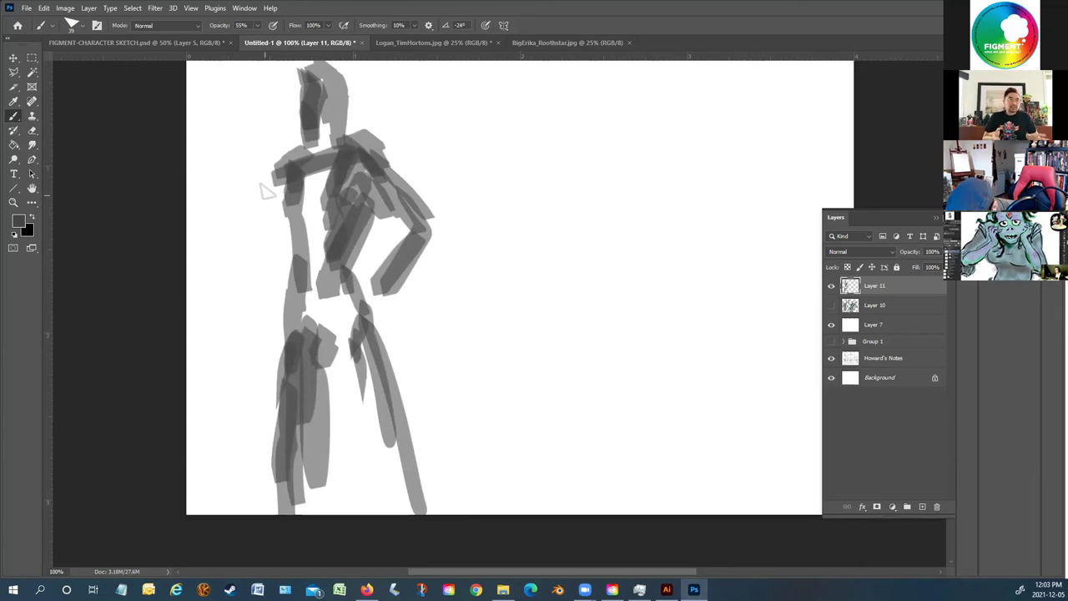
# Add a raised clawed hand and hair to the standing figure, and fill its waist and long robe with grey
pyautogui.moveTo(239, 201)
pyautogui.mouseDown()
pyautogui.moveTo(227, 181)
pyautogui.moveTo(247, 205)
pyautogui.moveTo(275, 175)
pyautogui.moveTo(259, 230)
pyautogui.moveTo(265, 219)
pyautogui.mouseUp()
pyautogui.scroll(2, 307, 66)
pyautogui.moveTo(291, 112)
pyautogui.mouseDown()
pyautogui.moveTo(296, 140)
pyautogui.moveTo(332, 124)
pyautogui.moveTo(341, 143)
pyautogui.mouseUp()
pyautogui.moveTo(313, 250)
pyautogui.mouseDown()
pyautogui.moveTo(320, 297)
pyautogui.moveTo(380, 447)
pyautogui.mouseUp()
pyautogui.moveTo(343, 327); pyautogui.dragTo(374, 421)
pyautogui.moveTo(372, 417)
pyautogui.mouseDown()
pyautogui.moveTo(388, 563)
pyautogui.moveTo(355, 564)
pyautogui.mouseUp()
pyautogui.moveTo(344, 427)
pyautogui.mouseDown()
pyautogui.moveTo(348, 519)
pyautogui.moveTo(338, 514)
pyautogui.moveTo(320, 553)
pyautogui.moveTo(344, 393)
pyautogui.moveTo(332, 351)
pyautogui.moveTo(324, 394)
pyautogui.moveTo(327, 332)
pyautogui.mouseUp()
pyautogui.moveTo(338, 288)
pyautogui.mouseDown()
pyautogui.moveTo(317, 330)
pyautogui.moveTo(312, 259)
pyautogui.moveTo(310, 282)
pyautogui.moveTo(296, 267)
pyautogui.moveTo(308, 342)
pyautogui.mouseUp()
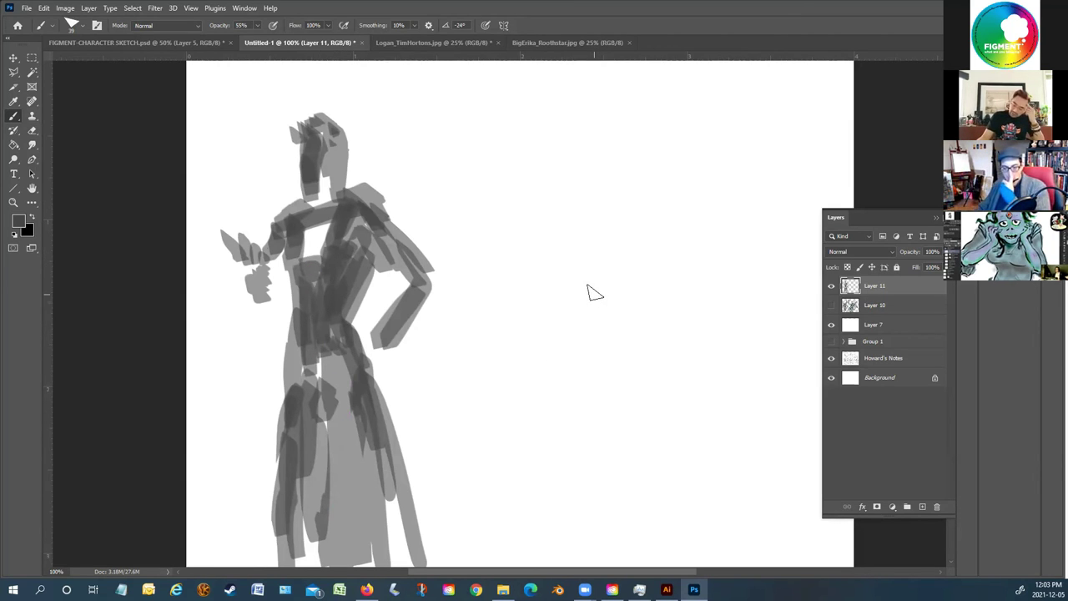
pyautogui.hotkey('ctrl', 'z')
pyautogui.hotkey('ctrl', 'z')
pyautogui.hotkey('ctrl', 'z')
pyautogui.hotkey('ctrl', 'shift', 'z')
pyautogui.hotkey('ctrl', 'shift', 'z')
pyautogui.hotkey('ctrl', 'shift', 'z')
# Start a second figure beside the standing one, blocking in its head, neck, shoulders and the sides of its torso
pyautogui.scroll(2, 554, 278)
pyautogui.moveTo(663, 114)
pyautogui.mouseDown()
pyautogui.moveTo(642, 154)
pyautogui.moveTo(654, 160)
pyautogui.moveTo(630, 161)
pyautogui.moveTo(634, 144)
pyautogui.moveTo(636, 202)
pyautogui.moveTo(660, 213)
pyautogui.moveTo(639, 209)
pyautogui.moveTo(656, 222)
pyautogui.moveTo(629, 203)
pyautogui.moveTo(636, 218)
pyautogui.moveTo(597, 176)
pyautogui.moveTo(567, 210)
pyautogui.moveTo(592, 197)
pyautogui.moveTo(593, 222)
pyautogui.moveTo(610, 222)
pyautogui.moveTo(595, 243)
pyautogui.mouseUp()
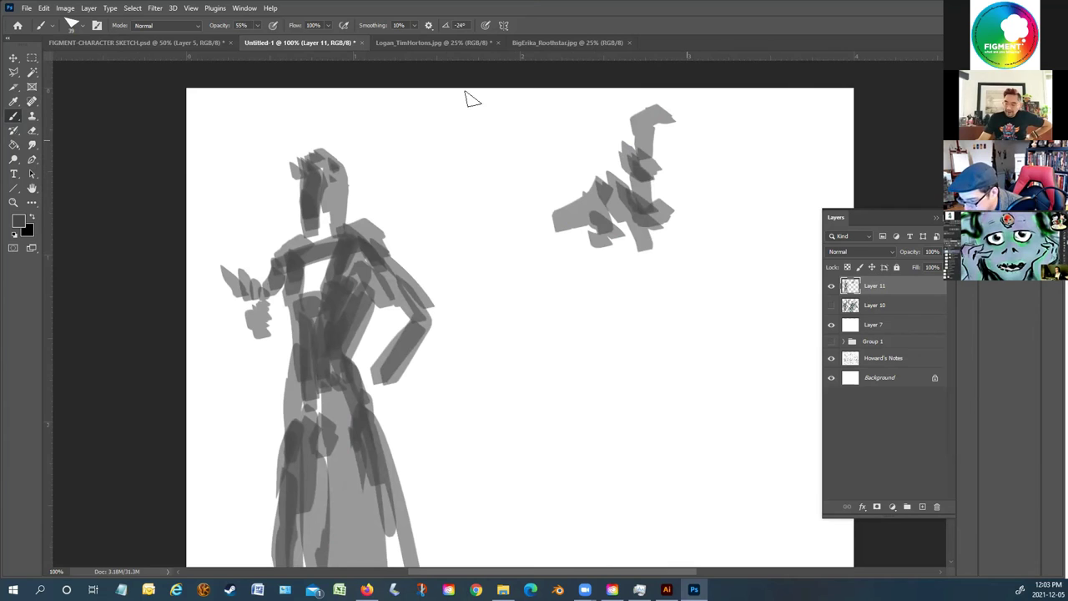
pyautogui.moveTo(558, 230)
pyautogui.mouseDown()
pyautogui.moveTo(542, 242)
pyautogui.moveTo(544, 222)
pyautogui.mouseUp()
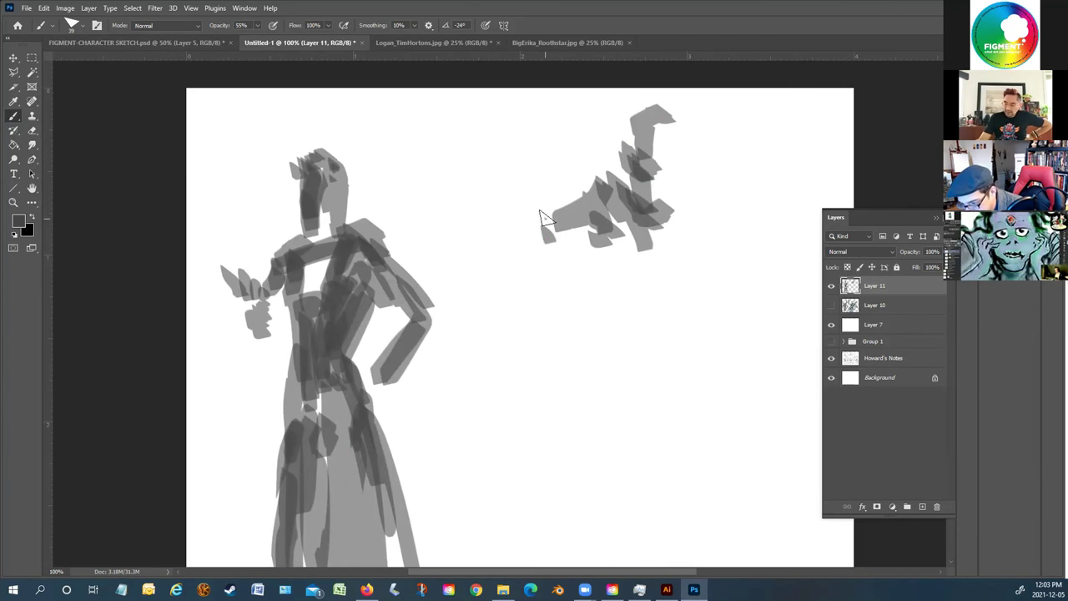
pyautogui.moveTo(695, 234)
pyautogui.mouseDown()
pyautogui.moveTo(660, 246)
pyautogui.moveTo(716, 165)
pyautogui.moveTo(759, 189)
pyautogui.moveTo(710, 248)
pyautogui.moveTo(699, 297)
pyautogui.moveTo(668, 343)
pyautogui.mouseUp()
pyautogui.moveTo(701, 252); pyautogui.dragTo(659, 337)
pyautogui.moveTo(634, 245); pyautogui.dragTo(644, 357)
pyautogui.moveTo(581, 280); pyautogui.dragTo(598, 349)
# Paint broad curving horns and tendrils sweeping out from both sides of the second figure's head
pyautogui.moveTo(617, 117)
pyautogui.mouseDown()
pyautogui.moveTo(602, 140)
pyautogui.moveTo(586, 115)
pyautogui.moveTo(526, 95)
pyautogui.mouseUp()
pyautogui.moveTo(690, 140)
pyautogui.mouseDown()
pyautogui.moveTo(681, 125)
pyautogui.moveTo(780, 94)
pyautogui.mouseUp()
pyautogui.moveTo(761, 131); pyautogui.dragTo(715, 152)
pyautogui.moveTo(611, 174); pyautogui.dragTo(520, 179)
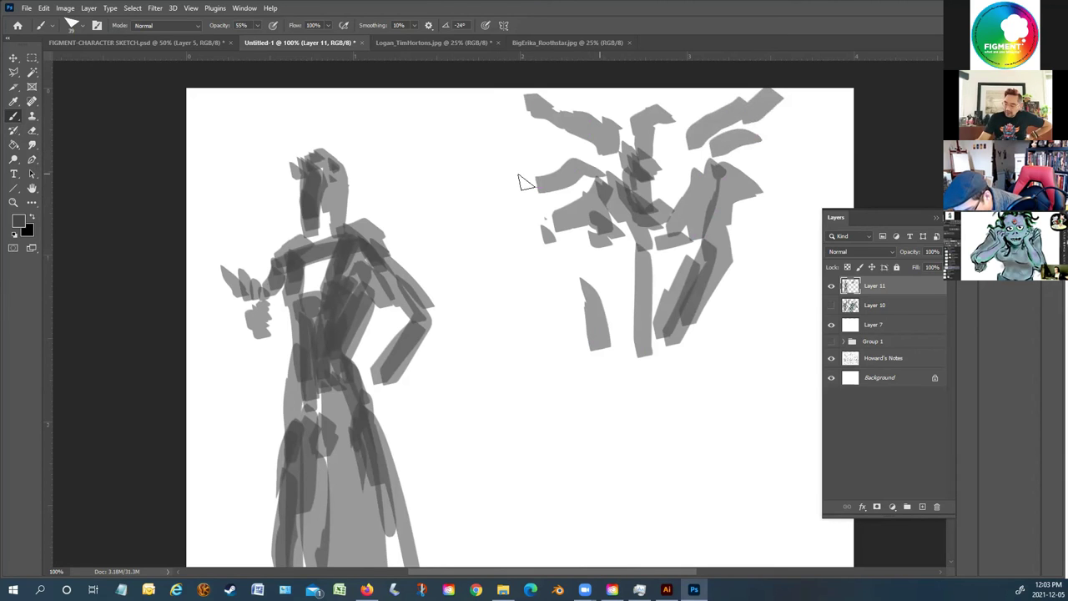
# Block in the second figure's bent near arm and a large clawed hand with spread fingers beneath it
pyautogui.moveTo(538, 237); pyautogui.dragTo(523, 279)
pyautogui.moveTo(561, 219)
pyautogui.mouseDown()
pyautogui.moveTo(533, 279)
pyautogui.moveTo(574, 284)
pyautogui.moveTo(590, 311)
pyautogui.mouseUp()
pyautogui.moveTo(571, 277)
pyautogui.mouseDown()
pyautogui.moveTo(533, 310)
pyautogui.moveTo(541, 314)
pyautogui.moveTo(540, 296)
pyautogui.moveTo(581, 391)
pyautogui.moveTo(563, 371)
pyautogui.moveTo(519, 391)
pyautogui.mouseUp()
pyautogui.moveTo(544, 355)
pyautogui.mouseDown()
pyautogui.moveTo(527, 393)
pyautogui.moveTo(524, 384)
pyautogui.mouseUp()
pyautogui.moveTo(526, 338)
pyautogui.mouseDown()
pyautogui.moveTo(538, 377)
pyautogui.moveTo(508, 362)
pyautogui.moveTo(501, 379)
pyautogui.moveTo(509, 371)
pyautogui.moveTo(497, 357)
pyautogui.moveTo(474, 388)
pyautogui.moveTo(479, 399)
pyautogui.moveTo(516, 386)
pyautogui.moveTo(473, 403)
pyautogui.moveTo(547, 377)
pyautogui.mouseUp()
pyautogui.moveTo(517, 315)
pyautogui.mouseDown()
pyautogui.moveTo(543, 320)
pyautogui.moveTo(524, 297)
pyautogui.moveTo(565, 276)
pyautogui.moveTo(526, 243)
pyautogui.moveTo(530, 265)
pyautogui.moveTo(562, 236)
pyautogui.mouseUp()
pyautogui.moveTo(531, 276)
pyautogui.mouseDown()
pyautogui.moveTo(551, 288)
pyautogui.moveTo(572, 251)
pyautogui.moveTo(616, 334)
pyautogui.mouseUp()
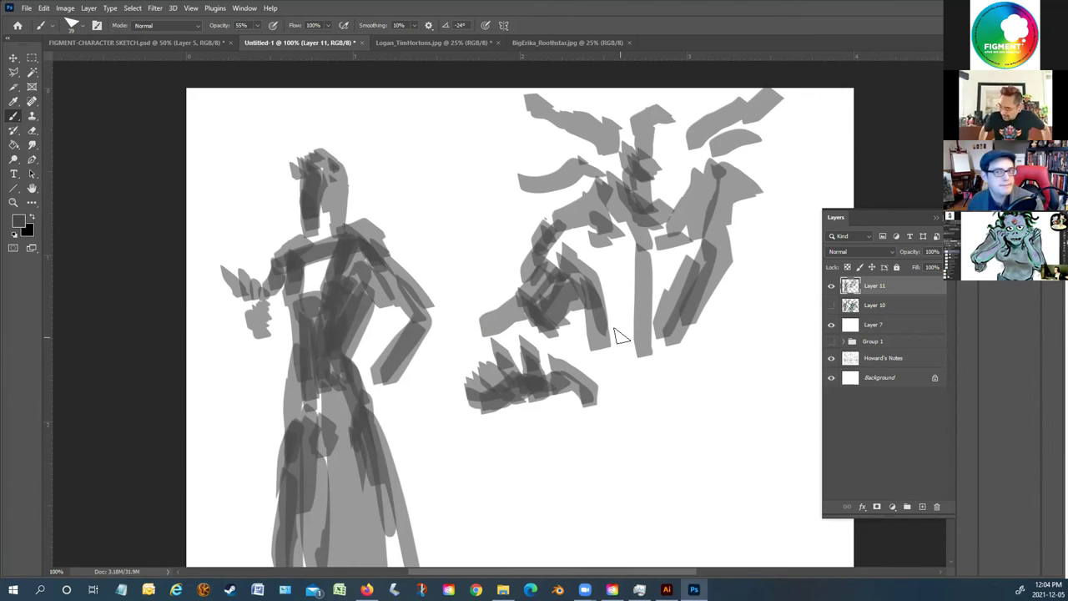
# Extend the second figure's far arm to a raised hand and surround its outlined head with more wavy tendrils
pyautogui.moveTo(604, 179)
pyautogui.mouseDown()
pyautogui.moveTo(644, 121)
pyautogui.moveTo(680, 125)
pyautogui.moveTo(670, 126)
pyautogui.moveTo(697, 148)
pyautogui.moveTo(681, 171)
pyautogui.moveTo(661, 170)
pyautogui.mouseUp()
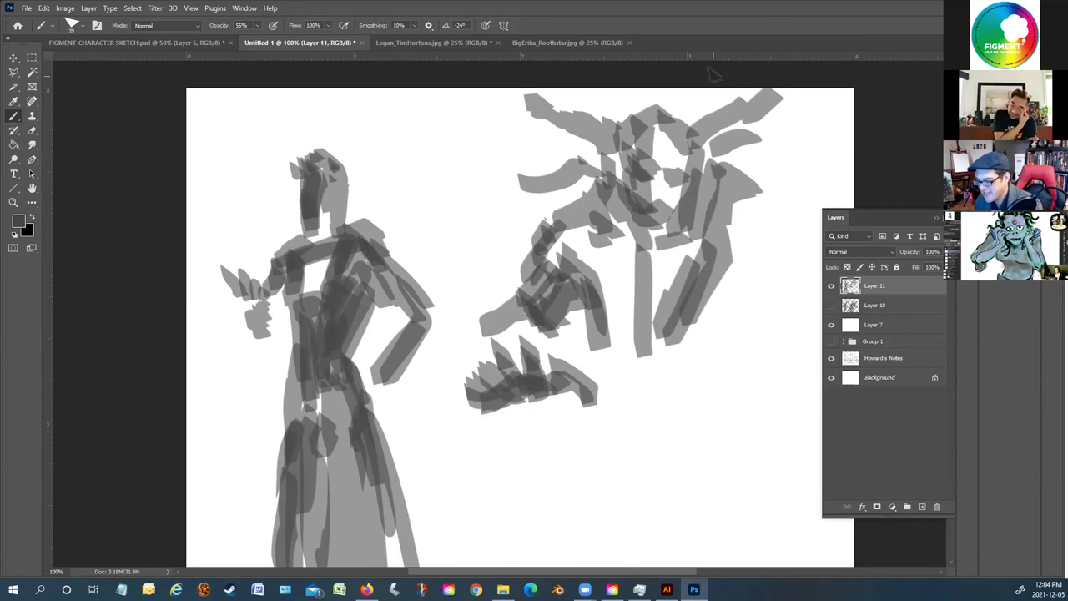
pyautogui.moveTo(800, 171)
pyautogui.mouseDown()
pyautogui.moveTo(772, 186)
pyautogui.moveTo(764, 213)
pyautogui.moveTo(814, 176)
pyautogui.moveTo(834, 182)
pyautogui.moveTo(805, 180)
pyautogui.moveTo(847, 180)
pyautogui.moveTo(785, 161)
pyautogui.mouseUp()
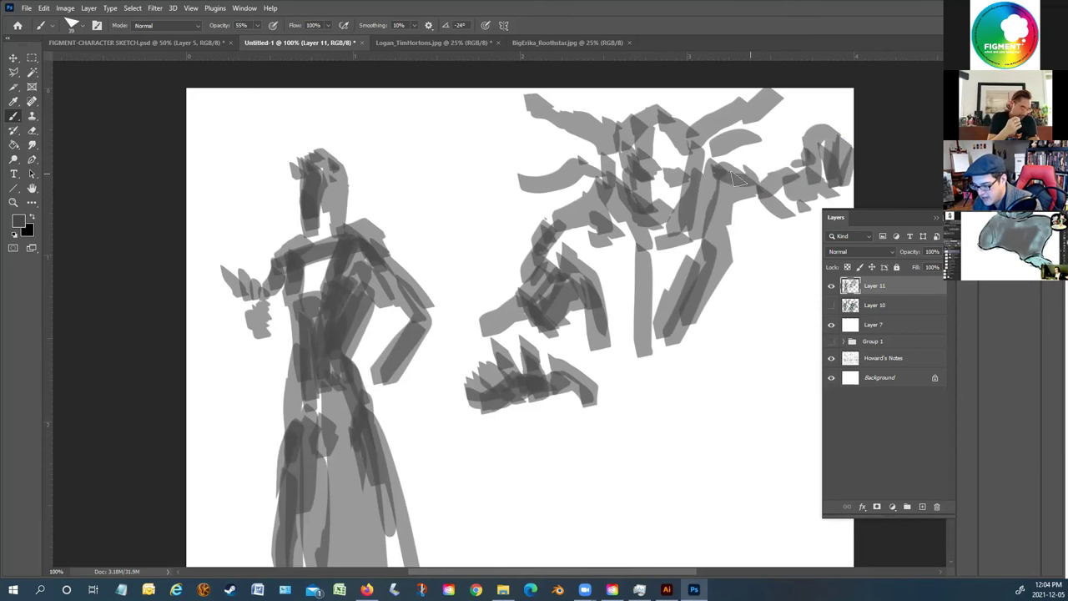
pyautogui.moveTo(599, 183); pyautogui.dragTo(619, 109)
pyautogui.moveTo(594, 162); pyautogui.dragTo(491, 193)
pyautogui.moveTo(584, 137); pyautogui.dragTo(475, 101)
pyautogui.moveTo(603, 88)
pyautogui.mouseDown()
pyautogui.moveTo(657, 108)
pyautogui.moveTo(696, 84)
pyautogui.mouseUp()
# Fill the second figure's lower torso with grey and darken its flank and bent near arm
pyautogui.moveTo(726, 247); pyautogui.dragTo(661, 354)
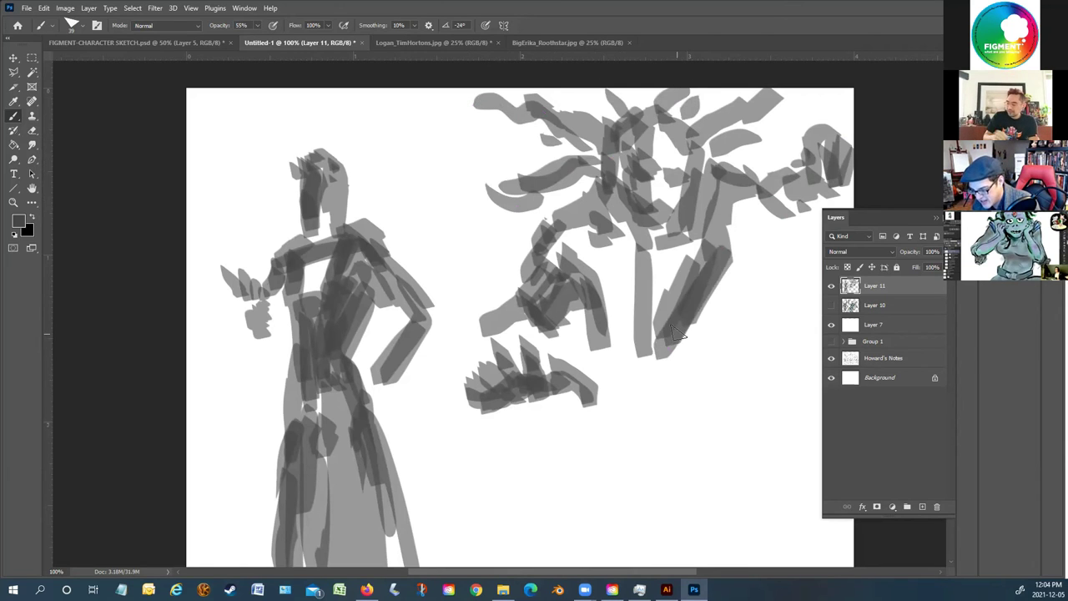
pyautogui.moveTo(681, 281); pyautogui.dragTo(644, 351)
pyautogui.moveTo(638, 294)
pyautogui.mouseDown()
pyautogui.moveTo(618, 356)
pyautogui.moveTo(619, 294)
pyautogui.mouseUp()
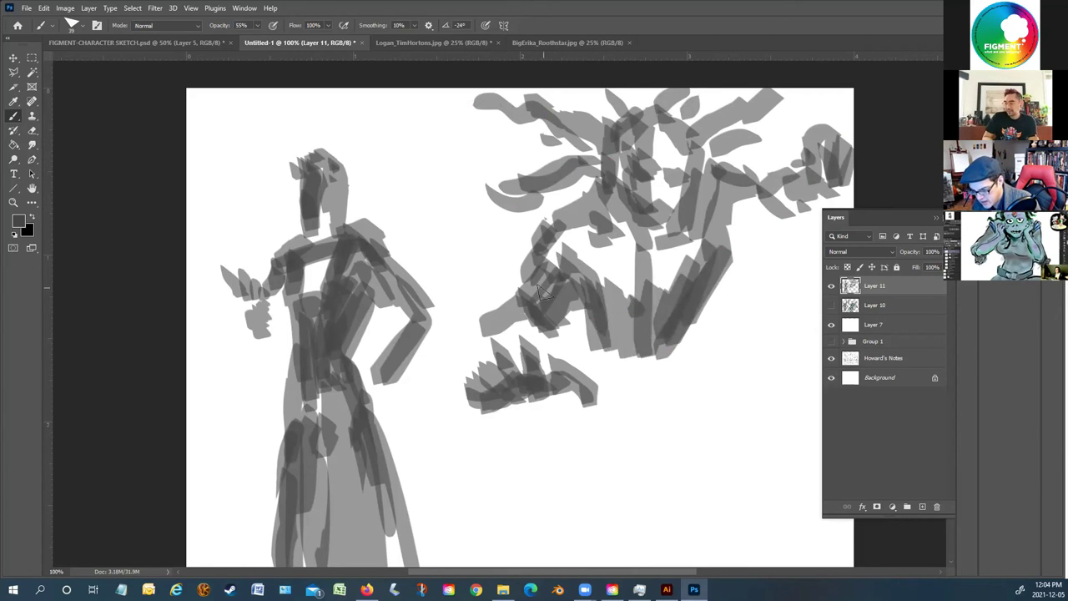
pyautogui.moveTo(550, 251); pyautogui.dragTo(494, 320)
# Mark the second figure's hip and block in its front leg with overlapping downward and diagonal grey strokes
pyautogui.moveTo(706, 363); pyautogui.dragTo(751, 408)
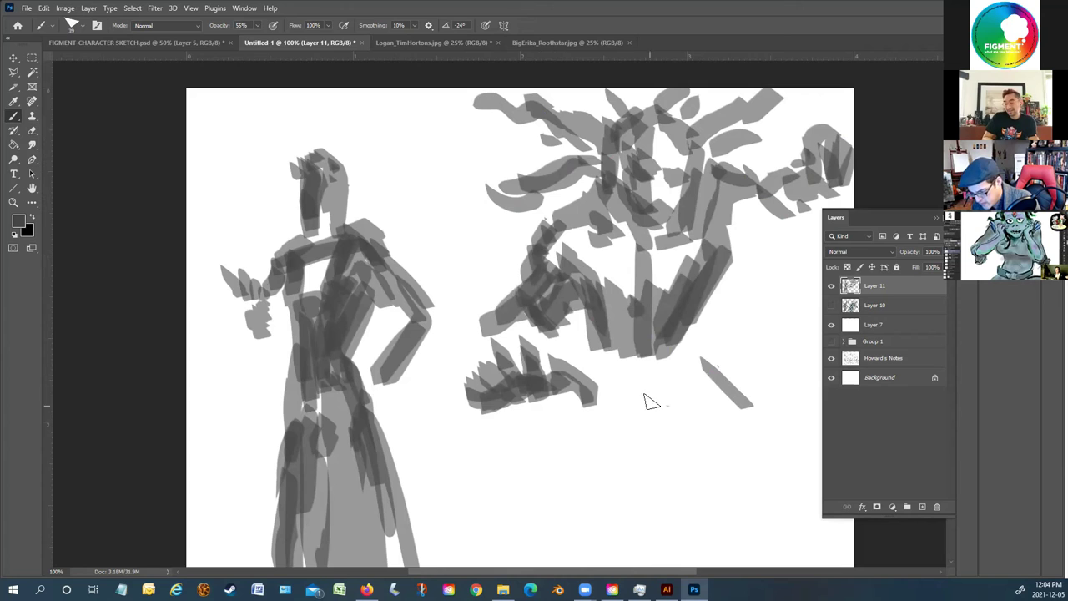
pyautogui.moveTo(664, 388); pyautogui.dragTo(660, 521)
pyautogui.moveTo(670, 421); pyautogui.dragTo(683, 543)
pyautogui.moveTo(689, 464)
pyautogui.mouseDown()
pyautogui.moveTo(745, 485)
pyautogui.moveTo(685, 480)
pyautogui.moveTo(693, 417)
pyautogui.moveTo(697, 445)
pyautogui.moveTo(739, 501)
pyautogui.mouseUp()
pyautogui.moveTo(680, 434); pyautogui.dragTo(718, 493)
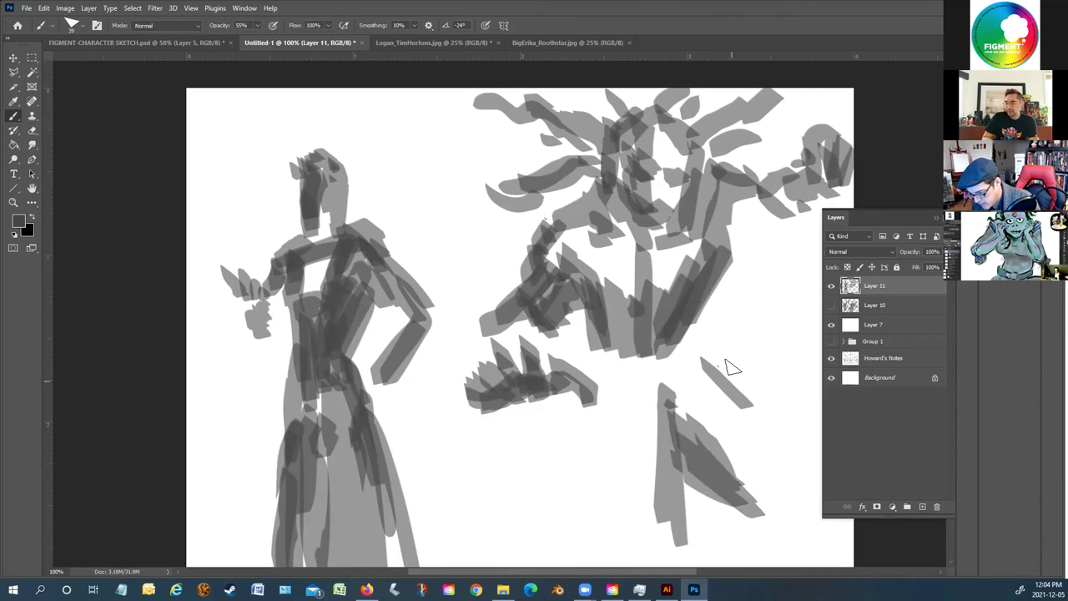
# Paint the outer edge of the second figure's thigh, join it to the waist, and widen the flank up to the shoulder
pyautogui.moveTo(727, 363); pyautogui.dragTo(780, 478)
pyautogui.moveTo(674, 342); pyautogui.dragTo(736, 419)
pyautogui.moveTo(694, 367)
pyautogui.mouseDown()
pyautogui.moveTo(743, 267)
pyautogui.moveTo(708, 219)
pyautogui.mouseUp()
pyautogui.moveTo(733, 280)
pyautogui.mouseDown()
pyautogui.moveTo(726, 237)
pyautogui.moveTo(758, 218)
pyautogui.moveTo(712, 278)
pyautogui.mouseUp()
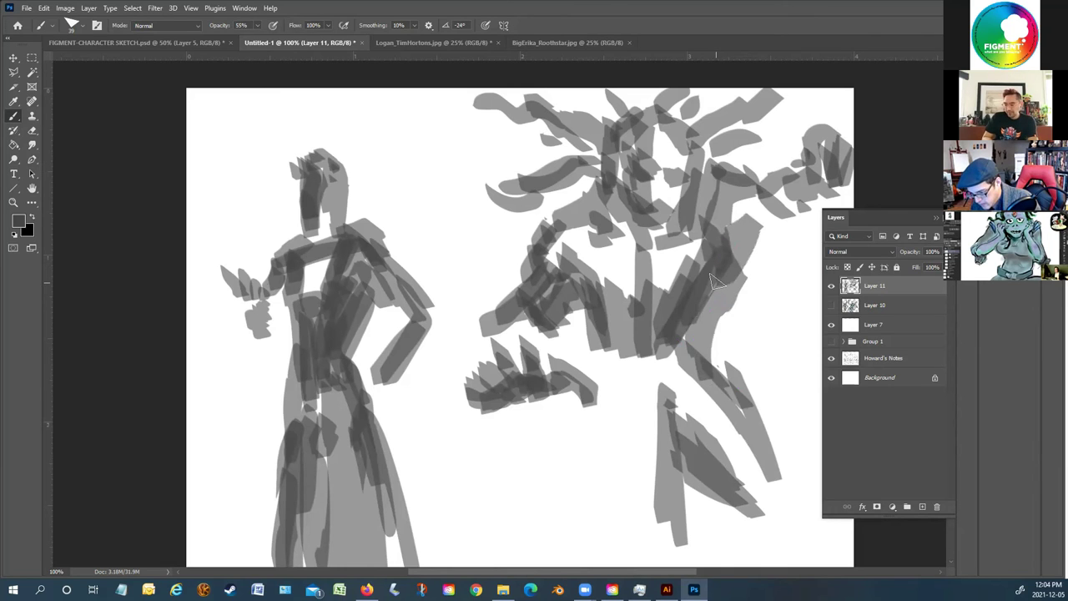
# Block in the second figure's near leg and hanging robe folds with long grey strokes down to the canvas edge
pyautogui.scroll(-2, 586, 334)
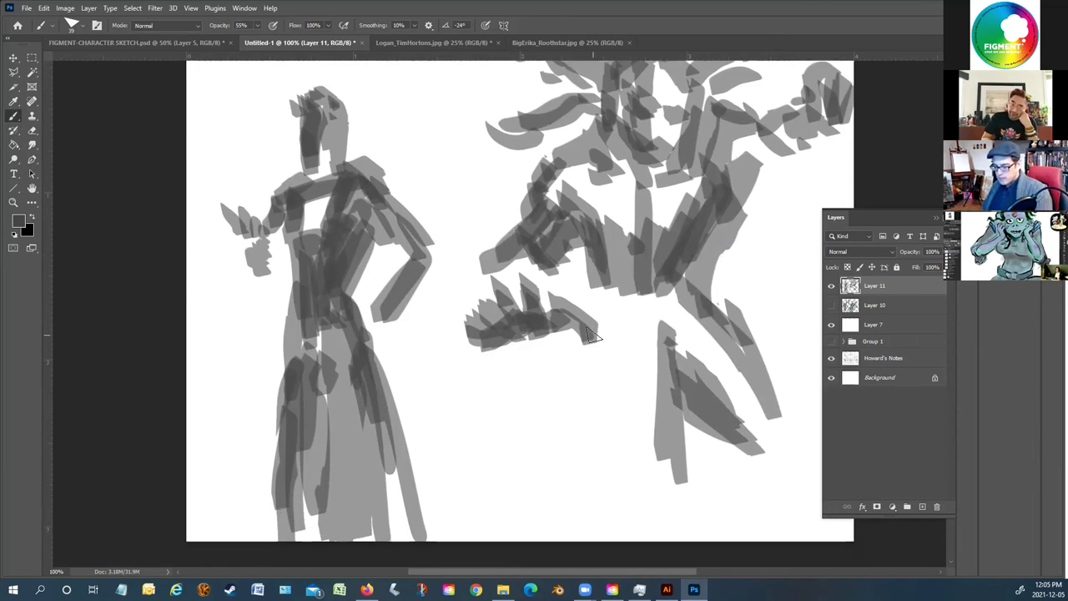
pyautogui.moveTo(613, 332)
pyautogui.mouseDown()
pyautogui.moveTo(658, 513)
pyautogui.moveTo(648, 511)
pyautogui.mouseUp()
pyautogui.moveTo(566, 361); pyautogui.dragTo(612, 511)
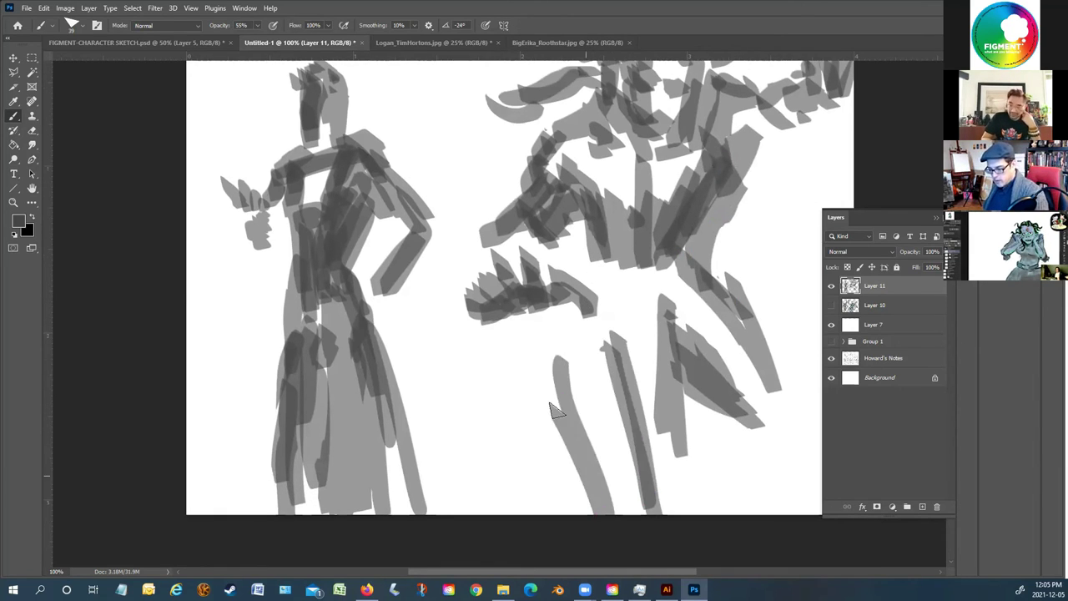
pyautogui.moveTo(553, 404); pyautogui.dragTo(588, 511)
pyautogui.moveTo(553, 332); pyautogui.dragTo(536, 510)
pyautogui.moveTo(549, 399); pyautogui.dragTo(540, 511)
pyautogui.moveTo(541, 438); pyautogui.dragTo(542, 511)
# Bend the second figure's far leg at the knee and block in its lower leg with overlapping grey strokes
pyautogui.moveTo(708, 404); pyautogui.dragTo(753, 434)
pyautogui.moveTo(756, 346)
pyautogui.mouseDown()
pyautogui.moveTo(798, 417)
pyautogui.moveTo(759, 477)
pyautogui.moveTo(725, 439)
pyautogui.moveTo(768, 498)
pyautogui.moveTo(751, 514)
pyautogui.mouseUp()
pyautogui.moveTo(766, 471)
pyautogui.mouseDown()
pyautogui.moveTo(737, 507)
pyautogui.moveTo(717, 462)
pyautogui.moveTo(737, 490)
pyautogui.moveTo(723, 463)
pyautogui.moveTo(778, 439)
pyautogui.moveTo(770, 457)
pyautogui.moveTo(759, 450)
pyautogui.moveTo(728, 468)
pyautogui.mouseUp()
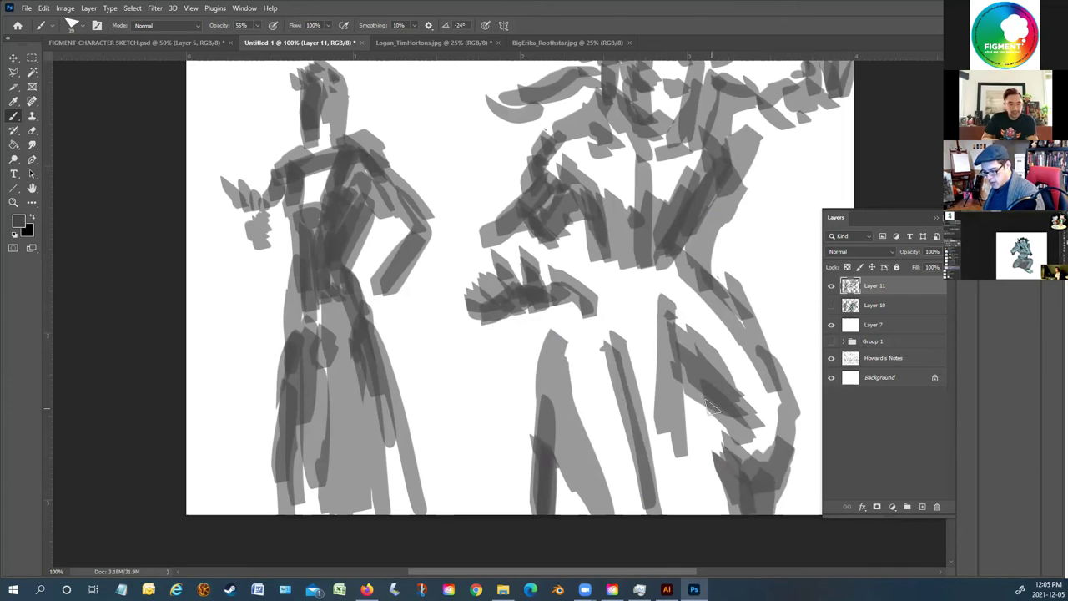
# Lengthen the cloth strip between the second figure's legs and darken its far hip, thigh edge and flank
pyautogui.moveTo(685, 361); pyautogui.dragTo(682, 485)
pyautogui.moveTo(693, 467); pyautogui.dragTo(700, 528)
pyautogui.moveTo(692, 265); pyautogui.dragTo(739, 321)
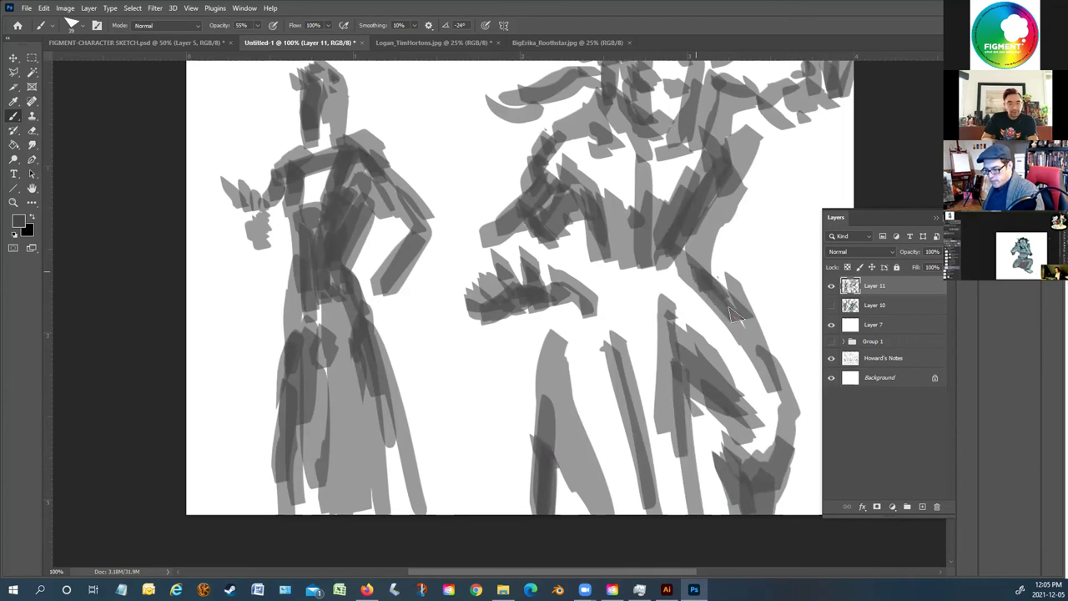
pyautogui.moveTo(661, 244); pyautogui.dragTo(758, 341)
pyautogui.moveTo(682, 272); pyautogui.dragTo(748, 157)
# Thicken the underside of the second figure's raised far arm and darken its bent near arm
pyautogui.scroll(1, 707, 95)
pyautogui.scroll(3, 712, 98)
pyautogui.moveTo(741, 209)
pyautogui.mouseDown()
pyautogui.moveTo(785, 233)
pyautogui.moveTo(822, 193)
pyautogui.moveTo(839, 193)
pyautogui.mouseUp()
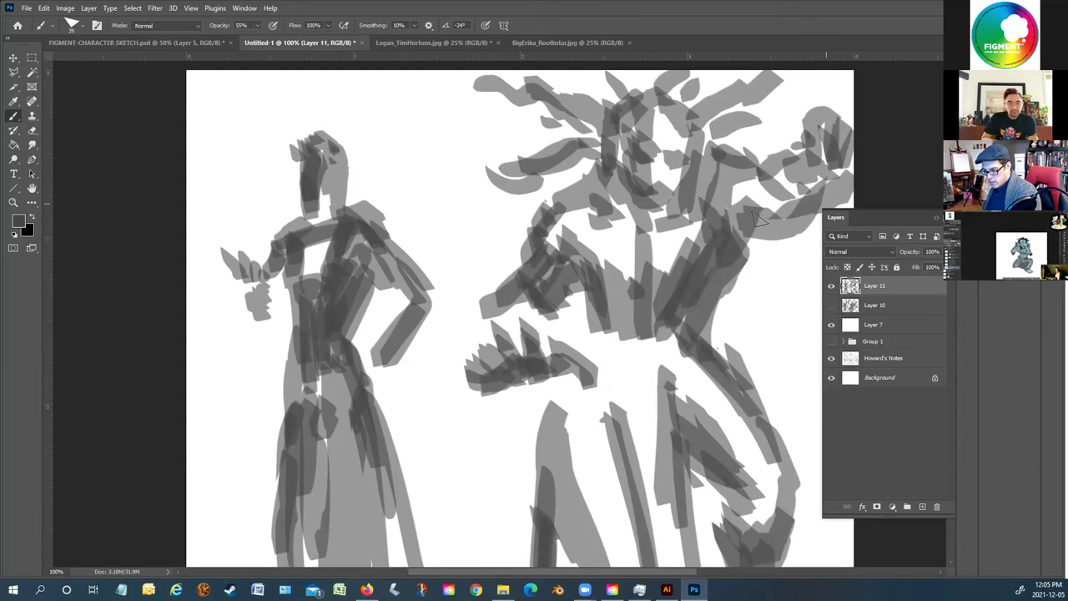
pyautogui.moveTo(551, 232); pyautogui.dragTo(499, 324)
# Widen and darken the second figure's near thigh with long overlapping vertical grey strokes
pyautogui.scroll(-2, 564, 371)
pyautogui.moveTo(564, 371); pyautogui.dragTo(536, 501)
pyautogui.moveTo(576, 334)
pyautogui.mouseDown()
pyautogui.moveTo(541, 449)
pyautogui.moveTo(551, 331)
pyautogui.moveTo(514, 541)
pyautogui.mouseUp()
pyautogui.moveTo(555, 392)
pyautogui.mouseDown()
pyautogui.moveTo(545, 461)
pyautogui.moveTo(553, 448)
pyautogui.moveTo(543, 448)
pyautogui.moveTo(607, 531)
pyautogui.mouseUp()
pyautogui.moveTo(555, 480); pyautogui.dragTo(558, 534)
pyautogui.scroll(3, 551, 512)
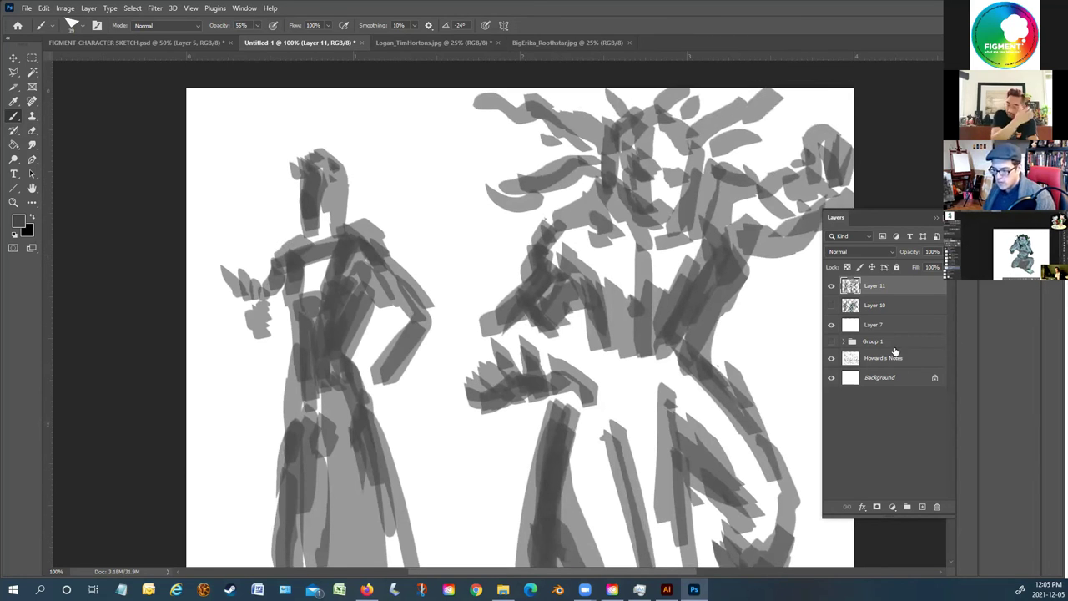
# Compare the new grey poses on Layer 11 with the finished creature studies on Layer 10 by switching their visibility
pyautogui.click(831, 286)
pyautogui.click(831, 306)
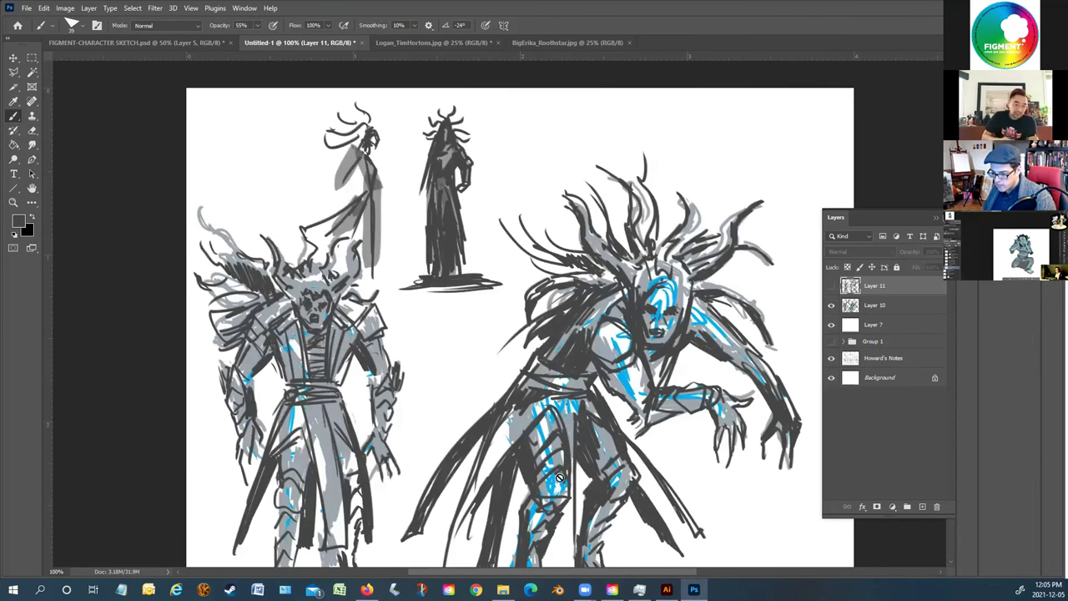
pyautogui.scroll(-2, 535, 413)
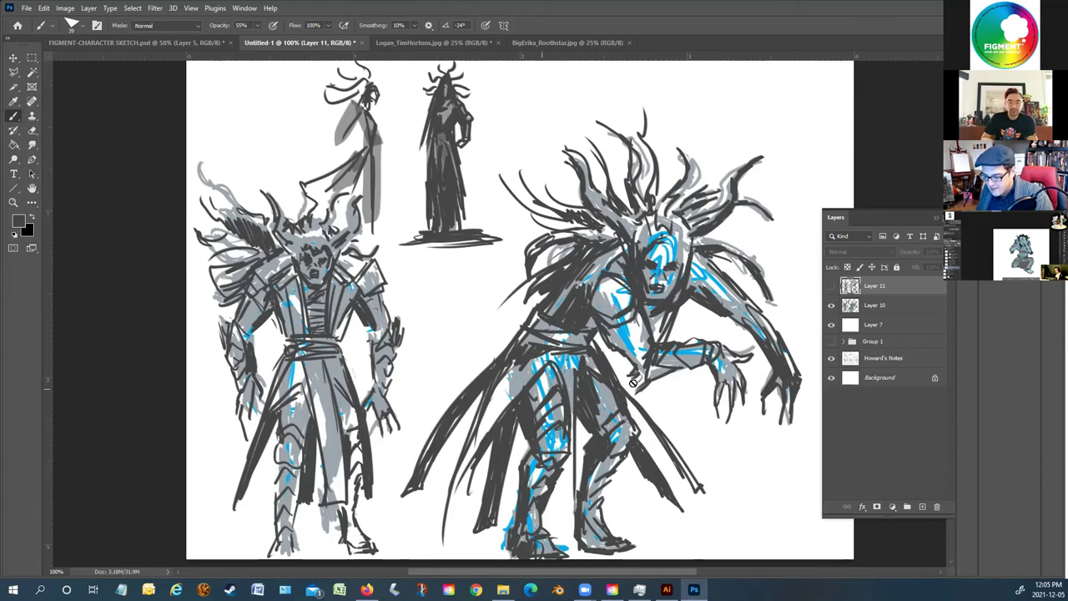
pyautogui.scroll(1, 622, 375)
pyautogui.click(831, 286)
pyautogui.click(831, 286)
pyautogui.click(831, 286)
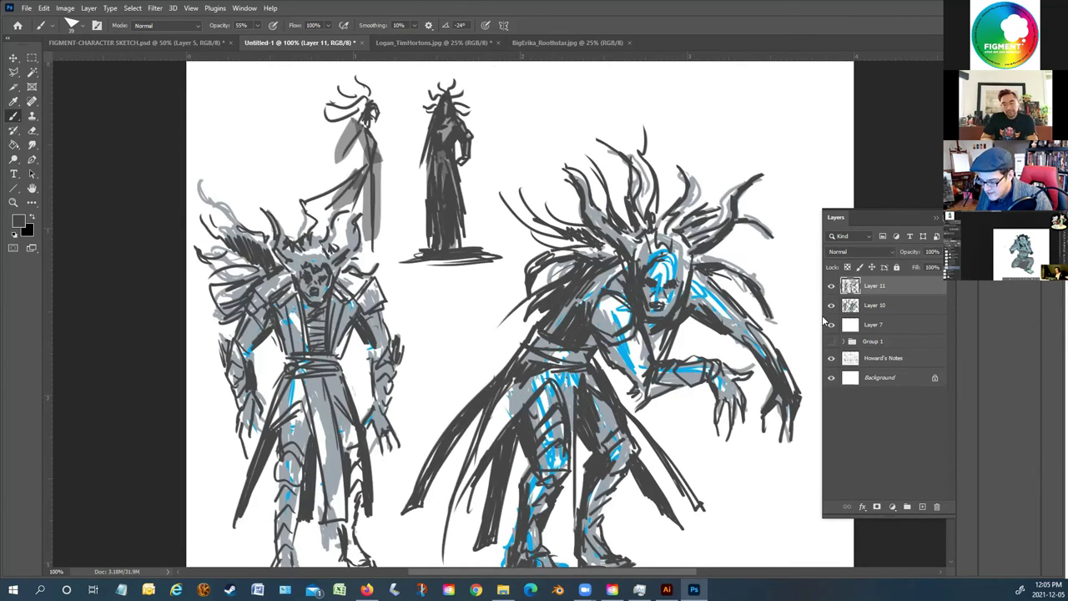
pyautogui.click(830, 306)
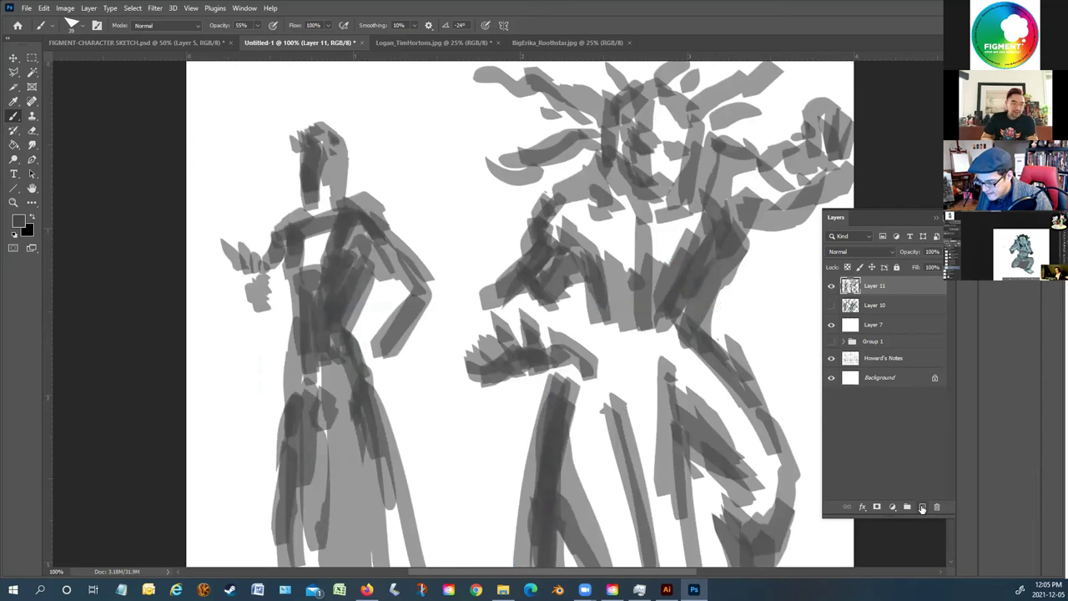
# Add a new layer above Layer 11, lower Layer 11's opacity to 45%, and make the new layer active
pyautogui.click(923, 508)
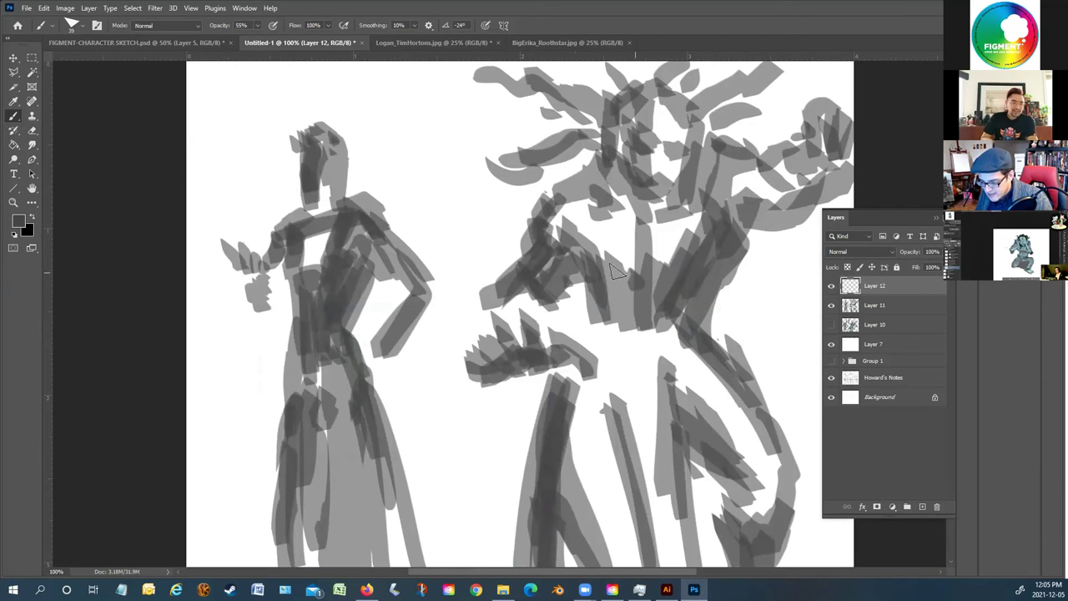
pyautogui.click(875, 308)
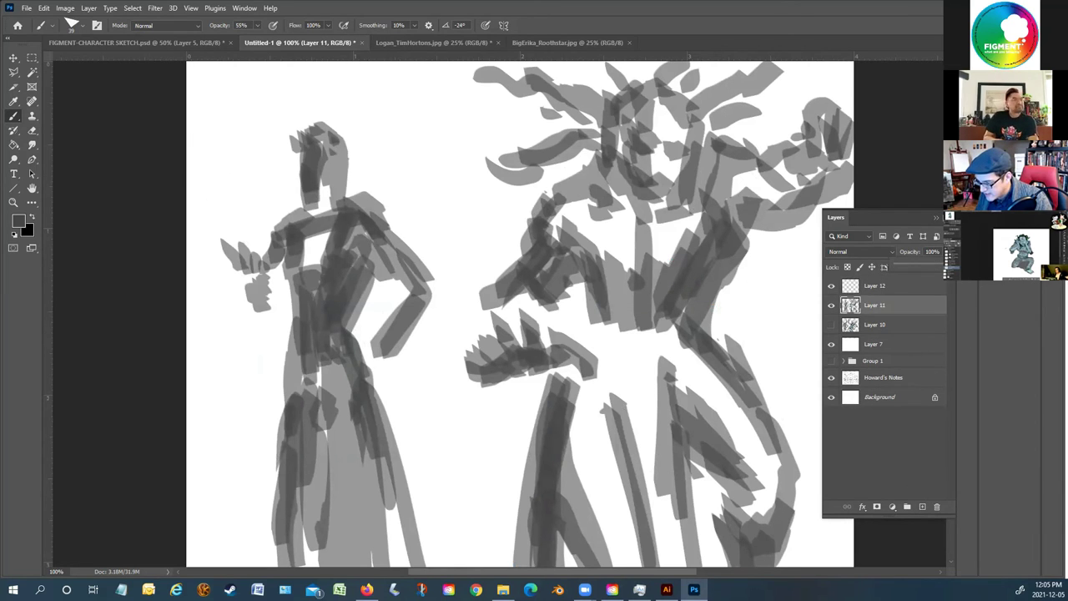
pyautogui.moveTo(912, 261); pyautogui.dragTo(919, 264)
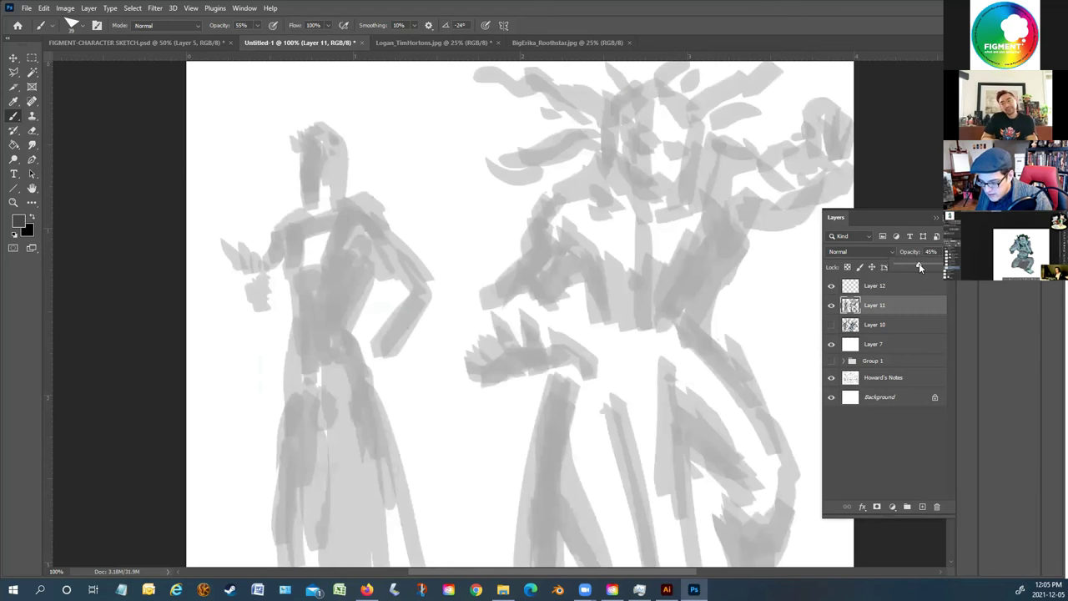
pyautogui.click(919, 286)
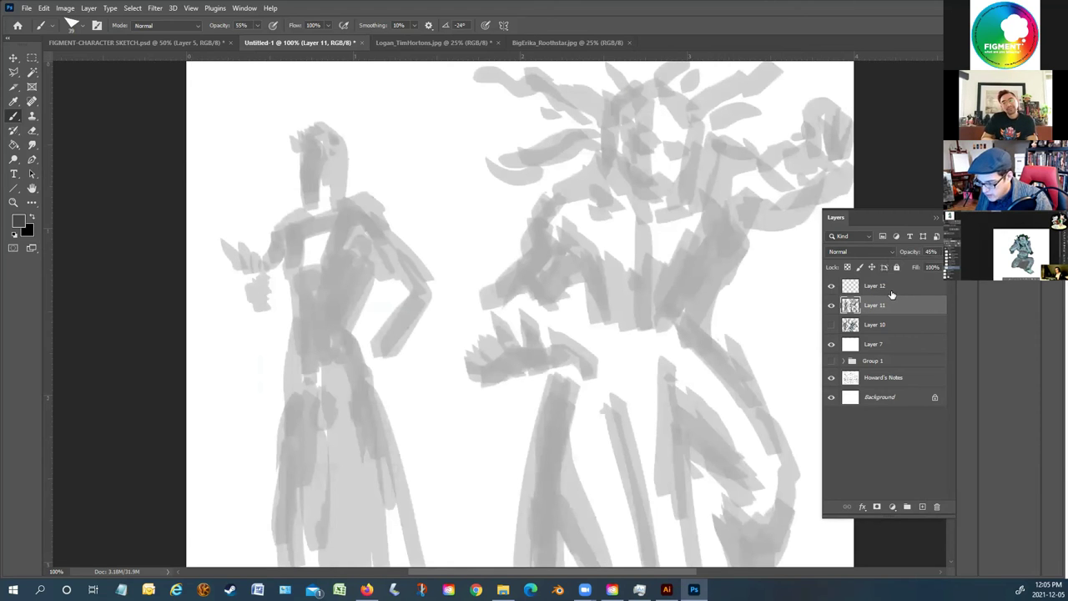
# Confirm dark grey 464646 as the foreground colour and reduce the brush size to 15 px
pyautogui.click(18, 221)
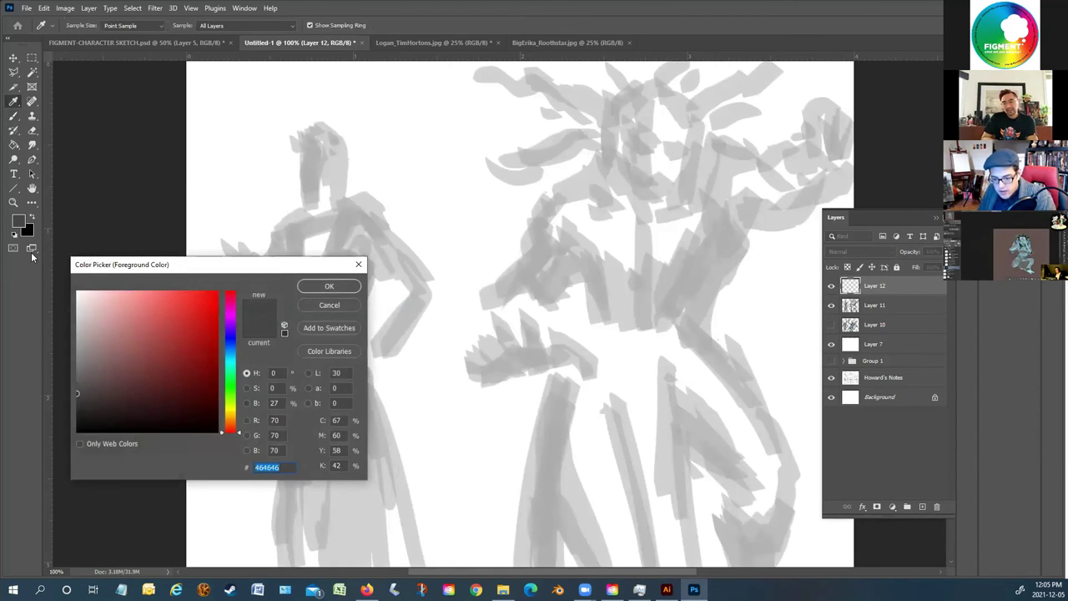
pyautogui.click(334, 286)
pyautogui.click(77, 25)
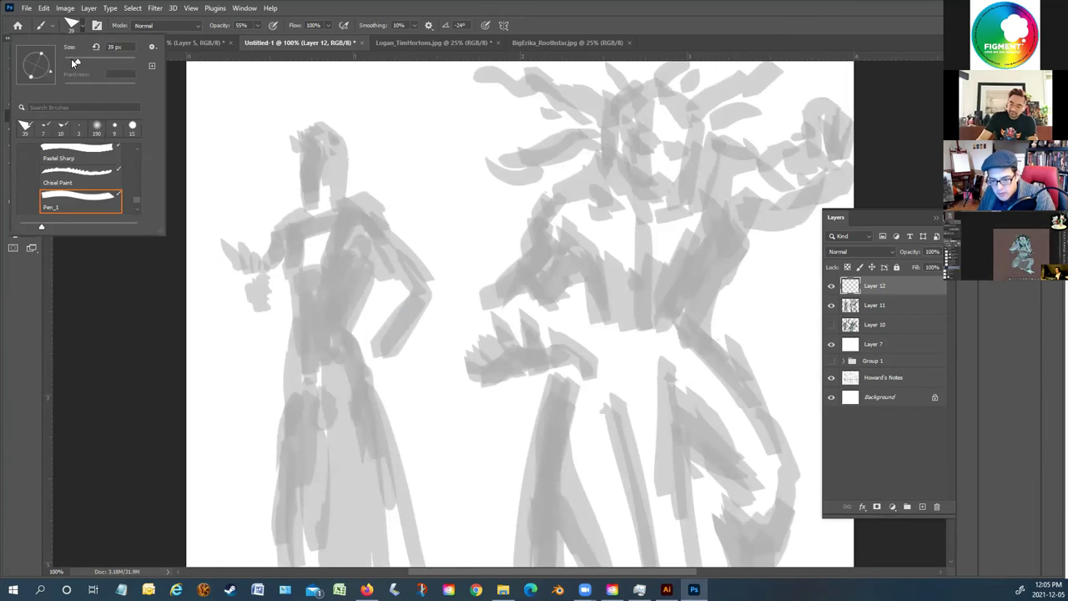
pyautogui.click(69, 60)
pyautogui.press('Return')
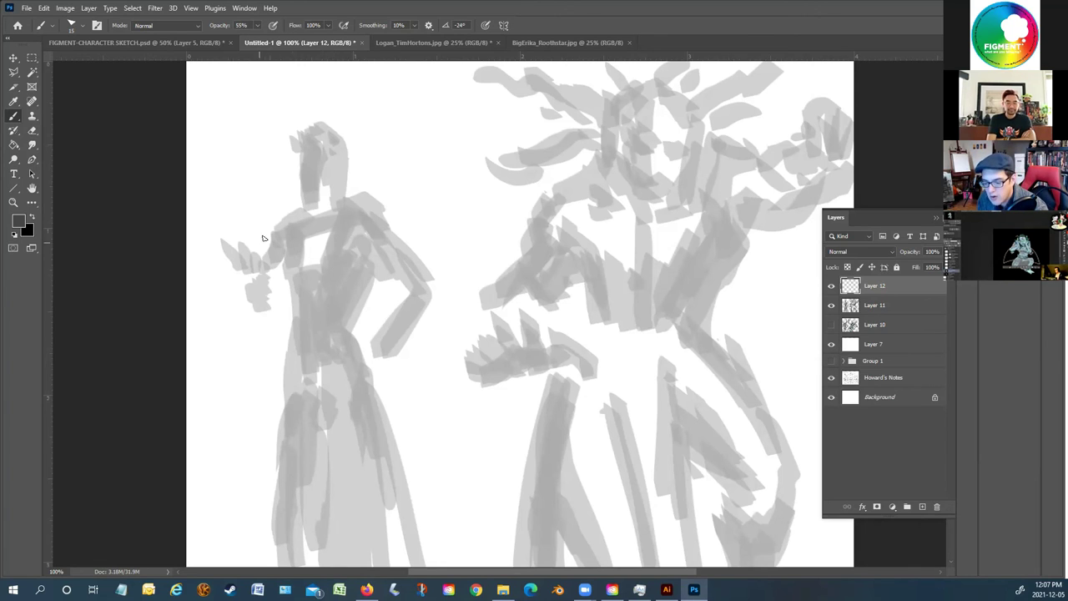
# Outline the first figure's waist, shoulder and outer bent arm down to the hand on the hip in dark grey
pyautogui.moveTo(369, 267)
pyautogui.mouseDown()
pyautogui.moveTo(343, 322)
pyautogui.moveTo(348, 313)
pyautogui.moveTo(351, 337)
pyautogui.moveTo(346, 321)
pyautogui.moveTo(368, 266)
pyautogui.moveTo(350, 331)
pyautogui.moveTo(371, 270)
pyautogui.moveTo(393, 281)
pyautogui.moveTo(361, 259)
pyautogui.moveTo(389, 236)
pyautogui.moveTo(359, 207)
pyautogui.moveTo(378, 211)
pyautogui.moveTo(345, 205)
pyautogui.mouseUp()
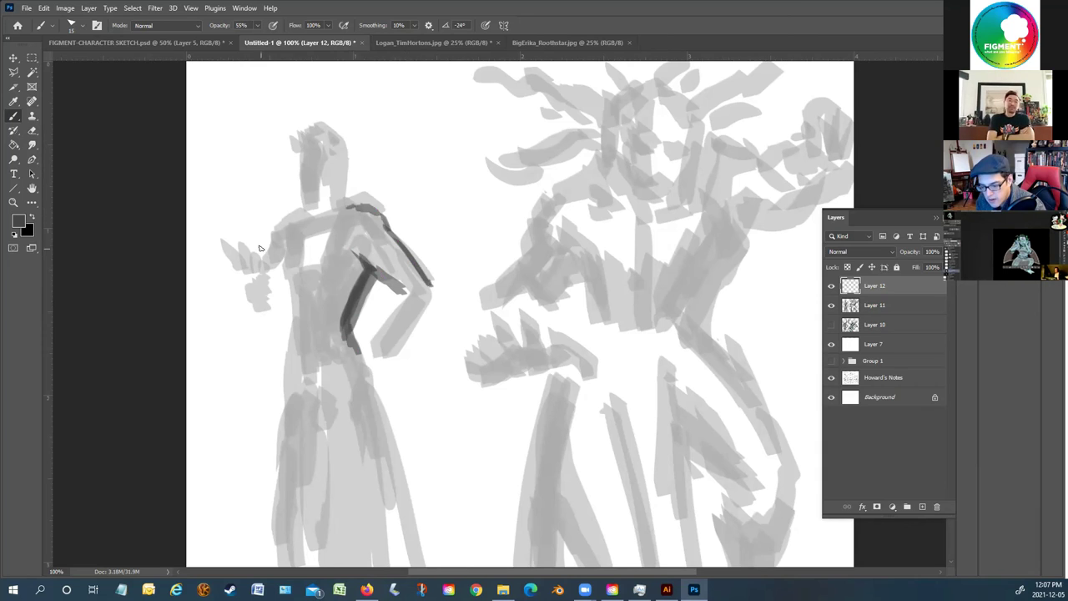
pyautogui.moveTo(433, 284)
pyautogui.mouseDown()
pyautogui.moveTo(434, 310)
pyautogui.moveTo(430, 301)
pyautogui.moveTo(411, 305)
pyautogui.moveTo(420, 356)
pyautogui.moveTo(389, 391)
pyautogui.moveTo(364, 386)
pyautogui.moveTo(406, 365)
pyautogui.moveTo(381, 401)
pyautogui.mouseUp()
pyautogui.moveTo(379, 381); pyautogui.dragTo(361, 401)
pyautogui.moveTo(366, 374); pyautogui.dragTo(359, 399)
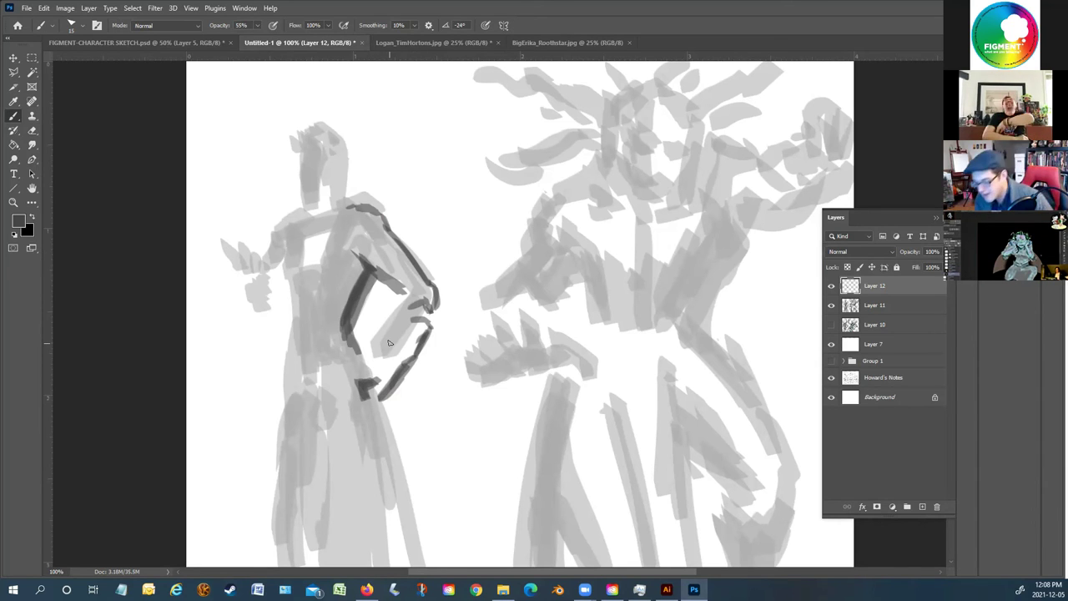
# Draw the inner forearm and the underside of the first figure's bent upper arm, joining them at the elbow
pyautogui.moveTo(385, 364)
pyautogui.mouseDown()
pyautogui.moveTo(408, 319)
pyautogui.moveTo(382, 365)
pyautogui.mouseUp()
pyautogui.moveTo(406, 304); pyautogui.dragTo(381, 364)
pyautogui.moveTo(401, 323)
pyautogui.mouseDown()
pyautogui.moveTo(417, 299)
pyautogui.moveTo(389, 281)
pyautogui.moveTo(421, 300)
pyautogui.mouseUp()
pyautogui.moveTo(347, 246); pyautogui.dragTo(420, 296)
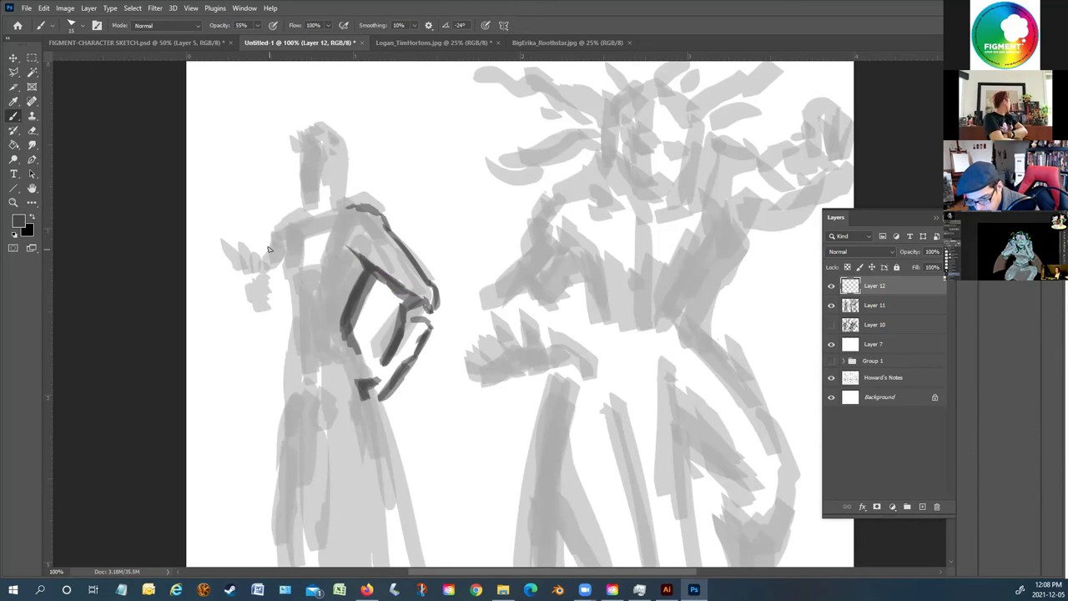
# Start the first figure's raised arm, outline its head with long hair, and mark the eyes, nose and mouth
pyautogui.moveTo(277, 262); pyautogui.dragTo(280, 250)
pyautogui.moveTo(318, 206)
pyautogui.mouseDown()
pyautogui.moveTo(310, 162)
pyautogui.moveTo(304, 176)
pyautogui.moveTo(297, 160)
pyautogui.moveTo(336, 153)
pyautogui.moveTo(302, 151)
pyautogui.moveTo(309, 135)
pyautogui.moveTo(303, 151)
pyautogui.moveTo(311, 130)
pyautogui.moveTo(320, 134)
pyautogui.moveTo(312, 151)
pyautogui.moveTo(360, 207)
pyautogui.mouseUp()
pyautogui.moveTo(356, 157)
pyautogui.mouseDown()
pyautogui.moveTo(345, 181)
pyautogui.moveTo(338, 130)
pyautogui.moveTo(311, 121)
pyautogui.moveTo(351, 142)
pyautogui.mouseUp()
pyautogui.moveTo(352, 146)
pyautogui.mouseDown()
pyautogui.moveTo(333, 125)
pyautogui.moveTo(350, 172)
pyautogui.mouseUp()
pyautogui.moveTo(331, 126)
pyautogui.mouseDown()
pyautogui.moveTo(304, 122)
pyautogui.moveTo(299, 153)
pyautogui.moveTo(326, 175)
pyautogui.mouseUp()
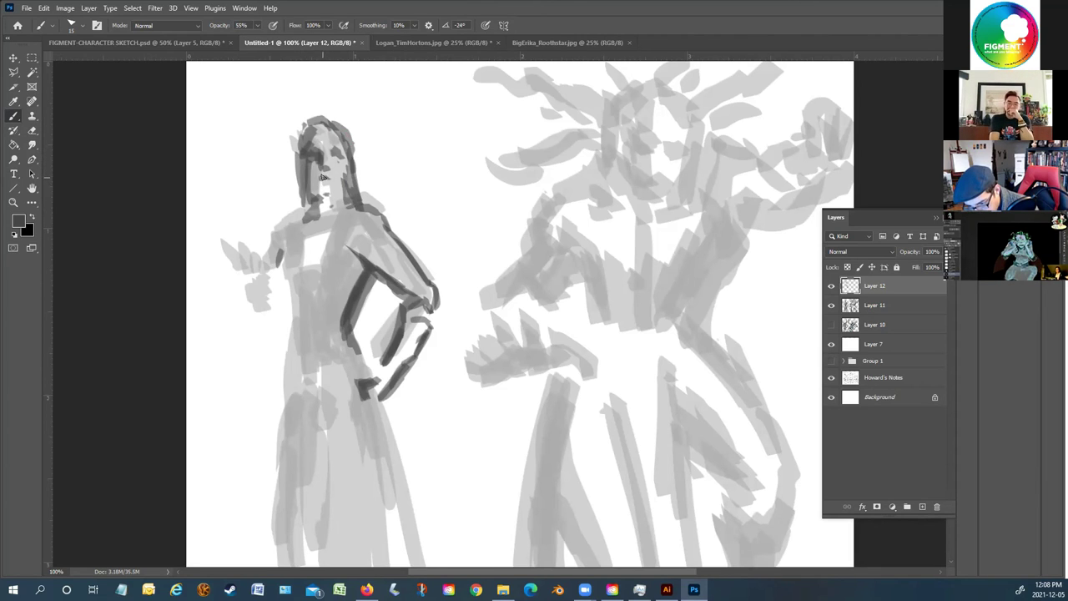
# Extend the first figure's hair and neckline to the shoulder and reinforce the bent arm and hand on the hip
pyautogui.moveTo(307, 170)
pyautogui.mouseDown()
pyautogui.moveTo(307, 224)
pyautogui.moveTo(288, 229)
pyautogui.mouseUp()
pyautogui.moveTo(368, 204)
pyautogui.mouseDown()
pyautogui.moveTo(394, 213)
pyautogui.moveTo(405, 242)
pyautogui.moveTo(383, 265)
pyautogui.moveTo(406, 291)
pyautogui.mouseUp()
pyautogui.moveTo(395, 227)
pyautogui.mouseDown()
pyautogui.moveTo(429, 278)
pyautogui.moveTo(422, 337)
pyautogui.mouseUp()
pyautogui.moveTo(371, 368)
pyautogui.mouseDown()
pyautogui.moveTo(384, 376)
pyautogui.moveTo(354, 383)
pyautogui.moveTo(377, 402)
pyautogui.mouseUp()
pyautogui.moveTo(344, 340)
pyautogui.mouseDown()
pyautogui.moveTo(368, 371)
pyautogui.moveTo(353, 347)
pyautogui.mouseUp()
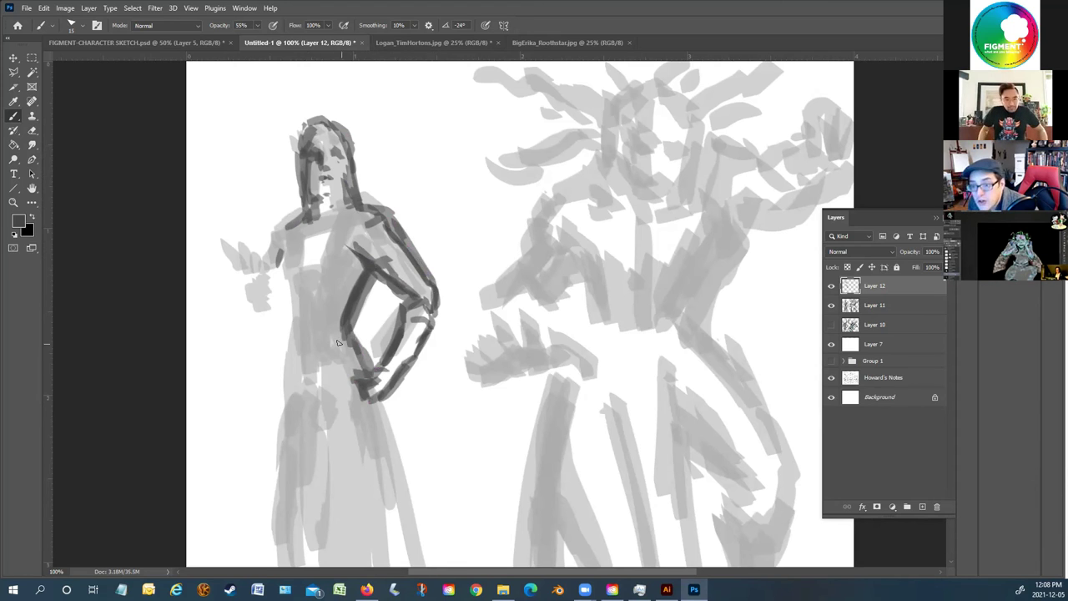
# Outline the first figure's torso sides and long skirt edges, and draw the shoulder and forearm of its raised arm
pyautogui.moveTo(288, 362)
pyautogui.mouseDown()
pyautogui.moveTo(274, 527)
pyautogui.moveTo(279, 358)
pyautogui.moveTo(287, 349)
pyautogui.moveTo(286, 368)
pyautogui.moveTo(293, 314)
pyautogui.moveTo(285, 318)
pyautogui.moveTo(291, 289)
pyautogui.moveTo(275, 266)
pyautogui.moveTo(281, 248)
pyautogui.moveTo(260, 307)
pyautogui.moveTo(285, 288)
pyautogui.mouseUp()
pyautogui.moveTo(363, 265)
pyautogui.mouseDown()
pyautogui.moveTo(338, 319)
pyautogui.moveTo(368, 380)
pyautogui.moveTo(382, 530)
pyautogui.moveTo(406, 543)
pyautogui.moveTo(381, 479)
pyautogui.moveTo(392, 460)
pyautogui.moveTo(394, 501)
pyautogui.moveTo(341, 380)
pyautogui.moveTo(331, 433)
pyautogui.mouseUp()
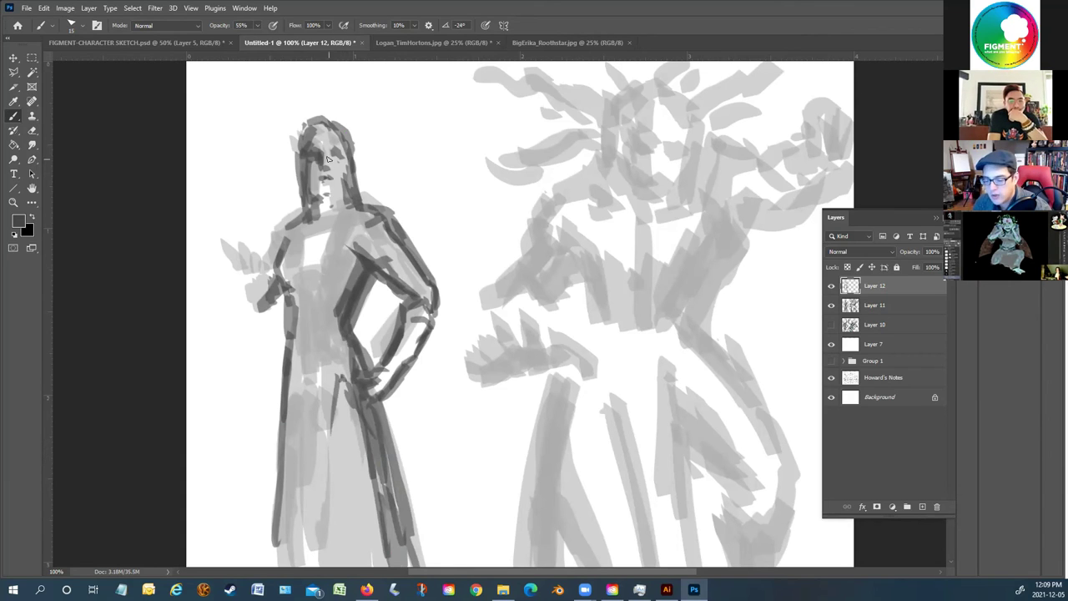
pyautogui.moveTo(321, 171)
pyautogui.mouseDown()
pyautogui.moveTo(324, 214)
pyautogui.moveTo(309, 214)
pyautogui.moveTo(267, 260)
pyautogui.moveTo(250, 322)
pyautogui.moveTo(276, 299)
pyautogui.moveTo(238, 327)
pyautogui.moveTo(245, 336)
pyautogui.moveTo(228, 310)
pyautogui.moveTo(239, 330)
pyautogui.mouseUp()
pyautogui.moveTo(267, 262); pyautogui.dragTo(249, 297)
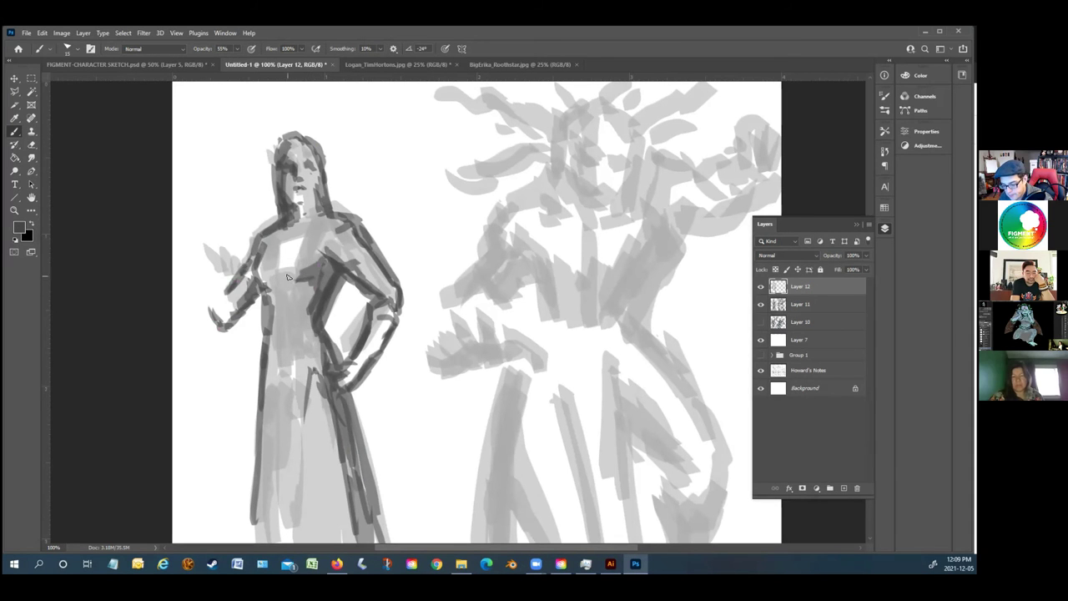
# Add the first figure's bust contour and waist sash bands, and touch up the face and bent forearm
pyautogui.moveTo(354, 263); pyautogui.dragTo(328, 278)
pyautogui.moveTo(361, 244); pyautogui.dragTo(326, 279)
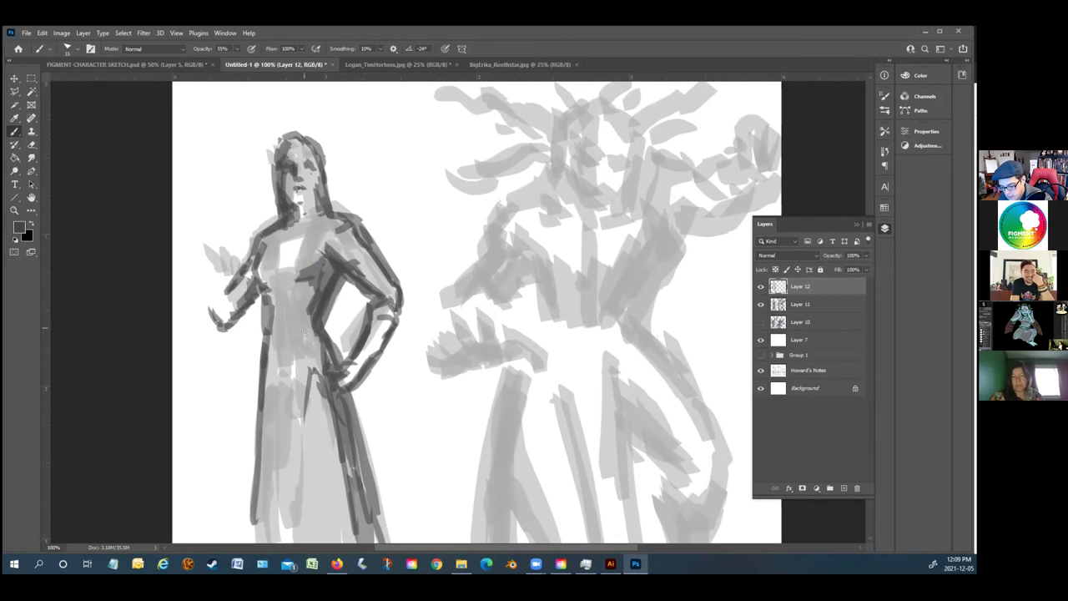
pyautogui.moveTo(318, 329)
pyautogui.mouseDown()
pyautogui.moveTo(288, 319)
pyautogui.moveTo(306, 341)
pyautogui.moveTo(283, 347)
pyautogui.moveTo(271, 321)
pyautogui.moveTo(269, 338)
pyautogui.moveTo(297, 349)
pyautogui.moveTo(282, 361)
pyautogui.moveTo(281, 311)
pyautogui.moveTo(313, 357)
pyautogui.moveTo(281, 371)
pyautogui.mouseUp()
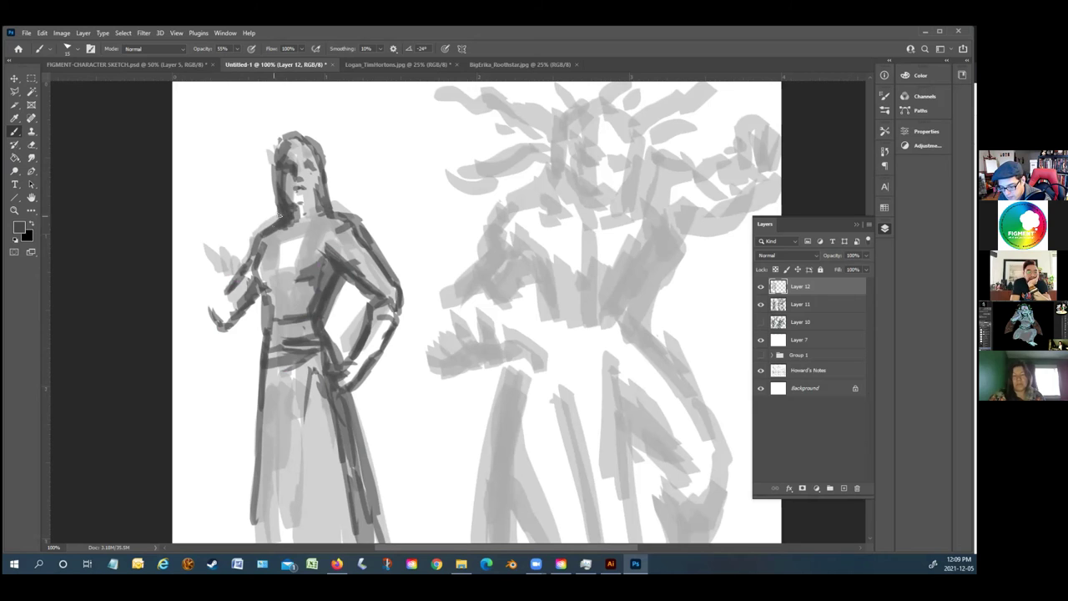
pyautogui.moveTo(278, 187); pyautogui.dragTo(278, 166)
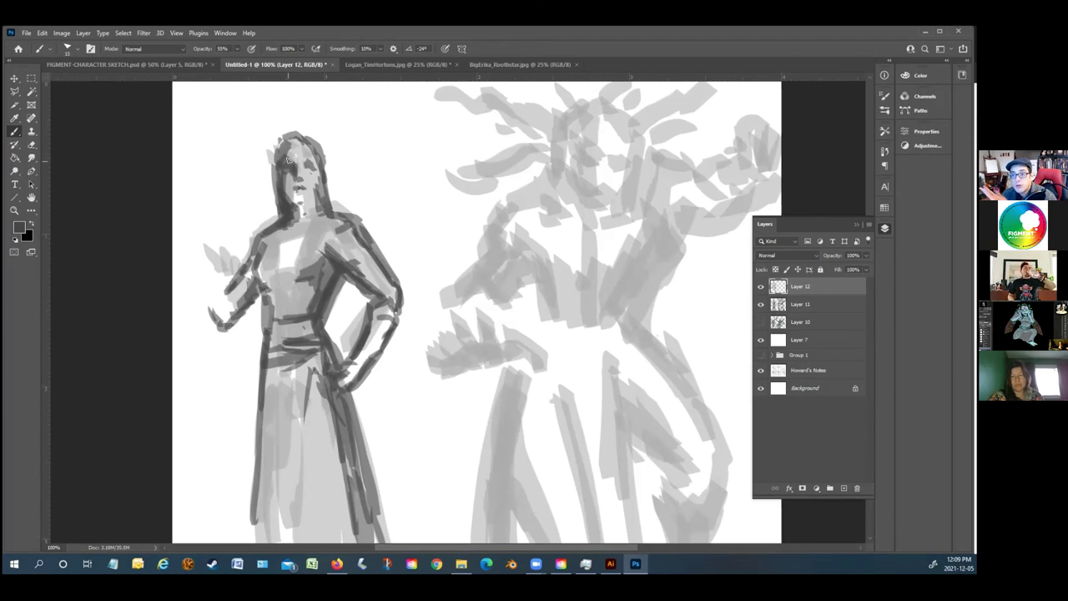
pyautogui.moveTo(377, 308); pyautogui.dragTo(361, 355)
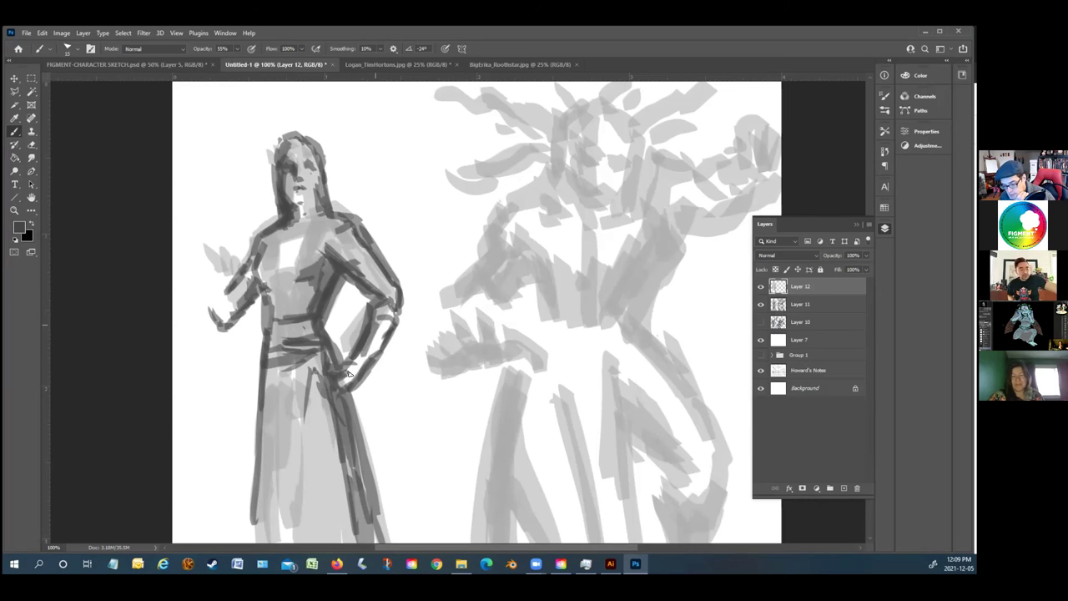
# Redraw the first figure's raised forearm with an upright hand and ring the head with small curled tufts
pyautogui.moveTo(213, 285); pyautogui.dragTo(232, 312)
pyautogui.moveTo(196, 272)
pyautogui.mouseDown()
pyautogui.moveTo(222, 328)
pyautogui.moveTo(198, 256)
pyautogui.moveTo(203, 279)
pyautogui.mouseUp()
pyautogui.moveTo(191, 239); pyautogui.dragTo(233, 309)
pyautogui.moveTo(202, 235)
pyautogui.mouseDown()
pyautogui.moveTo(206, 245)
pyautogui.moveTo(222, 230)
pyautogui.moveTo(202, 239)
pyautogui.moveTo(210, 195)
pyautogui.moveTo(215, 232)
pyautogui.mouseUp()
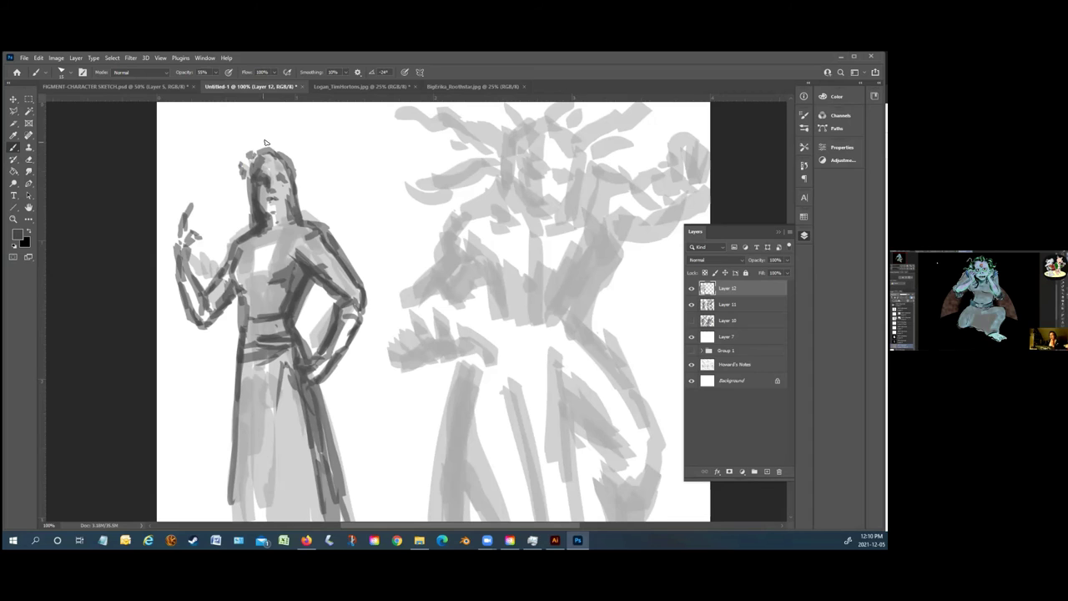
pyautogui.moveTo(269, 143); pyautogui.dragTo(294, 163)
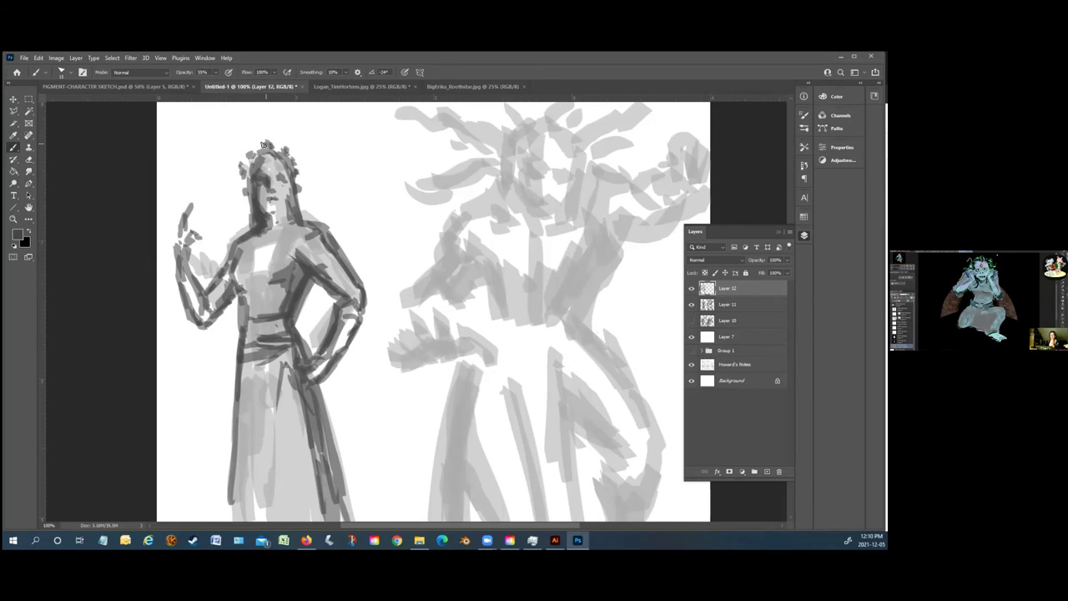
# Add flared outer and inner fold lines to the first figure's skirt, running from the sash toward the hem
pyautogui.moveTo(248, 233); pyautogui.dragTo(242, 249)
pyautogui.moveTo(311, 279)
pyautogui.mouseDown()
pyautogui.moveTo(292, 322)
pyautogui.moveTo(349, 307)
pyautogui.moveTo(321, 363)
pyautogui.moveTo(333, 495)
pyautogui.mouseUp()
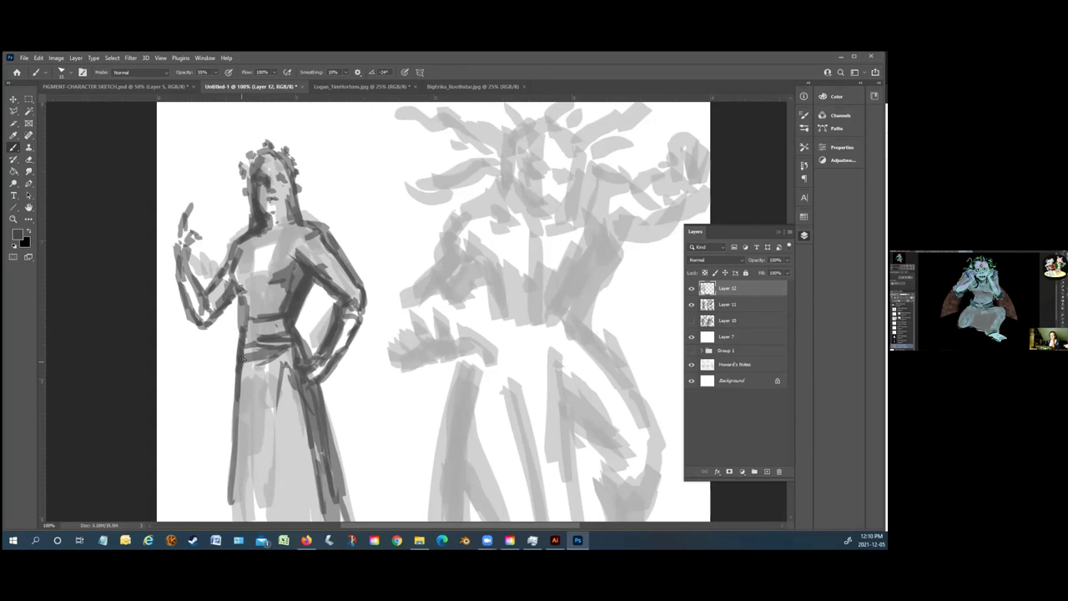
pyautogui.moveTo(241, 367); pyautogui.dragTo(222, 521)
pyautogui.moveTo(292, 366)
pyautogui.mouseDown()
pyautogui.moveTo(268, 508)
pyautogui.moveTo(286, 363)
pyautogui.moveTo(275, 445)
pyautogui.mouseUp()
pyautogui.moveTo(242, 357); pyautogui.dragTo(242, 447)
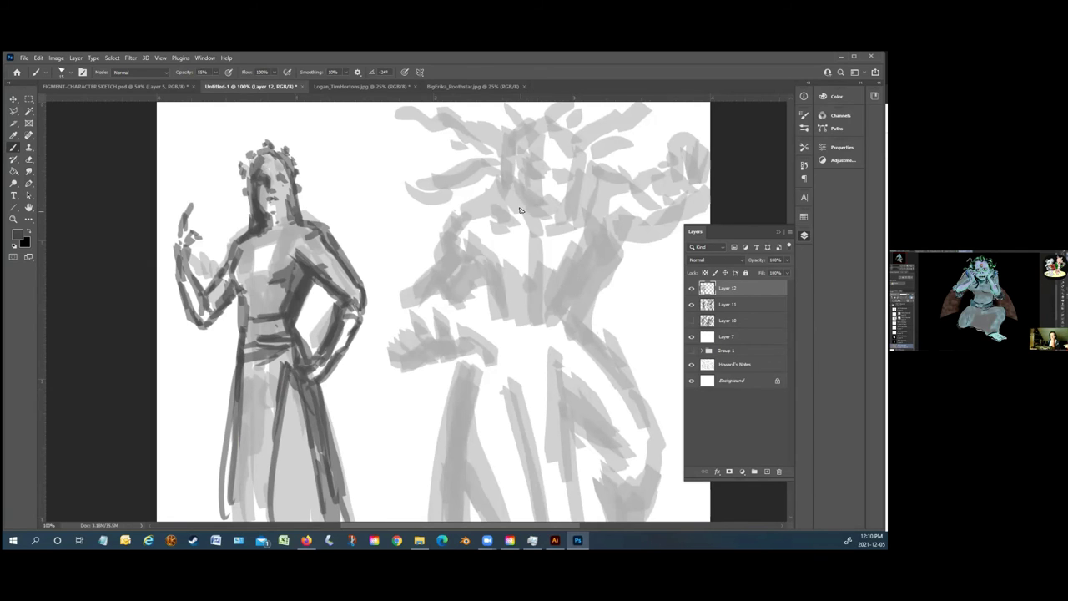
# Outline the second figure's head in dark grey and draw its eyes, nose and mouth
pyautogui.moveTo(513, 169)
pyautogui.mouseDown()
pyautogui.moveTo(529, 226)
pyautogui.moveTo(544, 232)
pyautogui.moveTo(504, 192)
pyautogui.moveTo(501, 160)
pyautogui.mouseUp()
pyautogui.moveTo(578, 202)
pyautogui.mouseDown()
pyautogui.moveTo(556, 231)
pyautogui.moveTo(577, 204)
pyautogui.moveTo(584, 166)
pyautogui.mouseUp()
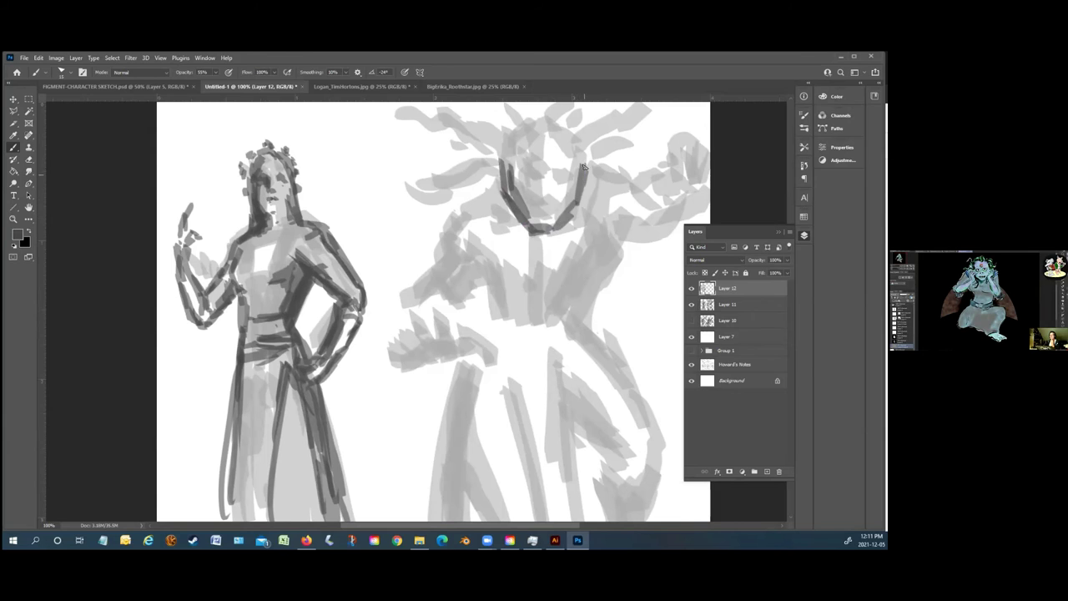
pyautogui.moveTo(504, 133)
pyautogui.mouseDown()
pyautogui.moveTo(505, 154)
pyautogui.moveTo(514, 129)
pyautogui.moveTo(535, 118)
pyautogui.mouseUp()
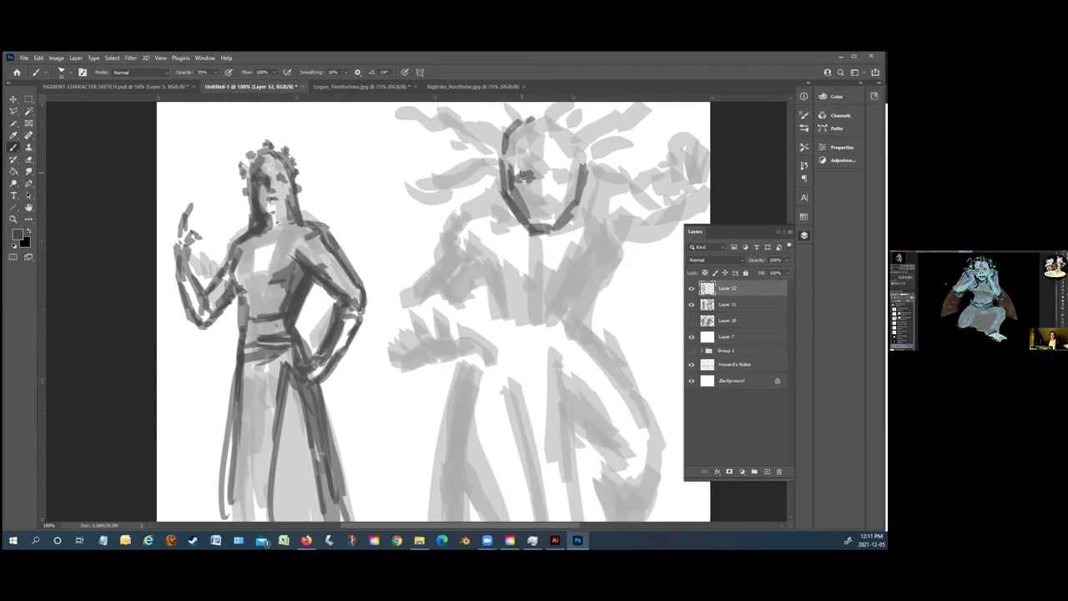
pyautogui.moveTo(557, 175); pyautogui.dragTo(568, 179)
pyautogui.moveTo(532, 178)
pyautogui.mouseDown()
pyautogui.moveTo(536, 201)
pyautogui.moveTo(550, 195)
pyautogui.moveTo(534, 220)
pyautogui.mouseUp()
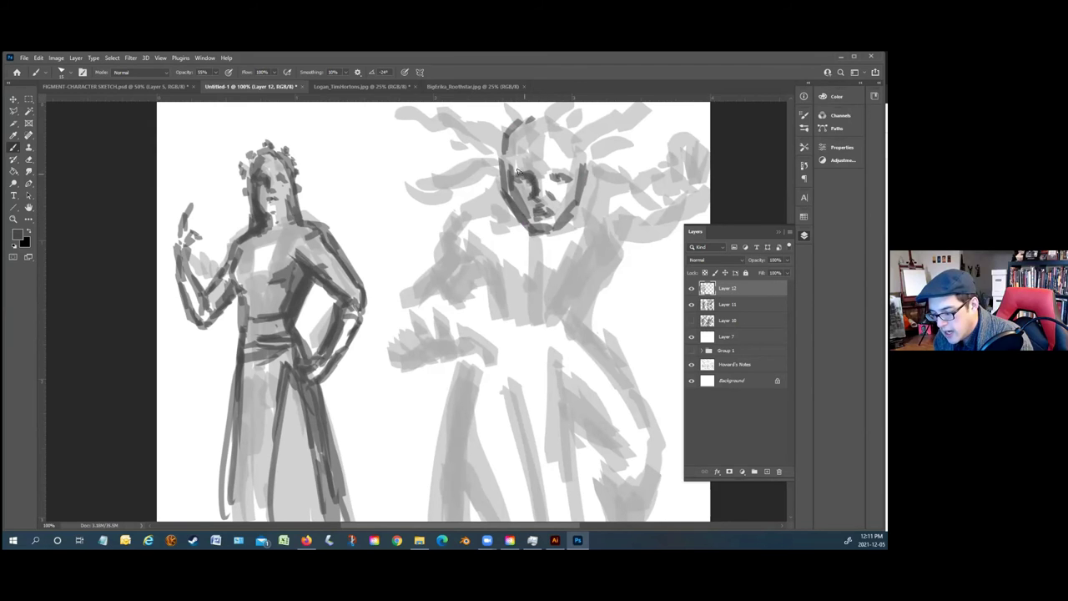
# Mark the second figure's forehead, brow and temple with short dark strokes inside the head outline
pyautogui.moveTo(516, 154)
pyautogui.mouseDown()
pyautogui.moveTo(506, 162)
pyautogui.moveTo(525, 153)
pyautogui.mouseUp()
pyautogui.moveTo(528, 149); pyautogui.dragTo(538, 157)
pyautogui.moveTo(544, 155); pyautogui.dragTo(558, 148)
pyautogui.moveTo(558, 149); pyautogui.dragTo(583, 169)
pyautogui.moveTo(580, 185); pyautogui.dragTo(574, 208)
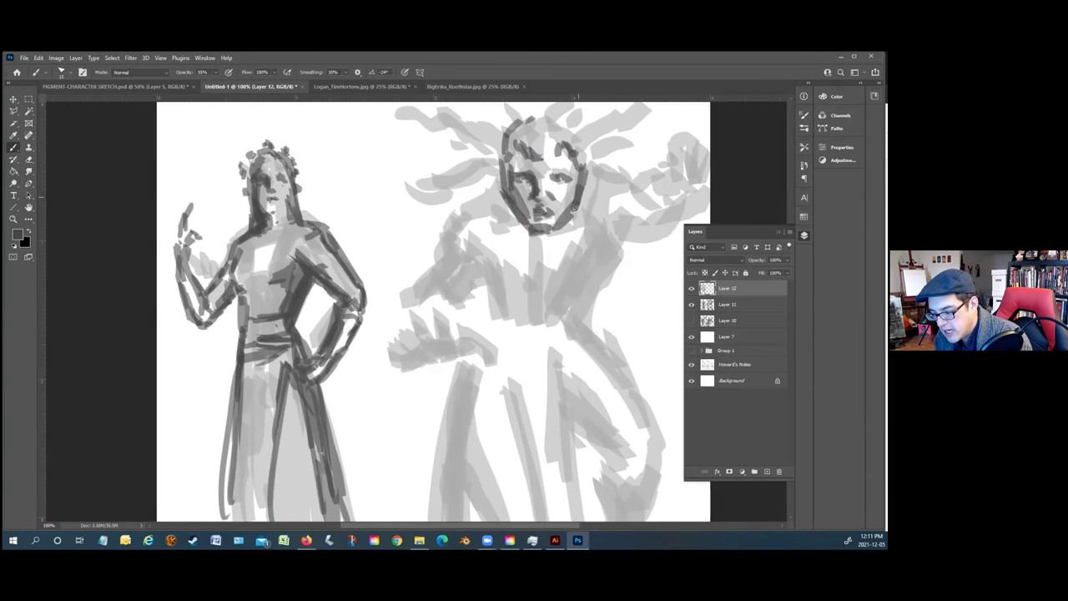
# Strengthen the second figure's jaw and draw a high, angular collar flaring out on both sides of the neck
pyautogui.moveTo(574, 208); pyautogui.dragTo(524, 234)
pyautogui.moveTo(524, 235); pyautogui.dragTo(487, 188)
pyautogui.moveTo(576, 188); pyautogui.dragTo(547, 242)
pyautogui.moveTo(488, 179); pyautogui.dragTo(463, 205)
pyautogui.moveTo(493, 190); pyautogui.dragTo(491, 225)
pyautogui.moveTo(491, 225); pyautogui.dragTo(501, 242)
pyautogui.moveTo(480, 242); pyautogui.dragTo(451, 207)
pyautogui.moveTo(492, 204); pyautogui.dragTo(459, 183)
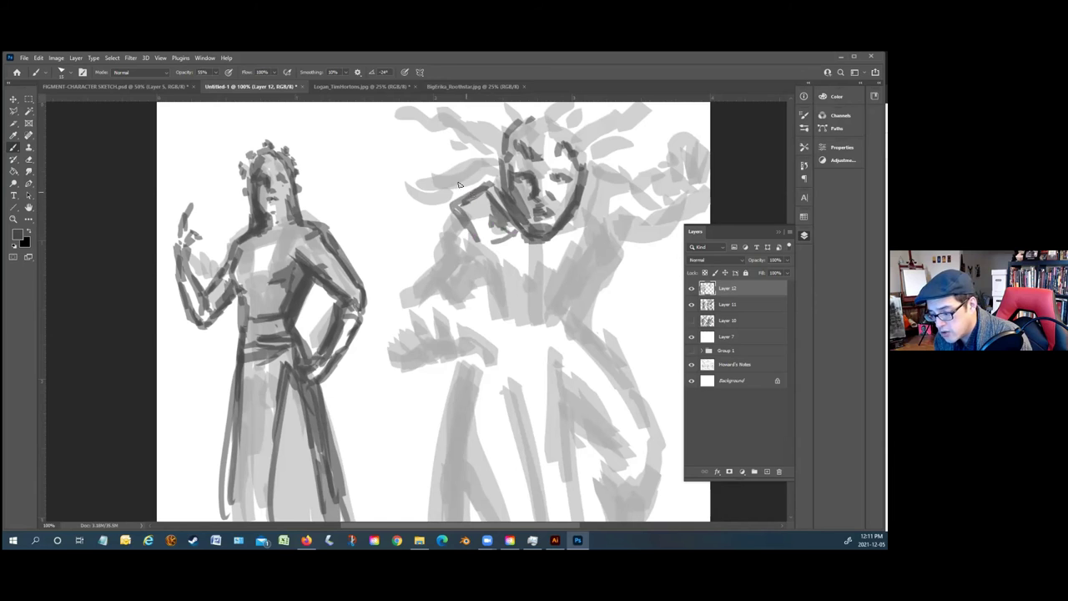
pyautogui.moveTo(589, 164)
pyautogui.mouseDown()
pyautogui.moveTo(608, 218)
pyautogui.moveTo(574, 222)
pyautogui.moveTo(614, 215)
pyautogui.mouseUp()
pyautogui.moveTo(617, 177); pyautogui.dragTo(616, 194)
pyautogui.moveTo(613, 209); pyautogui.dragTo(574, 215)
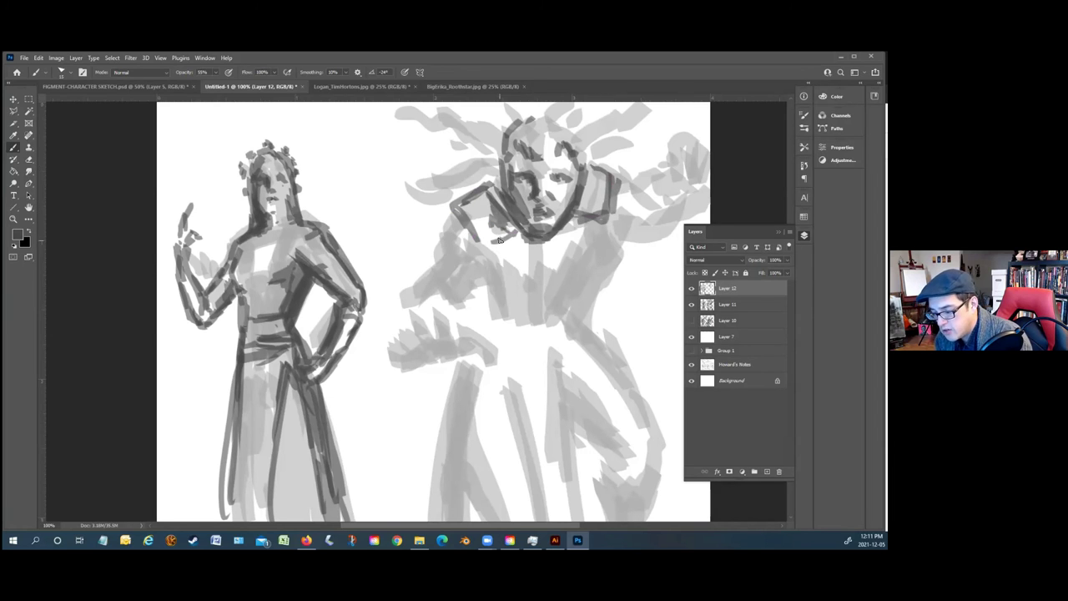
# Outline the second figure's lowered shoulder and draw long, wavy tendrils radiating from both sides of the head
pyautogui.moveTo(514, 232)
pyautogui.mouseDown()
pyautogui.moveTo(479, 248)
pyautogui.moveTo(446, 216)
pyautogui.mouseUp()
pyautogui.moveTo(442, 210)
pyautogui.mouseDown()
pyautogui.moveTo(432, 256)
pyautogui.moveTo(434, 243)
pyautogui.moveTo(479, 271)
pyautogui.moveTo(467, 275)
pyautogui.moveTo(446, 238)
pyautogui.moveTo(453, 223)
pyautogui.moveTo(453, 269)
pyautogui.moveTo(427, 248)
pyautogui.moveTo(446, 263)
pyautogui.moveTo(413, 259)
pyautogui.mouseUp()
pyautogui.moveTo(484, 184)
pyautogui.mouseDown()
pyautogui.moveTo(492, 166)
pyautogui.moveTo(436, 180)
pyautogui.moveTo(373, 174)
pyautogui.mouseUp()
pyautogui.moveTo(488, 139); pyautogui.dragTo(374, 110)
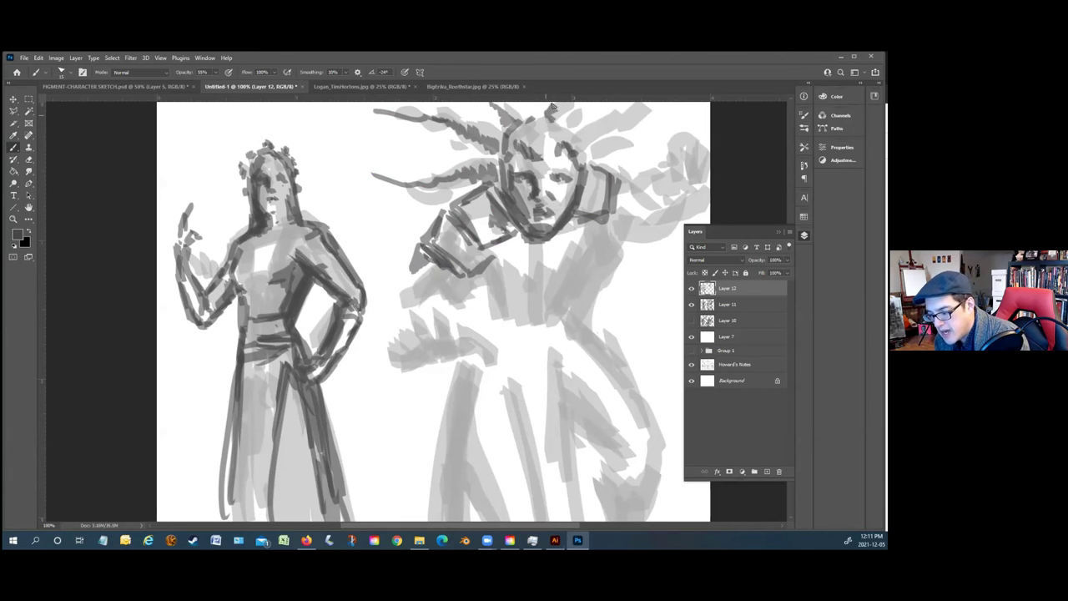
pyautogui.moveTo(584, 123)
pyautogui.mouseDown()
pyautogui.moveTo(579, 149)
pyautogui.moveTo(599, 127)
pyautogui.moveTo(656, 104)
pyautogui.mouseUp()
pyautogui.moveTo(585, 152); pyautogui.dragTo(655, 146)
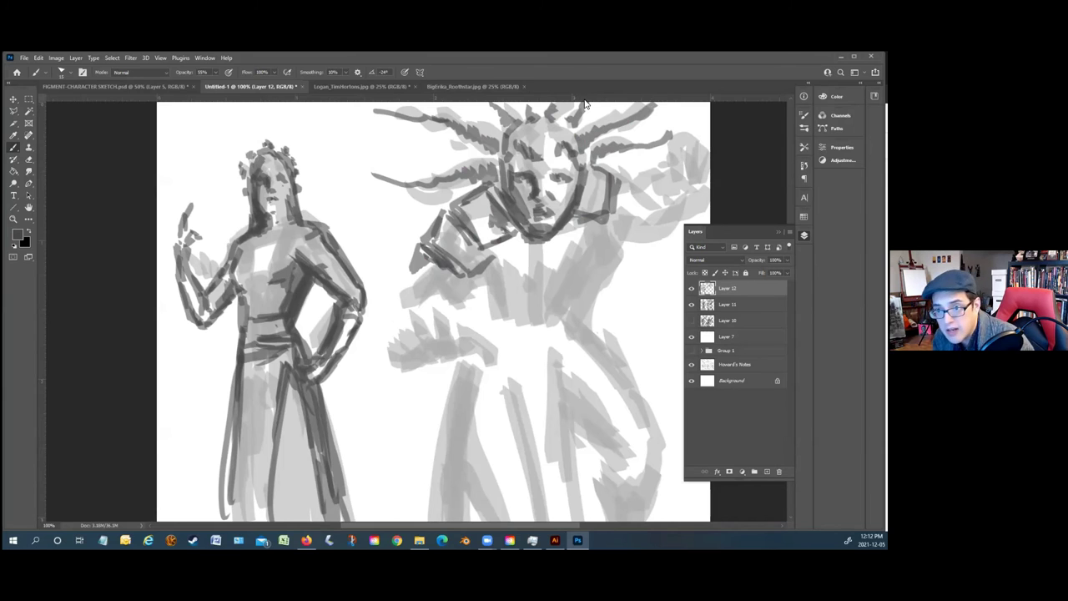
pyautogui.moveTo(424, 181); pyautogui.dragTo(377, 179)
pyautogui.moveTo(470, 176); pyautogui.dragTo(424, 192)
pyautogui.moveTo(603, 167)
pyautogui.mouseDown()
pyautogui.moveTo(633, 187)
pyautogui.moveTo(630, 206)
pyautogui.moveTo(589, 219)
pyautogui.mouseUp()
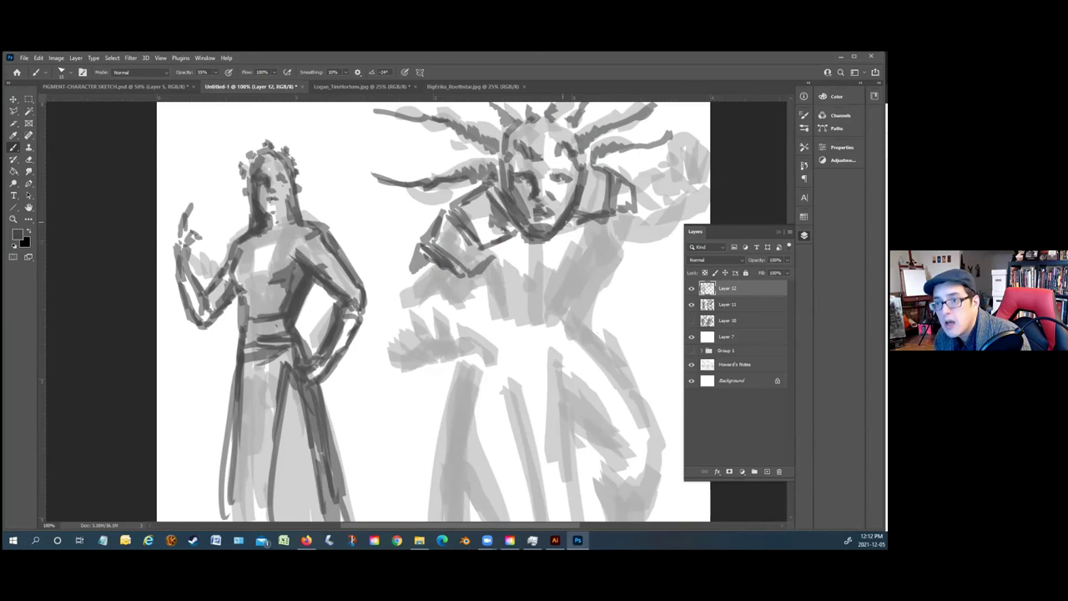
# Draw the second figure's large foreground hand with spread, curled fingers, a thumb and a flared cuff
pyautogui.moveTo(491, 333)
pyautogui.mouseDown()
pyautogui.moveTo(517, 355)
pyautogui.moveTo(514, 378)
pyautogui.moveTo(499, 356)
pyautogui.moveTo(462, 356)
pyautogui.moveTo(487, 351)
pyautogui.moveTo(506, 368)
pyautogui.moveTo(497, 354)
pyautogui.moveTo(425, 359)
pyautogui.mouseUp()
pyautogui.moveTo(482, 297)
pyautogui.mouseDown()
pyautogui.moveTo(493, 329)
pyautogui.moveTo(467, 356)
pyautogui.moveTo(475, 289)
pyautogui.moveTo(489, 306)
pyautogui.moveTo(468, 318)
pyautogui.moveTo(458, 311)
pyautogui.moveTo(455, 332)
pyautogui.moveTo(448, 272)
pyautogui.moveTo(459, 307)
pyautogui.mouseUp()
pyautogui.moveTo(427, 279); pyautogui.dragTo(437, 309)
pyautogui.moveTo(432, 301); pyautogui.dragTo(447, 340)
pyautogui.moveTo(444, 329)
pyautogui.mouseDown()
pyautogui.moveTo(458, 357)
pyautogui.moveTo(449, 349)
pyautogui.mouseUp()
pyautogui.moveTo(455, 314)
pyautogui.mouseDown()
pyautogui.moveTo(449, 349)
pyautogui.moveTo(466, 335)
pyautogui.moveTo(470, 352)
pyautogui.moveTo(409, 360)
pyautogui.mouseUp()
pyautogui.moveTo(434, 349); pyautogui.dragTo(403, 365)
pyautogui.moveTo(434, 286)
pyautogui.mouseDown()
pyautogui.moveTo(419, 326)
pyautogui.moveTo(430, 356)
pyautogui.mouseUp()
pyautogui.moveTo(418, 314)
pyautogui.mouseDown()
pyautogui.moveTo(409, 356)
pyautogui.moveTo(405, 337)
pyautogui.mouseUp()
pyautogui.moveTo(425, 285)
pyautogui.mouseDown()
pyautogui.moveTo(418, 319)
pyautogui.moveTo(418, 290)
pyautogui.moveTo(400, 268)
pyautogui.moveTo(433, 313)
pyautogui.moveTo(432, 337)
pyautogui.moveTo(403, 302)
pyautogui.moveTo(398, 327)
pyautogui.moveTo(423, 361)
pyautogui.moveTo(387, 357)
pyautogui.mouseUp()
pyautogui.moveTo(389, 321)
pyautogui.mouseDown()
pyautogui.moveTo(394, 351)
pyautogui.moveTo(404, 338)
pyautogui.moveTo(425, 352)
pyautogui.moveTo(419, 344)
pyautogui.moveTo(407, 365)
pyautogui.moveTo(393, 355)
pyautogui.moveTo(416, 369)
pyautogui.moveTo(388, 342)
pyautogui.moveTo(408, 367)
pyautogui.moveTo(443, 362)
pyautogui.moveTo(387, 355)
pyautogui.moveTo(385, 326)
pyautogui.moveTo(425, 347)
pyautogui.moveTo(402, 322)
pyautogui.moveTo(431, 355)
pyautogui.moveTo(406, 312)
pyautogui.moveTo(407, 339)
pyautogui.moveTo(411, 329)
pyautogui.moveTo(424, 344)
pyautogui.moveTo(441, 321)
pyautogui.moveTo(442, 358)
pyautogui.mouseUp()
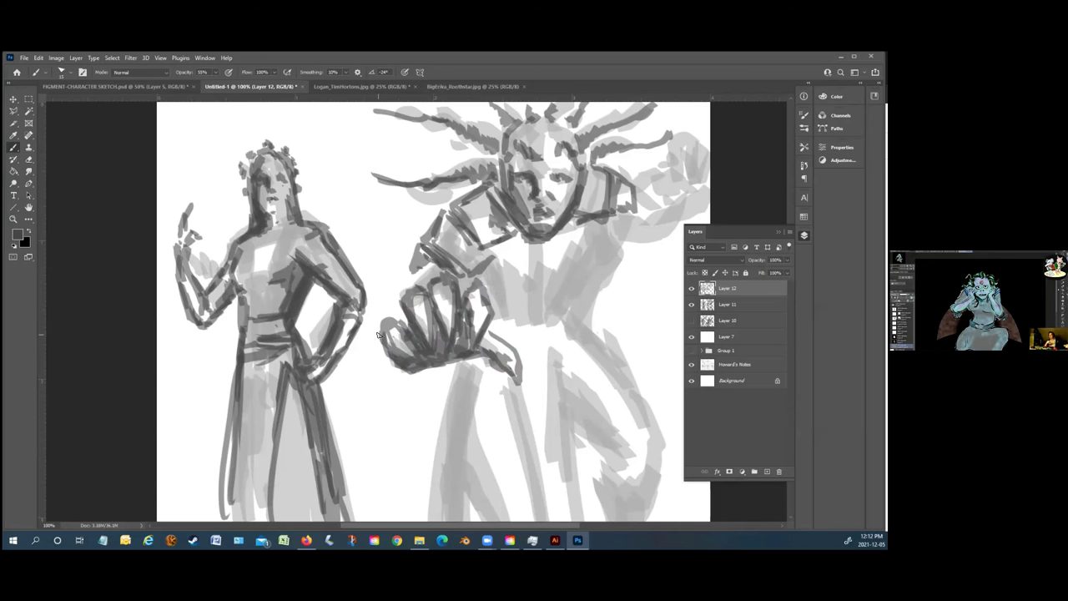
# Draw the second figure's raised far hand with curled fingers and wrist, and collapse the layer list
pyautogui.moveTo(669, 157)
pyautogui.mouseDown()
pyautogui.moveTo(663, 194)
pyautogui.moveTo(687, 146)
pyautogui.moveTo(681, 187)
pyautogui.moveTo(681, 146)
pyautogui.moveTo(703, 149)
pyautogui.moveTo(695, 175)
pyautogui.moveTo(712, 161)
pyautogui.moveTo(691, 191)
pyautogui.moveTo(705, 174)
pyautogui.moveTo(718, 194)
pyautogui.moveTo(688, 179)
pyautogui.mouseUp()
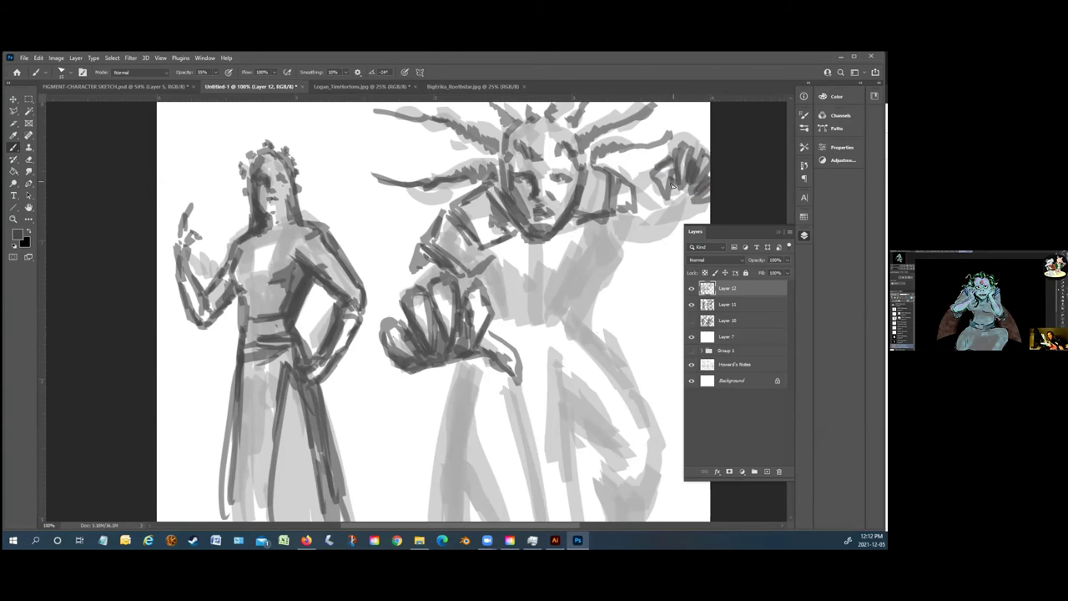
pyautogui.moveTo(699, 201); pyautogui.dragTo(676, 188)
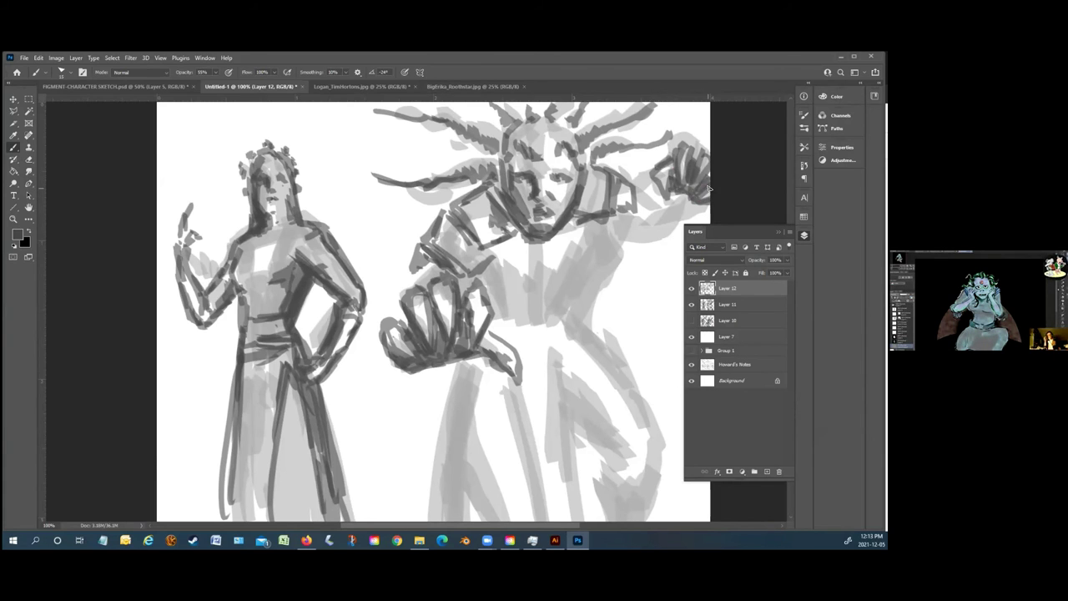
pyautogui.moveTo(664, 185)
pyautogui.mouseDown()
pyautogui.moveTo(651, 202)
pyautogui.moveTo(660, 222)
pyautogui.mouseUp()
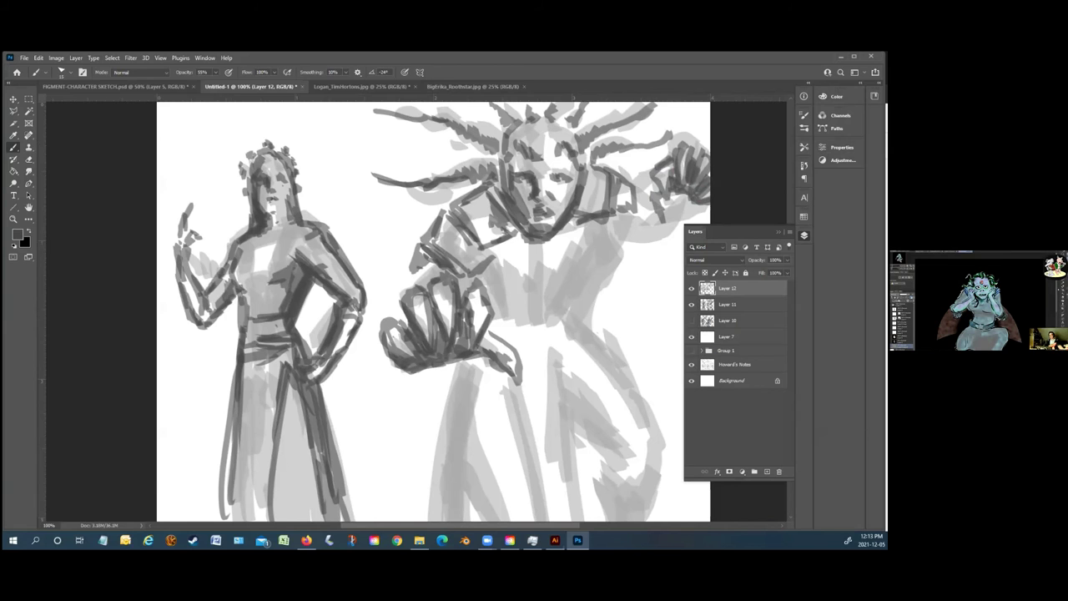
pyautogui.click(804, 235)
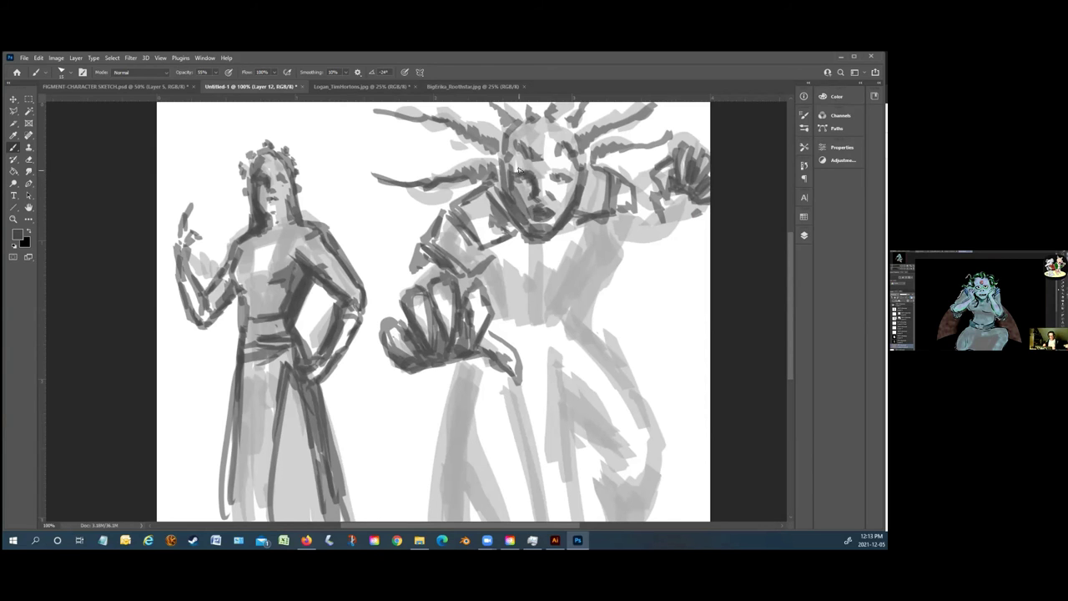
# Outline the second figure's torso with side edges, vertical chest lines and a curved waistline
pyautogui.moveTo(627, 214); pyautogui.dragTo(617, 296)
pyautogui.moveTo(573, 224); pyautogui.dragTo(571, 315)
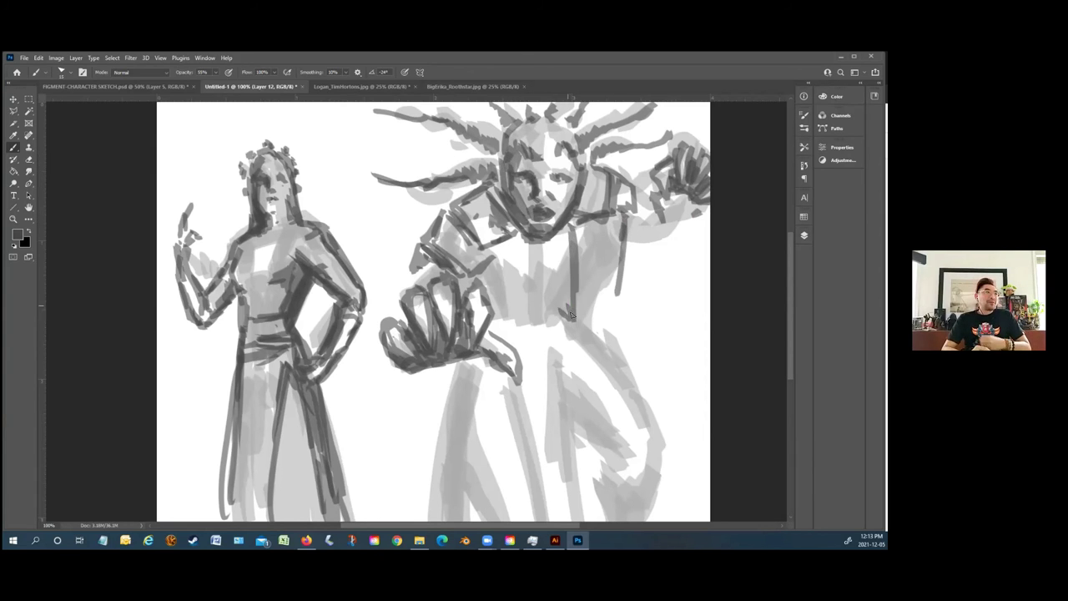
pyautogui.moveTo(624, 281); pyautogui.dragTo(573, 318)
pyautogui.moveTo(526, 239)
pyautogui.mouseDown()
pyautogui.moveTo(526, 326)
pyautogui.moveTo(500, 329)
pyautogui.moveTo(473, 268)
pyautogui.moveTo(479, 284)
pyautogui.moveTo(514, 265)
pyautogui.moveTo(516, 327)
pyautogui.mouseUp()
pyautogui.moveTo(566, 298)
pyautogui.mouseDown()
pyautogui.moveTo(572, 311)
pyautogui.moveTo(522, 321)
pyautogui.moveTo(593, 323)
pyautogui.moveTo(515, 327)
pyautogui.mouseUp()
pyautogui.moveTo(556, 299); pyautogui.dragTo(541, 305)
# Darken the second figure's brows and cheek edge, and rough in the shoulder and forearm above the foreground hand
pyautogui.moveTo(455, 197); pyautogui.dragTo(423, 227)
pyautogui.moveTo(526, 167)
pyautogui.mouseDown()
pyautogui.moveTo(515, 173)
pyautogui.moveTo(576, 180)
pyautogui.mouseUp()
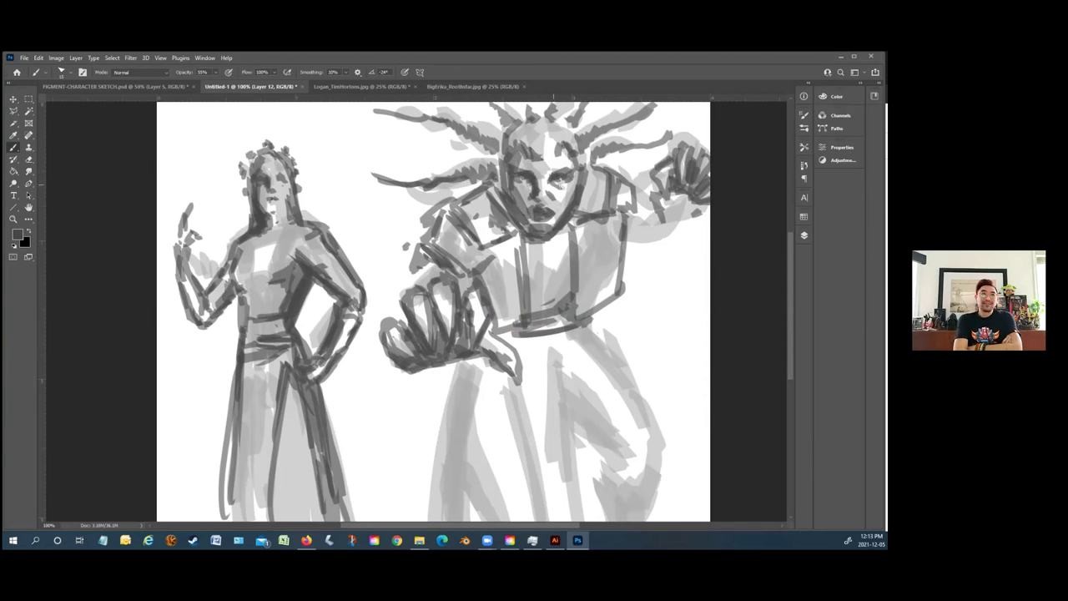
pyautogui.moveTo(507, 174)
pyautogui.mouseDown()
pyautogui.moveTo(528, 202)
pyautogui.moveTo(520, 219)
pyautogui.moveTo(538, 193)
pyautogui.moveTo(515, 212)
pyautogui.moveTo(438, 213)
pyautogui.moveTo(531, 230)
pyautogui.mouseUp()
pyautogui.moveTo(497, 192); pyautogui.dragTo(523, 237)
pyautogui.moveTo(441, 218)
pyautogui.mouseDown()
pyautogui.moveTo(410, 295)
pyautogui.moveTo(422, 271)
pyautogui.moveTo(412, 268)
pyautogui.moveTo(389, 309)
pyautogui.mouseUp()
pyautogui.moveTo(416, 264)
pyautogui.mouseDown()
pyautogui.moveTo(392, 305)
pyautogui.moveTo(416, 235)
pyautogui.mouseUp()
pyautogui.moveTo(404, 256); pyautogui.dragTo(421, 220)
# Draw the second figure's waist sash and the long edges of the cloth panel hanging between the legs
pyautogui.scroll(-1, 361, 243)
pyautogui.moveTo(588, 299)
pyautogui.mouseDown()
pyautogui.moveTo(579, 326)
pyautogui.moveTo(556, 329)
pyautogui.moveTo(557, 315)
pyautogui.moveTo(505, 333)
pyautogui.moveTo(524, 327)
pyautogui.moveTo(507, 312)
pyautogui.moveTo(517, 319)
pyautogui.moveTo(520, 387)
pyautogui.moveTo(514, 374)
pyautogui.moveTo(540, 449)
pyautogui.mouseUp()
pyautogui.moveTo(517, 372); pyautogui.dragTo(556, 491)
pyautogui.moveTo(571, 334); pyautogui.dragTo(593, 506)
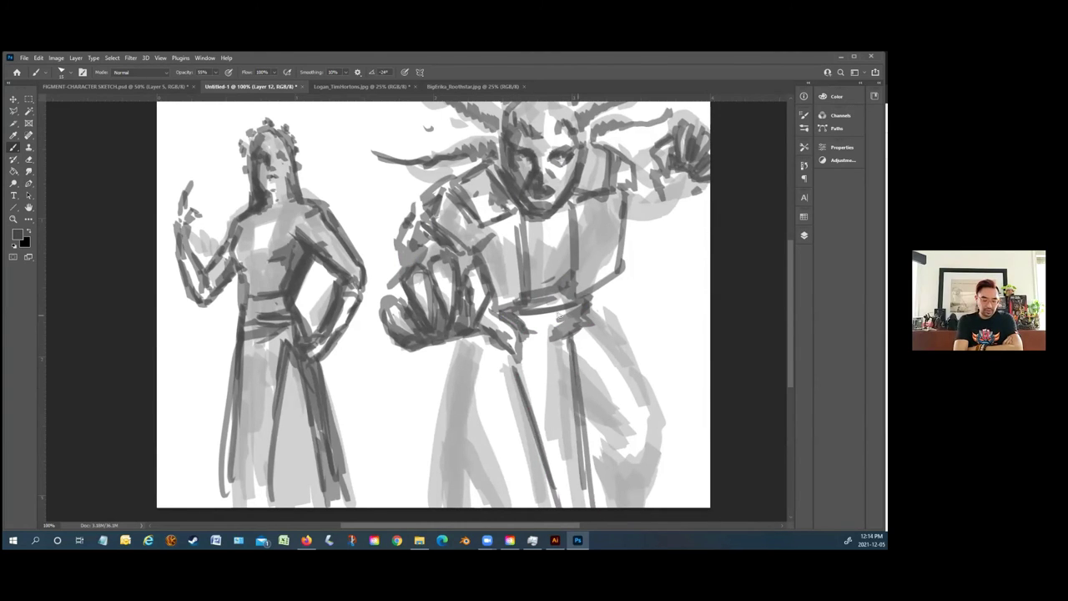
# Outline the second figure's bent far leg and add fold lines and shading around the knee
pyautogui.moveTo(594, 327)
pyautogui.mouseDown()
pyautogui.moveTo(583, 339)
pyautogui.moveTo(609, 342)
pyautogui.moveTo(672, 451)
pyautogui.mouseUp()
pyautogui.moveTo(648, 377); pyautogui.dragTo(691, 494)
pyautogui.moveTo(661, 449); pyautogui.dragTo(638, 475)
pyautogui.moveTo(673, 409)
pyautogui.mouseDown()
pyautogui.moveTo(680, 451)
pyautogui.moveTo(678, 441)
pyautogui.mouseUp()
pyautogui.moveTo(656, 384)
pyautogui.mouseDown()
pyautogui.moveTo(685, 456)
pyautogui.moveTo(619, 412)
pyautogui.moveTo(620, 450)
pyautogui.moveTo(633, 465)
pyautogui.moveTo(619, 505)
pyautogui.mouseUp()
pyautogui.moveTo(683, 464); pyautogui.dragTo(692, 506)
pyautogui.moveTo(643, 469); pyautogui.dragTo(615, 494)
pyautogui.moveTo(631, 449)
pyautogui.mouseDown()
pyautogui.moveTo(588, 422)
pyautogui.moveTo(595, 458)
pyautogui.moveTo(618, 464)
pyautogui.moveTo(594, 438)
pyautogui.moveTo(561, 340)
pyautogui.mouseUp()
# Outline the second figure's near thigh, shade the gap beside it darkly and draw the flaring robe edge below the foreground hand
pyautogui.moveTo(514, 368)
pyautogui.mouseDown()
pyautogui.moveTo(549, 510)
pyautogui.moveTo(464, 459)
pyautogui.moveTo(456, 382)
pyautogui.moveTo(451, 442)
pyautogui.mouseUp()
pyautogui.moveTo(457, 369)
pyautogui.mouseDown()
pyautogui.moveTo(446, 405)
pyautogui.moveTo(458, 359)
pyautogui.moveTo(441, 505)
pyautogui.moveTo(455, 435)
pyautogui.moveTo(460, 507)
pyautogui.moveTo(471, 480)
pyautogui.moveTo(442, 505)
pyautogui.moveTo(446, 455)
pyautogui.moveTo(455, 492)
pyautogui.moveTo(476, 497)
pyautogui.mouseUp()
pyautogui.moveTo(453, 445)
pyautogui.mouseDown()
pyautogui.moveTo(459, 426)
pyautogui.moveTo(464, 462)
pyautogui.mouseUp()
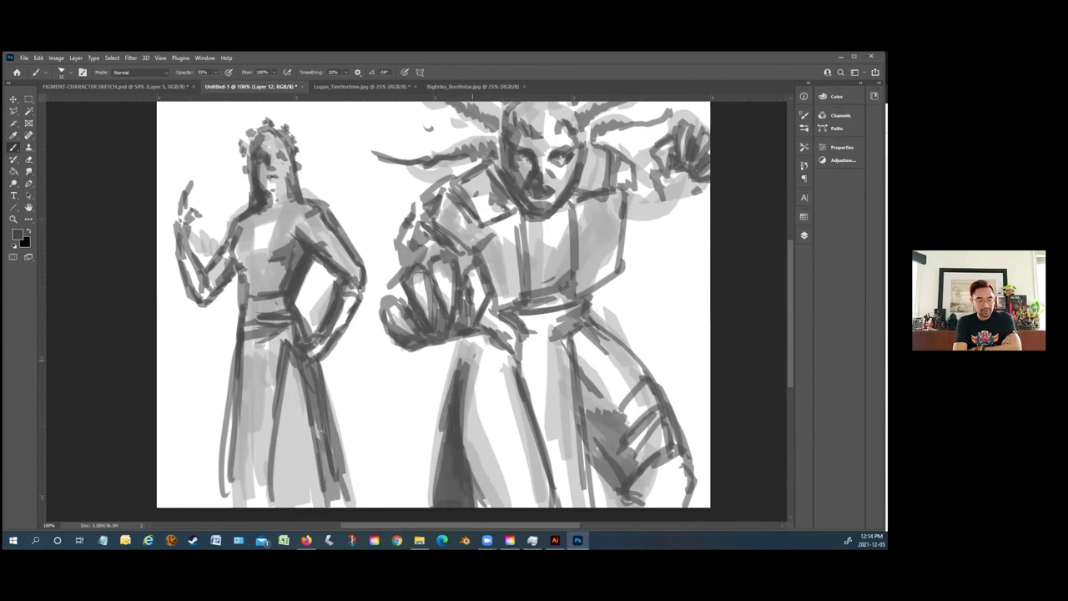
pyautogui.moveTo(464, 341); pyautogui.dragTo(417, 505)
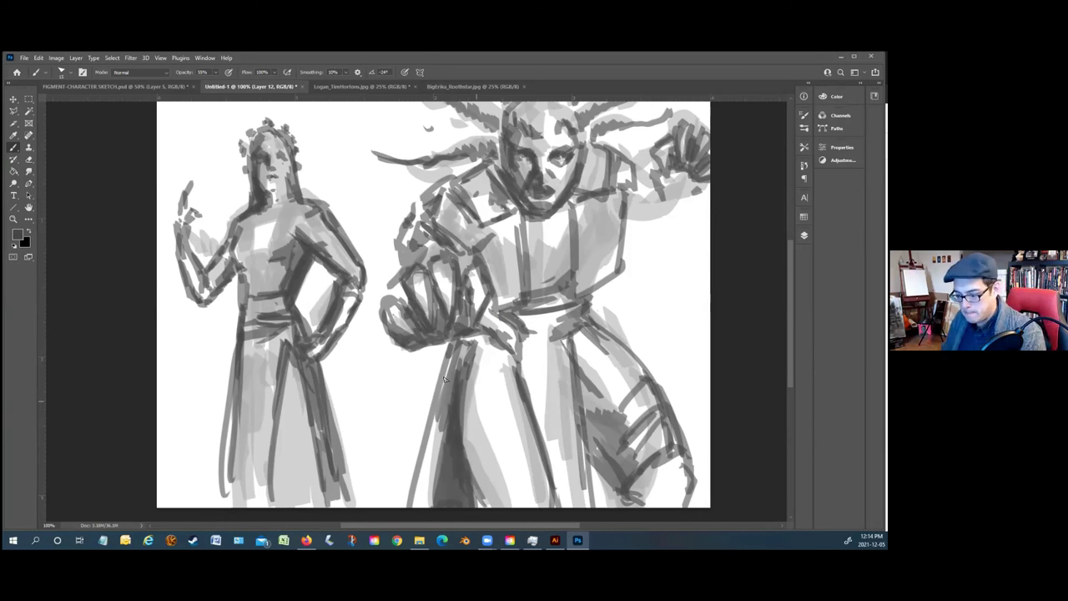
pyautogui.moveTo(528, 344); pyautogui.dragTo(500, 389)
pyautogui.moveTo(511, 333)
pyautogui.mouseDown()
pyautogui.moveTo(429, 333)
pyautogui.moveTo(426, 409)
pyautogui.mouseUp()
pyautogui.moveTo(441, 354); pyautogui.dragTo(425, 431)
# Draw the robe tail sweeping from the second figure's waist past the bent far leg, building it up with long dark strokes
pyautogui.moveTo(591, 303); pyautogui.dragTo(628, 342)
pyautogui.moveTo(622, 326); pyautogui.dragTo(709, 488)
pyautogui.moveTo(663, 392); pyautogui.dragTo(705, 493)
pyautogui.moveTo(681, 427); pyautogui.dragTo(705, 508)
pyautogui.moveTo(699, 464); pyautogui.dragTo(702, 510)
pyautogui.moveTo(691, 442)
pyautogui.mouseDown()
pyautogui.moveTo(706, 509)
pyautogui.moveTo(717, 494)
pyautogui.mouseUp()
pyautogui.moveTo(622, 324); pyautogui.dragTo(708, 498)
pyautogui.moveTo(673, 415); pyautogui.dragTo(709, 508)
pyautogui.moveTo(690, 435); pyautogui.dragTo(708, 506)
pyautogui.moveTo(640, 357); pyautogui.dragTo(701, 446)
pyautogui.moveTo(602, 316); pyautogui.dragTo(709, 443)
# Widen the near robe edge and fill the robe's inner shadows behind both of the second figure's legs
pyautogui.moveTo(443, 354)
pyautogui.mouseDown()
pyautogui.moveTo(393, 519)
pyautogui.moveTo(424, 395)
pyautogui.moveTo(381, 509)
pyautogui.mouseUp()
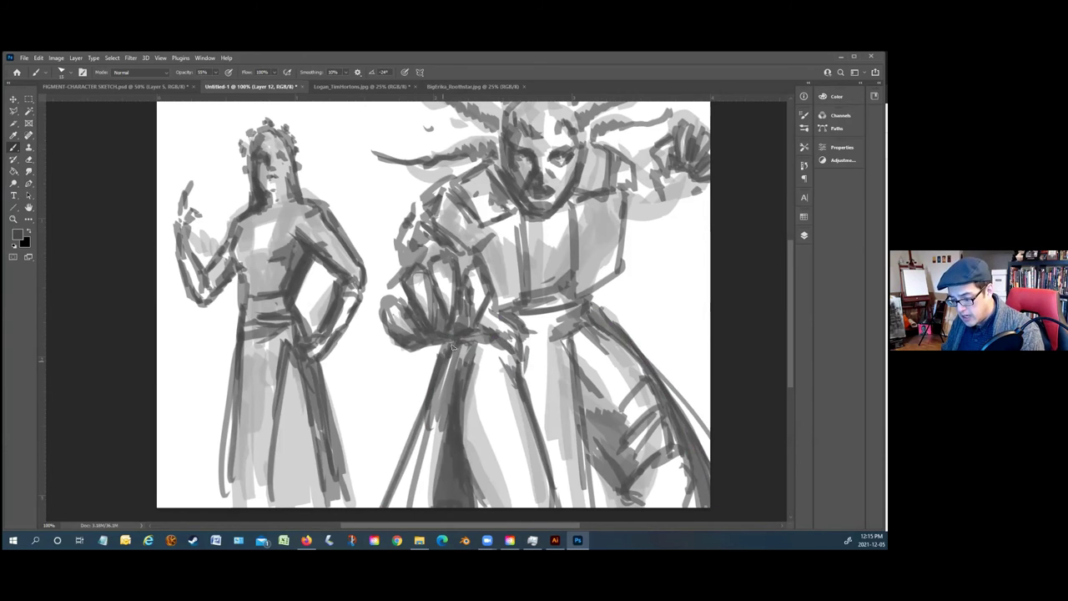
pyautogui.moveTo(452, 385); pyautogui.dragTo(434, 506)
pyautogui.moveTo(449, 437); pyautogui.dragTo(428, 506)
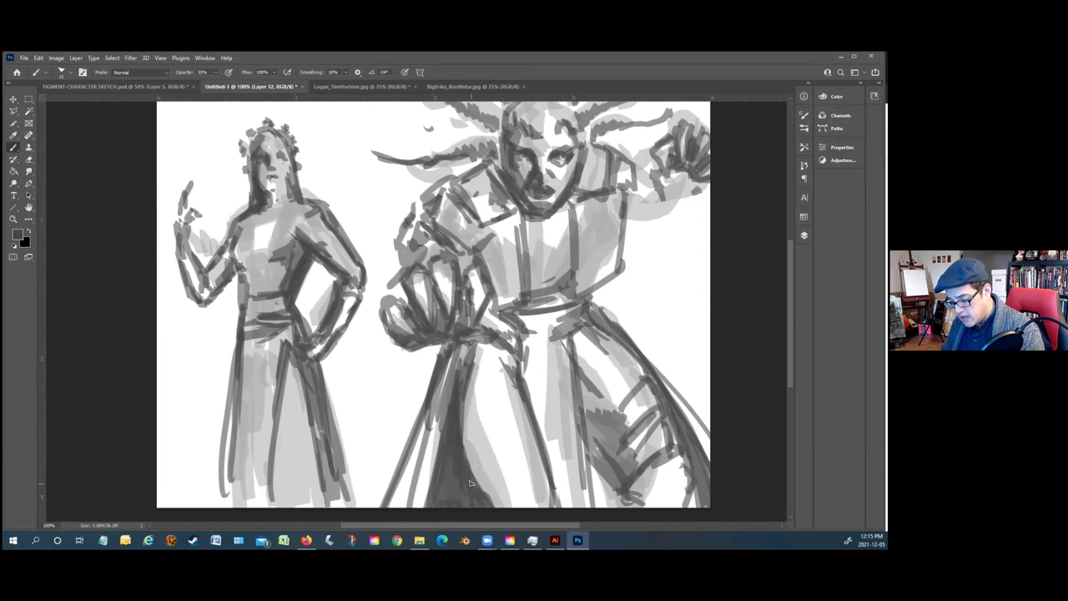
pyautogui.moveTo(444, 471); pyautogui.dragTo(475, 504)
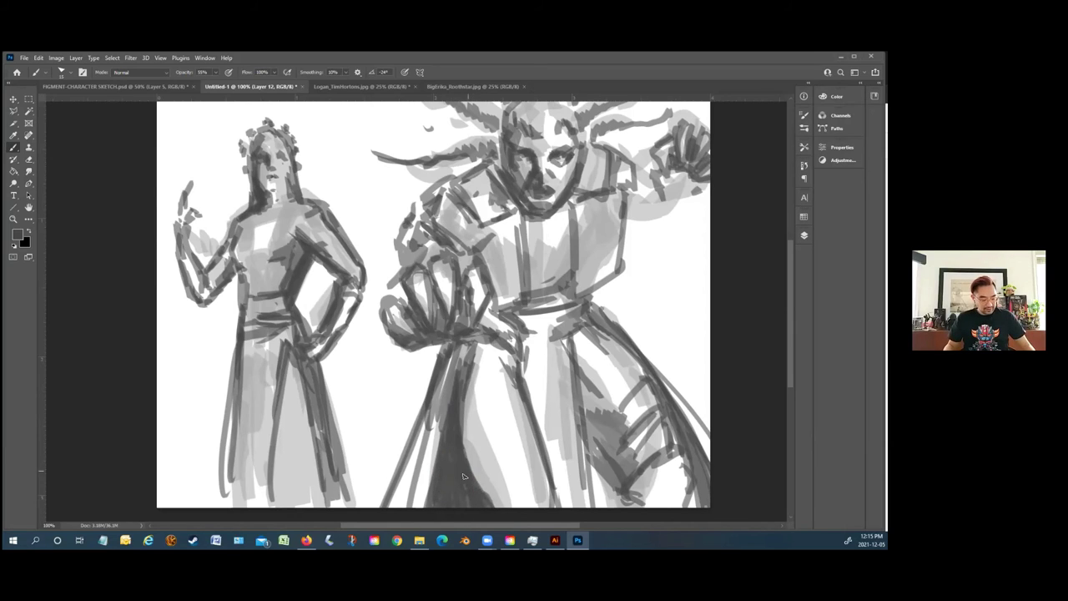
pyautogui.moveTo(584, 324); pyautogui.dragTo(586, 506)
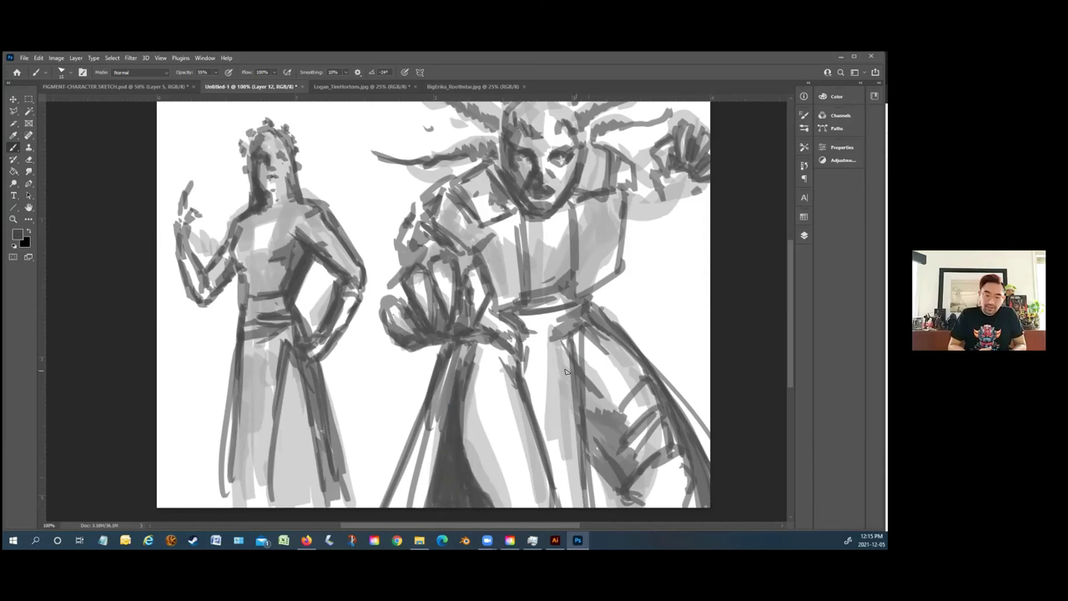
pyautogui.moveTo(595, 430)
pyautogui.mouseDown()
pyautogui.moveTo(592, 460)
pyautogui.moveTo(587, 439)
pyautogui.moveTo(613, 482)
pyautogui.moveTo(597, 456)
pyautogui.moveTo(591, 477)
pyautogui.moveTo(607, 499)
pyautogui.moveTo(619, 486)
pyautogui.moveTo(611, 510)
pyautogui.moveTo(609, 495)
pyautogui.moveTo(599, 510)
pyautogui.moveTo(596, 473)
pyautogui.moveTo(602, 510)
pyautogui.moveTo(603, 483)
pyautogui.moveTo(608, 506)
pyautogui.moveTo(618, 489)
pyautogui.moveTo(617, 507)
pyautogui.moveTo(604, 476)
pyautogui.moveTo(611, 510)
pyautogui.moveTo(617, 492)
pyautogui.moveTo(591, 437)
pyautogui.moveTo(596, 474)
pyautogui.mouseUp()
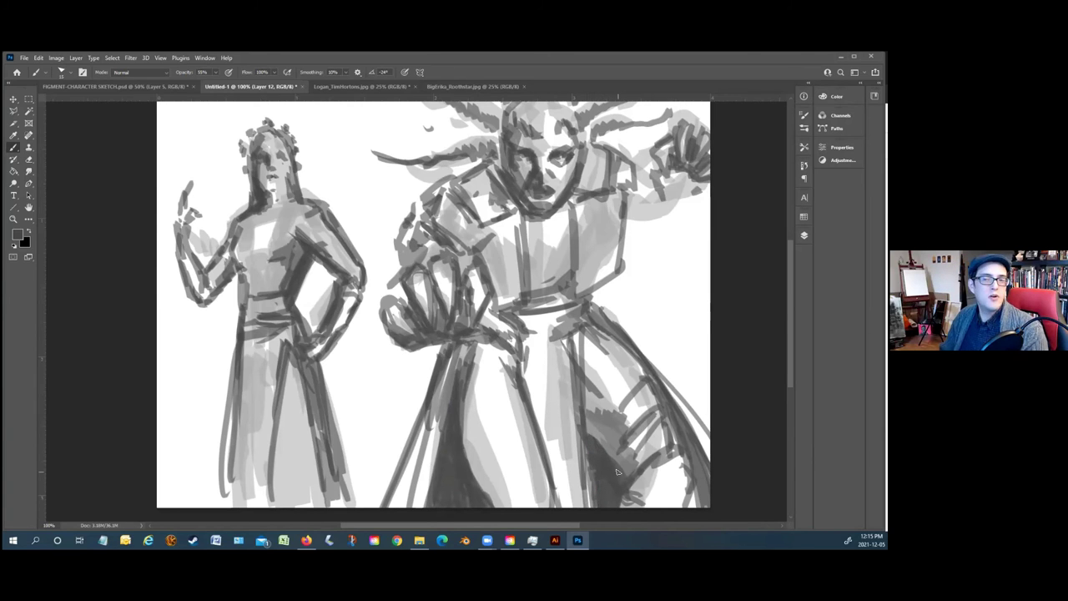
pyautogui.moveTo(602, 457); pyautogui.dragTo(624, 490)
pyautogui.moveTo(594, 458); pyautogui.dragTo(590, 486)
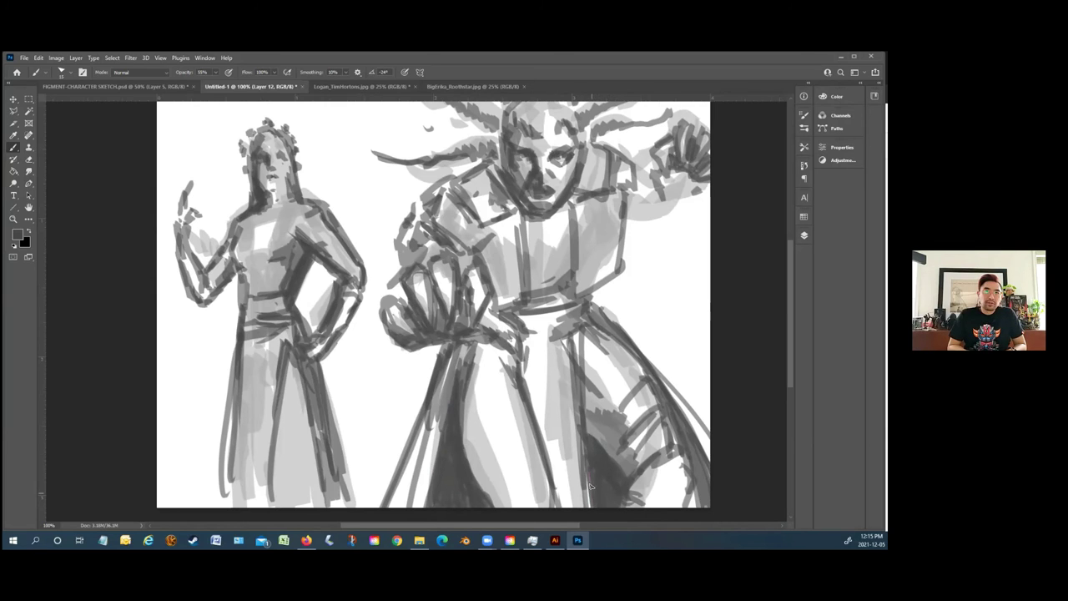
# Add curved knee and fold lines to the second figure's near leg
pyautogui.moveTo(512, 359)
pyautogui.mouseDown()
pyautogui.moveTo(526, 392)
pyautogui.moveTo(499, 391)
pyautogui.mouseUp()
pyautogui.moveTo(539, 448)
pyautogui.mouseDown()
pyautogui.moveTo(505, 494)
pyautogui.moveTo(496, 480)
pyautogui.mouseUp()
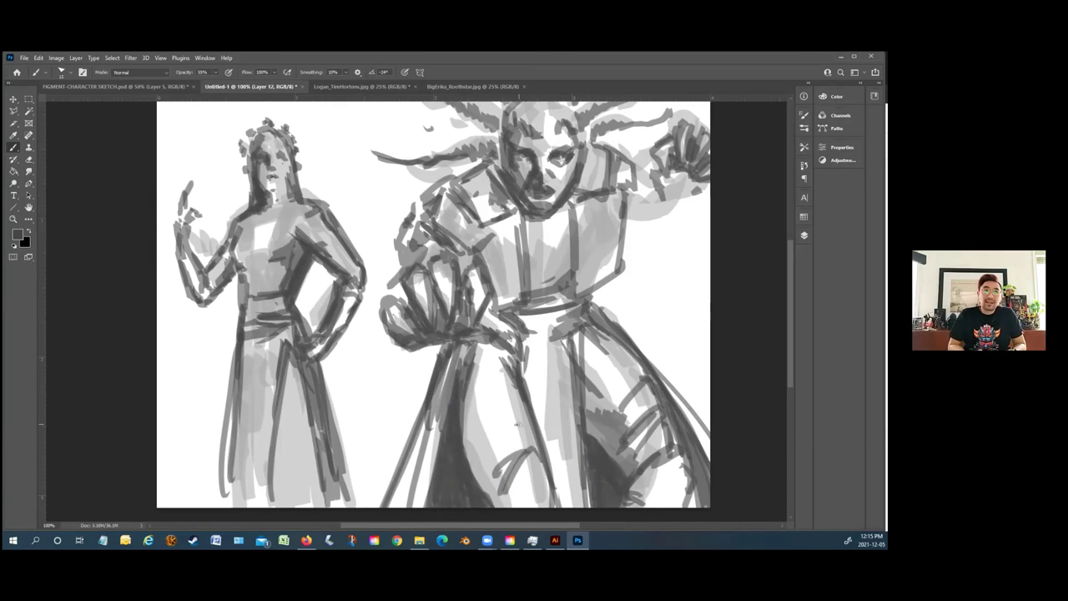
pyautogui.moveTo(531, 416); pyautogui.dragTo(507, 417)
pyautogui.moveTo(518, 410); pyautogui.dragTo(476, 467)
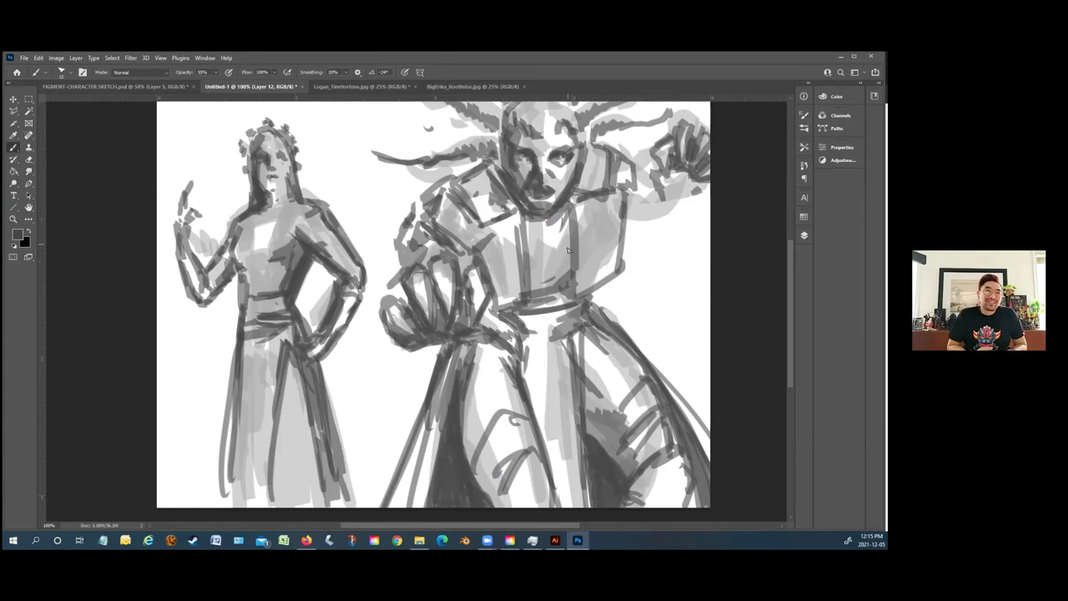
# Draw crossed lapels on the second figure's chest and define the raised arm, near shoulder and torso sides
pyautogui.moveTo(568, 250); pyautogui.dragTo(539, 284)
pyautogui.moveTo(565, 215)
pyautogui.mouseDown()
pyautogui.moveTo(531, 274)
pyautogui.moveTo(523, 269)
pyautogui.moveTo(534, 216)
pyautogui.mouseUp()
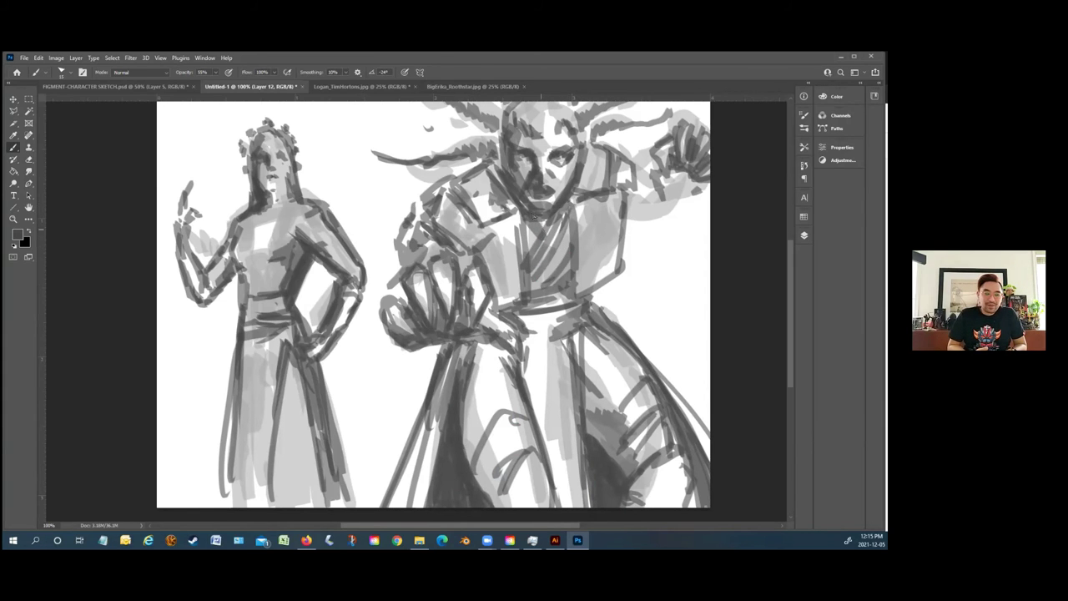
pyautogui.moveTo(685, 192)
pyautogui.mouseDown()
pyautogui.moveTo(654, 220)
pyautogui.moveTo(625, 206)
pyautogui.moveTo(633, 200)
pyautogui.moveTo(660, 224)
pyautogui.moveTo(660, 207)
pyautogui.moveTo(686, 201)
pyautogui.moveTo(656, 215)
pyautogui.moveTo(699, 209)
pyautogui.mouseUp()
pyautogui.moveTo(654, 172); pyautogui.dragTo(605, 147)
pyautogui.moveTo(462, 211)
pyautogui.mouseDown()
pyautogui.moveTo(478, 234)
pyautogui.moveTo(512, 217)
pyautogui.moveTo(491, 248)
pyautogui.mouseUp()
pyautogui.moveTo(591, 202); pyautogui.dragTo(606, 275)
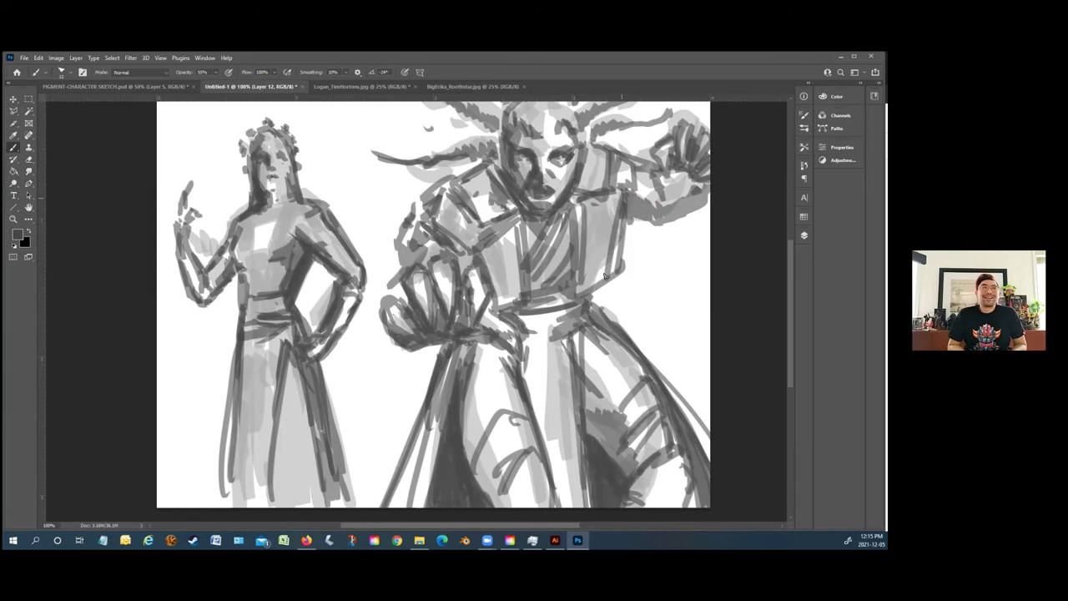
pyautogui.moveTo(483, 252)
pyautogui.mouseDown()
pyautogui.moveTo(475, 276)
pyautogui.moveTo(495, 297)
pyautogui.mouseUp()
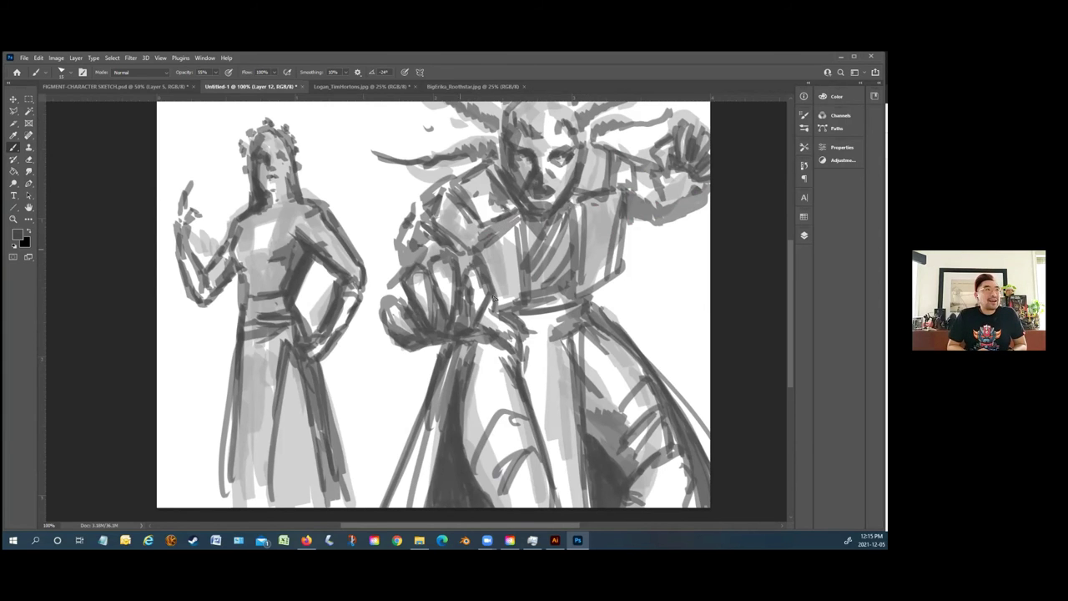
# Add more long, wavy tendrils streaming from the second figure's head toward the first figure
pyautogui.scroll(3, 372, 319)
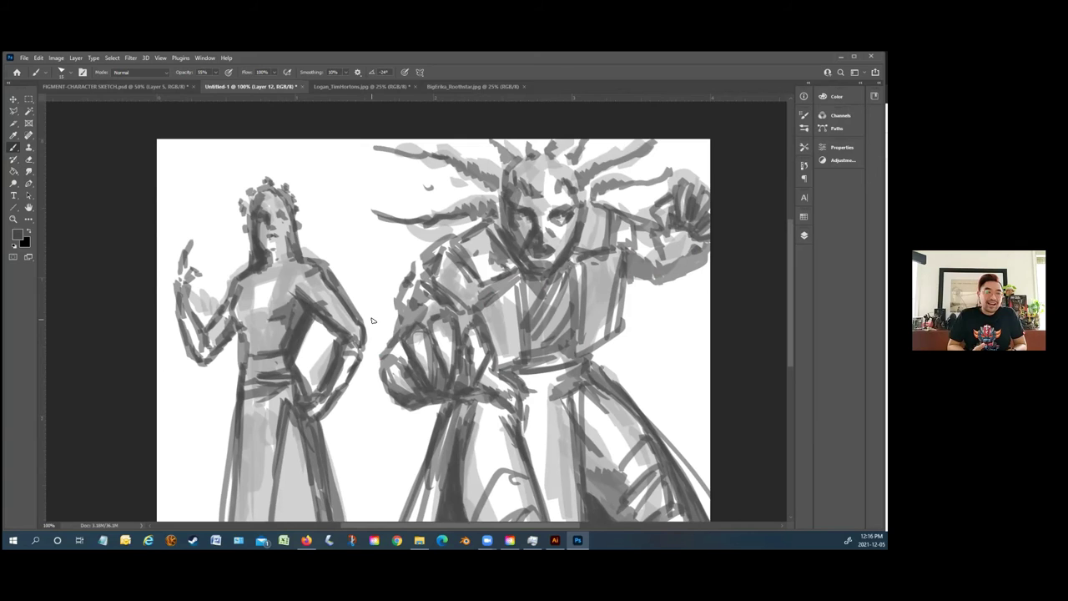
pyautogui.moveTo(432, 232); pyautogui.dragTo(358, 197)
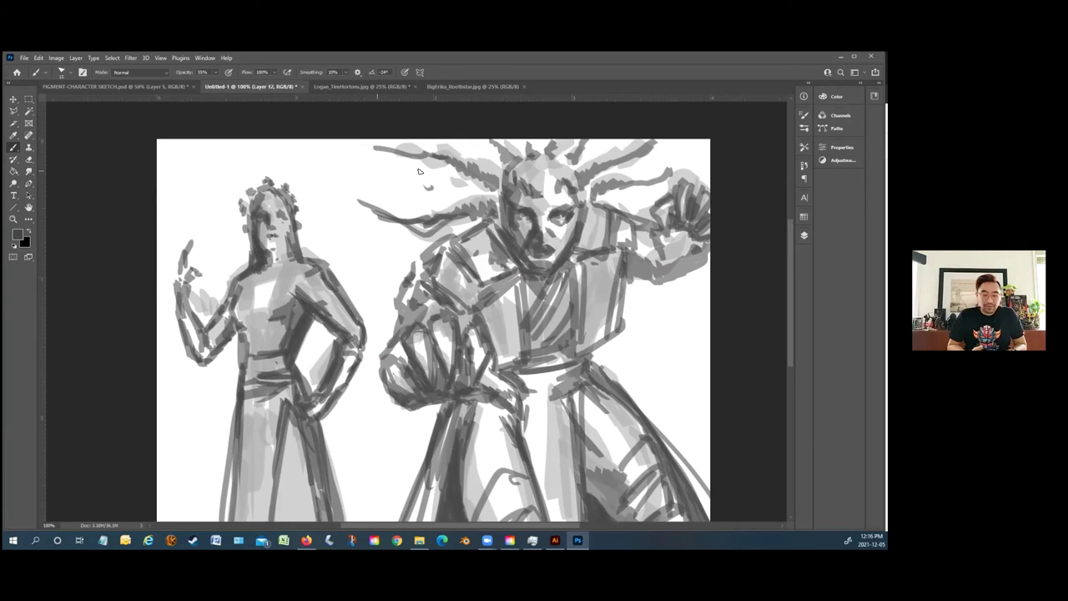
pyautogui.moveTo(476, 188)
pyautogui.mouseDown()
pyautogui.moveTo(356, 180)
pyautogui.moveTo(460, 181)
pyautogui.moveTo(409, 194)
pyautogui.mouseUp()
pyautogui.moveTo(464, 220)
pyautogui.mouseDown()
pyautogui.moveTo(434, 238)
pyautogui.moveTo(347, 243)
pyautogui.mouseUp()
pyautogui.moveTo(446, 237); pyautogui.dragTo(344, 232)
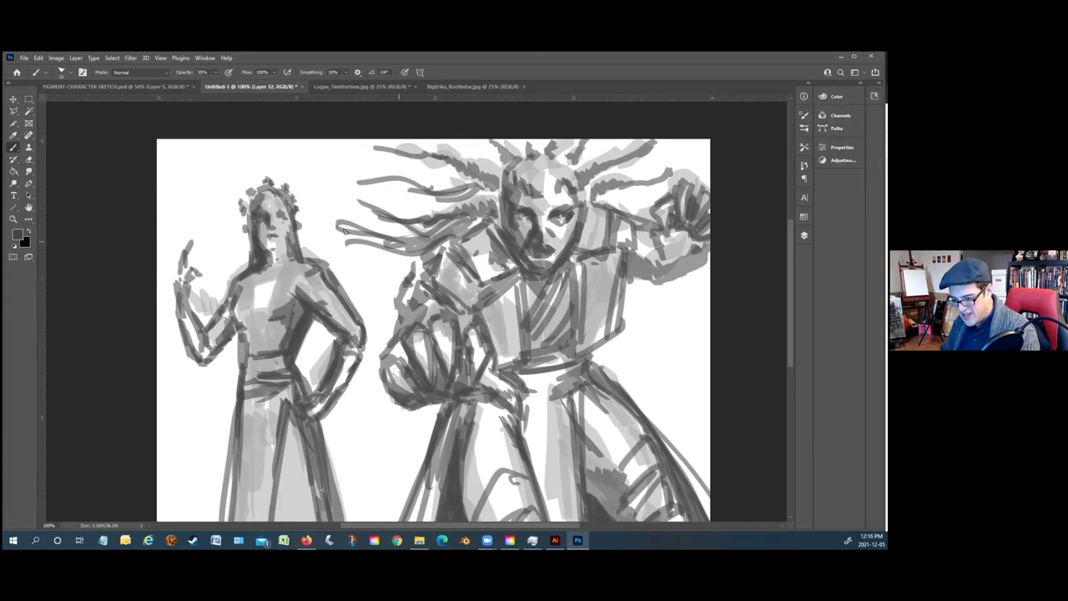
pyautogui.moveTo(411, 236); pyautogui.dragTo(361, 242)
pyautogui.moveTo(450, 212); pyautogui.dragTo(368, 186)
pyautogui.moveTo(465, 173); pyautogui.dragTo(385, 170)
pyautogui.moveTo(449, 192); pyautogui.dragTo(373, 167)
pyautogui.moveTo(386, 178); pyautogui.dragTo(317, 166)
pyautogui.moveTo(496, 165); pyautogui.dragTo(441, 139)
# Add lapel lines to the first figure's chest and fold lines to both sleeves
pyautogui.scroll(-2, 376, 112)
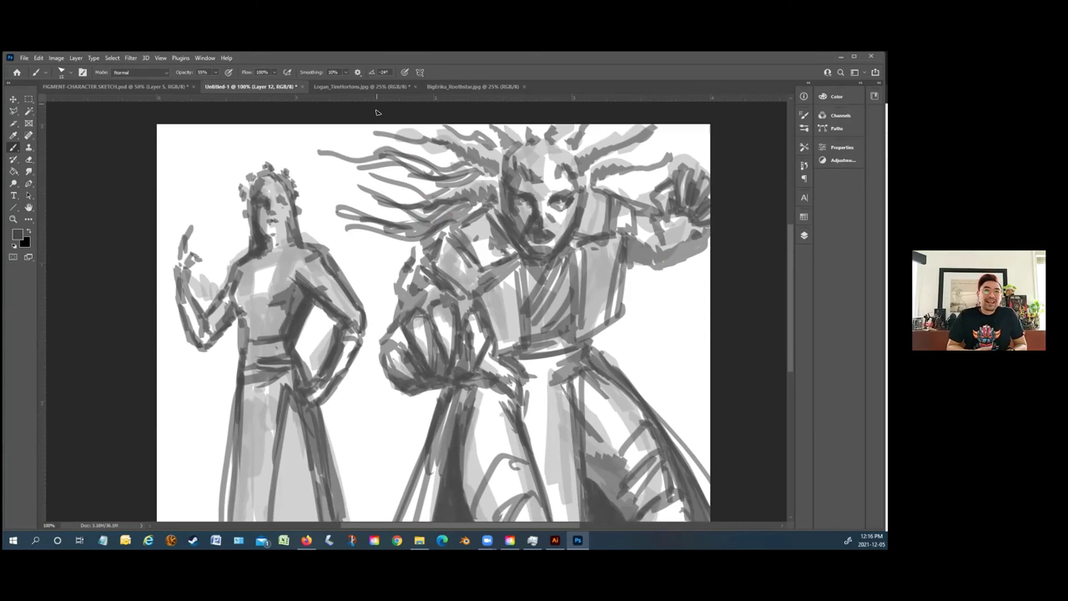
pyautogui.scroll(-5, 376, 112)
pyautogui.moveTo(252, 205); pyautogui.dragTo(239, 263)
pyautogui.moveTo(263, 184)
pyautogui.mouseDown()
pyautogui.moveTo(246, 200)
pyautogui.moveTo(340, 207)
pyautogui.moveTo(367, 244)
pyautogui.mouseUp()
pyautogui.moveTo(225, 207); pyautogui.dragTo(214, 248)
pyautogui.moveTo(328, 278); pyautogui.dragTo(349, 307)
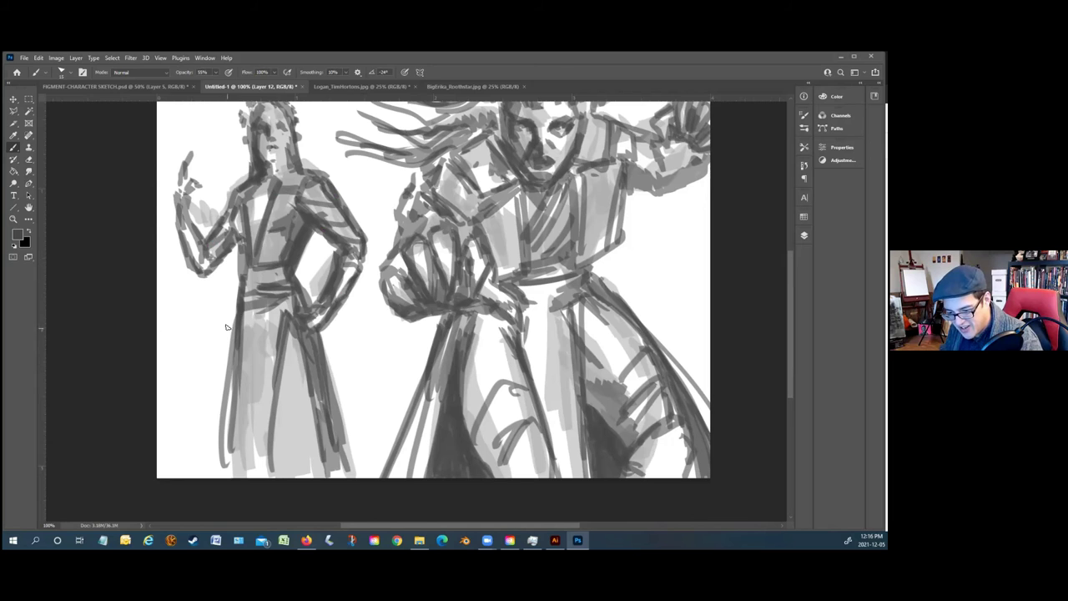
# Draw knee contours and inner fold lines down the first figure's skirt to the hem
pyautogui.moveTo(289, 379)
pyautogui.mouseDown()
pyautogui.moveTo(275, 407)
pyautogui.moveTo(286, 399)
pyautogui.mouseUp()
pyautogui.moveTo(296, 351)
pyautogui.mouseDown()
pyautogui.moveTo(285, 377)
pyautogui.moveTo(279, 359)
pyautogui.mouseUp()
pyautogui.moveTo(279, 399); pyautogui.dragTo(272, 421)
pyautogui.moveTo(275, 415); pyautogui.dragTo(289, 438)
pyautogui.moveTo(302, 389)
pyautogui.mouseDown()
pyautogui.moveTo(292, 448)
pyautogui.moveTo(324, 477)
pyautogui.mouseUp()
pyautogui.moveTo(315, 416)
pyautogui.mouseDown()
pyautogui.moveTo(311, 478)
pyautogui.moveTo(324, 477)
pyautogui.mouseUp()
pyautogui.moveTo(289, 428); pyautogui.dragTo(275, 477)
pyautogui.moveTo(224, 426)
pyautogui.mouseDown()
pyautogui.moveTo(227, 477)
pyautogui.moveTo(240, 479)
pyautogui.mouseUp()
# Reinforce the first figure's waist sash and bodice side, and touch up the neckline
pyautogui.moveTo(250, 307); pyautogui.dragTo(283, 324)
pyautogui.moveTo(240, 271)
pyautogui.mouseDown()
pyautogui.moveTo(266, 270)
pyautogui.moveTo(254, 269)
pyautogui.mouseUp()
pyautogui.moveTo(244, 273); pyautogui.dragTo(227, 190)
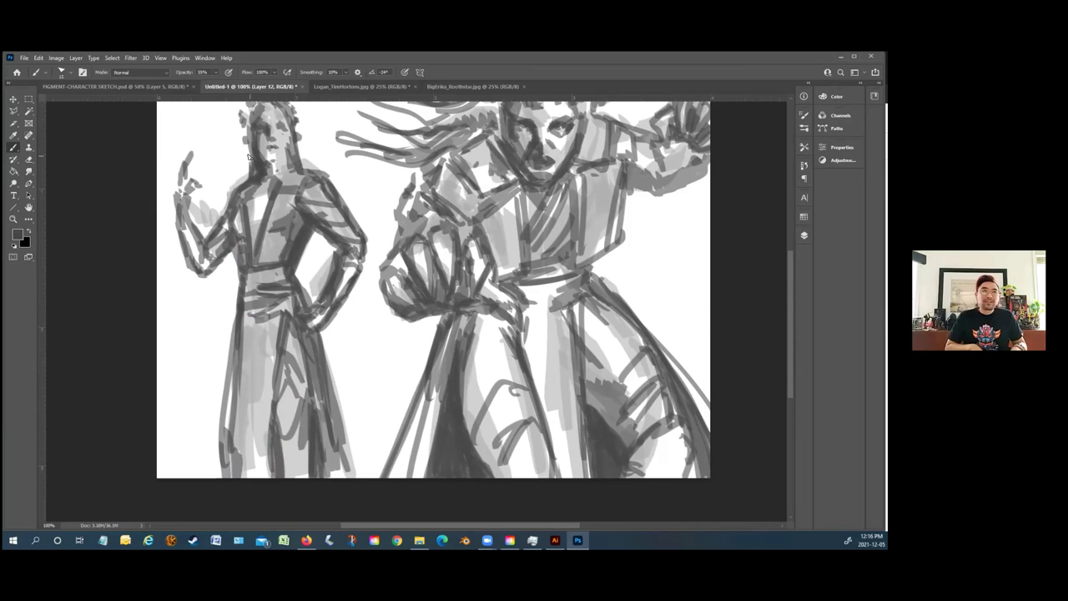
pyautogui.scroll(2, 248, 158)
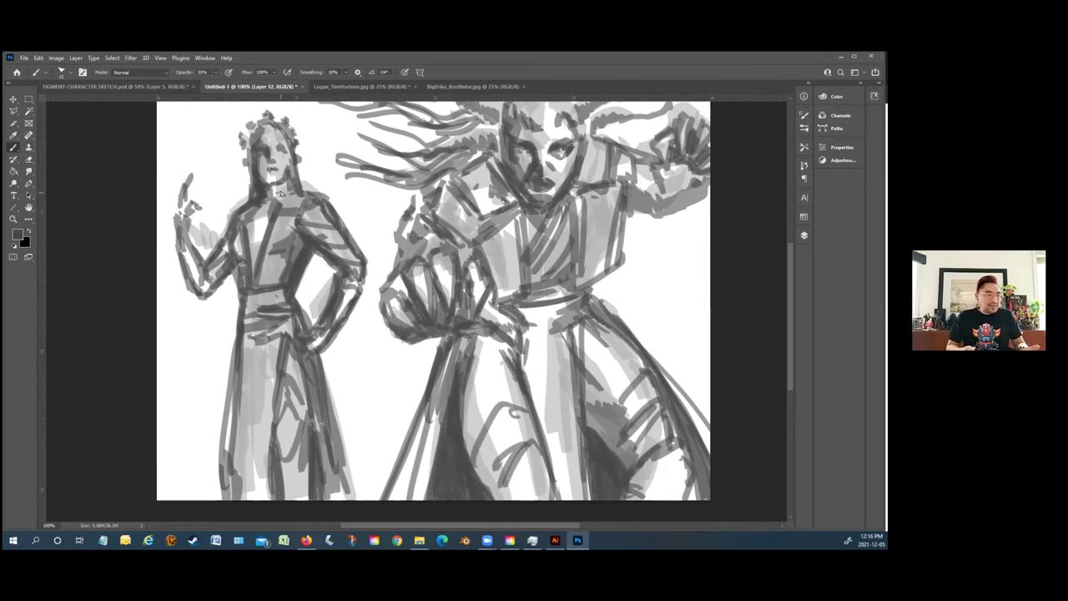
pyautogui.moveTo(275, 208); pyautogui.dragTo(256, 231)
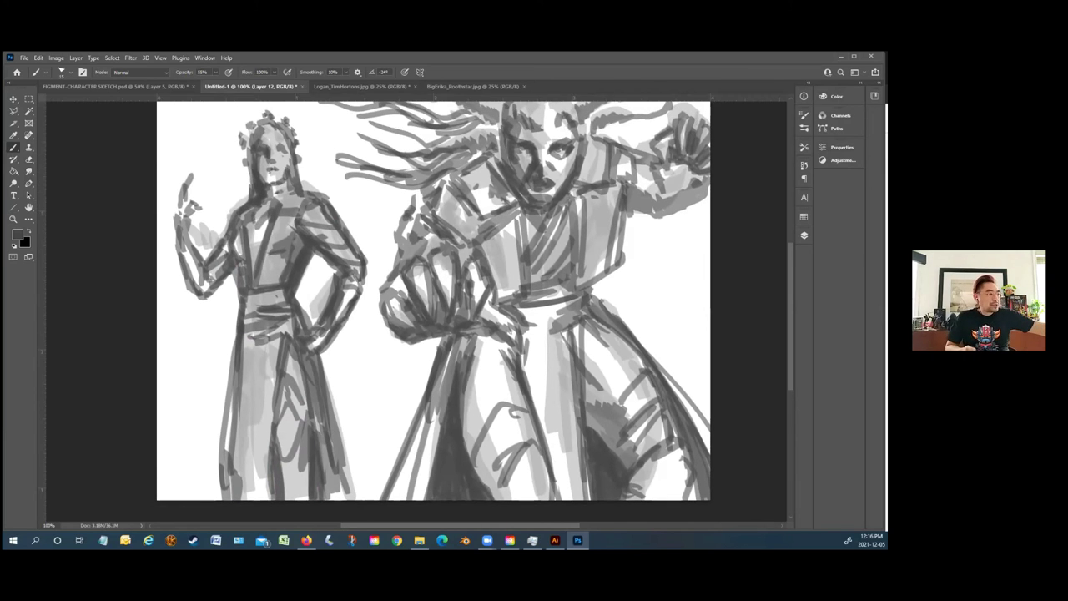
# Paint a small red gem on each figure's forehead using the red swatch
pyautogui.click(804, 216)
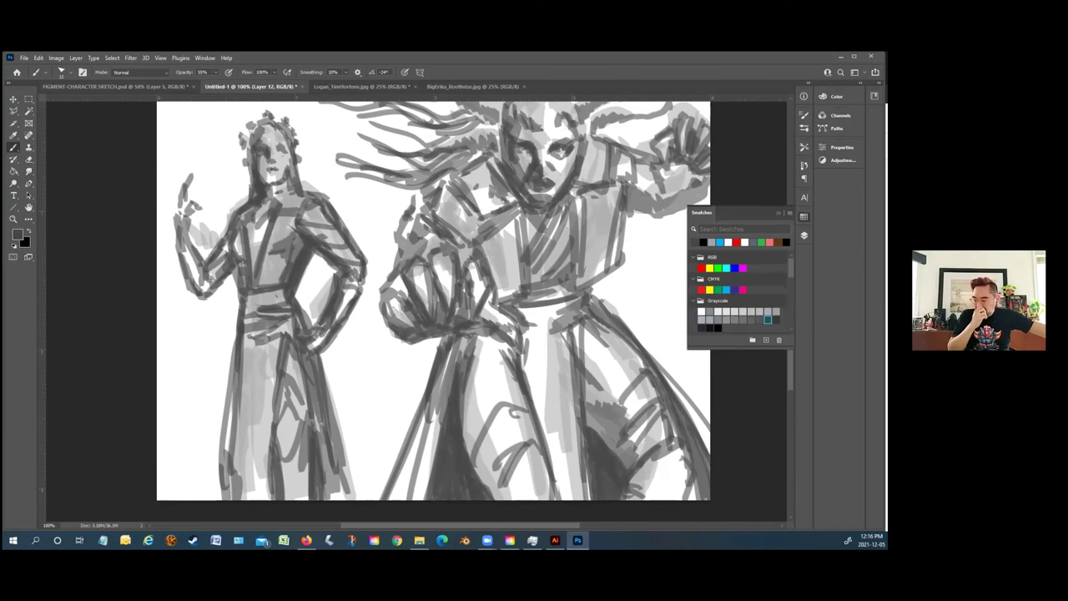
pyautogui.click(736, 242)
pyautogui.click(29, 231)
pyautogui.scroll(3, 428, 248)
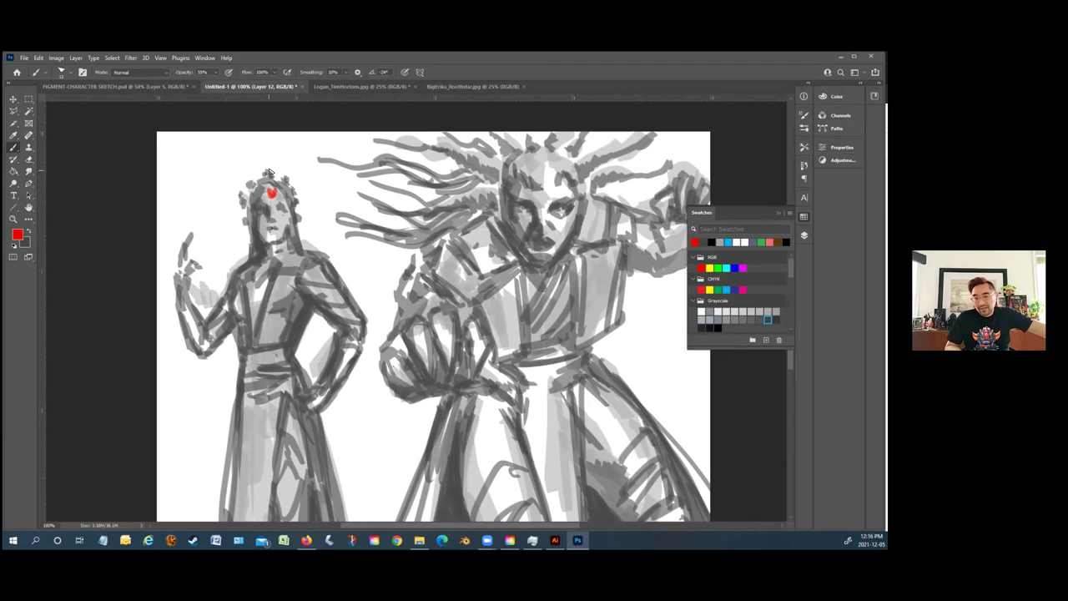
pyautogui.scroll(2, 267, 172)
pyautogui.moveTo(542, 211)
pyautogui.mouseDown()
pyautogui.moveTo(550, 204)
pyautogui.moveTo(548, 218)
pyautogui.mouseUp()
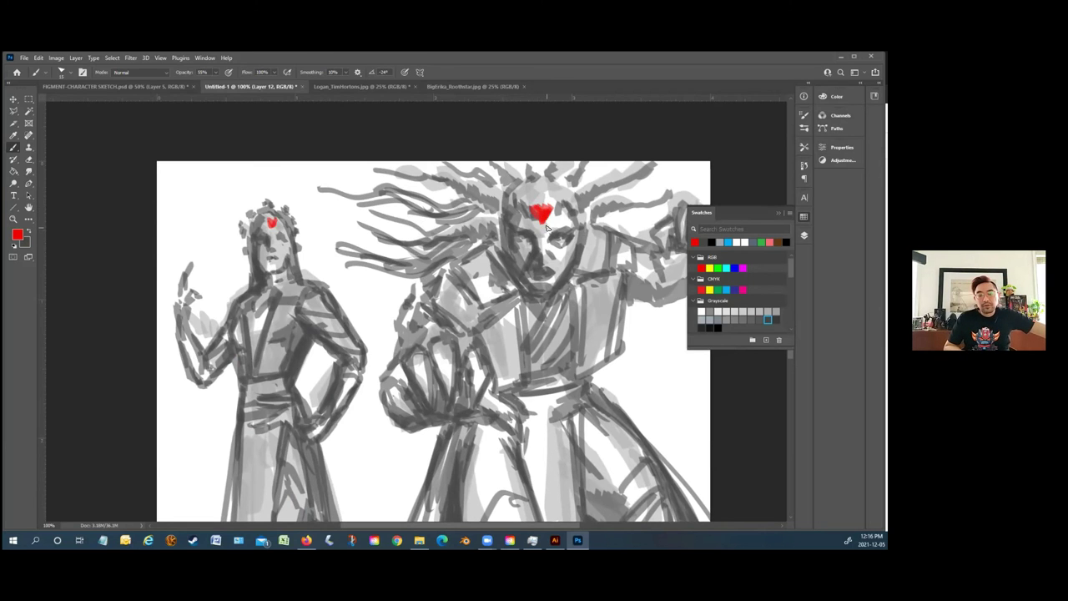
pyautogui.scroll(-3, 503, 227)
pyautogui.scroll(-2, 503, 227)
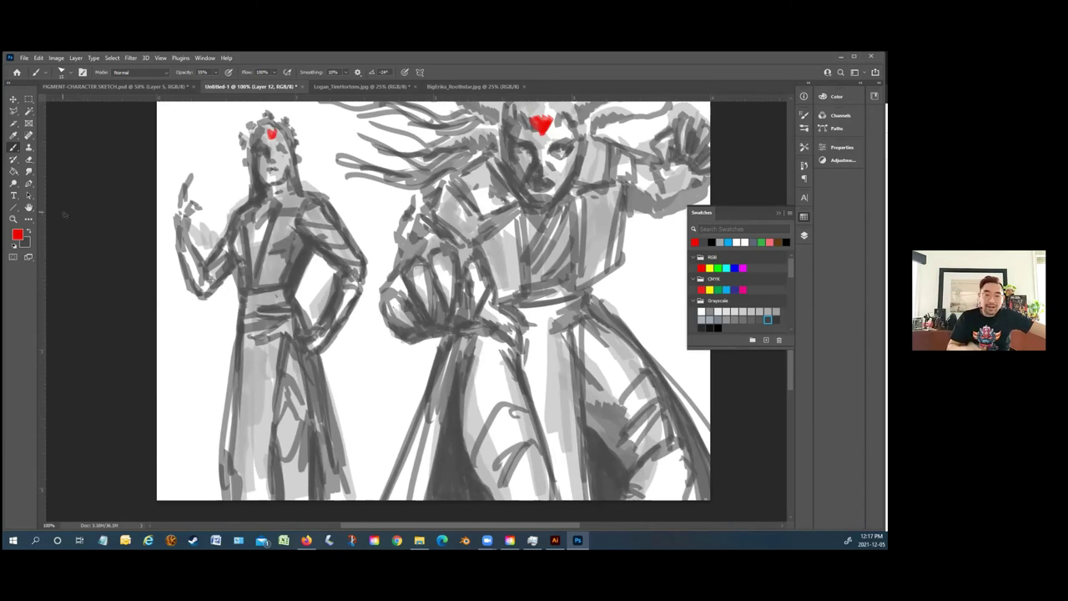
# Reset the colours to black and white, add a new layer above Layer 12, and reduce the brush size
pyautogui.click(14, 244)
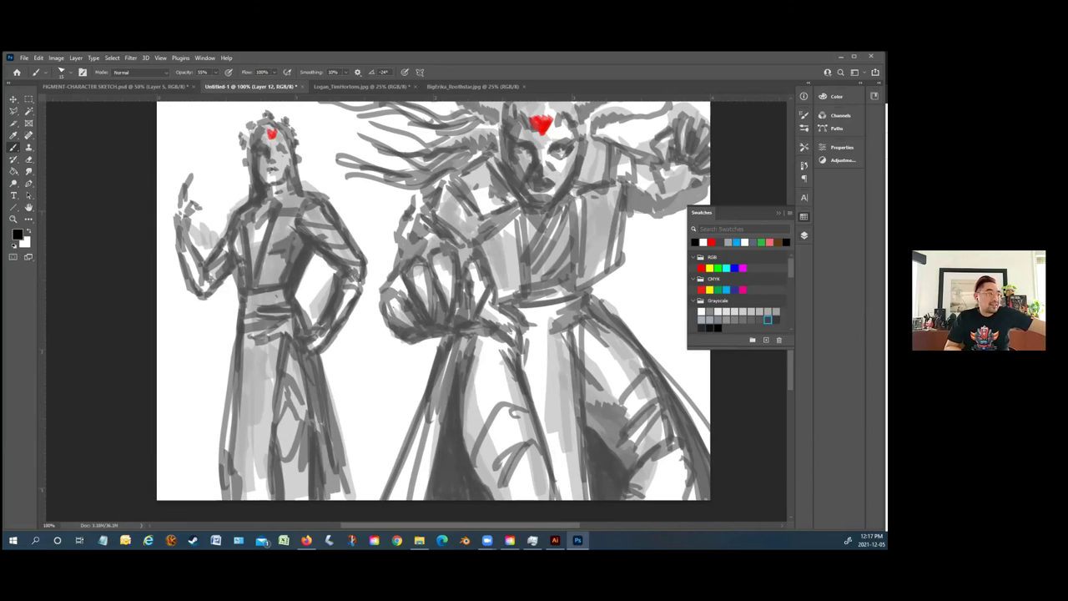
pyautogui.click(804, 235)
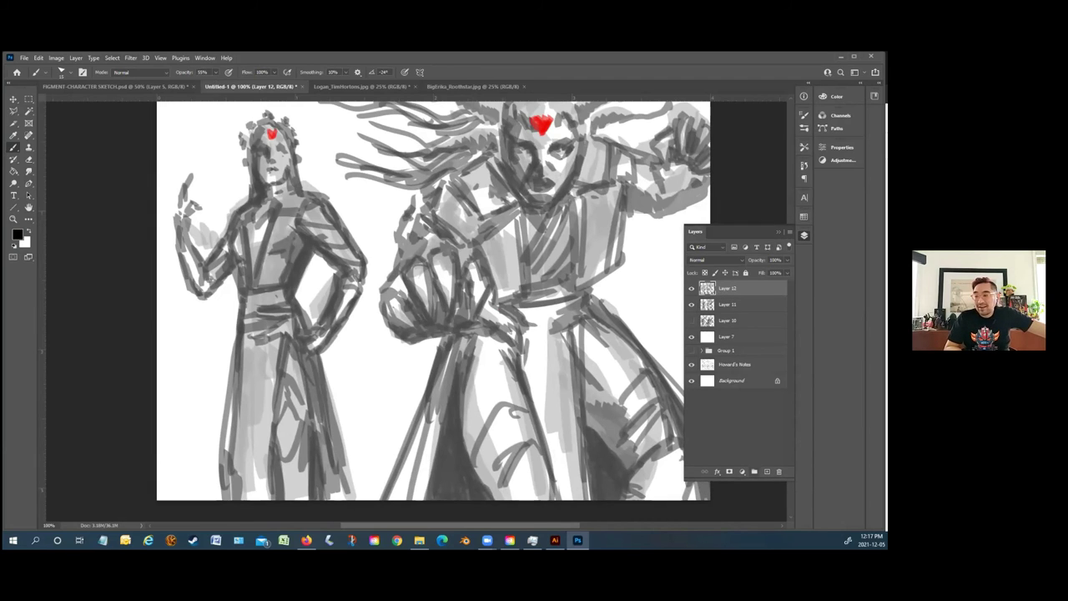
pyautogui.click(767, 472)
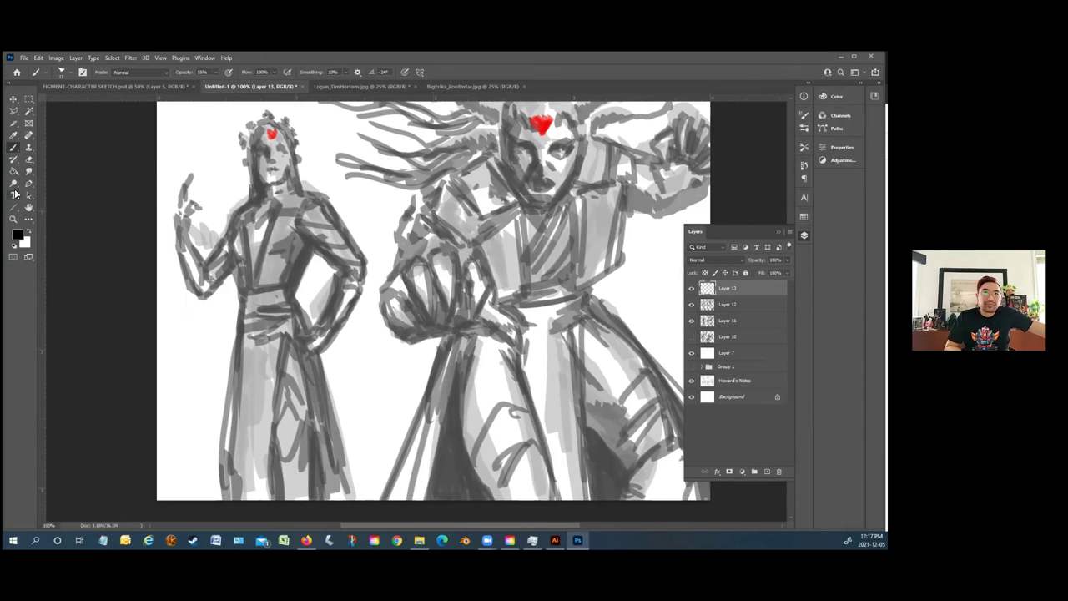
pyautogui.click(60, 74)
pyautogui.click(58, 104)
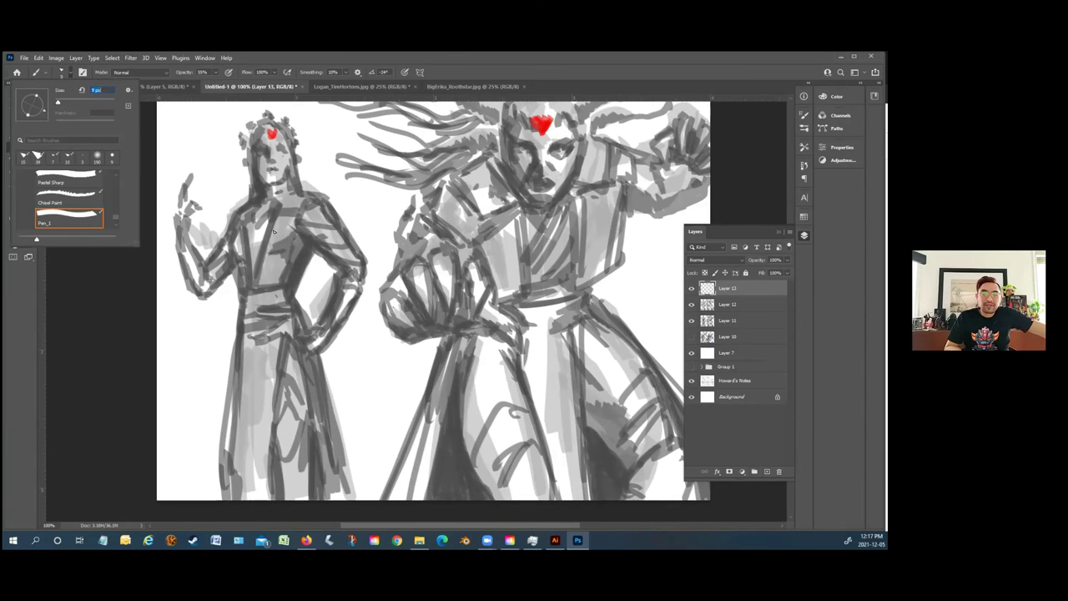
# Ink the first figure's eyes, nose and mouth in black, and outline the face, inner hair and neck
pyautogui.click(263, 146)
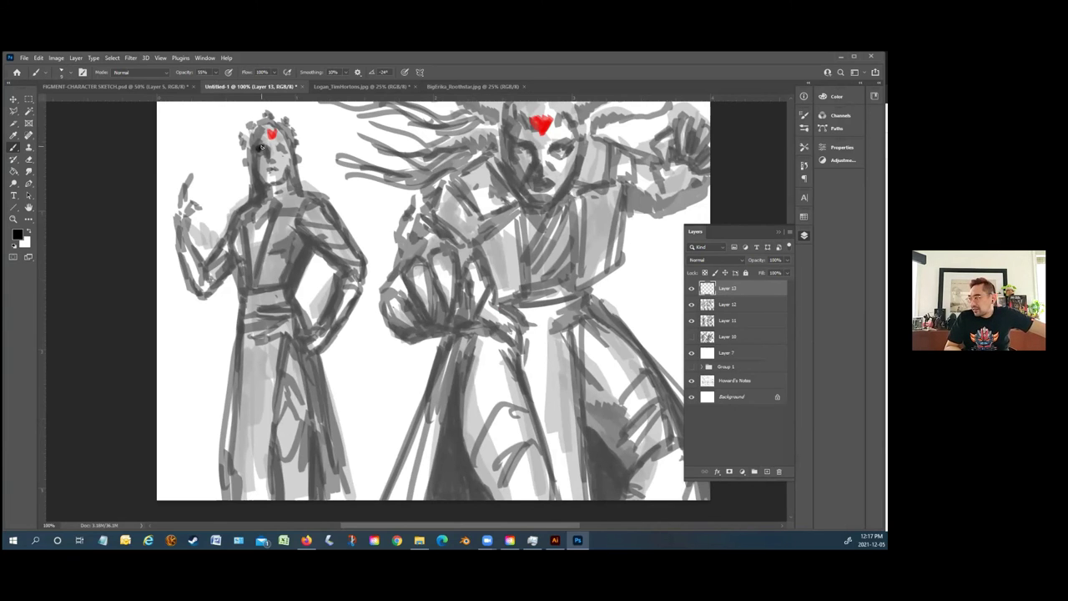
pyautogui.moveTo(266, 148); pyautogui.dragTo(263, 150)
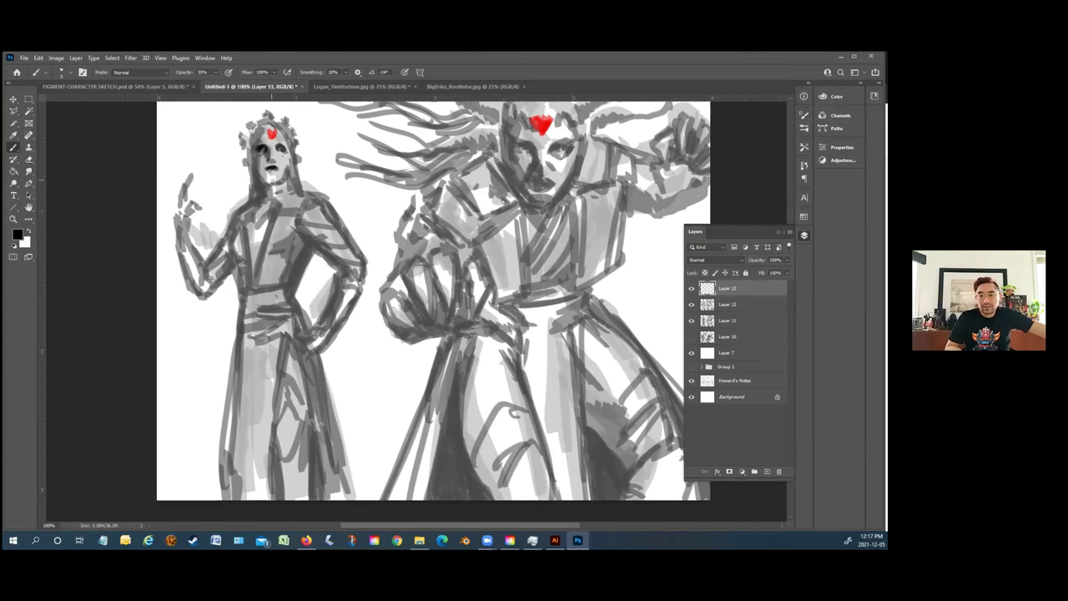
pyautogui.moveTo(260, 182)
pyautogui.mouseDown()
pyautogui.moveTo(277, 179)
pyautogui.moveTo(256, 157)
pyautogui.moveTo(254, 131)
pyautogui.moveTo(292, 159)
pyautogui.moveTo(273, 182)
pyautogui.mouseUp()
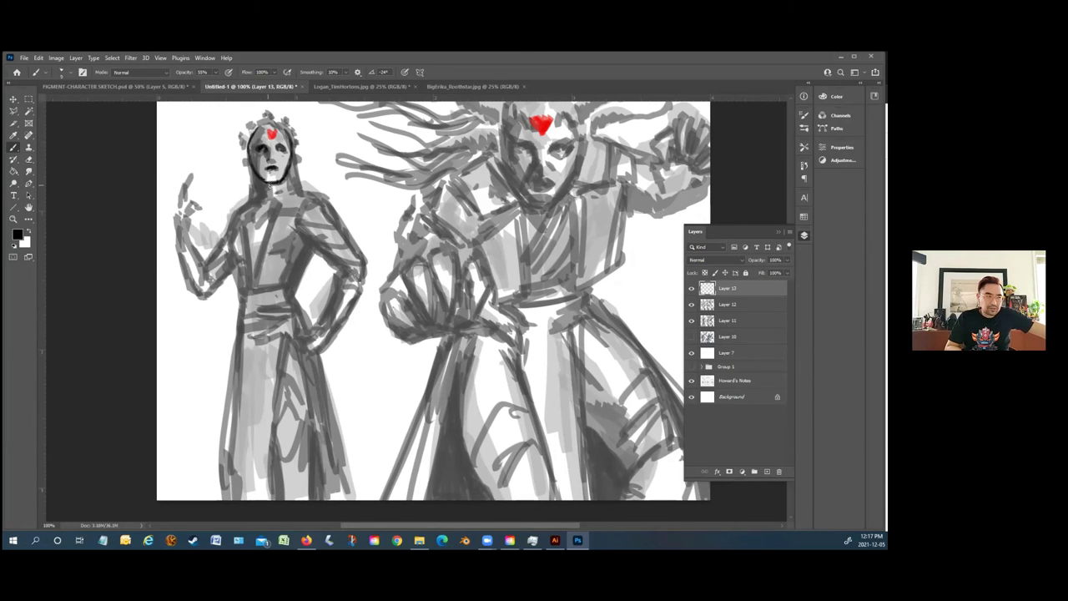
pyautogui.moveTo(257, 176); pyautogui.dragTo(265, 196)
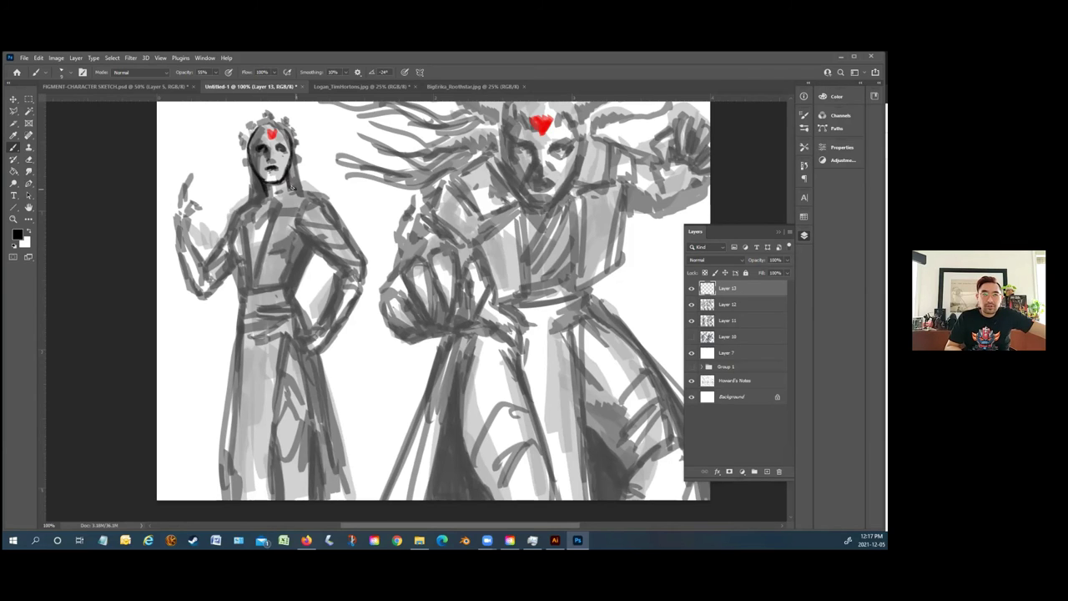
# Draw the first figure's collar and pointed shoulder pads, and outline the bent arm's upper sleeve down to the elbow
pyautogui.moveTo(249, 200); pyautogui.dragTo(233, 214)
pyautogui.moveTo(261, 177)
pyautogui.mouseDown()
pyautogui.moveTo(275, 219)
pyautogui.moveTo(331, 196)
pyautogui.moveTo(257, 197)
pyautogui.moveTo(224, 229)
pyautogui.mouseUp()
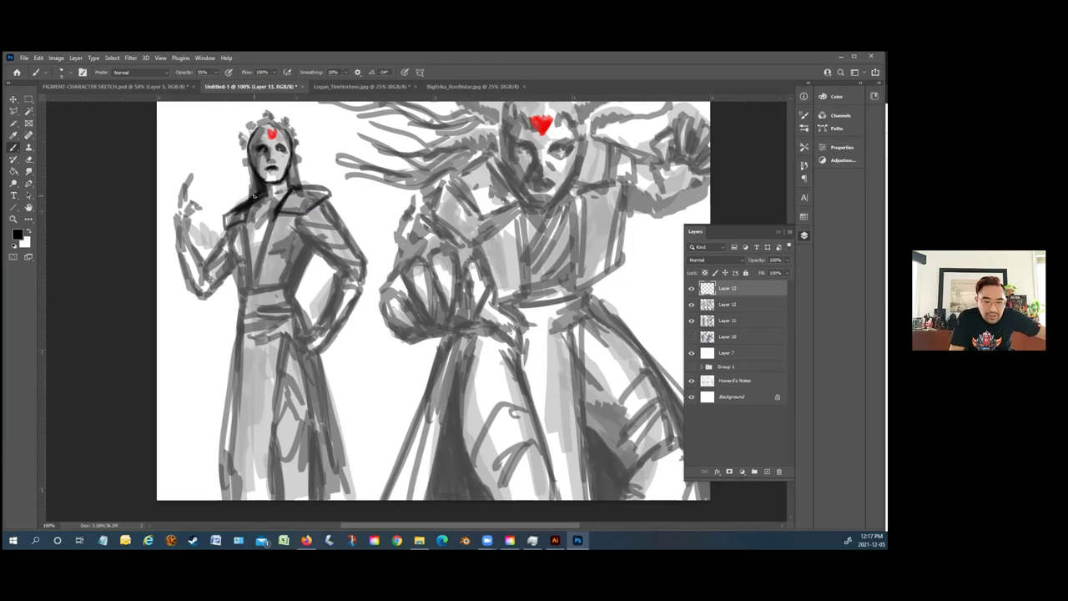
pyautogui.moveTo(329, 192)
pyautogui.mouseDown()
pyautogui.moveTo(345, 212)
pyautogui.moveTo(297, 219)
pyautogui.moveTo(349, 230)
pyautogui.moveTo(300, 214)
pyautogui.moveTo(327, 242)
pyautogui.moveTo(351, 241)
pyautogui.moveTo(344, 270)
pyautogui.moveTo(371, 262)
pyautogui.moveTo(366, 283)
pyautogui.moveTo(345, 287)
pyautogui.moveTo(372, 265)
pyautogui.mouseUp()
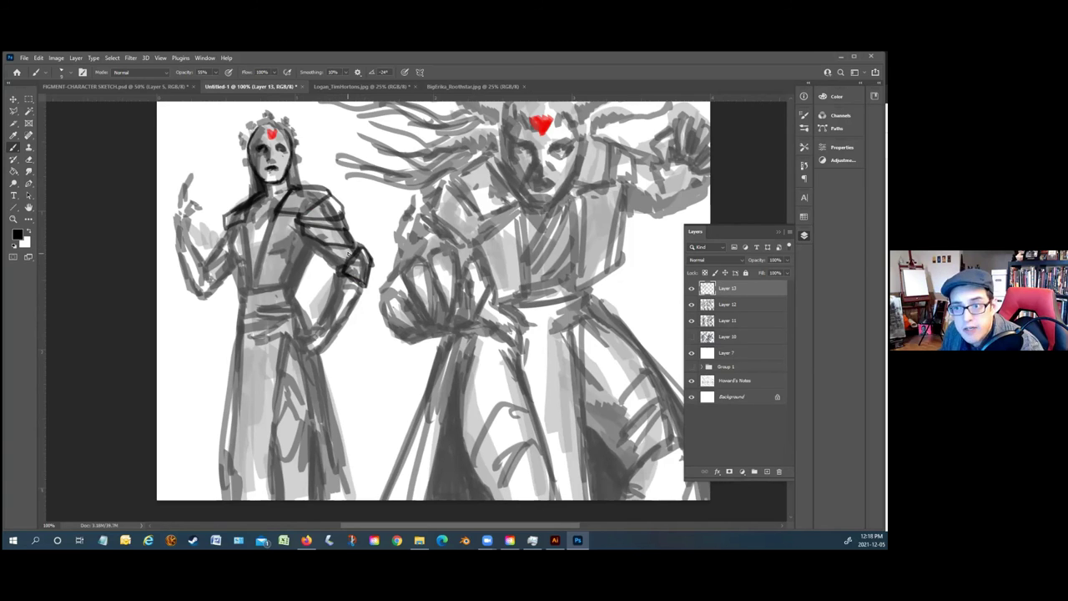
# Ink the sides of the first figure's torso and the long lapel lines down to the waist
pyautogui.moveTo(223, 225)
pyautogui.mouseDown()
pyautogui.moveTo(222, 237)
pyautogui.moveTo(220, 218)
pyautogui.moveTo(238, 297)
pyautogui.moveTo(242, 240)
pyautogui.moveTo(251, 294)
pyautogui.mouseUp()
pyautogui.moveTo(272, 207); pyautogui.dragTo(261, 281)
pyautogui.moveTo(274, 227); pyautogui.dragTo(257, 292)
pyautogui.moveTo(314, 250); pyautogui.dragTo(293, 288)
# Outline the first figure's forearm and hand resting on the hip, and the upper part of the raised arm
pyautogui.moveTo(316, 248)
pyautogui.mouseDown()
pyautogui.moveTo(294, 282)
pyautogui.moveTo(306, 262)
pyautogui.moveTo(297, 310)
pyautogui.moveTo(310, 329)
pyautogui.mouseUp()
pyautogui.moveTo(342, 277)
pyautogui.mouseDown()
pyautogui.moveTo(323, 329)
pyautogui.moveTo(326, 319)
pyautogui.moveTo(334, 335)
pyautogui.mouseUp()
pyautogui.moveTo(364, 292)
pyautogui.mouseDown()
pyautogui.moveTo(323, 351)
pyautogui.moveTo(315, 334)
pyautogui.moveTo(296, 344)
pyautogui.moveTo(303, 335)
pyautogui.mouseUp()
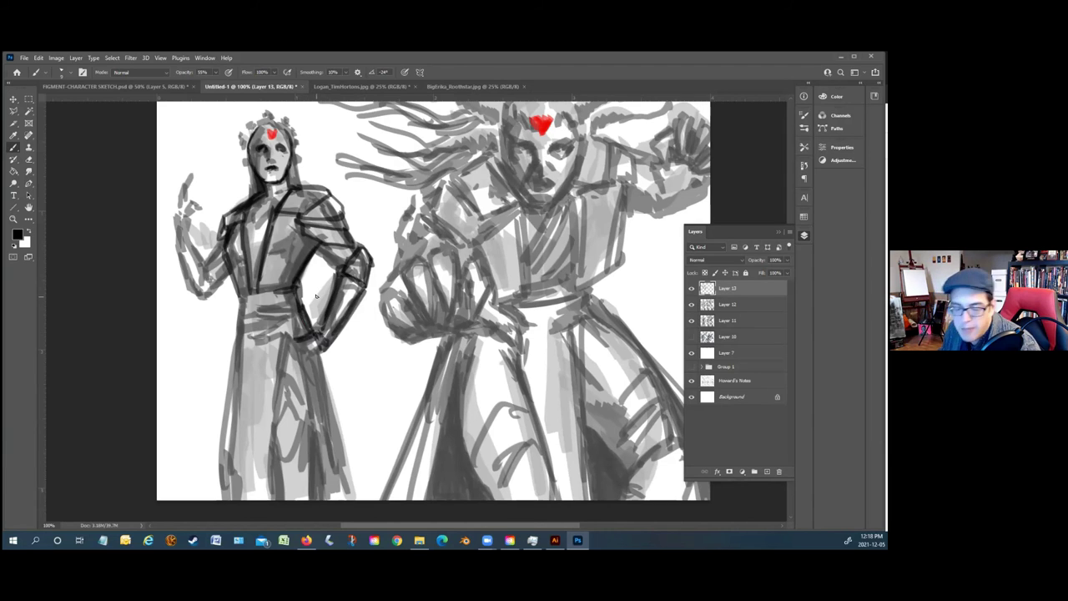
pyautogui.moveTo(233, 272); pyautogui.dragTo(207, 299)
pyautogui.moveTo(218, 237); pyautogui.dragTo(205, 275)
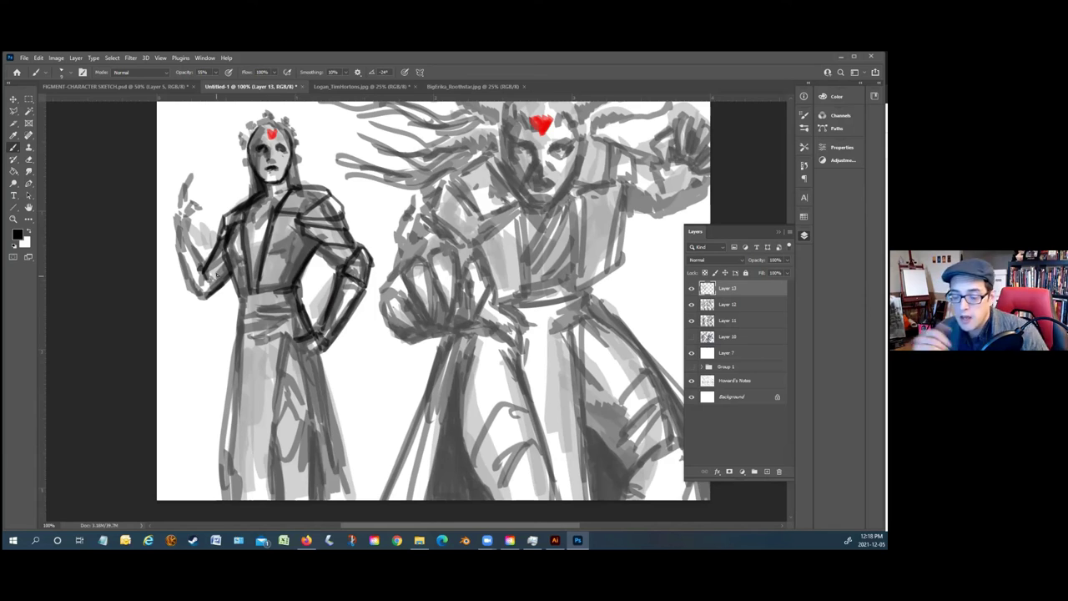
# Ink the first figure's long hair and beaded headdress, and define the raised hand with its pointing finger and forearm
pyautogui.moveTo(244, 162)
pyautogui.mouseDown()
pyautogui.moveTo(240, 136)
pyautogui.moveTo(268, 113)
pyautogui.moveTo(297, 126)
pyautogui.moveTo(301, 145)
pyautogui.moveTo(250, 198)
pyautogui.moveTo(253, 211)
pyautogui.moveTo(247, 167)
pyautogui.moveTo(250, 201)
pyautogui.mouseUp()
pyautogui.moveTo(249, 165); pyautogui.dragTo(239, 207)
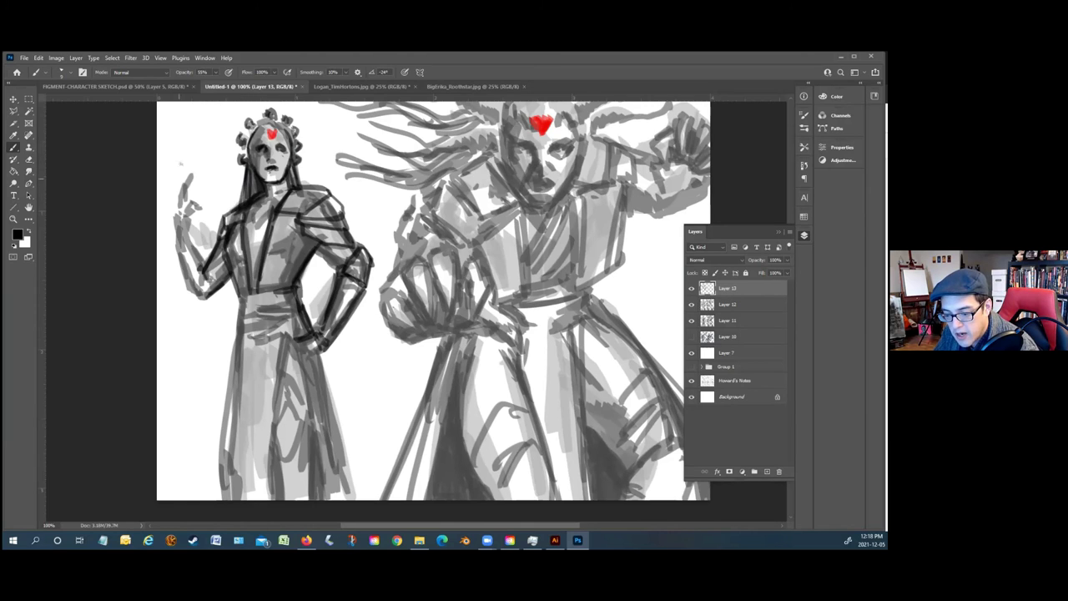
pyautogui.moveTo(190, 170)
pyautogui.mouseDown()
pyautogui.moveTo(179, 212)
pyautogui.moveTo(194, 218)
pyautogui.moveTo(202, 208)
pyautogui.moveTo(180, 214)
pyautogui.moveTo(174, 234)
pyautogui.moveTo(201, 267)
pyautogui.moveTo(179, 293)
pyautogui.moveTo(207, 304)
pyautogui.moveTo(217, 291)
pyautogui.mouseUp()
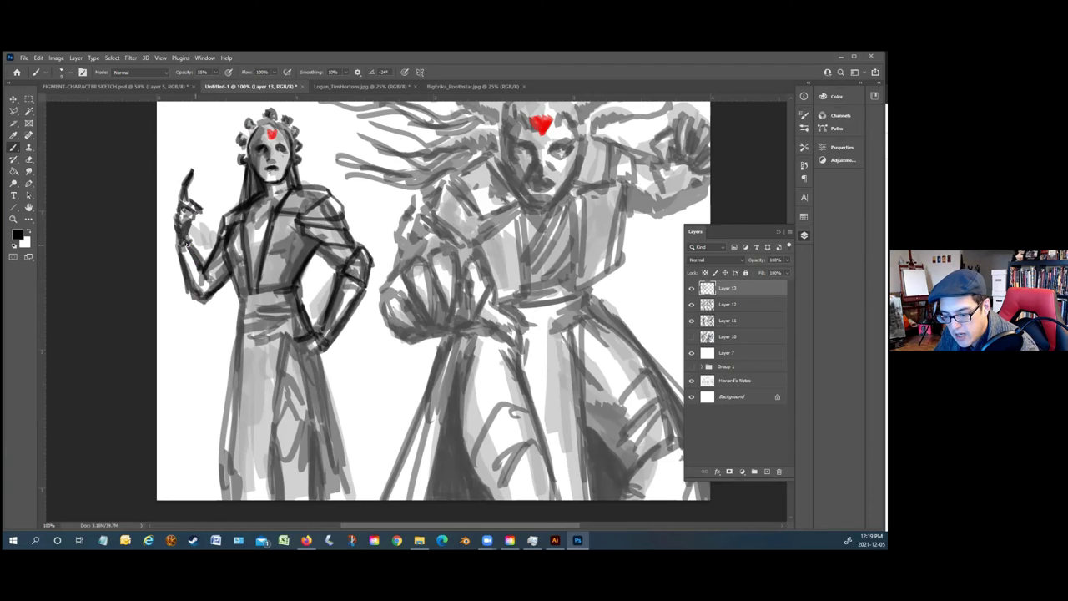
pyautogui.moveTo(187, 233); pyautogui.dragTo(207, 279)
pyautogui.moveTo(206, 272)
pyautogui.mouseDown()
pyautogui.moveTo(185, 232)
pyautogui.moveTo(216, 250)
pyautogui.moveTo(207, 272)
pyautogui.mouseUp()
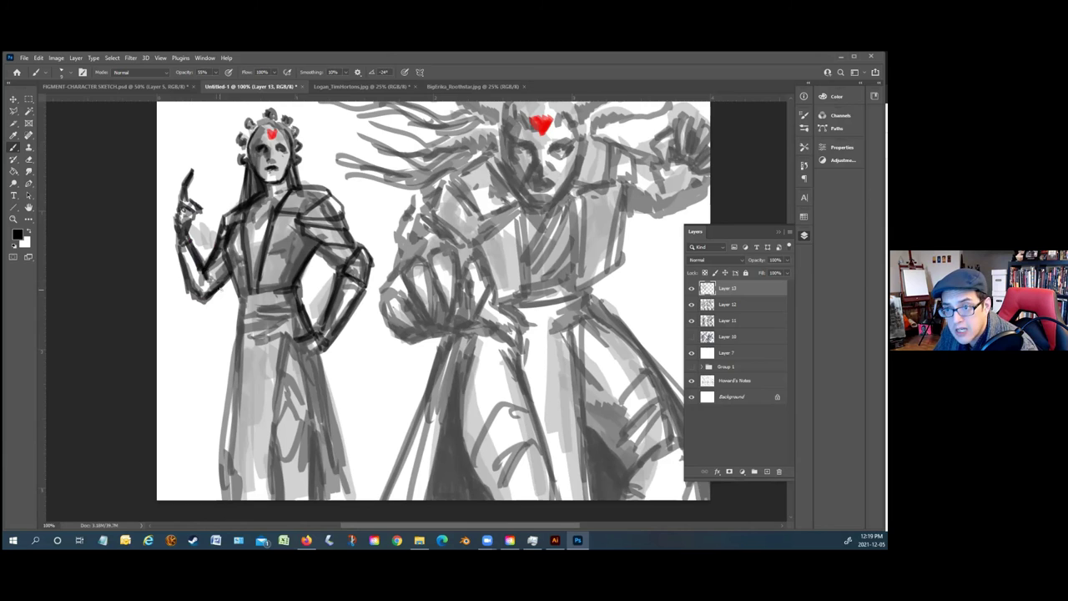
# Add fold lines to the first figure's bent sleeve and chest, and draw the crossing neckline
pyautogui.moveTo(340, 245); pyautogui.dragTo(329, 269)
pyautogui.moveTo(302, 224); pyautogui.dragTo(337, 276)
pyautogui.moveTo(260, 257)
pyautogui.mouseDown()
pyautogui.moveTo(283, 244)
pyautogui.moveTo(234, 255)
pyautogui.mouseUp()
pyautogui.moveTo(270, 252); pyautogui.dragTo(237, 264)
pyautogui.moveTo(270, 198); pyautogui.dragTo(247, 244)
pyautogui.moveTo(269, 204)
pyautogui.mouseDown()
pyautogui.moveTo(243, 217)
pyautogui.moveTo(239, 240)
pyautogui.moveTo(246, 231)
pyautogui.moveTo(263, 285)
pyautogui.moveTo(280, 292)
pyautogui.moveTo(251, 302)
pyautogui.mouseUp()
# Outline the first figure's waist sash with its edges and wrap lines
pyautogui.moveTo(297, 311); pyautogui.dragTo(257, 321)
pyautogui.moveTo(307, 324)
pyautogui.mouseDown()
pyautogui.moveTo(254, 326)
pyautogui.moveTo(276, 320)
pyautogui.moveTo(249, 260)
pyautogui.moveTo(236, 325)
pyautogui.mouseUp()
pyautogui.moveTo(239, 289); pyautogui.dragTo(233, 321)
pyautogui.moveTo(258, 287); pyautogui.dragTo(240, 300)
pyautogui.moveTo(242, 296); pyautogui.dragTo(231, 324)
pyautogui.moveTo(249, 314)
pyautogui.mouseDown()
pyautogui.moveTo(239, 321)
pyautogui.moveTo(267, 324)
pyautogui.moveTo(279, 386)
pyautogui.mouseUp()
# Draw the first figure's skirt outline and long front panel lines from the waist to the hem
pyautogui.moveTo(289, 319)
pyautogui.mouseDown()
pyautogui.moveTo(282, 352)
pyautogui.moveTo(305, 366)
pyautogui.moveTo(297, 380)
pyautogui.moveTo(283, 376)
pyautogui.moveTo(314, 359)
pyautogui.moveTo(286, 342)
pyautogui.moveTo(242, 439)
pyautogui.mouseUp()
pyautogui.moveTo(243, 337); pyautogui.dragTo(237, 499)
pyautogui.moveTo(282, 364); pyautogui.dragTo(272, 501)
pyautogui.moveTo(284, 373); pyautogui.dragTo(273, 503)
pyautogui.moveTo(326, 353)
pyautogui.mouseDown()
pyautogui.moveTo(339, 457)
pyautogui.moveTo(326, 378)
pyautogui.moveTo(357, 504)
pyautogui.mouseUp()
pyautogui.moveTo(236, 325)
pyautogui.mouseDown()
pyautogui.moveTo(223, 380)
pyautogui.moveTo(235, 323)
pyautogui.moveTo(223, 406)
pyautogui.mouseUp()
pyautogui.moveTo(237, 327); pyautogui.dragTo(223, 416)
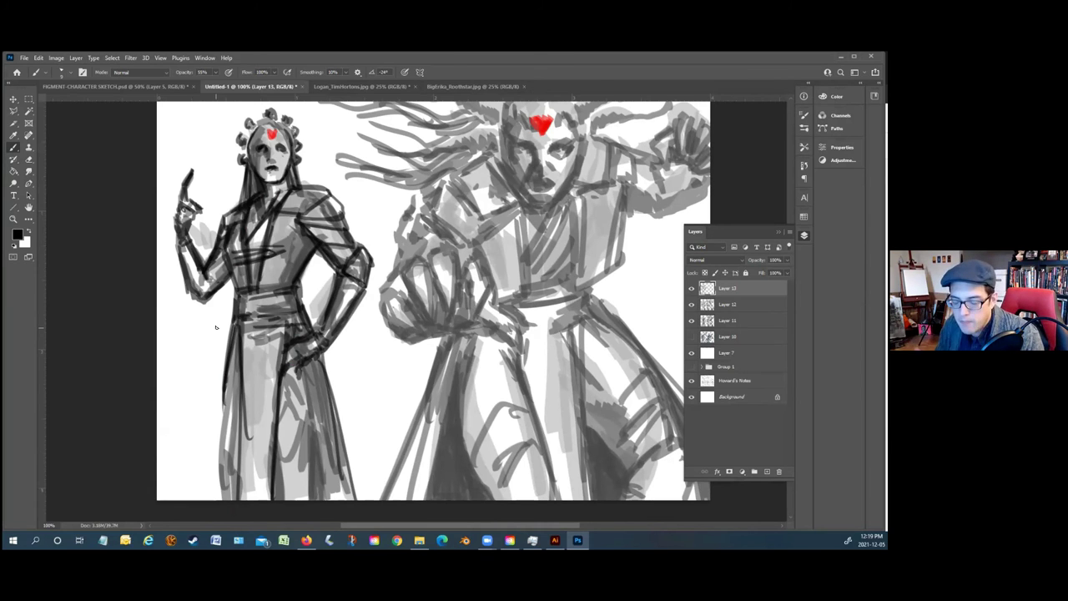
# Strengthen the first figure's outer skirt edge and add long vertical folds below the hand on the hip
pyautogui.moveTo(230, 362); pyautogui.dragTo(220, 457)
pyautogui.moveTo(227, 397)
pyautogui.mouseDown()
pyautogui.moveTo(217, 469)
pyautogui.moveTo(223, 433)
pyautogui.mouseUp()
pyautogui.moveTo(306, 375); pyautogui.dragTo(311, 423)
pyautogui.moveTo(316, 376)
pyautogui.mouseDown()
pyautogui.moveTo(311, 447)
pyautogui.moveTo(277, 466)
pyautogui.moveTo(285, 504)
pyautogui.mouseUp()
pyautogui.moveTo(317, 451)
pyautogui.mouseDown()
pyautogui.moveTo(313, 500)
pyautogui.moveTo(324, 501)
pyautogui.mouseUp()
pyautogui.moveTo(322, 426); pyautogui.dragTo(317, 494)
pyautogui.moveTo(316, 380)
pyautogui.mouseDown()
pyautogui.moveTo(309, 446)
pyautogui.moveTo(319, 420)
pyautogui.moveTo(310, 426)
pyautogui.moveTo(320, 433)
pyautogui.mouseUp()
pyautogui.moveTo(328, 444); pyautogui.dragTo(323, 501)
pyautogui.moveTo(230, 457)
pyautogui.mouseDown()
pyautogui.moveTo(227, 501)
pyautogui.moveTo(213, 501)
pyautogui.mouseUp()
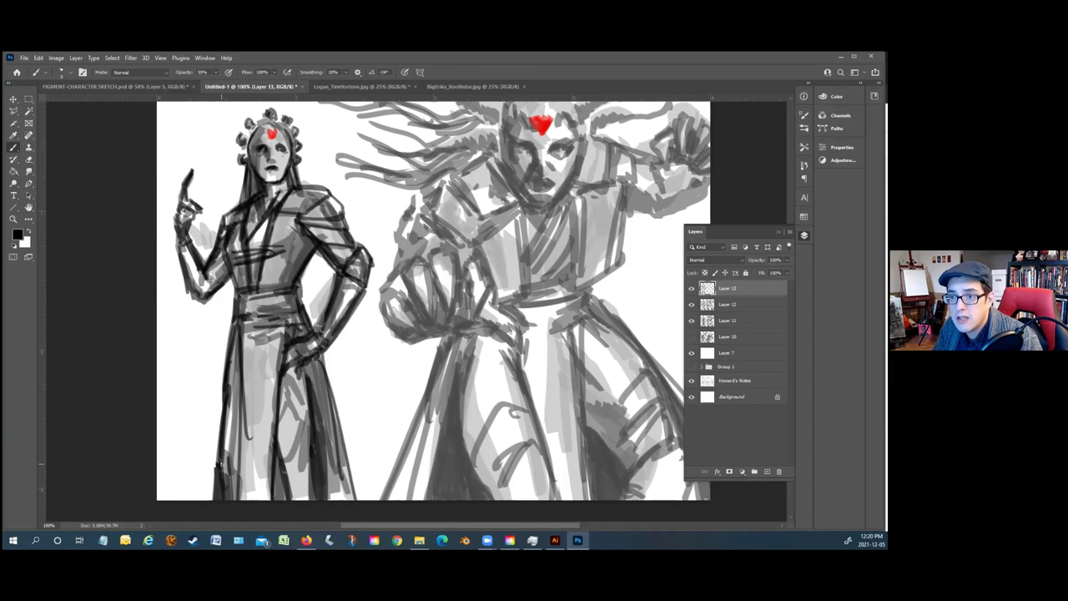
# Darken the shadows inside the first figure's skirt opening and along its side folds
pyautogui.moveTo(272, 452); pyautogui.dragTo(285, 501)
pyautogui.moveTo(311, 396); pyautogui.dragTo(327, 501)
pyautogui.moveTo(311, 367); pyautogui.dragTo(322, 422)
pyautogui.moveTo(314, 376); pyautogui.dragTo(345, 506)
# Reinforce the first figure's hairline and headdress, and darken the hair beside the face
pyautogui.moveTo(243, 132)
pyautogui.mouseDown()
pyautogui.moveTo(273, 121)
pyautogui.moveTo(296, 125)
pyautogui.moveTo(294, 137)
pyautogui.mouseUp()
pyautogui.moveTo(294, 131); pyautogui.dragTo(297, 170)
pyautogui.moveTo(264, 123)
pyautogui.mouseDown()
pyautogui.moveTo(249, 158)
pyautogui.moveTo(254, 129)
pyautogui.mouseUp()
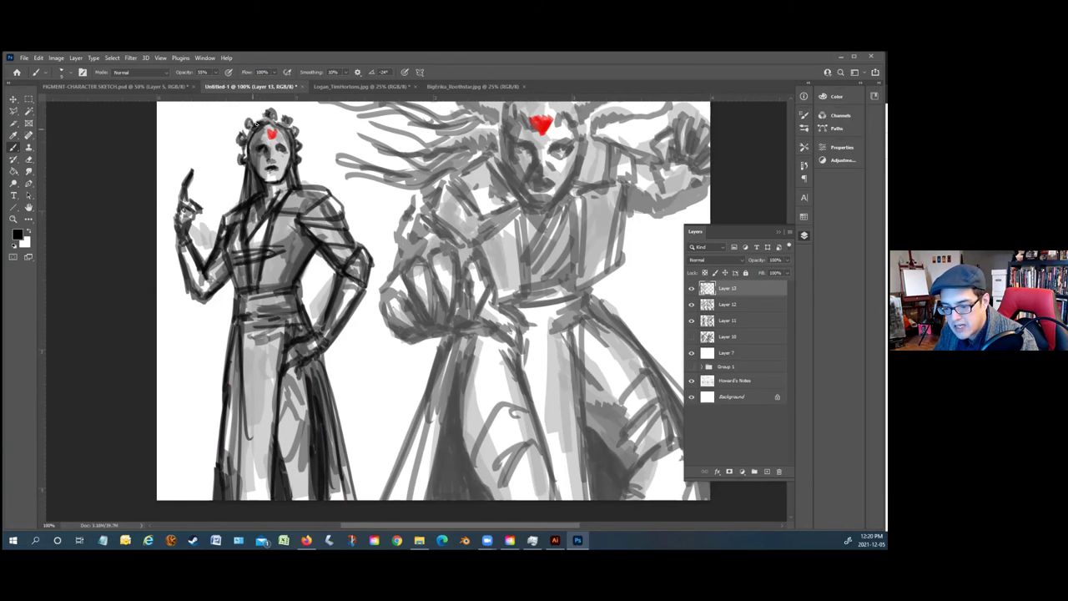
pyautogui.moveTo(295, 160); pyautogui.dragTo(304, 192)
# Shade the first figure's raised finger and forearm, and darken the side of the bodice
pyautogui.moveTo(194, 174); pyautogui.dragTo(191, 170)
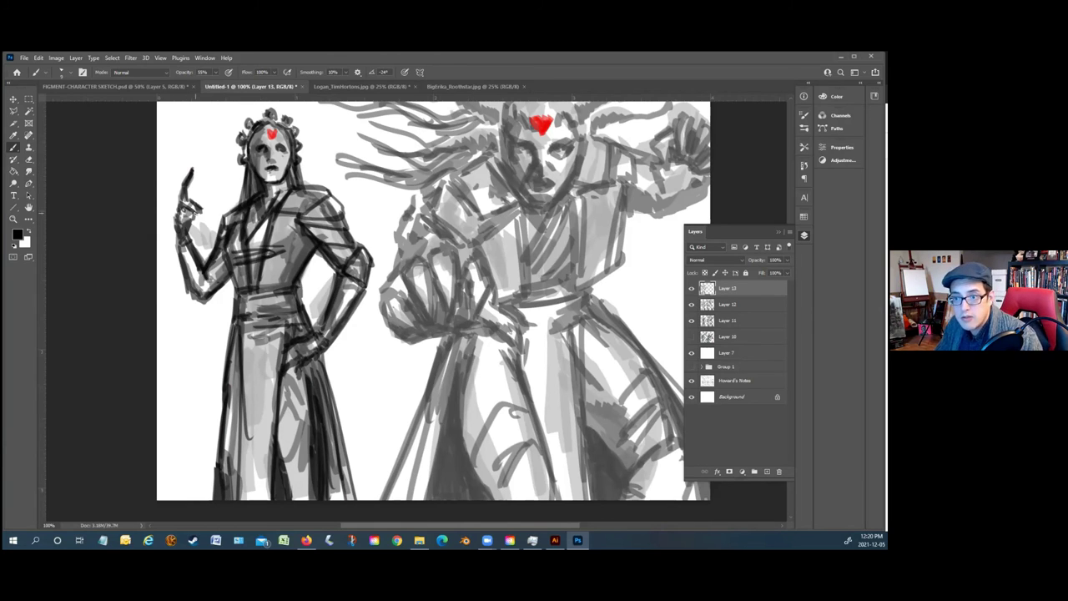
pyautogui.moveTo(184, 256)
pyautogui.mouseDown()
pyautogui.moveTo(198, 302)
pyautogui.moveTo(194, 271)
pyautogui.mouseUp()
pyautogui.moveTo(190, 261); pyautogui.dragTo(201, 284)
pyautogui.moveTo(185, 226); pyautogui.dragTo(202, 260)
pyautogui.moveTo(195, 249)
pyautogui.mouseDown()
pyautogui.moveTo(224, 288)
pyautogui.moveTo(226, 272)
pyautogui.moveTo(231, 293)
pyautogui.mouseUp()
pyautogui.moveTo(295, 259)
pyautogui.mouseDown()
pyautogui.moveTo(308, 237)
pyautogui.moveTo(291, 305)
pyautogui.mouseUp()
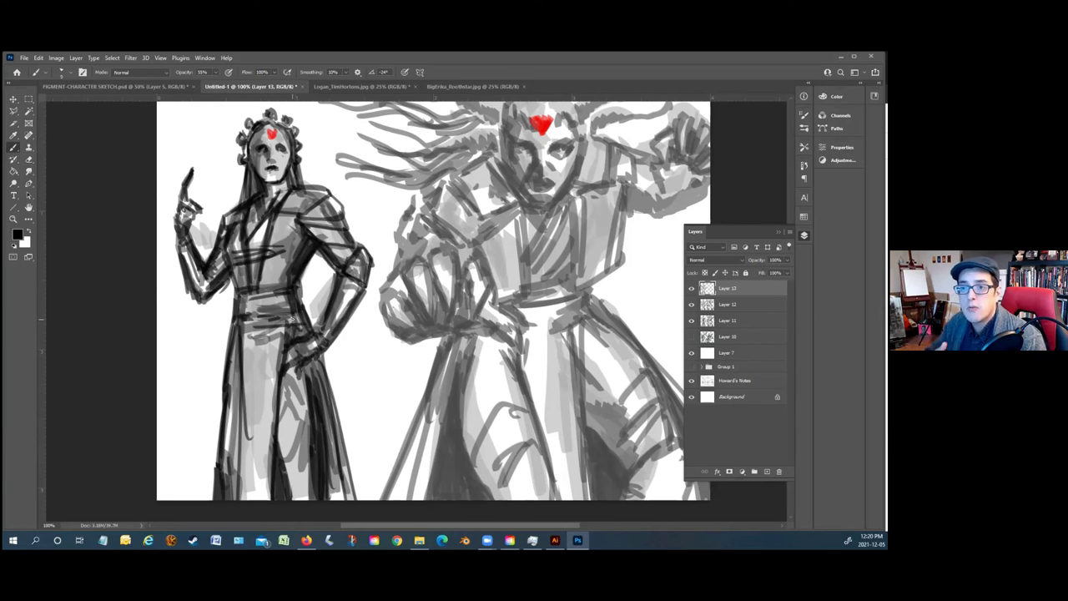
# Add hip drapery and chest folds to the first figure, and darken the bent sleeve, shoulder and raised hand
pyautogui.moveTo(282, 325)
pyautogui.mouseDown()
pyautogui.moveTo(275, 399)
pyautogui.moveTo(302, 325)
pyautogui.moveTo(265, 325)
pyautogui.moveTo(212, 352)
pyautogui.moveTo(225, 361)
pyautogui.moveTo(222, 376)
pyautogui.moveTo(232, 342)
pyautogui.mouseUp()
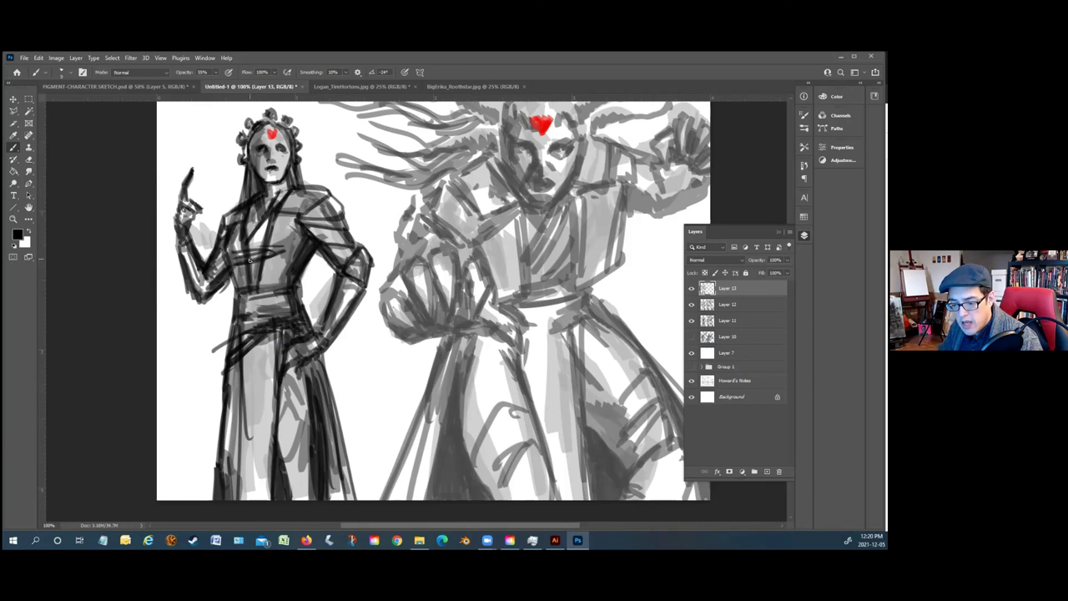
pyautogui.moveTo(282, 261); pyautogui.dragTo(254, 269)
pyautogui.moveTo(317, 222)
pyautogui.mouseDown()
pyautogui.moveTo(305, 230)
pyautogui.moveTo(314, 258)
pyautogui.moveTo(332, 266)
pyautogui.moveTo(323, 329)
pyautogui.mouseUp()
pyautogui.moveTo(363, 291)
pyautogui.mouseDown()
pyautogui.moveTo(312, 344)
pyautogui.moveTo(342, 292)
pyautogui.moveTo(349, 301)
pyautogui.moveTo(332, 288)
pyautogui.moveTo(335, 276)
pyautogui.mouseUp()
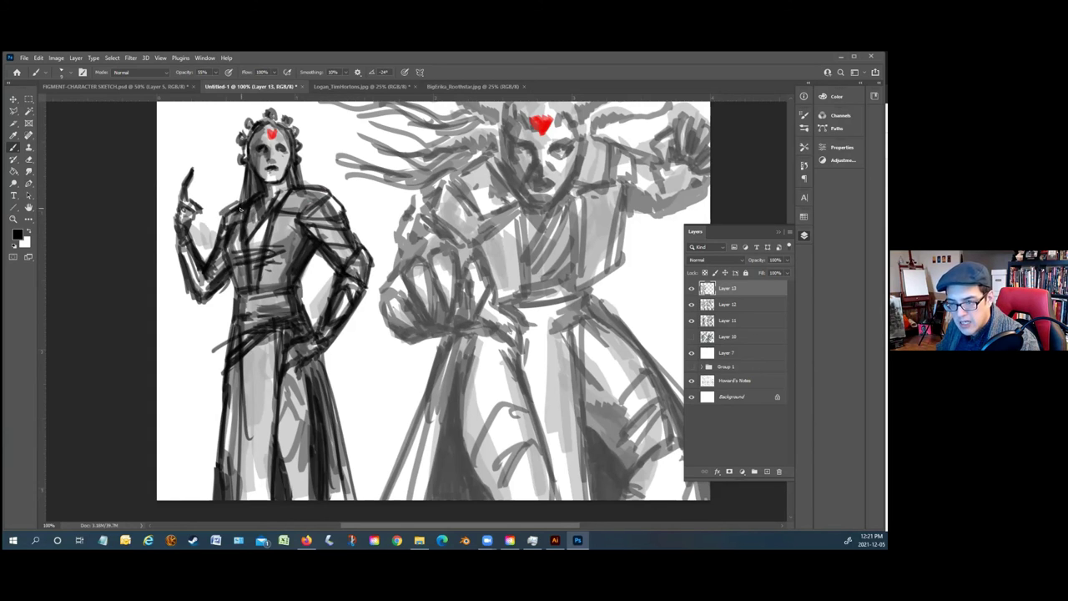
pyautogui.moveTo(232, 221)
pyautogui.mouseDown()
pyautogui.moveTo(228, 211)
pyautogui.moveTo(237, 230)
pyautogui.mouseUp()
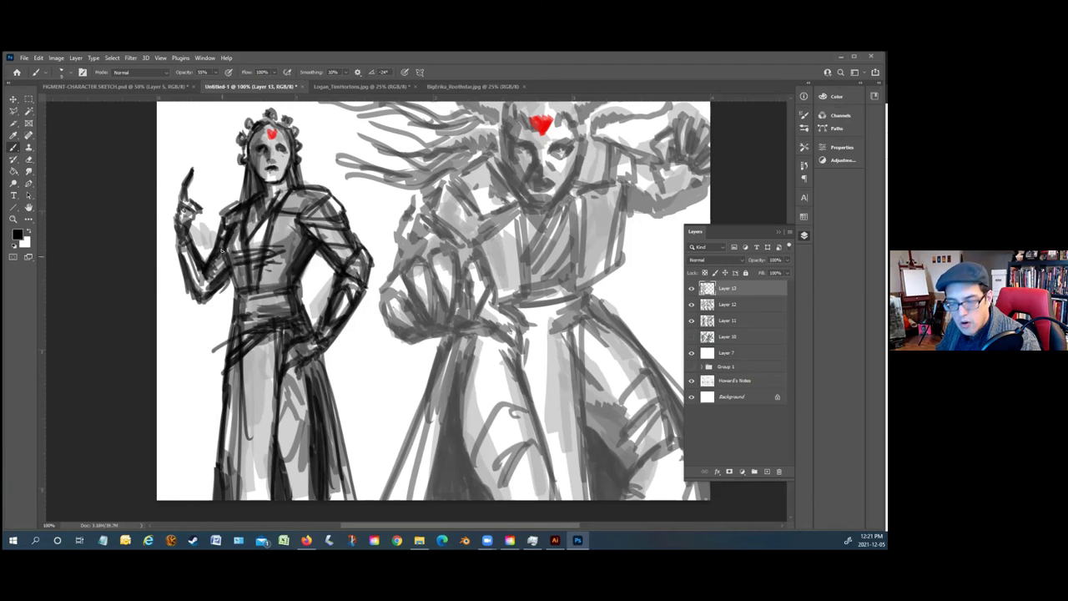
pyautogui.moveTo(190, 214); pyautogui.dragTo(197, 216)
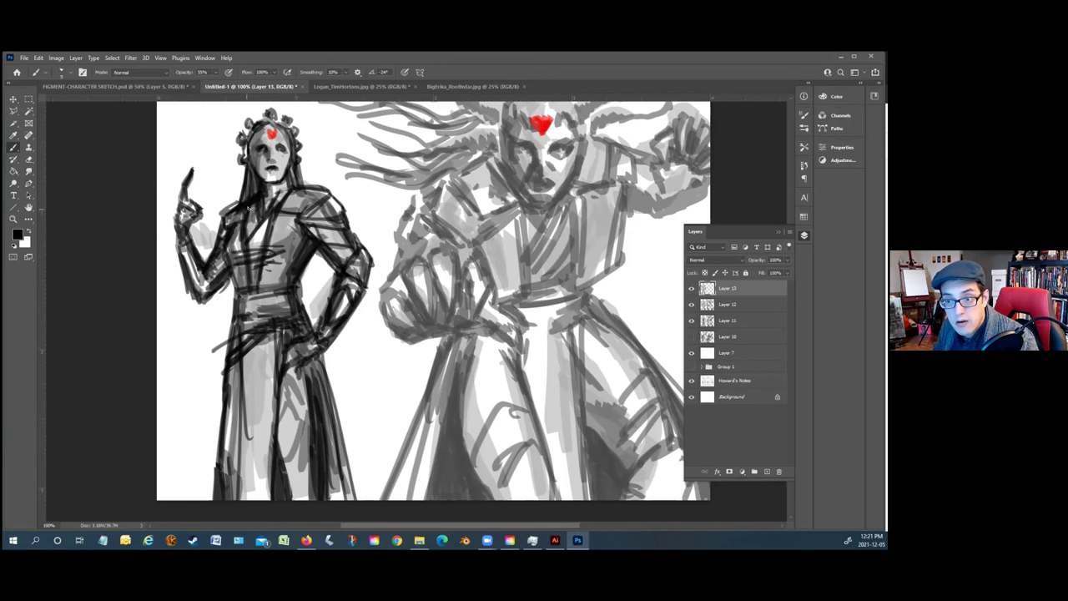
# Darken the first figure's waist sash and reinforce the skirt's outer edge down to the hem
pyautogui.moveTo(255, 308)
pyautogui.mouseDown()
pyautogui.moveTo(289, 305)
pyautogui.moveTo(265, 334)
pyautogui.mouseUp()
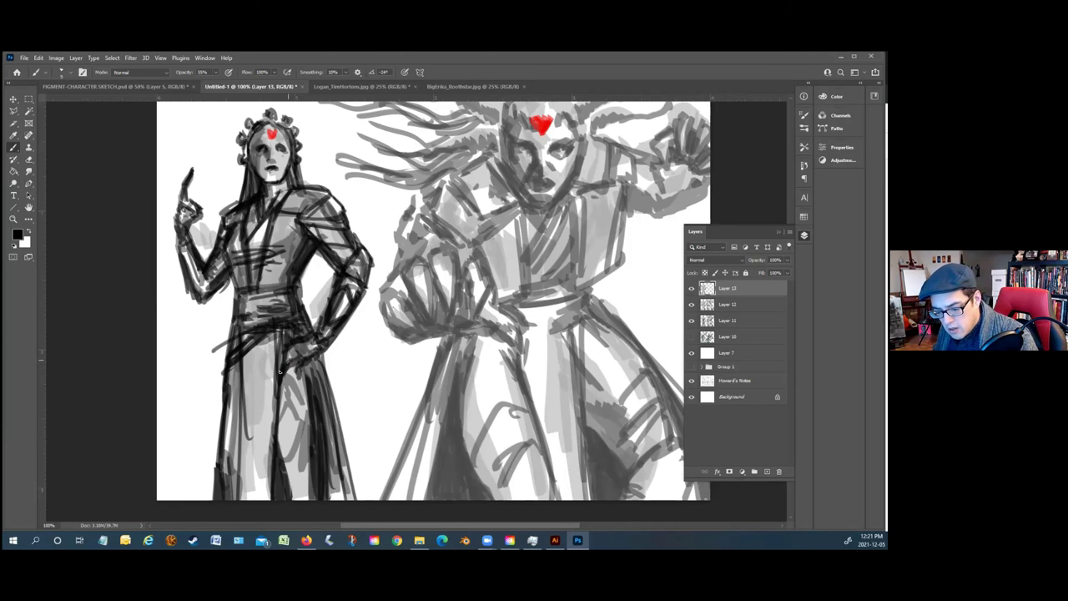
pyautogui.moveTo(318, 355); pyautogui.dragTo(358, 499)
pyautogui.moveTo(334, 439); pyautogui.dragTo(362, 503)
# Ink dark contour lines along the second figure's thigh and the inner edge of the skirt opening
pyautogui.moveTo(458, 359); pyautogui.dragTo(483, 489)
pyautogui.moveTo(518, 364)
pyautogui.mouseDown()
pyautogui.moveTo(526, 398)
pyautogui.moveTo(520, 390)
pyautogui.mouseUp()
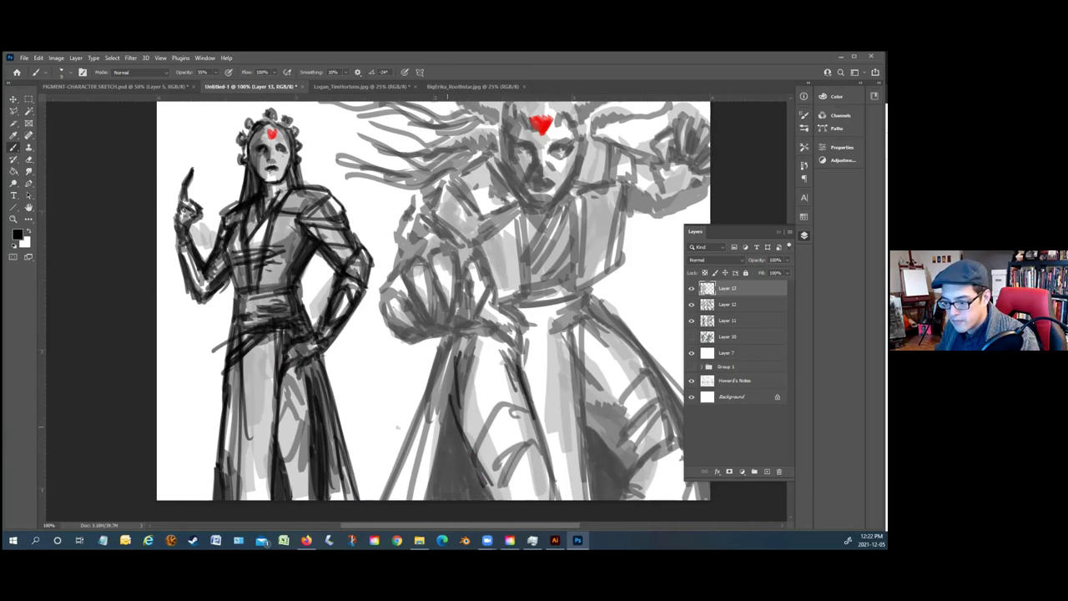
pyautogui.moveTo(466, 435); pyautogui.dragTo(489, 489)
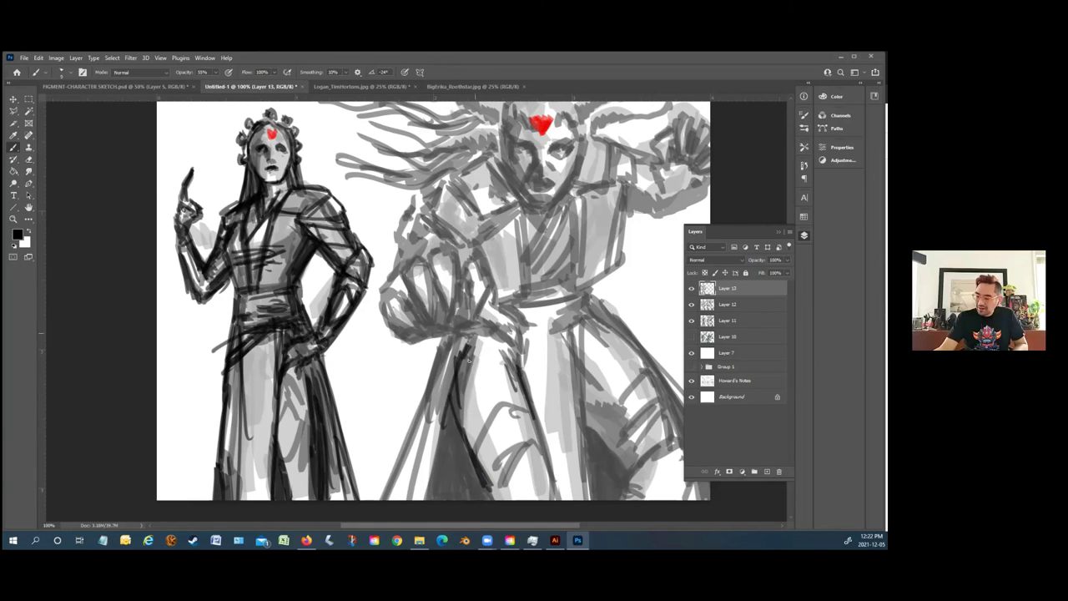
# Ink the second figure's jawline and chin with heavy black strokes
pyautogui.moveTo(582, 227); pyautogui.dragTo(575, 258)
pyautogui.moveTo(574, 258); pyautogui.dragTo(551, 288)
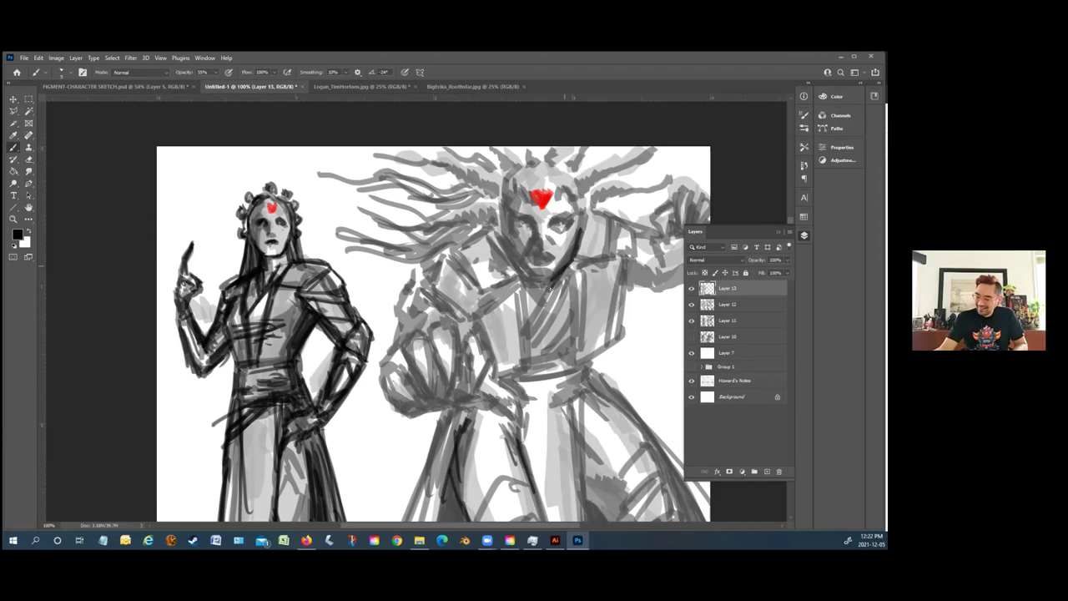
pyautogui.moveTo(551, 286)
pyautogui.mouseDown()
pyautogui.moveTo(522, 288)
pyautogui.moveTo(501, 254)
pyautogui.mouseUp()
pyautogui.moveTo(501, 254); pyautogui.dragTo(505, 243)
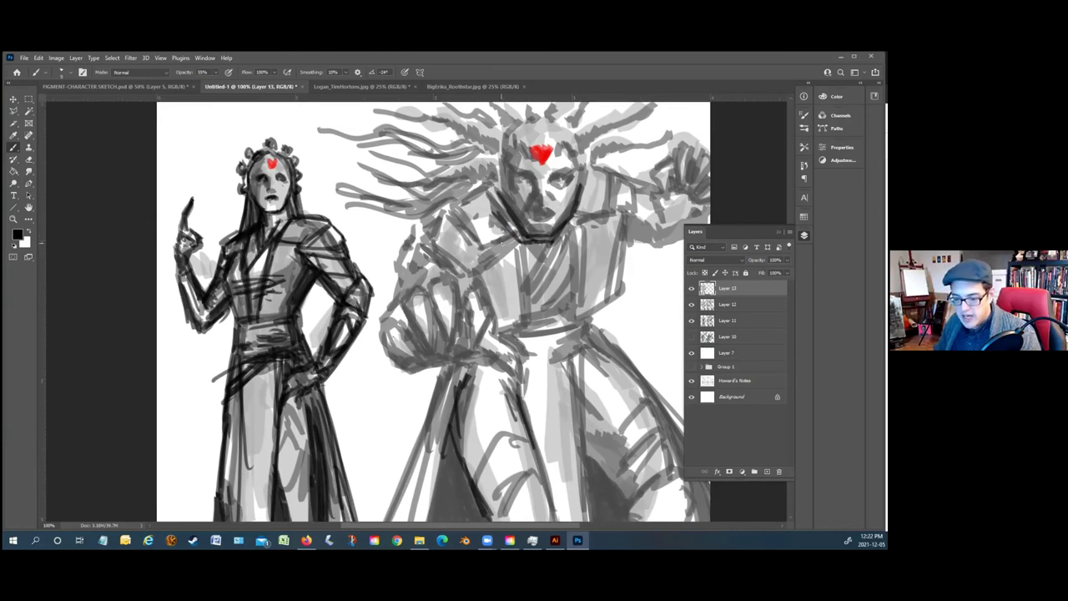
# Ink the second figure's chest side and waist edge, and the contour behind the clenched hand
pyautogui.scroll(-2, 503, 242)
pyautogui.scroll(1, 502, 242)
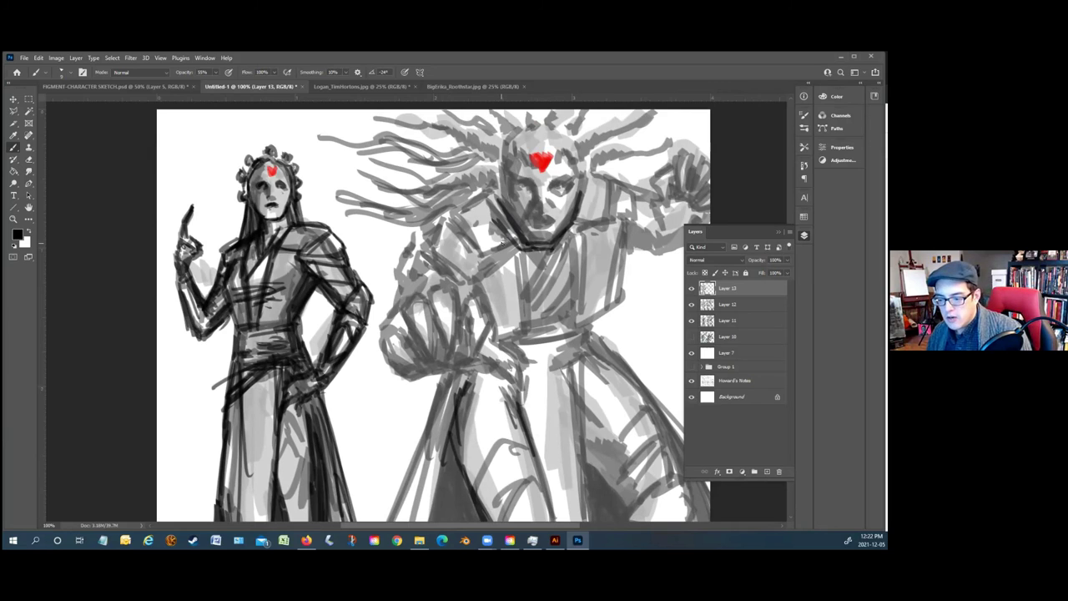
pyautogui.moveTo(523, 252)
pyautogui.mouseDown()
pyautogui.moveTo(526, 324)
pyautogui.moveTo(499, 335)
pyautogui.moveTo(480, 288)
pyautogui.moveTo(484, 349)
pyautogui.moveTo(465, 368)
pyautogui.moveTo(469, 300)
pyautogui.moveTo(506, 315)
pyautogui.moveTo(572, 373)
pyautogui.moveTo(576, 397)
pyautogui.mouseUp()
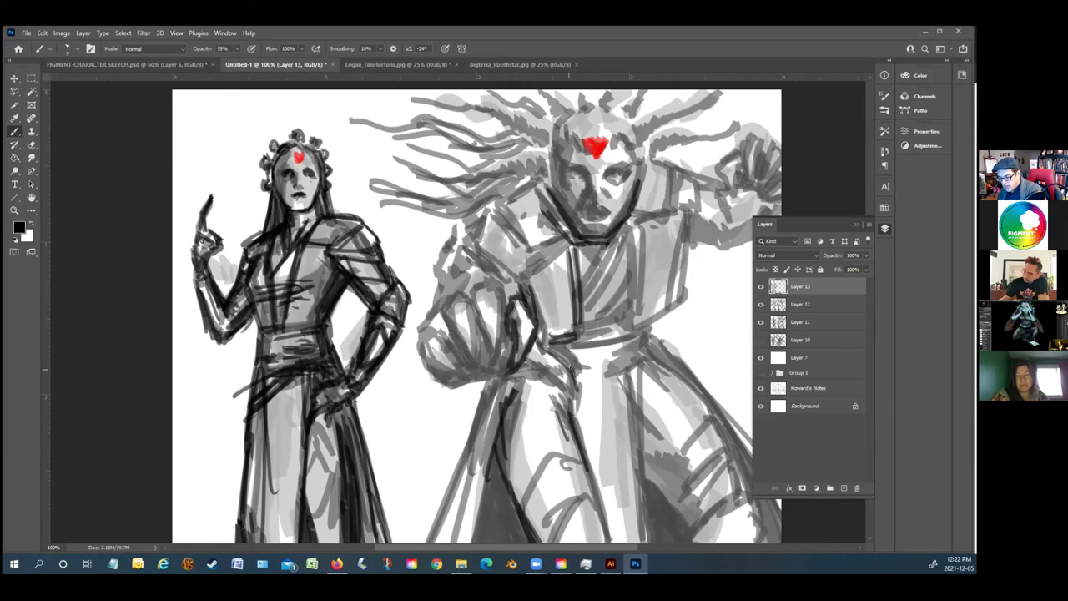
# Ink the second figure's clenched fist with dark strokes along the knuckles, between the fingers and under the wrist
pyautogui.moveTo(575, 376)
pyautogui.mouseDown()
pyautogui.moveTo(548, 389)
pyautogui.moveTo(578, 371)
pyautogui.moveTo(494, 378)
pyautogui.moveTo(429, 364)
pyautogui.mouseUp()
pyautogui.moveTo(498, 277)
pyautogui.mouseDown()
pyautogui.moveTo(505, 347)
pyautogui.moveTo(495, 374)
pyautogui.mouseUp()
pyautogui.moveTo(492, 332)
pyautogui.mouseDown()
pyautogui.moveTo(488, 377)
pyautogui.moveTo(478, 283)
pyautogui.moveTo(502, 277)
pyautogui.moveTo(490, 348)
pyautogui.mouseUp()
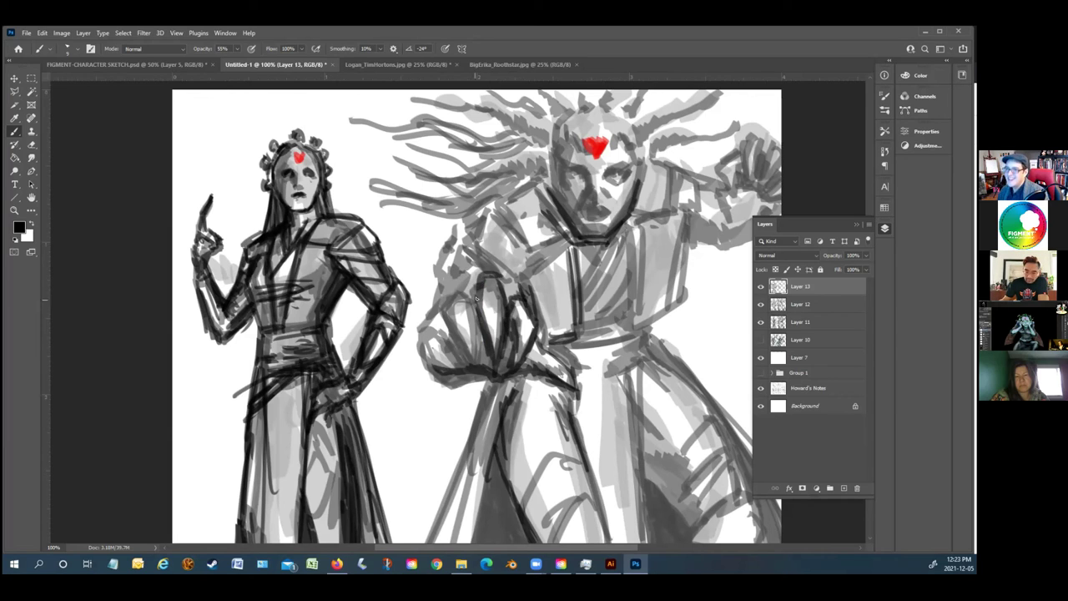
pyautogui.moveTo(473, 296)
pyautogui.mouseDown()
pyautogui.moveTo(463, 306)
pyautogui.moveTo(447, 294)
pyautogui.moveTo(449, 342)
pyautogui.moveTo(473, 348)
pyautogui.moveTo(477, 377)
pyautogui.mouseUp()
pyautogui.moveTo(434, 323)
pyautogui.mouseDown()
pyautogui.moveTo(451, 377)
pyautogui.moveTo(423, 327)
pyautogui.moveTo(445, 321)
pyautogui.mouseUp()
pyautogui.moveTo(430, 369); pyautogui.dragTo(467, 339)
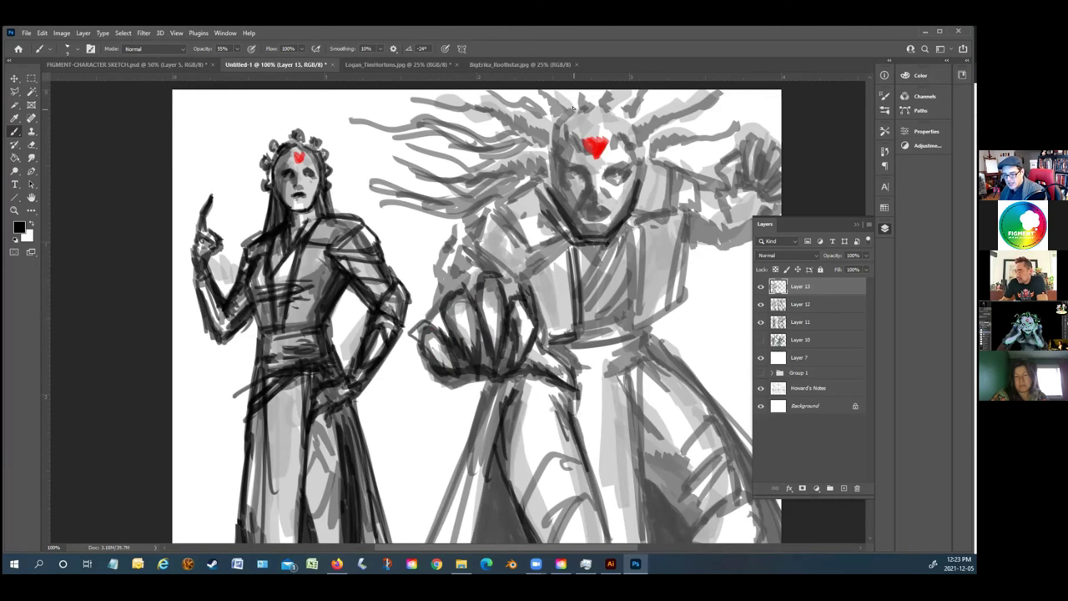
# Outline the second figure's shoulder armour and upper arm above the clenched fist with heavy black strokes
pyautogui.moveTo(536, 175)
pyautogui.mouseDown()
pyautogui.moveTo(503, 201)
pyautogui.moveTo(500, 238)
pyautogui.moveTo(550, 251)
pyautogui.mouseUp()
pyautogui.moveTo(500, 202); pyautogui.dragTo(465, 242)
pyautogui.moveTo(491, 204); pyautogui.dragTo(459, 244)
pyautogui.moveTo(524, 190); pyautogui.dragTo(486, 210)
pyautogui.moveTo(539, 174)
pyautogui.mouseDown()
pyautogui.moveTo(475, 227)
pyautogui.moveTo(477, 259)
pyautogui.moveTo(453, 289)
pyautogui.moveTo(427, 295)
pyautogui.moveTo(463, 286)
pyautogui.moveTo(477, 296)
pyautogui.moveTo(464, 267)
pyautogui.moveTo(423, 319)
pyautogui.mouseUp()
pyautogui.moveTo(464, 285)
pyautogui.mouseDown()
pyautogui.moveTo(431, 297)
pyautogui.moveTo(411, 347)
pyautogui.moveTo(460, 232)
pyautogui.mouseUp()
pyautogui.moveTo(524, 243); pyautogui.dragTo(511, 277)
# Ink the second figure's far collar and shoulder, the chest panel's edges, and the diagonal folds of the robe
pyautogui.moveTo(577, 239)
pyautogui.mouseDown()
pyautogui.moveTo(528, 270)
pyautogui.moveTo(569, 242)
pyautogui.mouseUp()
pyautogui.moveTo(633, 222); pyautogui.dragTo(683, 222)
pyautogui.moveTo(696, 180)
pyautogui.mouseDown()
pyautogui.moveTo(698, 225)
pyautogui.moveTo(693, 207)
pyautogui.mouseUp()
pyautogui.moveTo(693, 170)
pyautogui.mouseDown()
pyautogui.moveTo(652, 156)
pyautogui.moveTo(676, 165)
pyautogui.moveTo(675, 207)
pyautogui.moveTo(678, 172)
pyautogui.moveTo(711, 185)
pyautogui.mouseUp()
pyautogui.moveTo(692, 244)
pyautogui.mouseDown()
pyautogui.moveTo(709, 242)
pyautogui.moveTo(683, 242)
pyautogui.mouseUp()
pyautogui.moveTo(674, 321)
pyautogui.mouseDown()
pyautogui.moveTo(687, 219)
pyautogui.moveTo(628, 326)
pyautogui.mouseUp()
pyautogui.moveTo(676, 264); pyautogui.dragTo(634, 317)
pyautogui.moveTo(643, 217)
pyautogui.mouseDown()
pyautogui.moveTo(618, 314)
pyautogui.moveTo(628, 282)
pyautogui.moveTo(608, 318)
pyautogui.moveTo(620, 318)
pyautogui.moveTo(580, 331)
pyautogui.mouseUp()
pyautogui.moveTo(627, 230)
pyautogui.mouseDown()
pyautogui.moveTo(578, 327)
pyautogui.moveTo(591, 276)
pyautogui.mouseUp()
pyautogui.moveTo(606, 245); pyautogui.dragTo(587, 291)
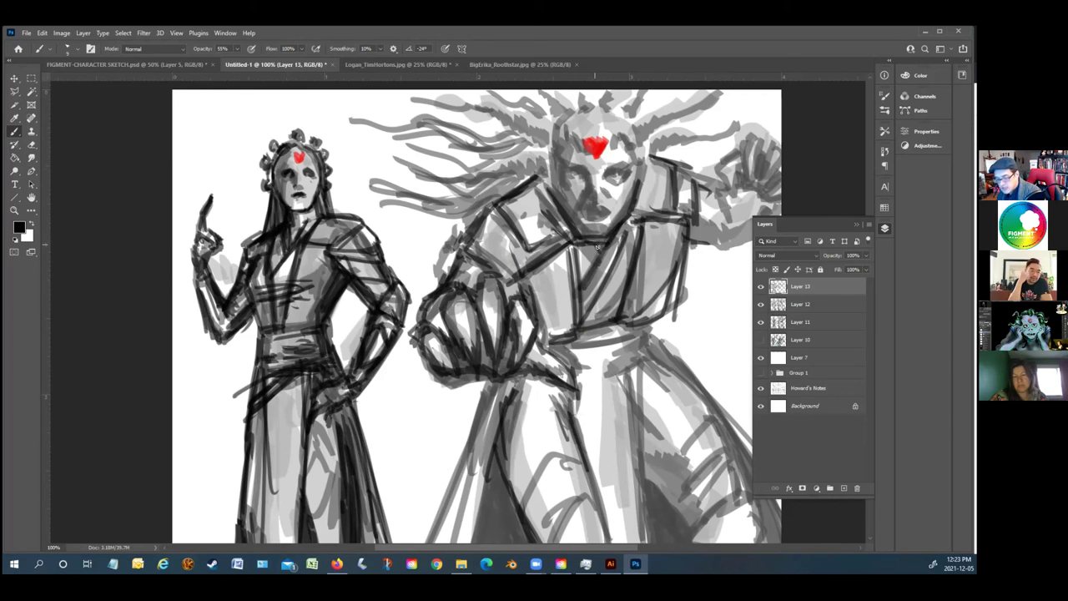
# Ink the second figure's waist sash and the upper skirt lines running down from the hip
pyautogui.moveTo(581, 340); pyautogui.dragTo(554, 343)
pyautogui.moveTo(652, 337)
pyautogui.mouseDown()
pyautogui.moveTo(584, 372)
pyautogui.moveTo(546, 375)
pyautogui.mouseUp()
pyautogui.moveTo(626, 357)
pyautogui.mouseDown()
pyautogui.moveTo(528, 369)
pyautogui.moveTo(541, 367)
pyautogui.mouseUp()
pyautogui.moveTo(658, 319)
pyautogui.mouseDown()
pyautogui.moveTo(642, 349)
pyautogui.moveTo(614, 359)
pyautogui.moveTo(654, 353)
pyautogui.moveTo(641, 419)
pyautogui.mouseUp()
pyautogui.moveTo(644, 355); pyautogui.dragTo(636, 415)
pyautogui.moveTo(688, 352)
pyautogui.mouseDown()
pyautogui.moveTo(652, 385)
pyautogui.moveTo(665, 381)
pyautogui.mouseUp()
pyautogui.moveTo(728, 370); pyautogui.dragTo(656, 429)
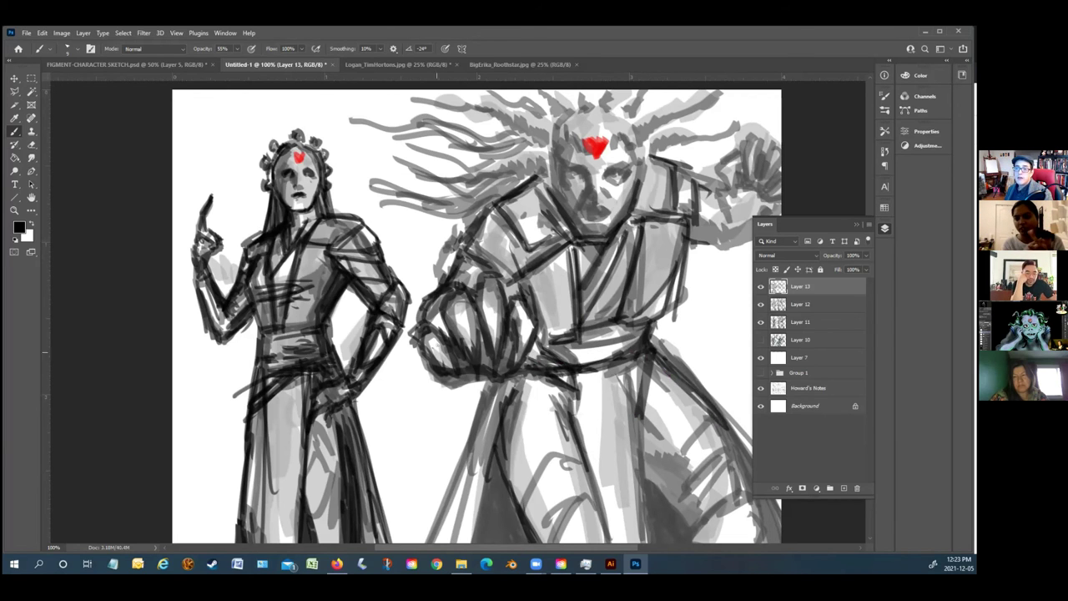
# Ink the second figure's bent leg beneath the raised arm, adding thigh folds, knee contours and the adjacent skirt edge
pyautogui.scroll(-3, 476, 312)
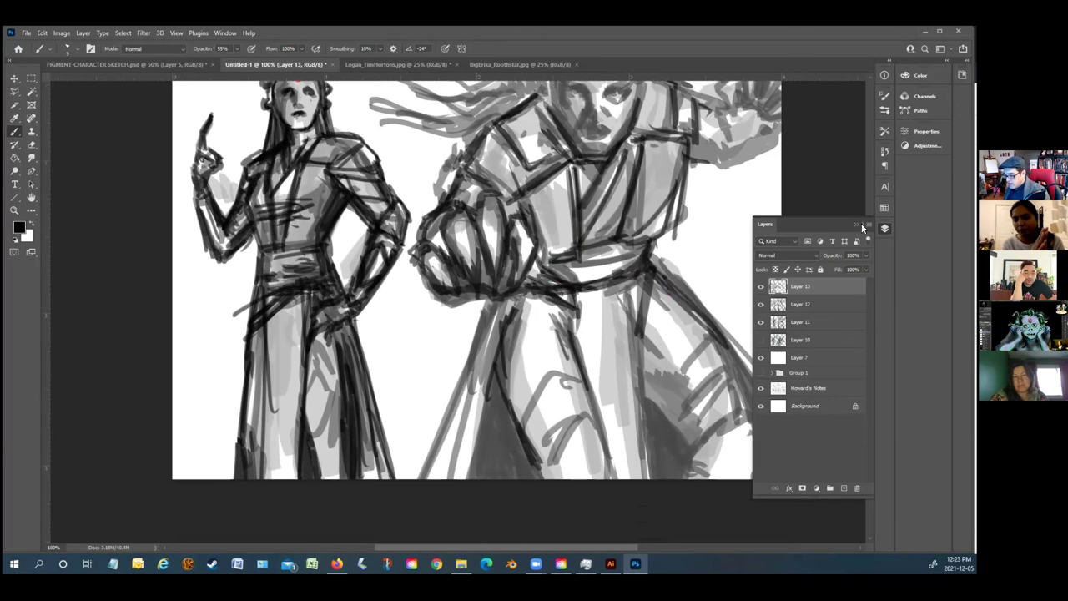
pyautogui.click(858, 222)
pyautogui.moveTo(653, 288)
pyautogui.mouseDown()
pyautogui.moveTo(645, 480)
pyautogui.moveTo(651, 334)
pyautogui.mouseUp()
pyautogui.moveTo(644, 402)
pyautogui.mouseDown()
pyautogui.moveTo(691, 430)
pyautogui.moveTo(693, 444)
pyautogui.mouseUp()
pyautogui.moveTo(678, 384)
pyautogui.mouseDown()
pyautogui.moveTo(686, 401)
pyautogui.moveTo(723, 367)
pyautogui.mouseUp()
pyautogui.moveTo(714, 409); pyautogui.dragTo(754, 370)
pyautogui.moveTo(660, 393); pyautogui.dragTo(717, 330)
pyautogui.moveTo(682, 362)
pyautogui.mouseDown()
pyautogui.moveTo(674, 402)
pyautogui.moveTo(666, 351)
pyautogui.mouseUp()
pyautogui.moveTo(666, 353)
pyautogui.mouseDown()
pyautogui.moveTo(732, 338)
pyautogui.moveTo(762, 428)
pyautogui.moveTo(751, 408)
pyautogui.mouseUp()
pyautogui.moveTo(762, 421)
pyautogui.mouseDown()
pyautogui.moveTo(771, 447)
pyautogui.moveTo(759, 481)
pyautogui.mouseUp()
pyautogui.moveTo(694, 440); pyautogui.dragTo(711, 481)
pyautogui.moveTo(749, 378); pyautogui.dragTo(778, 472)
pyautogui.moveTo(734, 359); pyautogui.dragTo(776, 446)
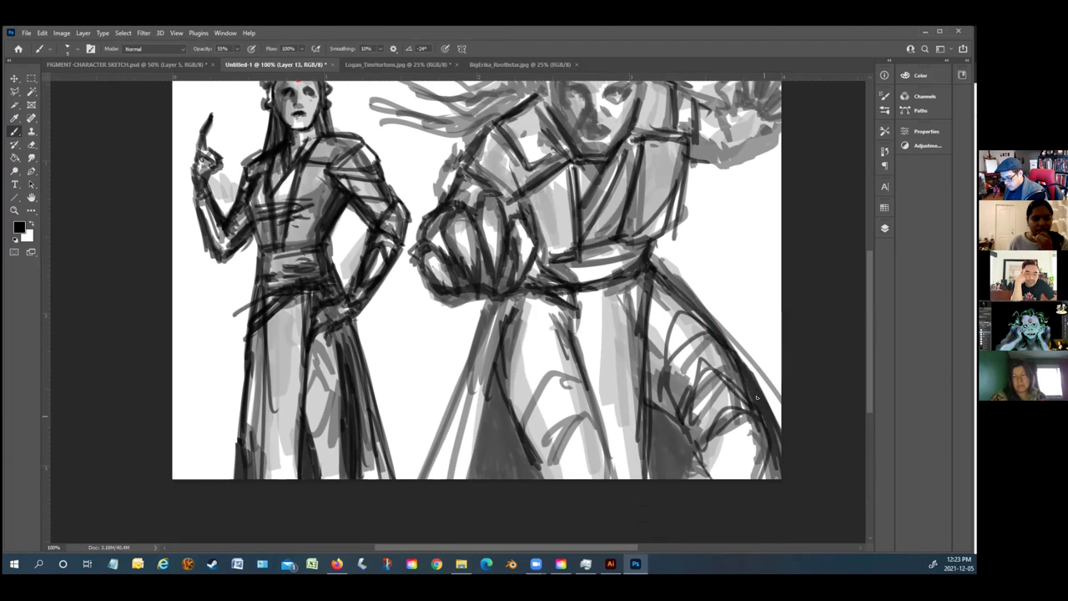
# Extend the skirt's outer edge beside the bent leg and fill the shadow inside the opening with near-black strokes
pyautogui.moveTo(666, 264); pyautogui.dragTo(780, 399)
pyautogui.moveTo(645, 405)
pyautogui.mouseDown()
pyautogui.moveTo(666, 429)
pyautogui.moveTo(672, 420)
pyautogui.moveTo(693, 468)
pyautogui.moveTo(680, 469)
pyautogui.mouseUp()
pyautogui.moveTo(668, 426)
pyautogui.mouseDown()
pyautogui.moveTo(672, 480)
pyautogui.moveTo(653, 446)
pyautogui.mouseUp()
pyautogui.moveTo(653, 409)
pyautogui.mouseDown()
pyautogui.moveTo(649, 481)
pyautogui.moveTo(661, 478)
pyautogui.mouseUp()
pyautogui.moveTo(664, 437); pyautogui.dragTo(667, 477)
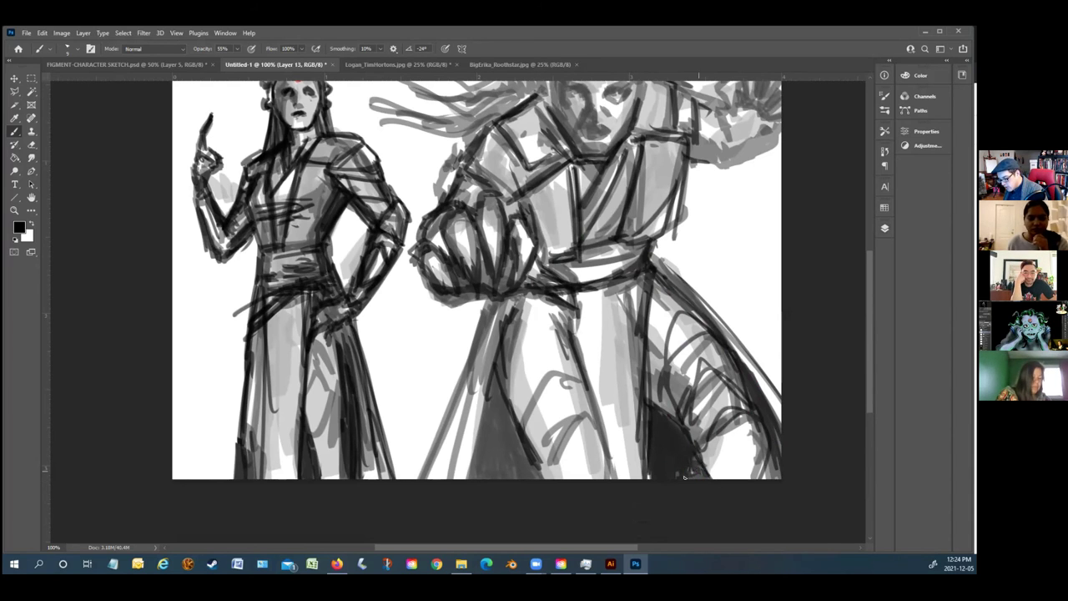
pyautogui.moveTo(651, 461); pyautogui.dragTo(646, 482)
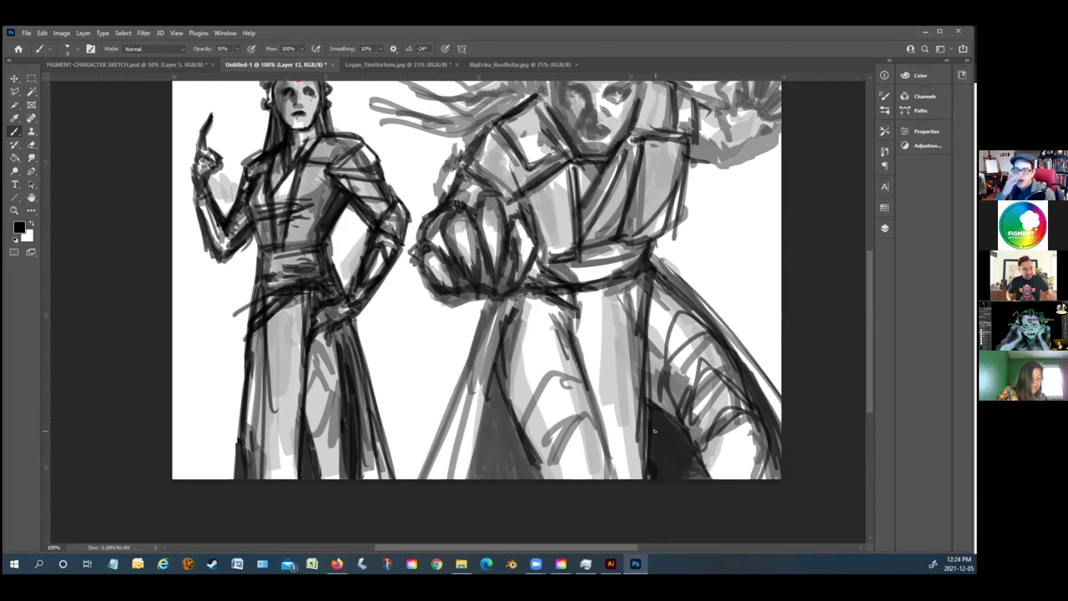
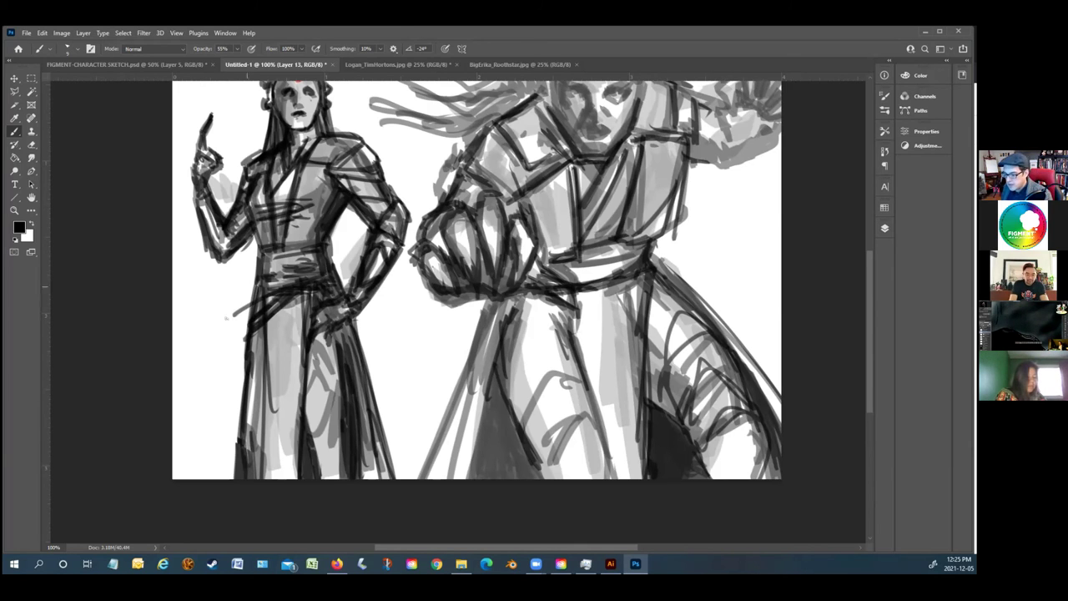
# Ink the outer edge of the skirt panel below the clenched fist and darken the gap inside it
pyautogui.scroll(3, 335, 219)
pyautogui.scroll(-3, 476, 312)
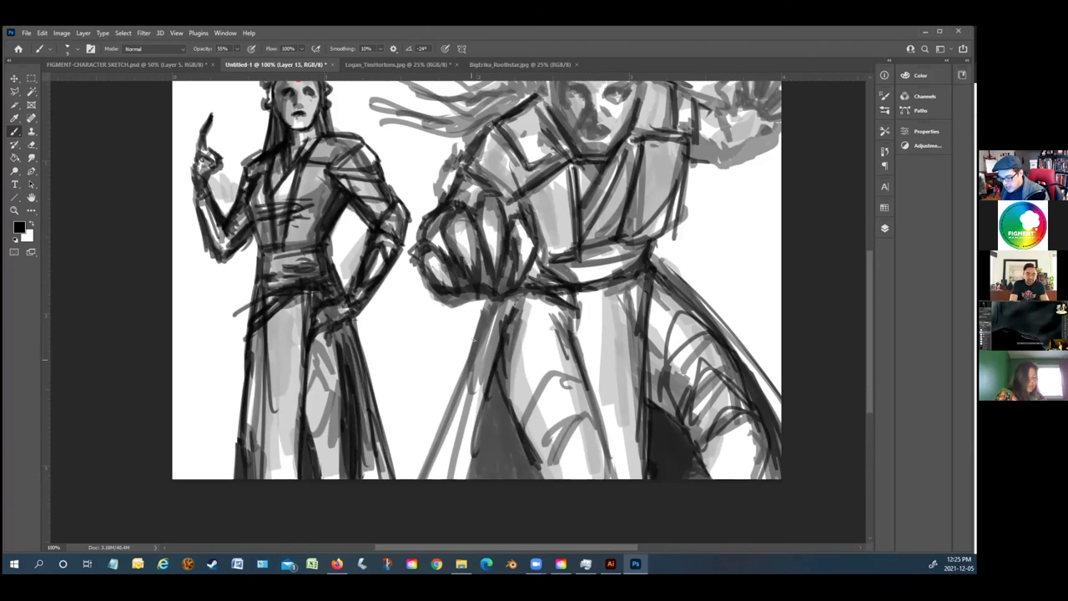
pyautogui.moveTo(490, 297); pyautogui.dragTo(410, 479)
pyautogui.moveTo(493, 390)
pyautogui.mouseDown()
pyautogui.moveTo(465, 492)
pyautogui.moveTo(482, 405)
pyautogui.moveTo(504, 480)
pyautogui.mouseUp()
pyautogui.moveTo(494, 371); pyautogui.dragTo(511, 461)
pyautogui.moveTo(511, 409)
pyautogui.mouseDown()
pyautogui.moveTo(526, 478)
pyautogui.moveTo(537, 483)
pyautogui.moveTo(526, 479)
pyautogui.mouseUp()
pyautogui.moveTo(511, 444); pyautogui.dragTo(504, 481)
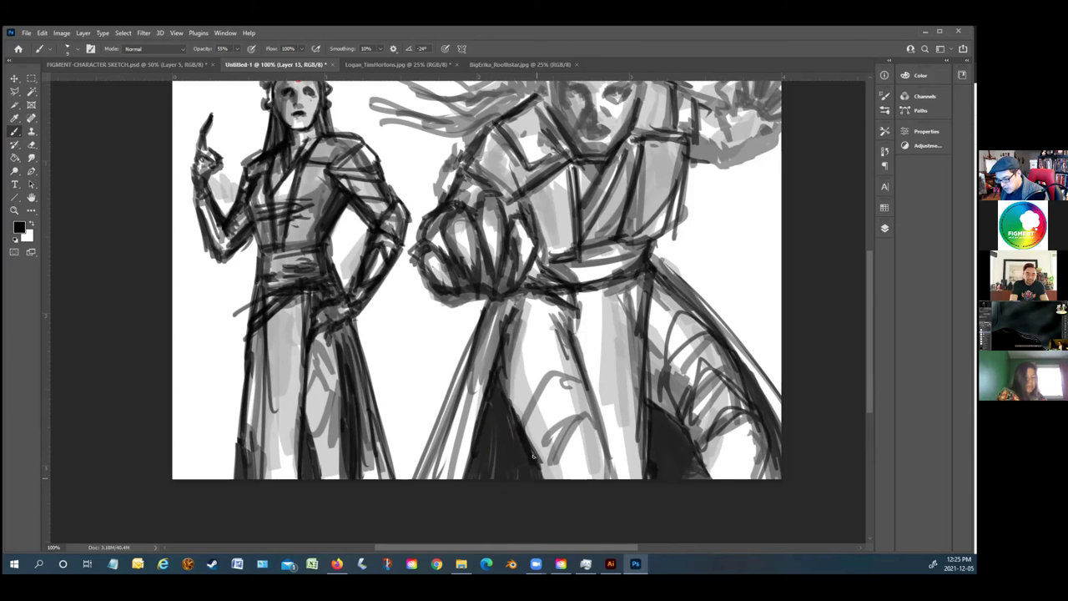
# Deepen the shadow inside the skirt opening below the fist to solid black with layered strokes
pyautogui.moveTo(510, 417); pyautogui.dragTo(490, 476)
pyautogui.moveTo(492, 416); pyautogui.dragTo(490, 468)
pyautogui.moveTo(511, 399)
pyautogui.mouseDown()
pyautogui.moveTo(504, 430)
pyautogui.moveTo(501, 412)
pyautogui.mouseUp()
pyautogui.moveTo(533, 449)
pyautogui.mouseDown()
pyautogui.moveTo(522, 478)
pyautogui.moveTo(505, 479)
pyautogui.mouseUp()
pyautogui.moveTo(498, 387); pyautogui.dragTo(488, 426)
pyautogui.moveTo(496, 414); pyautogui.dragTo(473, 480)
pyautogui.moveTo(502, 395); pyautogui.dragTo(488, 466)
pyautogui.moveTo(507, 414); pyautogui.dragTo(502, 476)
pyautogui.moveTo(493, 450); pyautogui.dragTo(488, 479)
pyautogui.moveTo(504, 431); pyautogui.dragTo(496, 477)
pyautogui.moveTo(510, 426); pyautogui.dragTo(505, 474)
pyautogui.moveTo(520, 426)
pyautogui.mouseDown()
pyautogui.moveTo(515, 478)
pyautogui.moveTo(525, 472)
pyautogui.mouseUp()
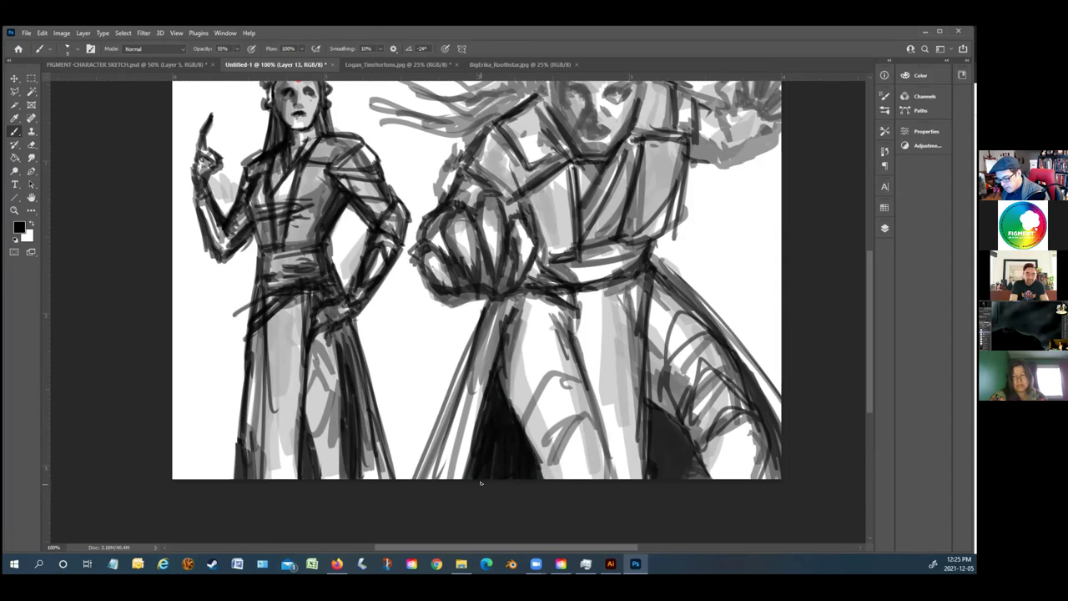
# Add fold lines on the second figure's front thigh and darken the outer contour of the arm above the fist
pyautogui.scroll(1, 492, 415)
pyautogui.moveTo(578, 393)
pyautogui.mouseDown()
pyautogui.moveTo(540, 448)
pyautogui.moveTo(581, 425)
pyautogui.moveTo(590, 447)
pyautogui.moveTo(554, 484)
pyautogui.moveTo(563, 382)
pyautogui.moveTo(529, 439)
pyautogui.moveTo(552, 411)
pyautogui.mouseUp()
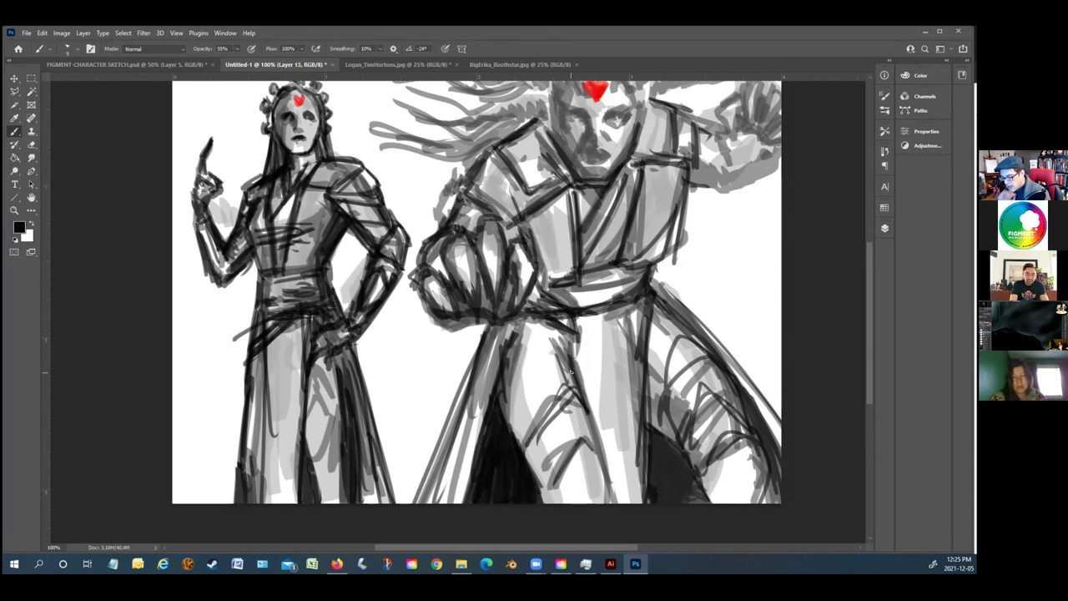
pyautogui.scroll(2, 571, 371)
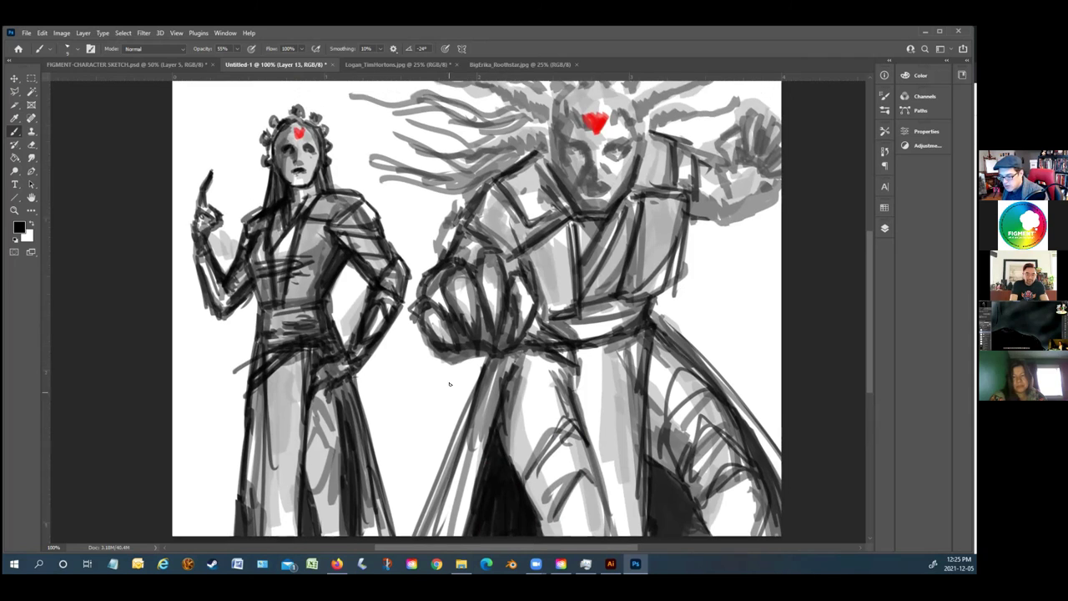
pyautogui.moveTo(443, 266); pyautogui.dragTo(461, 212)
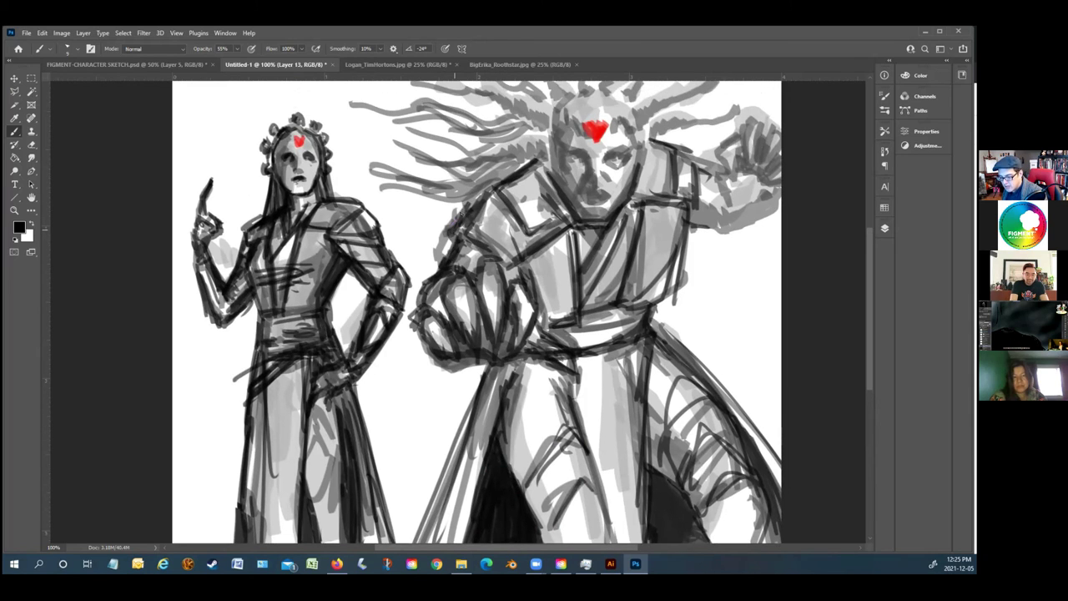
# Ink the second figure's lower flowing hair strands sweeping outward from the armoured shoulder
pyautogui.moveTo(525, 159)
pyautogui.mouseDown()
pyautogui.moveTo(483, 194)
pyautogui.moveTo(394, 201)
pyautogui.mouseUp()
pyautogui.moveTo(481, 157); pyautogui.dragTo(350, 161)
pyautogui.moveTo(403, 177); pyautogui.dragTo(354, 163)
pyautogui.scroll(1, 513, 161)
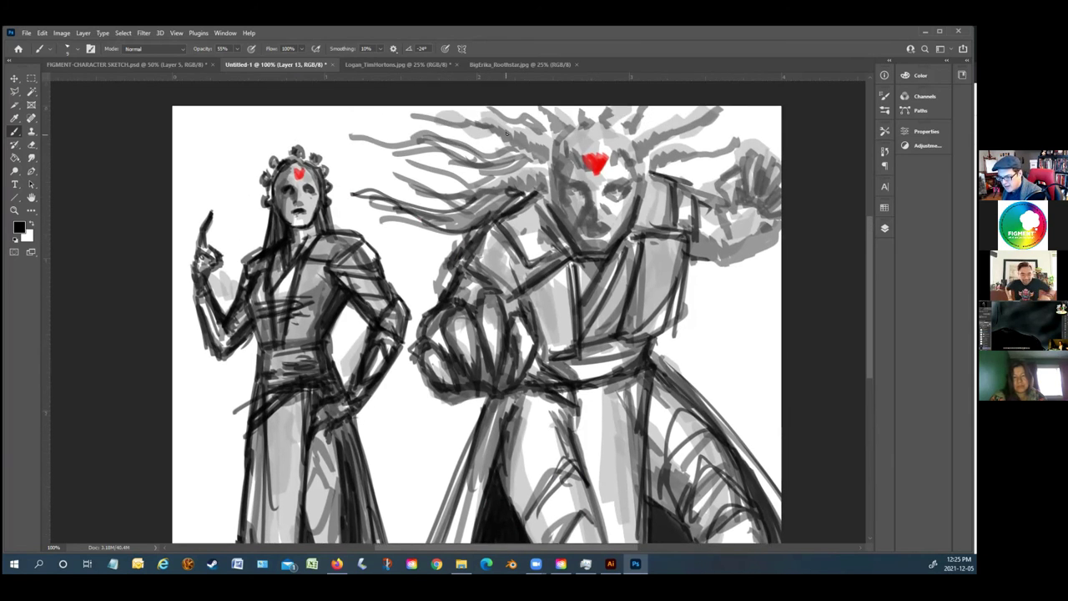
# Darken the second figure's eyes, mouth and the brow lines around the red gem, and ink the raised arm's contours
pyautogui.moveTo(566, 184); pyautogui.dragTo(579, 190)
pyautogui.moveTo(574, 184)
pyautogui.mouseDown()
pyautogui.moveTo(590, 198)
pyautogui.moveTo(627, 190)
pyautogui.mouseUp()
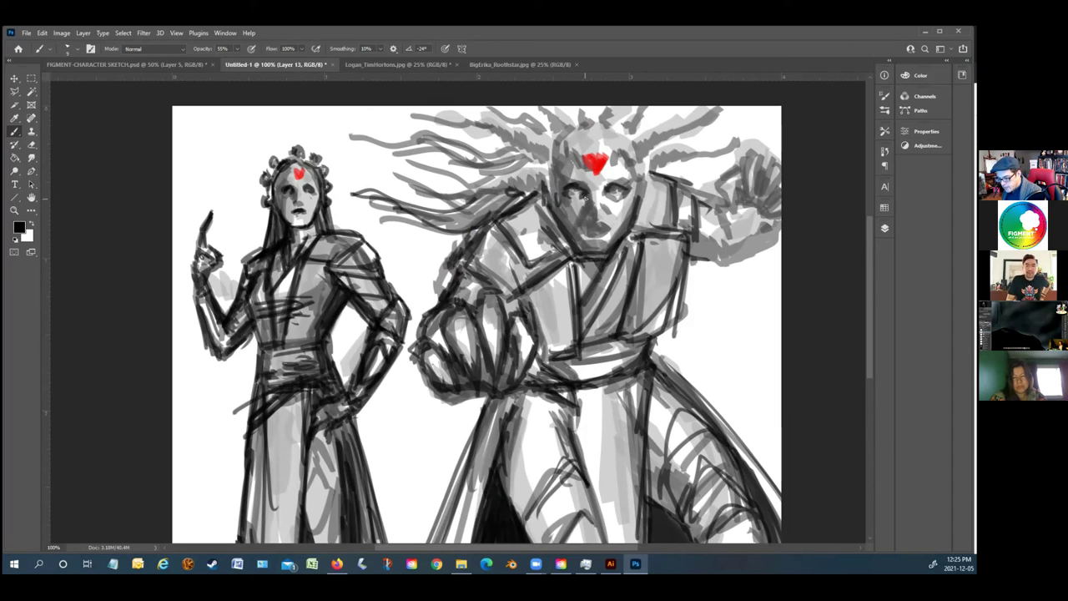
pyautogui.moveTo(590, 227)
pyautogui.mouseDown()
pyautogui.moveTo(603, 232)
pyautogui.moveTo(553, 200)
pyautogui.mouseUp()
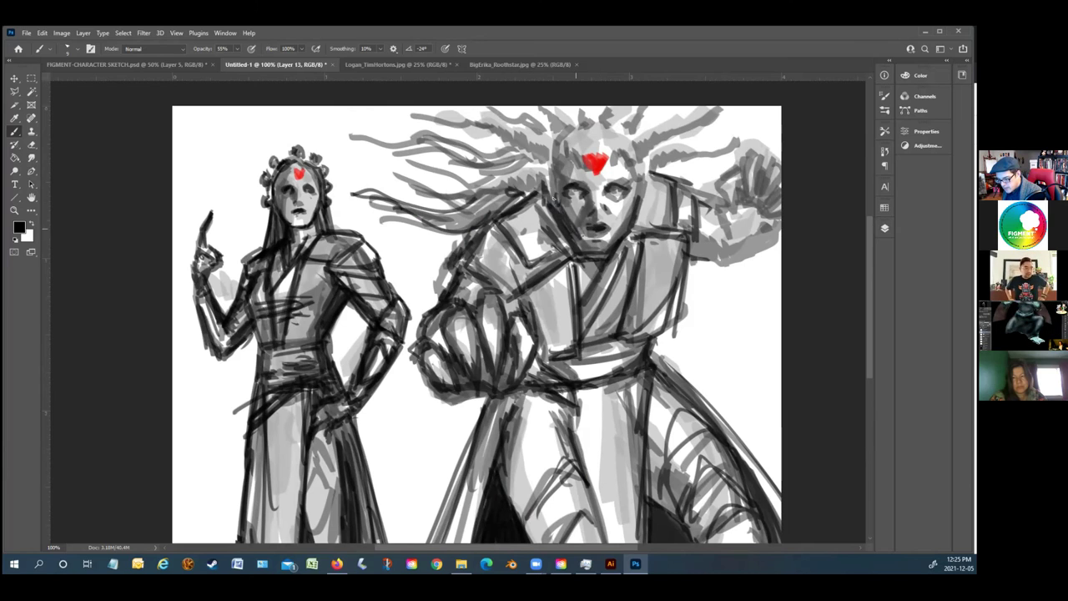
pyautogui.scroll(2, 576, 196)
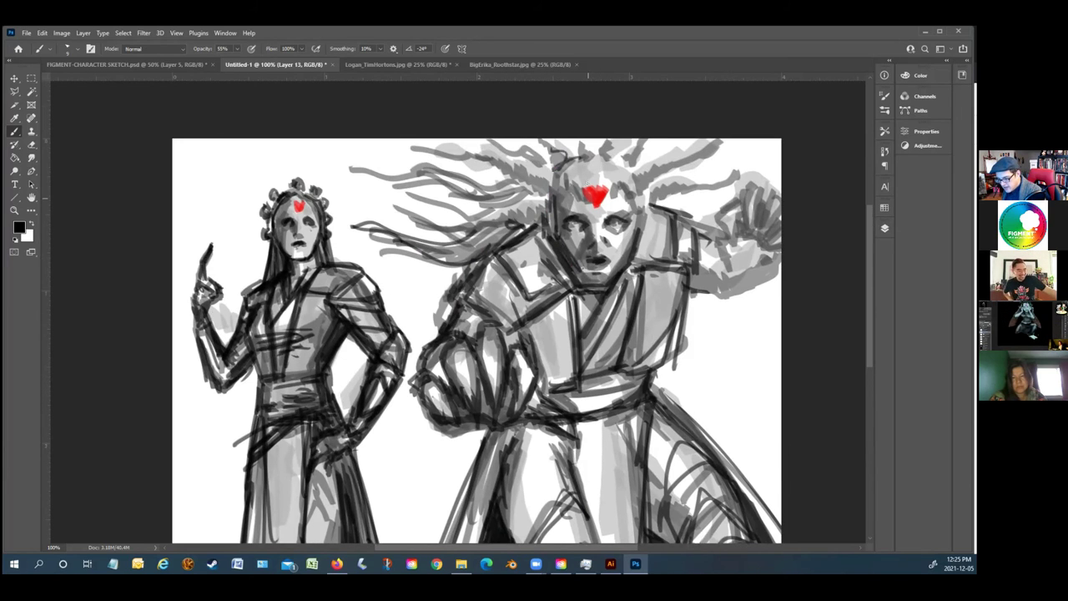
pyautogui.moveTo(571, 180); pyautogui.dragTo(641, 198)
pyautogui.moveTo(691, 221); pyautogui.dragTo(723, 233)
pyautogui.moveTo(711, 297); pyautogui.dragTo(780, 281)
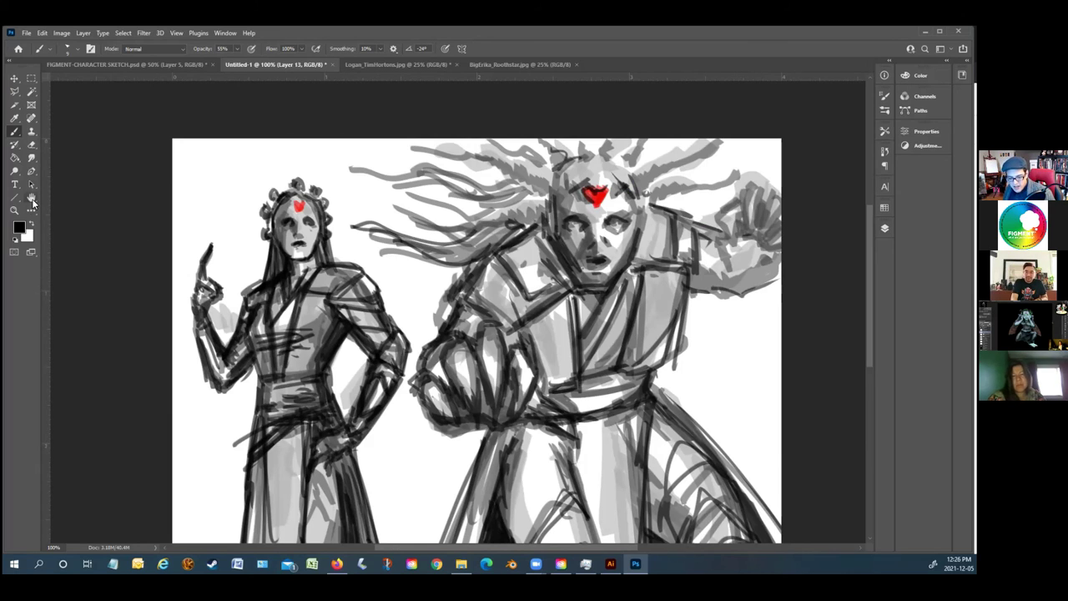
# Inspect the drawing close up and as a whole, comparing it with Layer 13 and Layer 12 hidden and shown
pyautogui.click(17, 210)
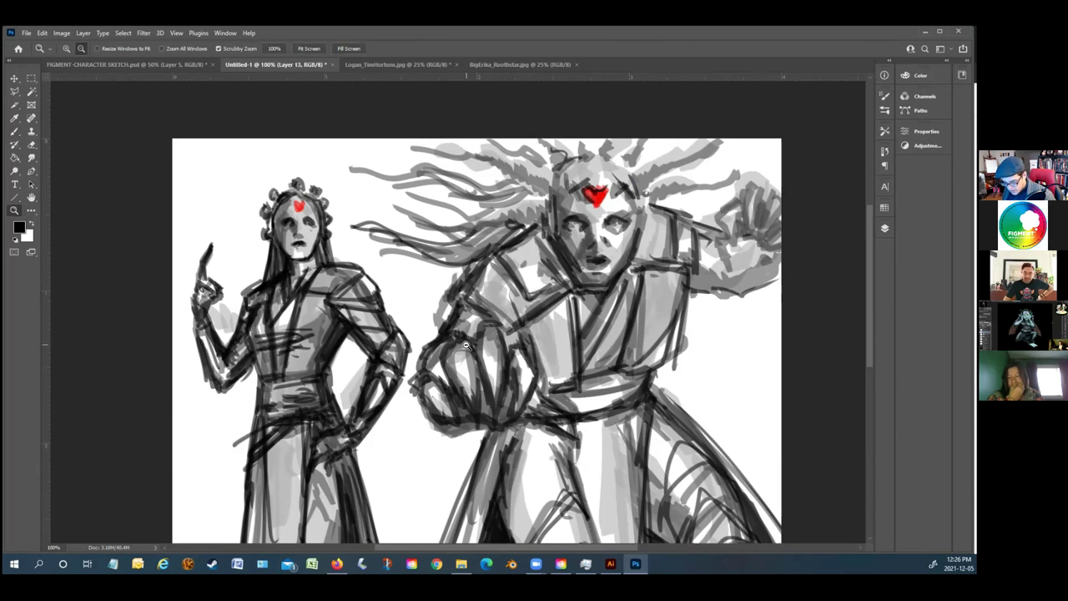
pyautogui.click(490, 365)
pyautogui.click(490, 365)
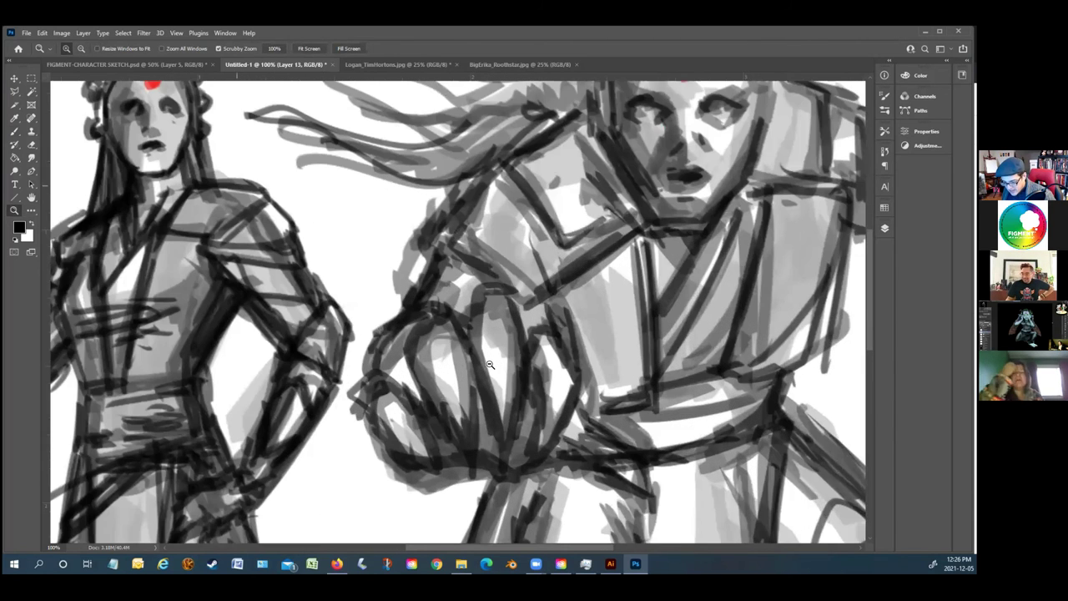
pyautogui.click(467, 334)
pyautogui.keyDown('alt'); pyautogui.click(479, 323); pyautogui.keyUp('alt')
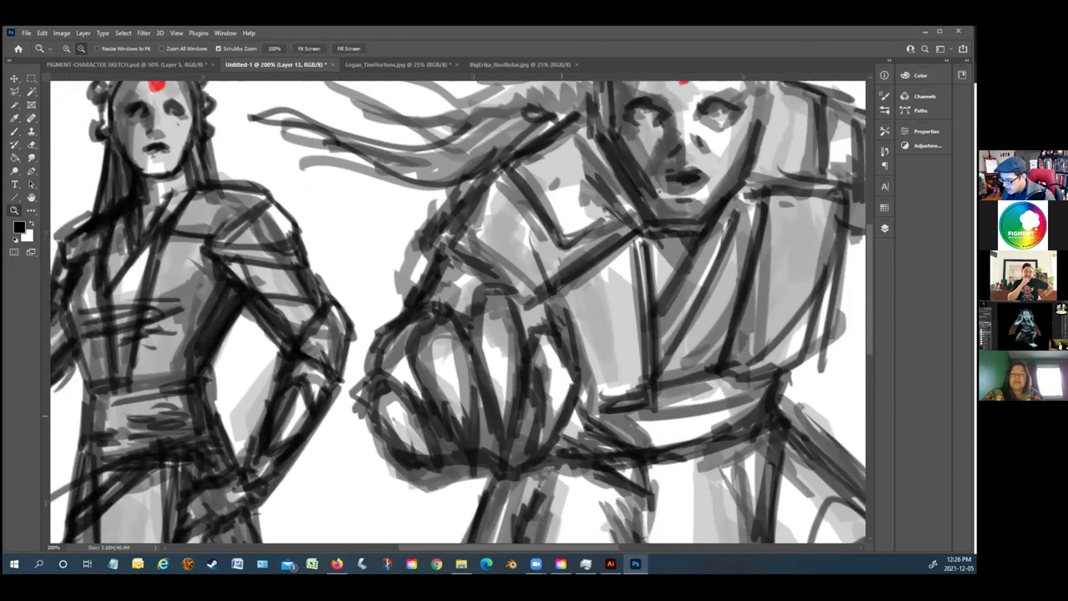
pyautogui.keyDown('alt'); pyautogui.click(779, 287); pyautogui.keyUp('alt')
pyautogui.keyDown('alt'); pyautogui.click(780, 286); pyautogui.keyUp('alt')
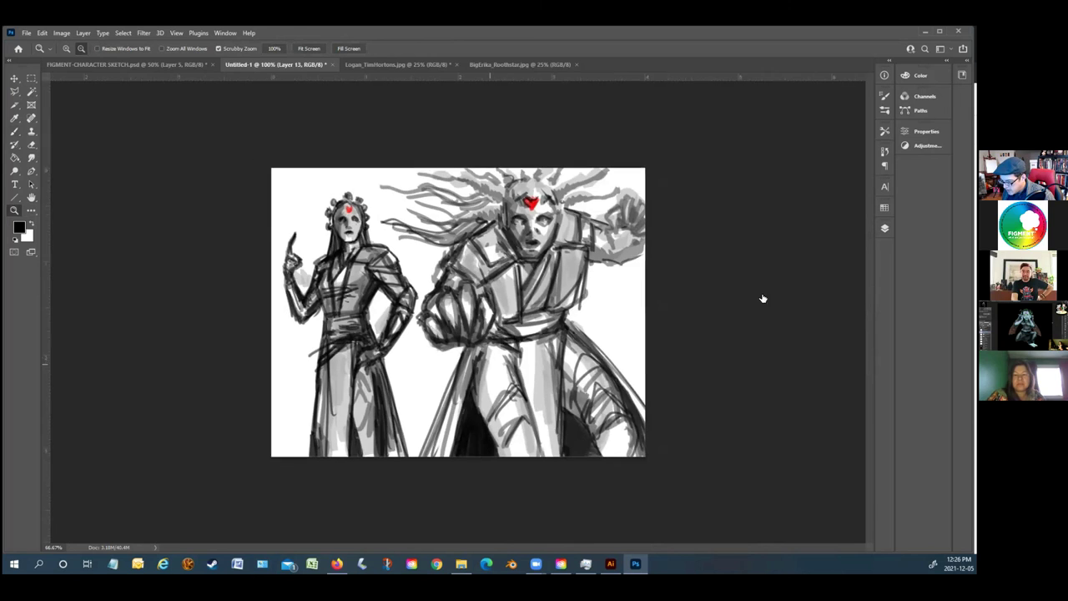
pyautogui.keyDown('alt'); pyautogui.click(762, 298); pyautogui.keyUp('alt')
pyautogui.click(885, 228)
pyautogui.click(760, 286)
pyautogui.click(760, 304)
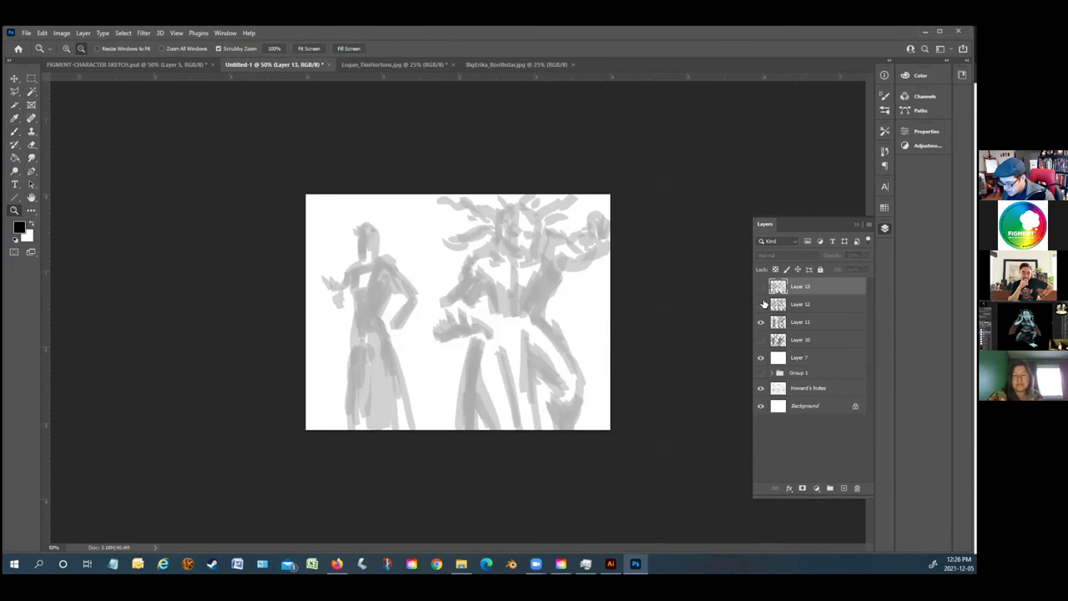
pyautogui.click(760, 304)
pyautogui.click(760, 286)
# Merge Layer 13, Layer 12 and Layer 11 into a single layer
pyautogui.keyDown('shift'); pyautogui.click(807, 324); pyautogui.keyUp('shift')
pyautogui.rightClick(808, 324)
pyautogui.click(834, 425)
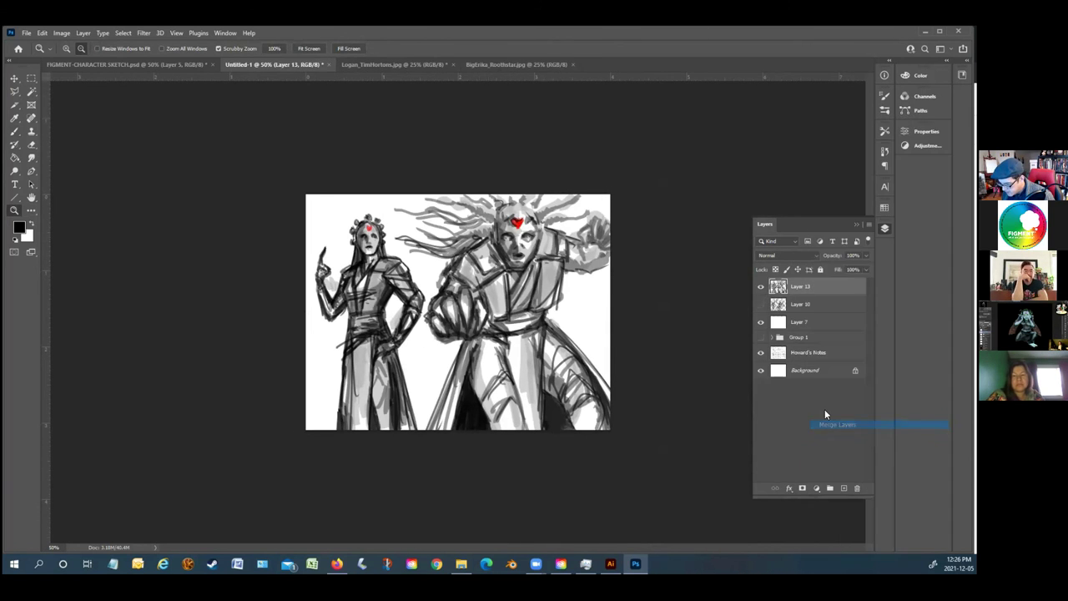
# Review the handwritten notes with Layer 13 and Layer 7 hidden, and look over the sketches in FIGMENT-CHARACTER SKETCH.psd
pyautogui.click(760, 286)
pyautogui.click(761, 321)
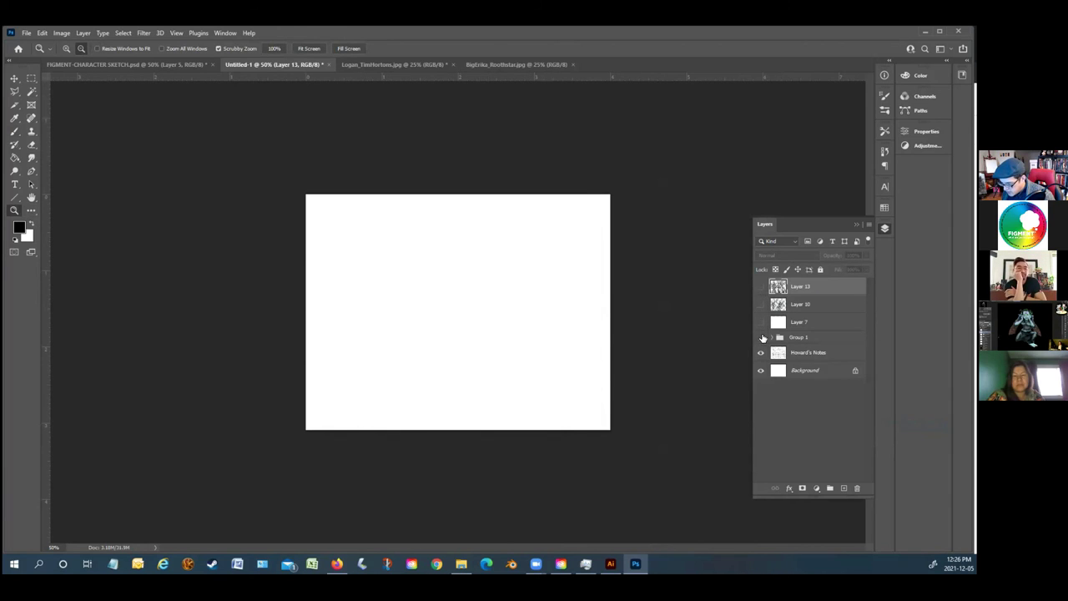
pyautogui.click(761, 337)
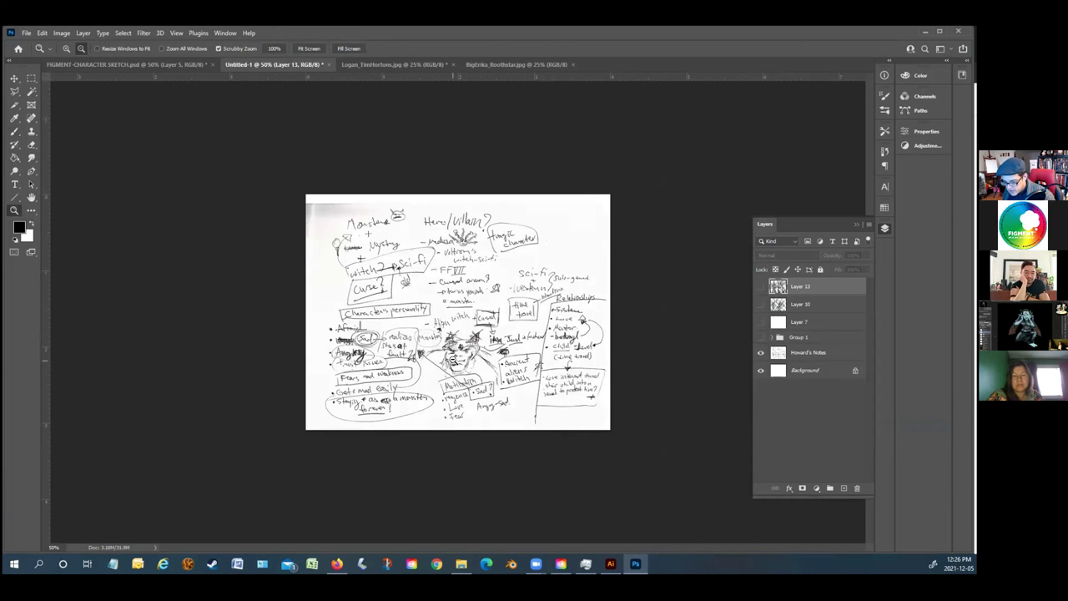
pyautogui.press('alt')
pyautogui.click(459, 344)
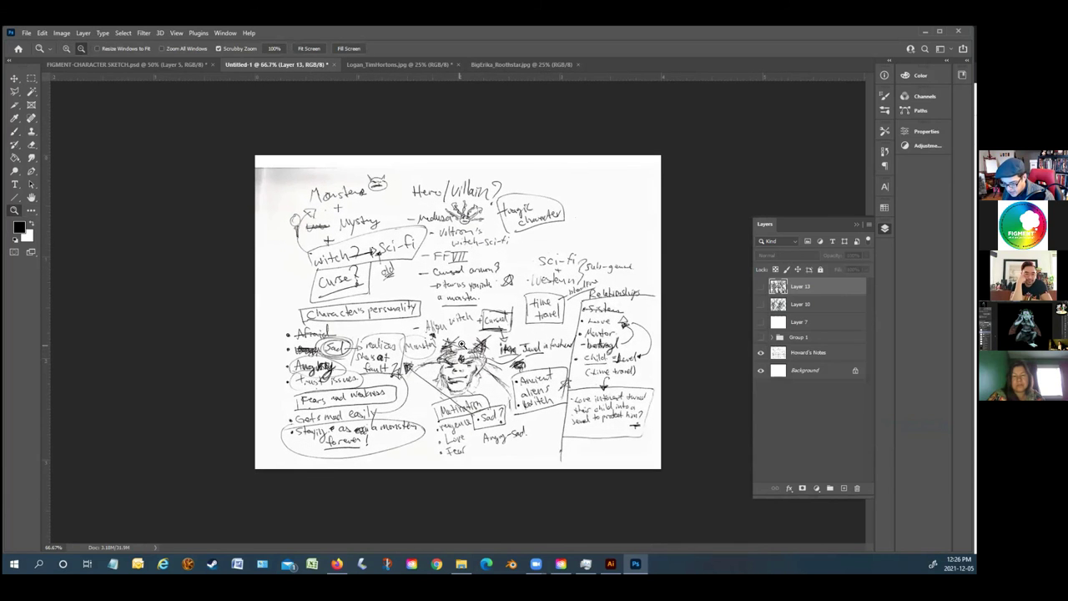
pyautogui.click(729, 377)
pyautogui.click(728, 377)
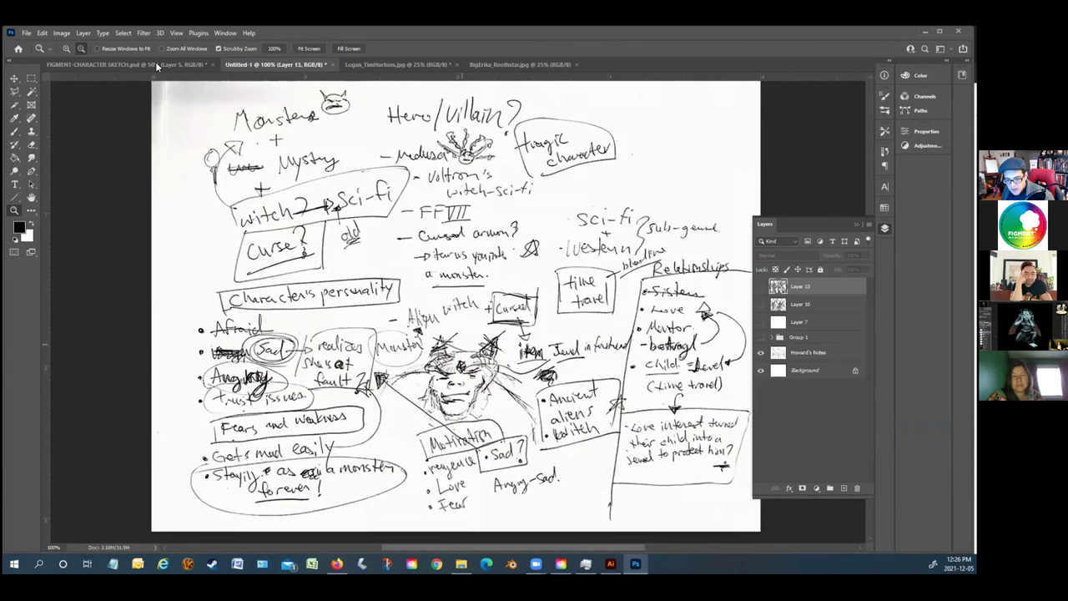
pyautogui.hotkey('ctrl', 'shift', 'Tab')
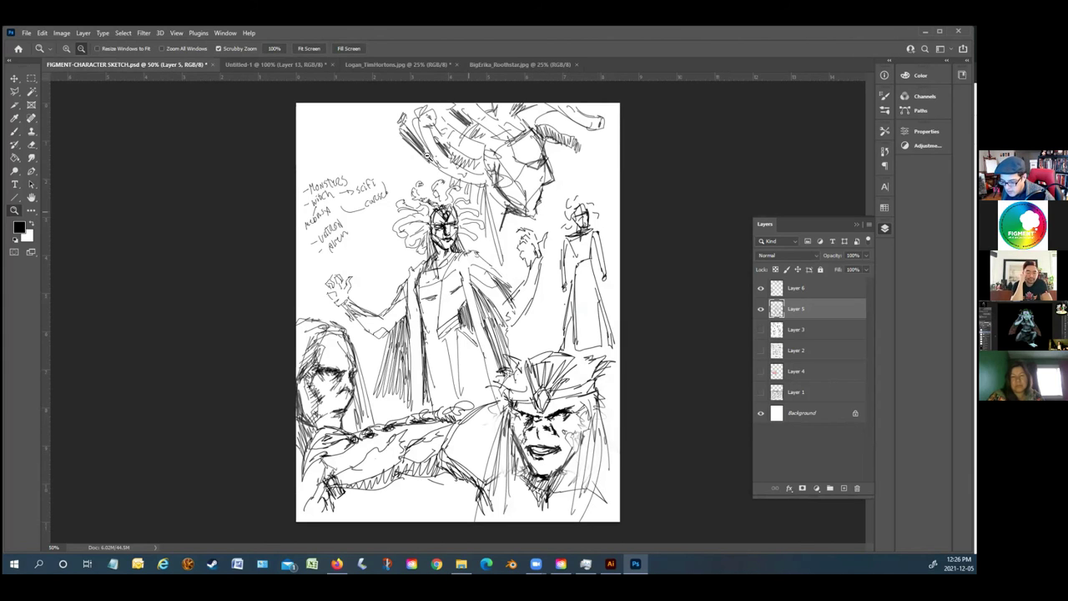
pyautogui.click(286, 62)
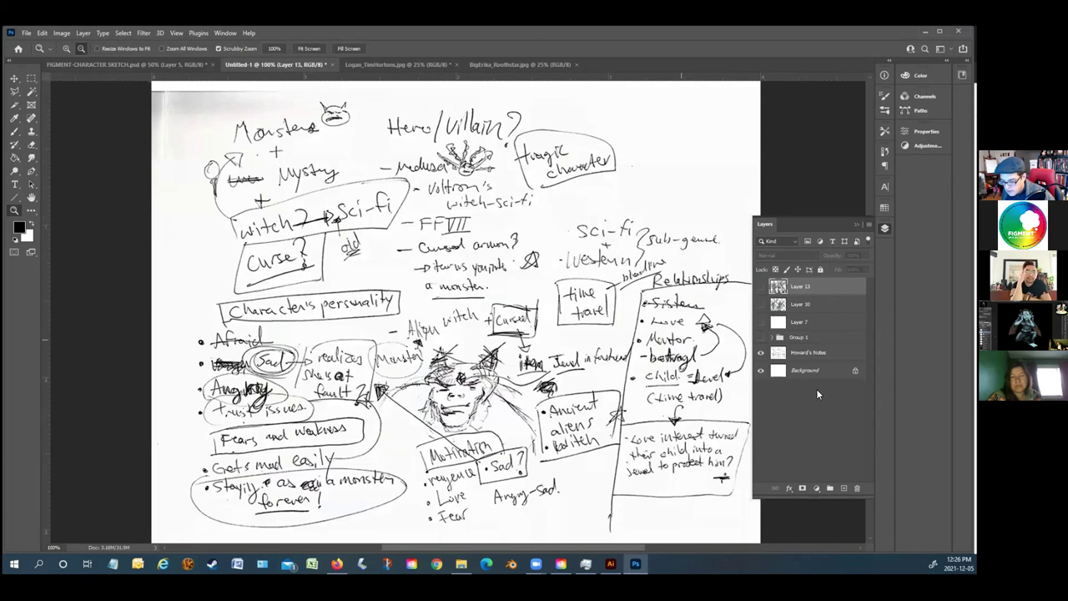
# Hide the handwritten notes layer and show Group 1, Layer 7 and Layer 10 to review the earlier concepts
pyautogui.click(760, 353)
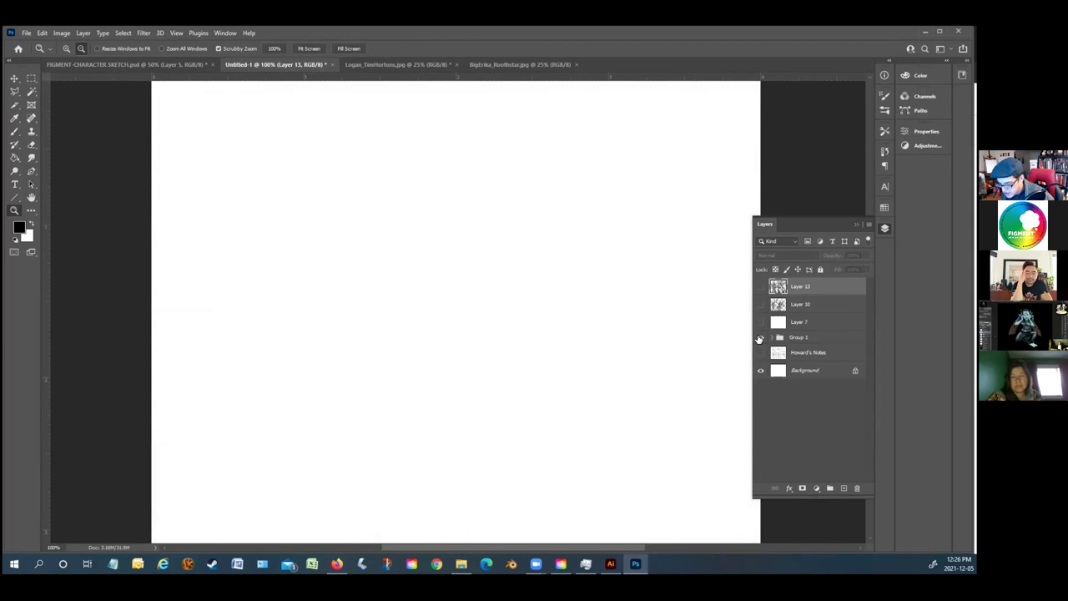
pyautogui.click(759, 338)
pyautogui.scroll(-2, 615, 363)
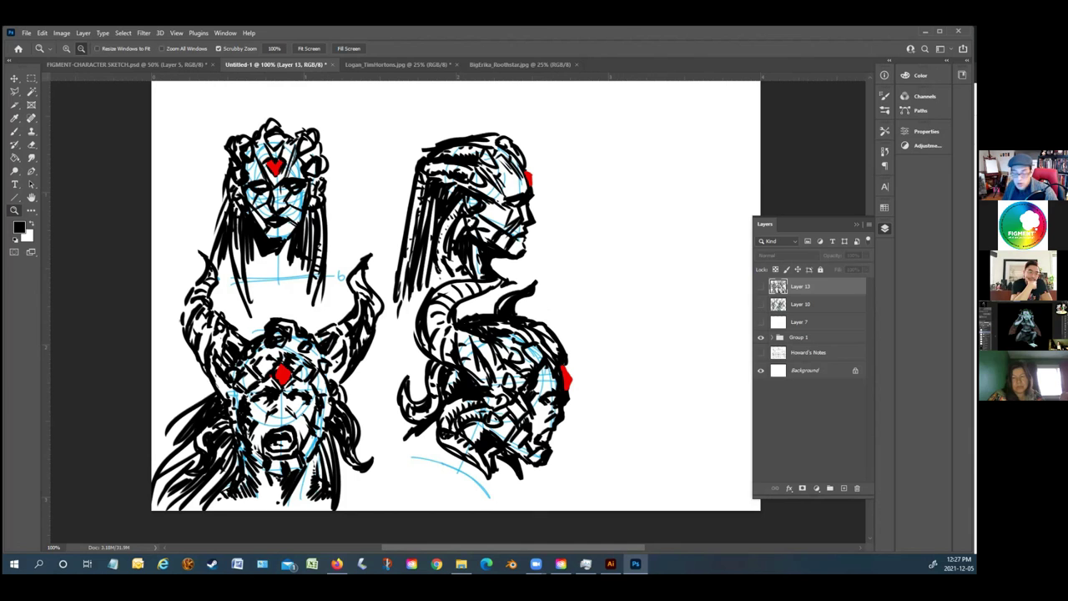
pyautogui.click(762, 323)
pyautogui.click(760, 304)
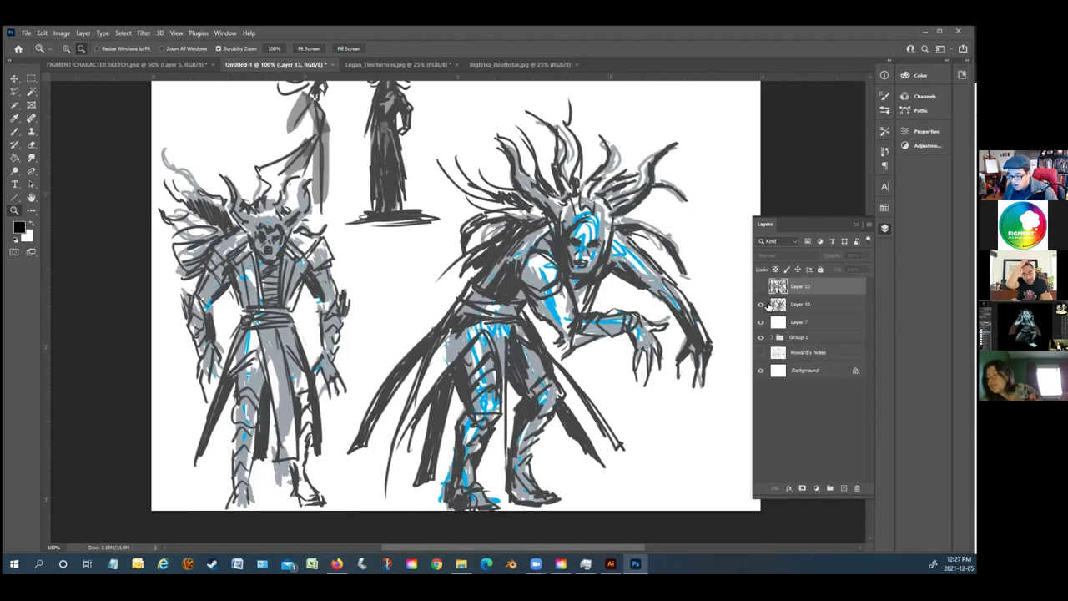
# Look over the horned creature concepts and select Layer 10 through the small dark robed figure
pyautogui.scroll(2, 656, 354)
pyautogui.scroll(2, 529, 136)
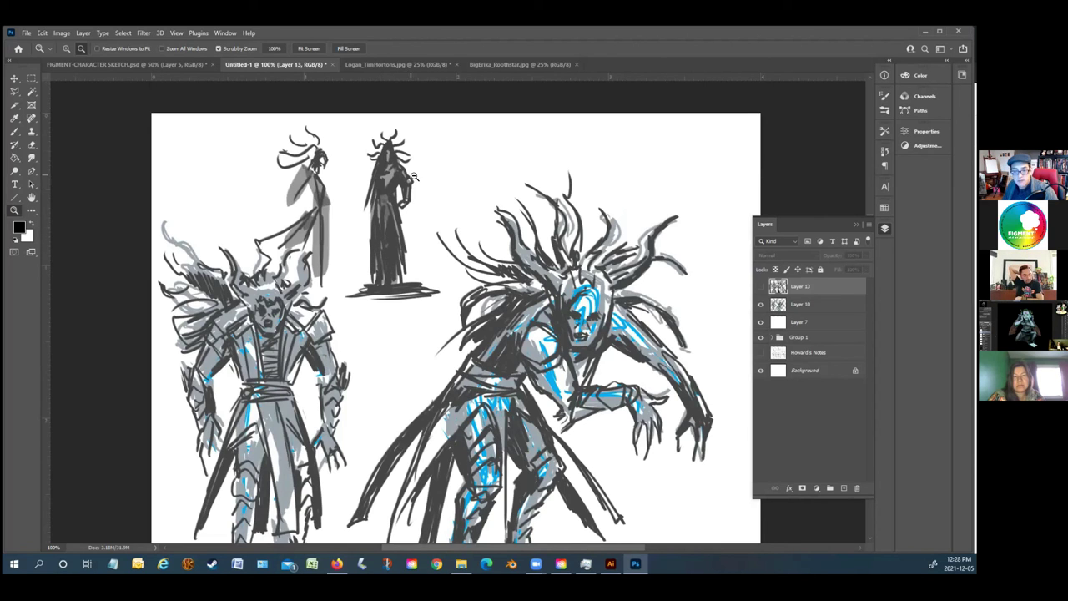
pyautogui.scroll(-2, 412, 262)
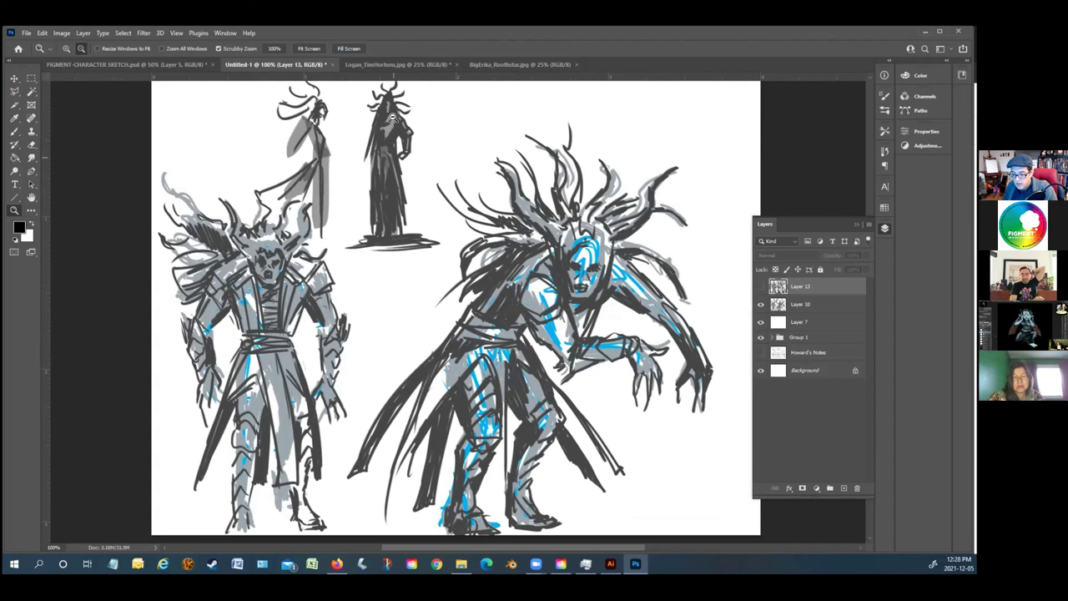
pyautogui.press('v')
pyautogui.click(377, 125)
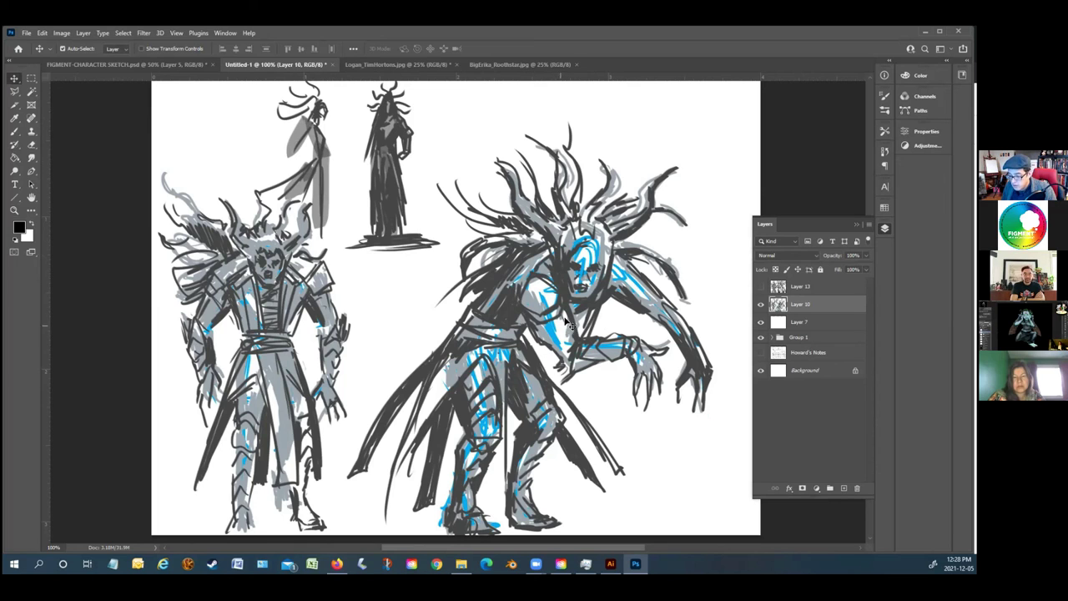
# Hide Layer 10 and show Layer 13 to review the two robed figures with the red forehead marks
pyautogui.click(760, 304)
pyautogui.click(760, 287)
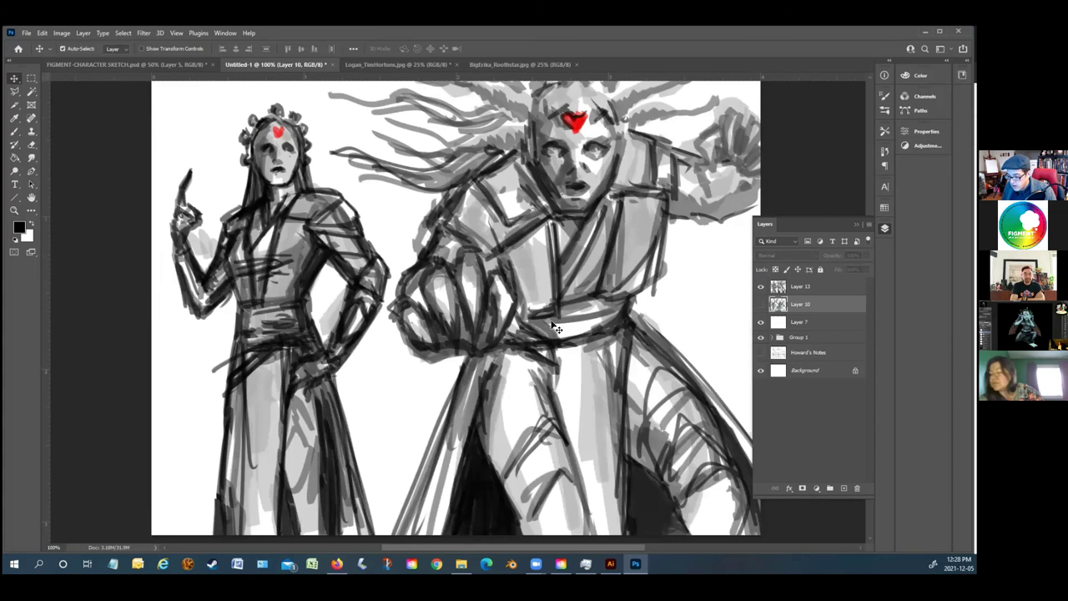
pyautogui.scroll(2, 535, 315)
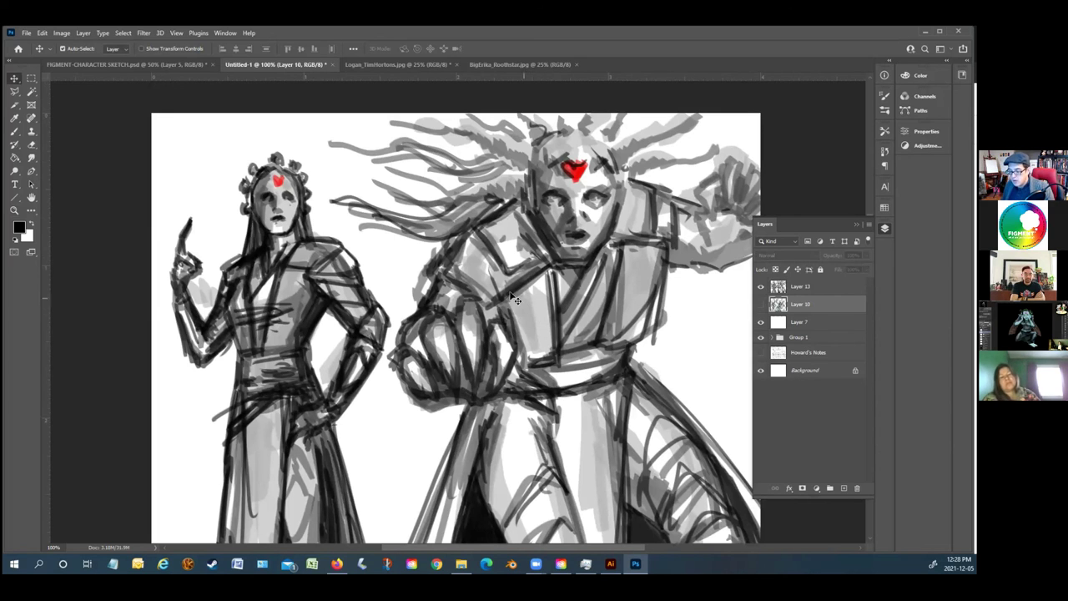
pyautogui.scroll(-2, 614, 313)
pyautogui.scroll(-1, 614, 313)
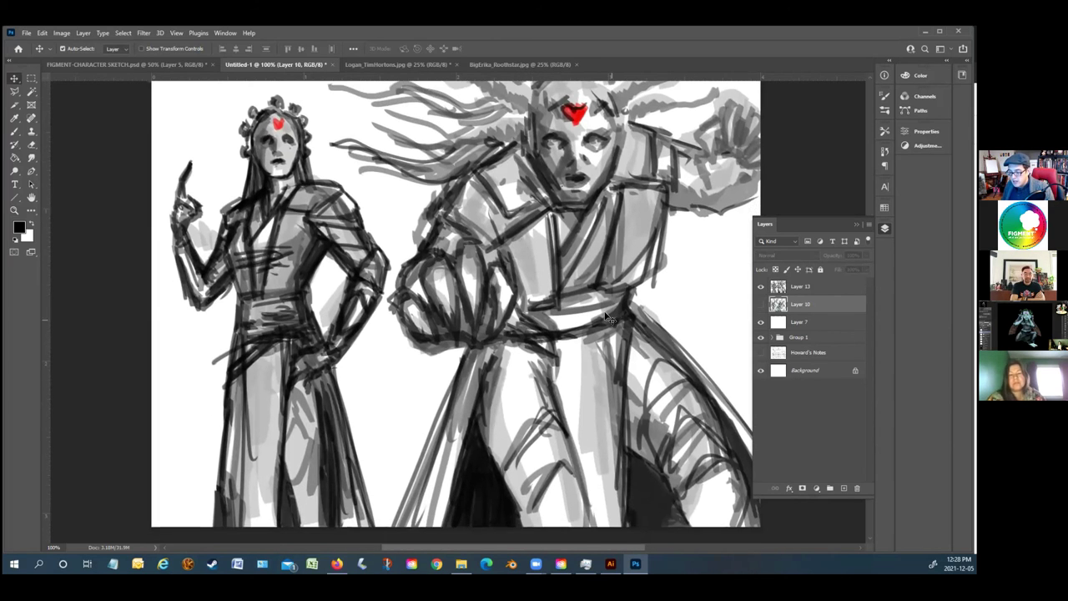
pyautogui.scroll(2, 609, 317)
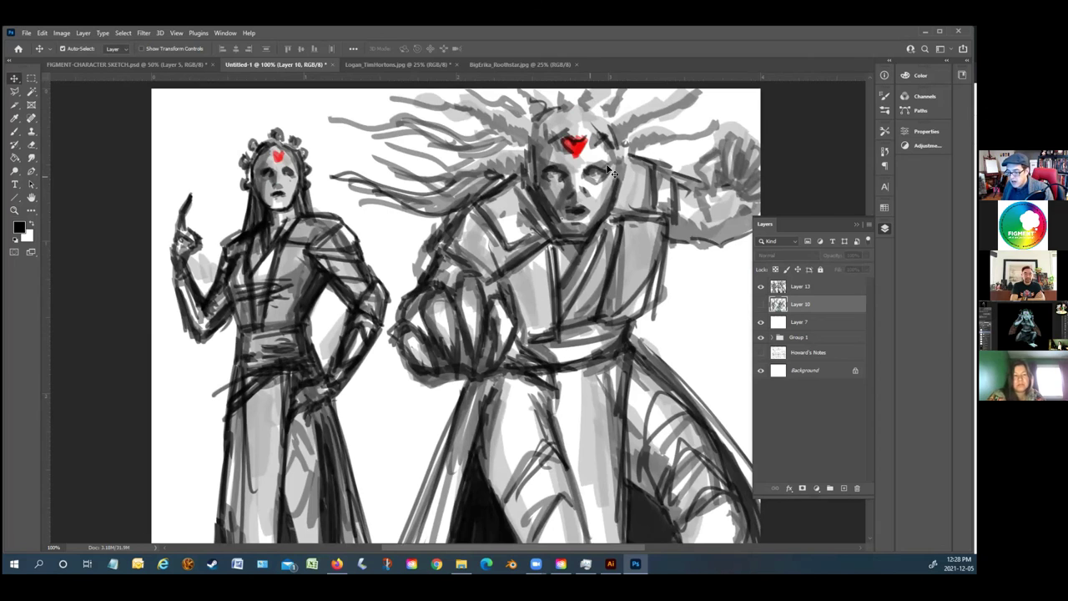
pyautogui.scroll(2, 564, 184)
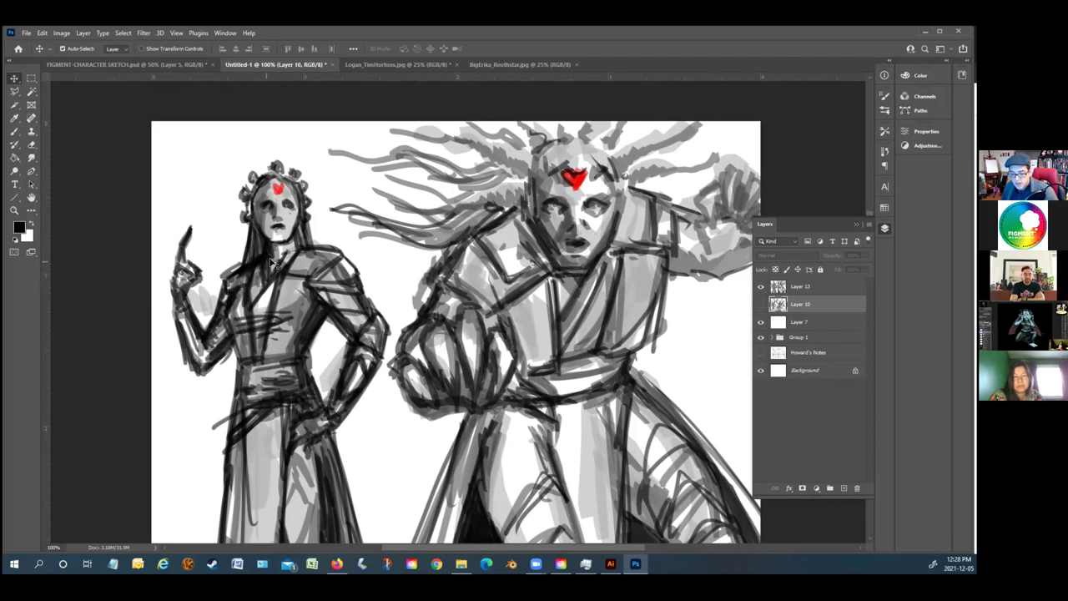
pyautogui.scroll(1, 288, 267)
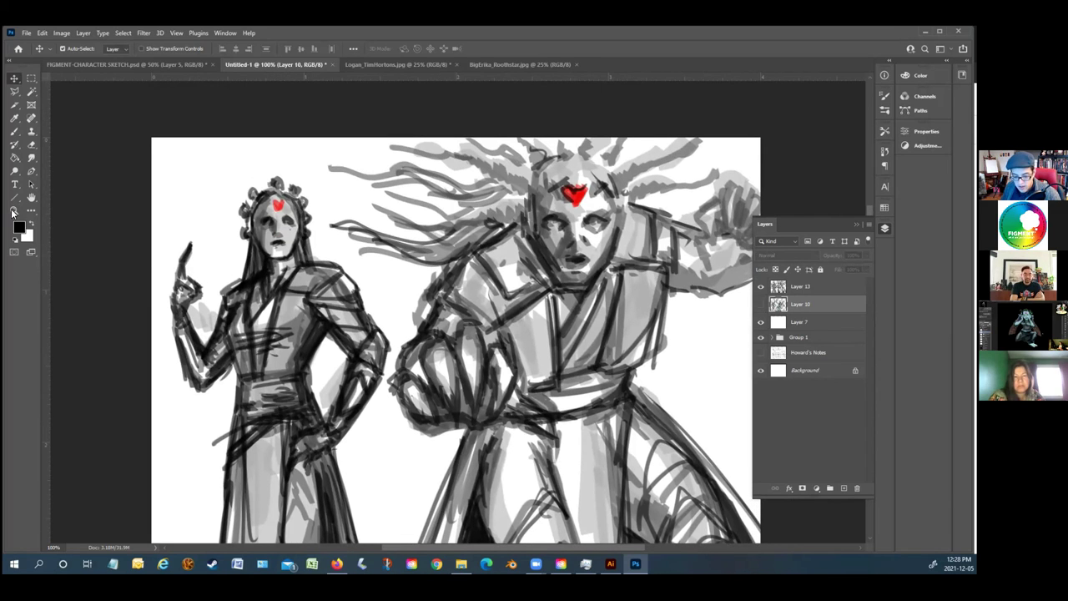
pyautogui.click(13, 211)
pyautogui.keyDown('alt'); pyautogui.click(373, 258); pyautogui.keyUp('alt')
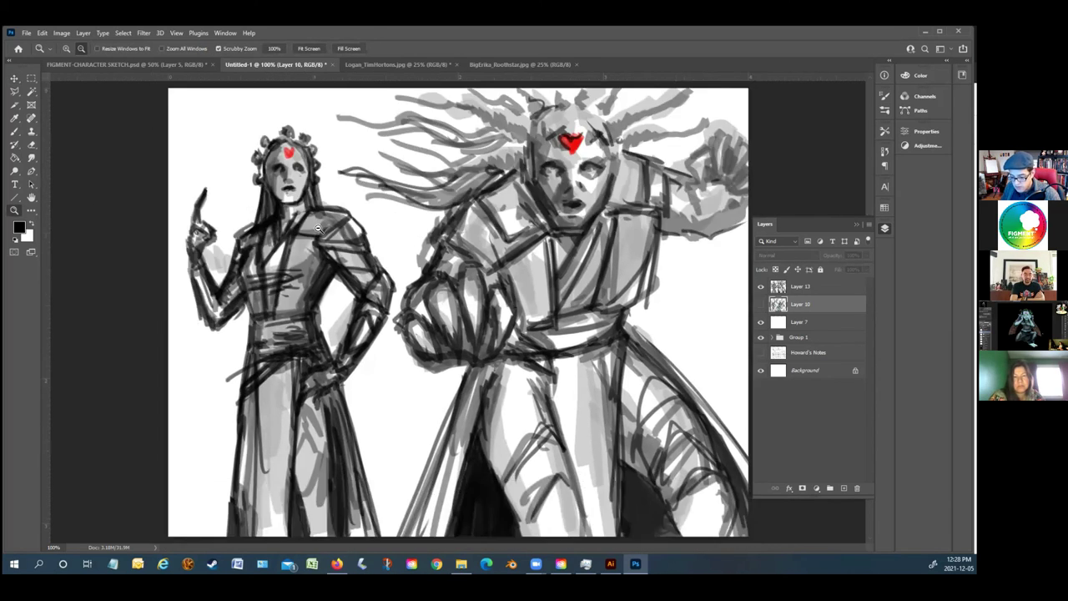